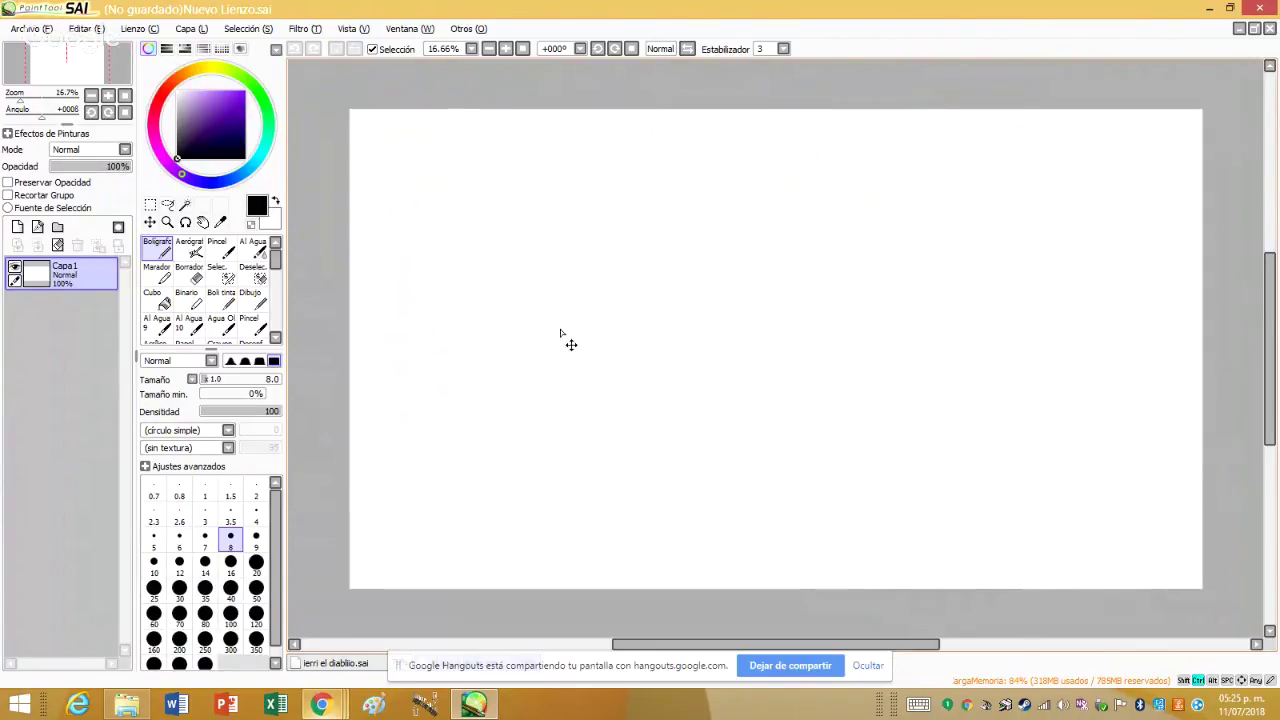
- Sketch the left side and chin of a head on the blank canvas in PaintTool SAI with the size 8 pen
scroll(569, 340, "up", 3)
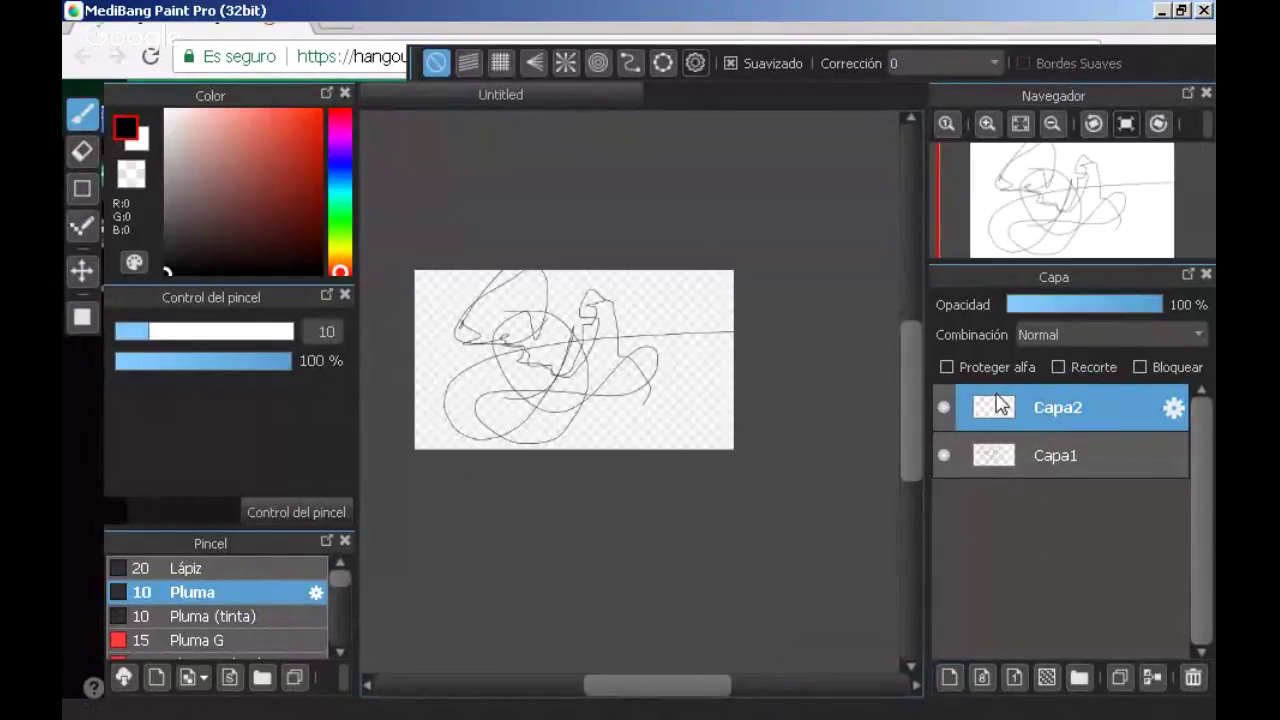
left_click(1037, 453)
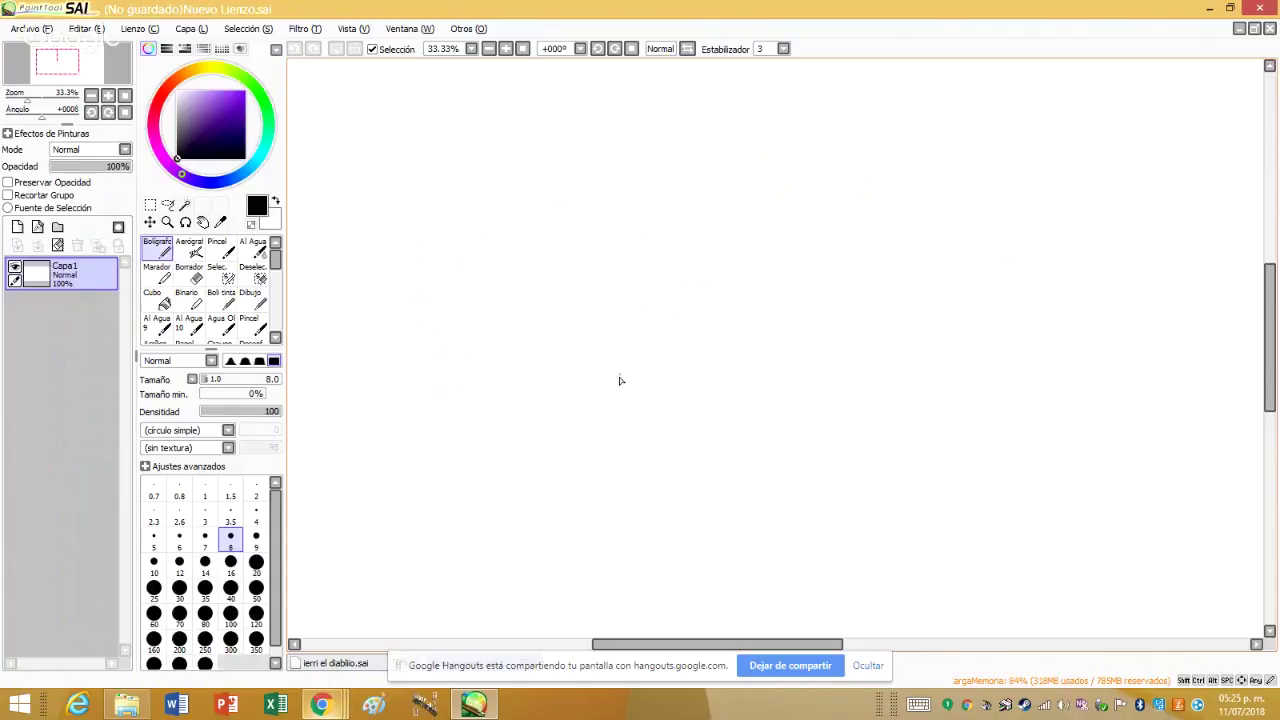
scroll(680, 350, "down", 3)
scroll(717, 323, "up", 3)
mouse_move(585, 230)
left_mouse_down()
mouse_move(585, 298)
mouse_move(620, 344)
mouse_move(614, 380)
mouse_move(680, 414)
mouse_move(790, 393)
left_mouse_up()
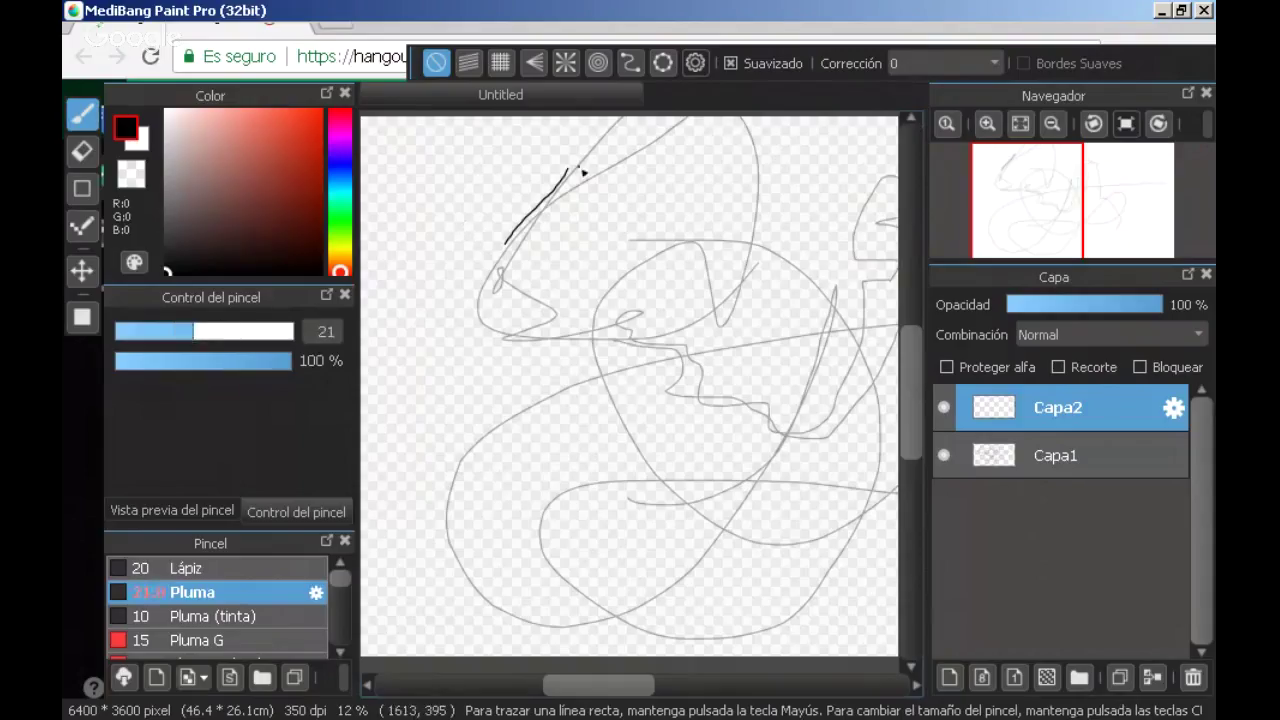
- Ink the face contour over the rough sketch on Capa2 in MediBang Paint Pro, and extend the sides of the head outline in PaintTool SAI
left_click_drag(575, 164, 539, 222)
mouse_move(790, 392)
left_mouse_down()
mouse_move(828, 212)
mouse_move(813, 170)
mouse_move(691, 106)
mouse_move(585, 178)
left_mouse_up()
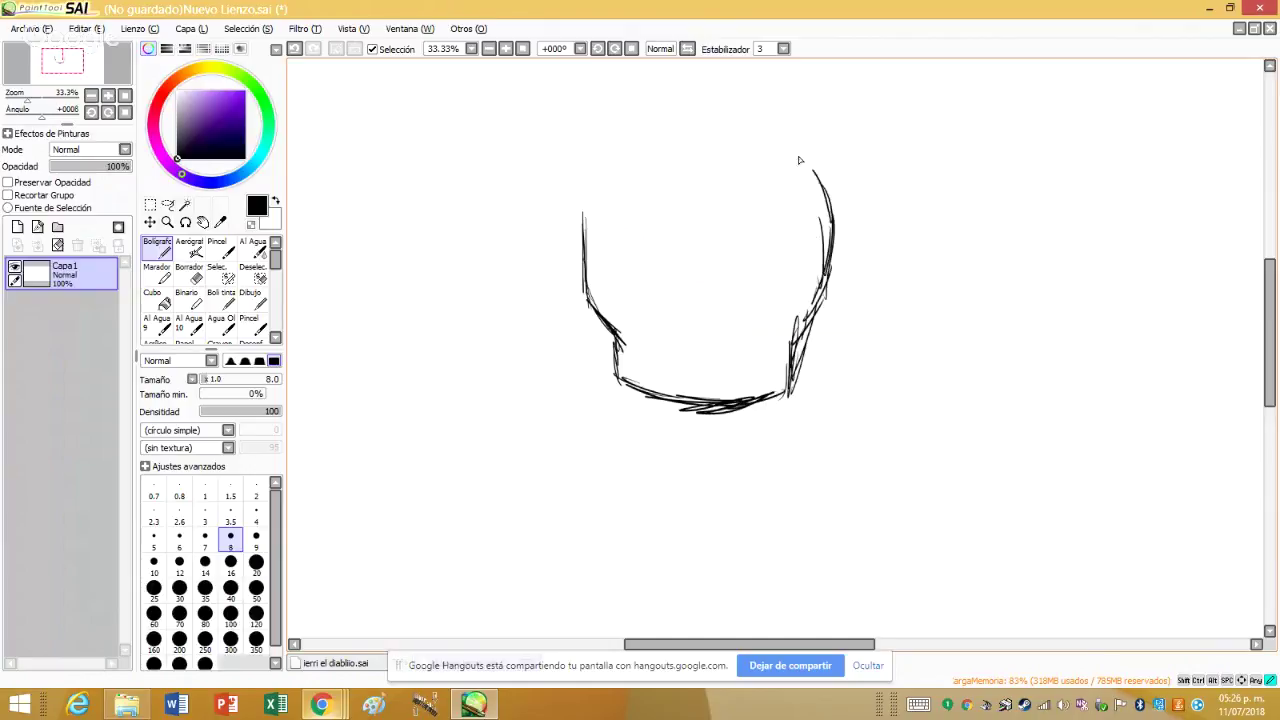
left_click_drag(612, 314, 590, 216)
left_click_drag(600, 298, 592, 190)
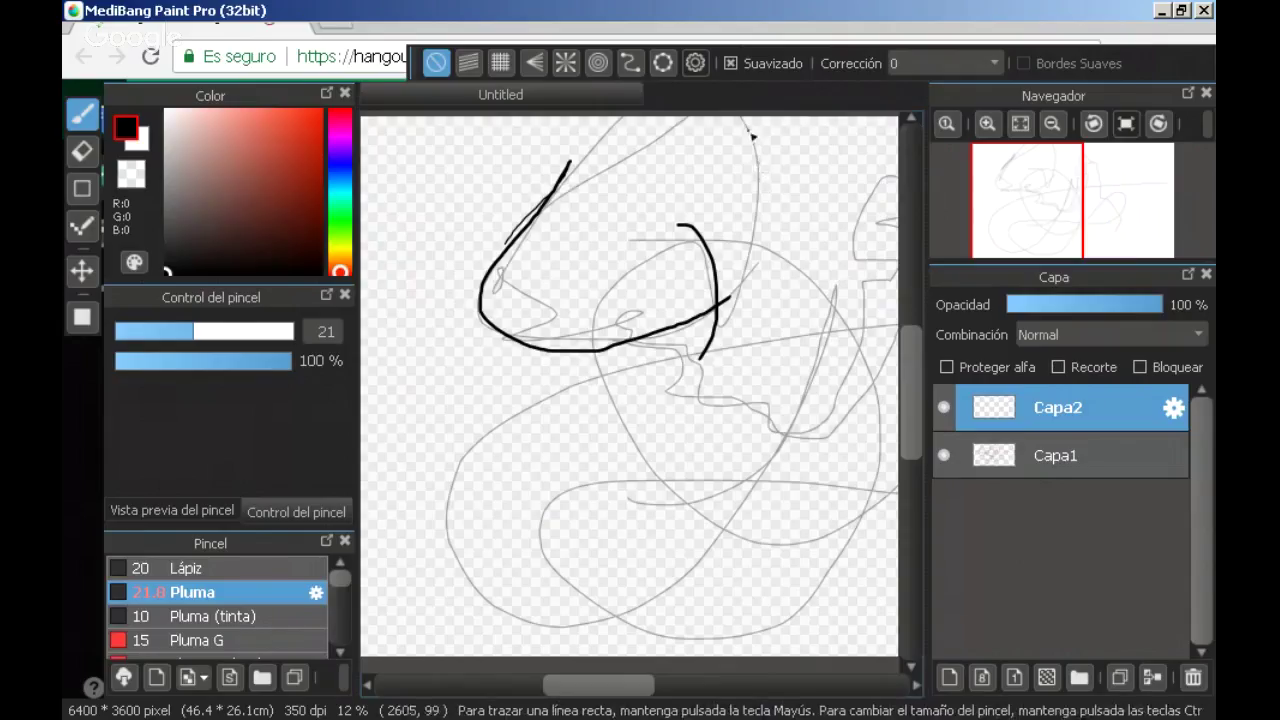
mouse_move(750, 130)
left_mouse_down()
mouse_move(702, 358)
mouse_move(667, 353)
mouse_move(685, 371)
mouse_move(663, 393)
mouse_move(769, 400)
mouse_move(772, 420)
left_mouse_up()
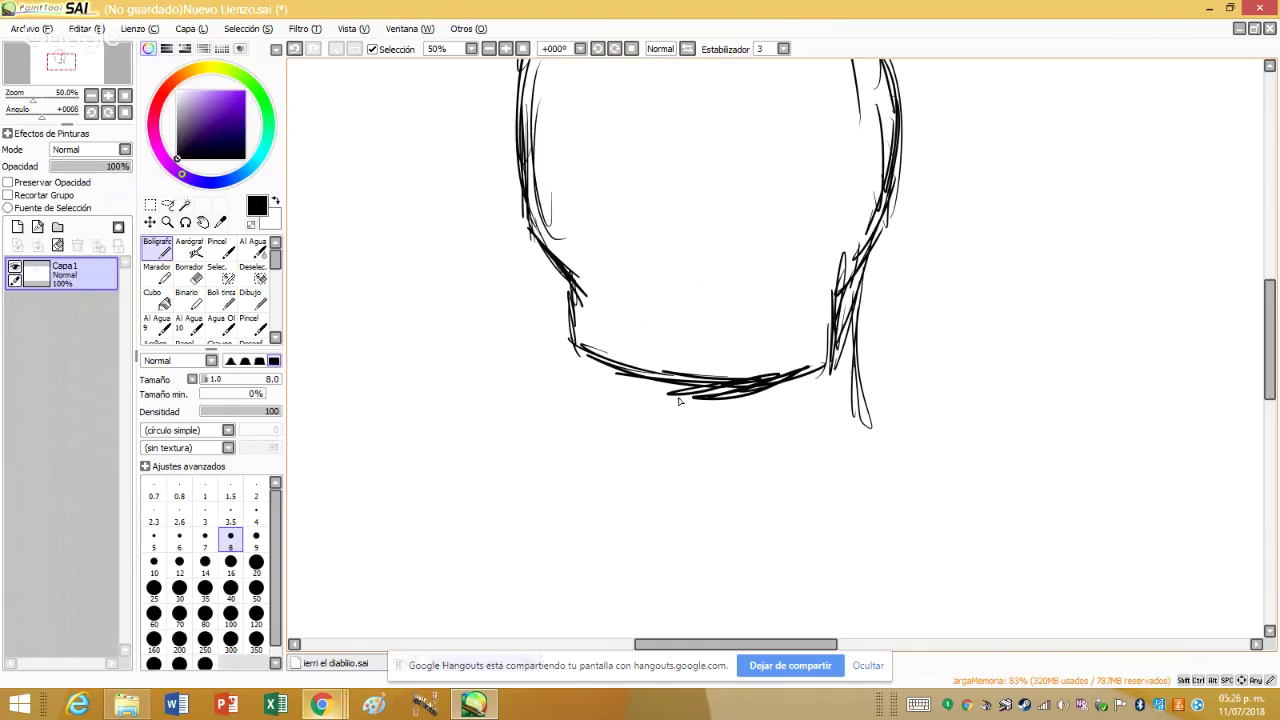
- In PaintTool SAI, sketch the neck below the chin and the V-shaped neckline that closes it to a point
mouse_move(680, 396)
left_mouse_down()
mouse_move(672, 465)
mouse_move(698, 545)
left_mouse_up()
scroll(743, 494, "up", 1)
left_click_drag(702, 568, 830, 426)
left_click_drag(760, 494, 846, 404)
scroll(833, 485, "down", 1)
scroll(770, 405, "up", 1)
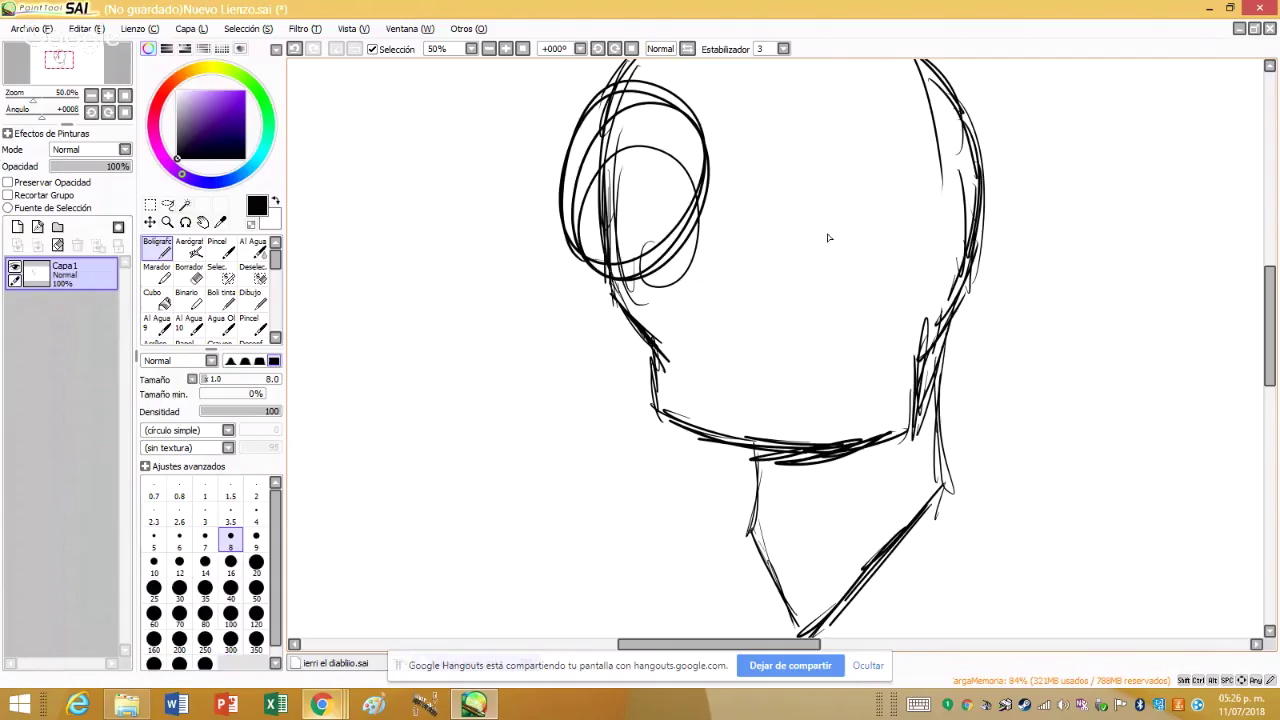
- Draw the wide oval eye, small round pupils in both eyes and the mouth below them
mouse_move(800, 168)
left_mouse_down()
mouse_move(900, 250)
mouse_move(740, 215)
left_mouse_up()
left_click_drag(848, 198, 845, 201)
left_click_drag(610, 178, 608, 182)
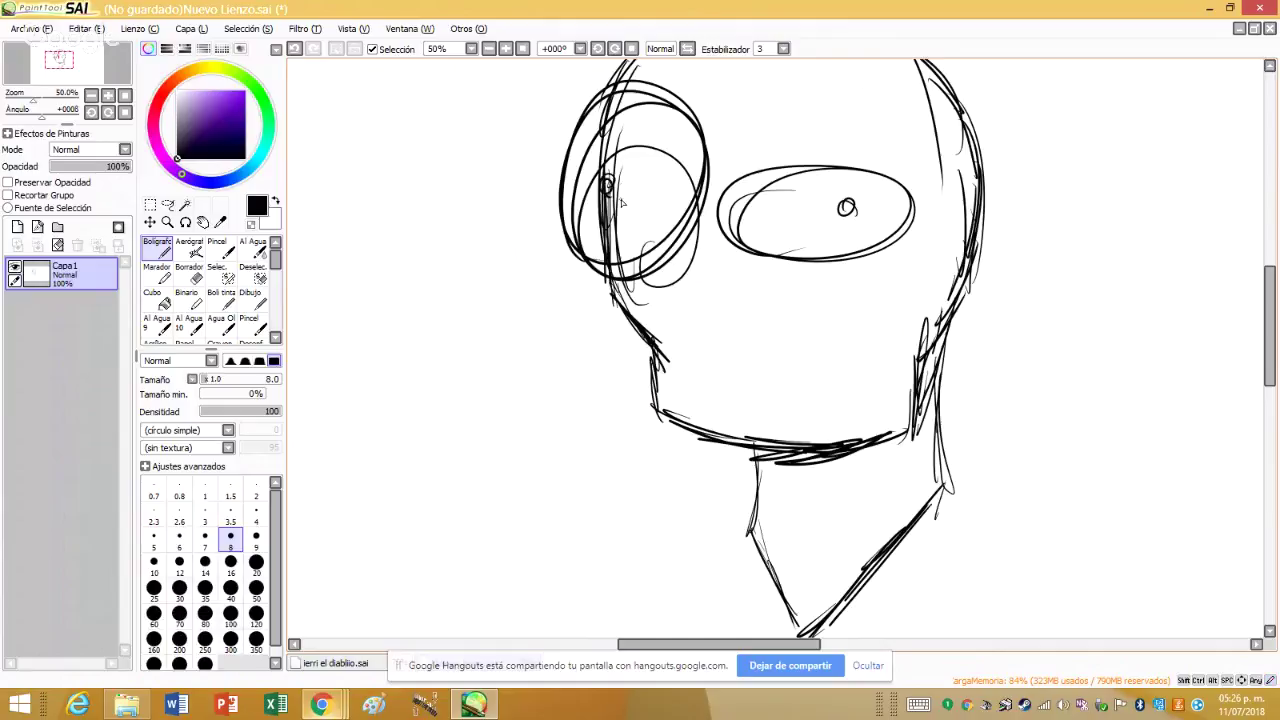
left_click_drag(700, 397, 826, 356)
left_click_drag(700, 362, 740, 356)
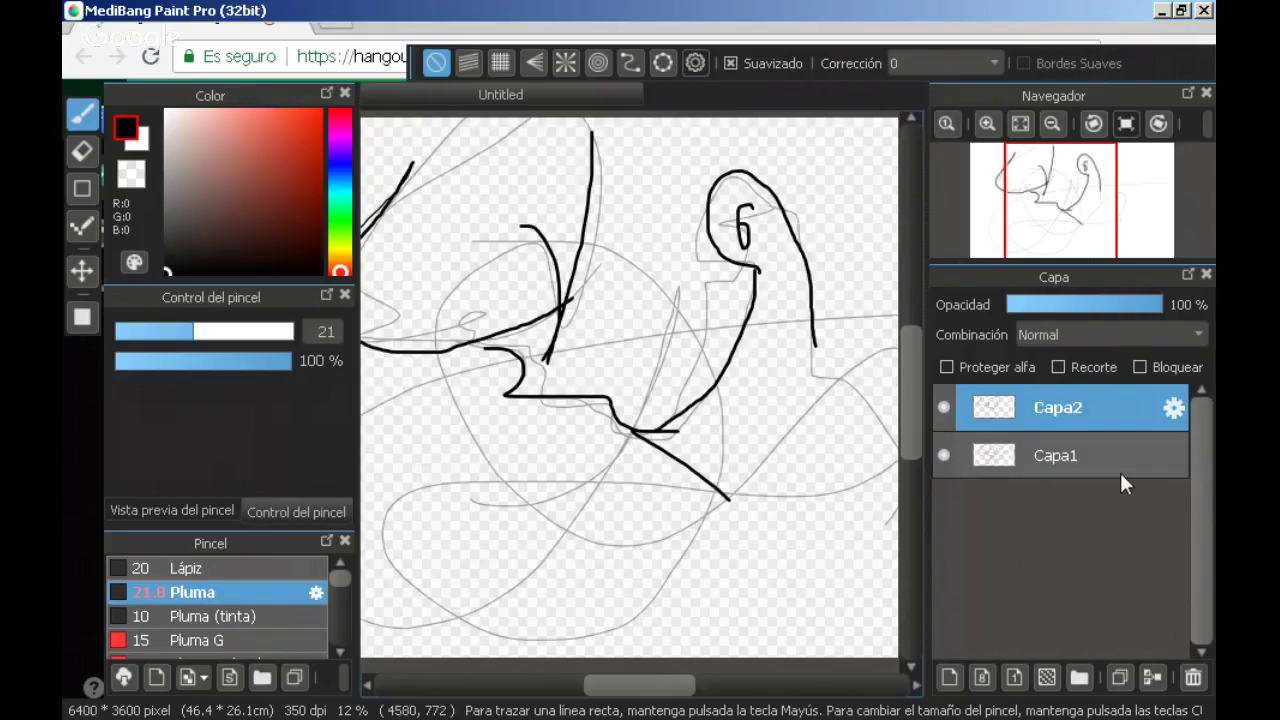
- Switch to MediBang Paint Pro, add a new layer and delete the layers Capa1 and Capa2
left_click(949, 677)
left_click(1045, 518)
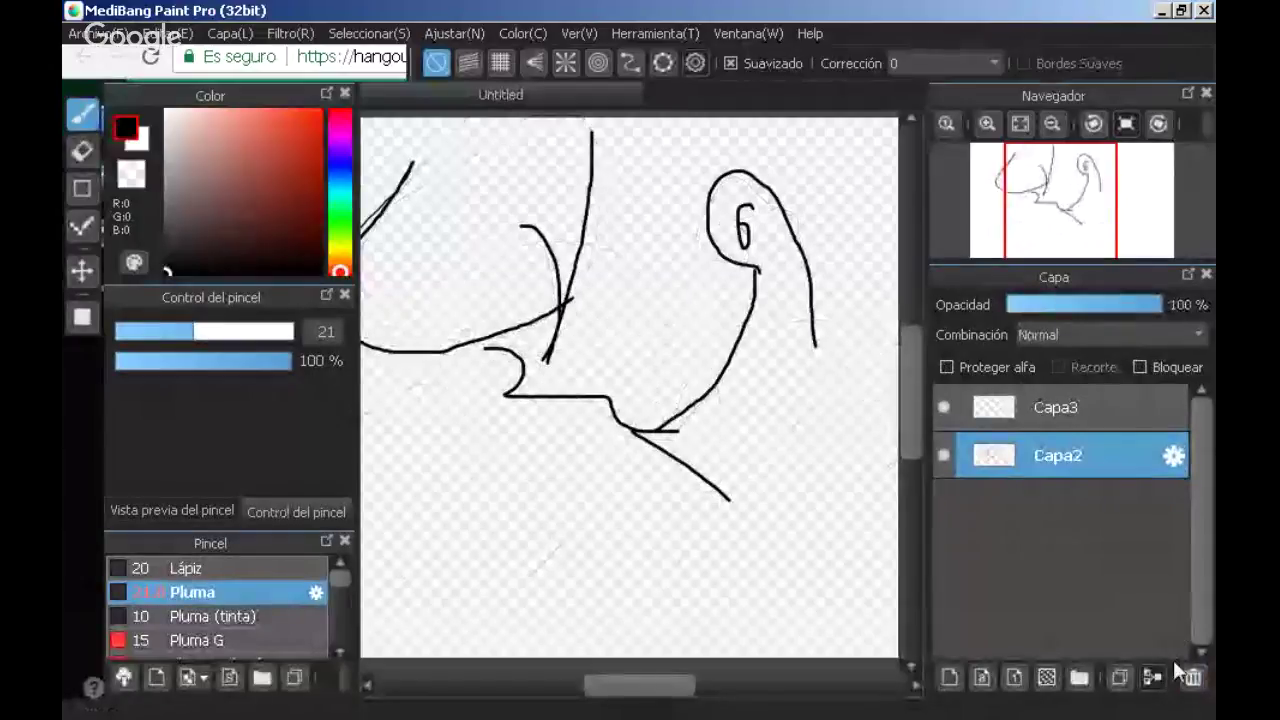
left_click(1193, 677)
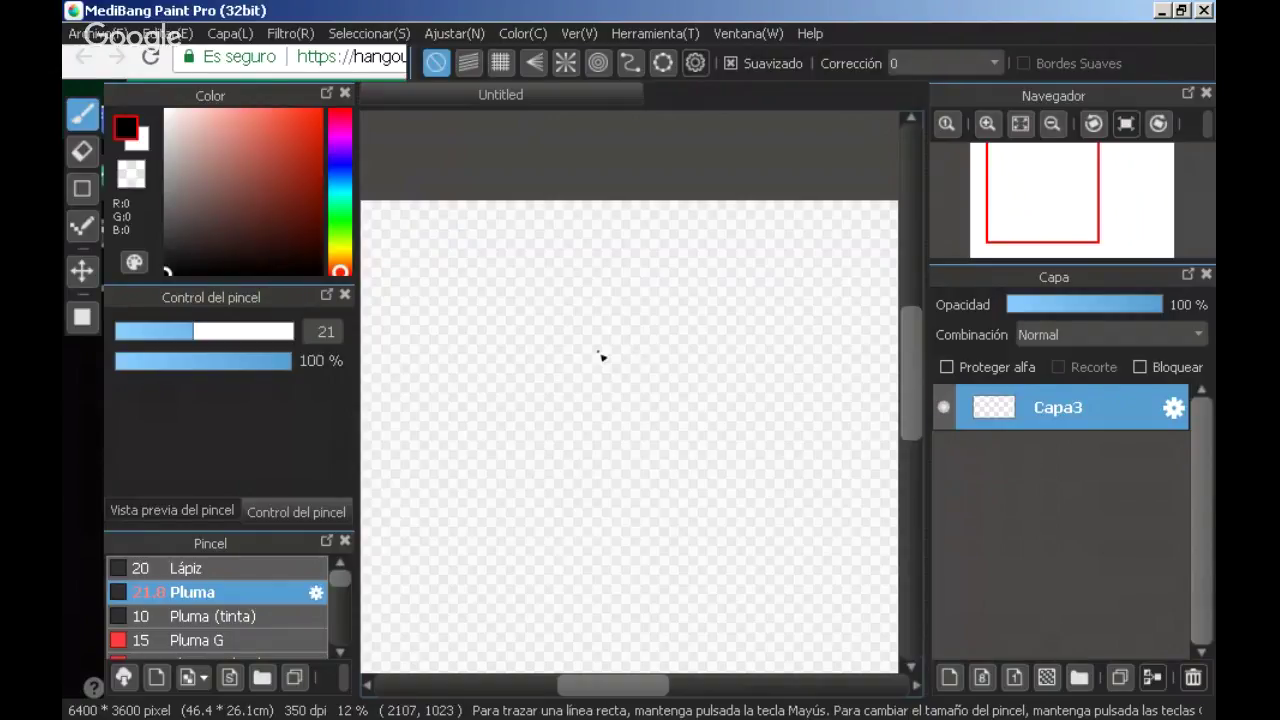
- Try the Curve snap on the empty Capa3 layer
scroll(601, 356, "up", 1)
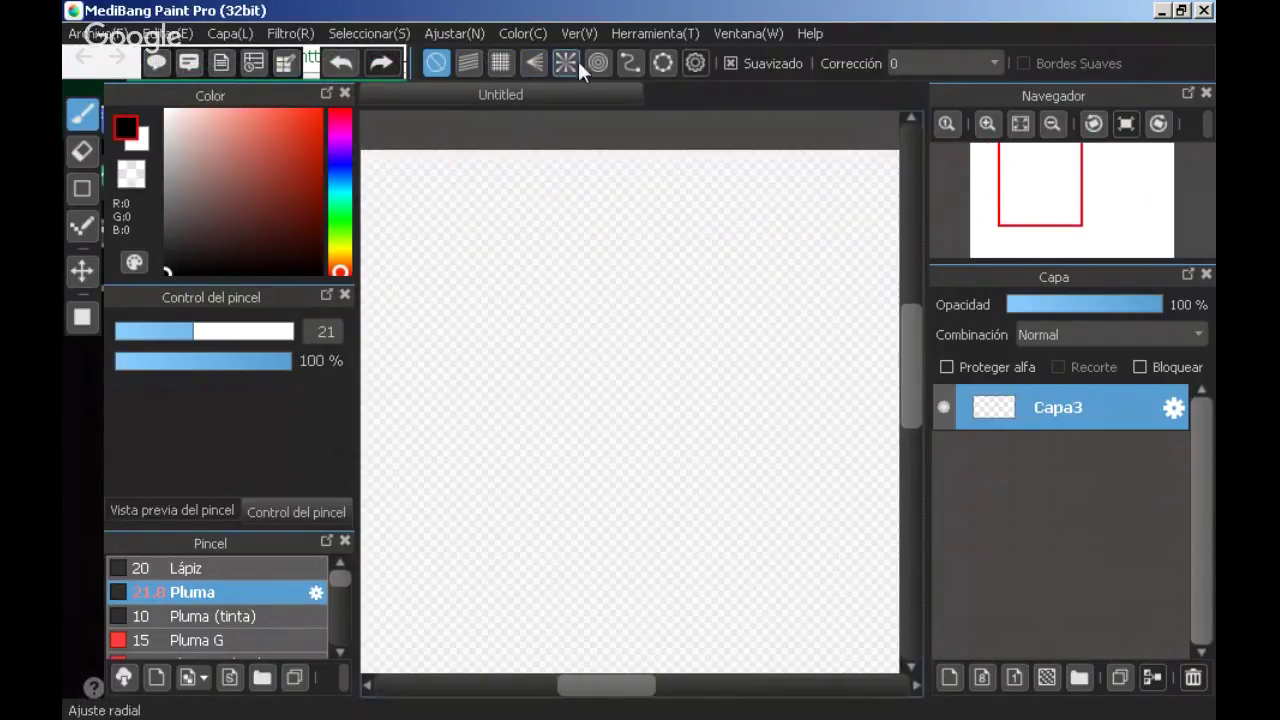
left_click(632, 62)
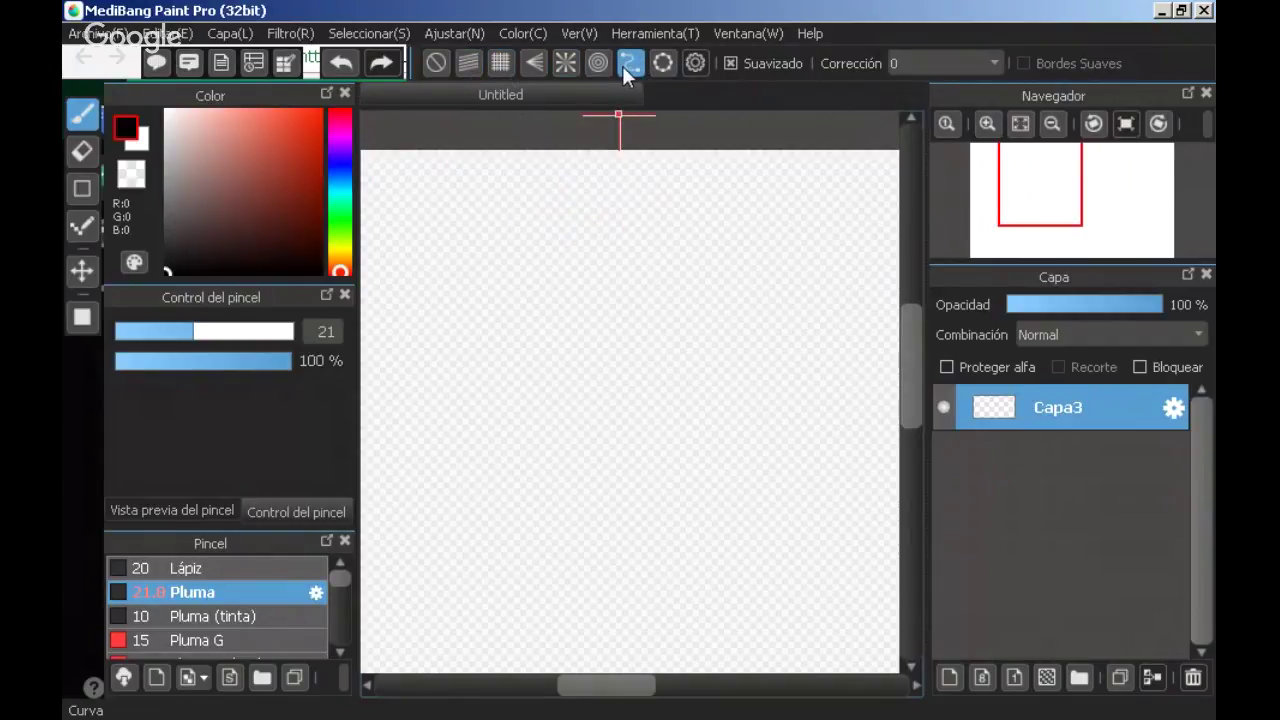
left_click(81, 190)
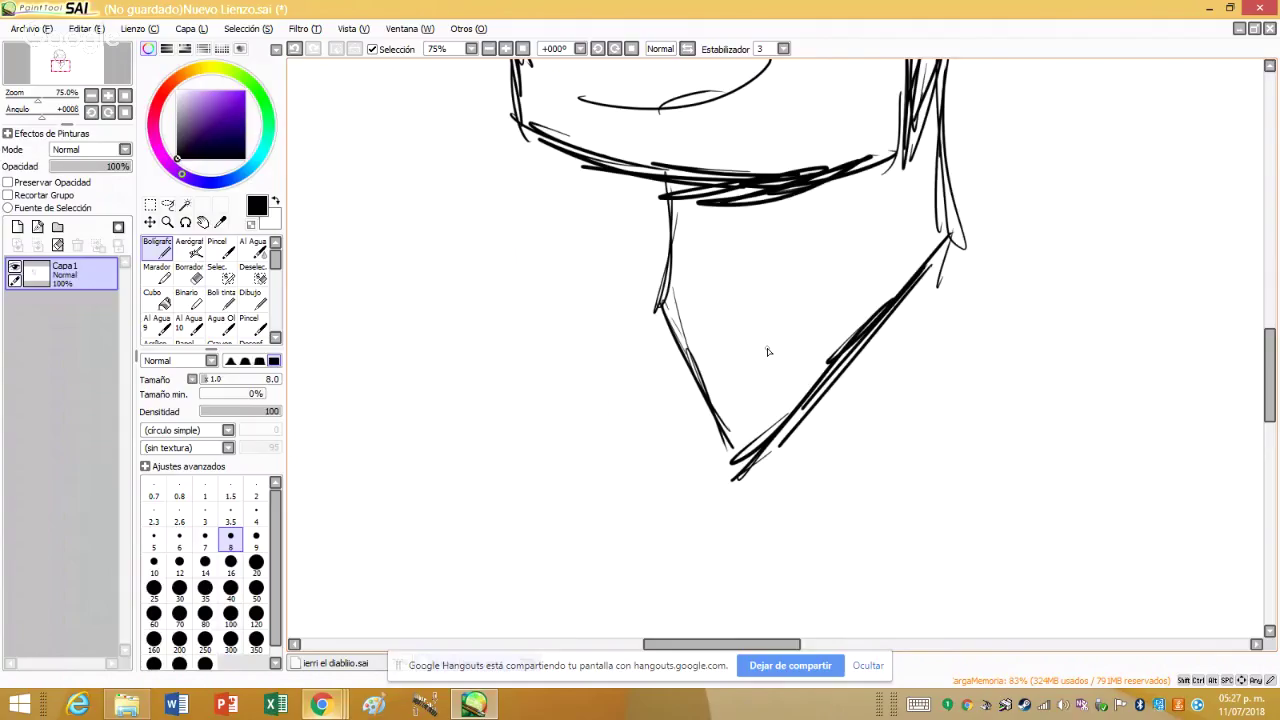
- In PaintTool SAI, sketch the curved collar line and rounded tie knot inside the V neckline, and reinforce the neck's edges
mouse_move(656, 306)
left_mouse_down()
mouse_move(749, 338)
mouse_move(869, 311)
mouse_move(914, 275)
left_mouse_up()
mouse_move(704, 332)
left_mouse_down()
mouse_move(720, 370)
mouse_move(757, 395)
mouse_move(788, 345)
left_mouse_up()
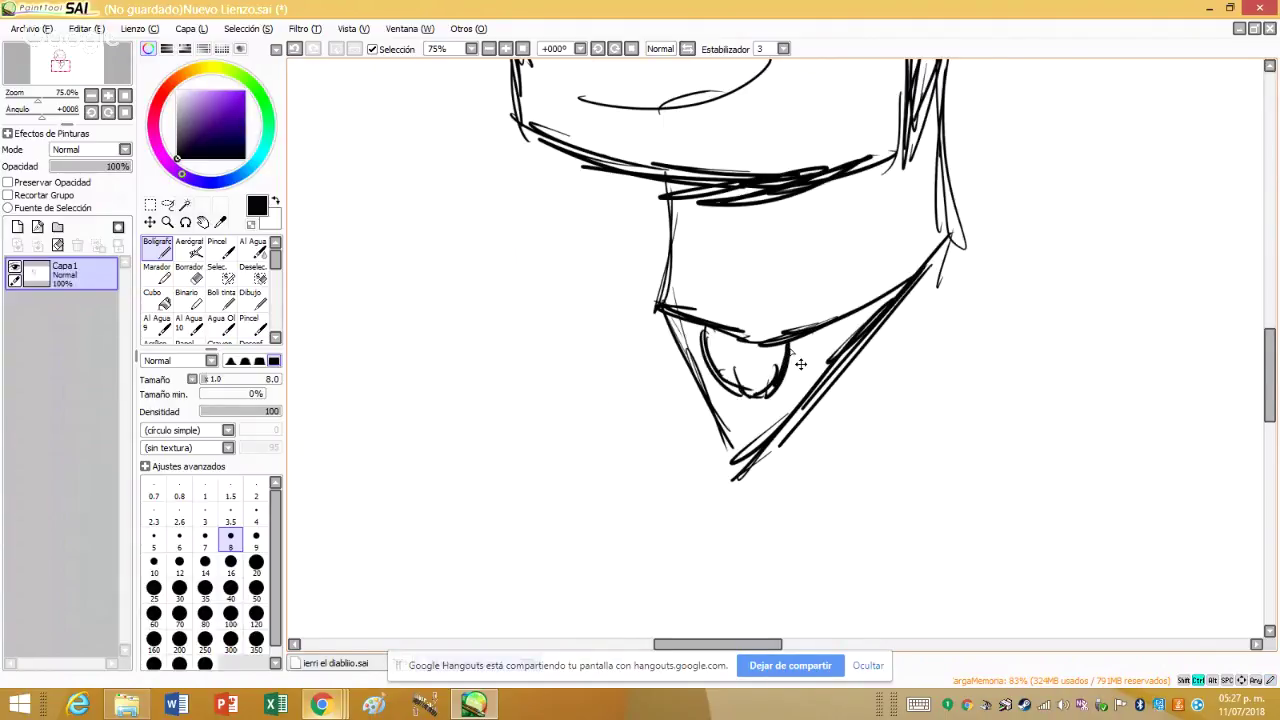
scroll(801, 364, "down", 1)
scroll(801, 364, "up", 2)
scroll(785, 508, "down", 3)
scroll(707, 398, "up", 3)
left_click_drag(688, 332, 676, 448)
scroll(700, 400, "down", 1)
mouse_move(858, 284)
left_mouse_down()
mouse_move(876, 404)
mouse_move(870, 386)
left_mouse_up()
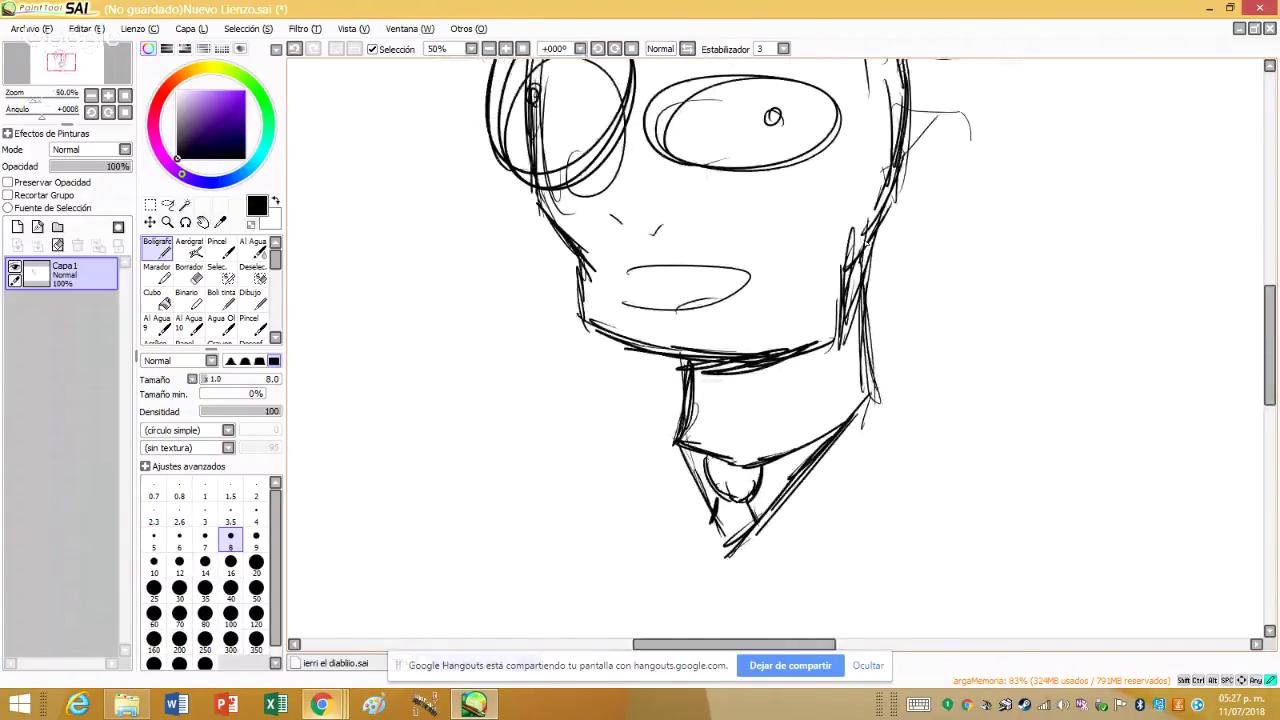
- Erase the upper outer part of the ear's contour with the transparent colour
scroll(889, 294, "down", 2)
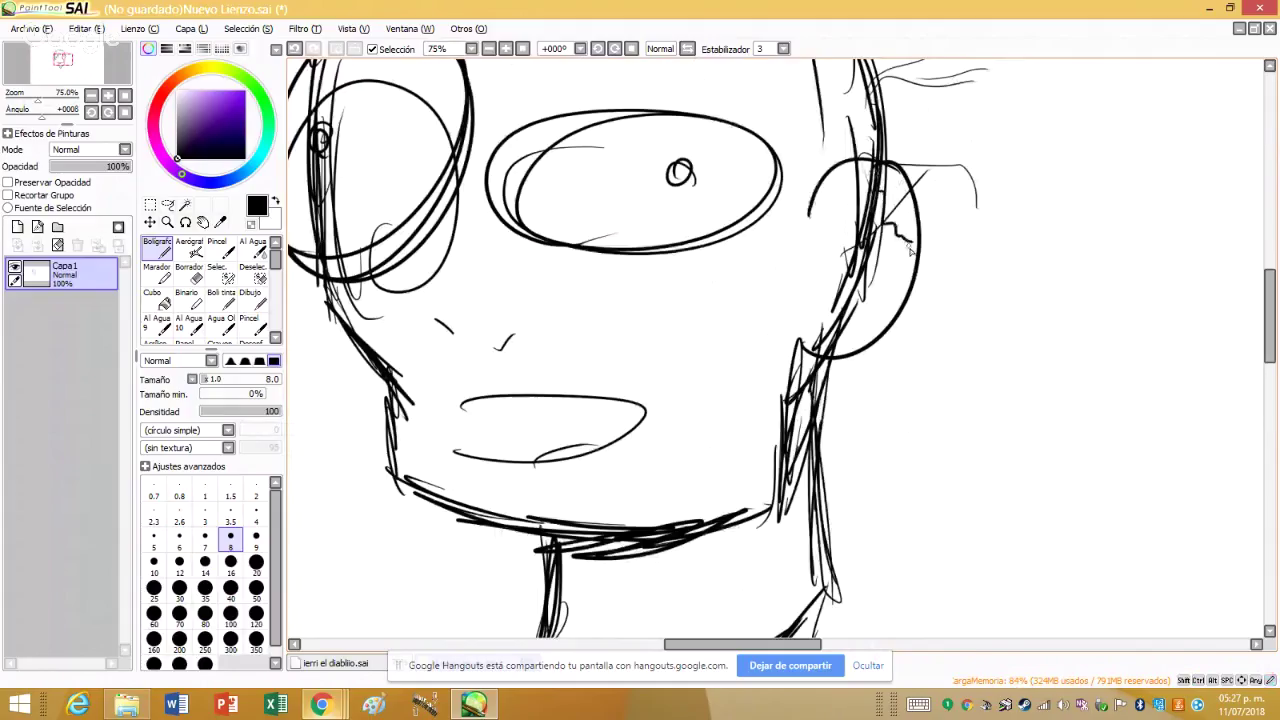
scroll(600, 350, "up", 2)
left_click(251, 225)
scroll(785, 265, "up", 1)
left_click_drag(870, 100, 951, 283)
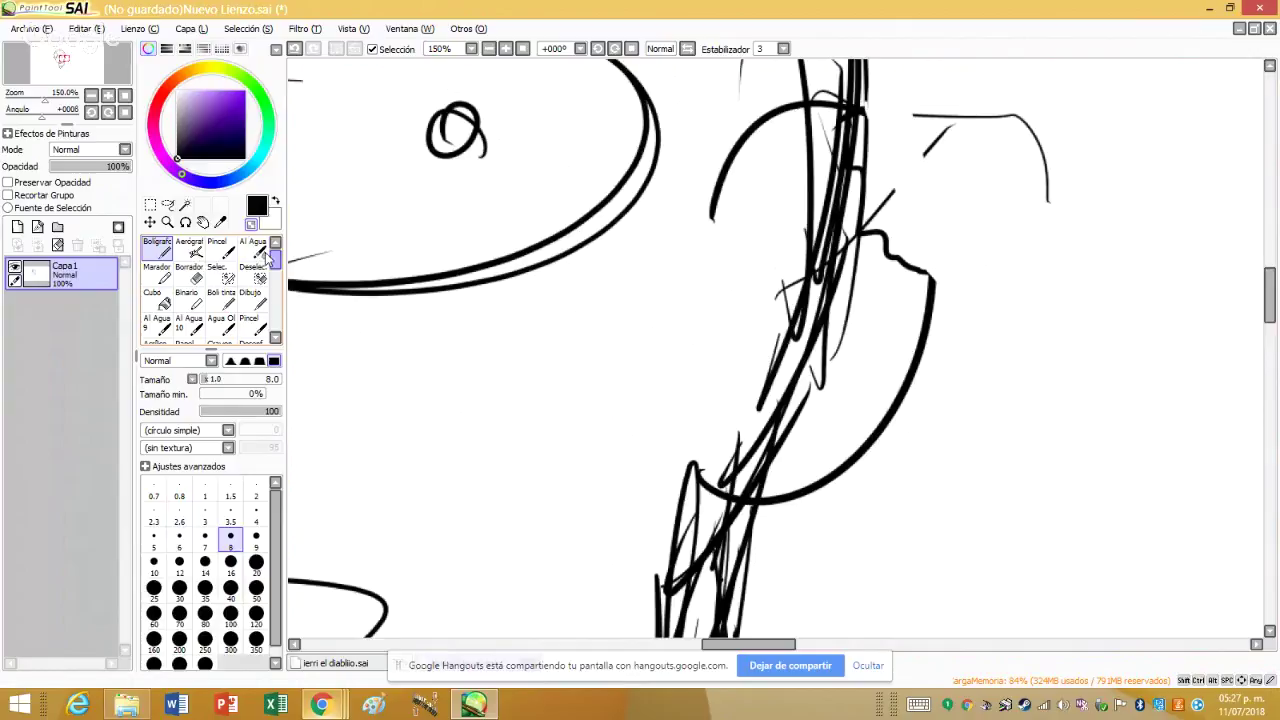
- Sketch the inner contour lines of the ear along the edge of the head
scroll(770, 450, "up", 1)
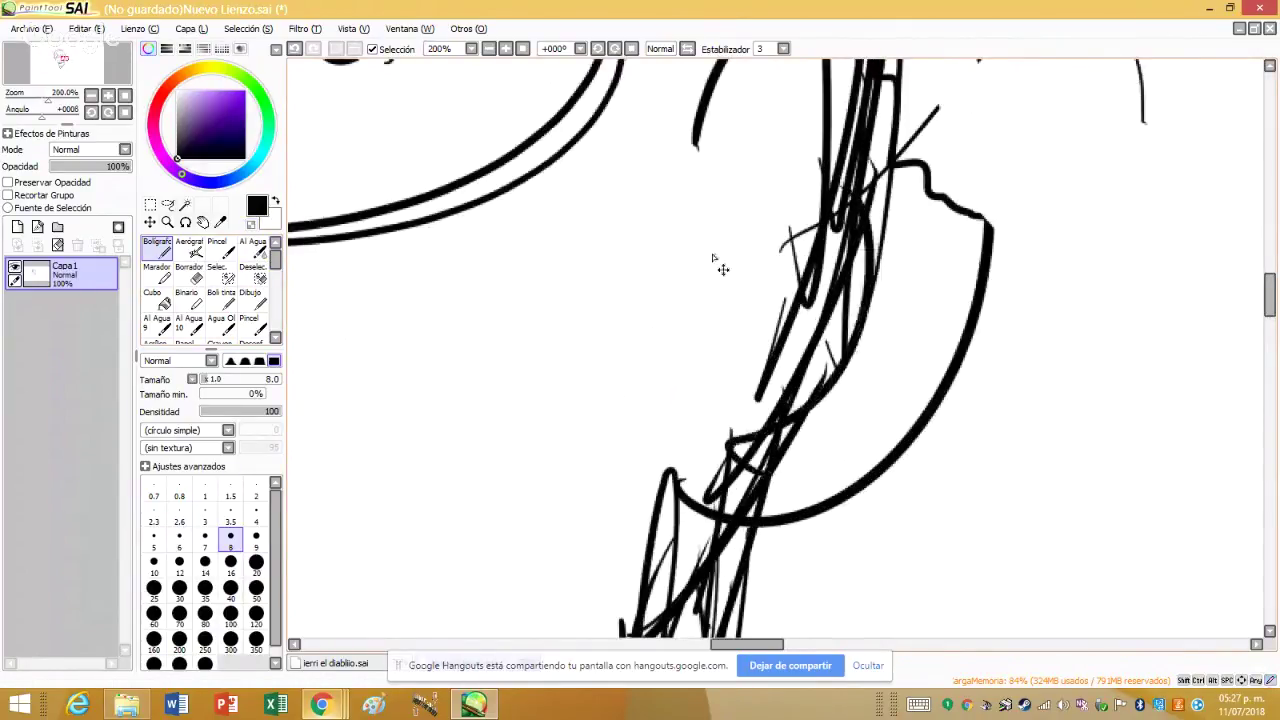
scroll(714, 266, "down", 1)
left_click_drag(753, 420, 835, 150)
left_click_drag(742, 118, 796, 110)
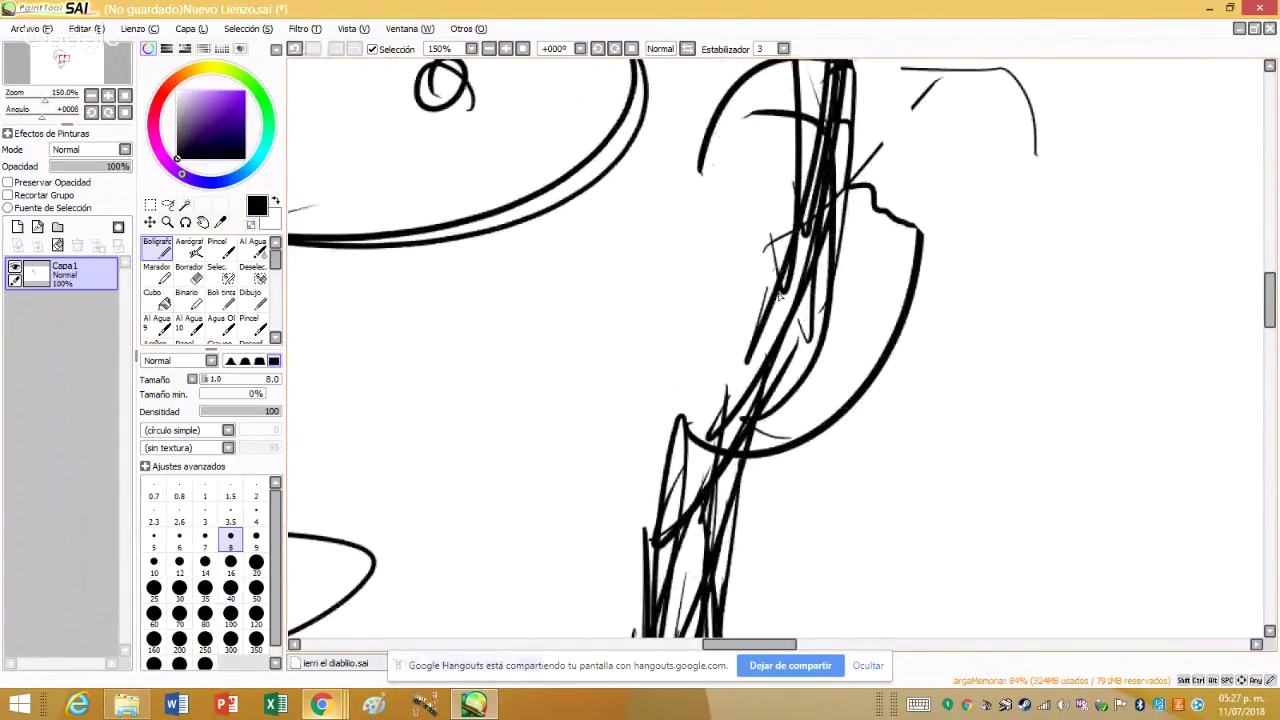
left_click_drag(760, 185, 800, 355)
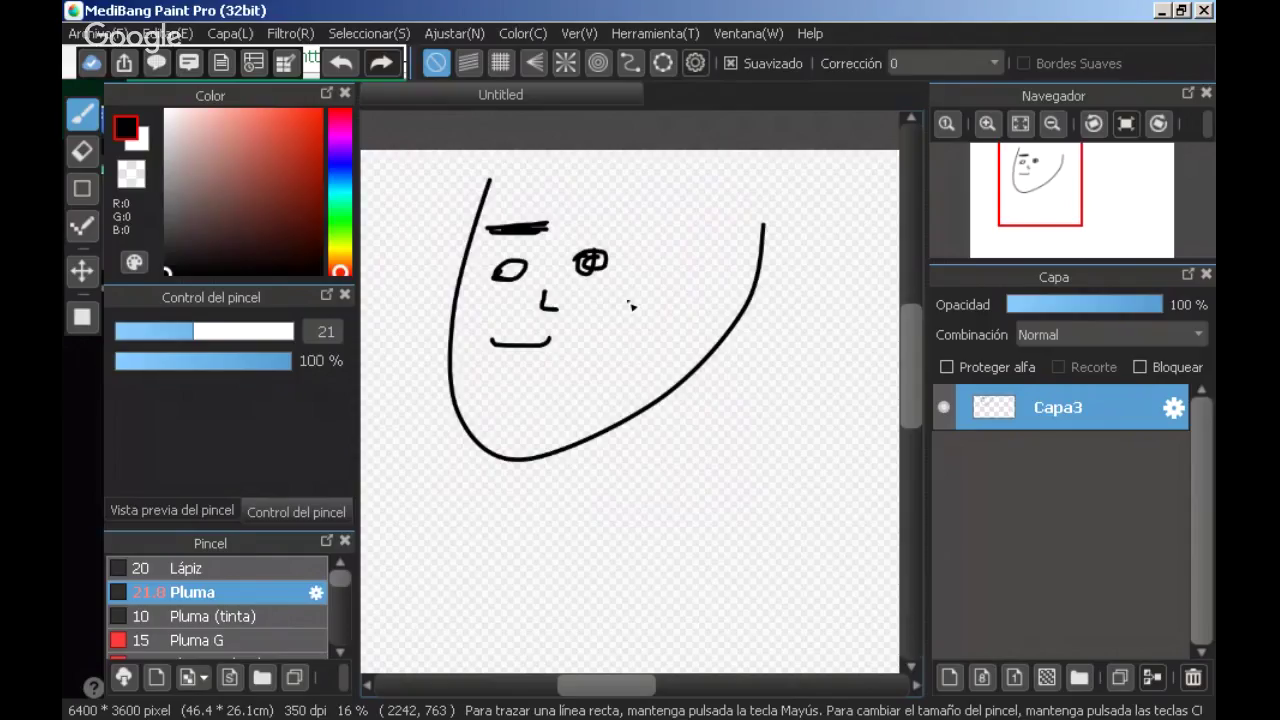
- In MediBang Paint Pro, erase the whole face drawing on Capa3 with the eraser at size 178
scroll(626, 300, "down", 1)
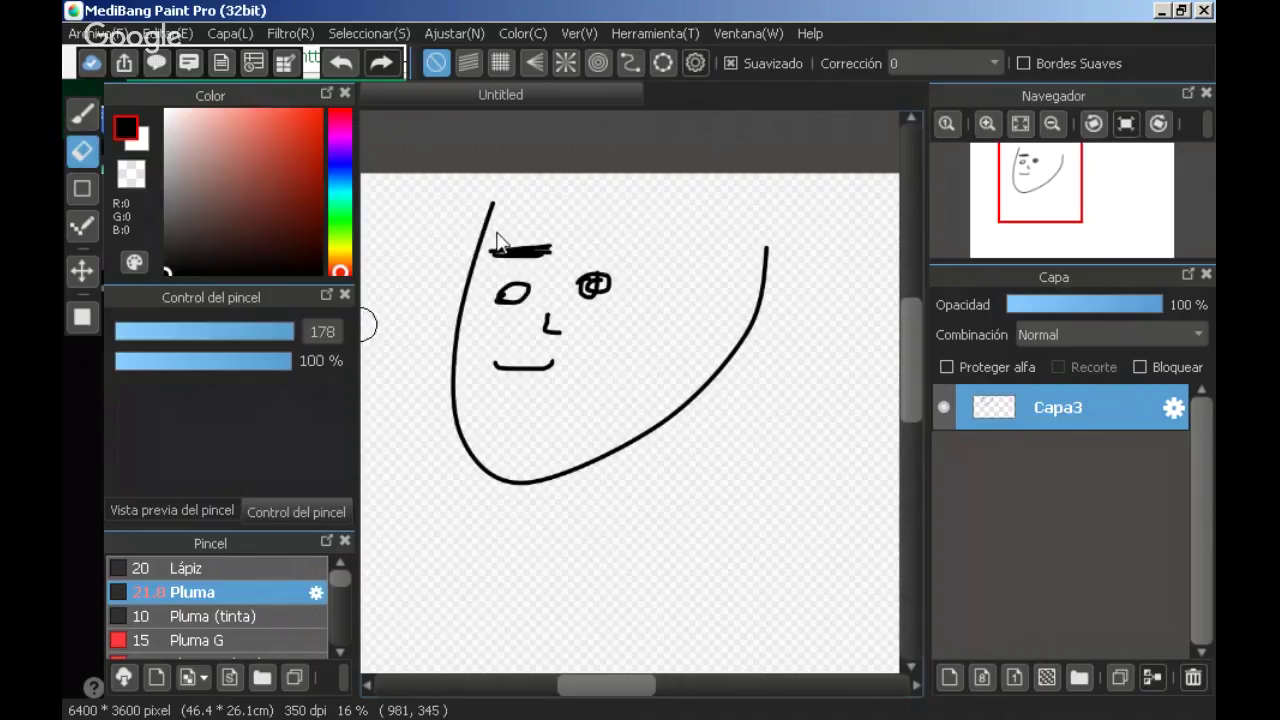
mouse_move(590, 286)
left_mouse_down()
mouse_move(462, 342)
mouse_move(478, 468)
left_mouse_up()
mouse_move(515, 258)
left_mouse_down()
mouse_move(503, 256)
mouse_move(495, 475)
mouse_move(560, 485)
mouse_move(780, 283)
mouse_move(763, 271)
mouse_move(557, 471)
left_mouse_up()
left_click(606, 286)
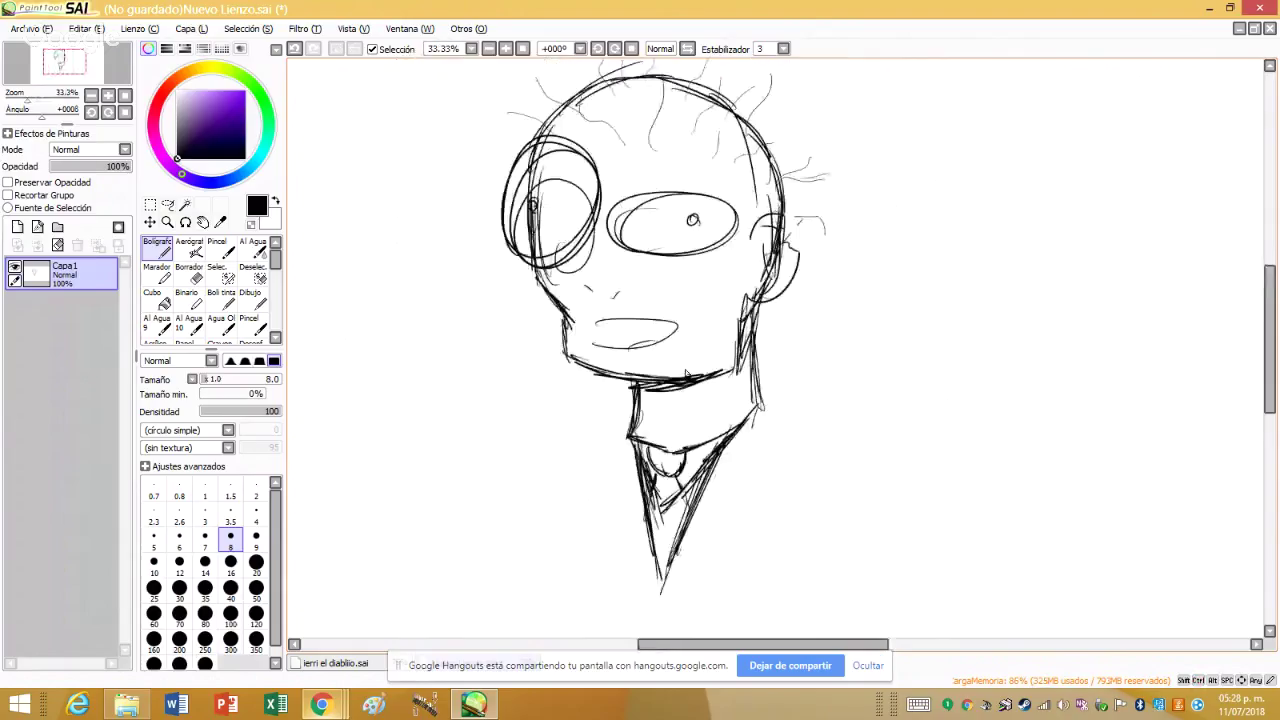
- In PaintTool SAI, sketch the raised shirt collar on both sides of the neck and the jacket lapel running down from it
scroll(620, 447, "up", 1)
scroll(623, 463, "up", 2)
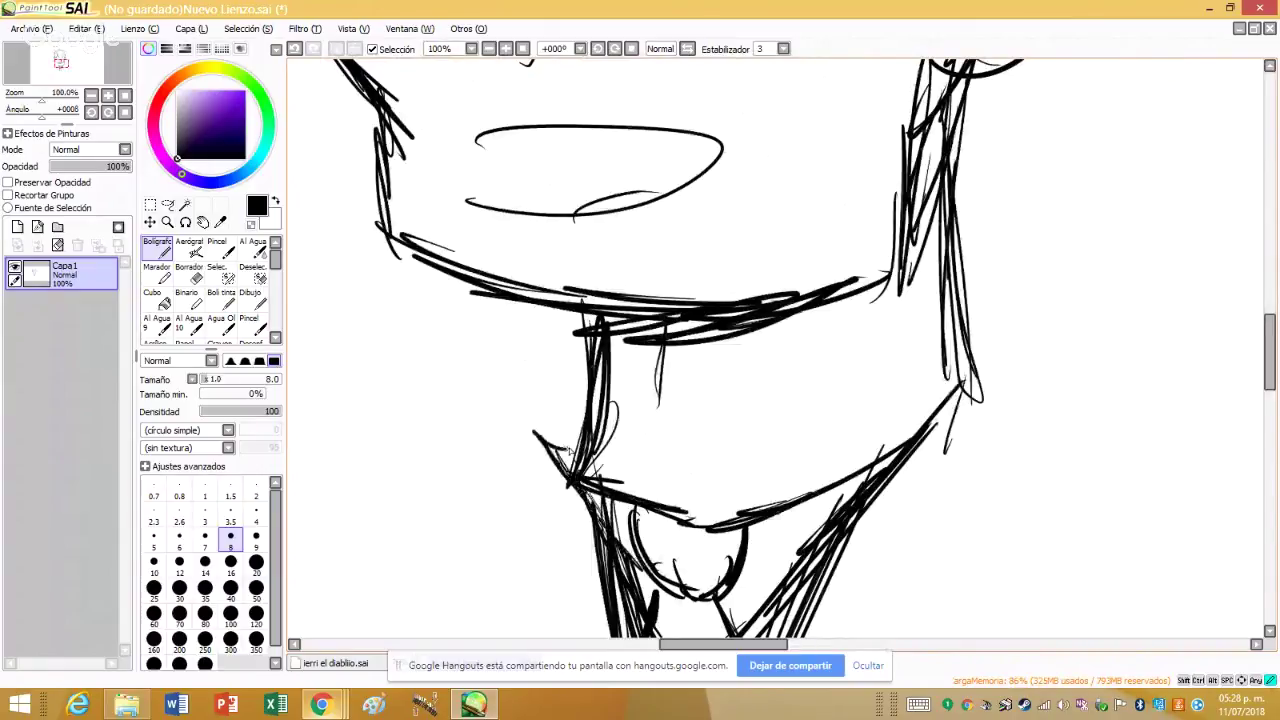
left_click_drag(540, 434, 626, 372)
mouse_move(856, 528)
left_mouse_down()
mouse_move(956, 458)
mouse_move(1022, 380)
mouse_move(1064, 360)
left_mouse_up()
left_click_drag(970, 300, 1034, 368)
left_click_drag(546, 402, 526, 438)
left_click_drag(524, 416, 590, 372)
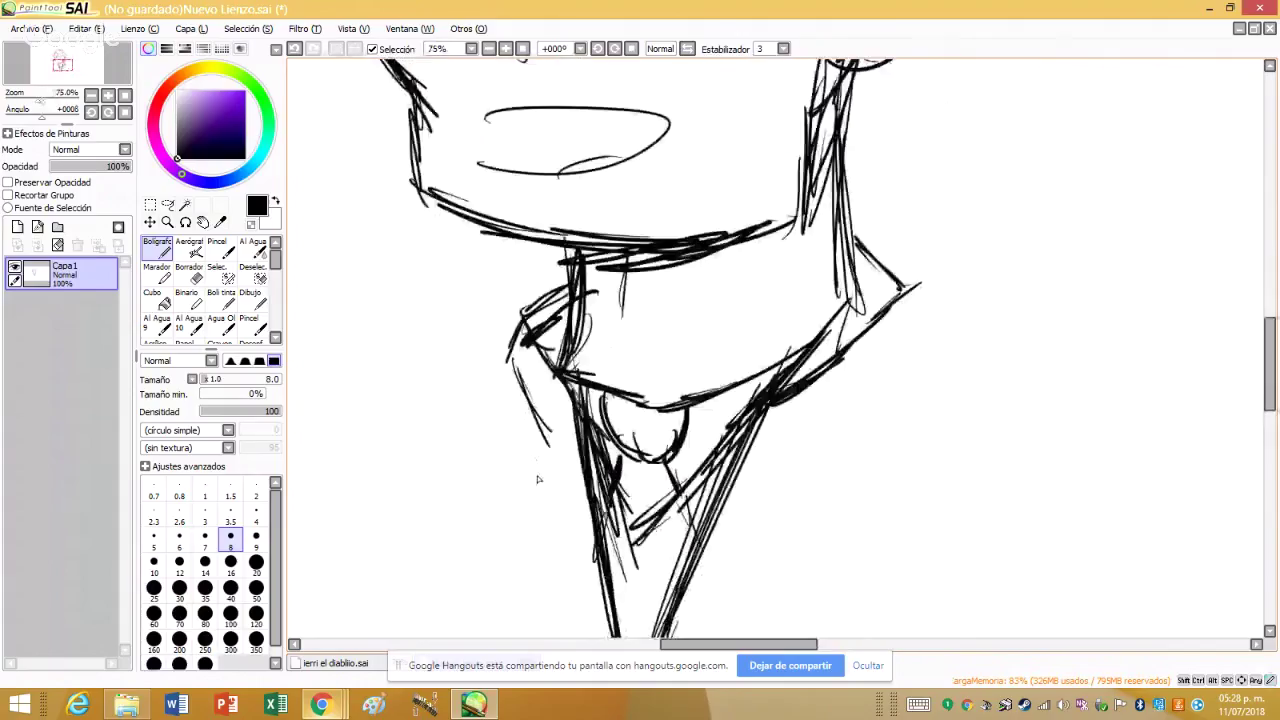
left_click_drag(556, 436, 544, 640)
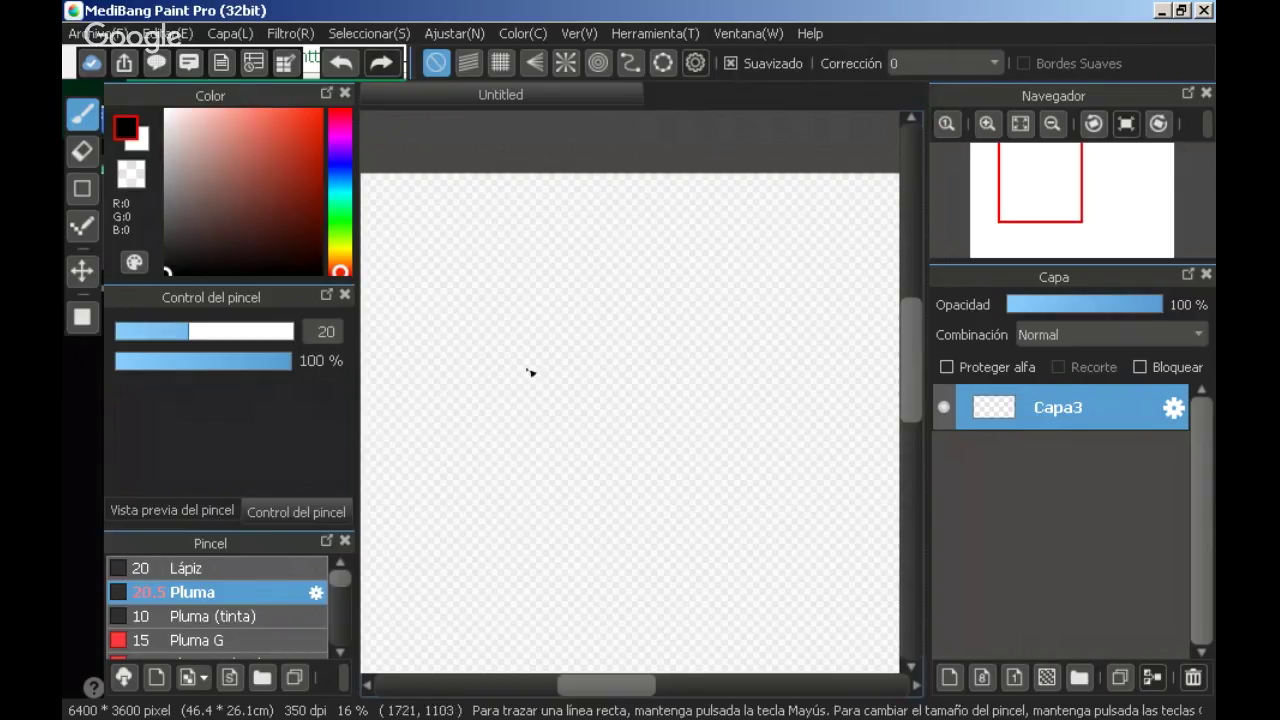
- In MediBang Paint Pro, sketch the lower outline of a new head on Capa3
mouse_move(460, 343)
left_mouse_down()
mouse_move(489, 430)
mouse_move(535, 479)
mouse_move(543, 509)
mouse_move(636, 524)
left_mouse_up()
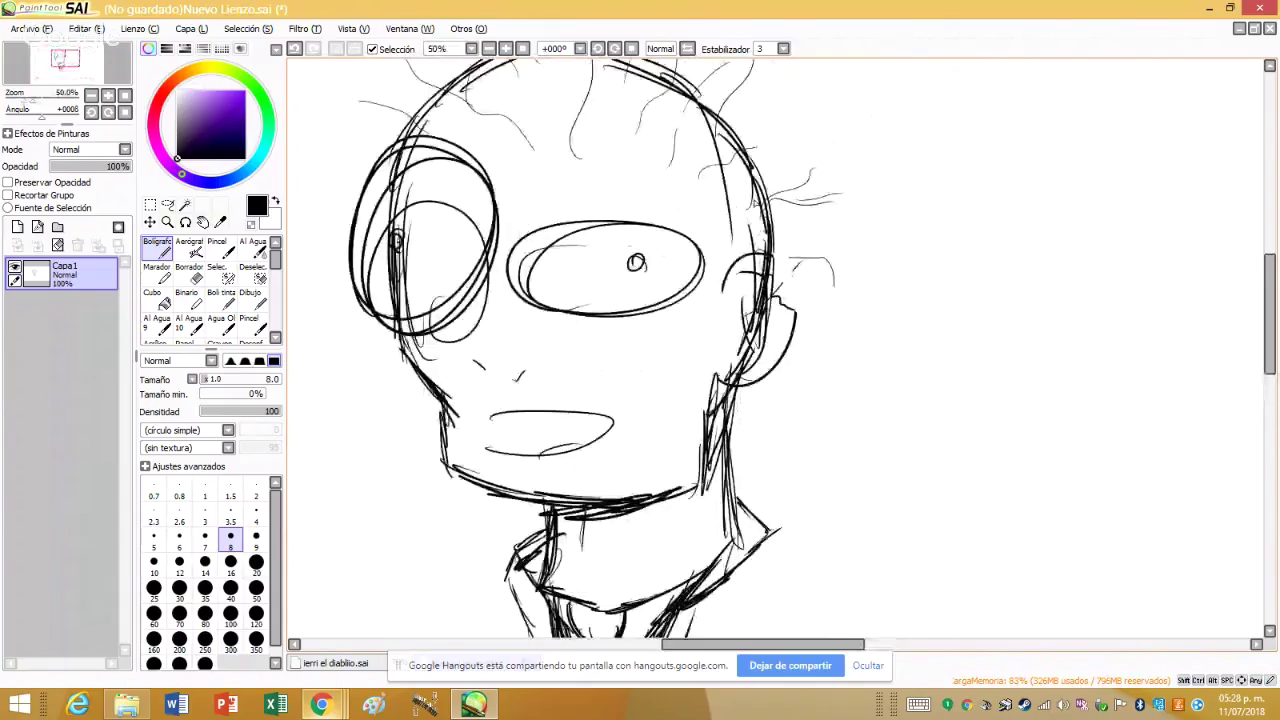
- In PaintTool SAI, draw the jacket's vertical front line downward from the tip of the V neckline
scroll(588, 422, "down", 2)
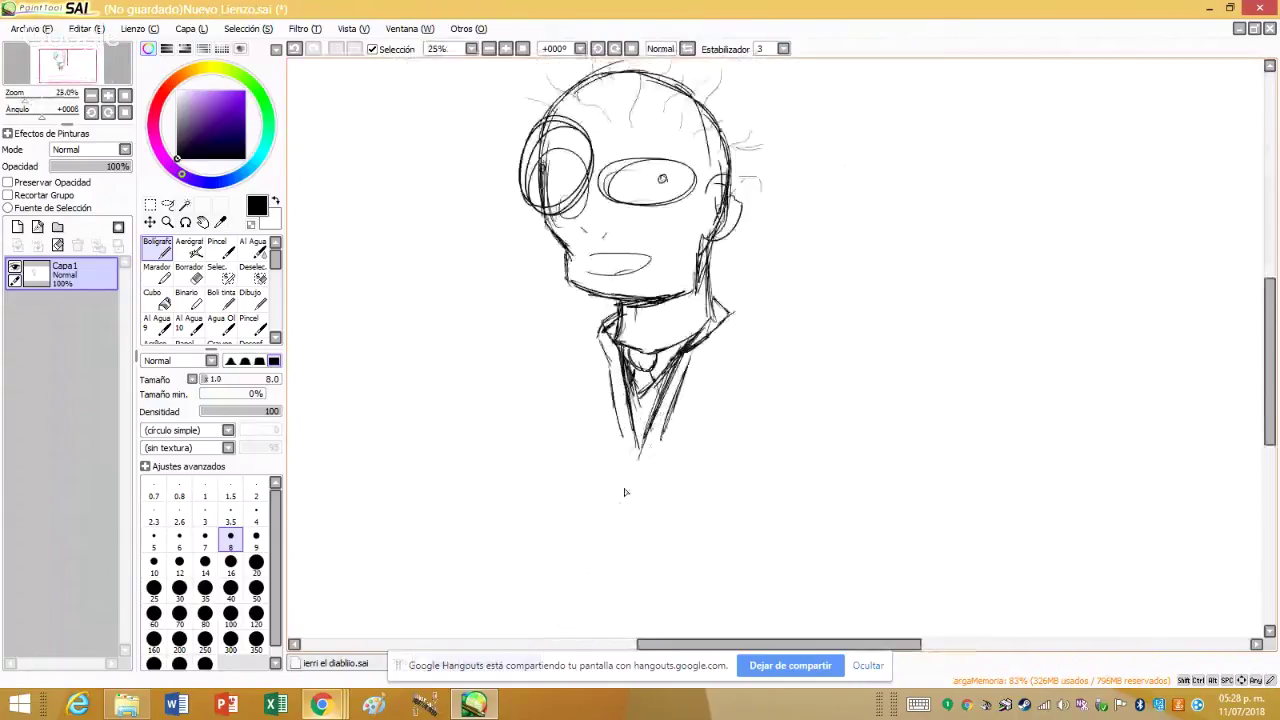
scroll(588, 422, "down", 4)
scroll(605, 395, "up", 1)
scroll(607, 390, "down", 1)
scroll(607, 390, "up", 4)
left_click_drag(600, 340, 612, 500)
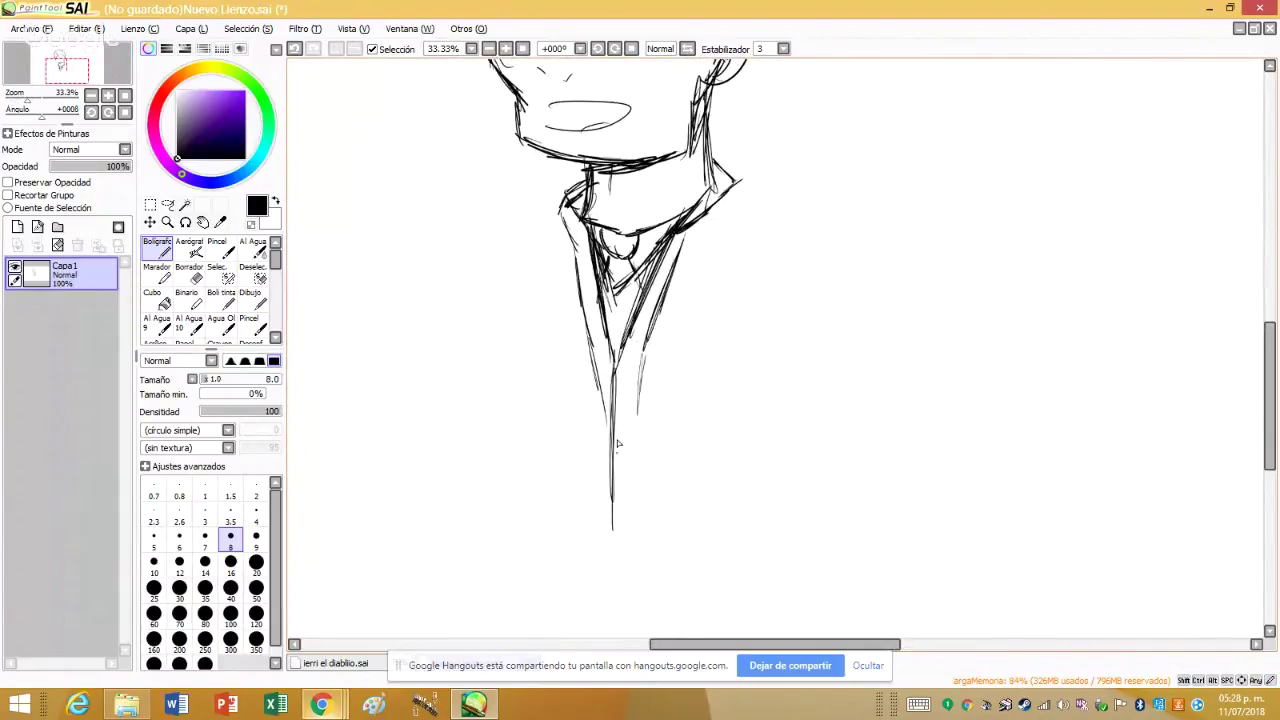
scroll(701, 371, "down", 2)
scroll(684, 328, "up", 1)
scroll(690, 330, "down", 1)
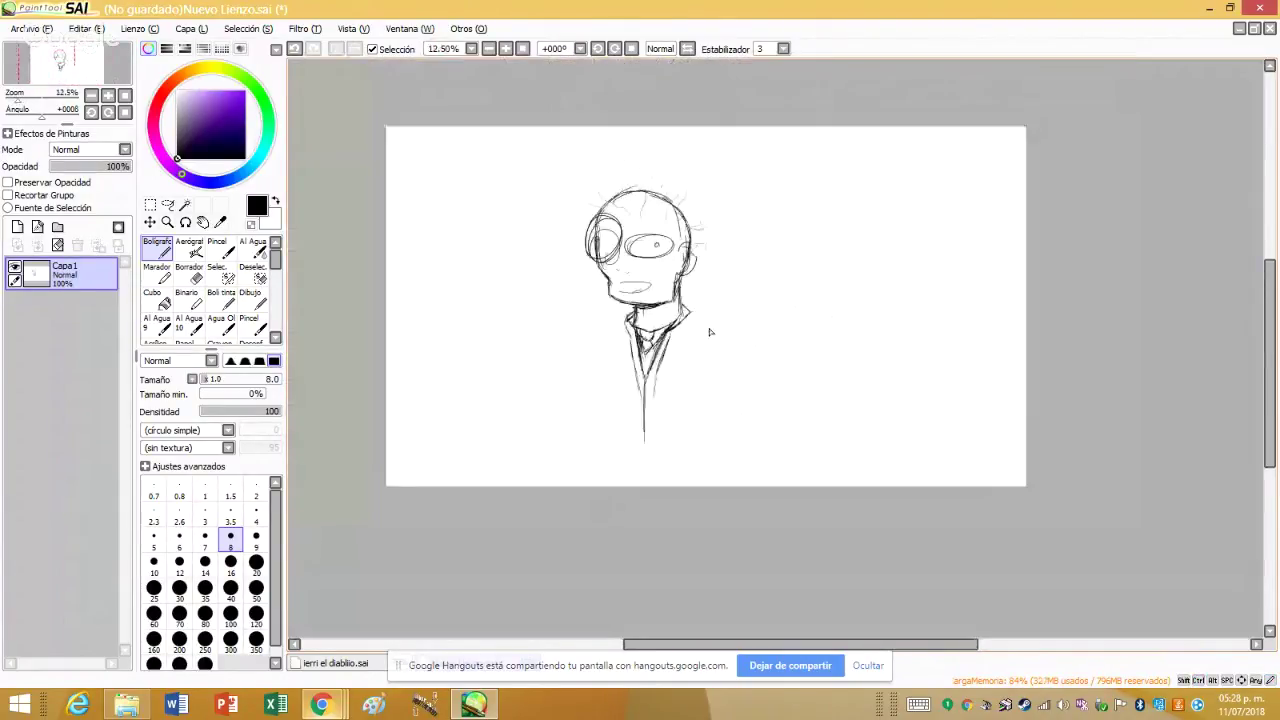
- Select the whole sketched figure with a rectangular selection
left_click(150, 204)
left_click_drag(525, 162, 768, 474)
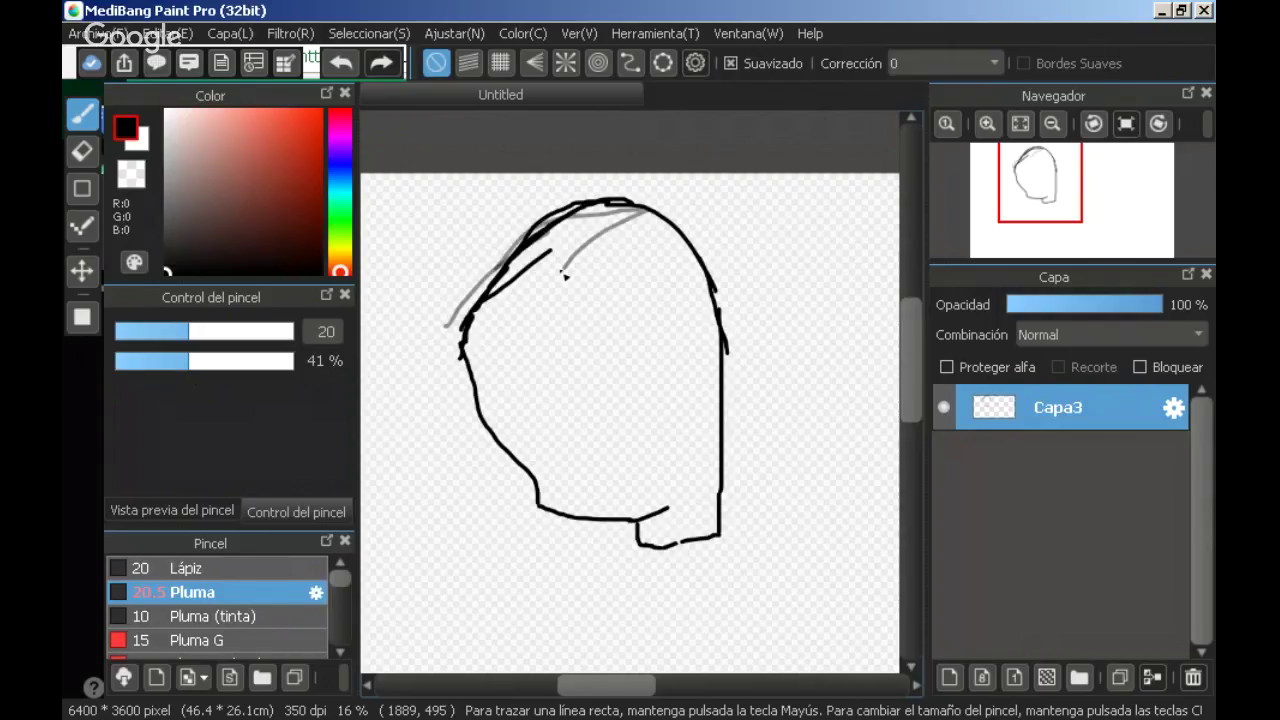
- In MediBang Paint Pro, undo the strokes of the new head outline on Capa3
key("ctrl+z")
key("ctrl+z")
key("ctrl+z")
key("ctrl+z")
key("ctrl+z")
key("ctrl+z")
key("ctrl+z")
key("ctrl+z")
key("ctrl+z")
key("ctrl+z")
key("ctrl+z")
key("ctrl+z")
key("ctrl+z")
key("ctrl+z")
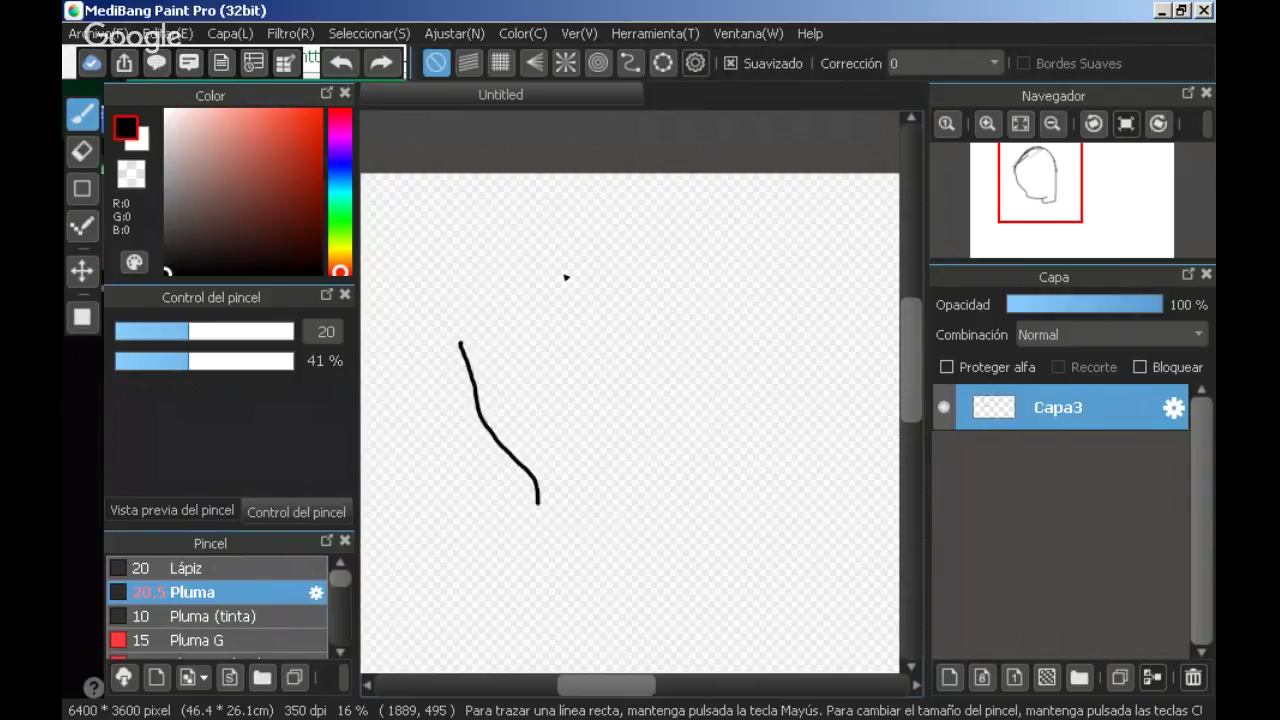
key("ctrl+z")
- Redo several of the undone strokes on Capa3
key("ctrl+y")
key("ctrl+y")
key("ctrl+y")
key("ctrl+y")
key("ctrl+y")
key("ctrl+y")
- Undo the redone strokes and the earlier face drawing until Capa3 is empty
key("ctrl+z")
key("ctrl+z")
key("ctrl+z")
key("ctrl+z")
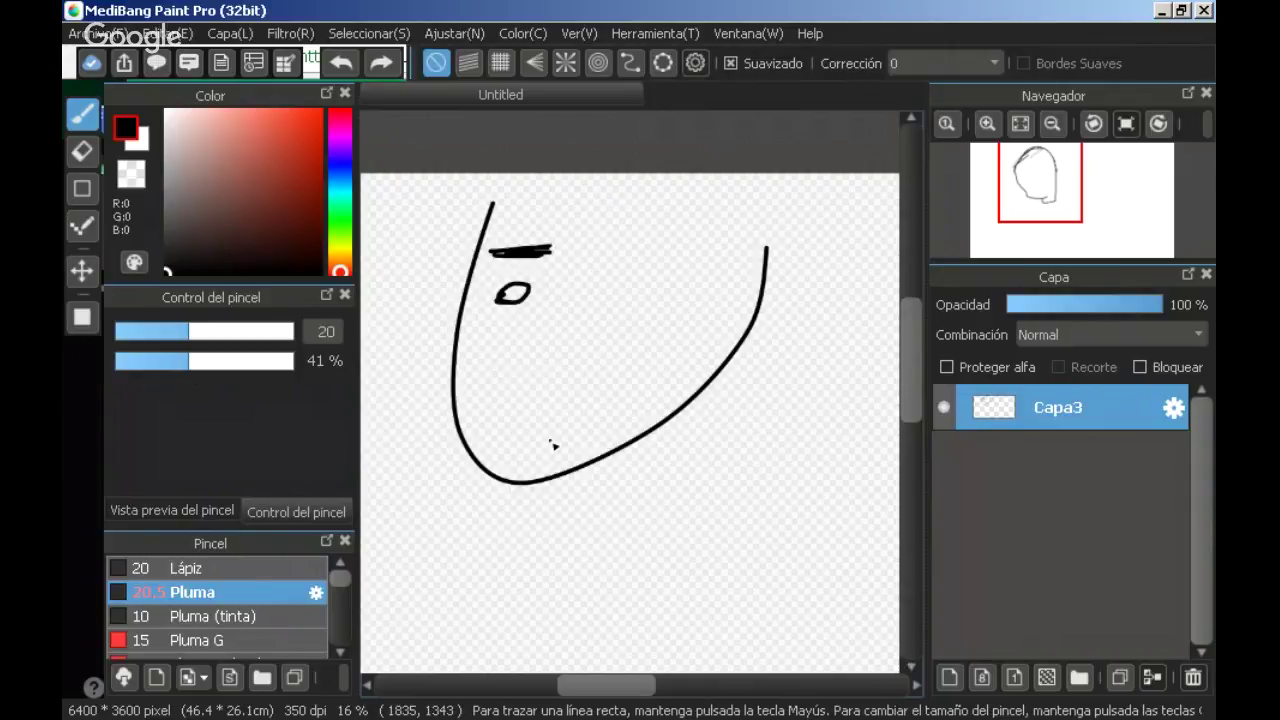
key("ctrl+z")
key("ctrl+z")
key("ctrl+z")
key("ctrl+z")
key("ctrl+z")
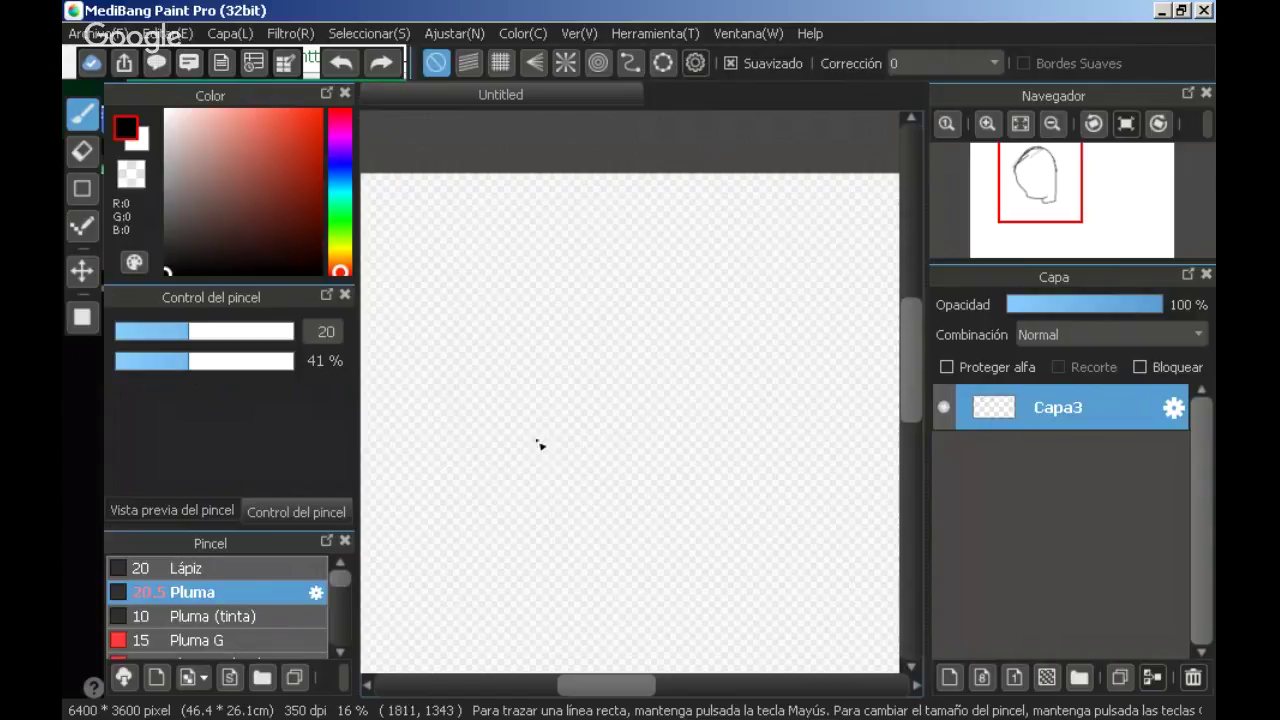
- Sketch a square head outline with a curved jaw and two short neck lines on Capa3
left_click_drag(479, 295, 479, 357)
mouse_move(482, 404)
left_mouse_down()
mouse_move(496, 471)
mouse_move(537, 502)
mouse_move(642, 512)
mouse_move(582, 534)
mouse_move(583, 572)
left_mouse_up()
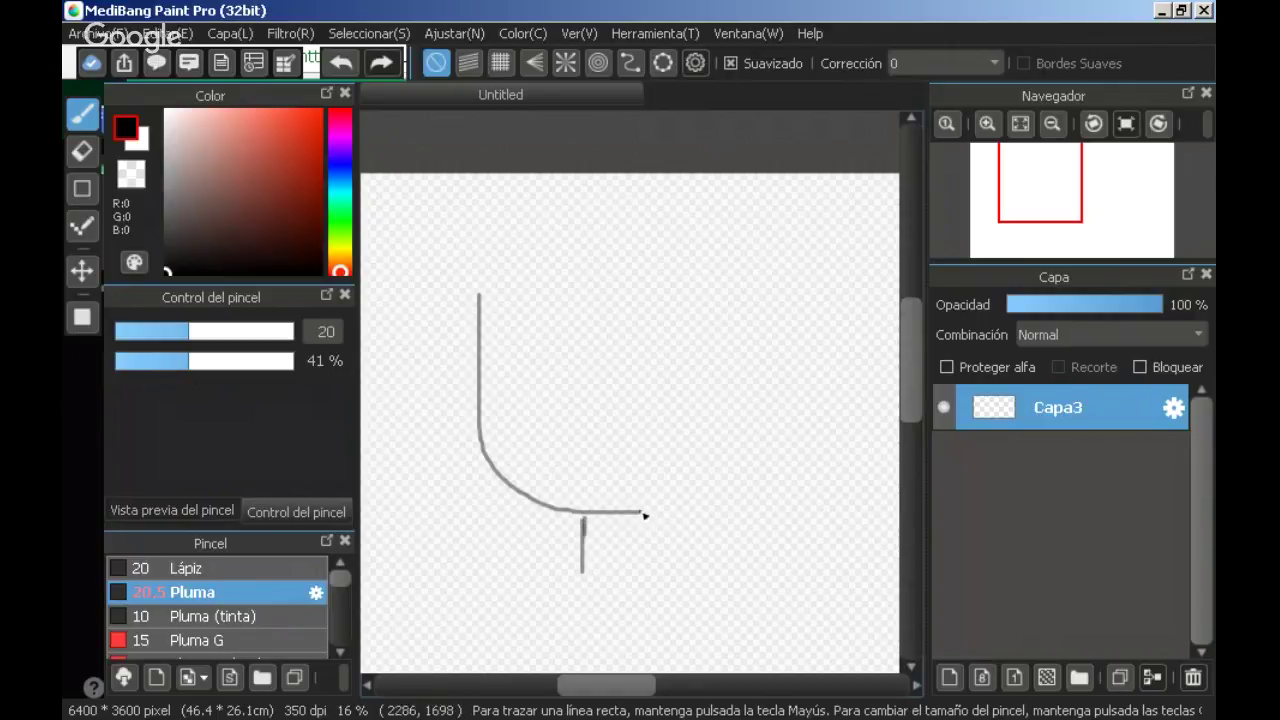
left_click_drag(695, 513, 696, 565)
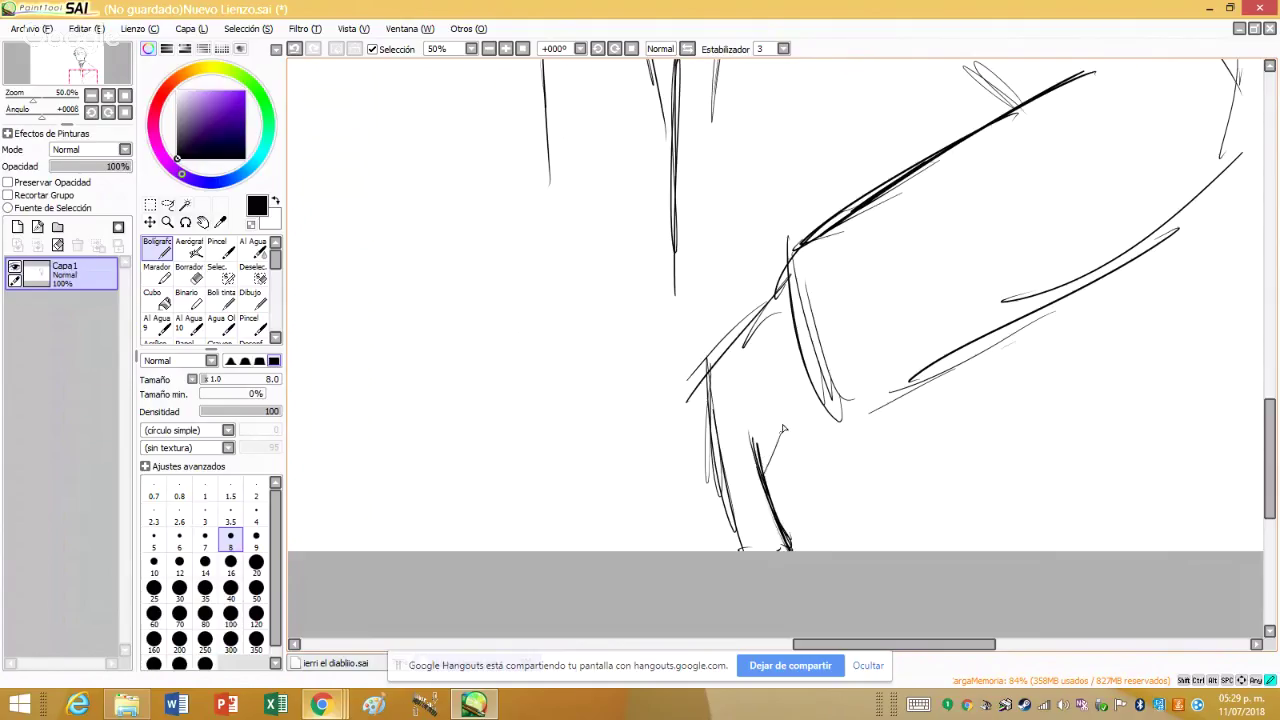
- In PaintTool SAI, sketch the thumb and fingers of the man's lowered hand down to the canvas's lower edge
mouse_move(760, 470)
left_mouse_down()
mouse_move(812, 420)
mouse_move(772, 468)
left_mouse_up()
left_click_drag(700, 380, 706, 550)
left_click_drag(703, 410, 714, 550)
left_click_drag(702, 450, 708, 550)
left_click_drag(706, 405, 655, 535)
left_click_drag(684, 434, 668, 530)
left_click_drag(700, 392, 664, 524)
left_click_drag(664, 538, 708, 550)
mouse_move(690, 408)
left_mouse_down()
mouse_move(646, 490)
mouse_move(645, 505)
mouse_move(678, 512)
left_mouse_up()
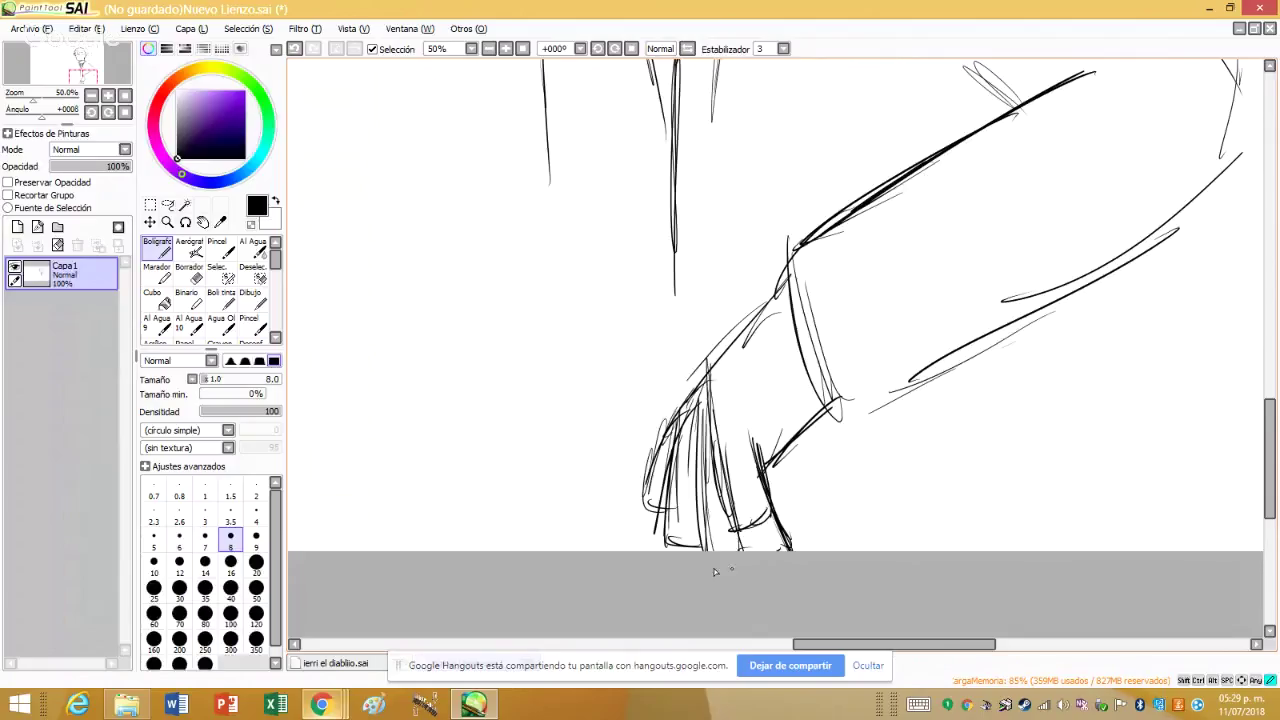
left_click_drag(704, 444, 698, 556)
left_click_drag(670, 488, 664, 516)
left_click_drag(684, 394, 648, 510)
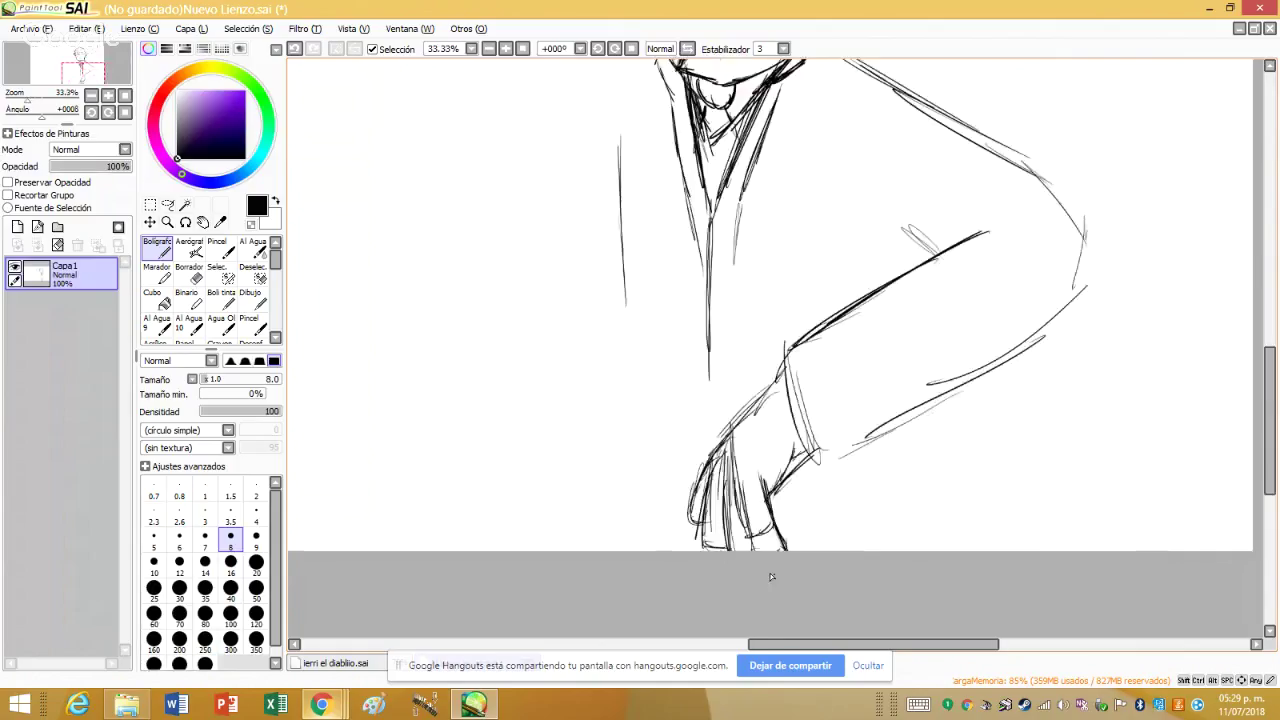
- Sketch the jacket's outer side line down to the canvas's lower edge and vertical lines beneath the bent forearm
mouse_move(676, 180)
left_mouse_down()
mouse_move(678, 350)
mouse_move(706, 416)
left_mouse_up()
left_click_drag(710, 334, 713, 466)
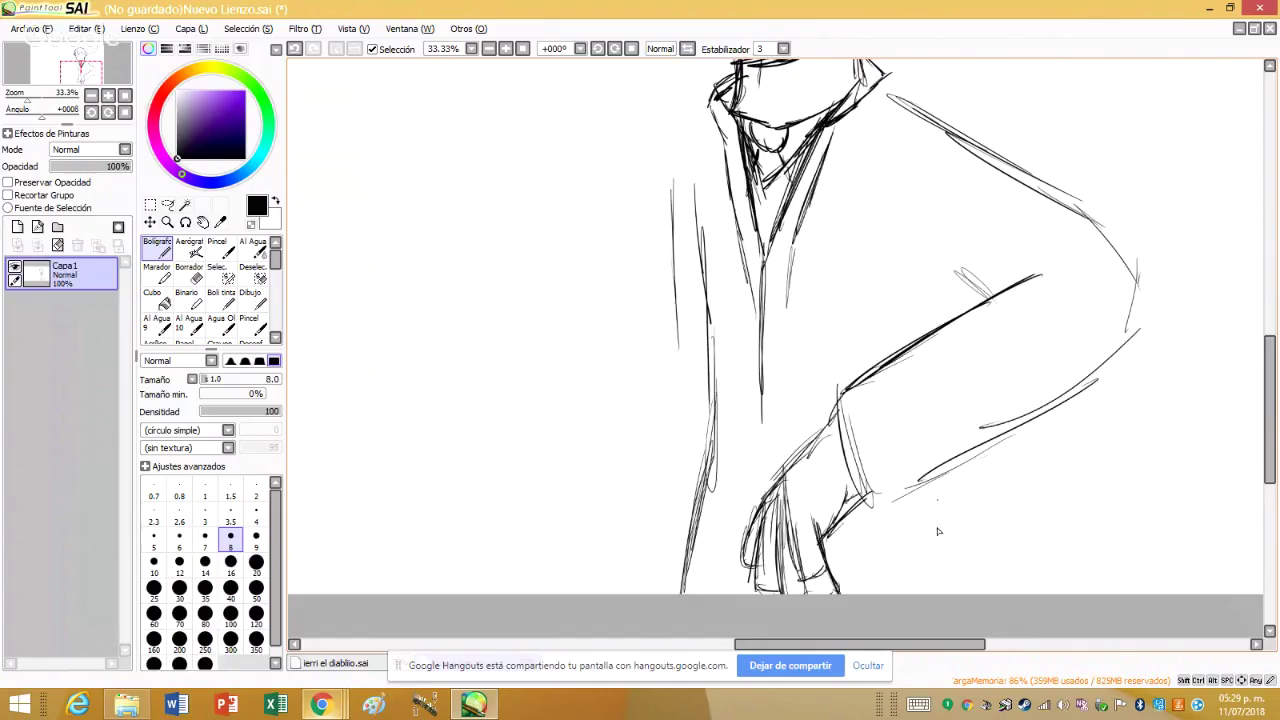
left_click_drag(938, 455, 935, 605)
left_click_drag(940, 480, 938, 596)
left_click_drag(962, 462, 968, 600)
left_click_drag(958, 488, 962, 596)
- Add long vertical strokes along the jacket's front opening, beside the lowered hand
left_click_drag(766, 390, 762, 458)
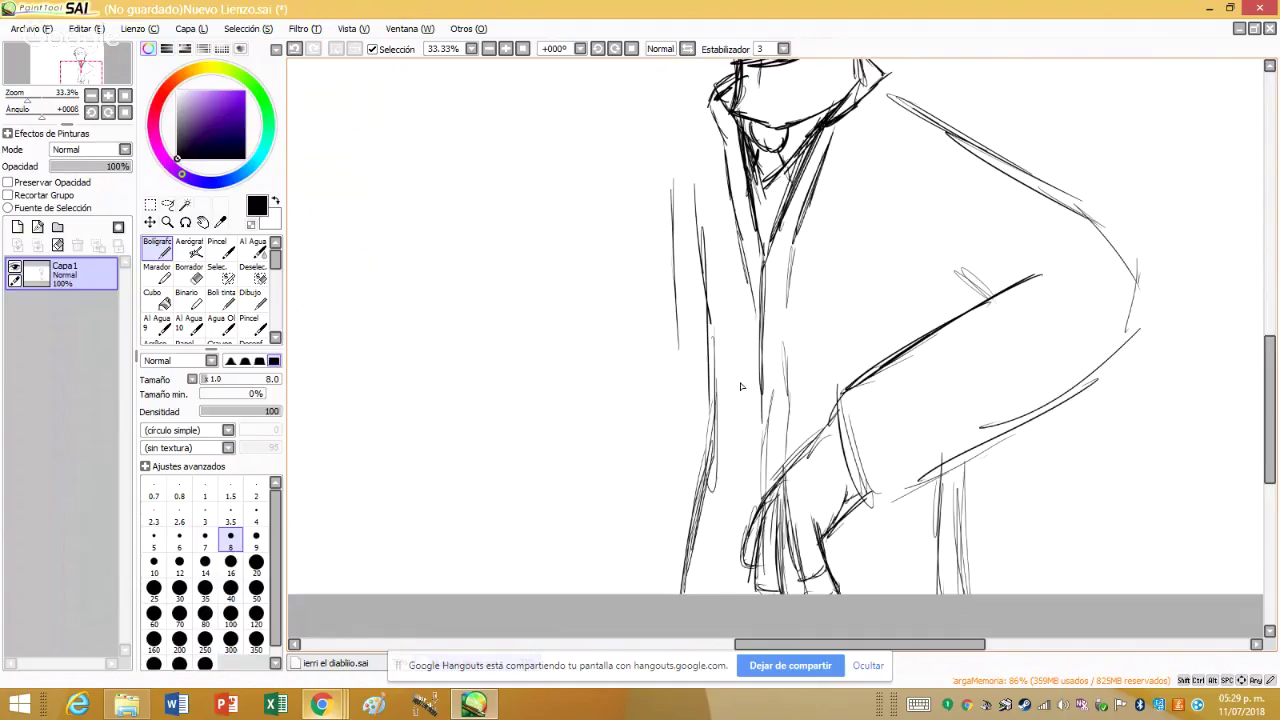
left_click_drag(746, 330, 738, 416)
left_click_drag(742, 354, 730, 504)
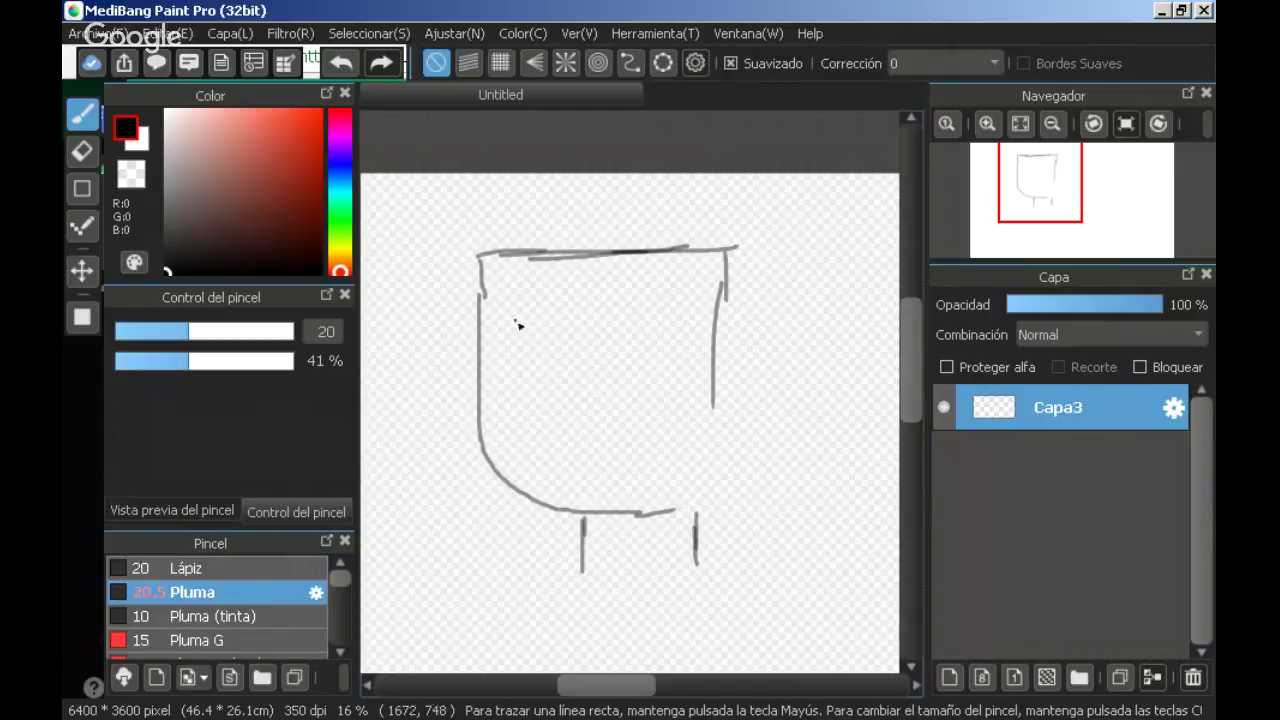
- In MediBang Paint Pro, draw eyebrows, eyes and a small mouth inside the square head and write "Help me" on the face
mouse_move(540, 306)
left_mouse_down()
mouse_move(507, 311)
mouse_move(556, 309)
left_mouse_up()
mouse_move(692, 306)
left_mouse_down()
mouse_move(612, 309)
mouse_move(675, 307)
left_mouse_up()
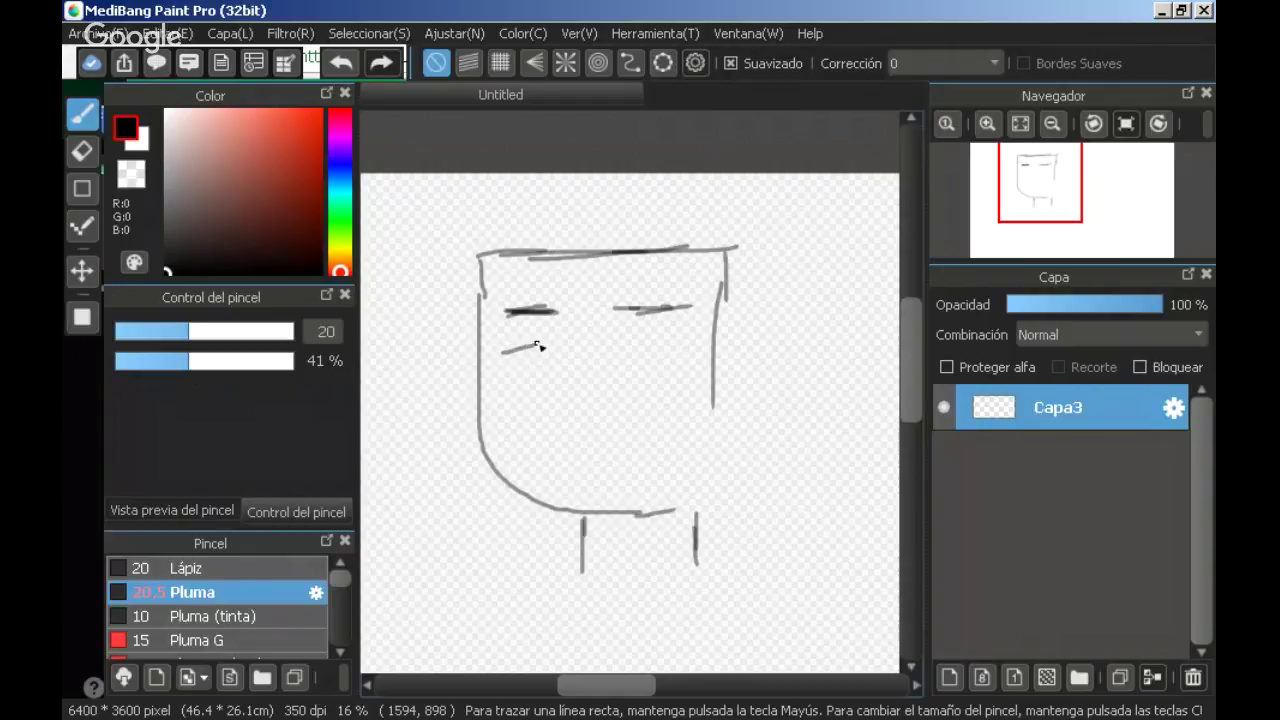
mouse_move(500, 360)
left_mouse_down()
mouse_move(535, 359)
mouse_move(539, 394)
mouse_move(568, 386)
left_mouse_up()
mouse_move(632, 344)
left_mouse_down()
mouse_move(630, 366)
mouse_move(690, 352)
left_mouse_up()
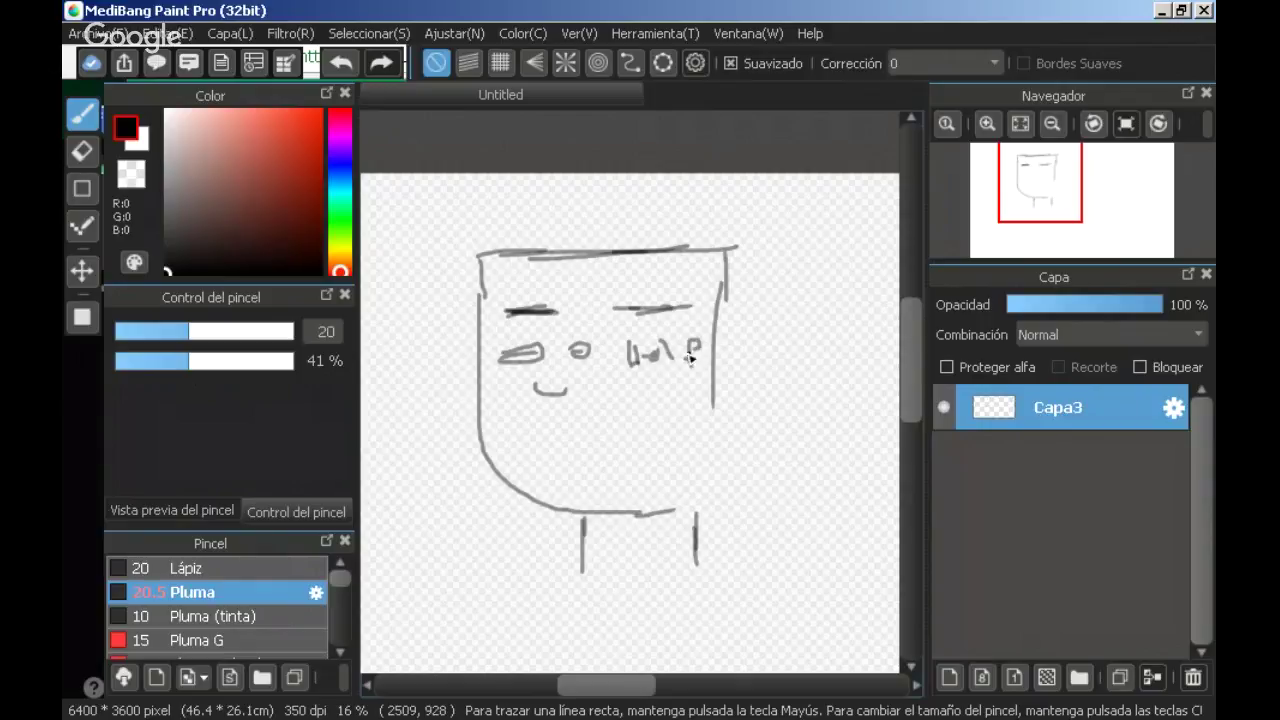
left_click_drag(645, 397, 669, 406)
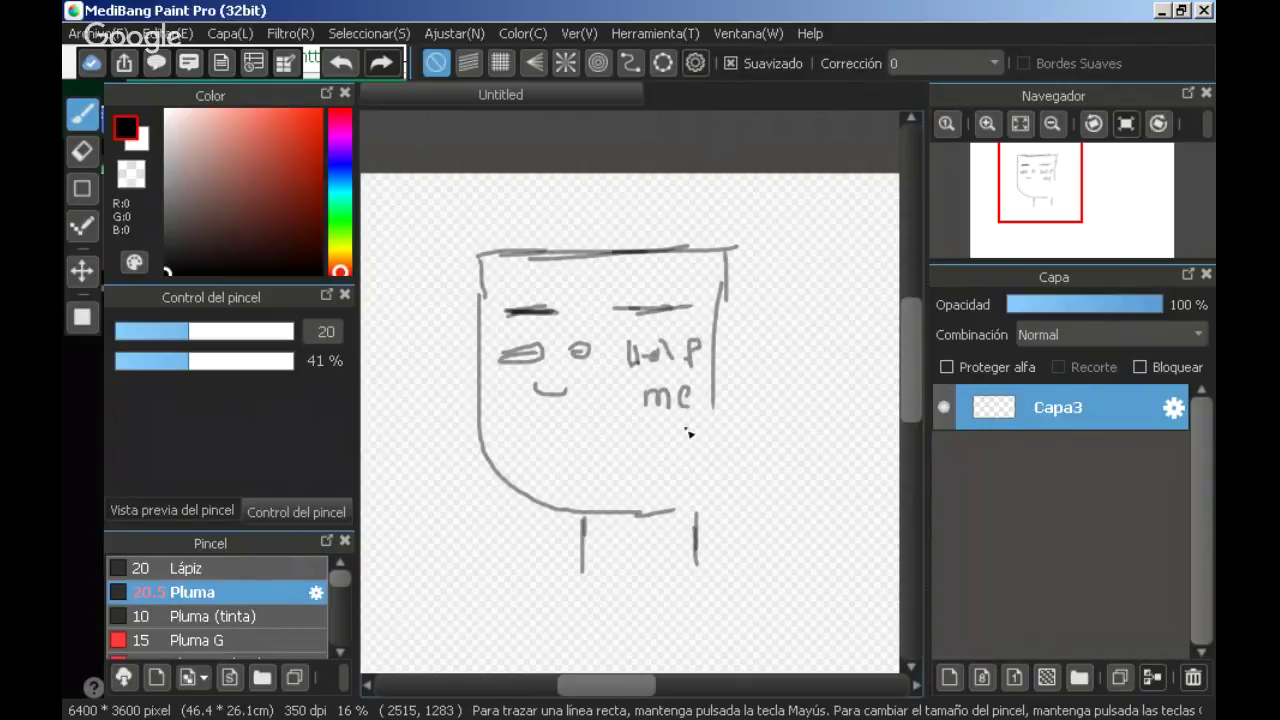
- Undo the lettering and all the facial features, back to the bare head outline
key("ctrl+z")
key("ctrl+z")
key("ctrl+z")
key("ctrl+z")
key("ctrl+z")
key("ctrl+z")
key("ctrl+z")
key("ctrl+z")
key("ctrl+z")
key("ctrl+z")
key("ctrl+z")
key("ctrl+z")
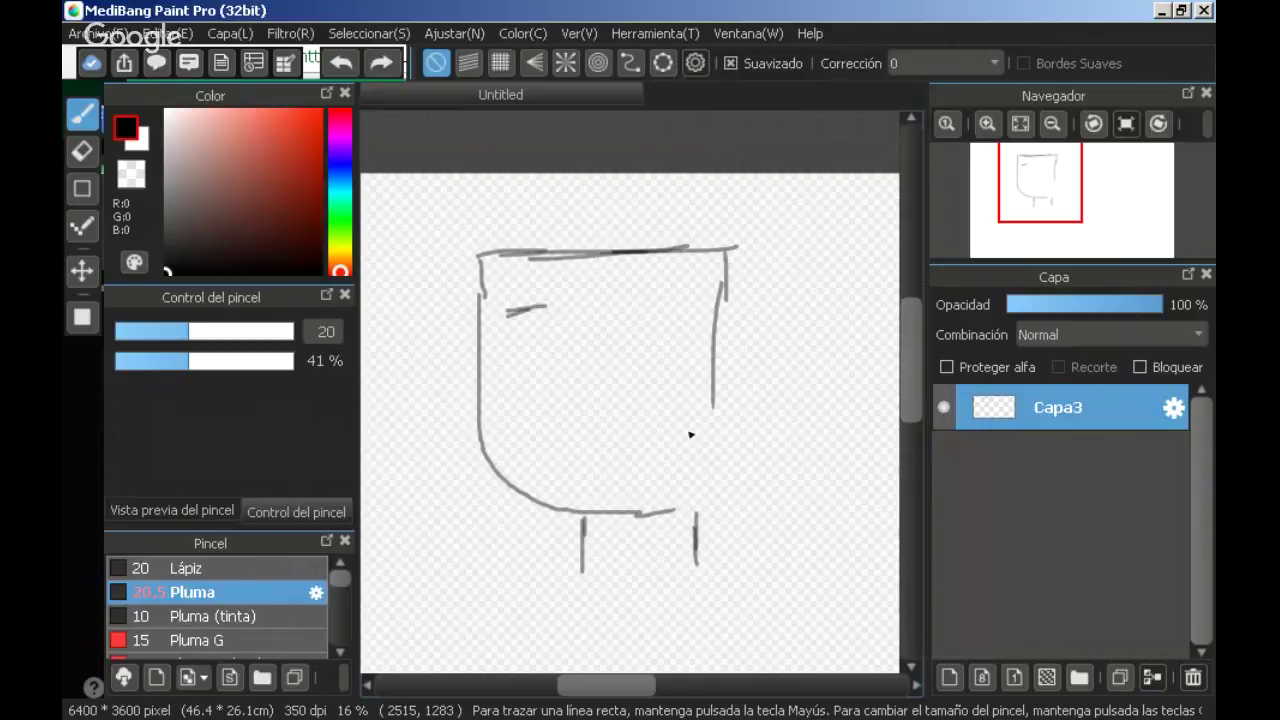
key("ctrl+z")
- Set the brush colour to red (R 210, G 98, B 82), its size to 18 and its opacity to 100%
left_click_drag(264, 218, 260, 137)
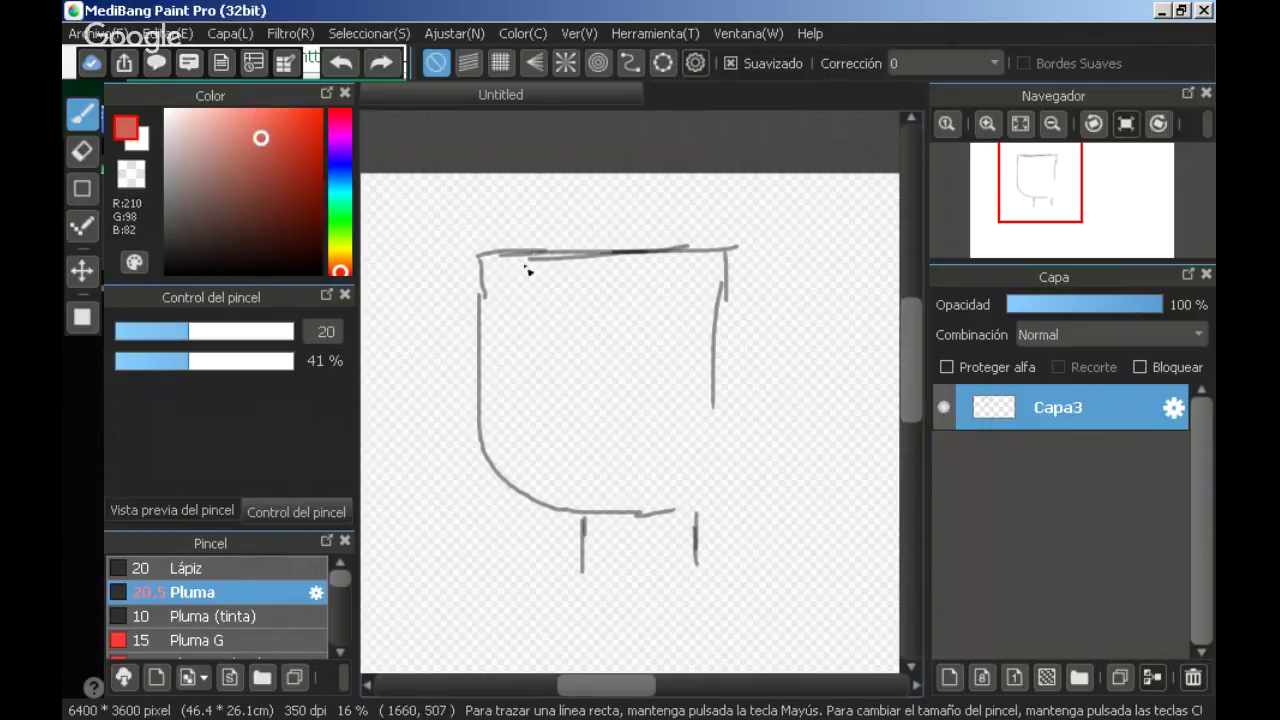
left_click_drag(544, 238, 477, 262)
mouse_move(280, 330)
left_mouse_down()
mouse_move(357, 320)
mouse_move(205, 367)
mouse_move(295, 362)
left_mouse_up()
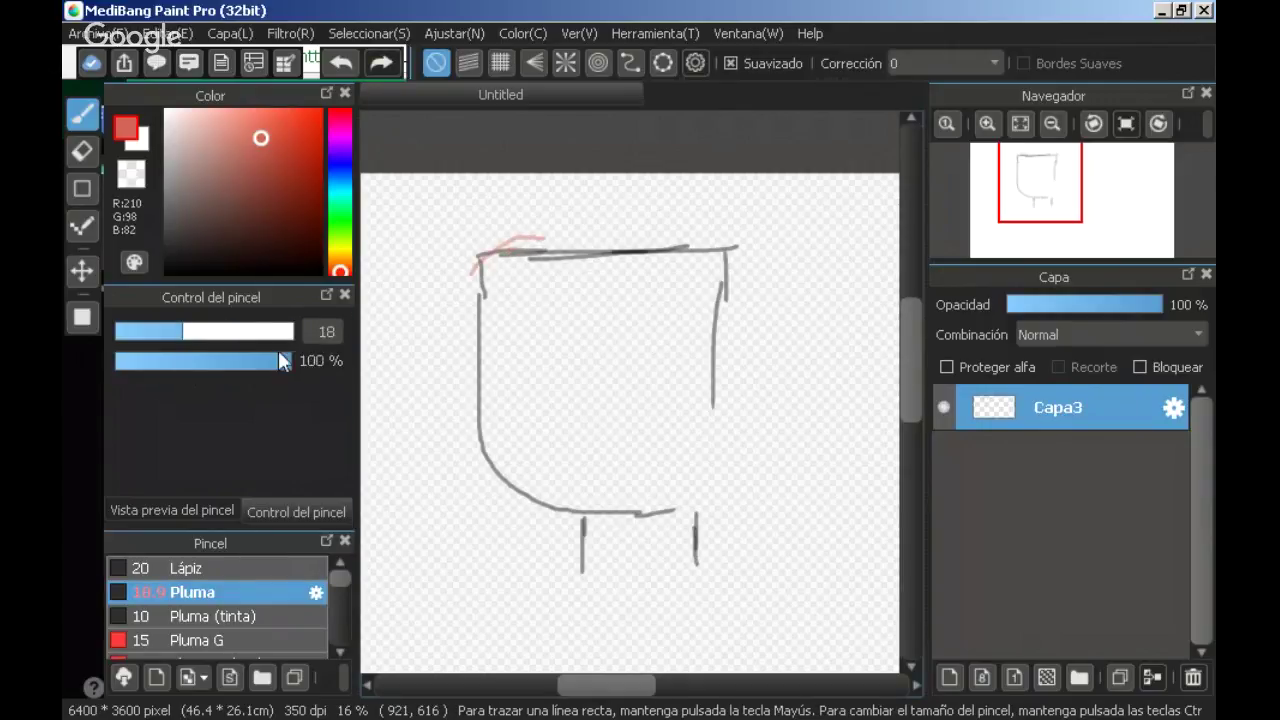
- Go over the head's upper edge, left side and jaw with rough red strokes
mouse_move(548, 246)
left_mouse_down()
mouse_move(481, 271)
mouse_move(485, 306)
mouse_move(680, 254)
left_mouse_up()
mouse_move(520, 242)
left_mouse_down()
mouse_move(719, 272)
mouse_move(646, 256)
mouse_move(510, 260)
mouse_move(455, 287)
mouse_move(568, 229)
mouse_move(698, 246)
mouse_move(506, 238)
mouse_move(452, 266)
mouse_move(726, 260)
mouse_move(610, 231)
mouse_move(463, 268)
mouse_move(460, 320)
mouse_move(501, 480)
mouse_move(486, 424)
mouse_move(531, 484)
mouse_move(540, 535)
mouse_move(555, 491)
mouse_move(546, 470)
mouse_move(446, 376)
mouse_move(563, 529)
left_mouse_up()
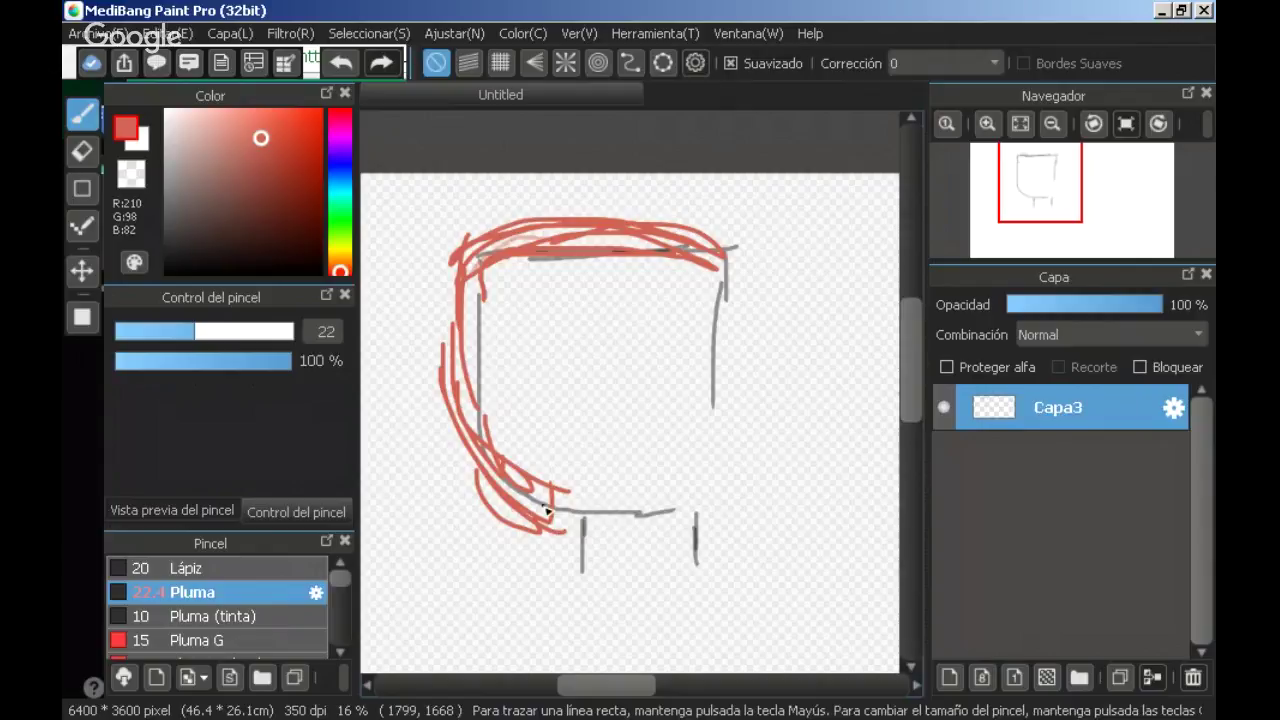
- Erase the whole head drawing from Capa3 with a 178-size eraser
left_click(82, 150)
mouse_move(557, 257)
left_mouse_down()
mouse_move(525, 285)
mouse_move(679, 190)
mouse_move(727, 374)
mouse_move(745, 263)
mouse_move(717, 396)
mouse_move(724, 245)
mouse_move(722, 493)
mouse_move(686, 600)
mouse_move(689, 514)
mouse_move(592, 590)
mouse_move(641, 500)
mouse_move(618, 498)
mouse_move(606, 535)
mouse_move(546, 456)
mouse_move(571, 520)
mouse_move(468, 436)
mouse_move(535, 487)
mouse_move(524, 502)
mouse_move(480, 452)
mouse_move(471, 248)
mouse_move(448, 408)
mouse_move(448, 358)
mouse_move(495, 302)
mouse_move(476, 385)
mouse_move(636, 250)
mouse_move(467, 243)
mouse_move(449, 227)
mouse_move(672, 220)
mouse_move(491, 257)
mouse_move(432, 285)
mouse_move(477, 263)
left_mouse_up()
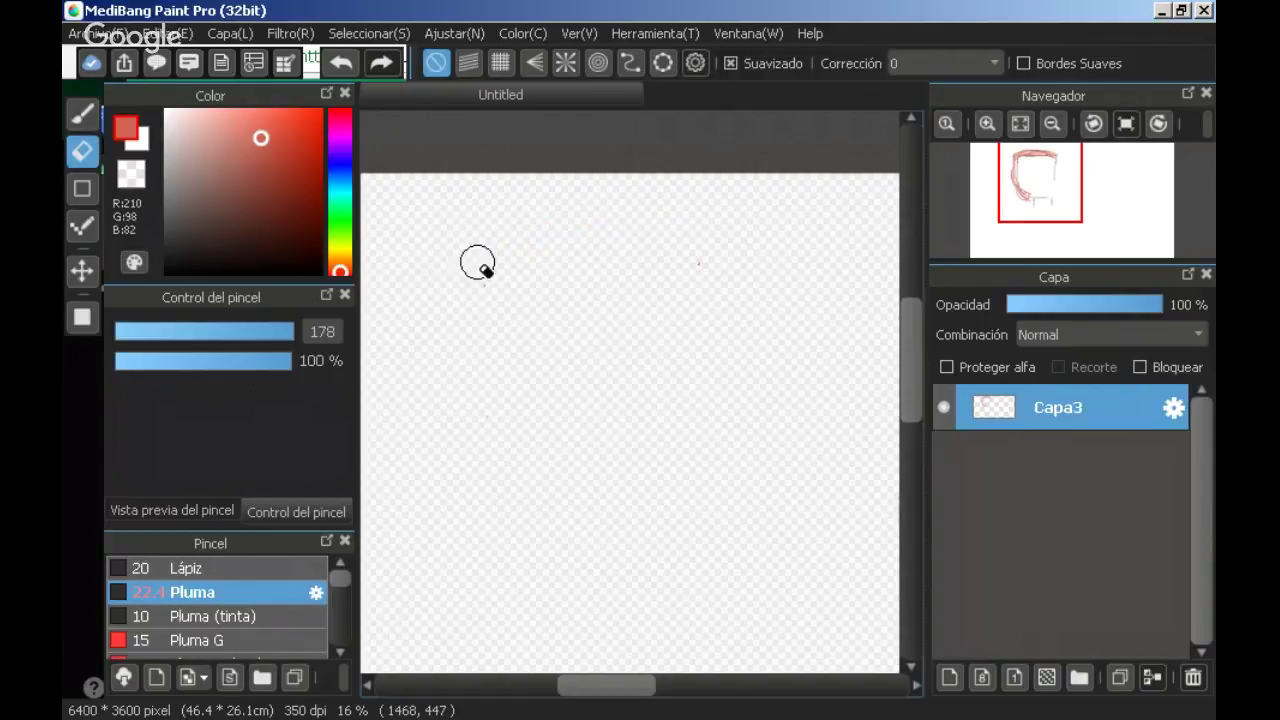
- Draw a large red circle near the middle of the visible canvas with the ellipse shape brush
left_click(84, 188)
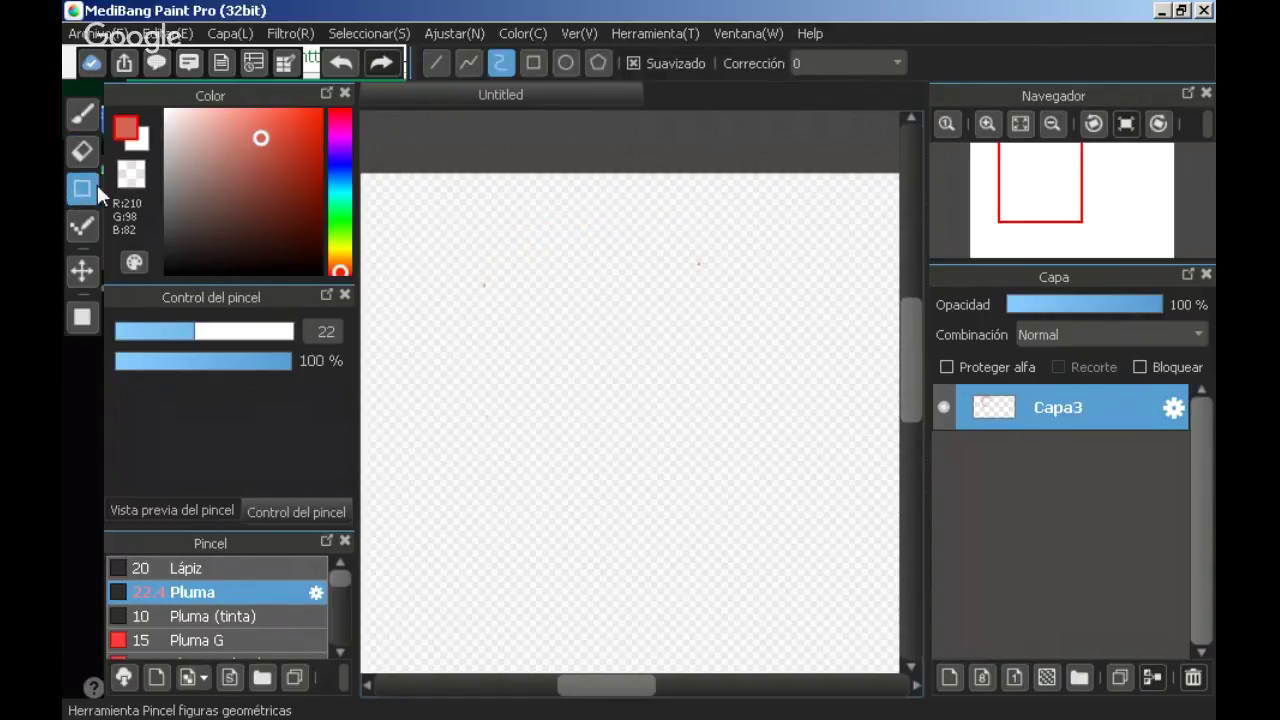
left_click(551, 63)
left_click_drag(516, 272, 801, 540)
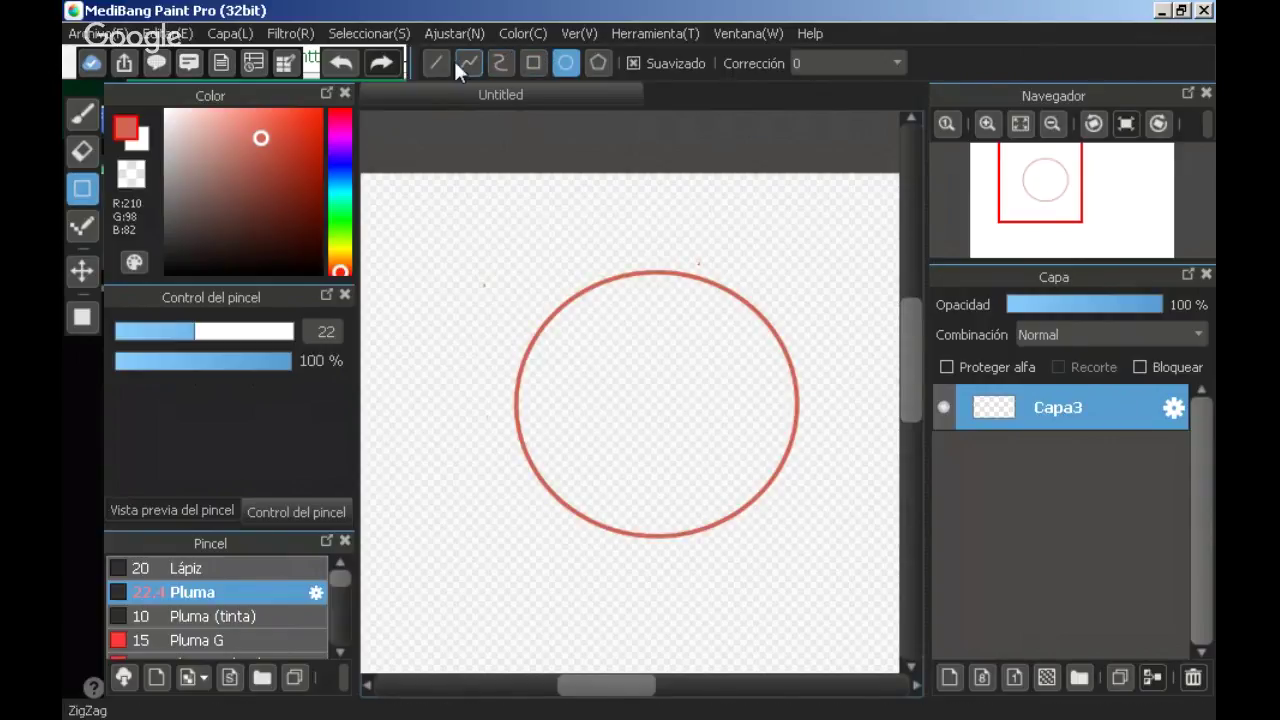
- Try to draw a curved line across the red circle with the curve shape brush
left_click(501, 62)
left_click_drag(518, 265, 597, 269)
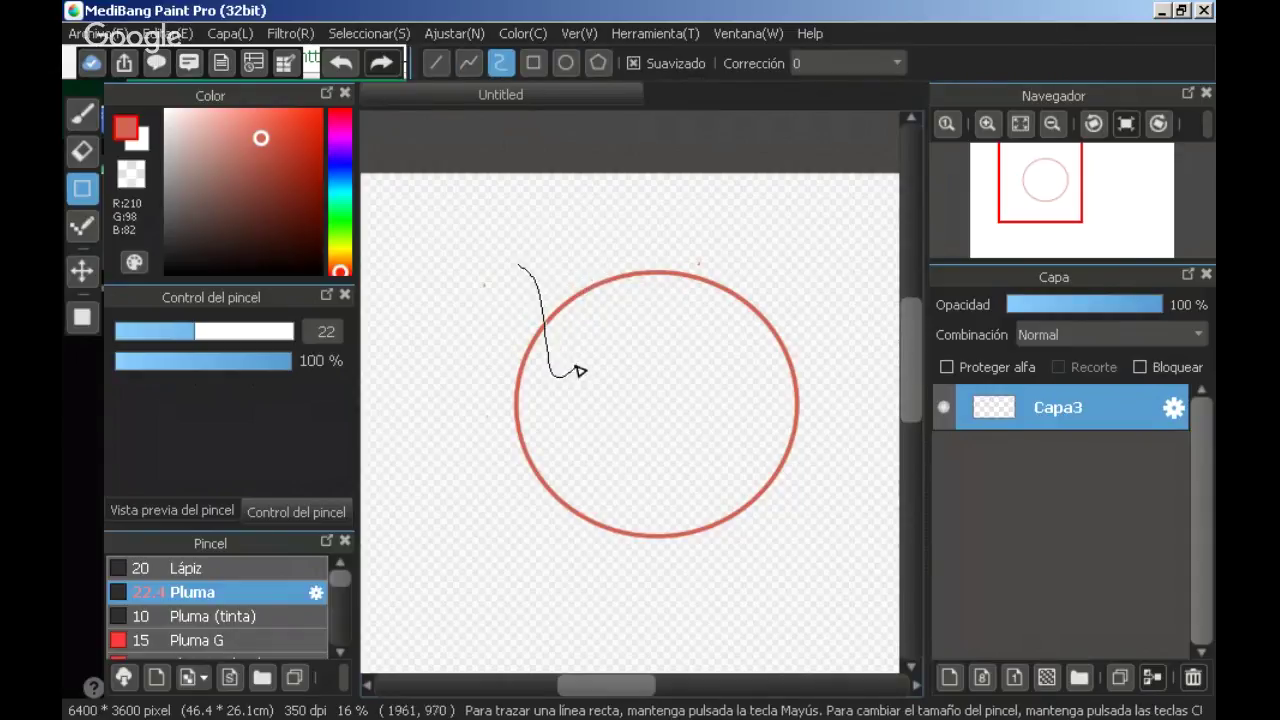
key("Escape")
mouse_move(545, 329)
left_mouse_down()
mouse_move(517, 374)
mouse_move(507, 450)
mouse_move(534, 560)
mouse_move(574, 640)
mouse_move(647, 659)
mouse_move(720, 640)
mouse_move(776, 563)
left_mouse_up()
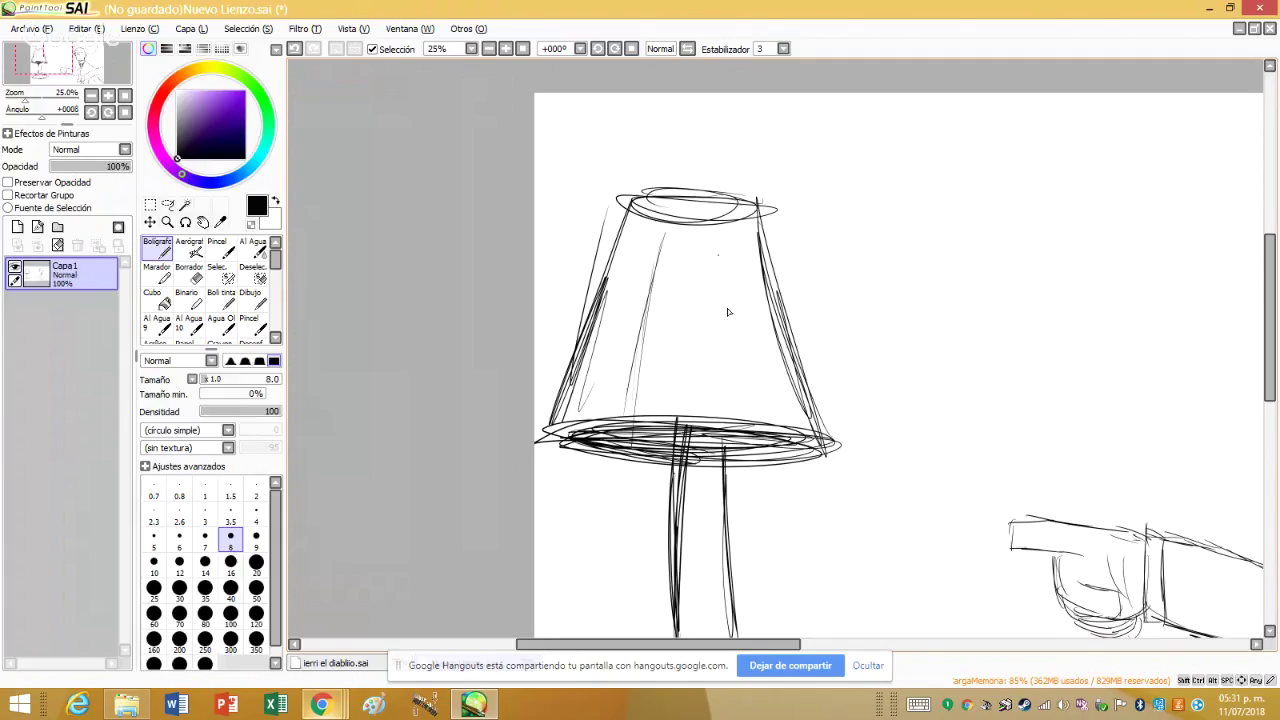
- In PaintTool SAI, sketch fold lines down the lampshade and the table edge beside the lamp's base
left_click_drag(748, 210, 725, 420)
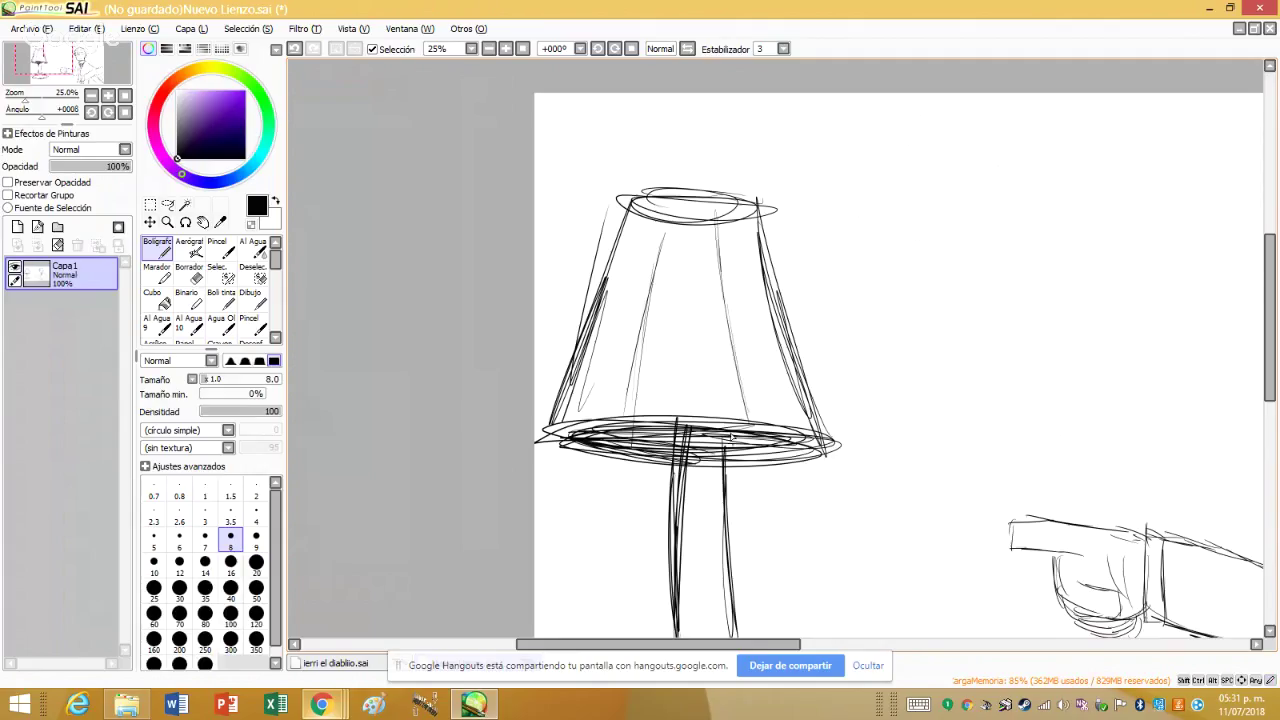
left_click_drag(737, 272, 722, 402)
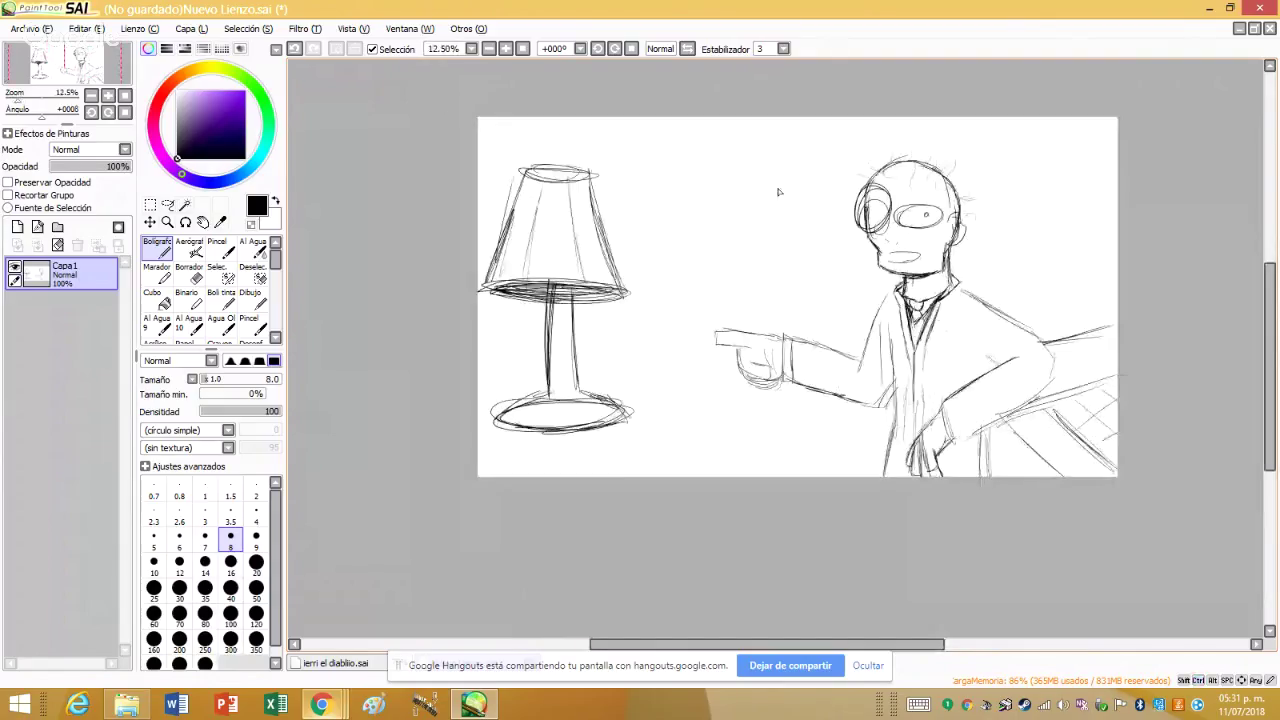
scroll(700, 411, "up", 1)
left_click_drag(614, 378, 700, 402)
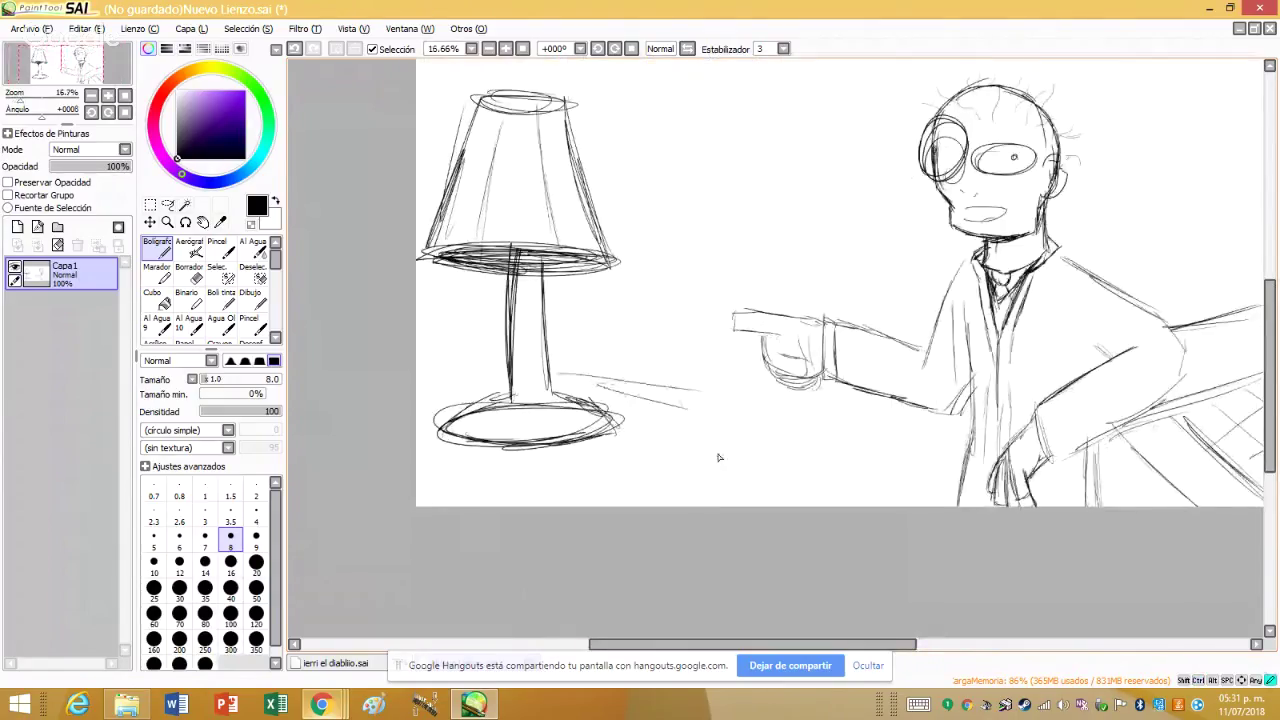
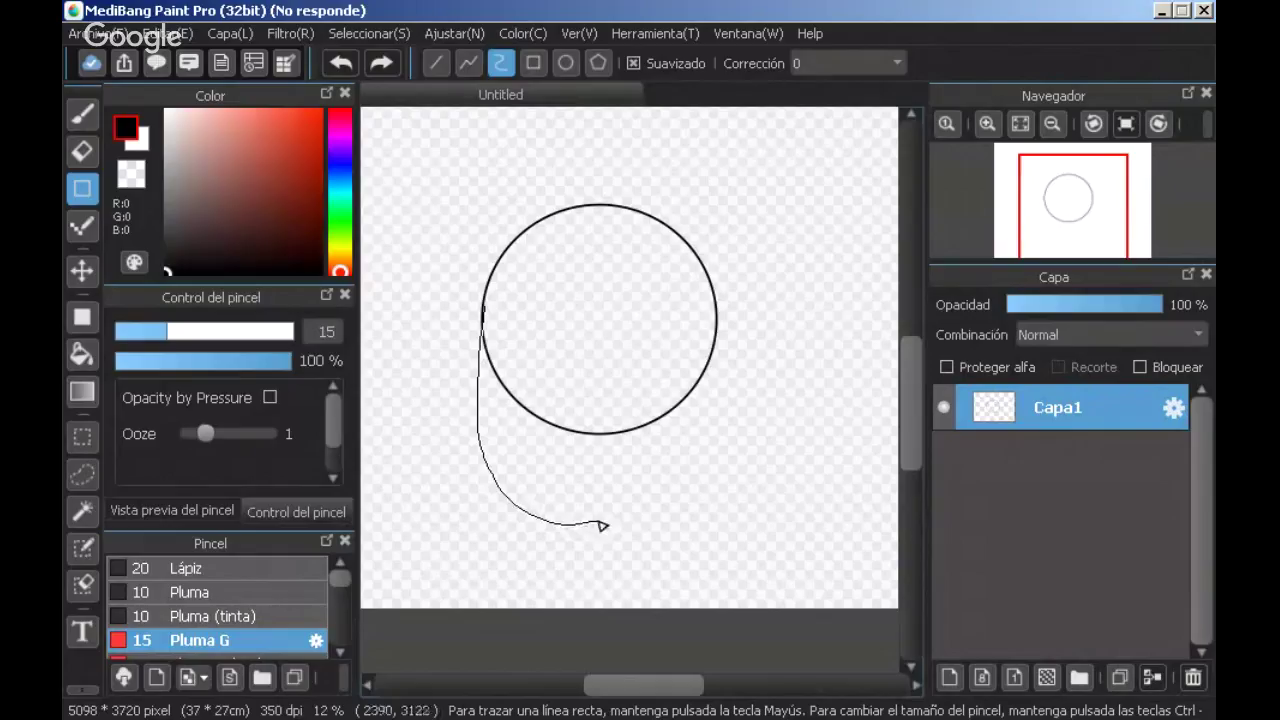
- In MediBang Paint Pro, extend the curved jaw line beneath the black head circle
left_click_drag(600, 523, 657, 514)
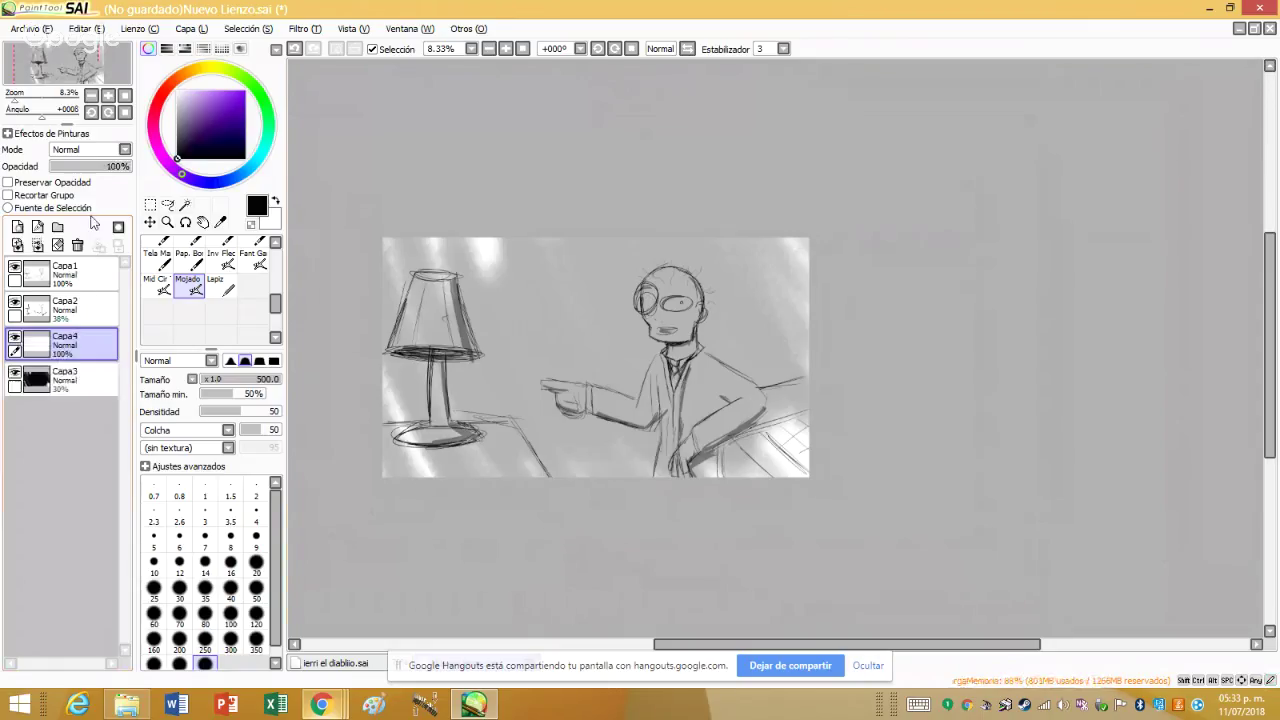
- In PaintTool SAI, lower the opacity of layer Capa3 to 9%
left_click(60, 378)
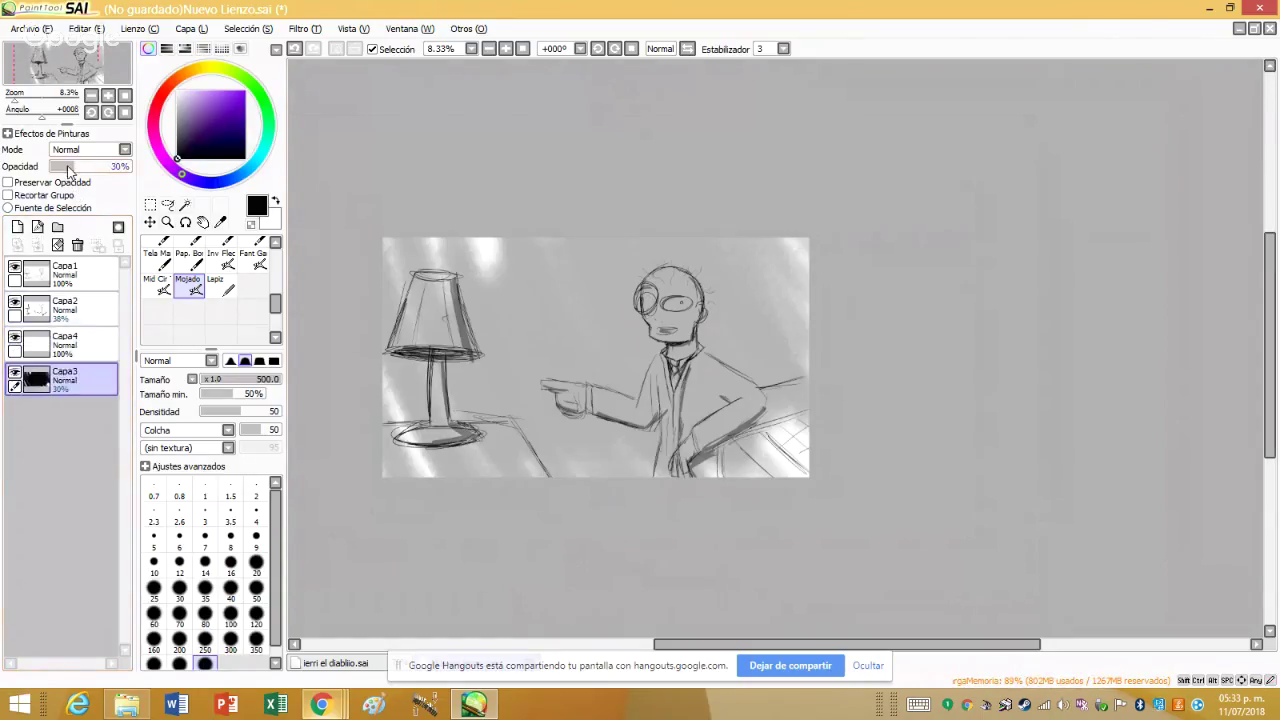
left_click_drag(72, 168, 58, 170)
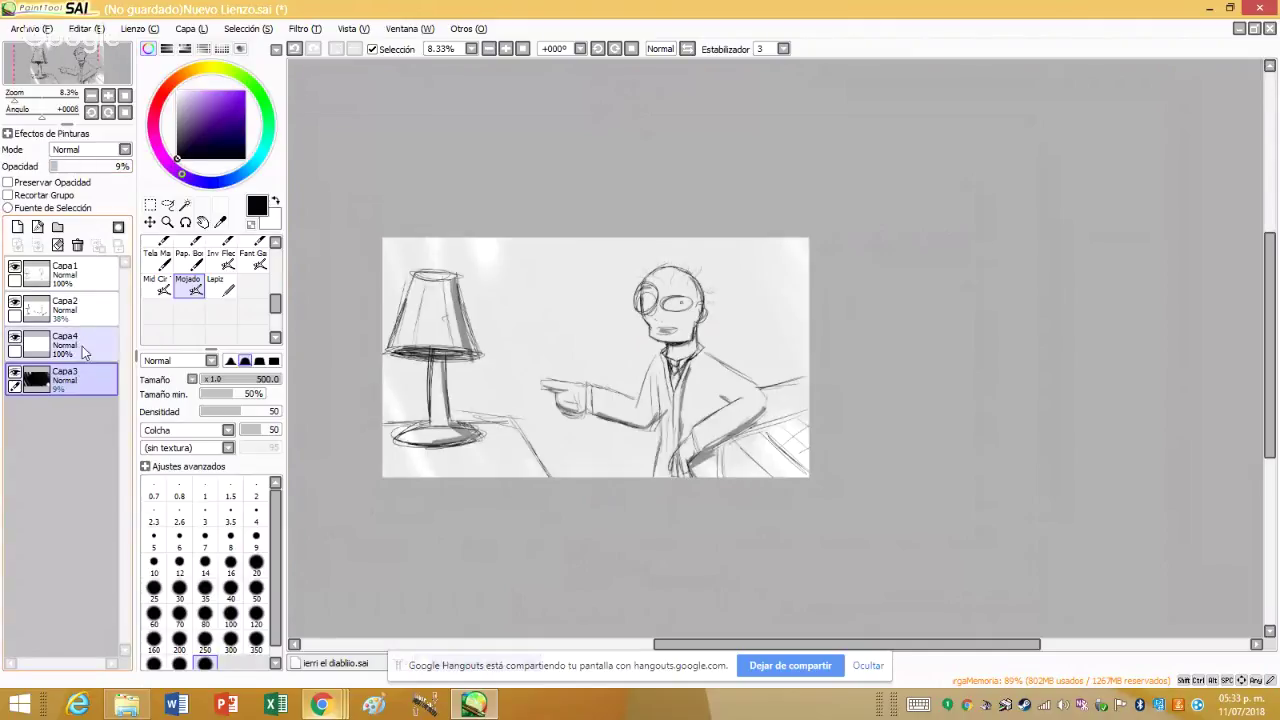
- Shade the area between the lamp and the man in black on Capa4 and set that layer's opacity to 10%
left_click(86, 345)
mouse_move(480, 366)
left_mouse_down()
mouse_move(555, 465)
mouse_move(490, 295)
left_mouse_up()
mouse_move(640, 295)
left_mouse_down()
mouse_move(540, 450)
mouse_move(560, 300)
mouse_move(530, 280)
mouse_move(600, 440)
mouse_move(580, 270)
mouse_move(620, 430)
mouse_move(610, 280)
mouse_move(645, 420)
left_mouse_up()
mouse_move(716, 465)
left_mouse_down()
mouse_move(640, 275)
mouse_move(700, 425)
left_mouse_up()
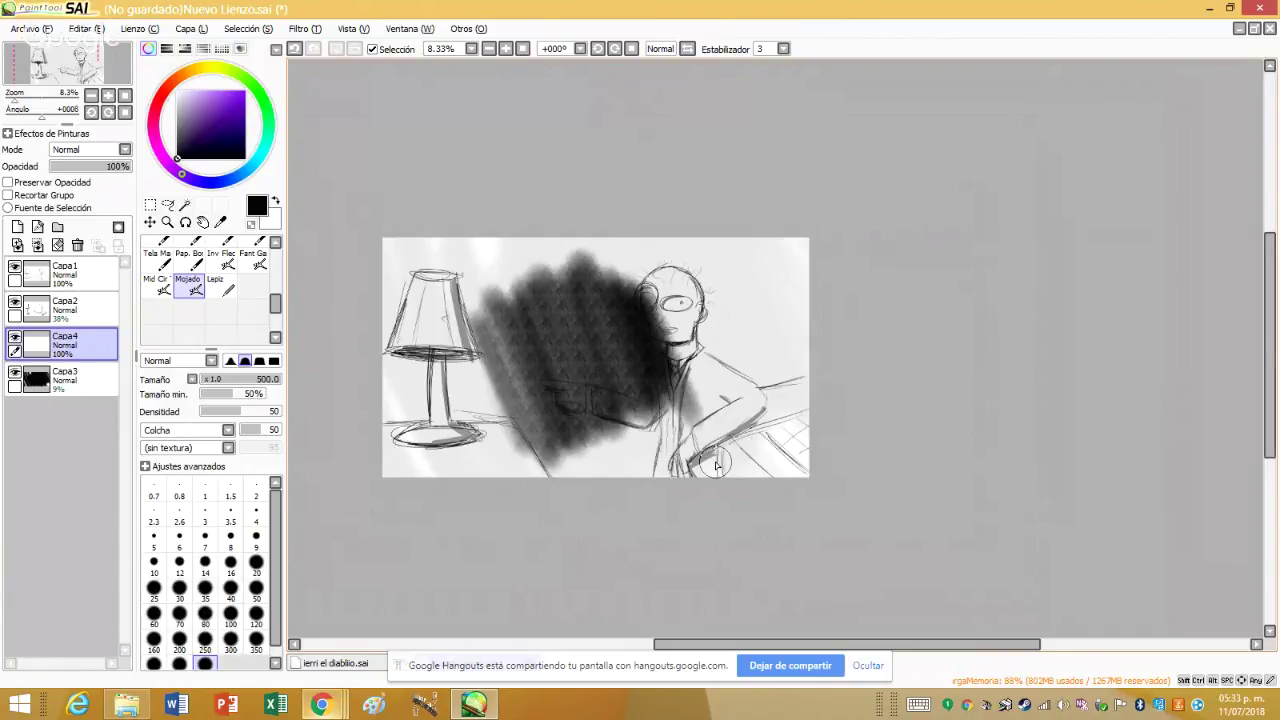
left_click_drag(125, 166, 55, 172)
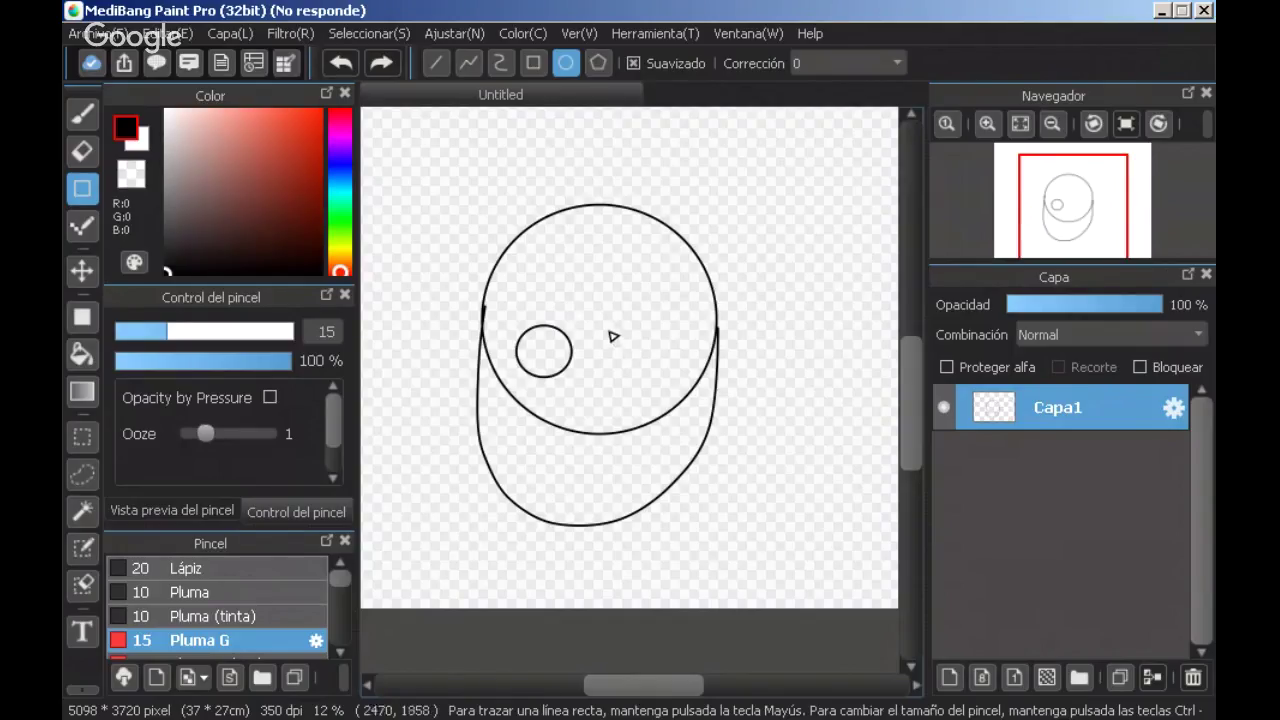
- In MediBang Paint Pro, draw the second, slightly smaller oval eye on the head
left_click_drag(617, 340, 657, 371)
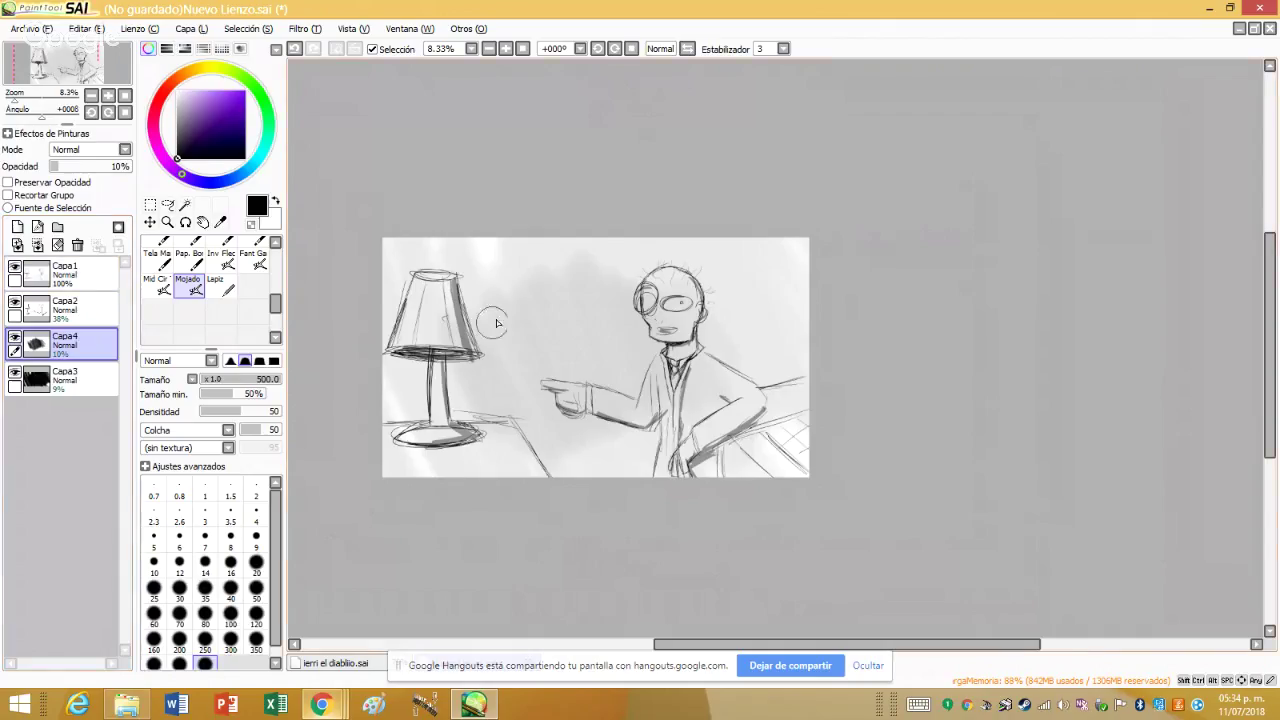
- In PaintTool SAI, make Capa2 the active layer
left_click(66, 310)
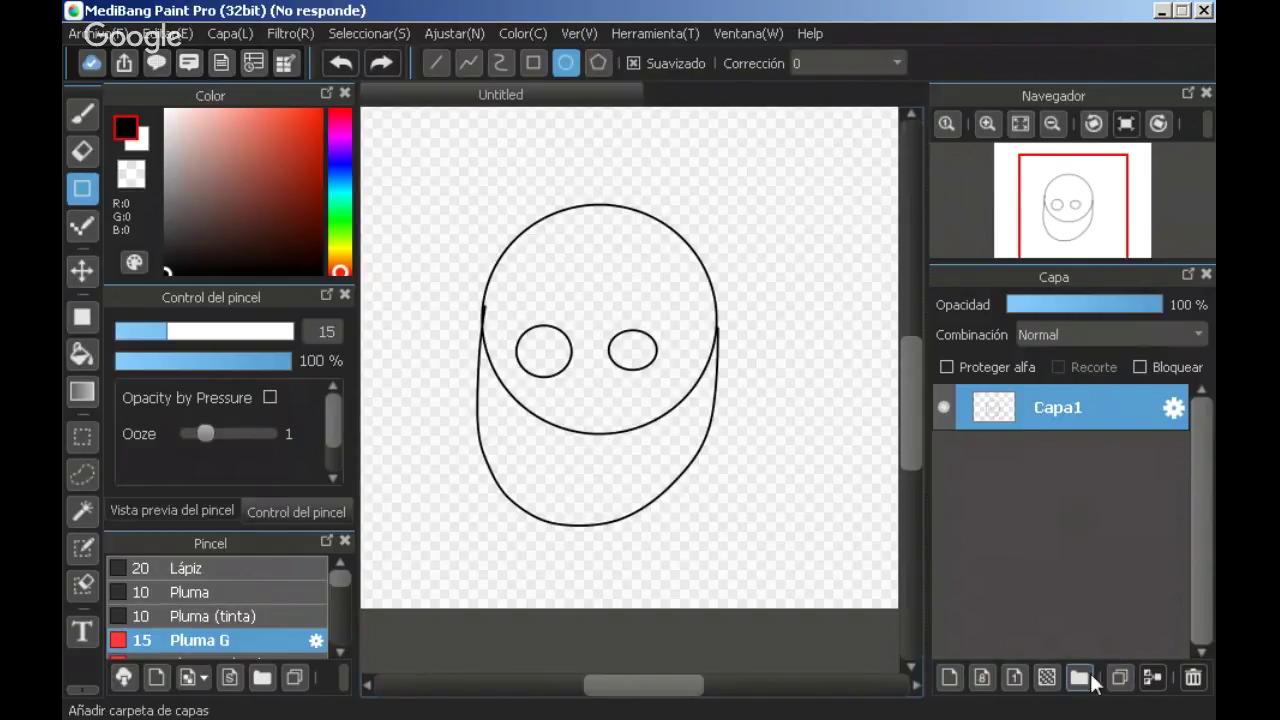
- In MediBang Paint Pro, add layer Capa2 above the head sketch, lower Capa1's opacity and make Capa2 active
left_click(950, 678)
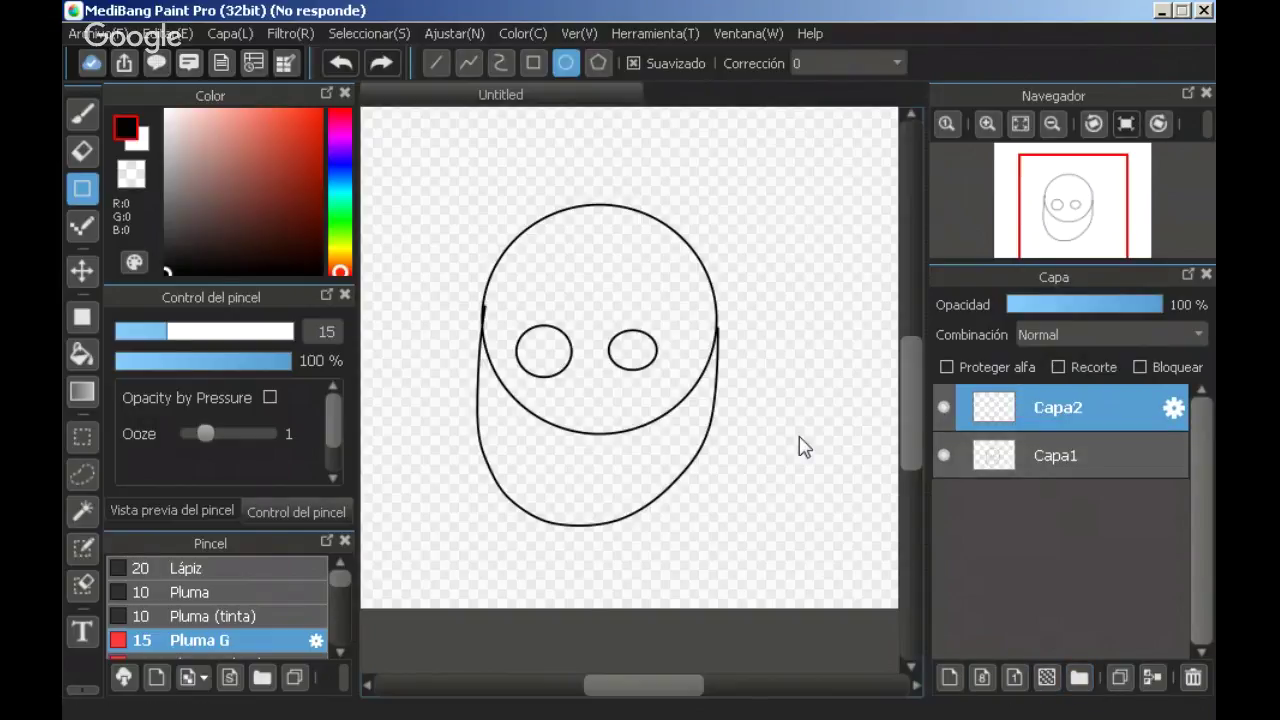
left_click(1021, 445)
left_click_drag(1090, 304, 1066, 305)
left_click(1058, 407)
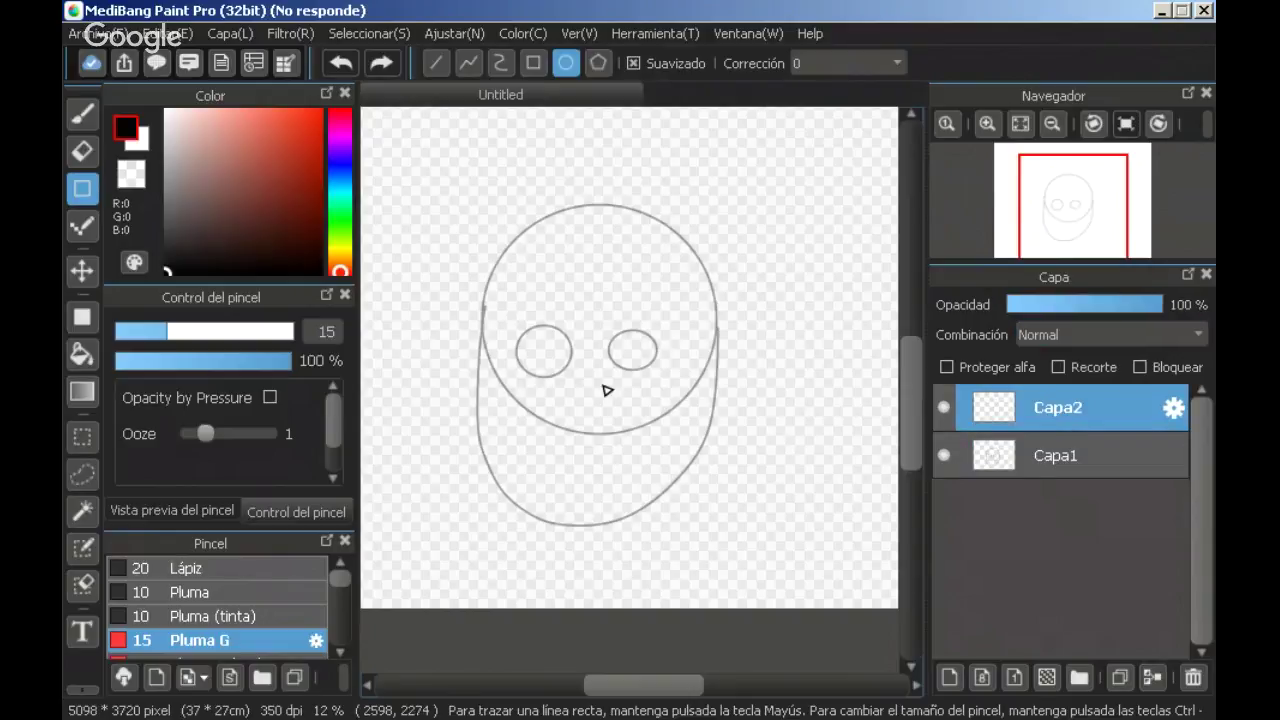
- In MediBang Paint Pro, switch to the brush and set the Pluma G size to 19
scroll(606, 390, "up", 1)
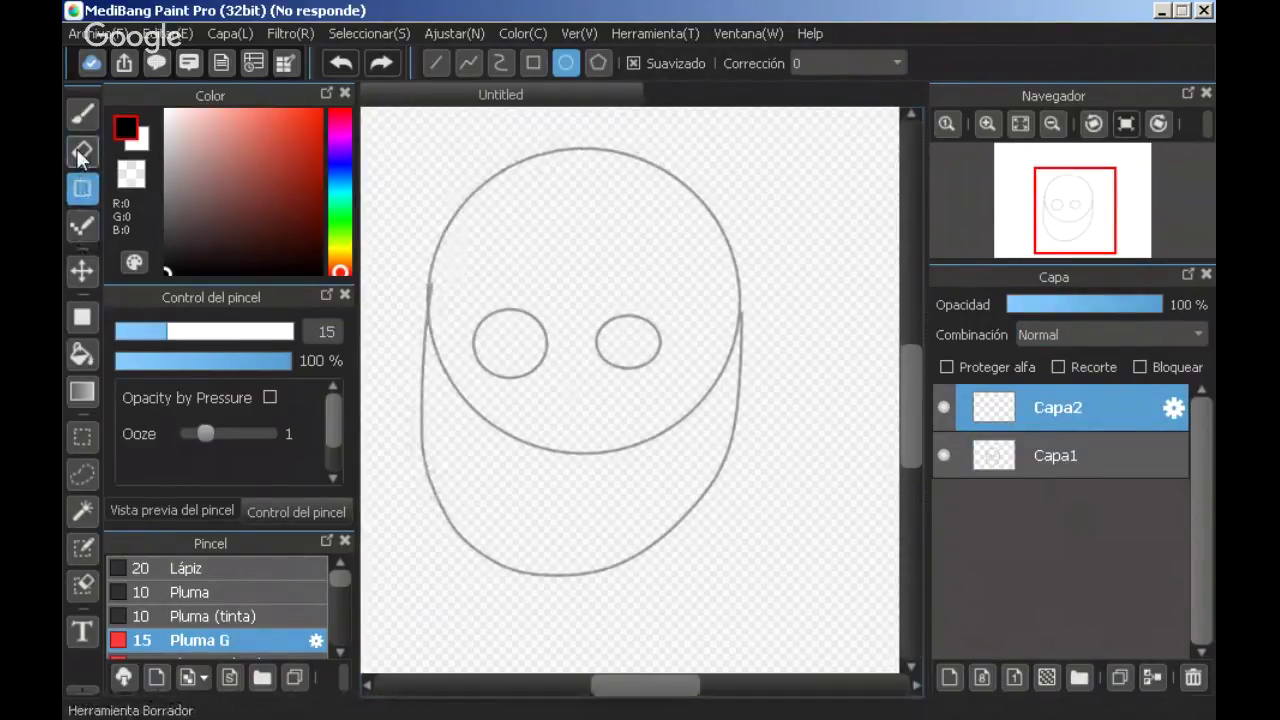
left_click(82, 115)
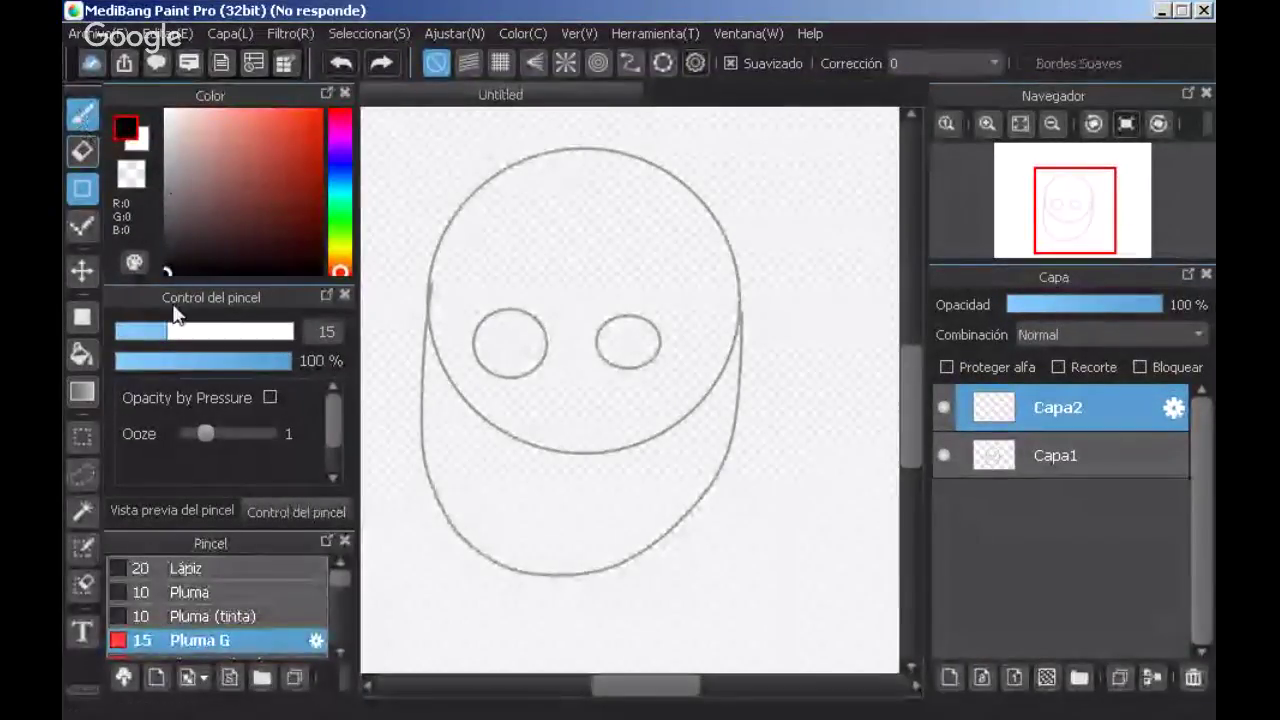
left_click_drag(176, 331, 190, 331)
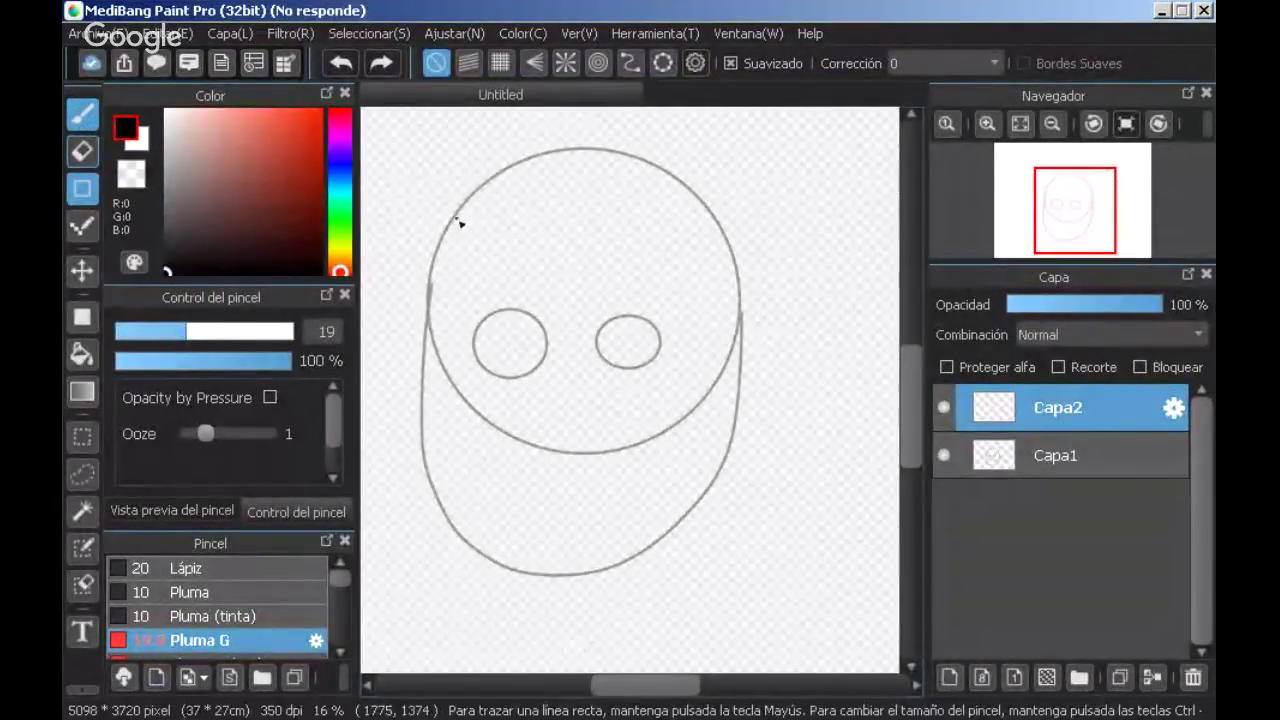
scroll(458, 242, "up", 2)
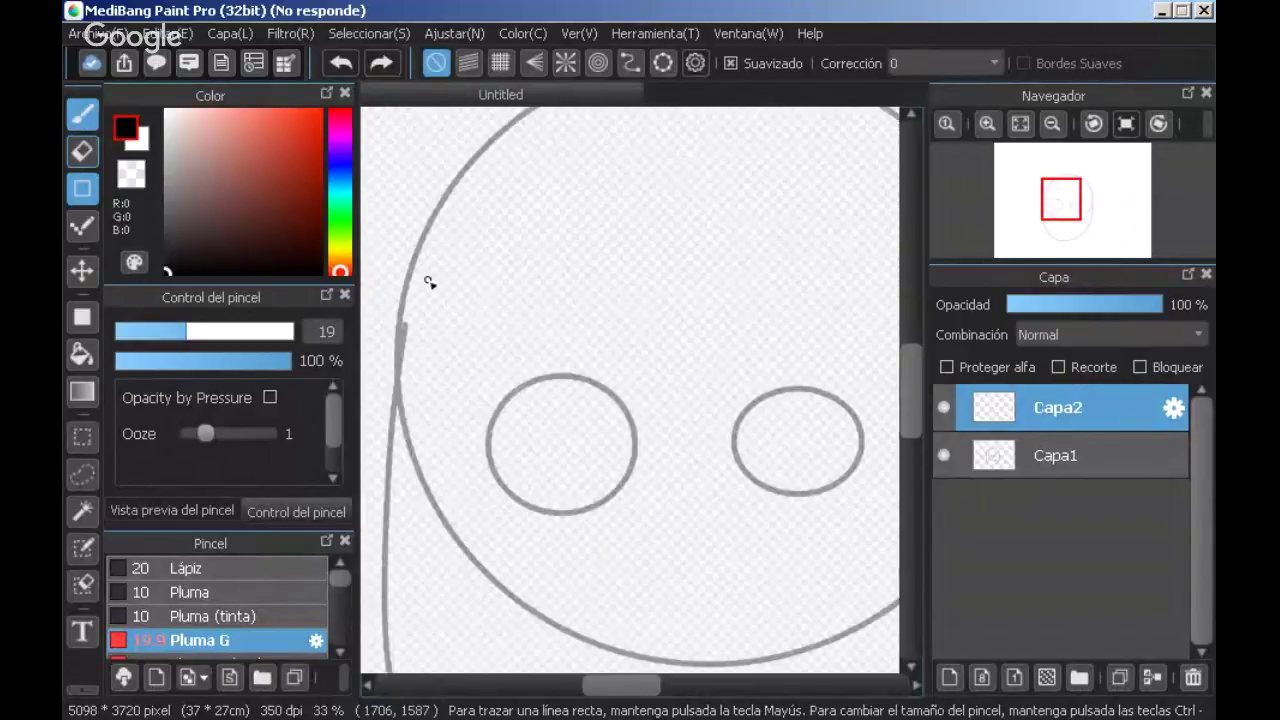
scroll(430, 284, "up", 1)
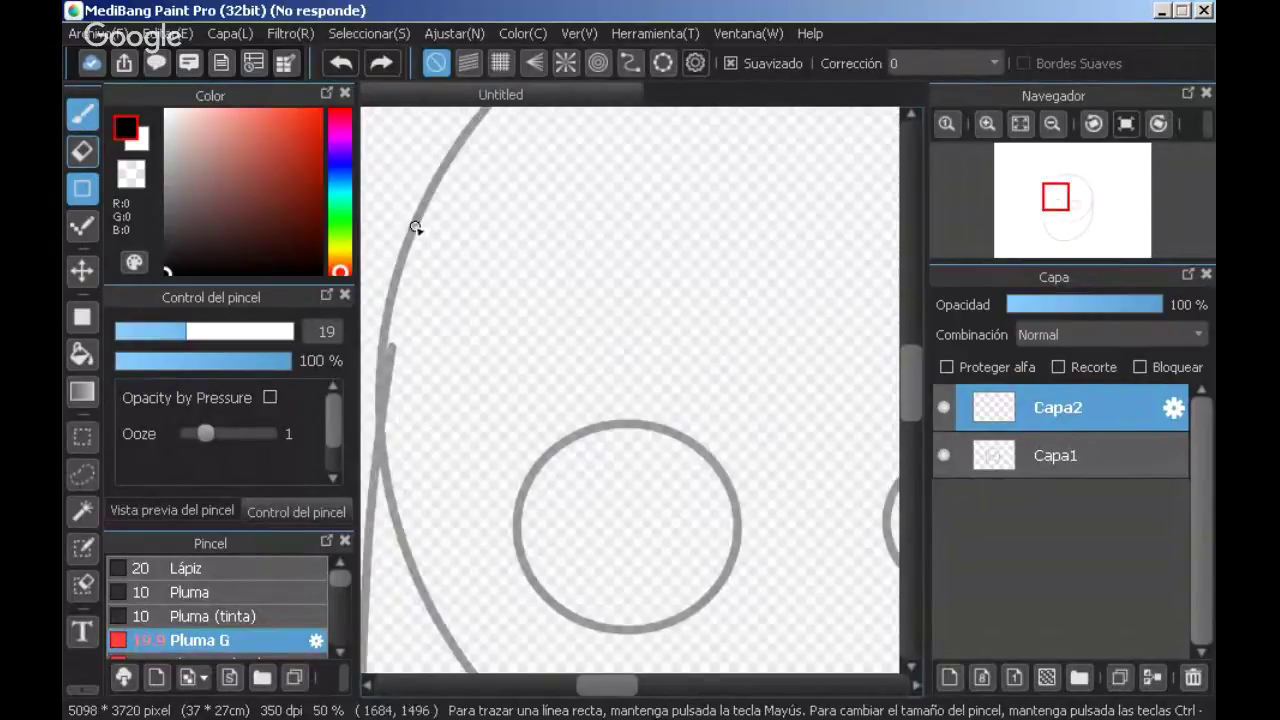
- Trace the head's outer outline in black on Capa2 with the curve shape tool, following the gray guides
left_click(82, 188)
left_click(501, 62)
scroll(488, 193, "down", 2)
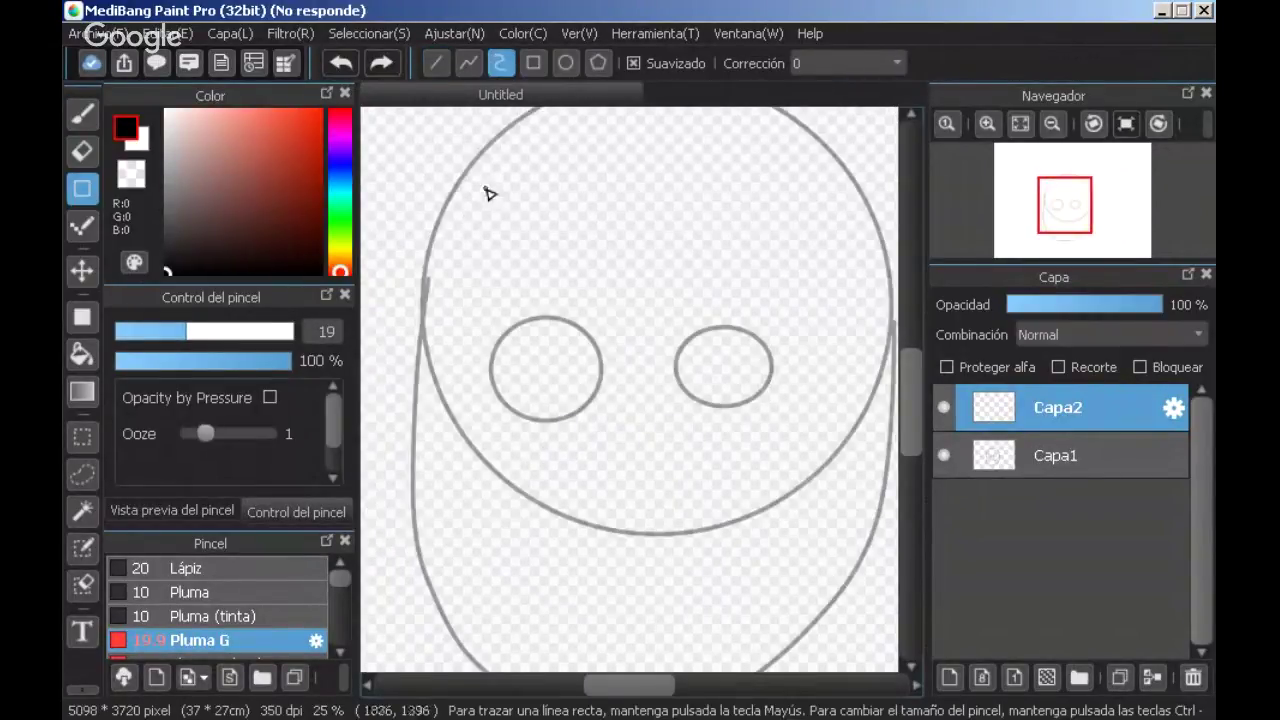
scroll(488, 193, "down", 1)
left_click_drag(534, 128, 510, 147)
left_click(505, 148)
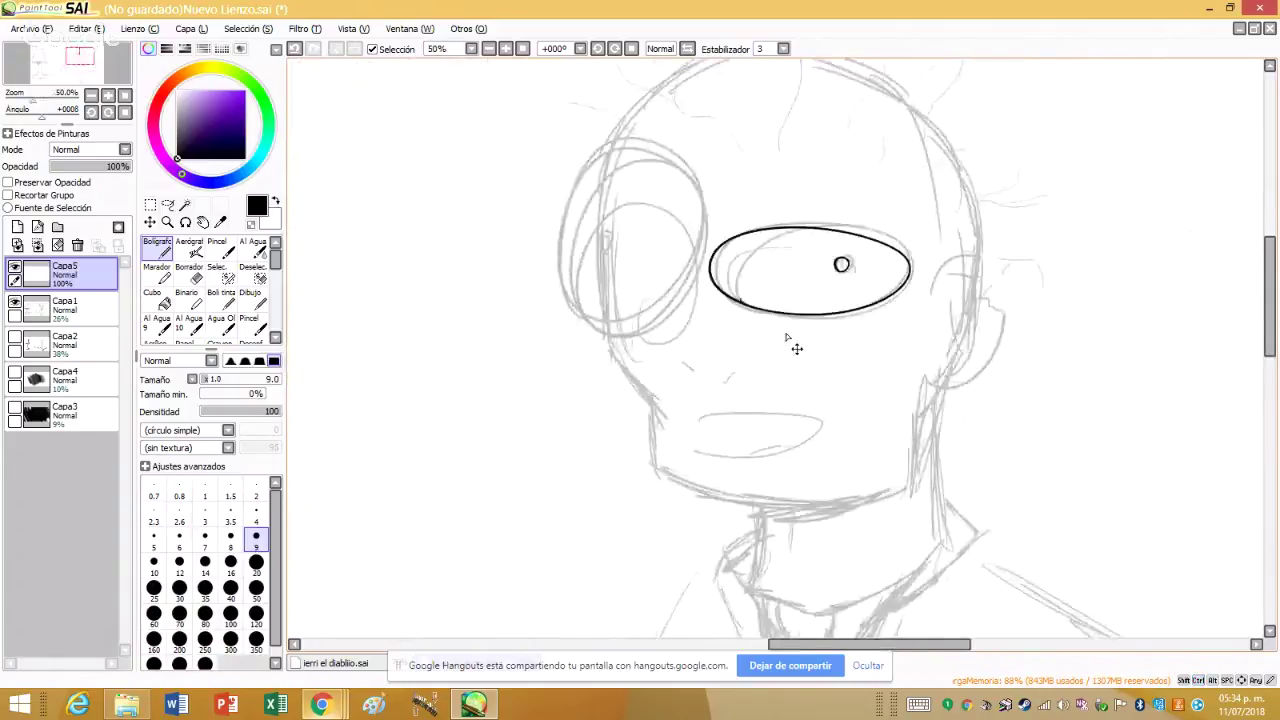
scroll(796, 348, "down", 1)
scroll(600, 360, "up", 2)
mouse_move(514, 478)
left_mouse_down()
mouse_move(557, 491)
mouse_move(525, 473)
left_mouse_up()
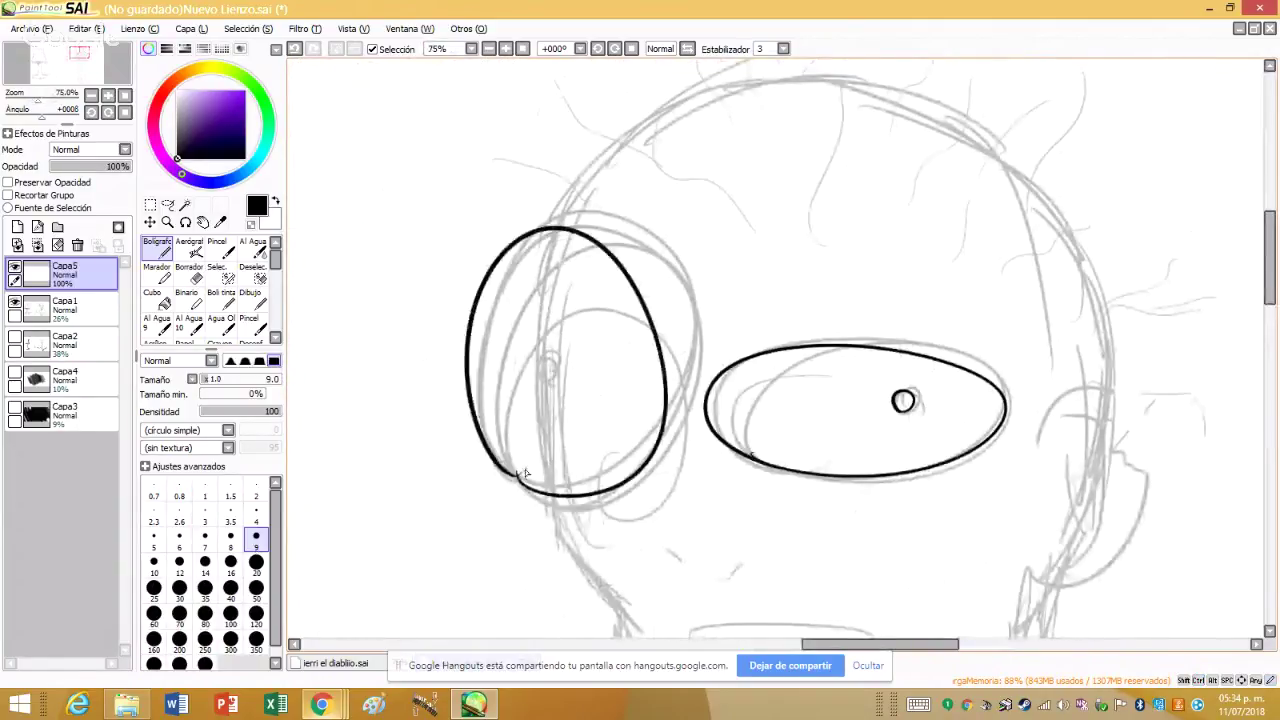
left_click(294, 48)
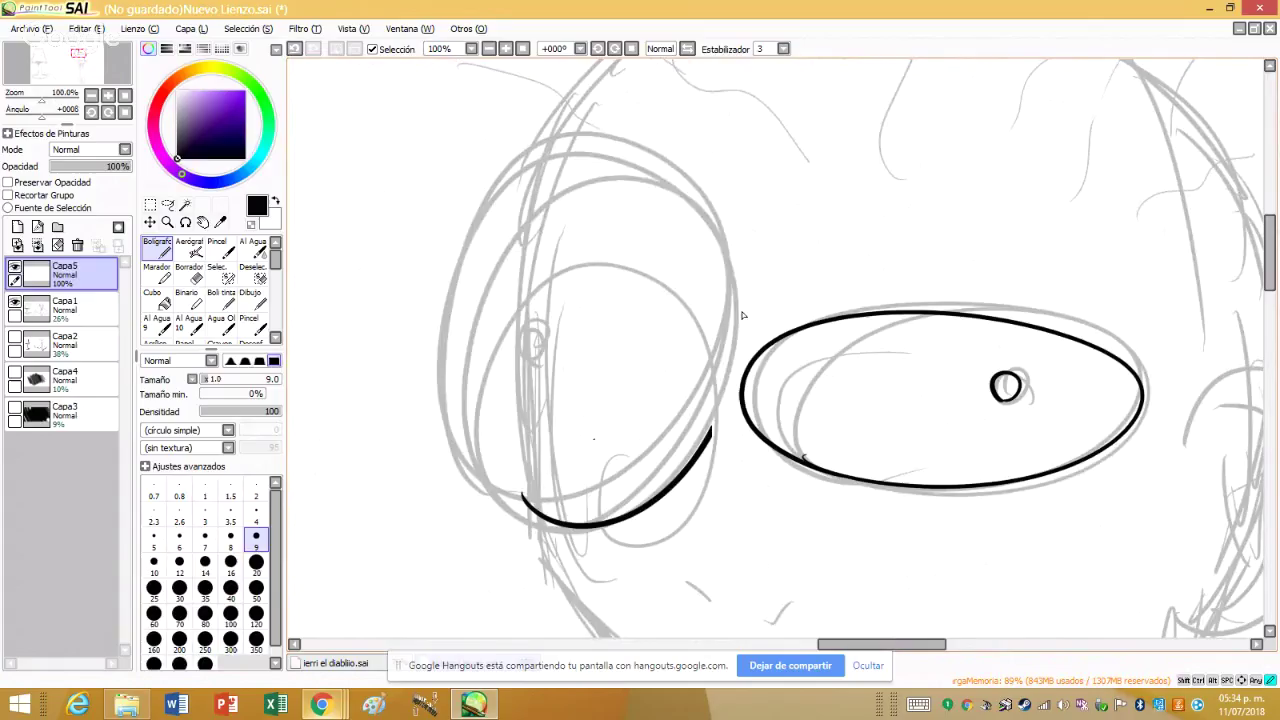
- In PaintTool SAI, ink the man's tall oval eye on Capa5 at size 9 and erase the overlapping stroke ends at its lower joint
mouse_move(742, 316)
left_mouse_down()
mouse_move(540, 483)
mouse_move(662, 489)
mouse_move(693, 421)
mouse_move(538, 505)
left_mouse_up()
left_click(294, 48)
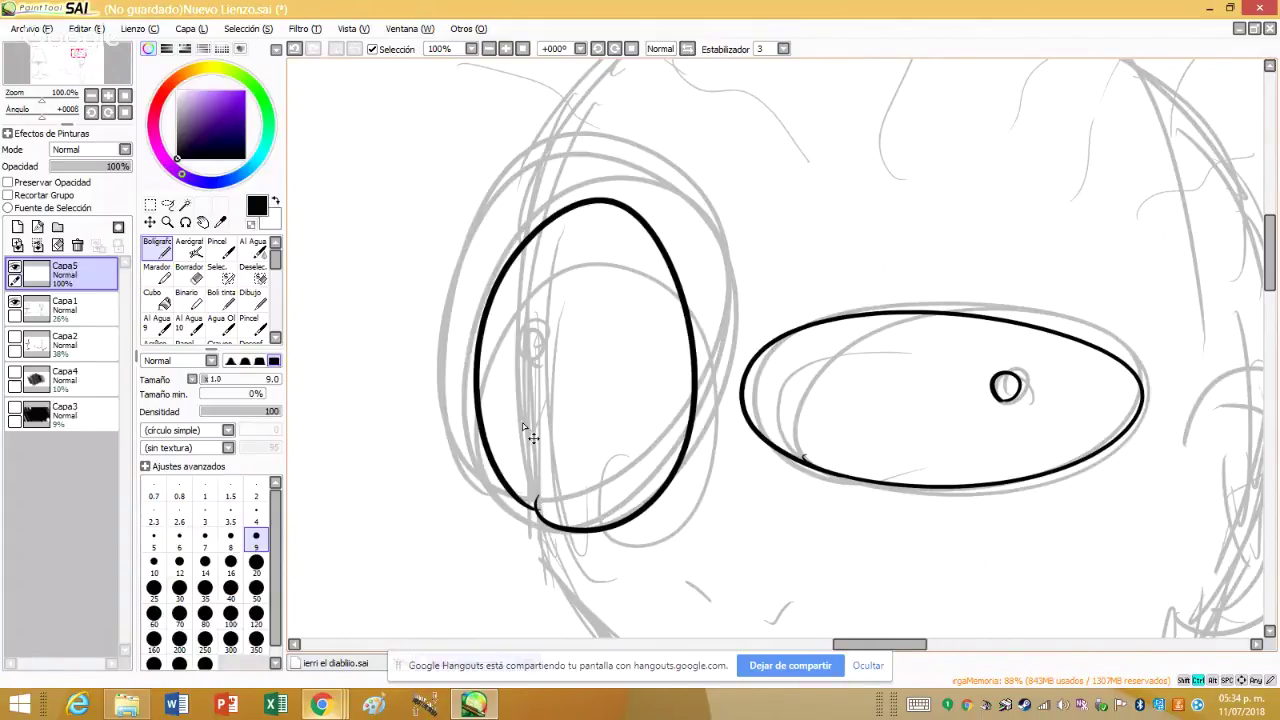
scroll(522, 428, "up", 3)
left_click_drag(540, 318, 545, 318)
scroll(540, 318, "down", 2)
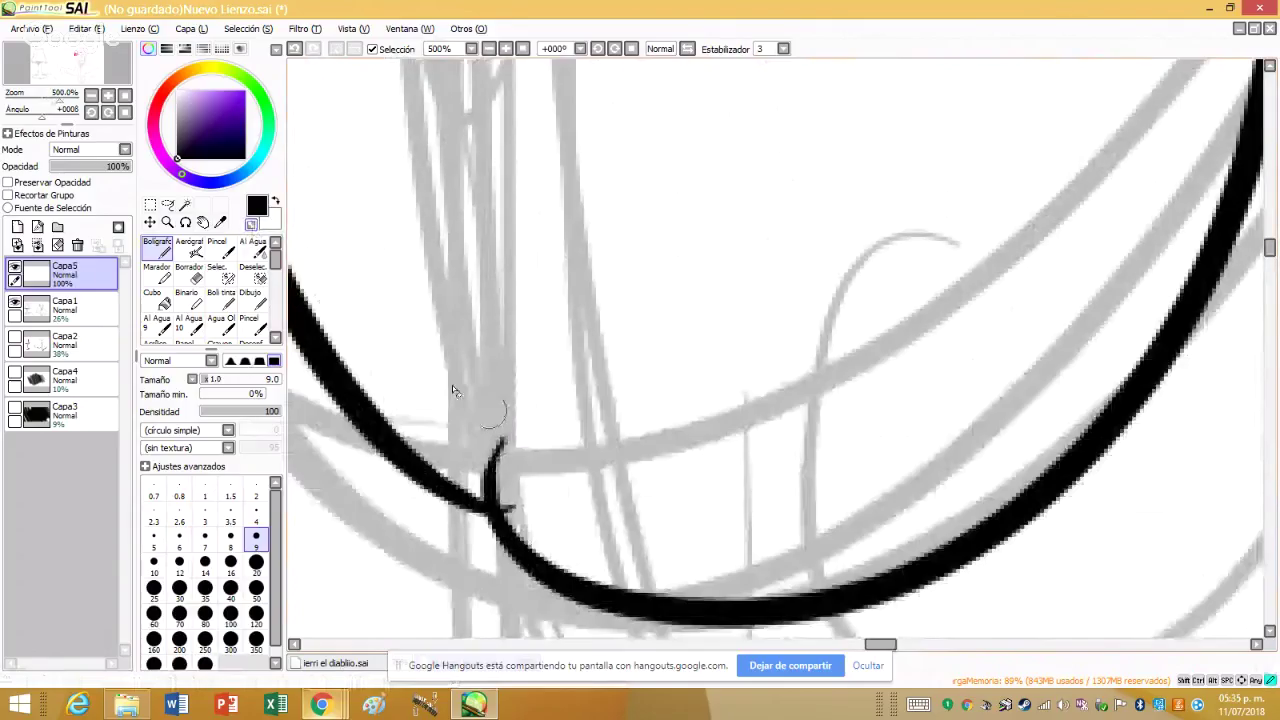
mouse_move(452, 390)
left_mouse_down()
mouse_move(557, 508)
mouse_move(415, 455)
left_mouse_up()
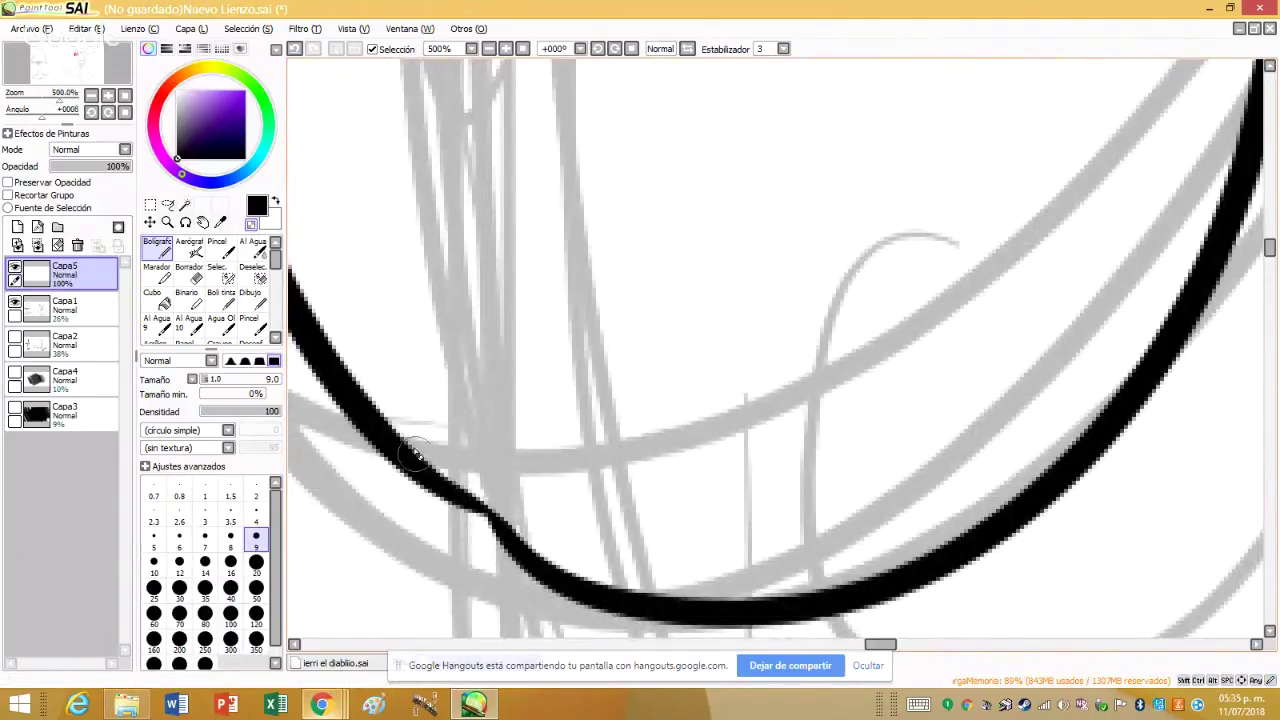
- Thicken and smooth the joint at the base of the tall eye's outline and ink its small oval pupil
scroll(312, 336, "up", 2)
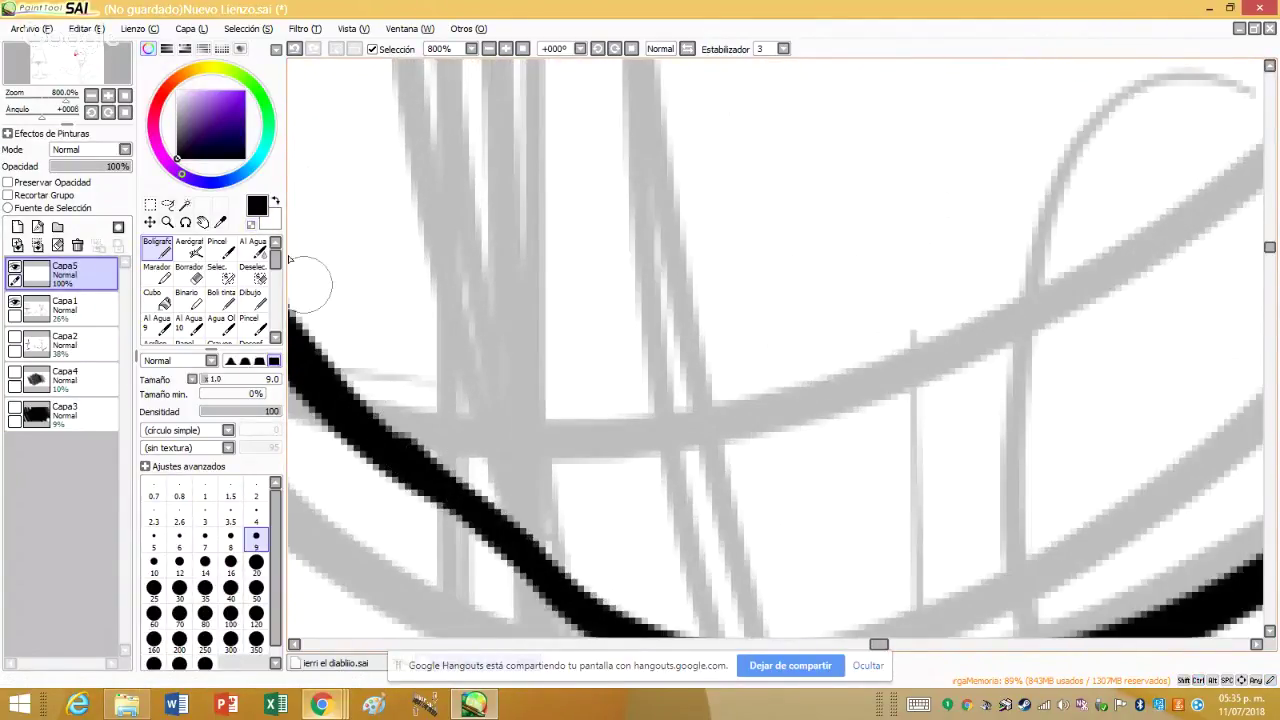
left_click(294, 49)
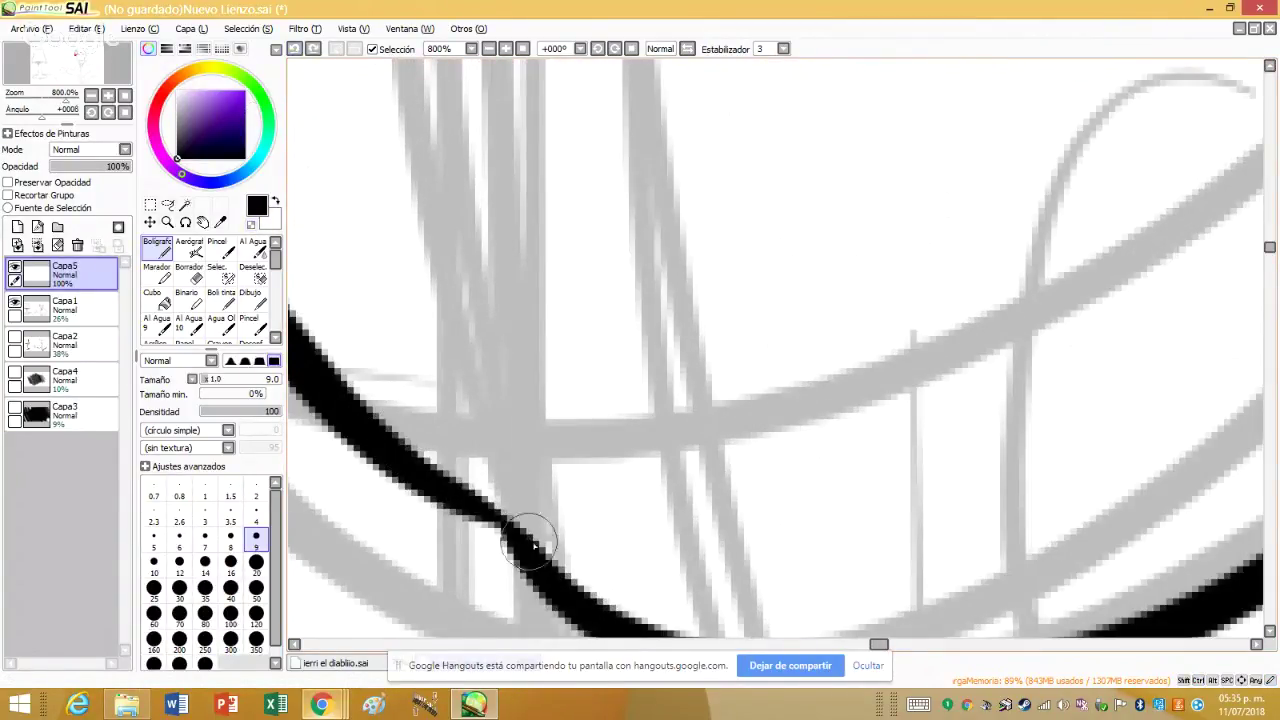
scroll(533, 545, "down", 2)
left_click_drag(371, 400, 593, 611)
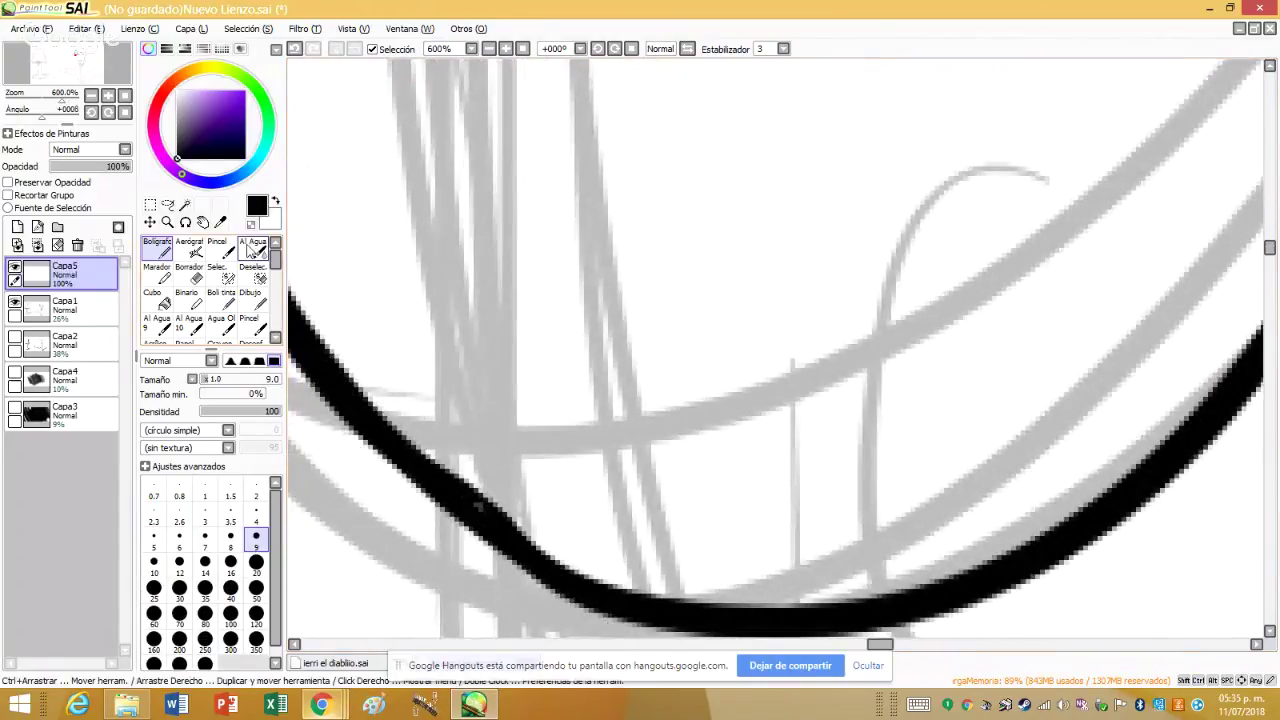
scroll(495, 507, "up", 2)
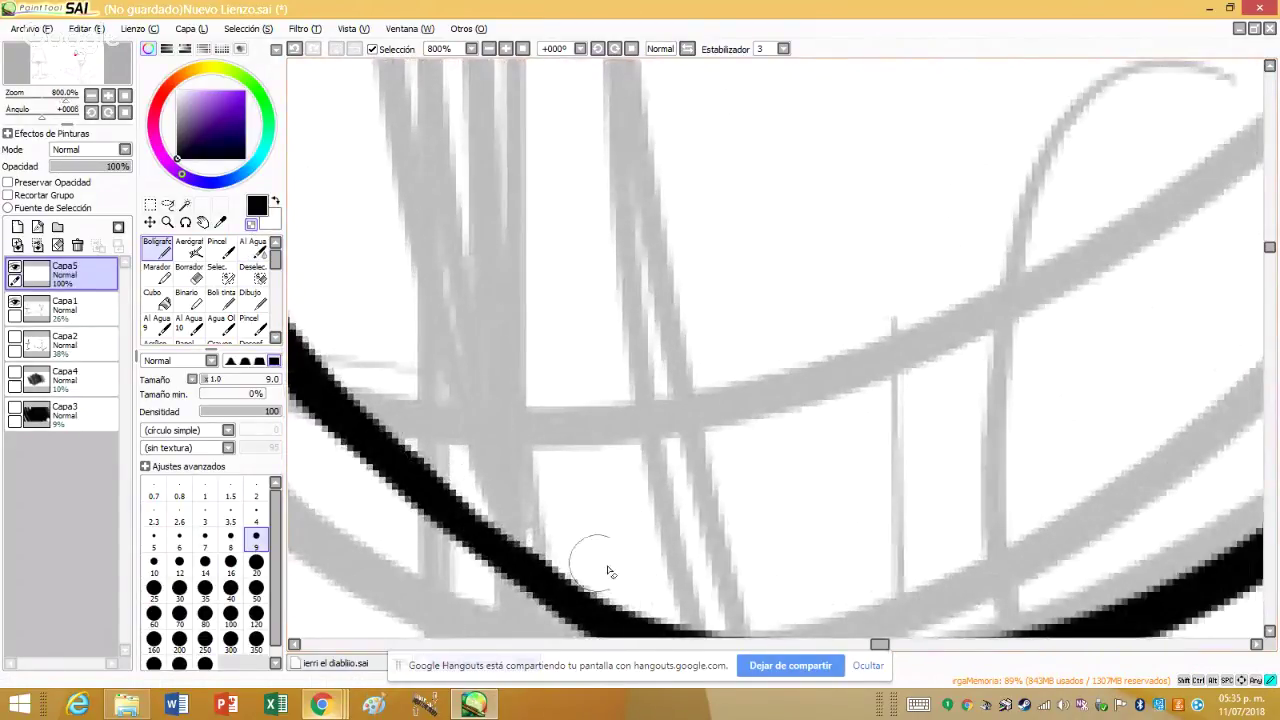
scroll(591, 503, "down", 4)
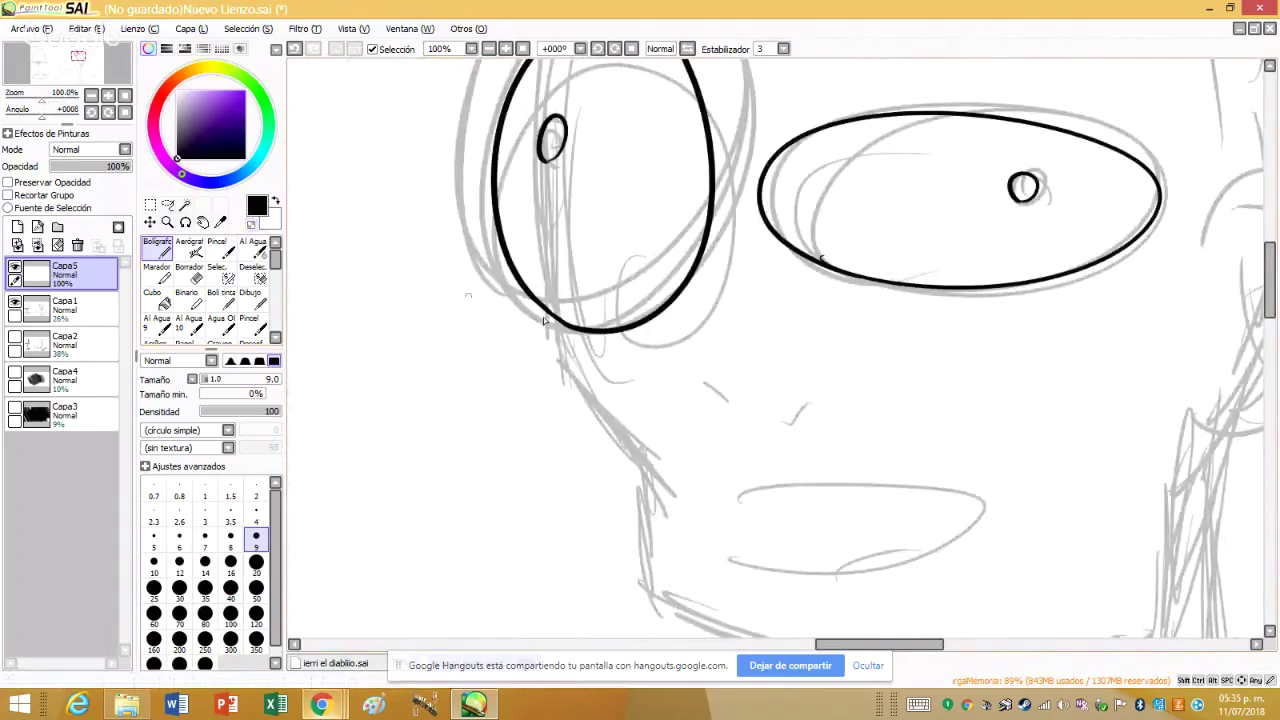
- Ink the two short nose marks and the cheek curve below the tall eye
scroll(655, 417, "up", 2)
mouse_move(688, 357)
left_mouse_down()
mouse_move(712, 376)
mouse_move(802, 343)
left_mouse_up()
scroll(862, 347, "down", 2)
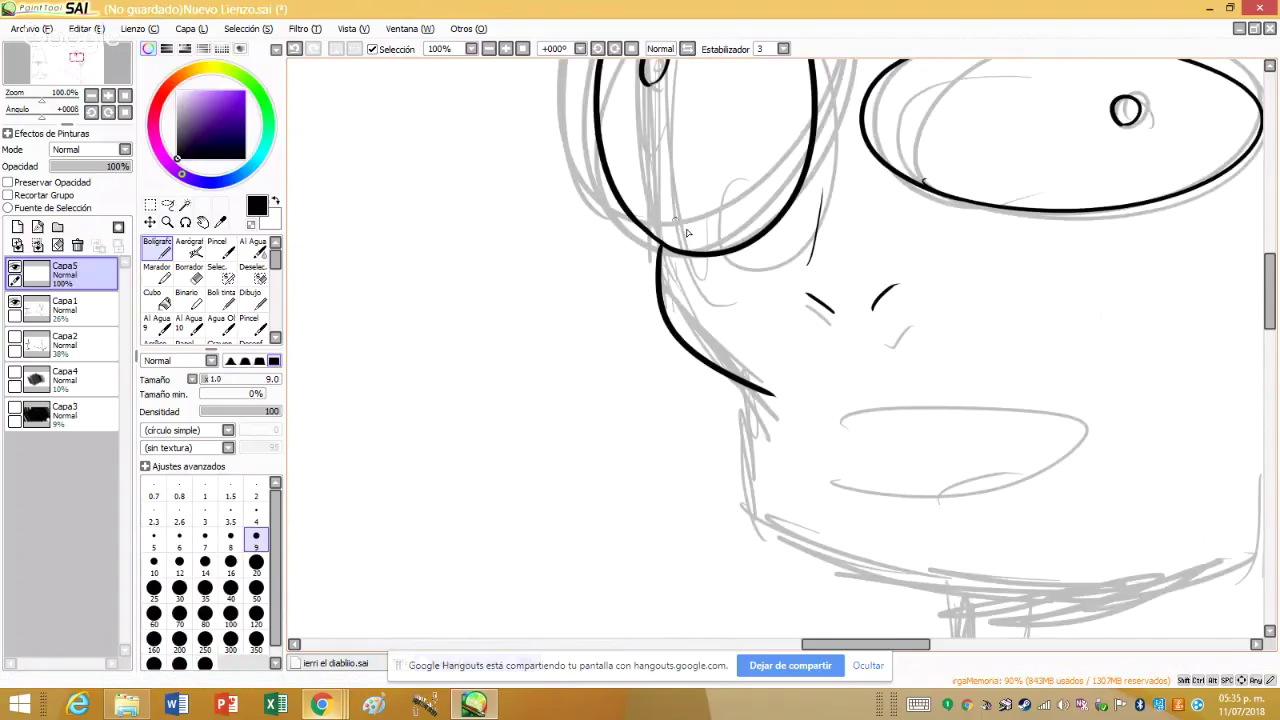
- Ink the jaw from the cheek down around the chin and up the far side toward the ear
left_click_drag(634, 305, 655, 545)
scroll(661, 311, "up", 4)
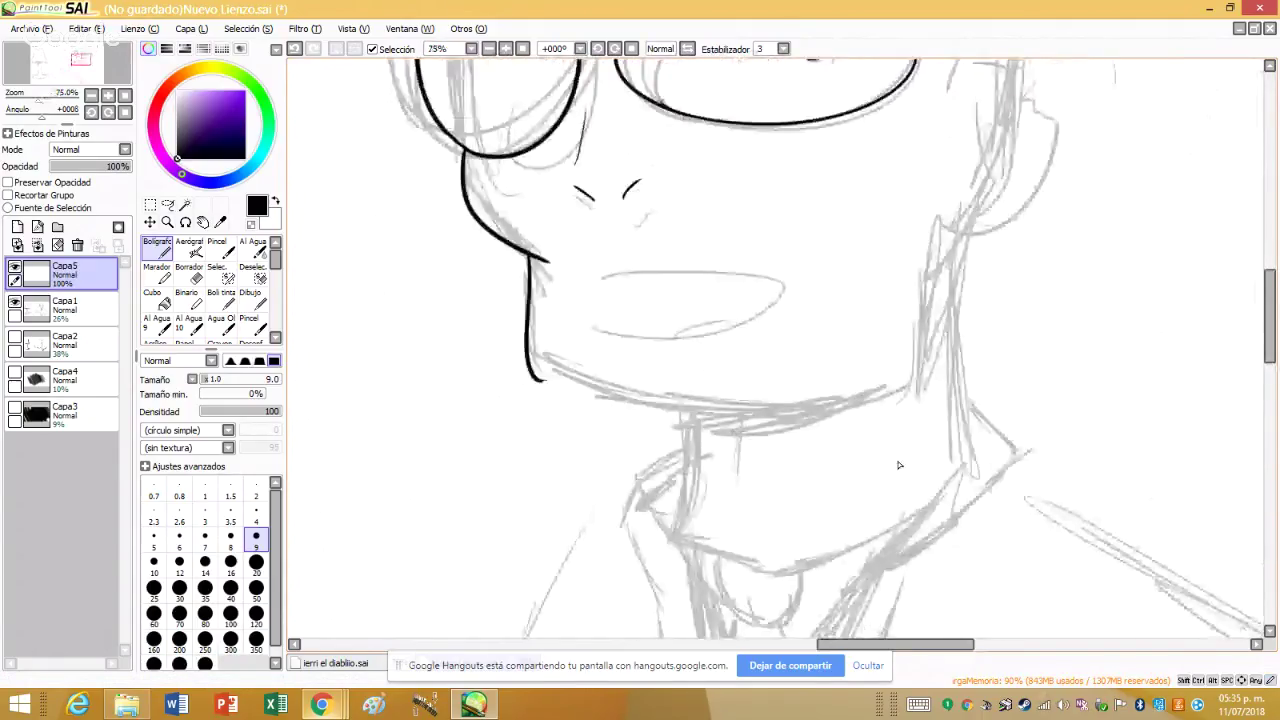
scroll(449, 363, "down", 2)
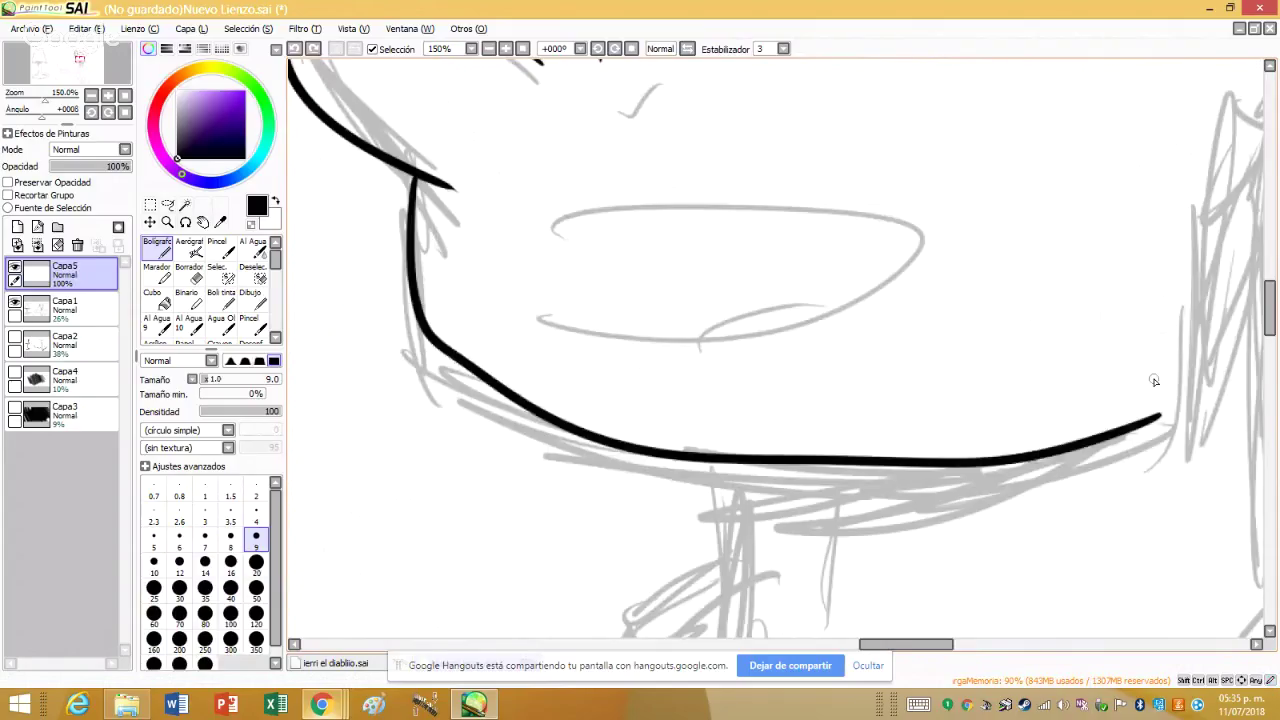
scroll(1151, 374, "left", 3)
scroll(1203, 373, "right", 4)
scroll(1203, 373, "up", 3)
left_click_drag(997, 506, 1085, 45)
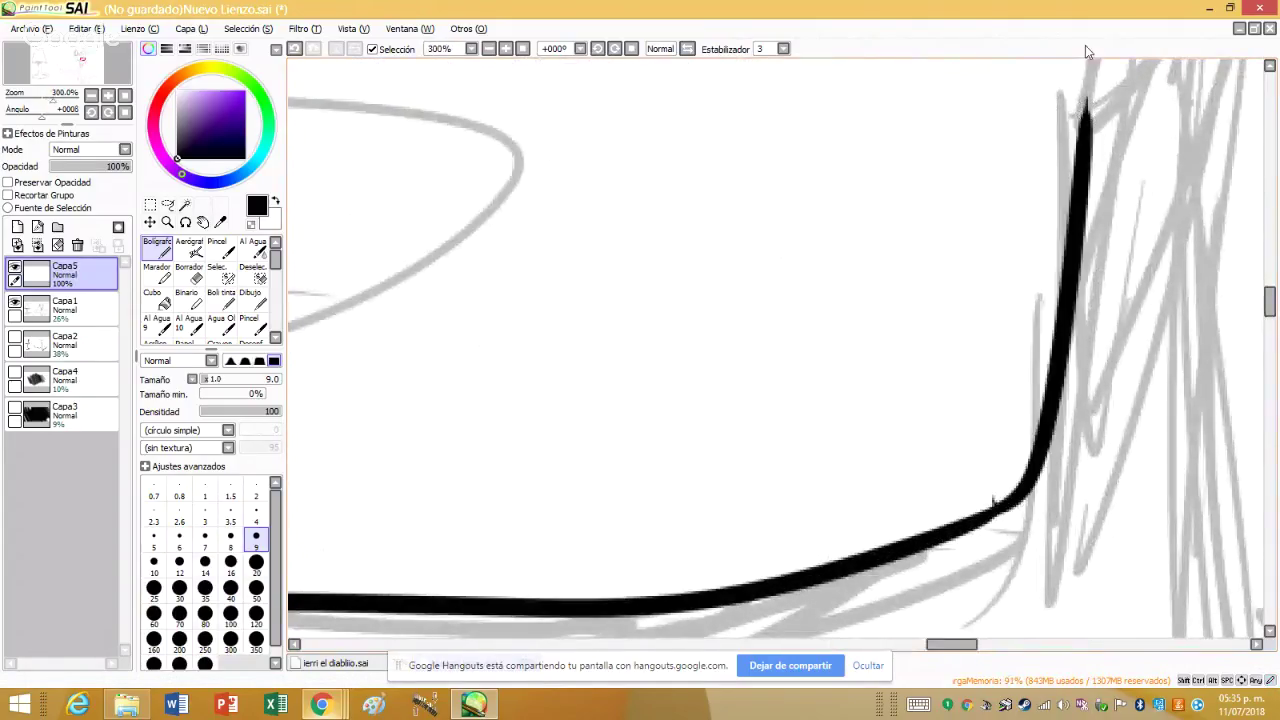
- Ink the small curve above the jaw's end and the rounded lower edge of the ear
scroll(825, 505, "down", 2)
scroll(825, 505, "down", 2)
scroll(830, 480, "up", 3)
left_click_drag(758, 582, 888, 355)
scroll(888, 355, "down", 3)
scroll(888, 355, "up", 2)
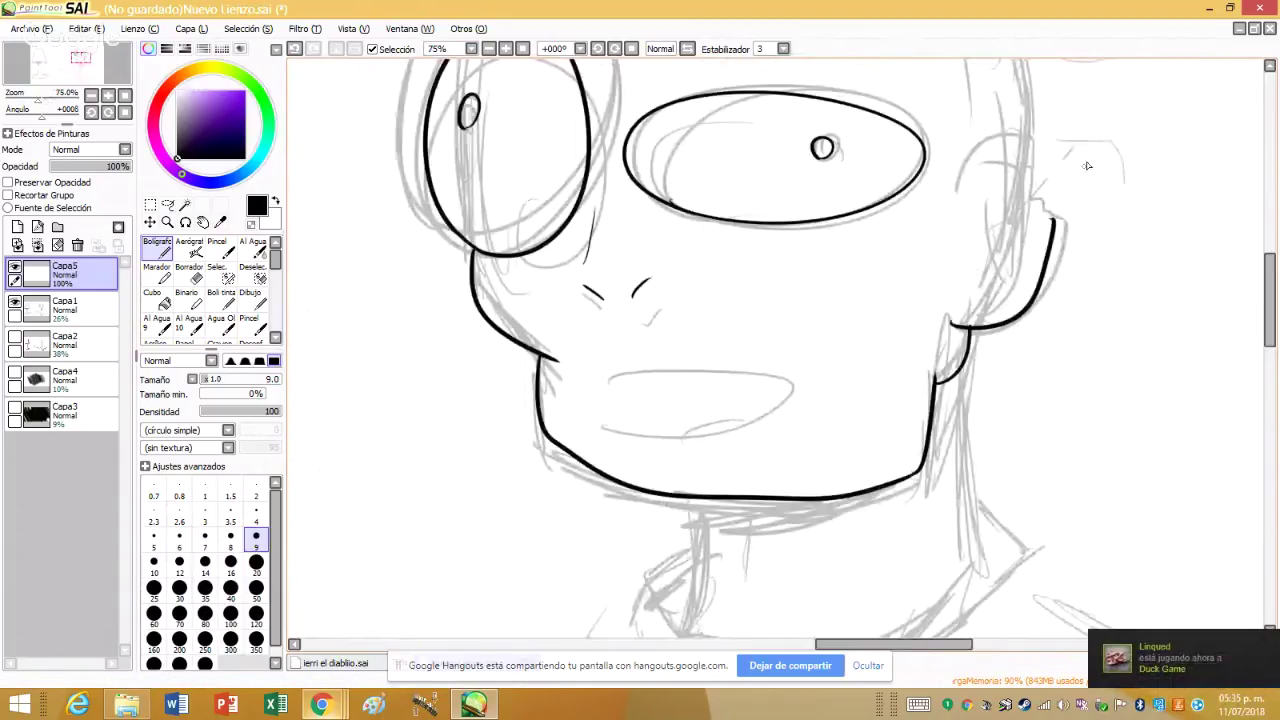
- Ink the notched back edge of the ear and the line rising from it toward the top of the ear
scroll(1088, 166, "up", 2)
left_click_drag(720, 318, 871, 428)
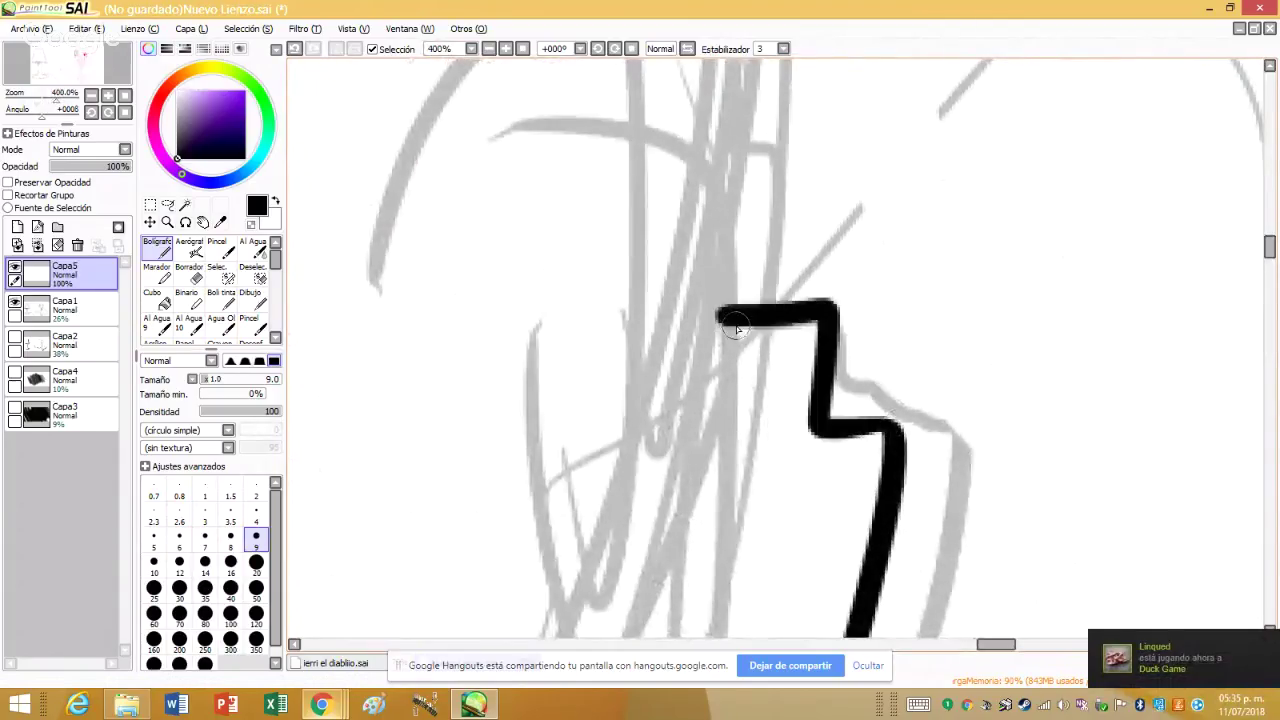
scroll(834, 313, "down", 1)
scroll(834, 313, "up", 1)
left_click_drag(770, 400, 790, 175)
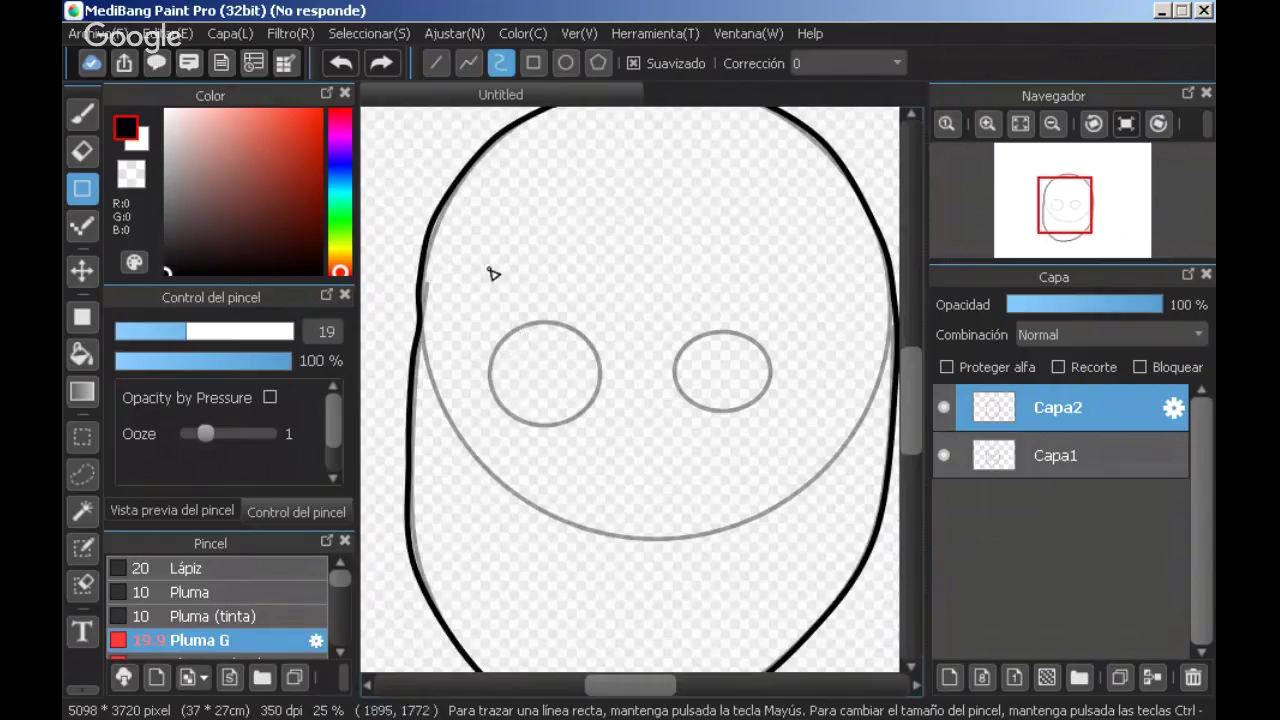
- In MediBang Paint Pro, draw a black ellipse for the larger eye on Capa2 and move the artwork toward the sketched eye
left_click(566, 63)
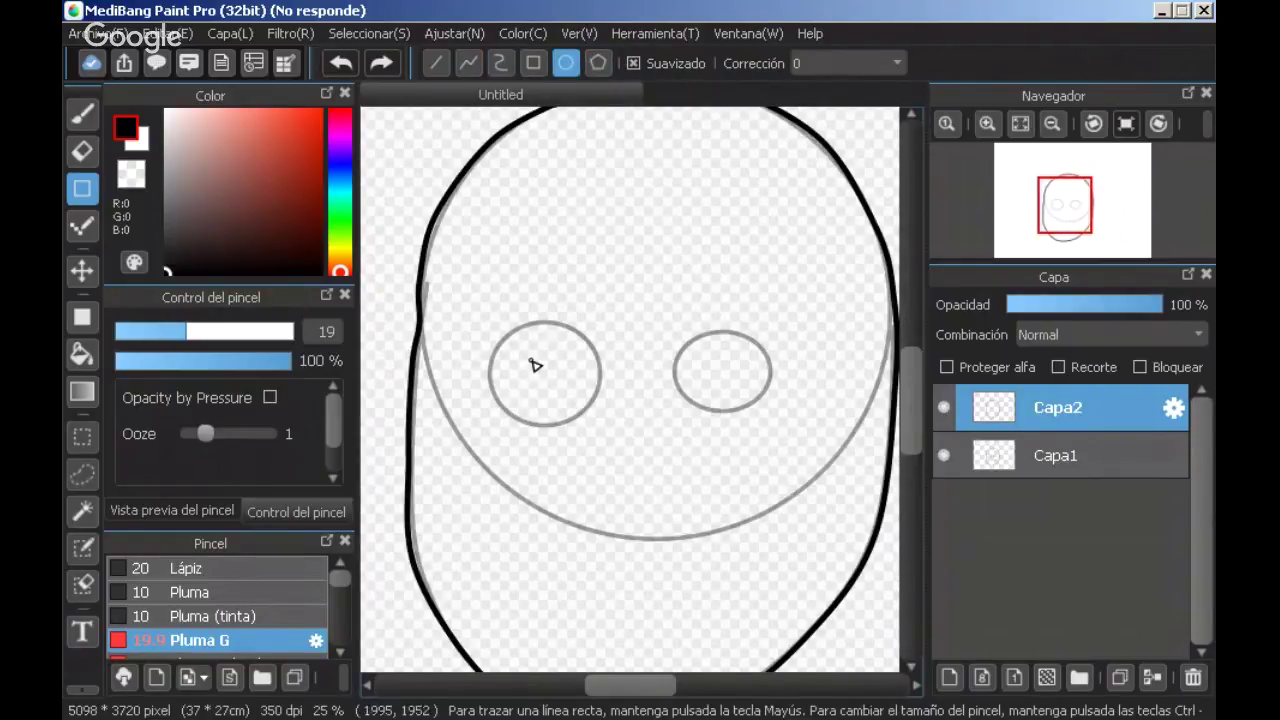
scroll(531, 366, "up", 1)
left_click_drag(465, 318, 777, 566)
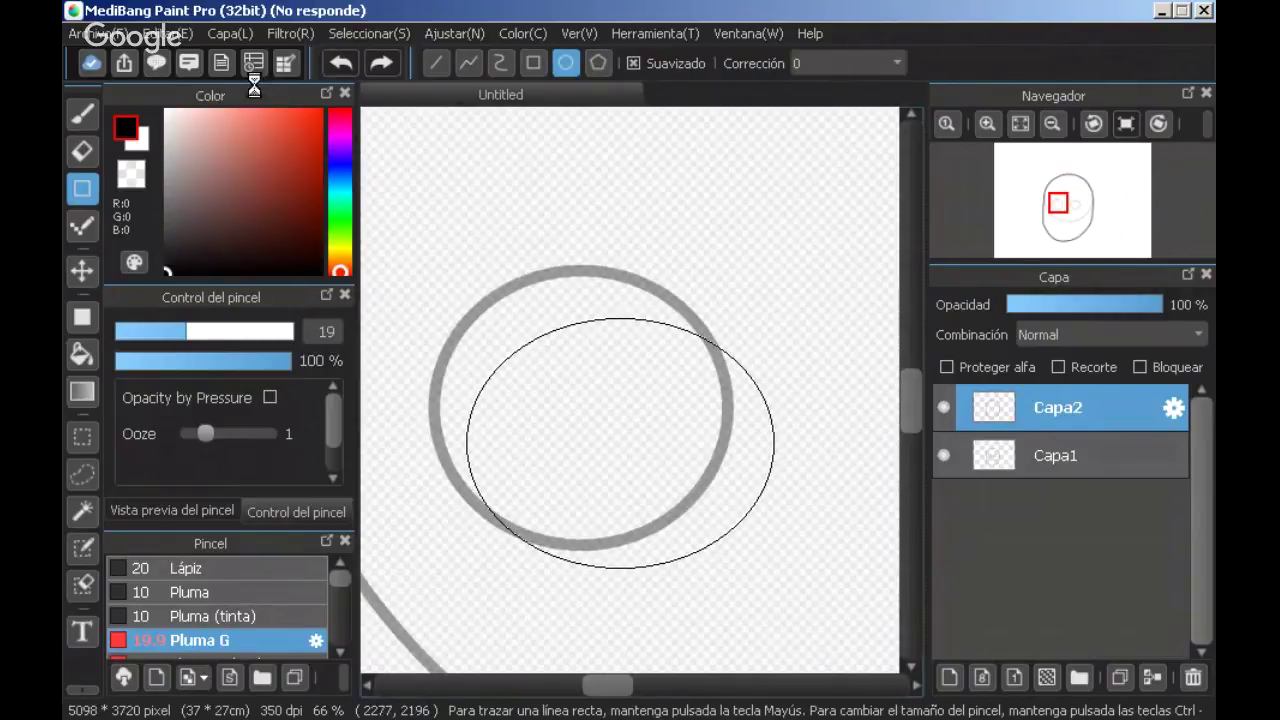
left_click(82, 272)
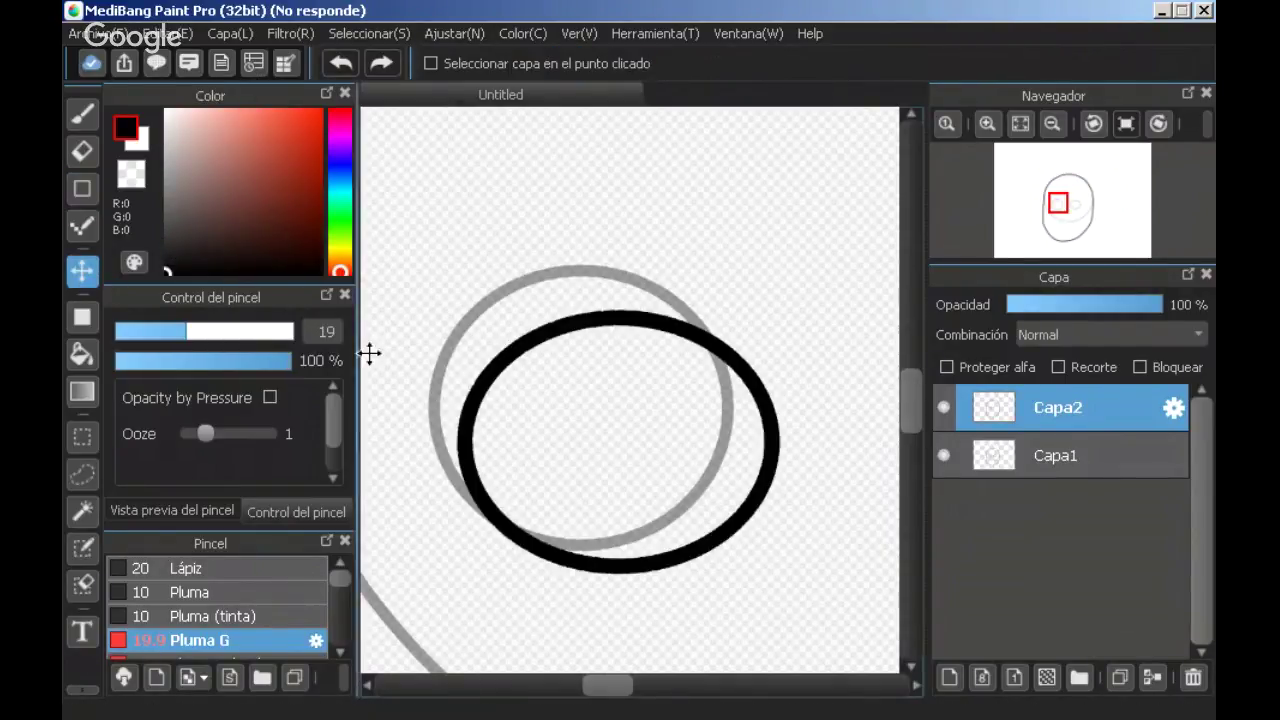
left_click_drag(600, 403, 566, 368)
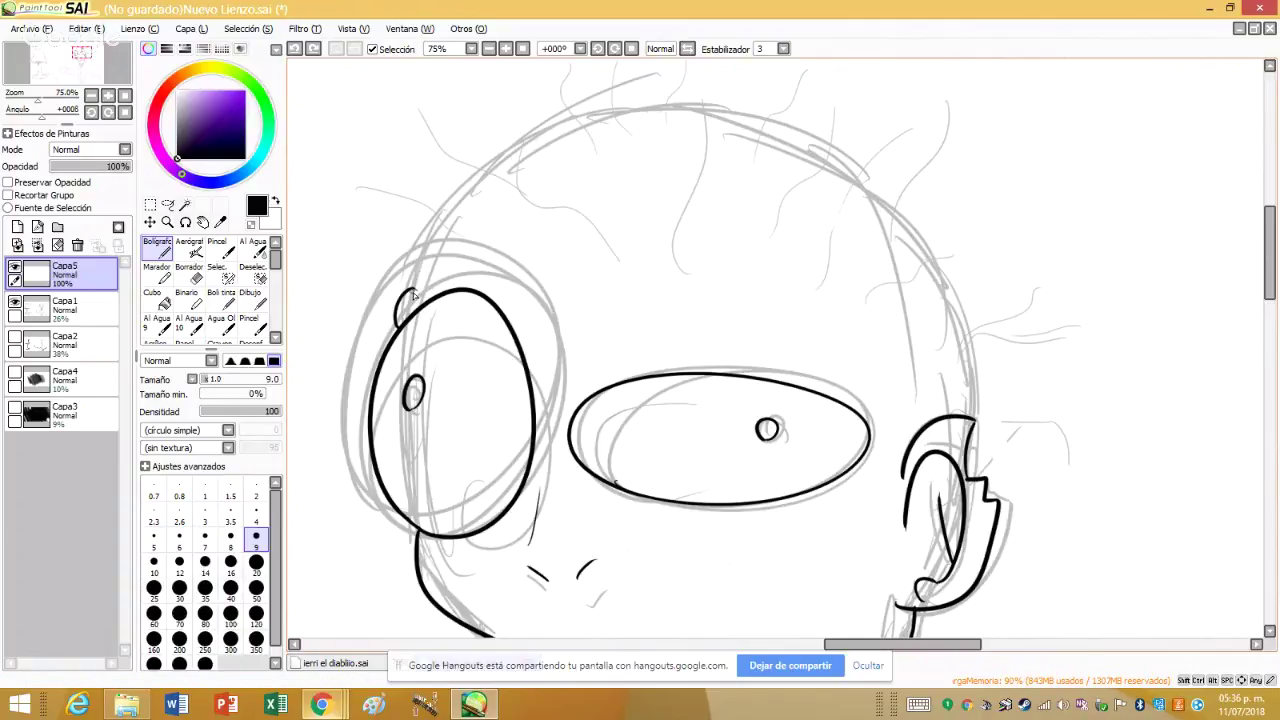
left_click_drag(413, 295, 975, 380)
left_click(295, 50)
mouse_move(416, 290)
left_mouse_down()
mouse_move(935, 342)
mouse_move(905, 478)
left_mouse_up()
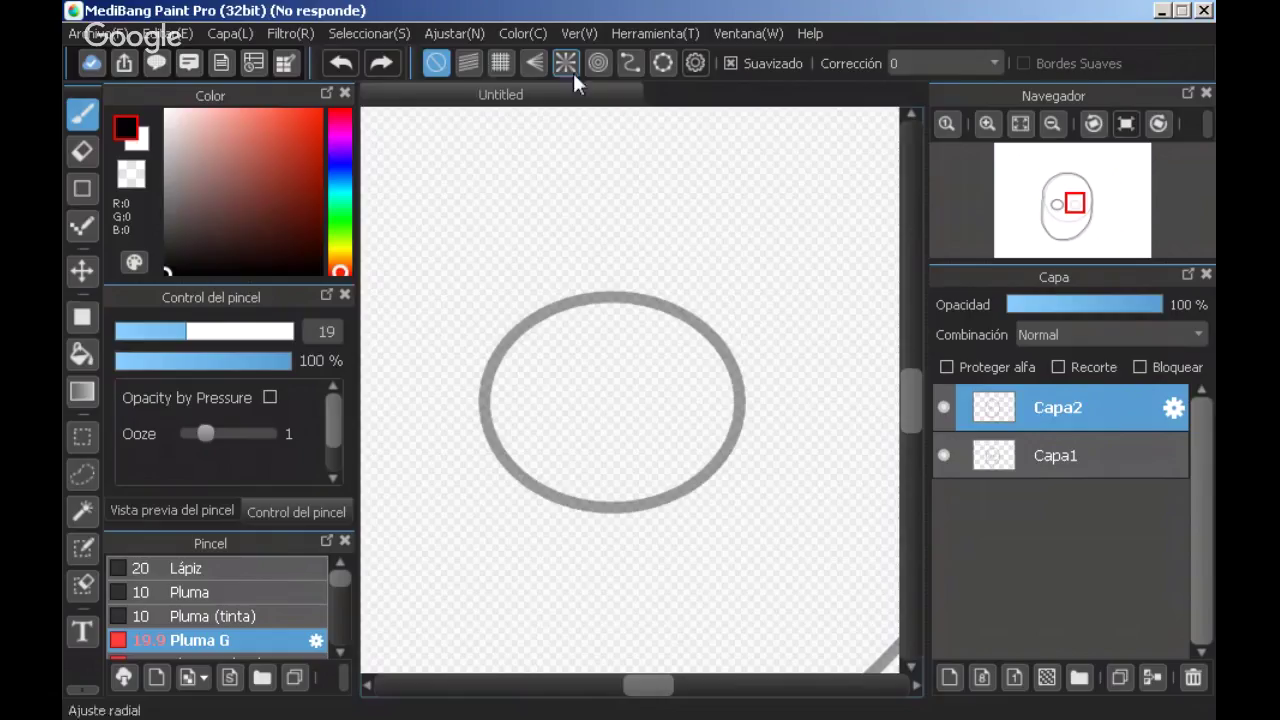
- In MediBang Paint Pro, switch from the brush to the shape tool
left_click(82, 188)
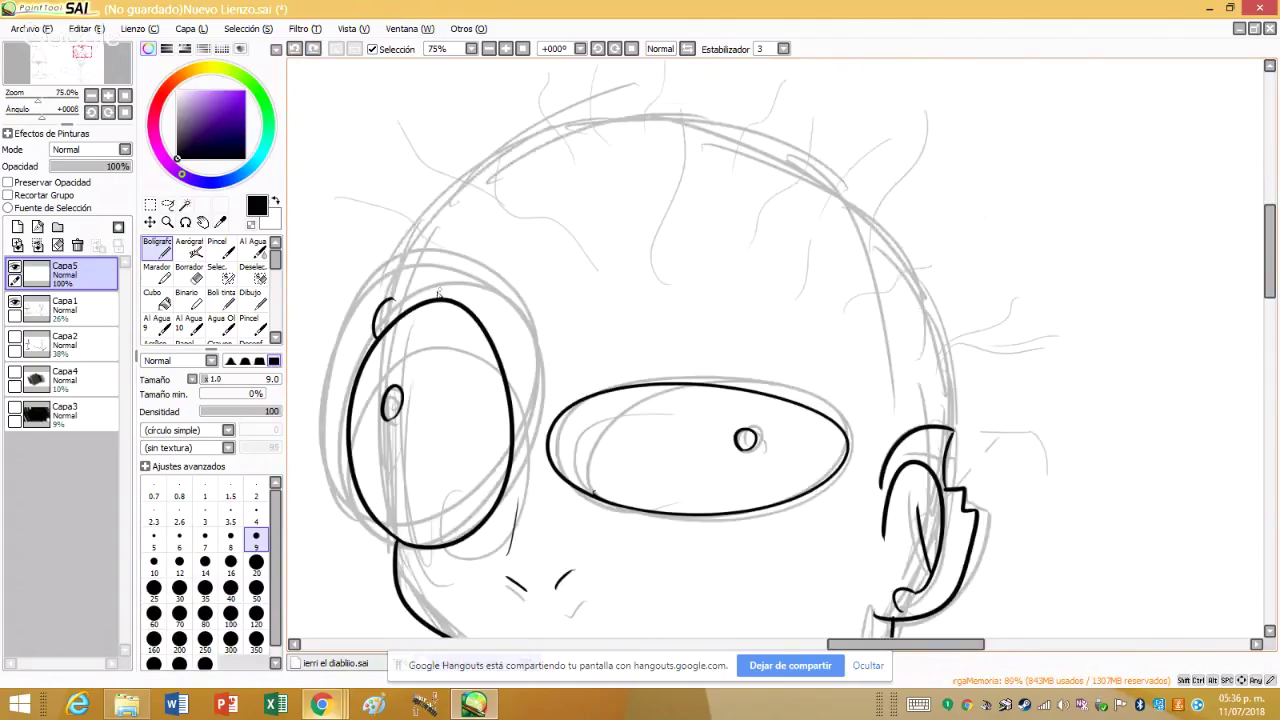
left_click_drag(397, 291, 932, 459)
left_click(294, 48)
mouse_move(393, 293)
left_mouse_down()
mouse_move(862, 322)
mouse_move(878, 505)
left_mouse_up()
left_click(295, 49)
- In PaintTool SAI, ink the skull's curved outline from the brow above the tall eye to the top of the ear
mouse_move(388, 300)
left_mouse_down()
mouse_move(795, 173)
mouse_move(938, 497)
left_mouse_up()
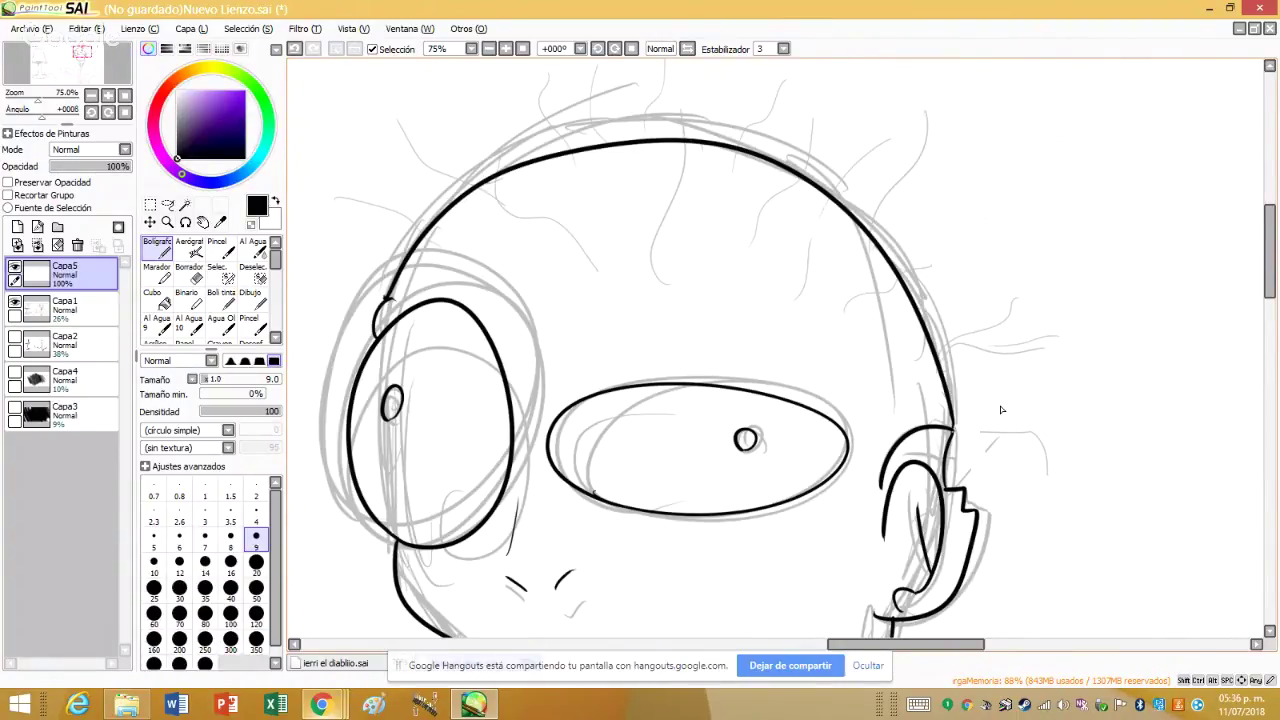
- Ink the line from the skull's end past the top of the ear down to its notch with pen size 8
scroll(1000, 410, "up", 6)
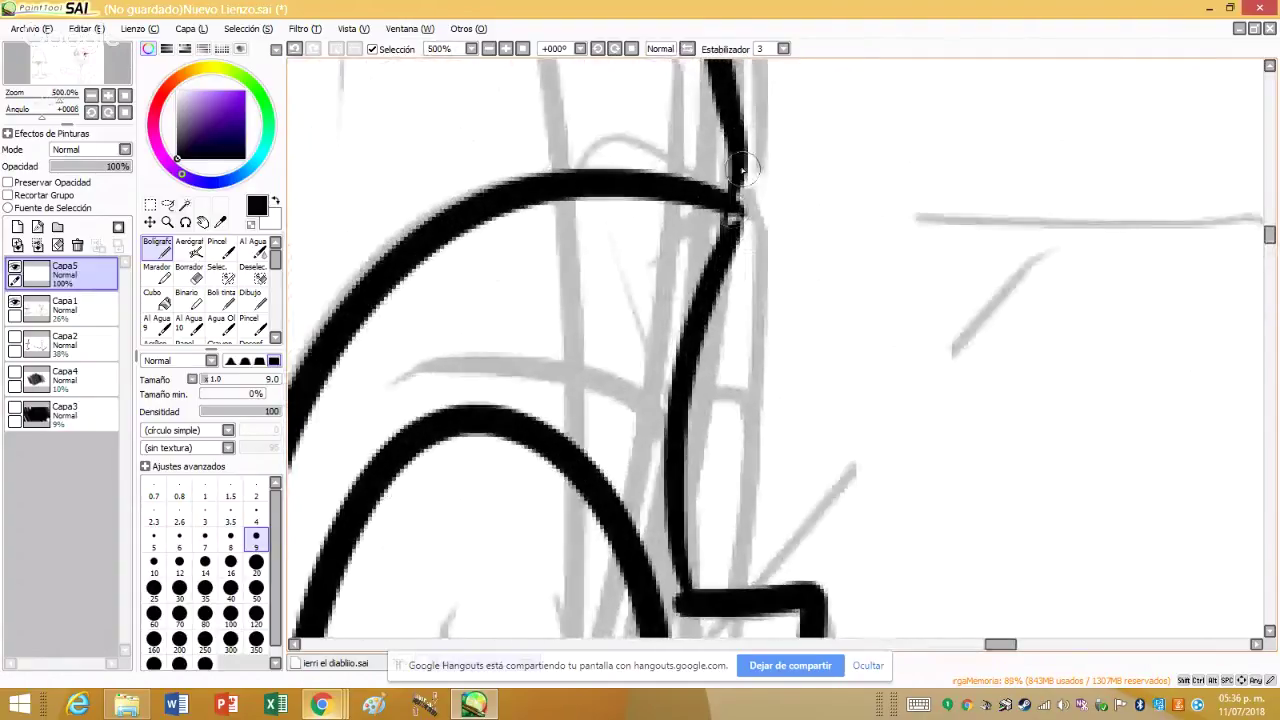
mouse_move(743, 167)
left_mouse_down()
mouse_move(729, 596)
mouse_move(693, 598)
left_mouse_up()
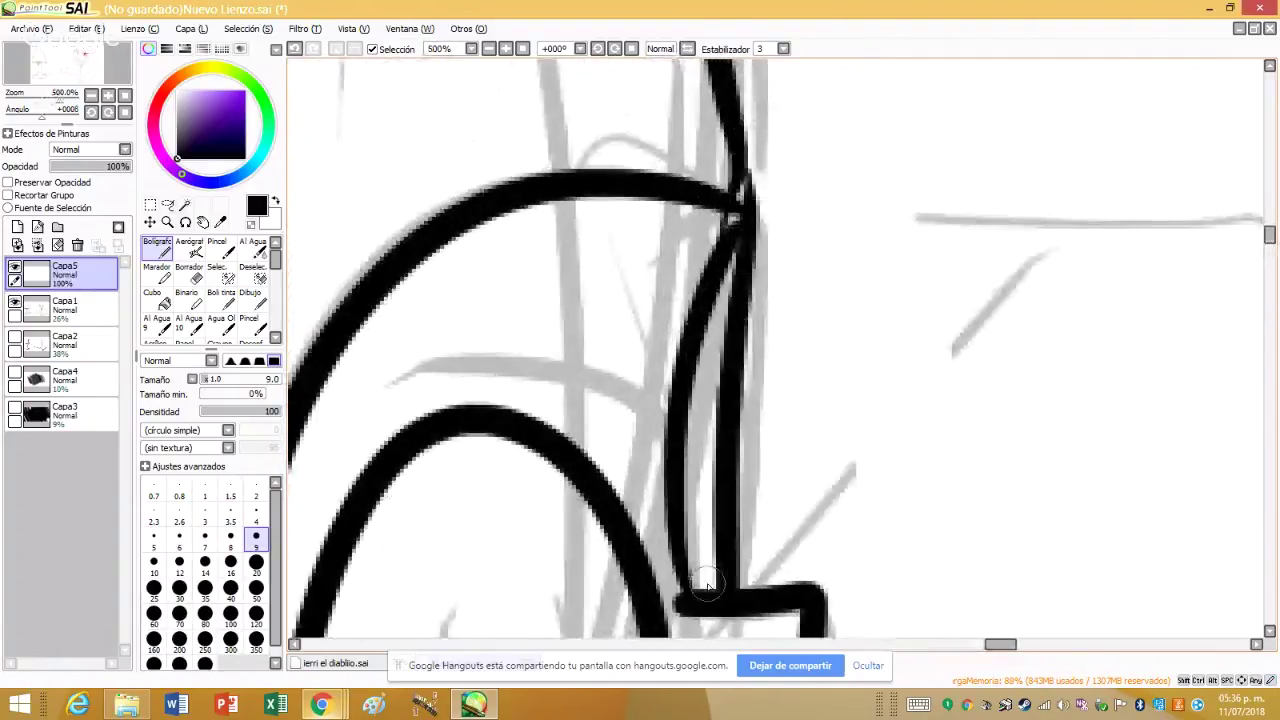
left_click(295, 50)
left_click_drag(742, 166, 690, 602)
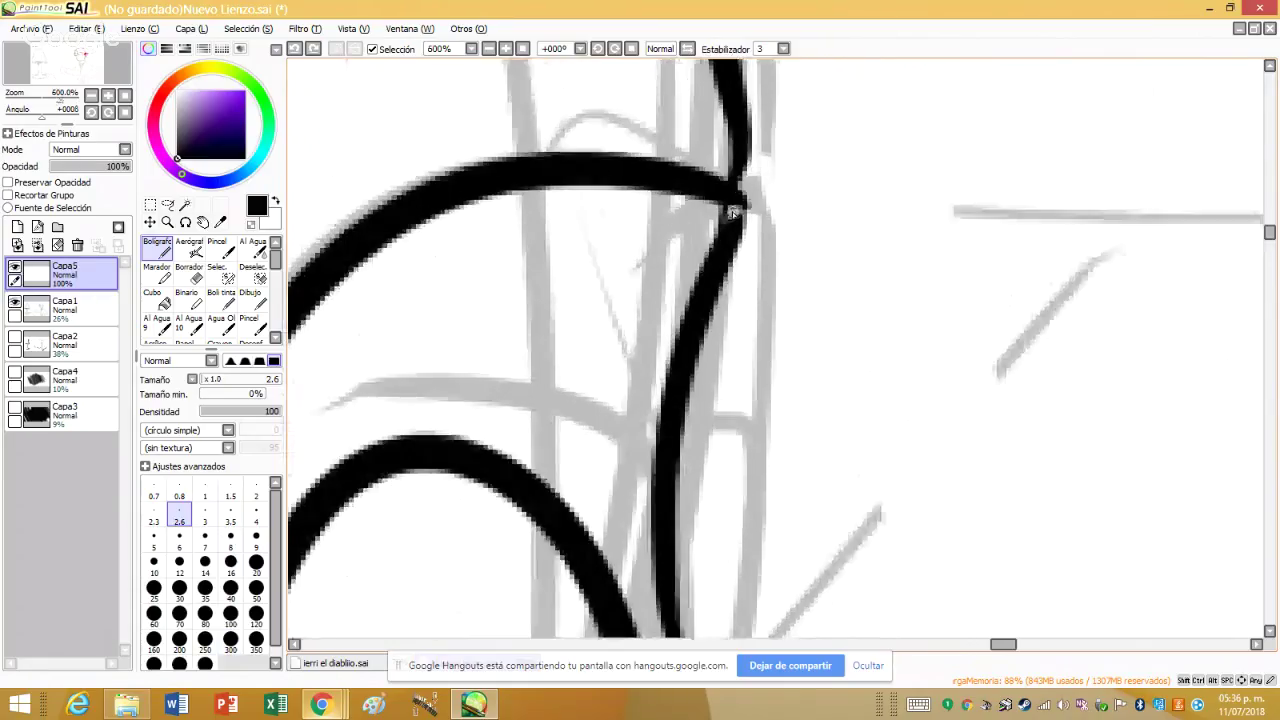
left_click_drag(749, 118, 763, 300)
scroll(420, 140, "down", 1)
left_click(294, 50)
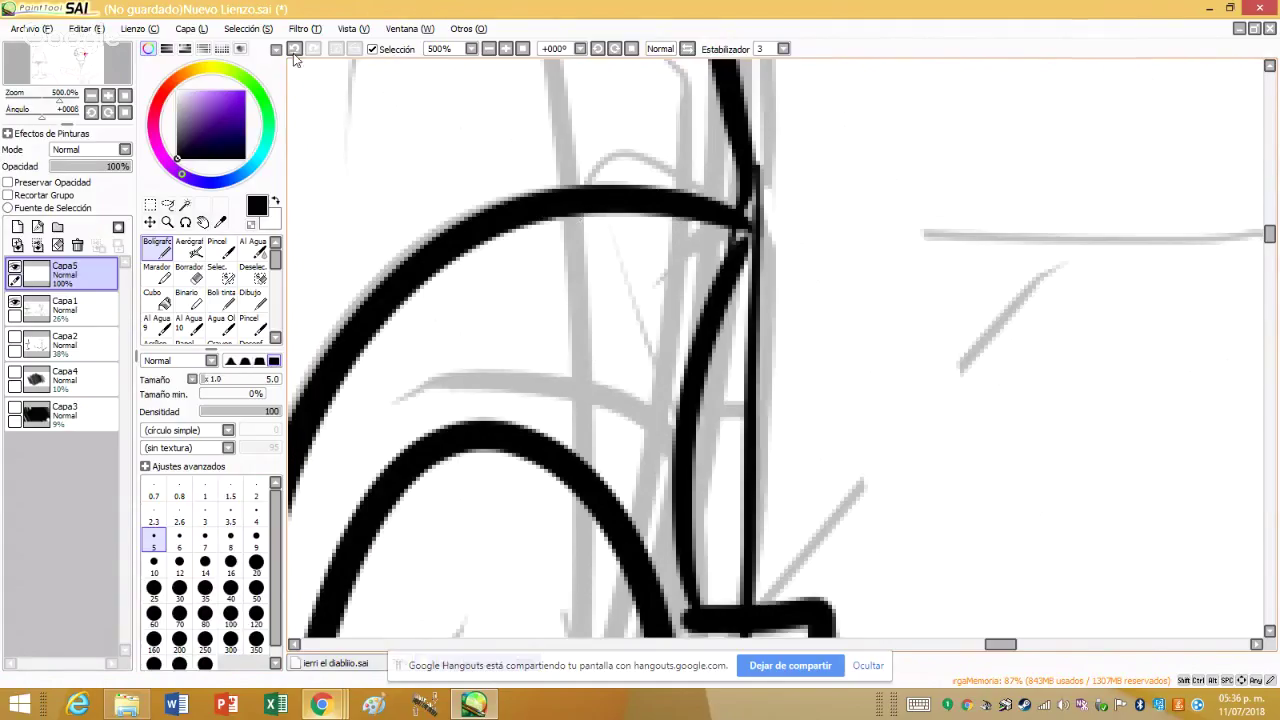
left_click(294, 52)
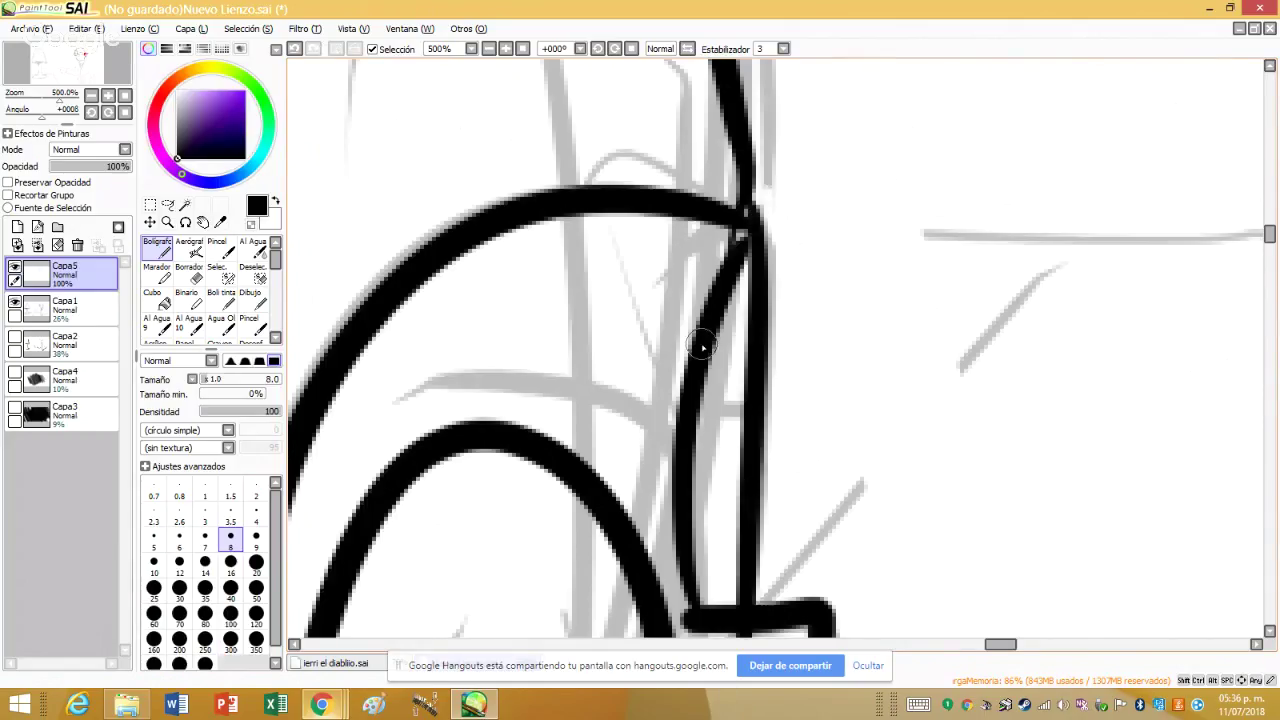
scroll(703, 347, "down", 3)
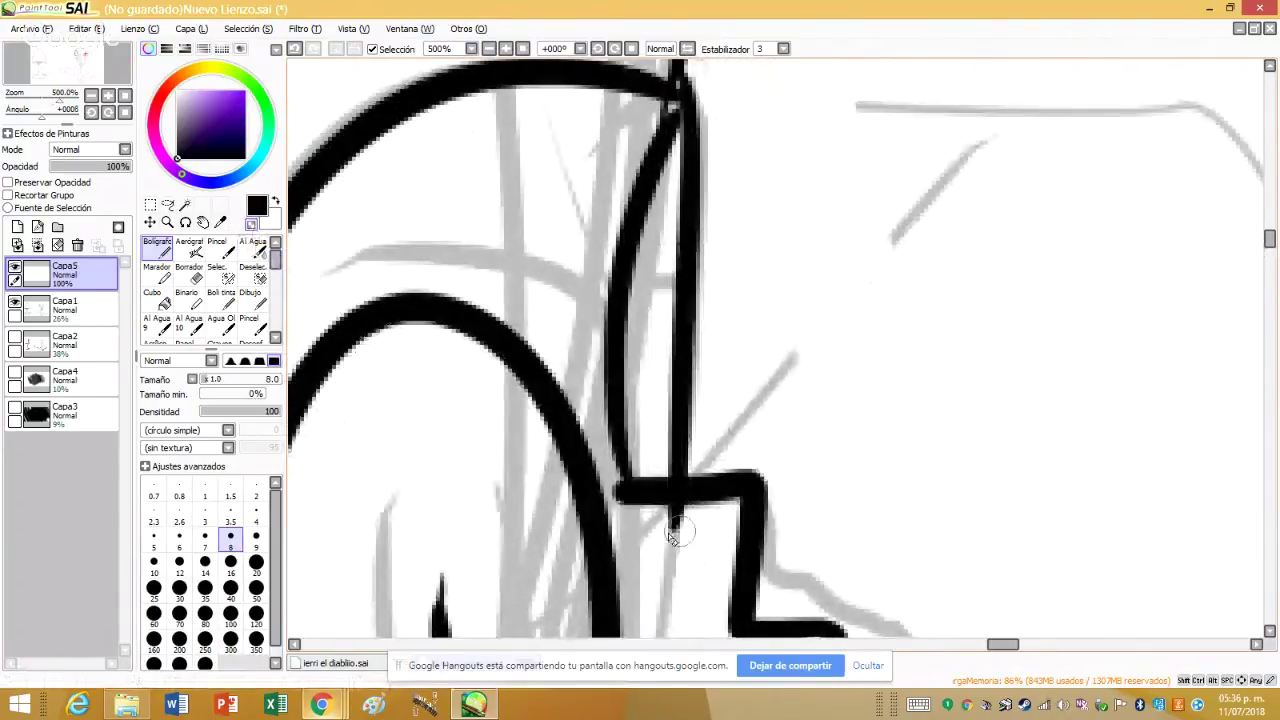
key("ctrl+z")
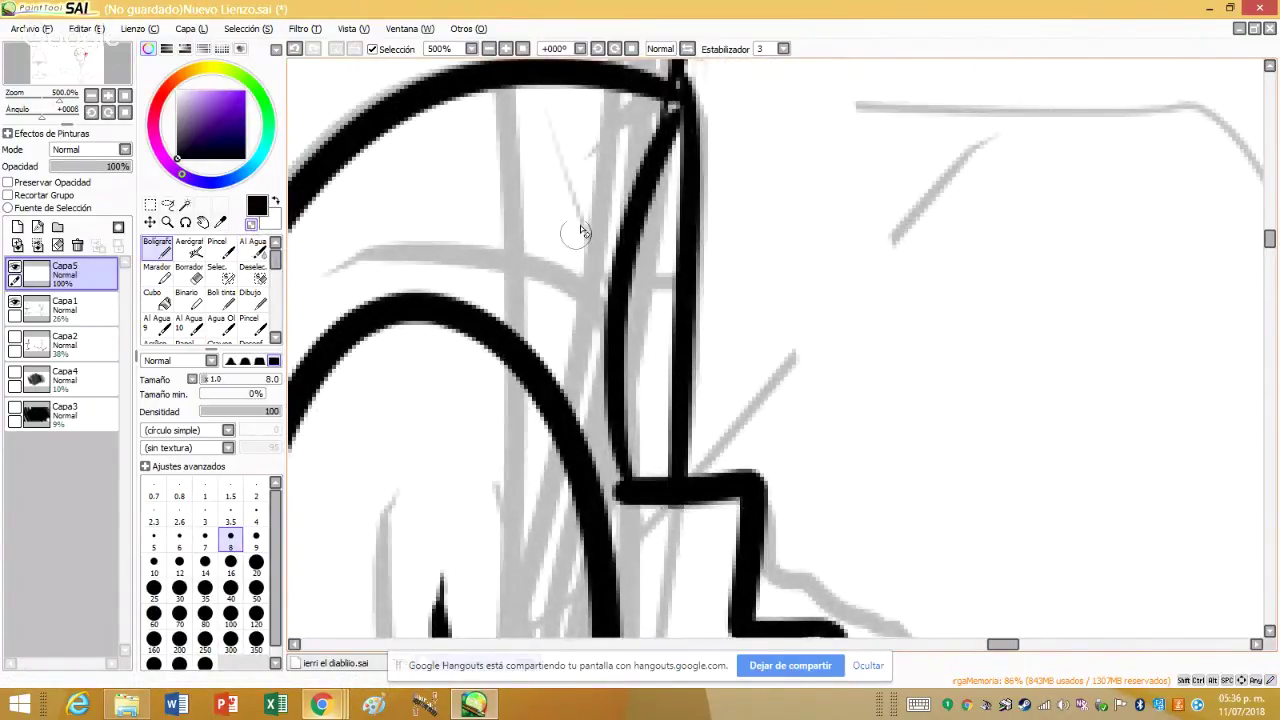
scroll(571, 214, "up", 1)
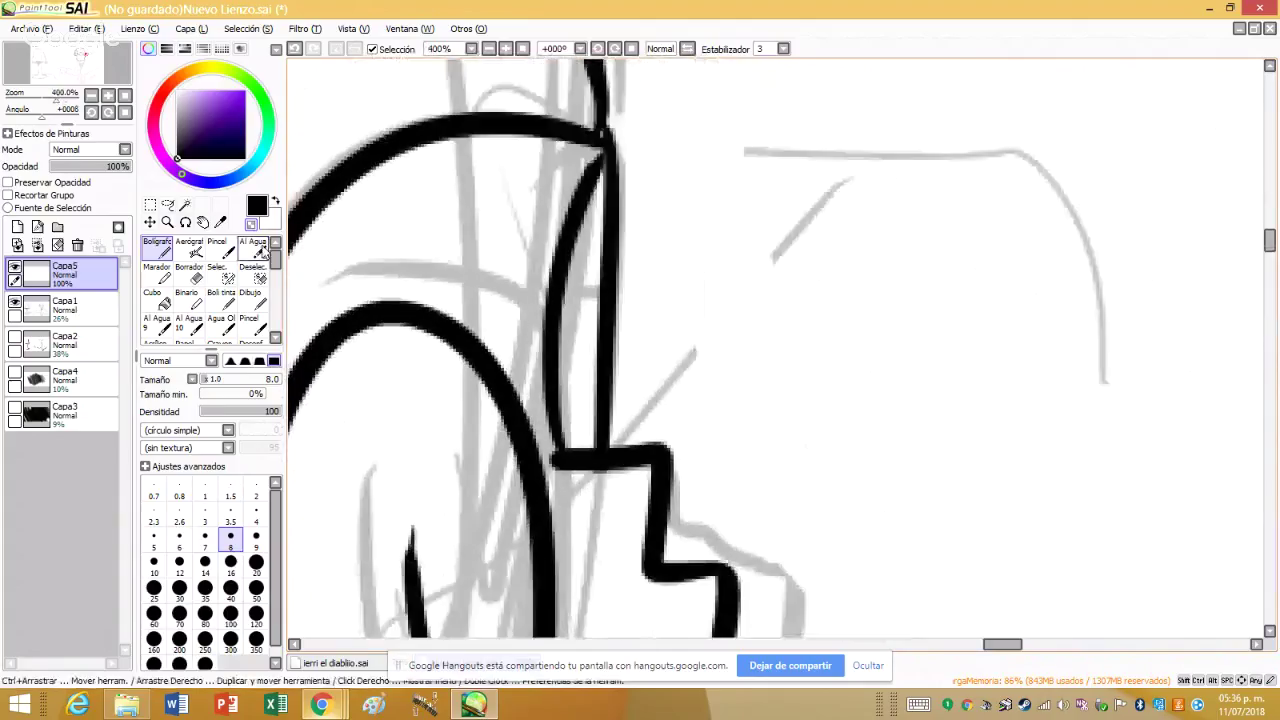
scroll(709, 367, "down", 3)
scroll(709, 367, "down", 2)
scroll(709, 367, "up", 2)
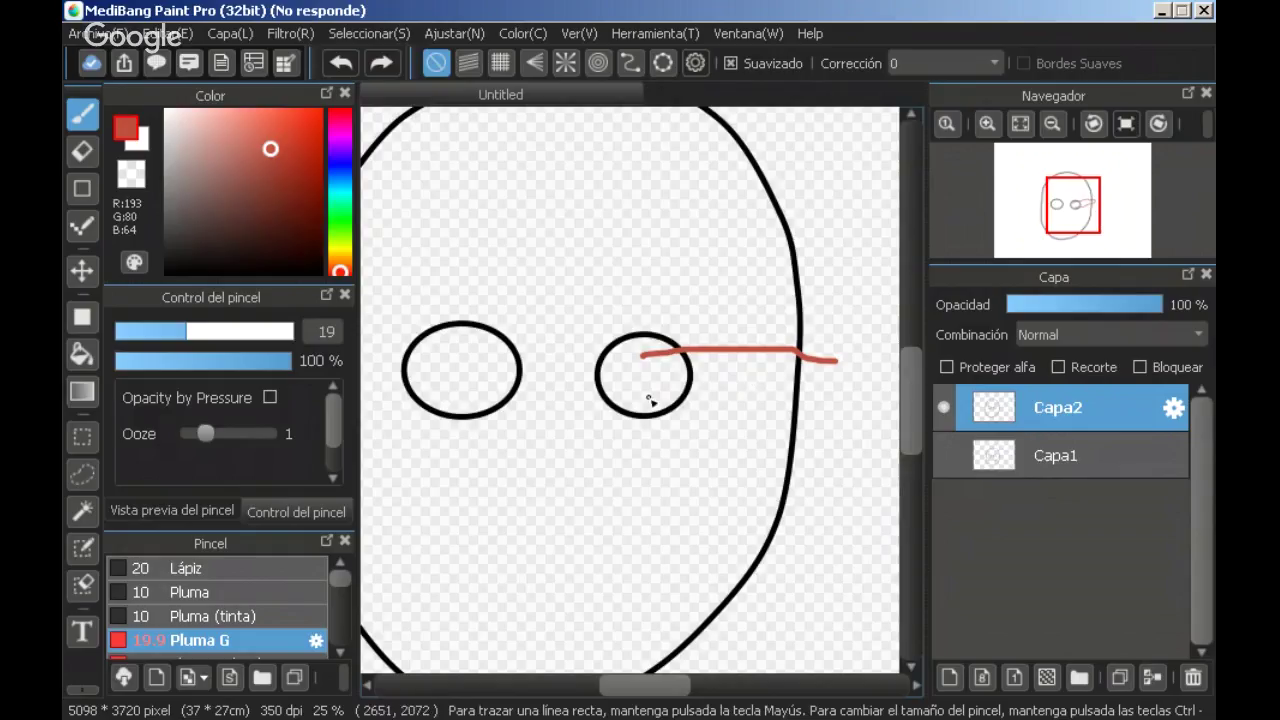
left_click_drag(456, 381, 943, 460)
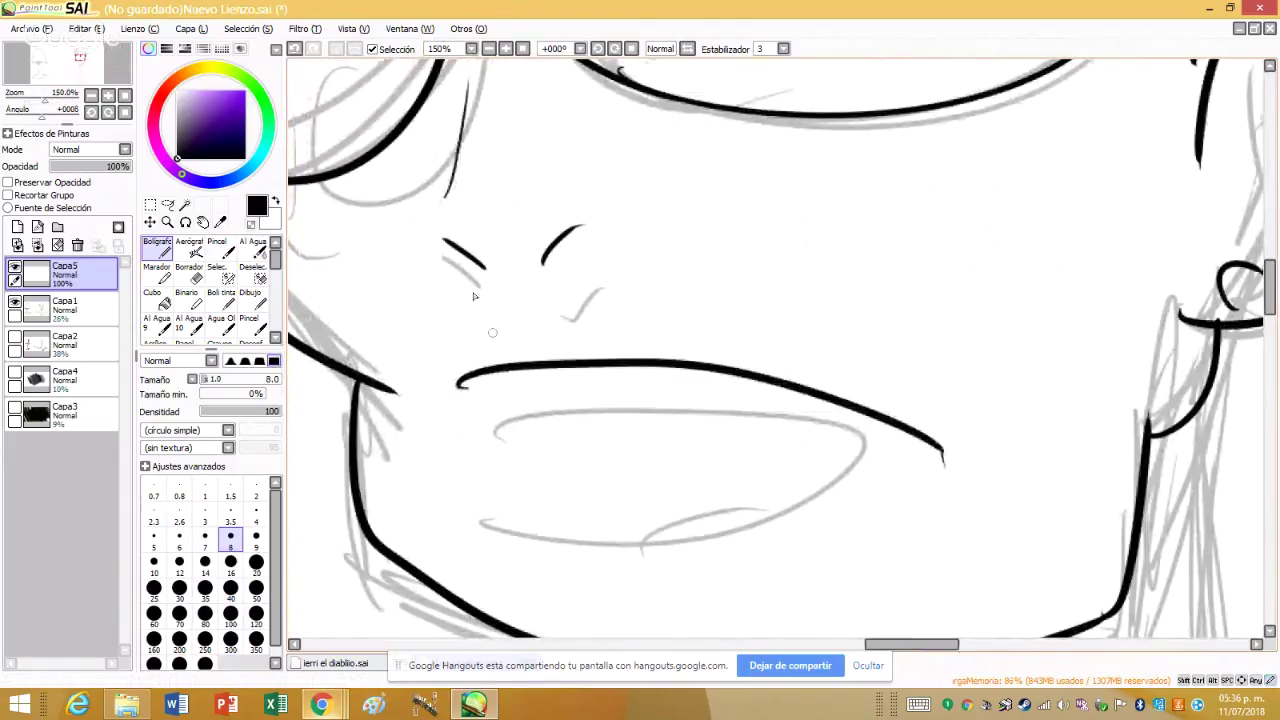
left_click(297, 50)
left_click_drag(470, 470, 842, 470)
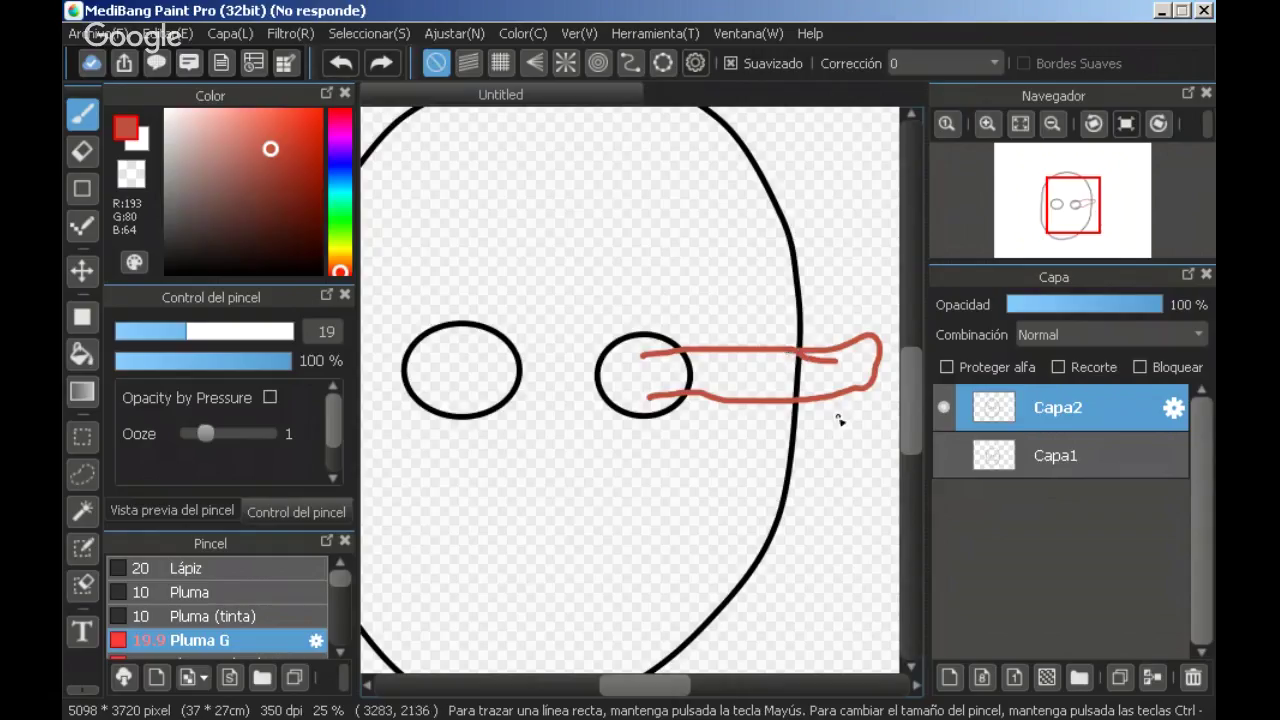
scroll(838, 420, "down", 2)
key("ctrl+z")
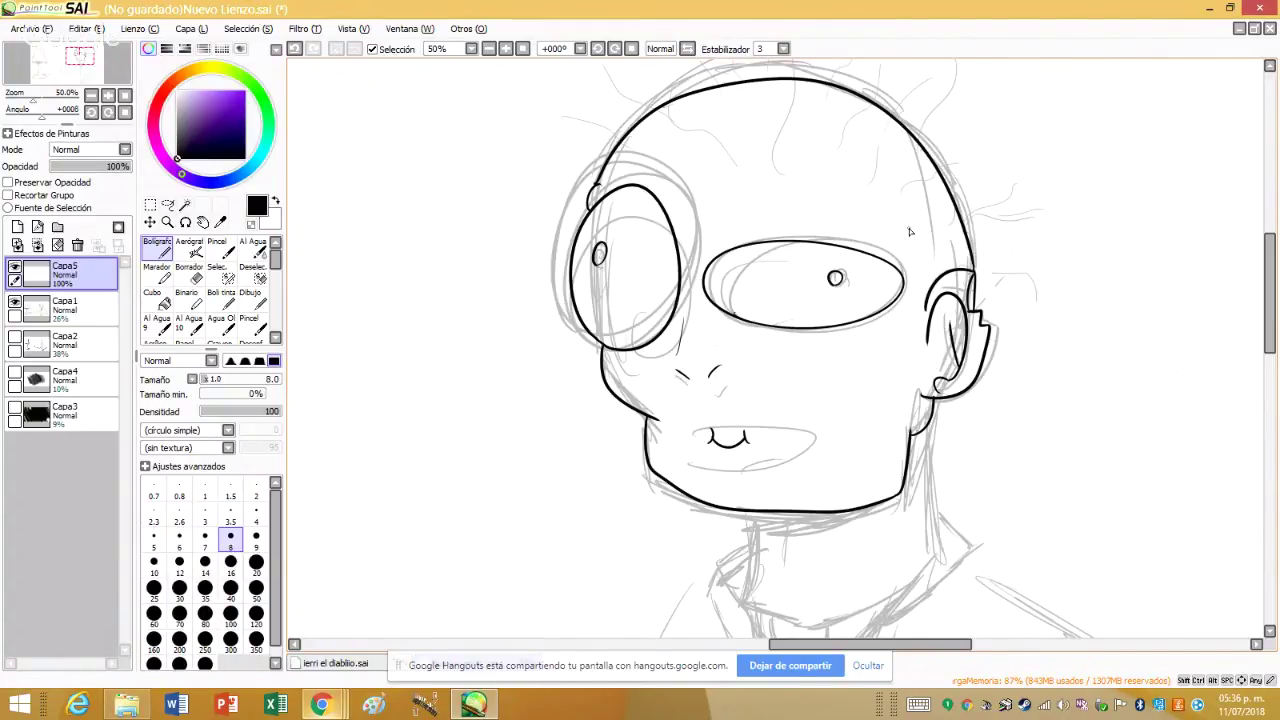
scroll(315, 268, "up", 1)
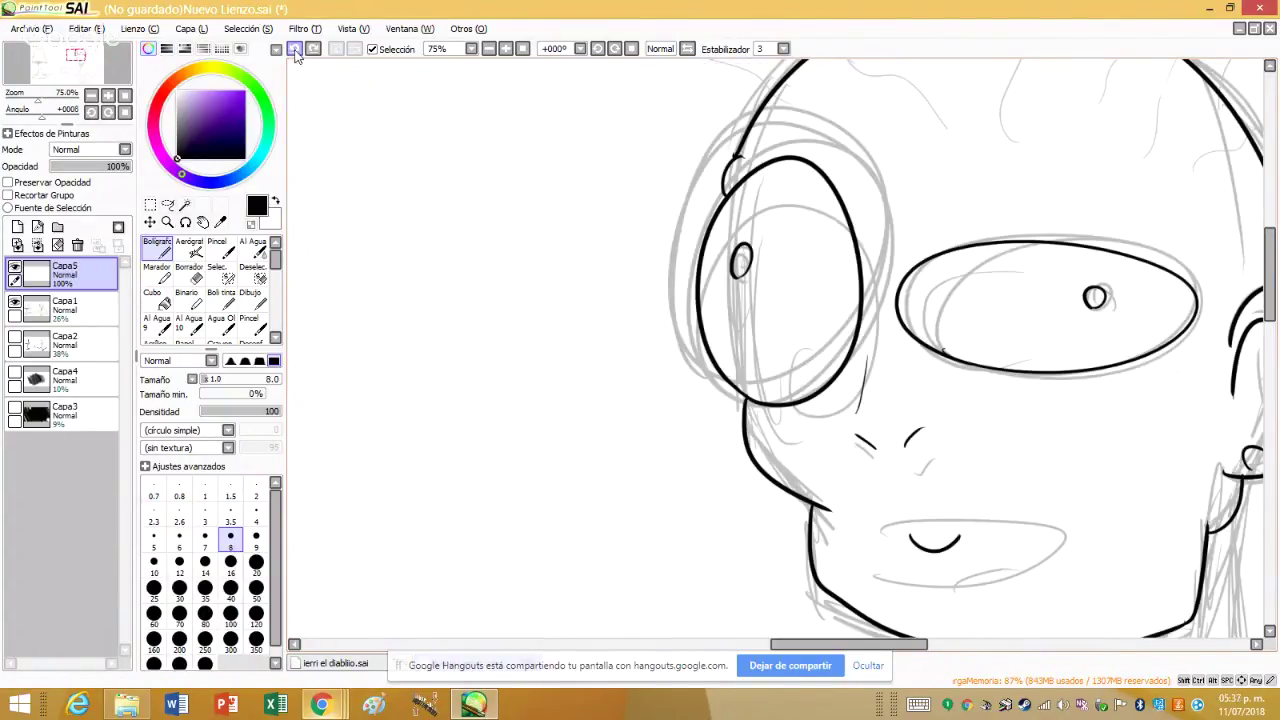
left_click(294, 50)
scroll(293, 98, "down", 1)
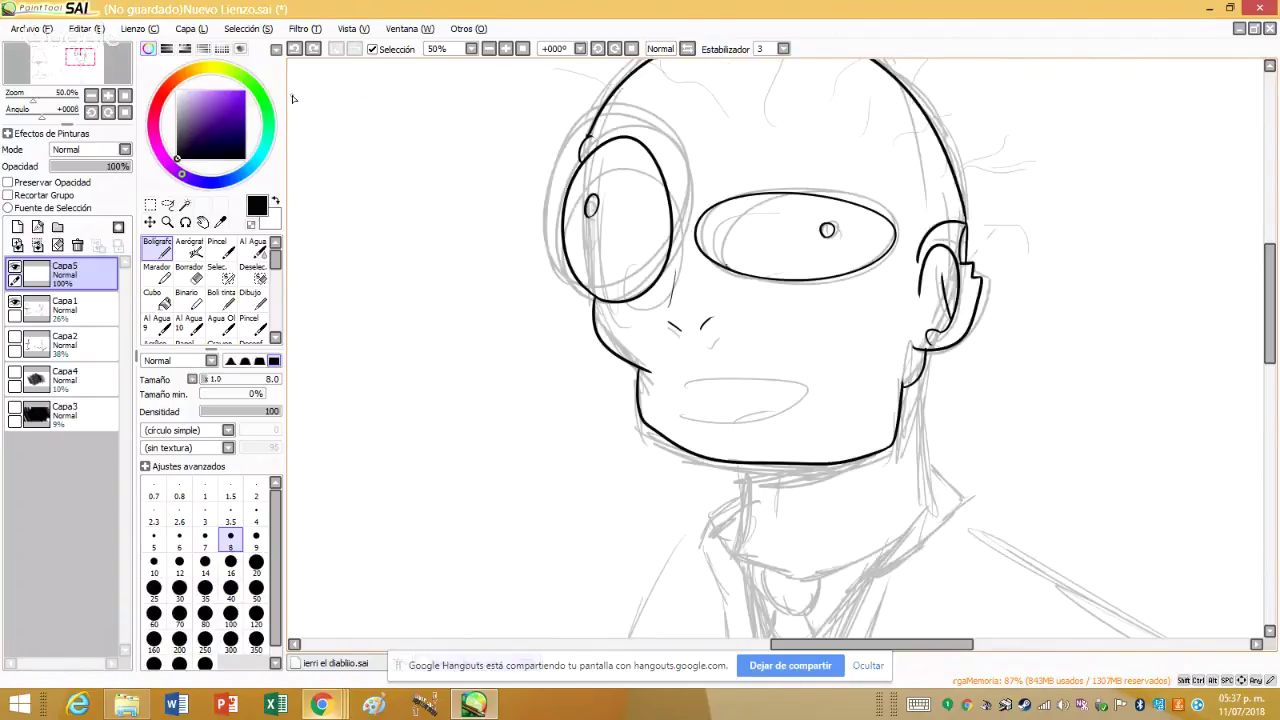
- Ink the open mouth's outline over the sketch with spaced upper and lower teeth and the tongue
scroll(293, 98, "up", 3)
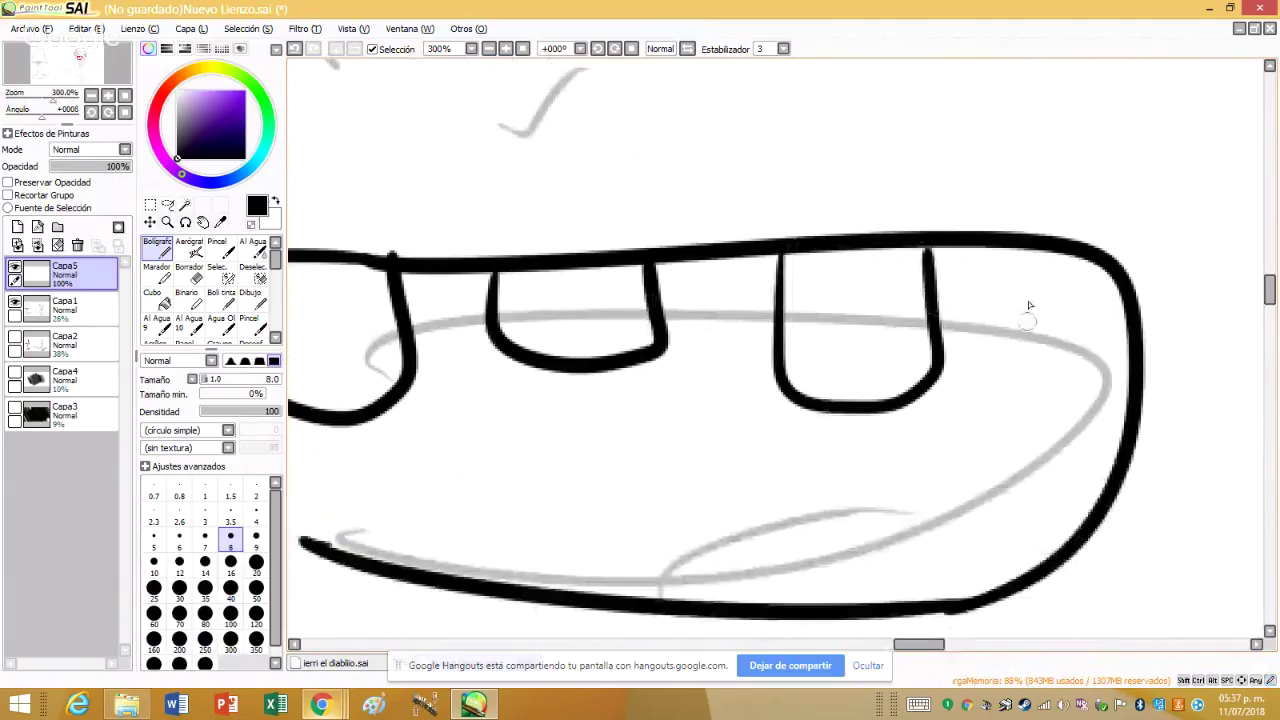
left_click_drag(1035, 268, 1146, 370)
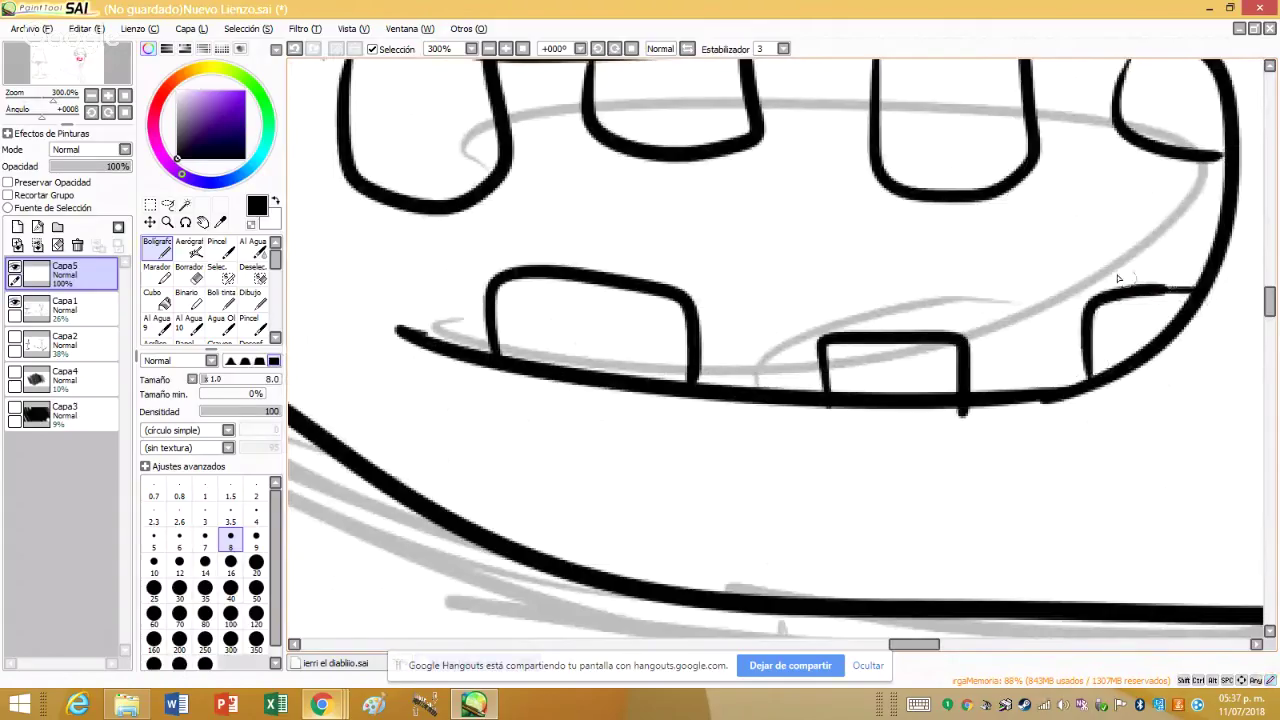
scroll(1014, 271, "down", 5)
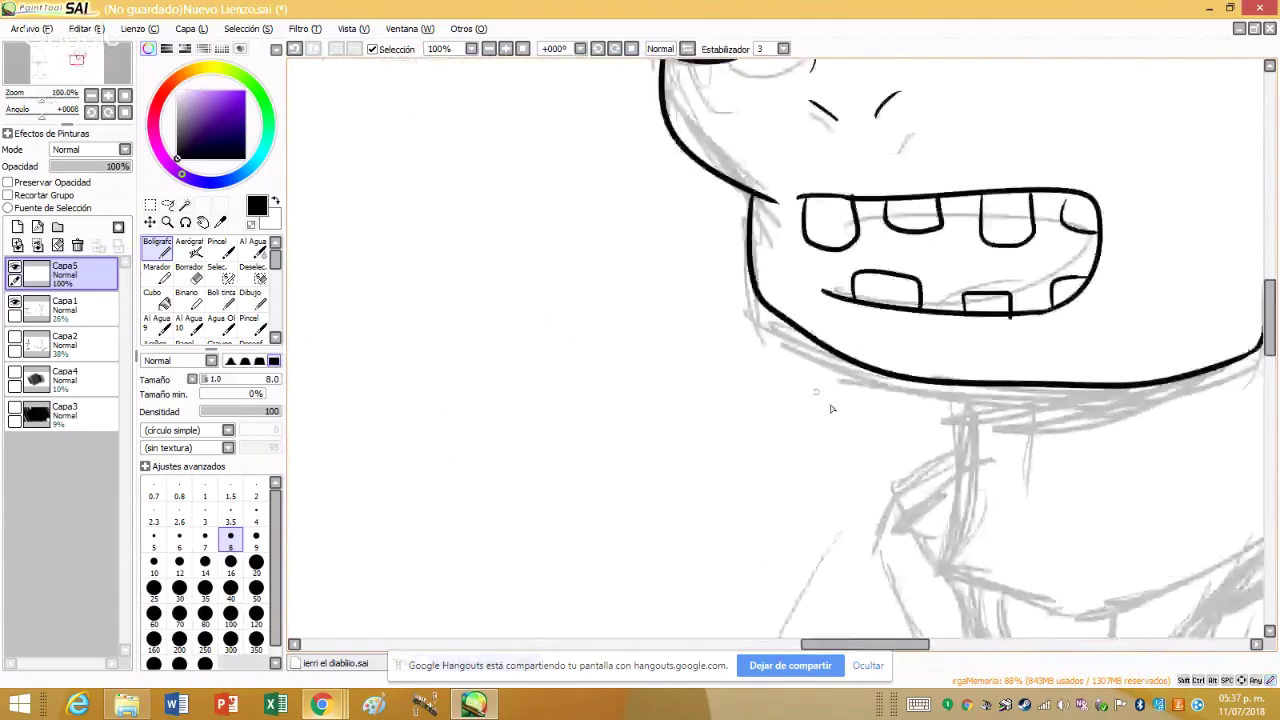
scroll(829, 409, "up", 3)
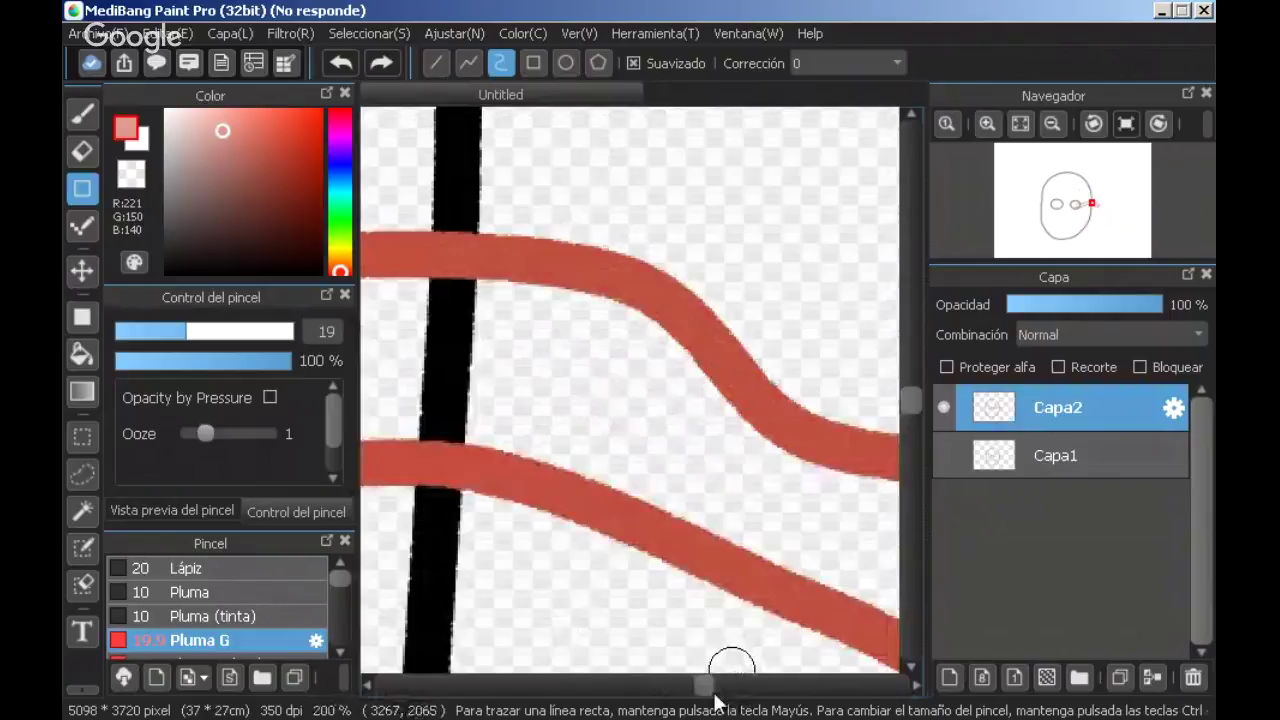
left_click_drag(708, 690, 721, 690)
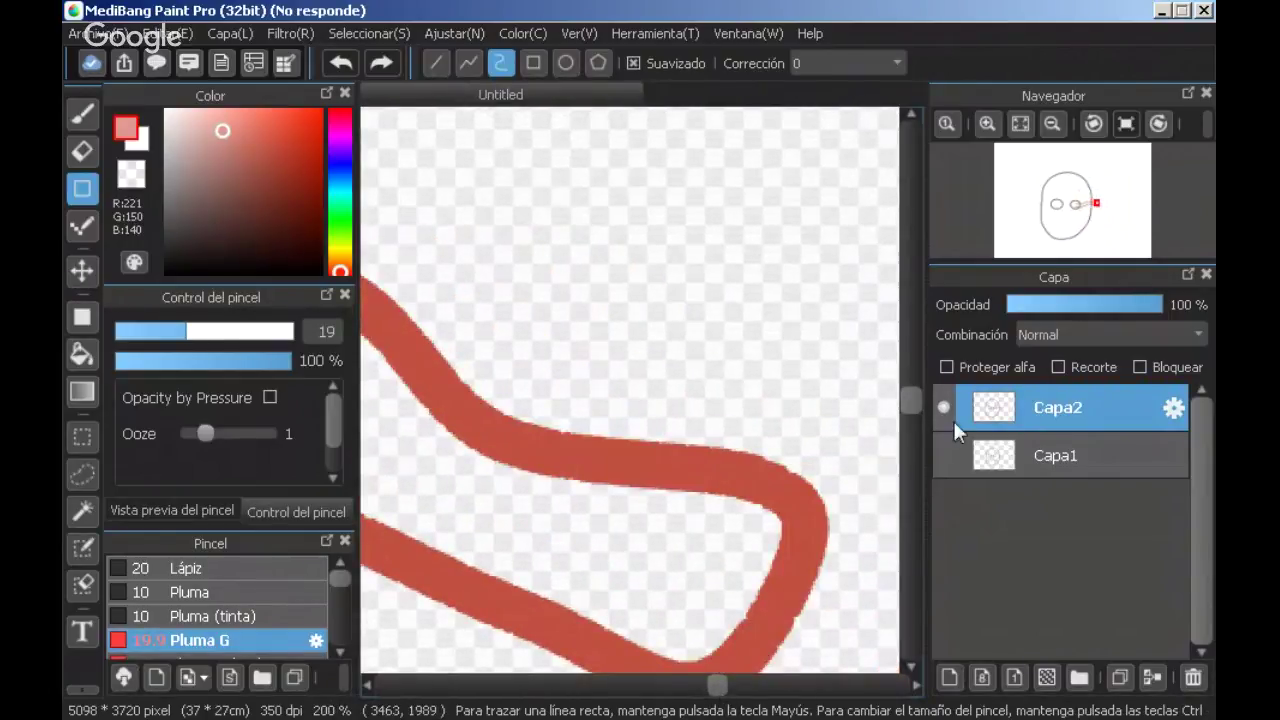
scroll(918, 392, "down", 3)
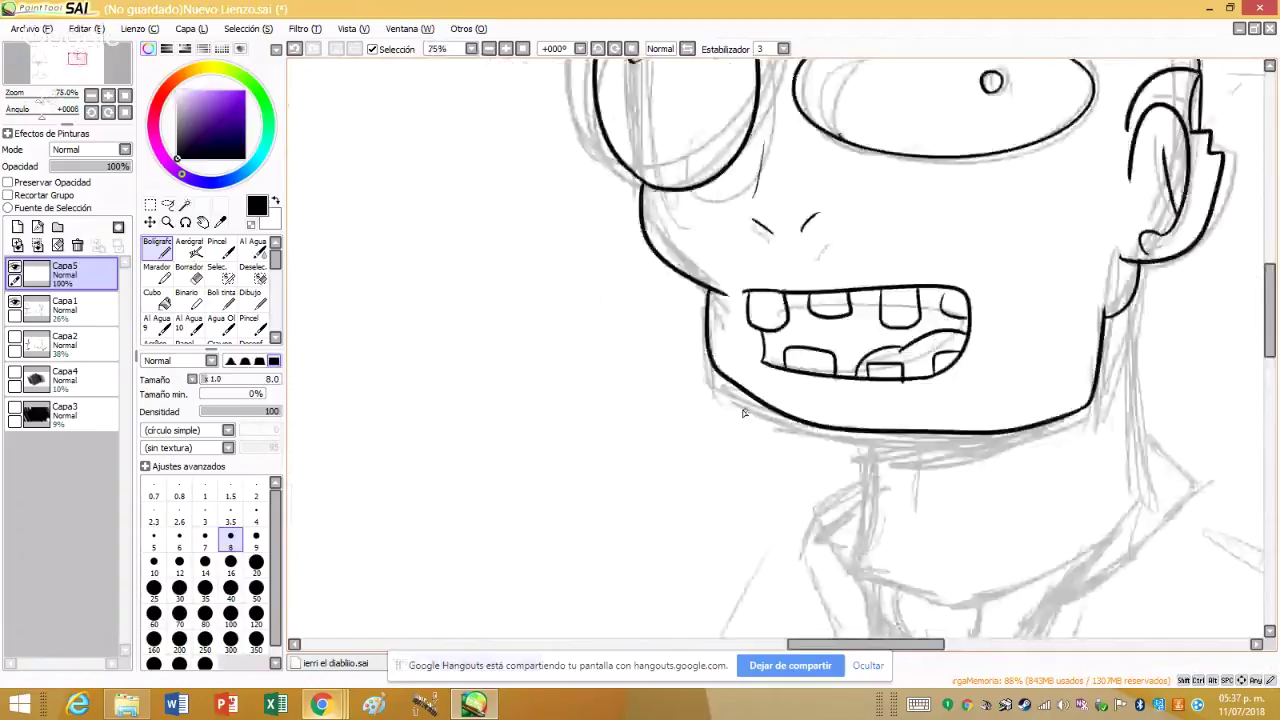
- In PaintTool SAI, ink the back of the neck from below the ear down toward the collar, redrawing the curve until it fits
scroll(1043, 451, "down", 2)
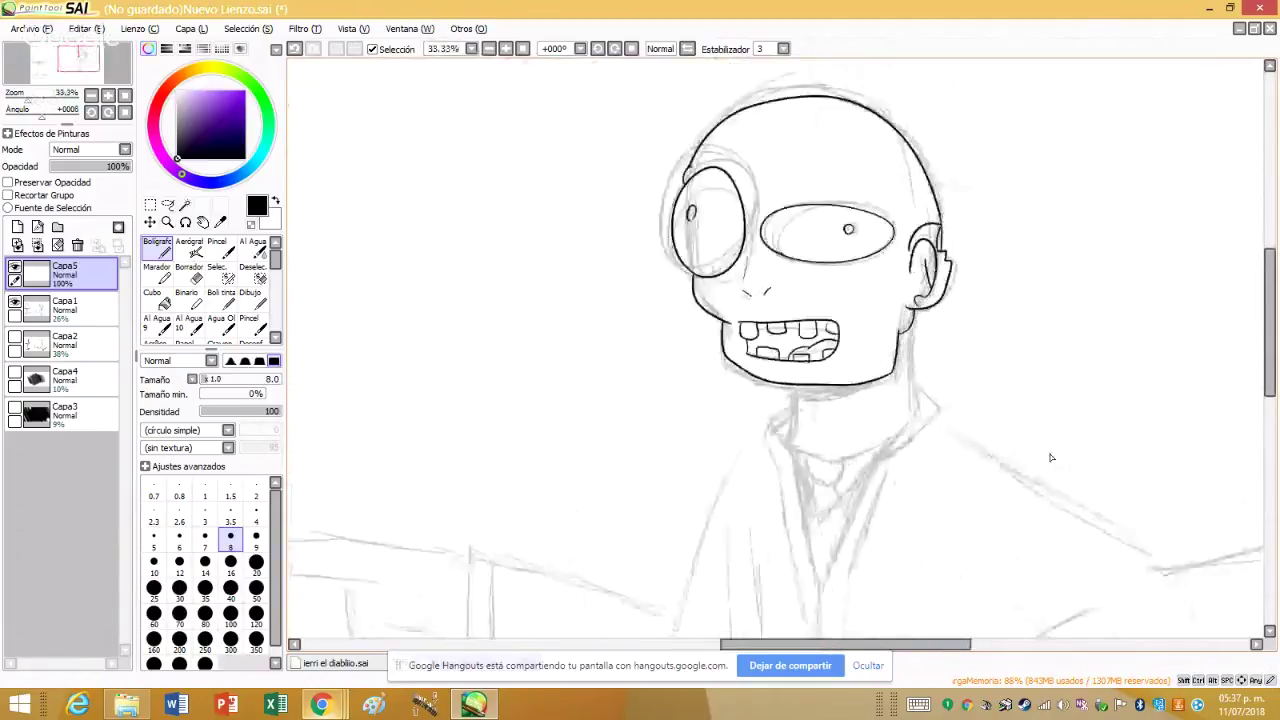
scroll(947, 435, "up", 3)
scroll(947, 435, "up", 2)
scroll(947, 435, "down", 1)
scroll(947, 435, "up", 2)
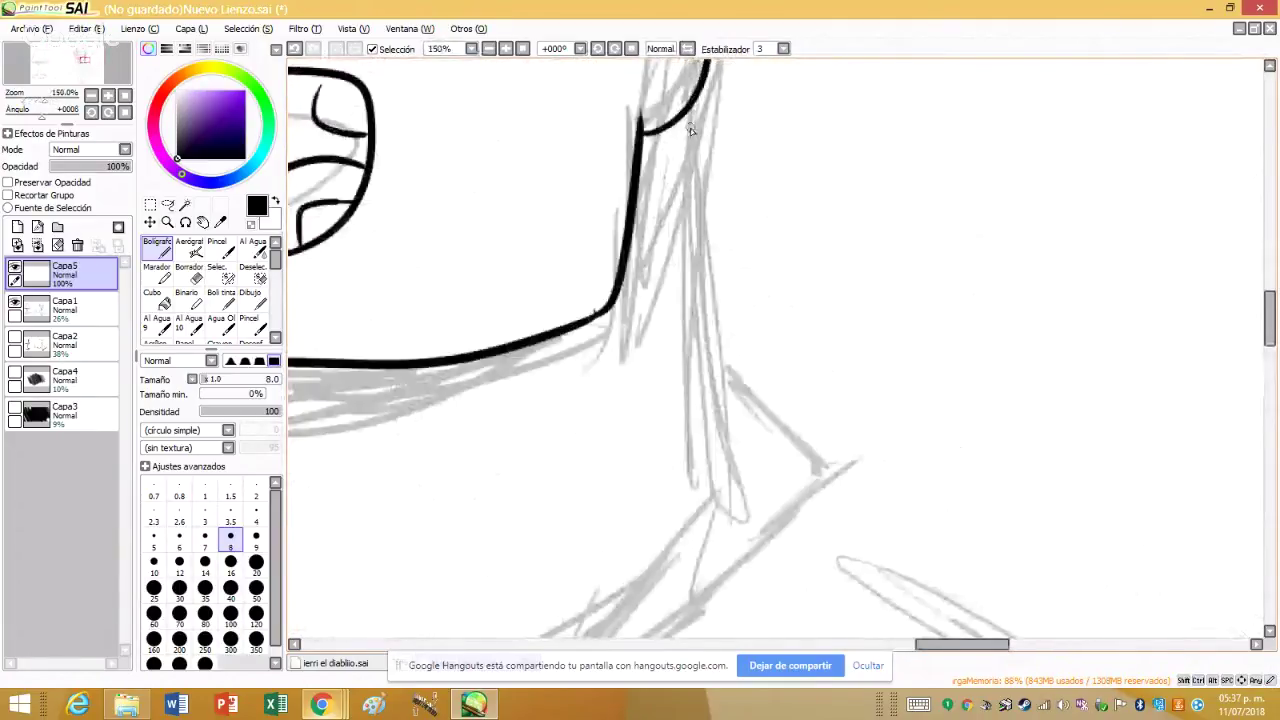
left_click_drag(692, 118, 731, 540)
scroll(733, 567, "up", 3)
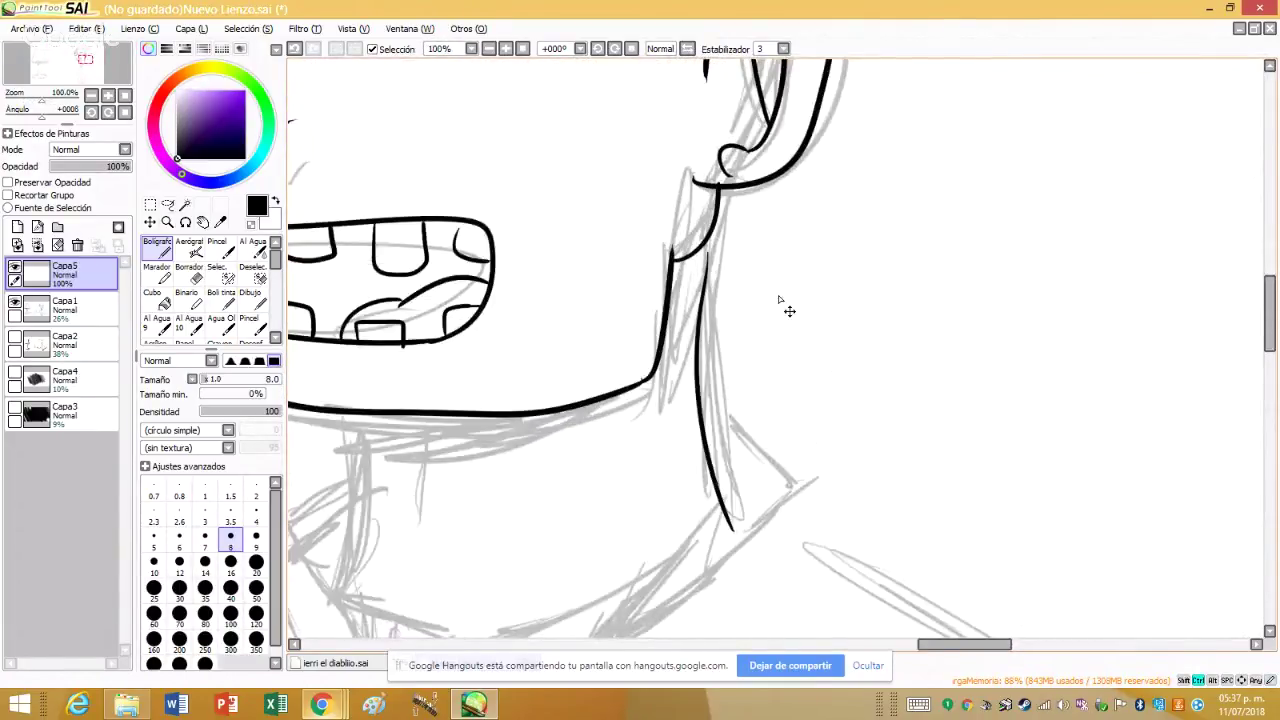
key("ctrl+z")
left_click_drag(651, 239, 716, 562)
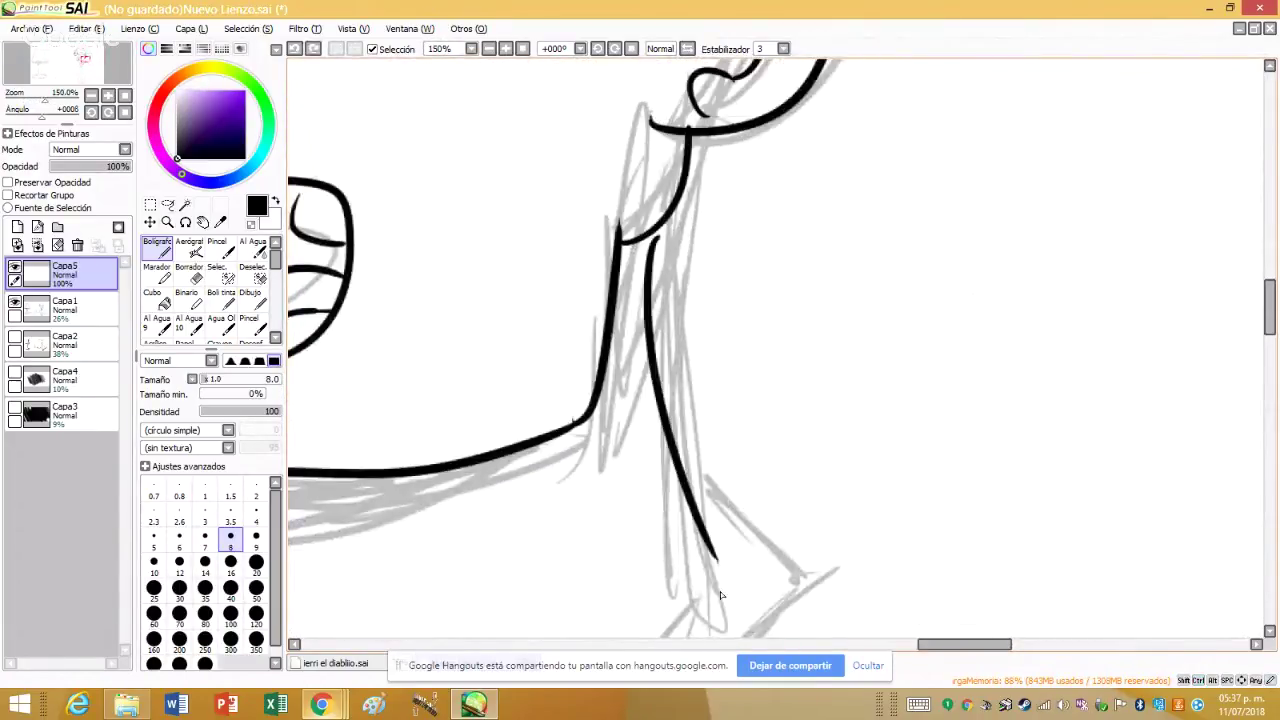
left_click(300, 50)
scroll(640, 225, "up", 1)
left_click_drag(640, 230, 606, 636)
scroll(607, 121, "down", 2)
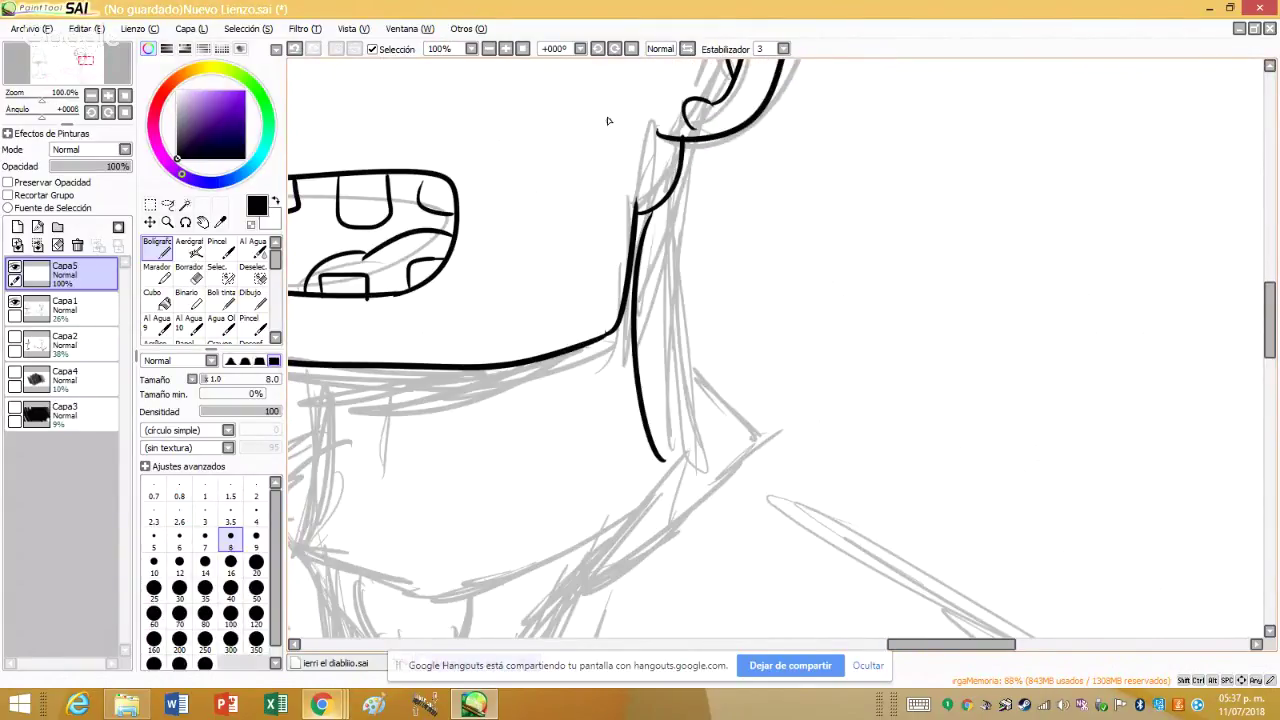
scroll(607, 121, "up", 1)
left_click(294, 49)
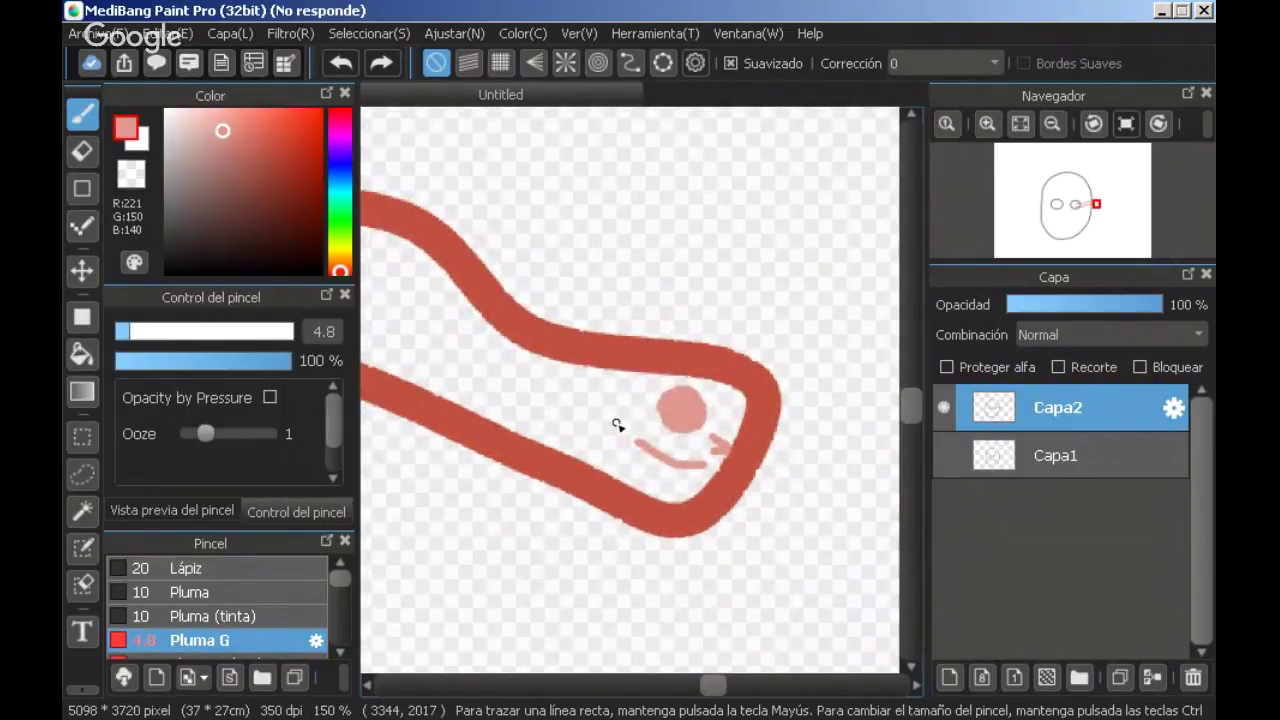
- In MediBang Paint Pro, draw a thin pink segment line across the red worm's body on Capa2 with Pluma G at 4.8
left_click_drag(581, 373, 571, 446)
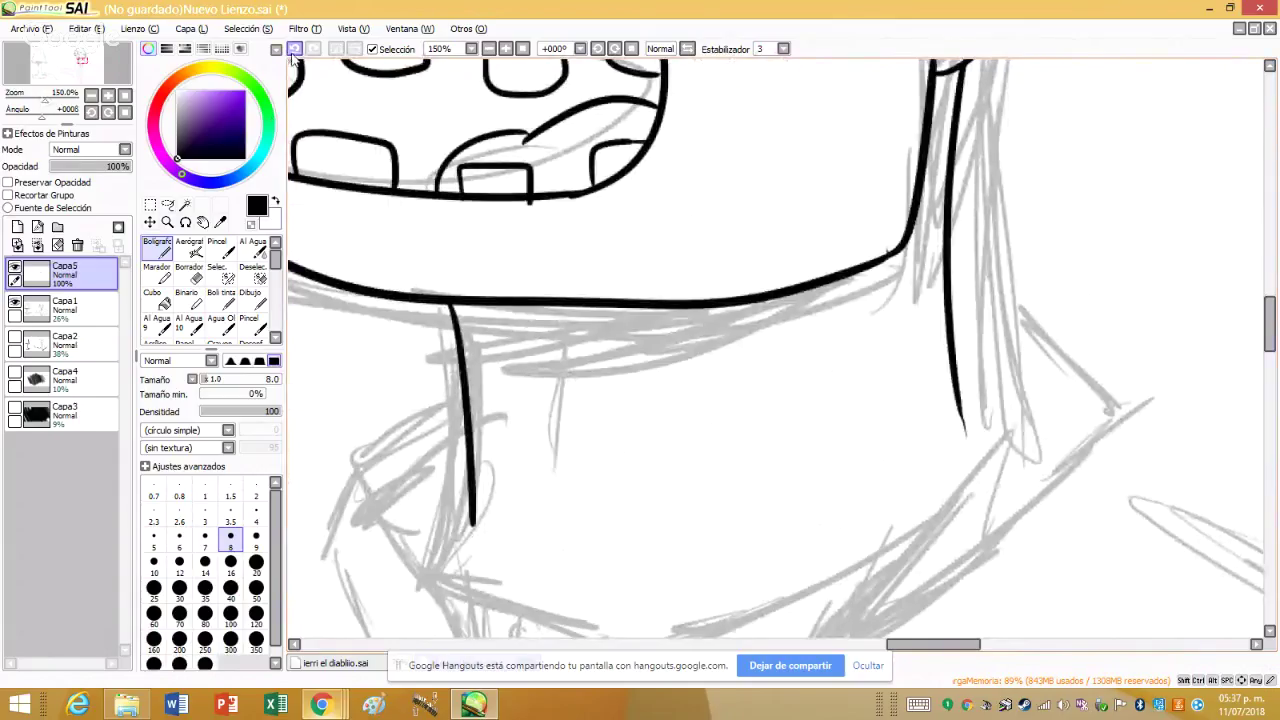
- In PaintTool SAI, undo the front neck line and ink it again from the jaw down toward the collar
left_click(294, 50)
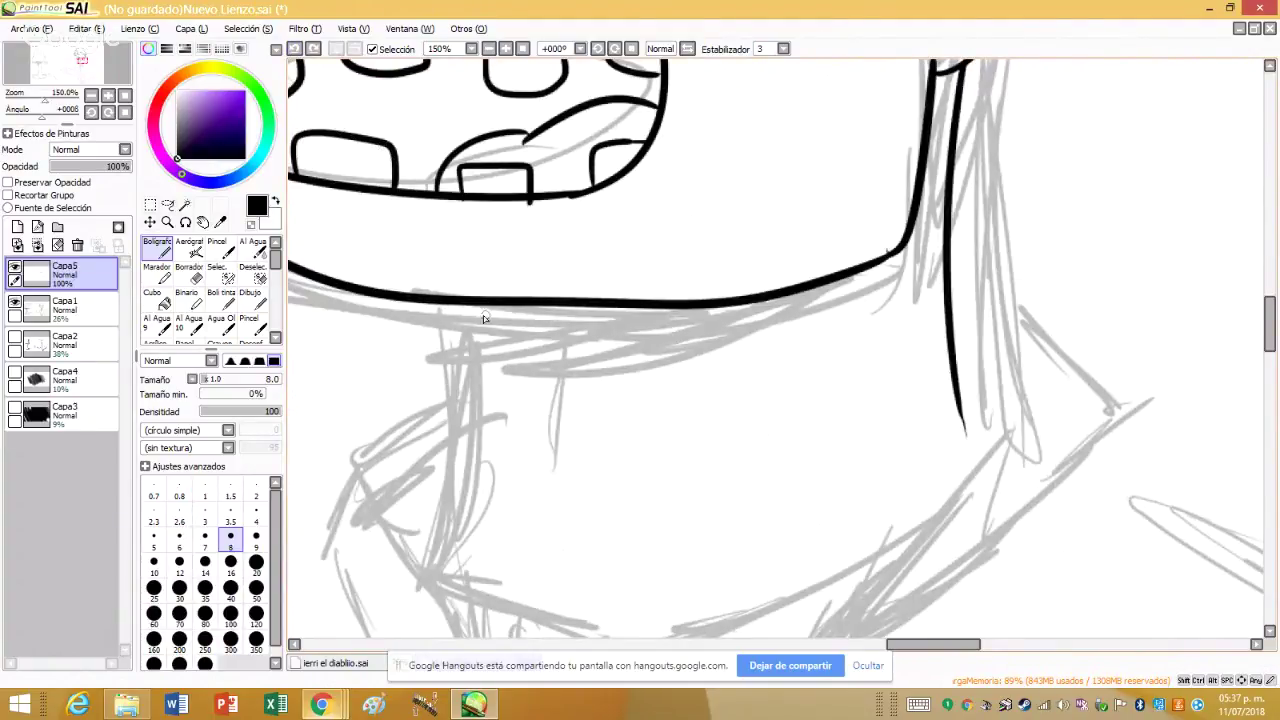
left_click_drag(460, 305, 438, 527)
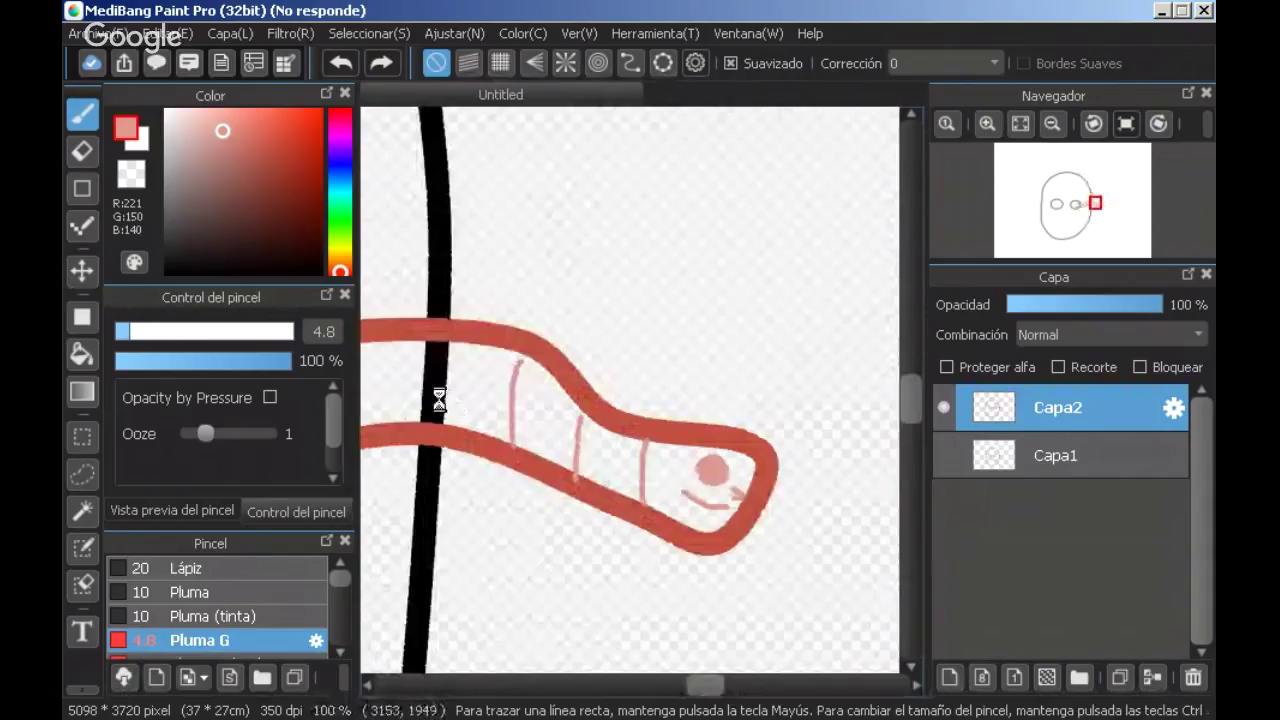
- In MediBang Paint Pro, erase the black head outline inside the red worm's body on Capa2 with the eraser at 5.5
left_click_drag(705, 685, 673, 685)
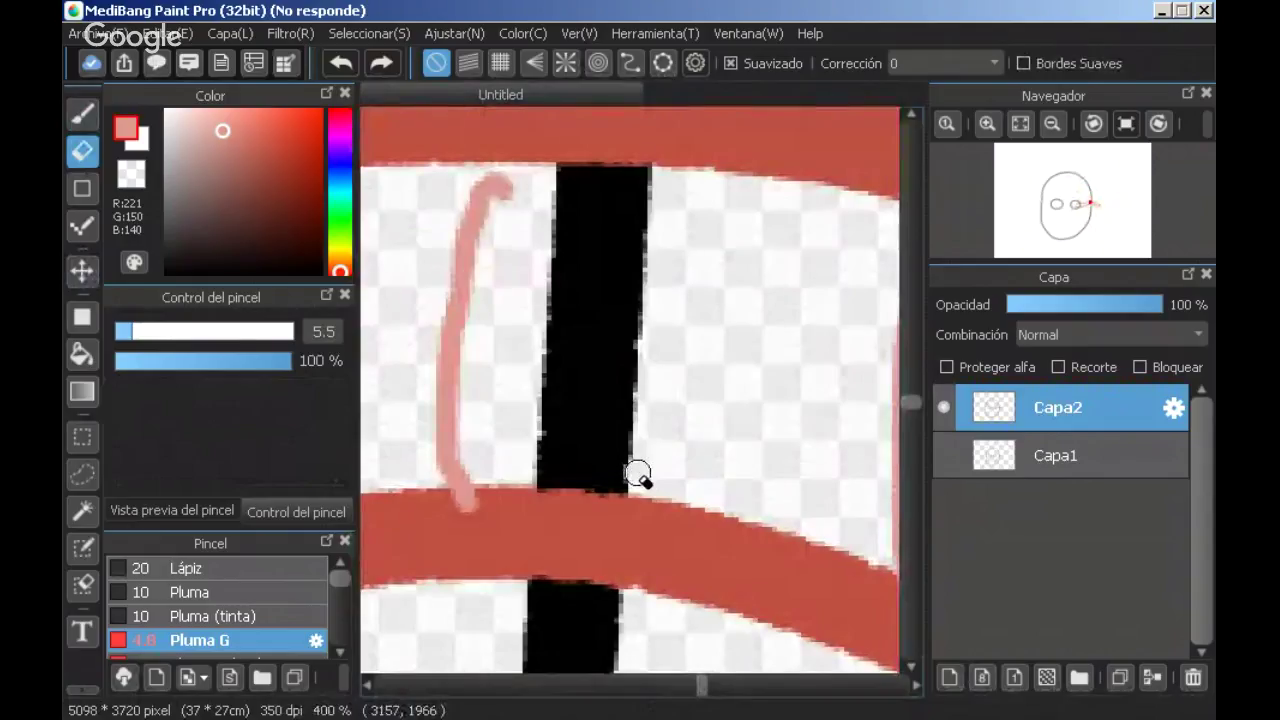
mouse_move(637, 474)
left_mouse_down()
mouse_move(536, 482)
mouse_move(531, 472)
mouse_move(631, 446)
mouse_move(561, 465)
mouse_move(534, 427)
mouse_move(621, 414)
mouse_move(578, 382)
mouse_move(623, 437)
mouse_move(605, 403)
mouse_move(558, 427)
mouse_move(592, 446)
mouse_move(548, 413)
mouse_move(625, 380)
mouse_move(592, 323)
mouse_move(589, 392)
mouse_move(623, 305)
mouse_move(600, 397)
mouse_move(645, 334)
mouse_move(599, 376)
mouse_move(619, 340)
mouse_move(570, 298)
mouse_move(554, 340)
mouse_move(613, 277)
mouse_move(647, 270)
mouse_move(595, 295)
mouse_move(642, 279)
mouse_move(652, 255)
mouse_move(641, 246)
mouse_move(560, 280)
mouse_move(550, 267)
mouse_move(563, 250)
mouse_move(642, 231)
mouse_move(572, 220)
mouse_move(592, 202)
mouse_move(639, 200)
mouse_move(648, 184)
mouse_move(566, 181)
mouse_move(568, 235)
mouse_move(647, 213)
mouse_move(608, 212)
mouse_move(559, 178)
mouse_move(648, 178)
mouse_move(566, 314)
left_mouse_up()
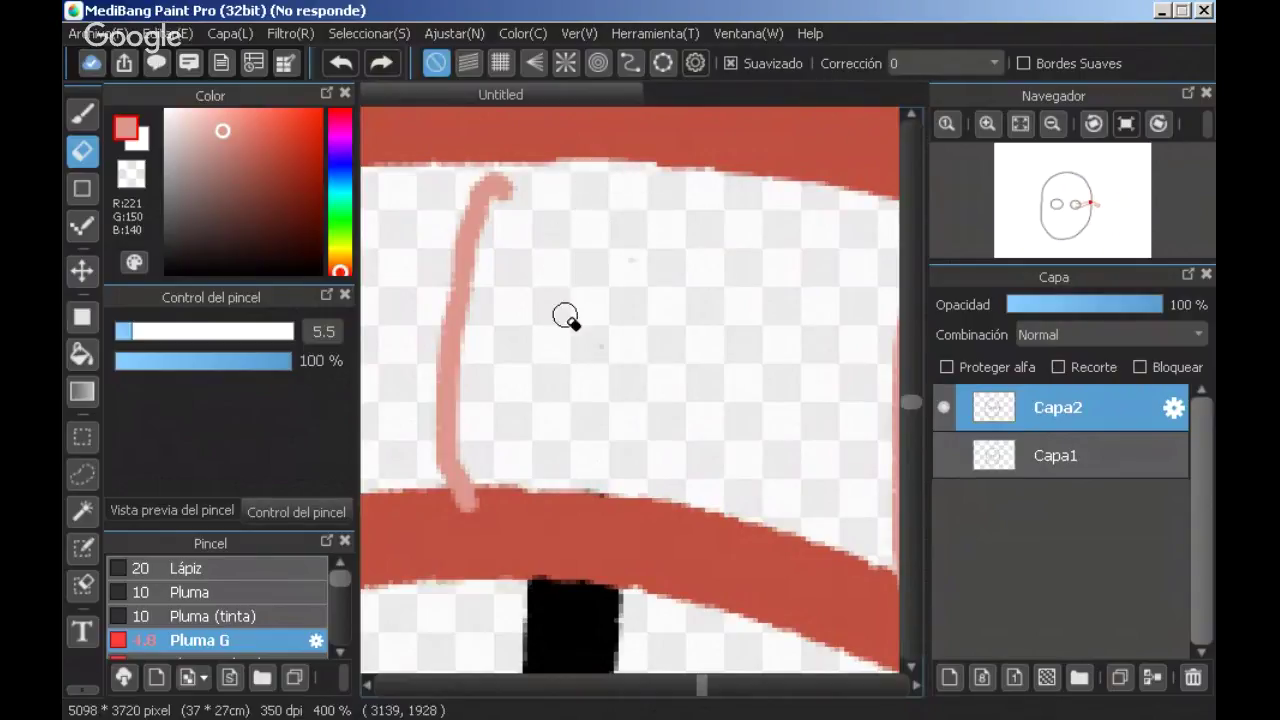
scroll(589, 340, "down", 3)
scroll(589, 340, "down", 4)
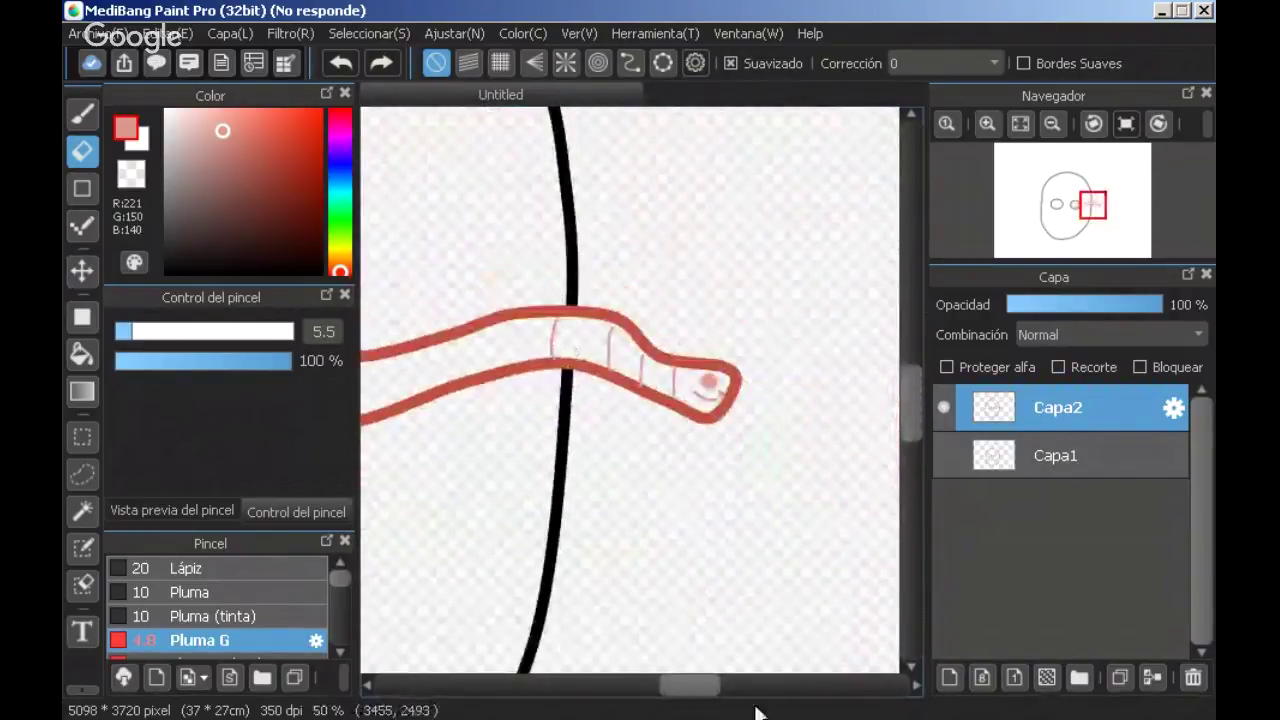
mouse_move(694, 688)
left_mouse_down()
mouse_move(660, 688)
mouse_move(682, 688)
left_mouse_up()
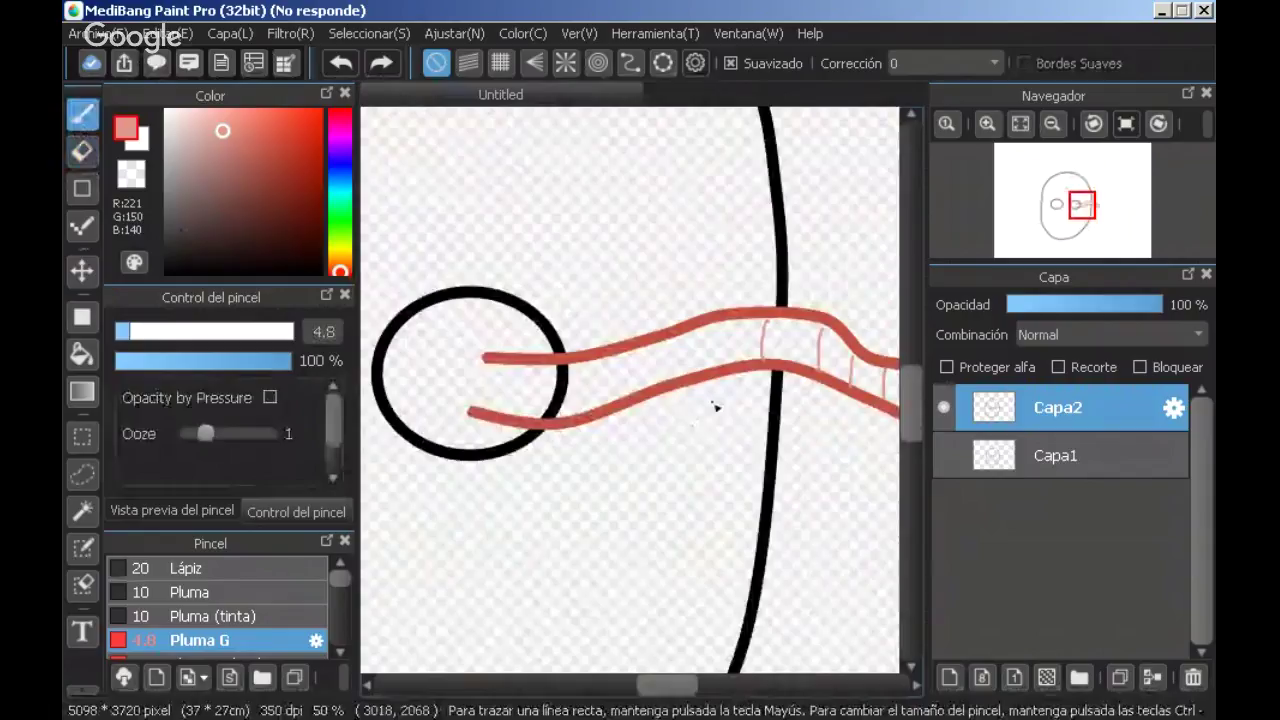
- In PaintTool SAI, ink the right edge of the shirt opening from the collar down across the left edge, redrawing the stroke until it fits
scroll(735, 355, "up", 2)
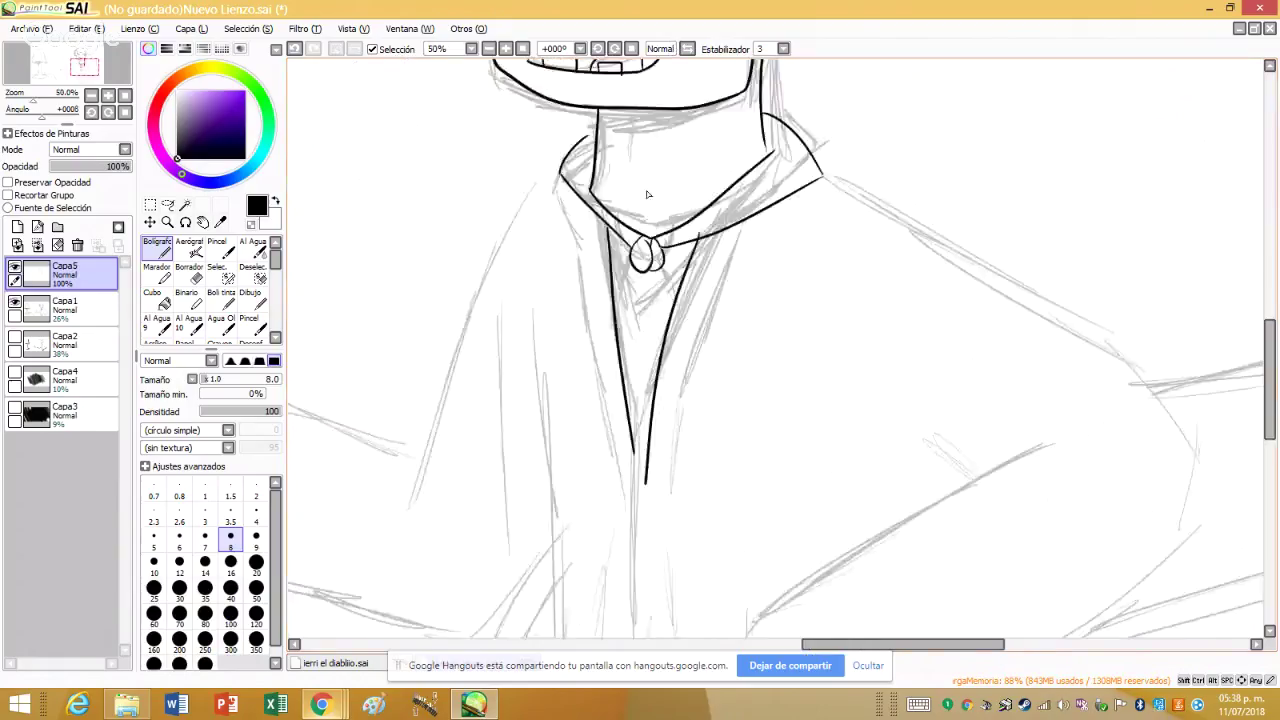
scroll(658, 262, "up", 1)
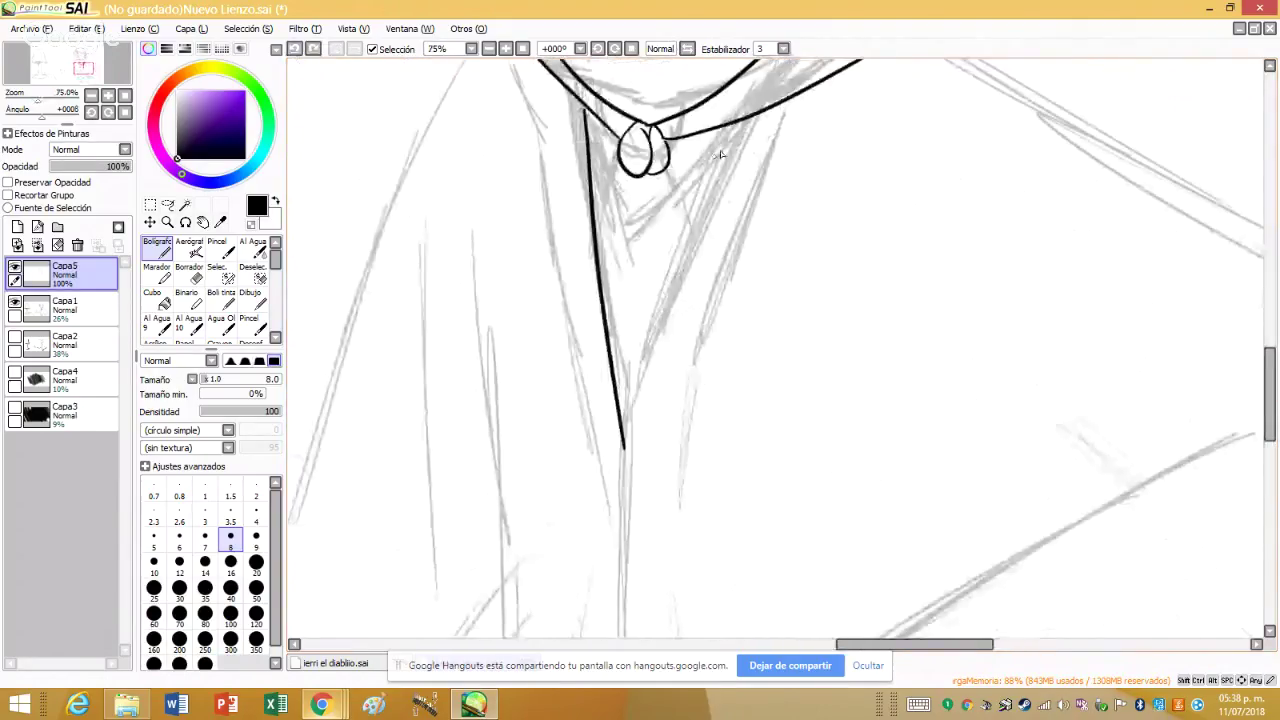
left_click_drag(725, 130, 582, 578)
left_click_drag(578, 629, 577, 638)
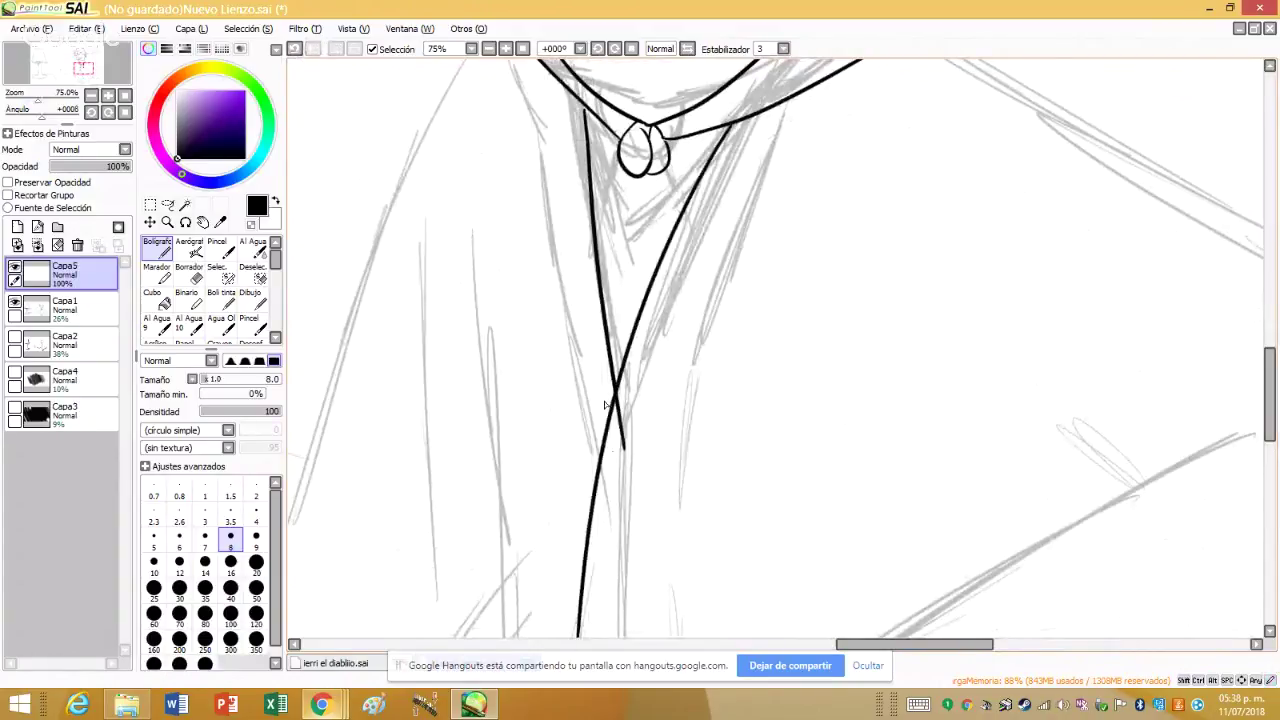
left_click(295, 49)
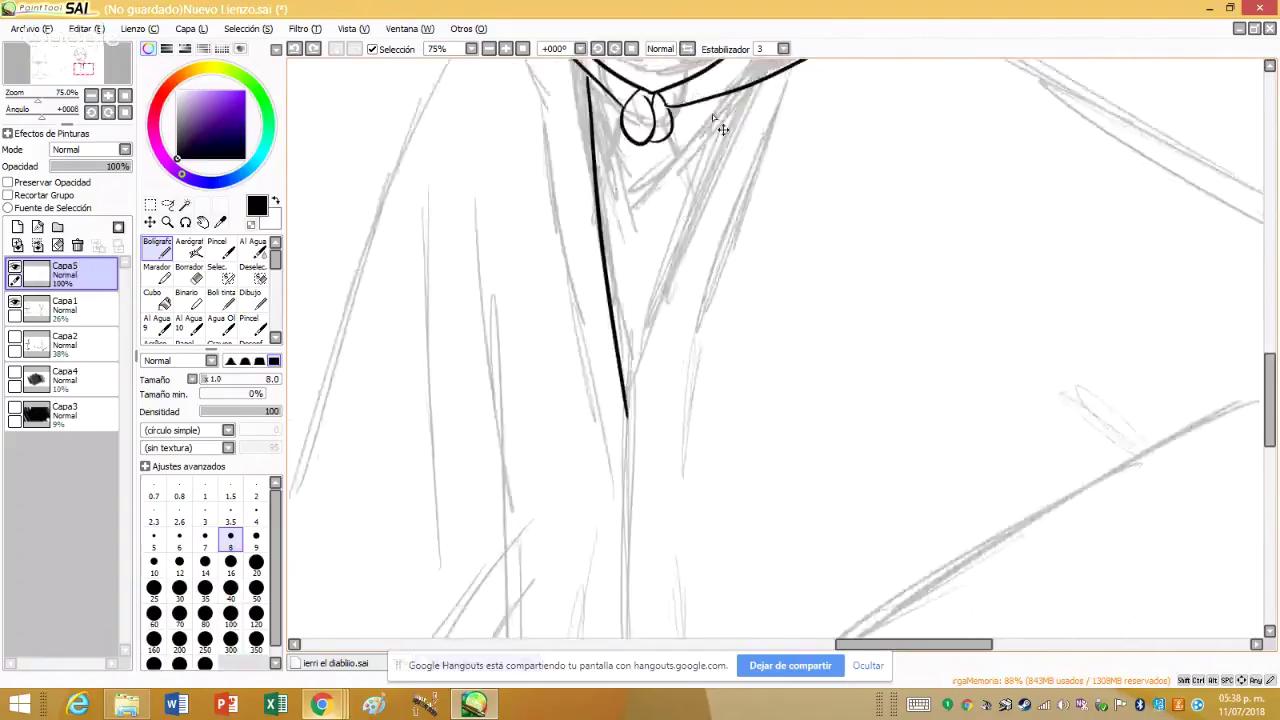
scroll(700, 260, "up", 1)
left_click_drag(738, 82, 576, 636)
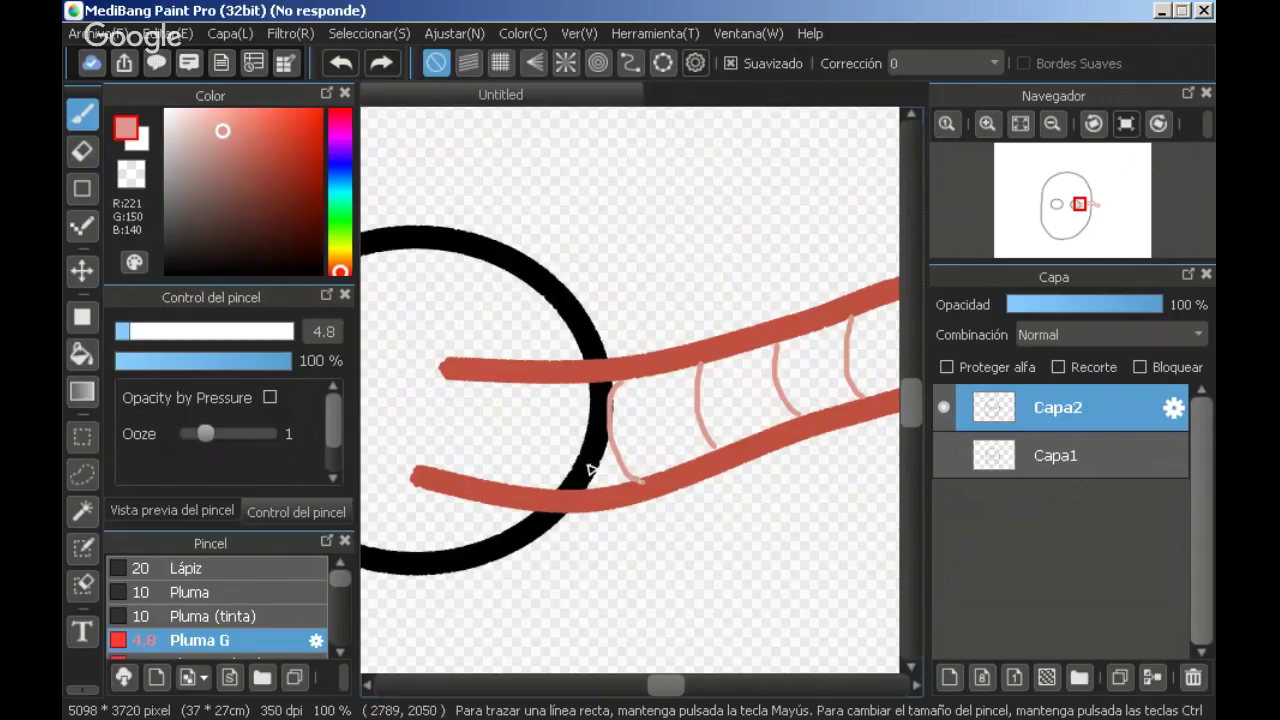
left_click(82, 151)
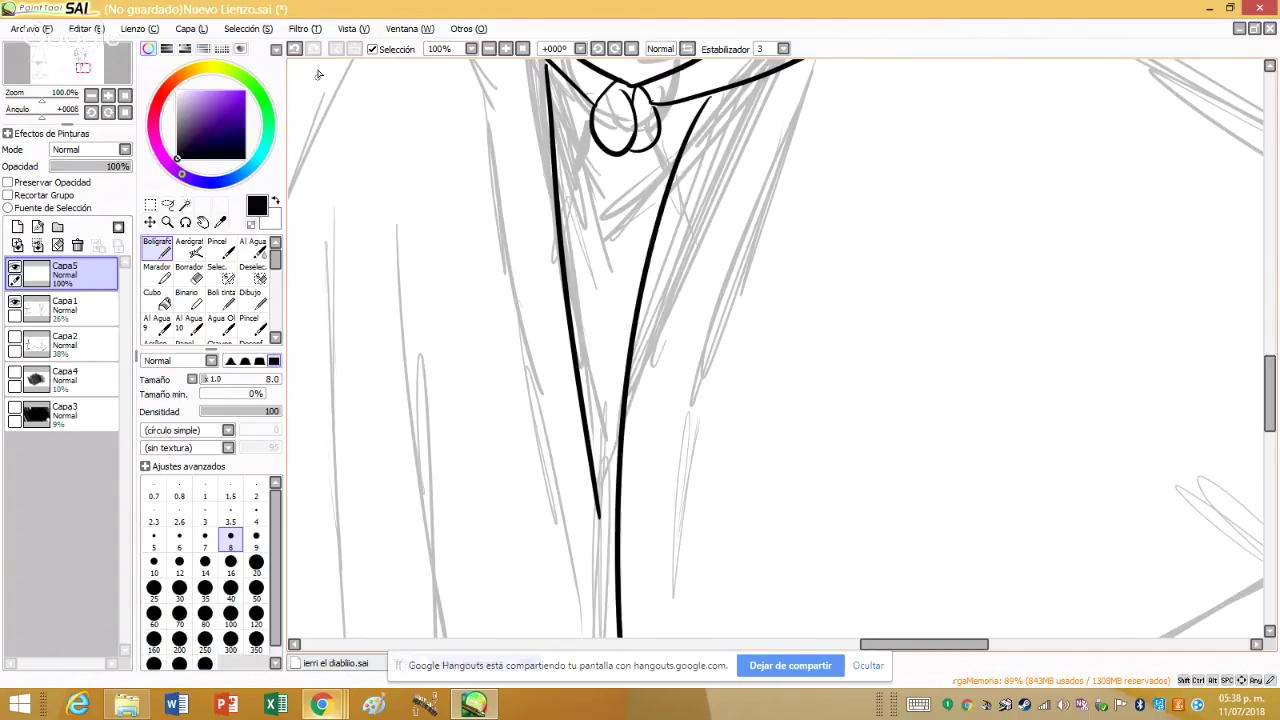
key("ctrl+z")
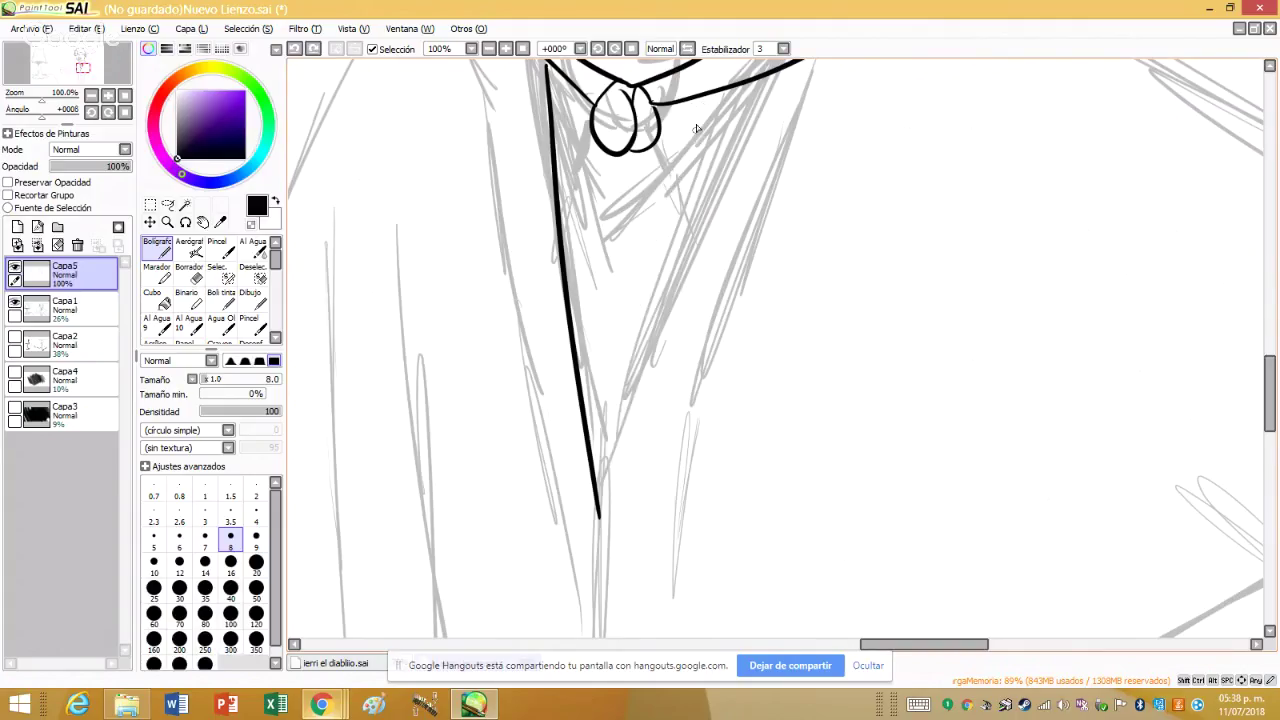
key("ctrl+y")
scroll(605, 250, "down", 2)
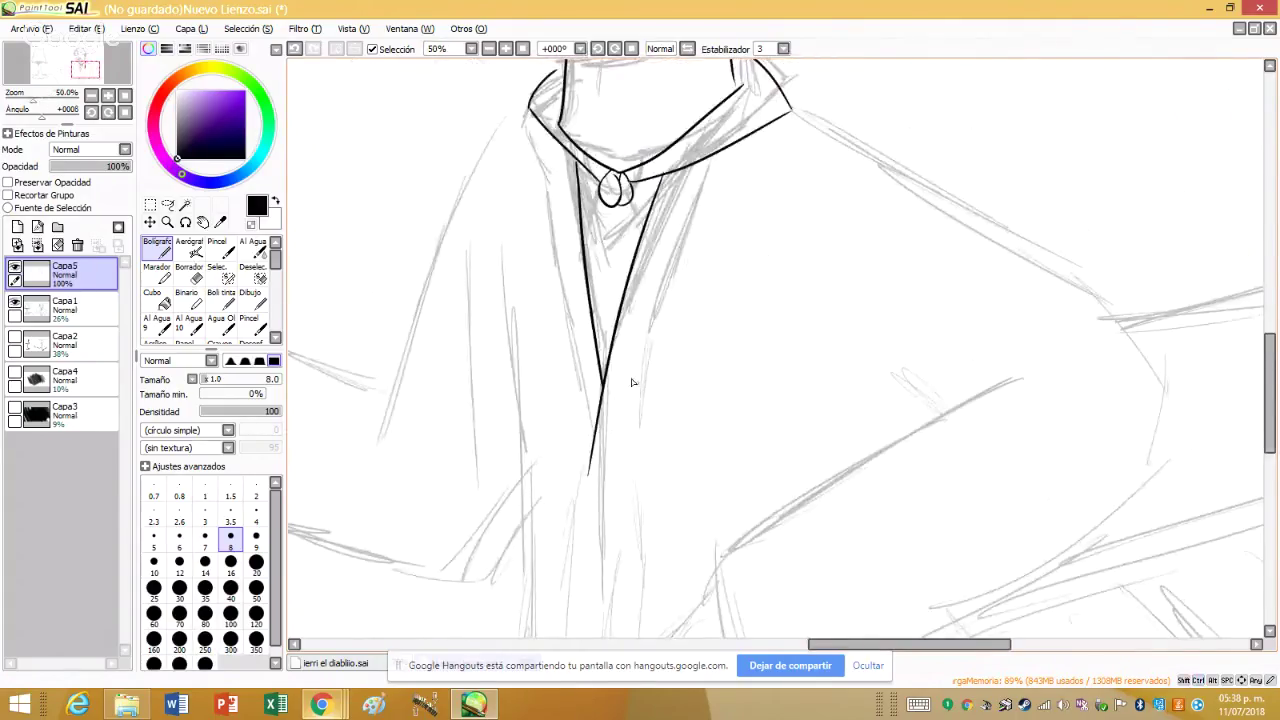
- Ink the two sides of the tie spreading down from the knot to the edges of the shirt opening
scroll(585, 142, "up", 4)
left_click_drag(590, 207, 476, 524)
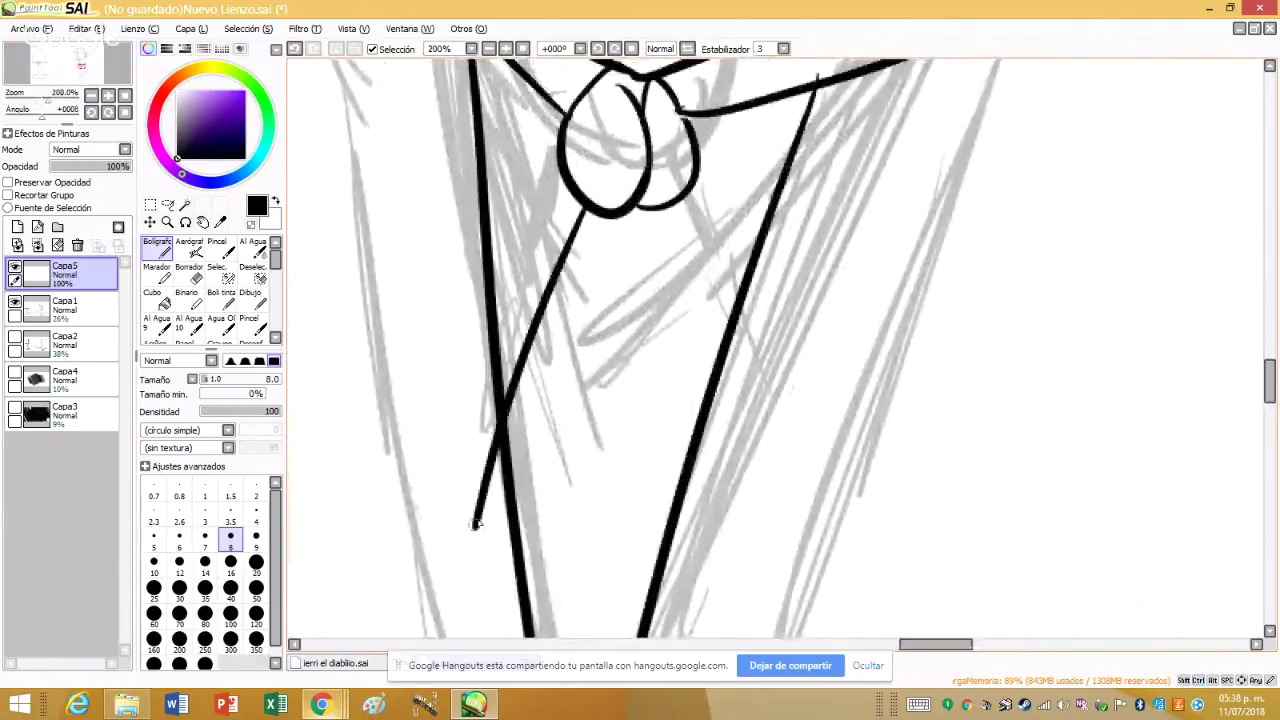
left_click_drag(669, 208, 703, 430)
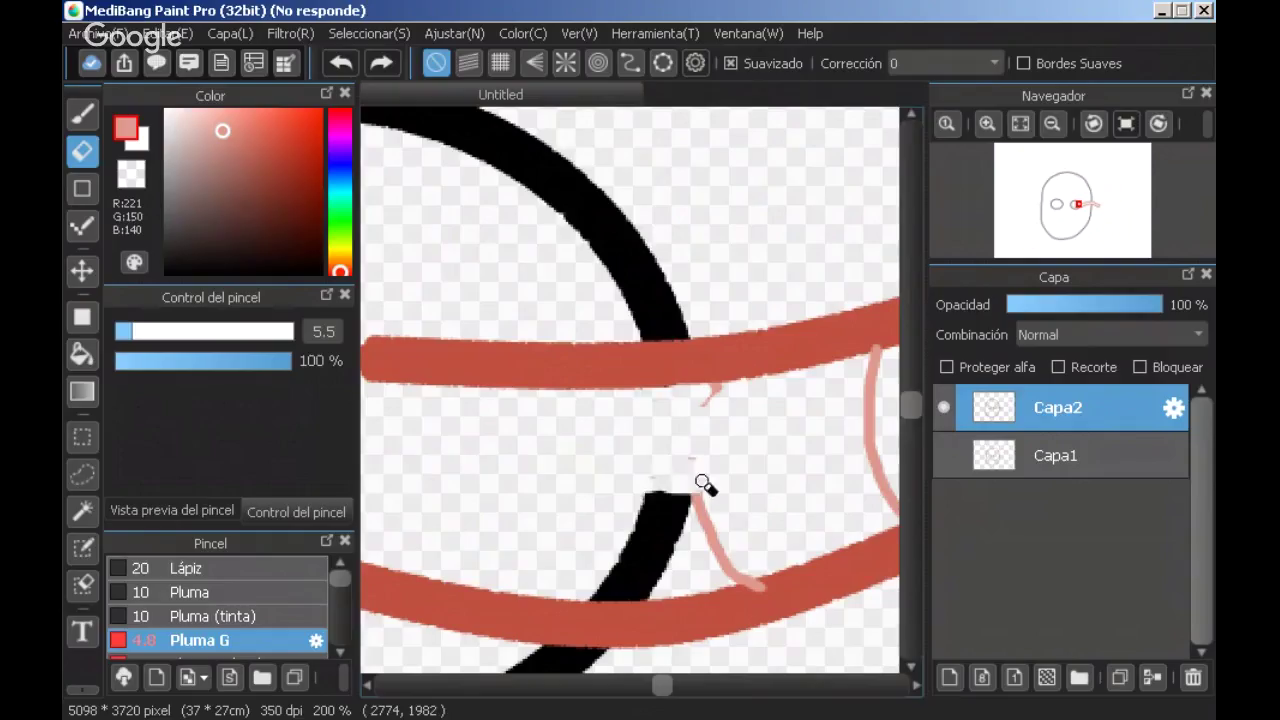
- In MediBang Paint Pro, erase the black eye outline inside the red worm's body on Capa2 with the eraser at 5.5
left_click_drag(694, 462, 680, 491)
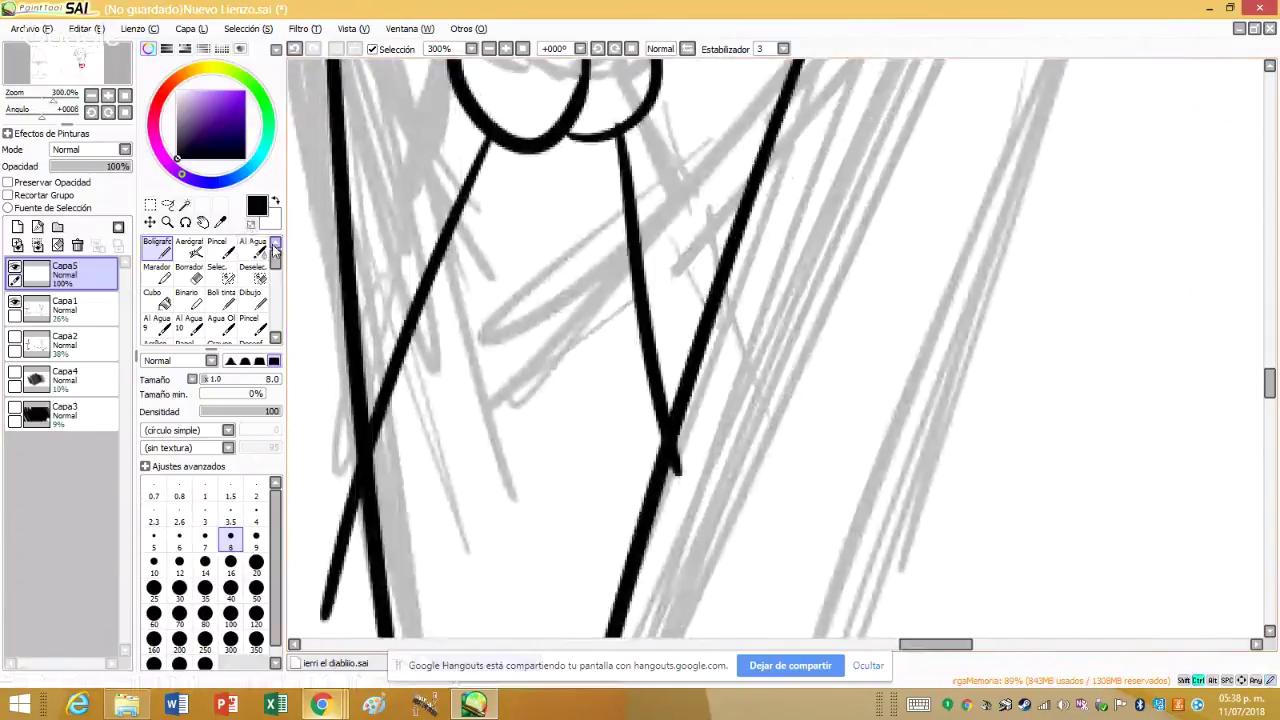
key("ctrl+plus")
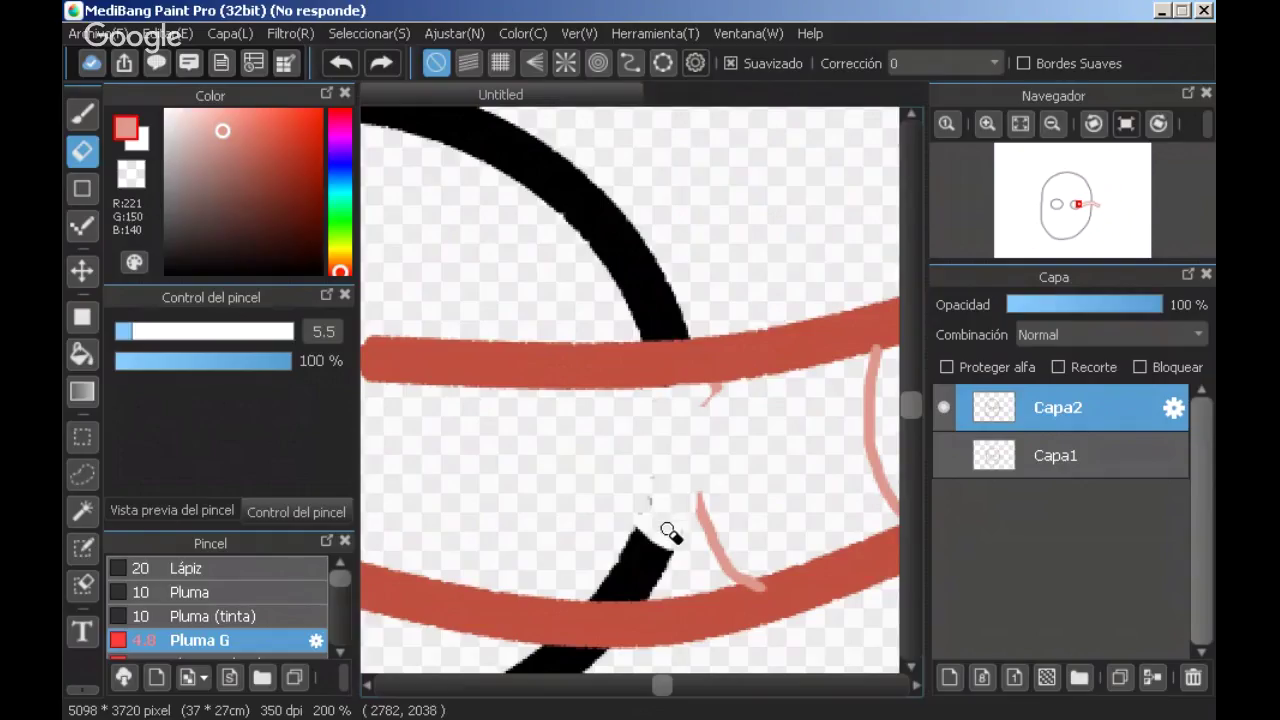
scroll(669, 534, "up", 2)
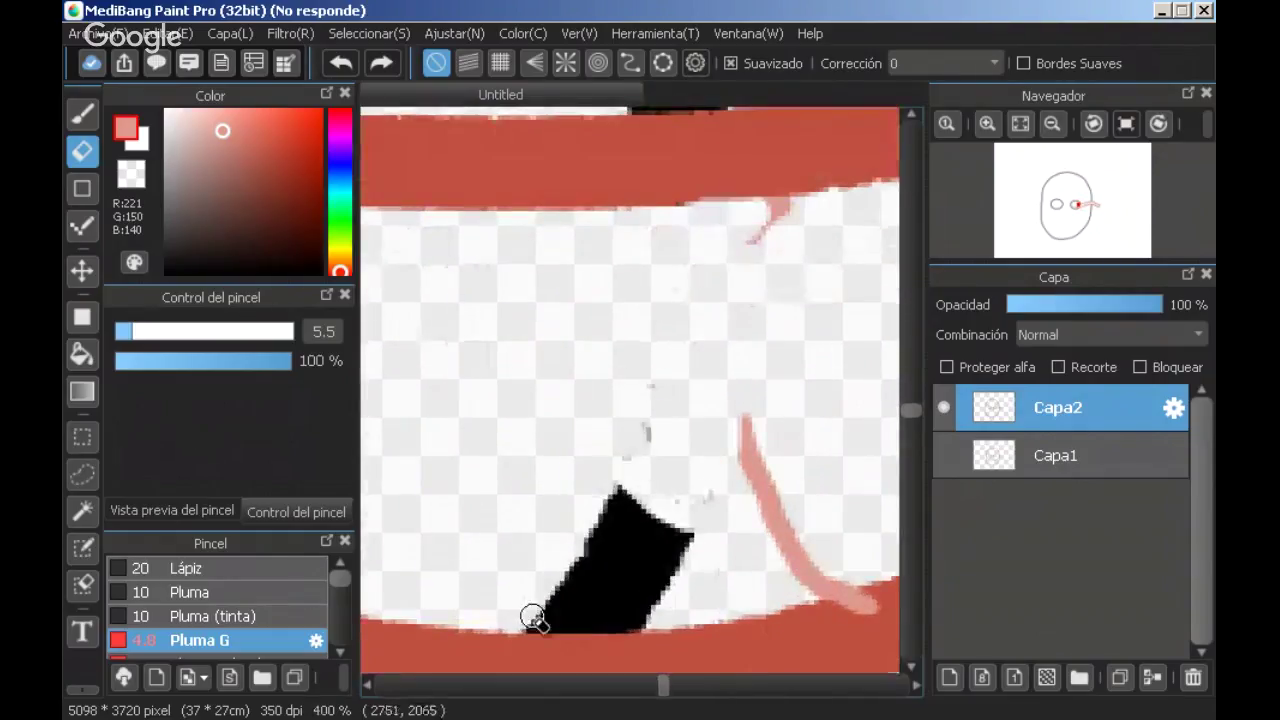
mouse_move(534, 620)
left_mouse_down()
mouse_move(663, 582)
mouse_move(654, 620)
left_mouse_up()
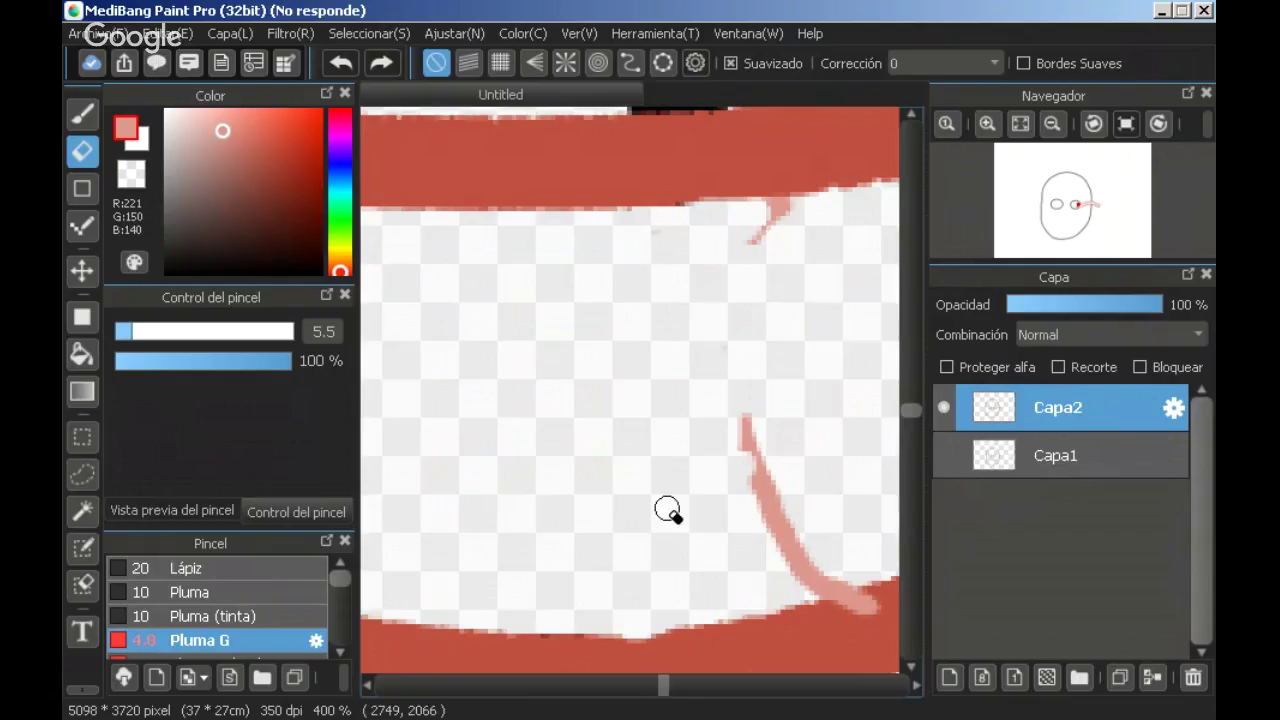
- In PaintTool SAI, ink short fold lines on the tie and rework the lines inside its knot
left_click_drag(487, 437, 565, 553)
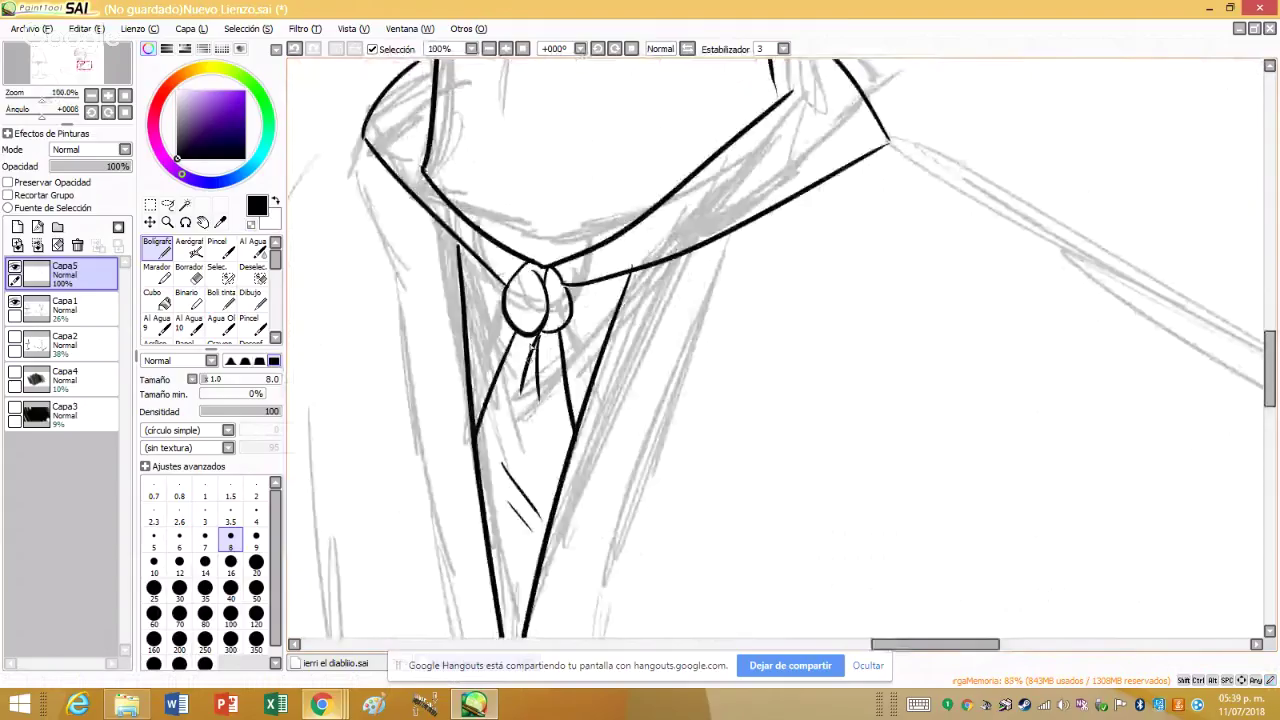
scroll(583, 249, "up", 1)
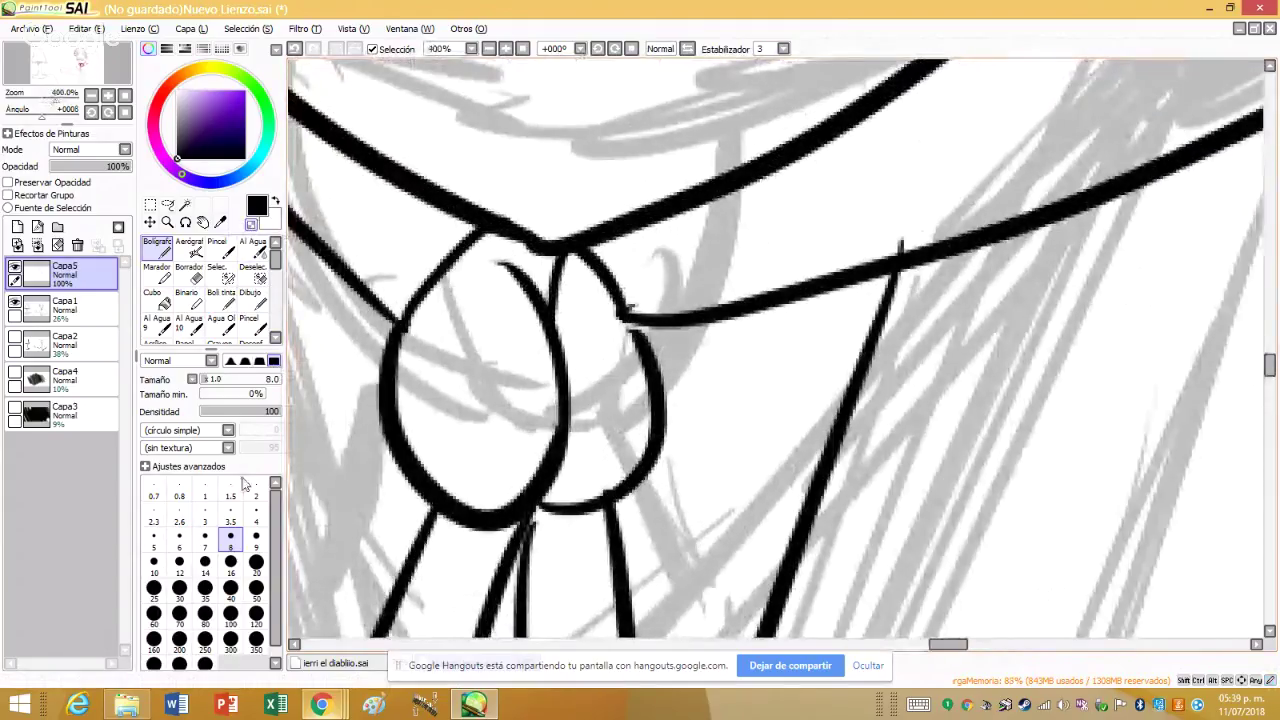
left_click(256, 588)
mouse_move(459, 389)
left_mouse_down()
mouse_move(536, 419)
mouse_move(518, 333)
left_mouse_up()
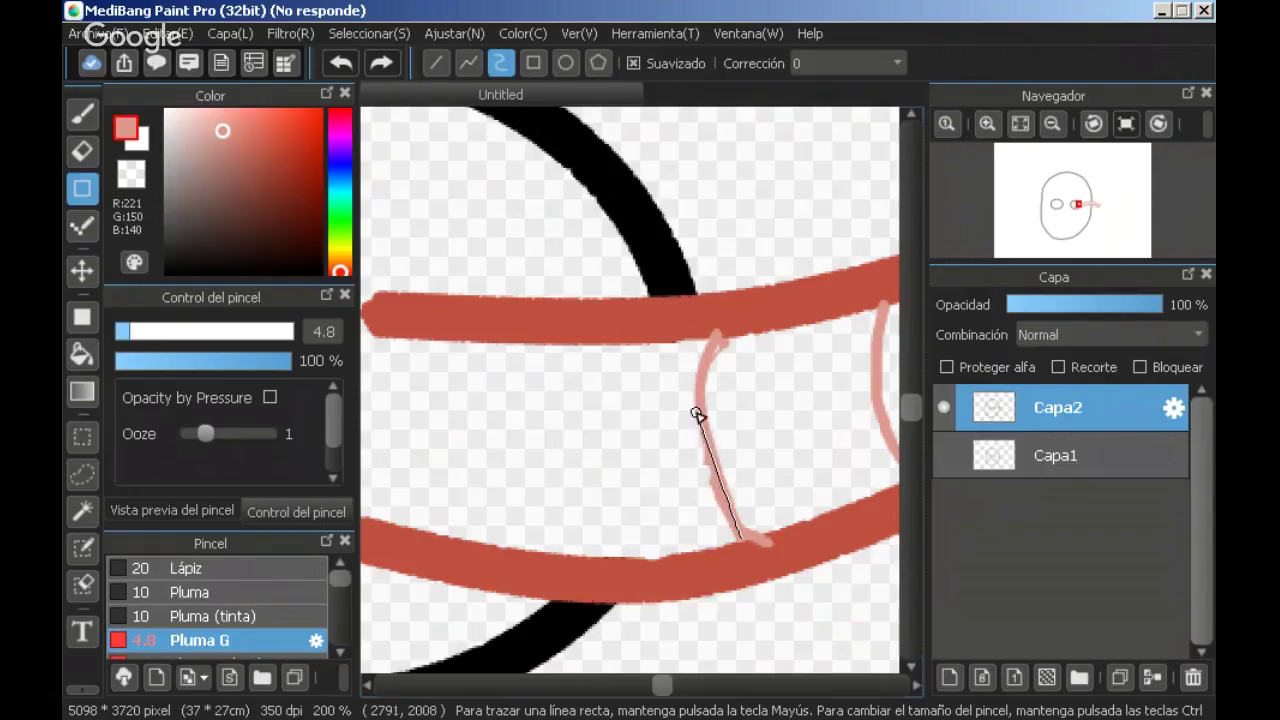
- In MediBang Paint Pro, restore the pink segment line nearest the eye with a Pluma G curve at 4.8 and select the eraser
mouse_move(697, 412)
left_mouse_down()
mouse_move(709, 463)
mouse_move(704, 393)
left_mouse_up()
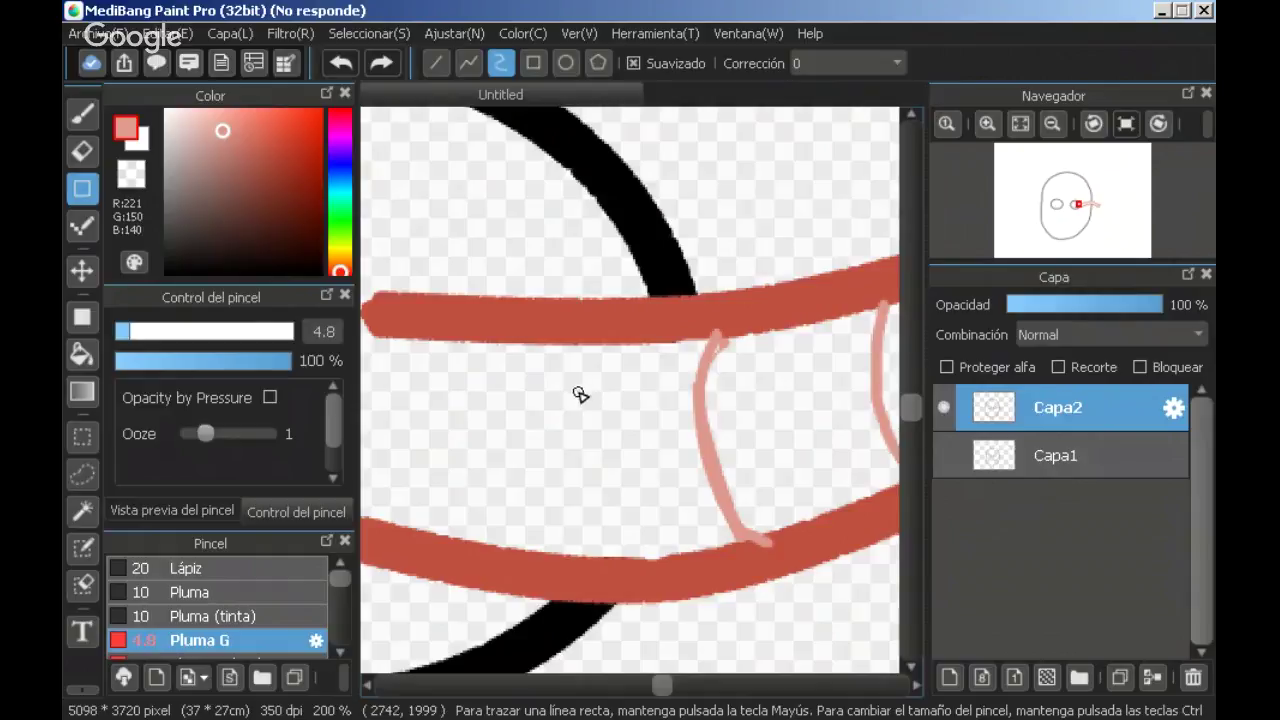
left_click(80, 151)
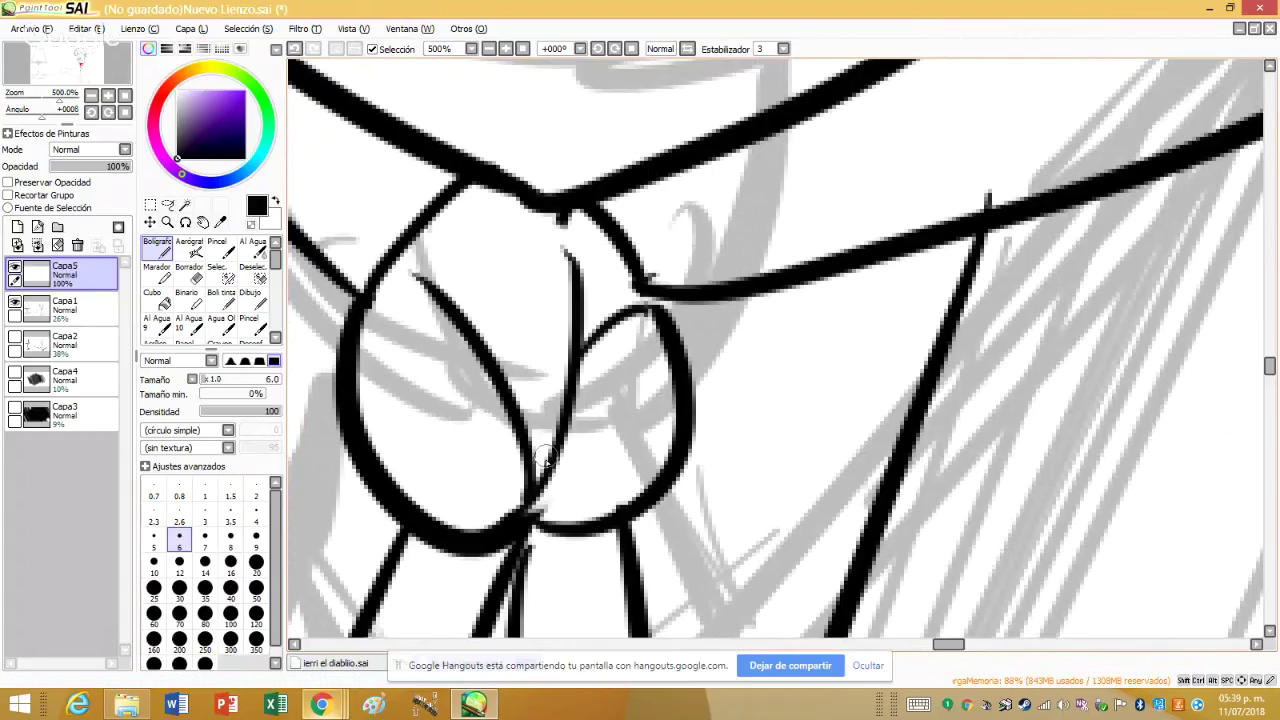
- In PaintTool SAI, ink a thin fold line up the middle of the tie knot with the pen at size 6
left_click_drag(545, 457, 507, 290)
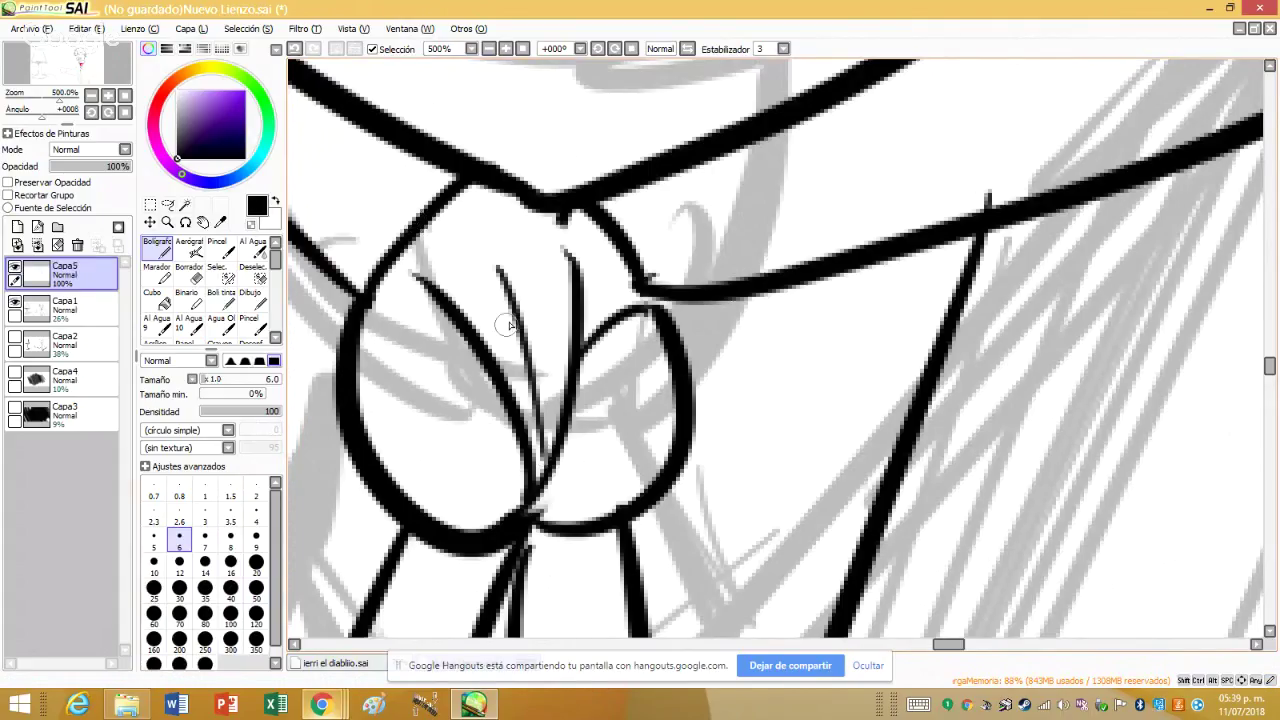
scroll(484, 210, "down", 1)
scroll(484, 210, "down", 7)
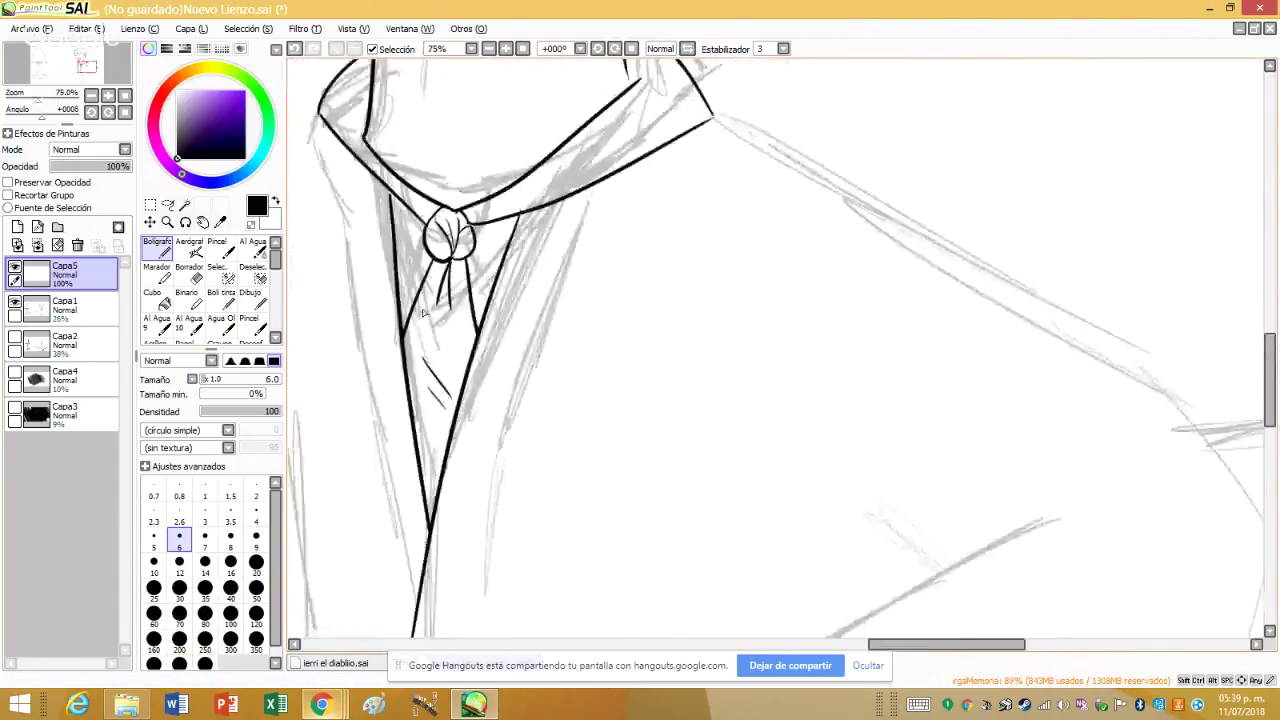
- Set the pen size to 9 and ink the lower end of the shirt opening line, bending it down to the right
key("bracketright")
key("bracketright")
key("bracketright")
scroll(504, 457, "up", 5)
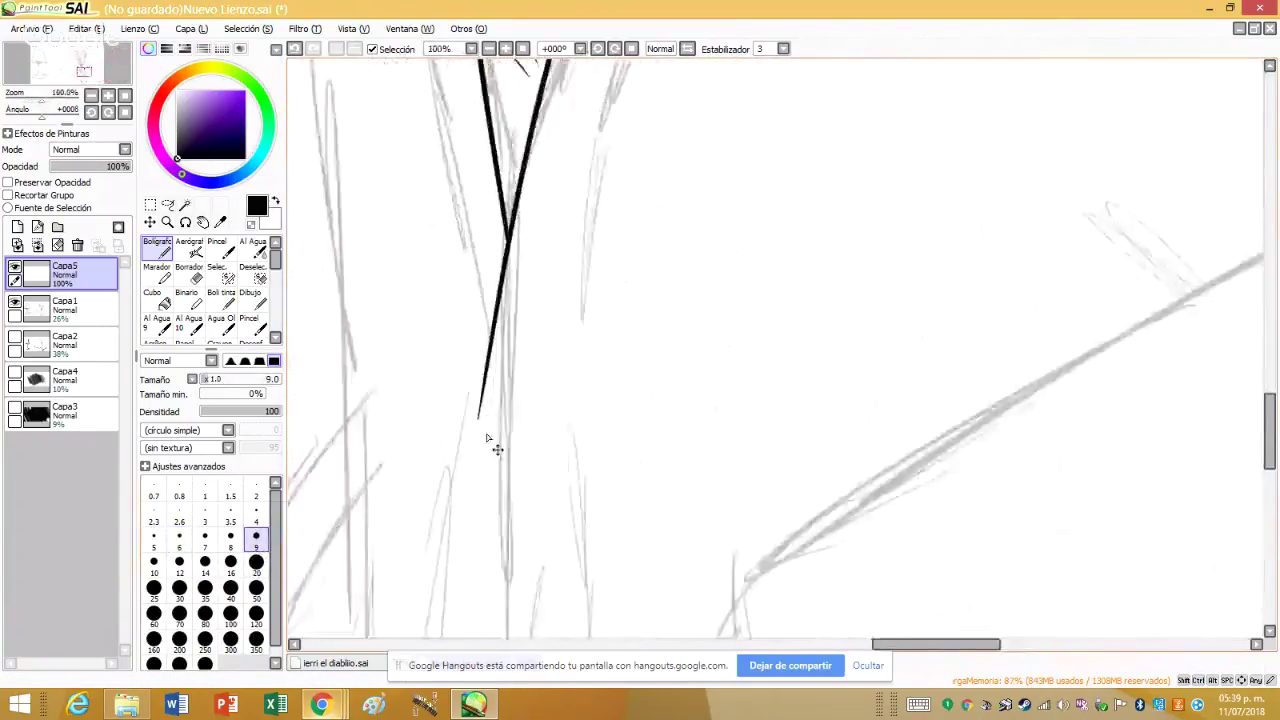
left_click(293, 49)
left_click_drag(480, 340, 614, 629)
scroll(455, 281, "up", 1)
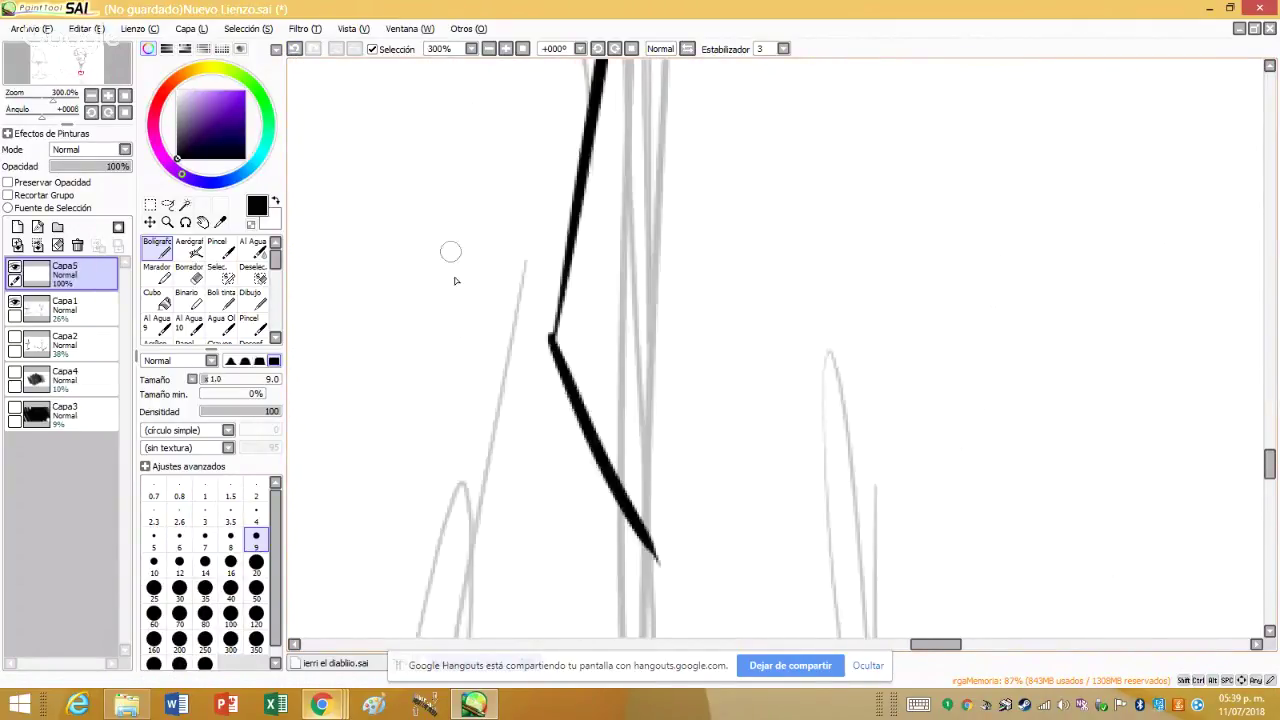
scroll(455, 281, "up", 1)
scroll(523, 263, "down", 1)
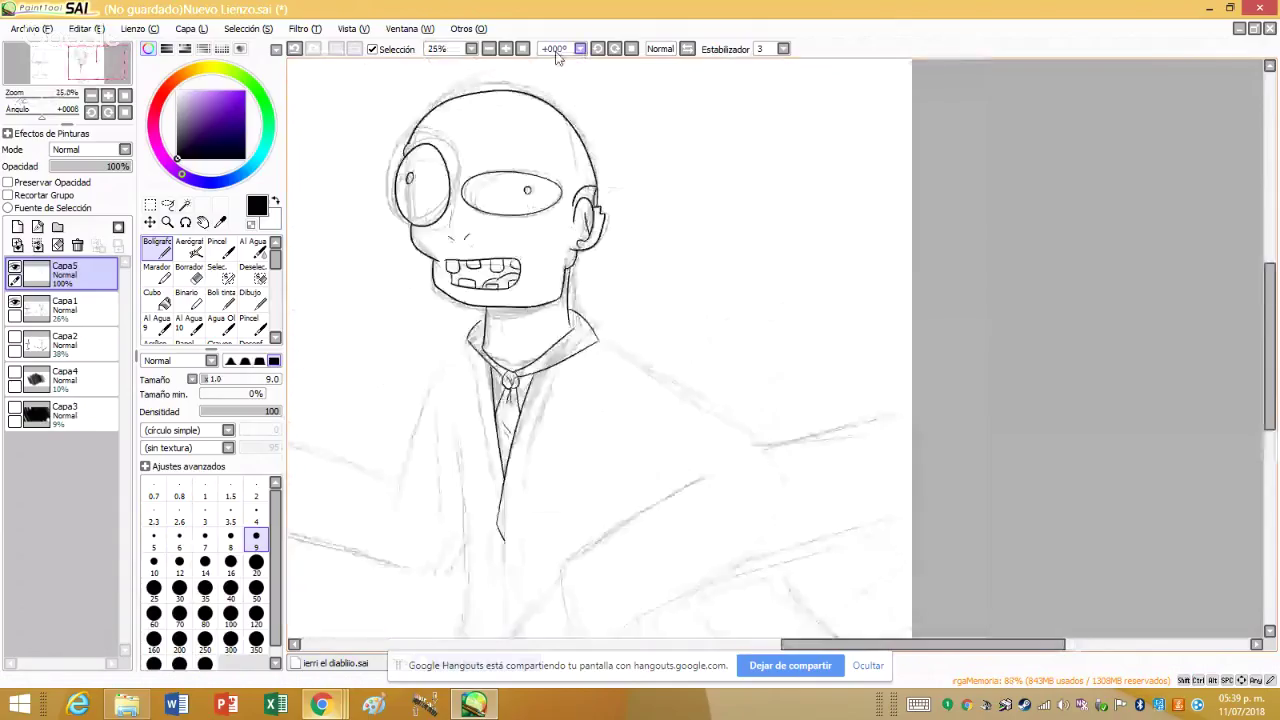
- Ink four wavy hair strands along the upper left of the scalp, from above the left eye toward the crown
scroll(396, 187, "up", 2)
scroll(396, 187, "down", 2)
scroll(396, 187, "up", 1)
scroll(396, 187, "up", 4)
left_click_drag(465, 380, 288, 235)
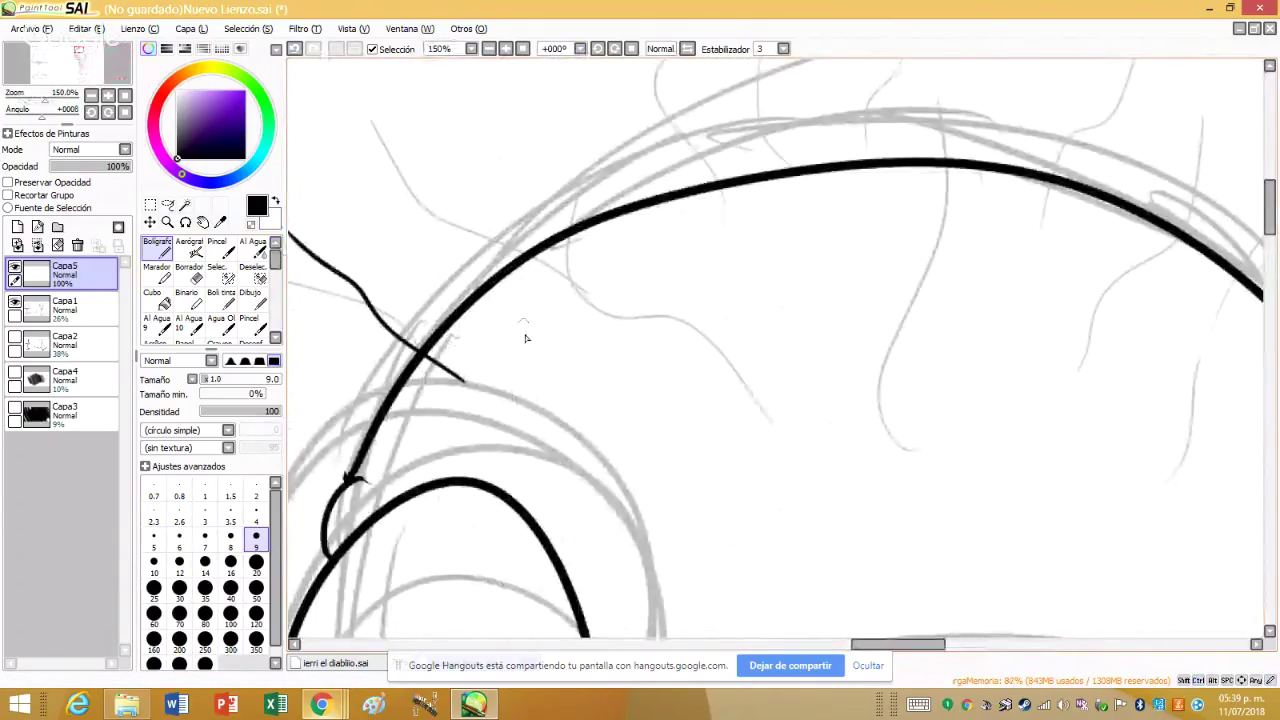
left_click_drag(495, 271, 390, 92)
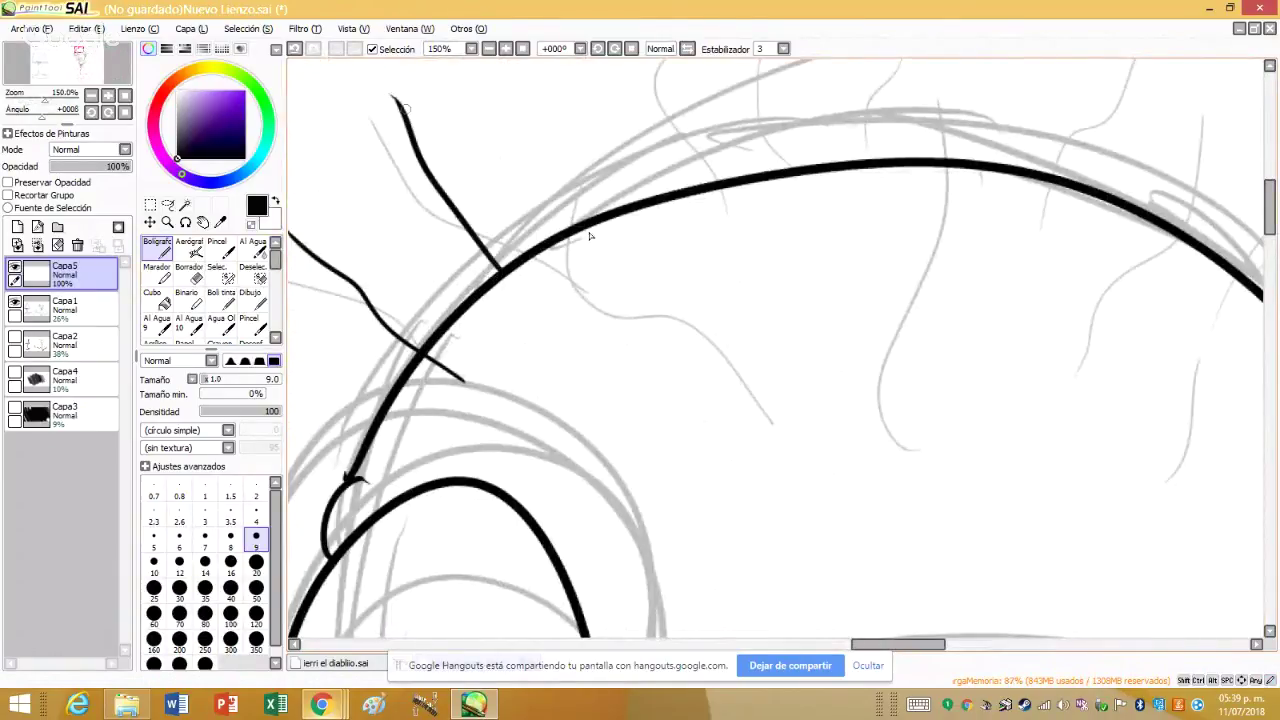
left_click_drag(660, 370, 543, 120)
left_click_drag(737, 243, 630, 60)
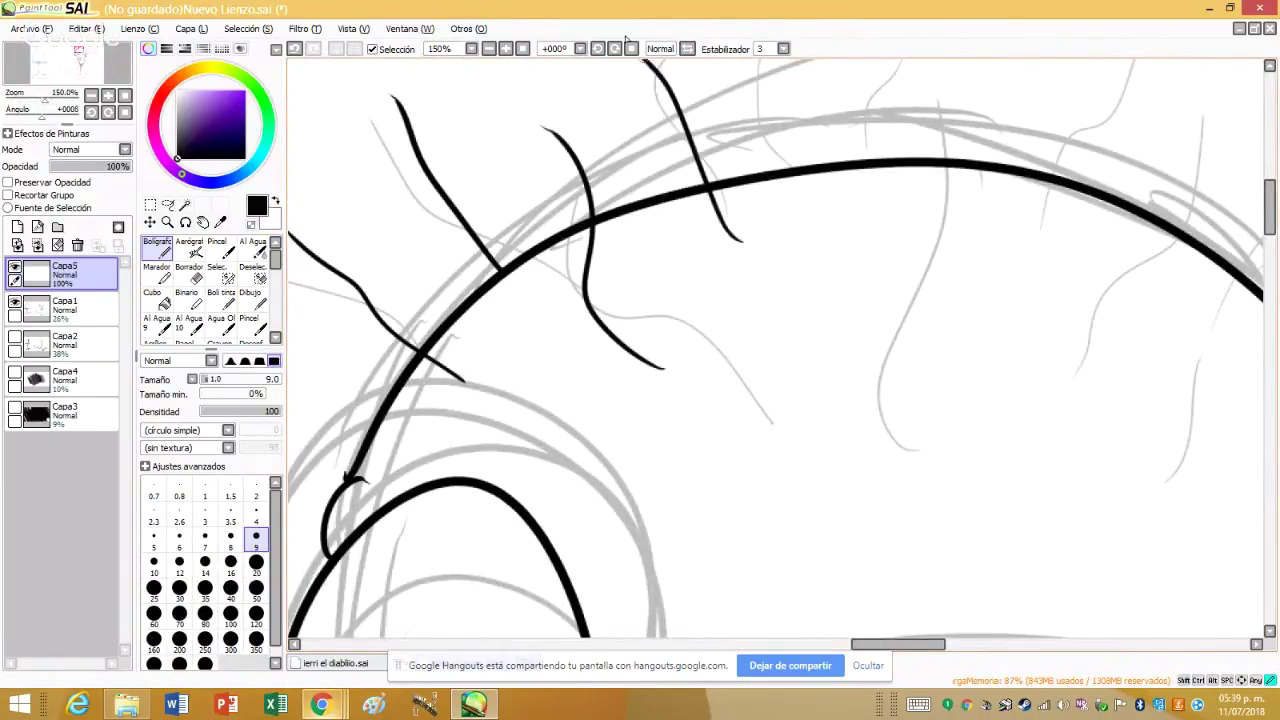
- Ink more hair strands at the crown, two rising above the head outline and two running down the forehead
scroll(775, 263, "down", 2)
scroll(775, 263, "up", 3)
mouse_move(684, 257)
left_mouse_down()
mouse_move(660, 215)
mouse_move(640, 78)
left_mouse_up()
left_click_drag(800, 262, 841, 62)
scroll(700, 257, "down", 2)
scroll(737, 400, "up", 1)
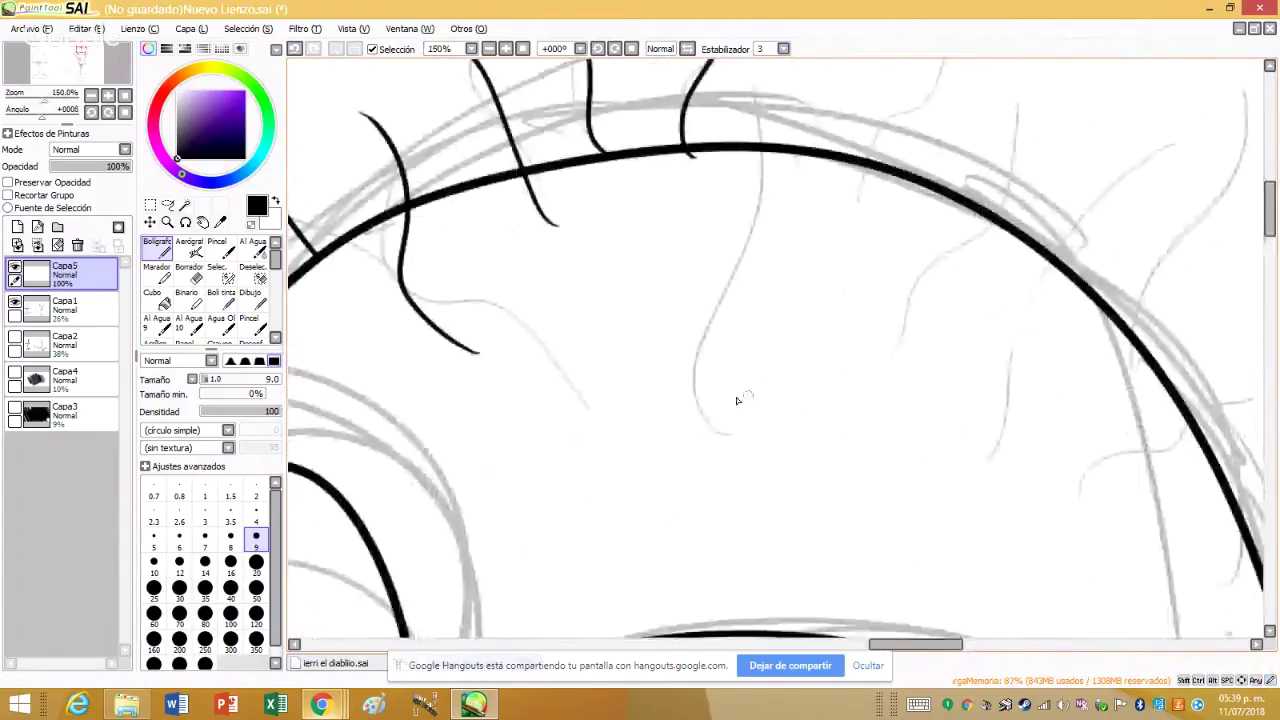
left_click_drag(725, 422, 782, 152)
left_click_drag(620, 422, 618, 298)
left_click_drag(627, 244, 630, 205)
- Ink wavy hair strands along the upper right of the scalp, several of them crossing the head outline
scroll(630, 210, "down", 1)
scroll(834, 240, "up", 1)
left_click_drag(760, 322, 895, 60)
scroll(810, 255, "down", 1)
scroll(810, 255, "up", 1)
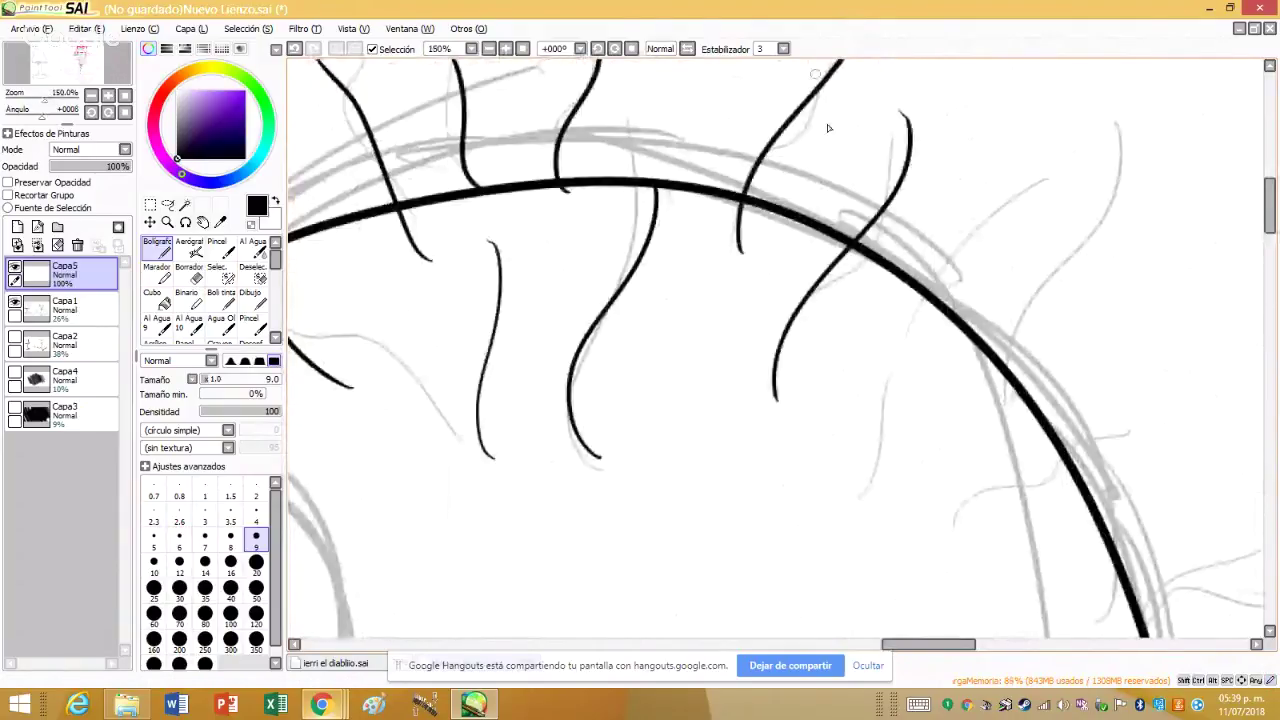
scroll(828, 128, "down", 1)
scroll(828, 128, "up", 1)
mouse_move(800, 383)
left_mouse_down()
mouse_move(828, 177)
mouse_move(920, 60)
left_mouse_up()
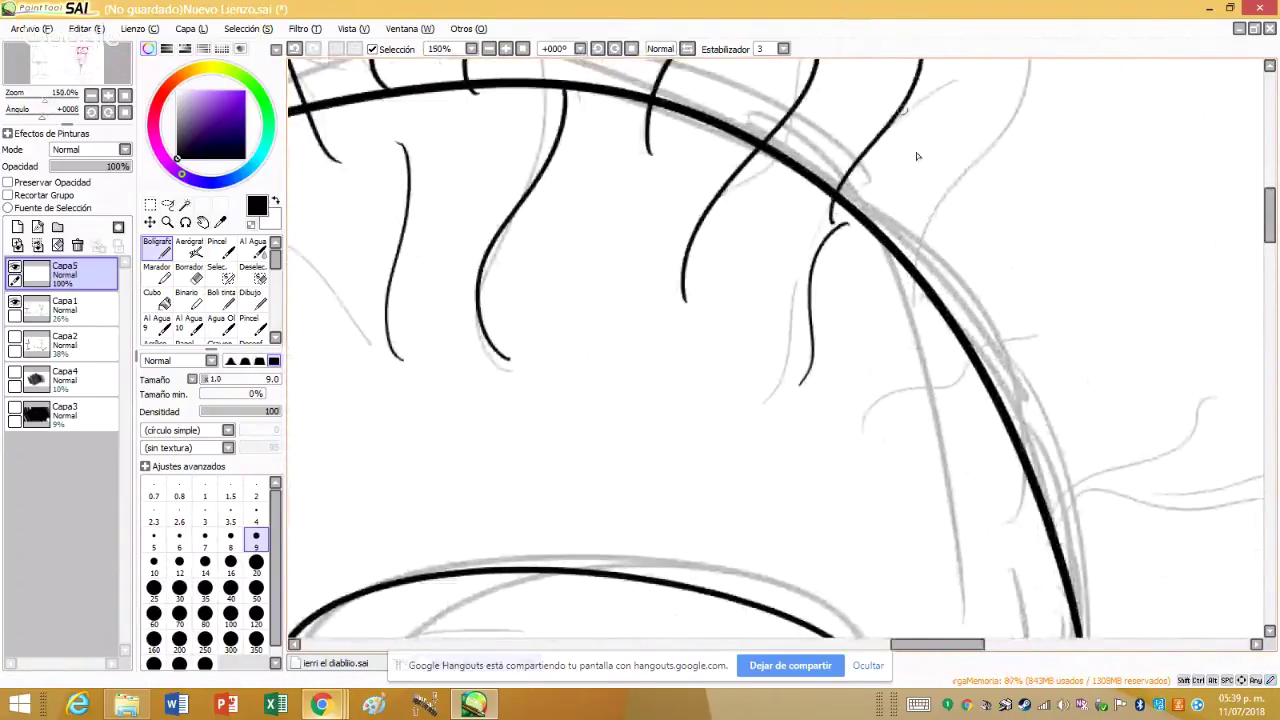
left_click_drag(868, 452, 1000, 296)
mouse_move(910, 342)
left_mouse_down()
mouse_move(942, 196)
mouse_move(1005, 60)
left_mouse_up()
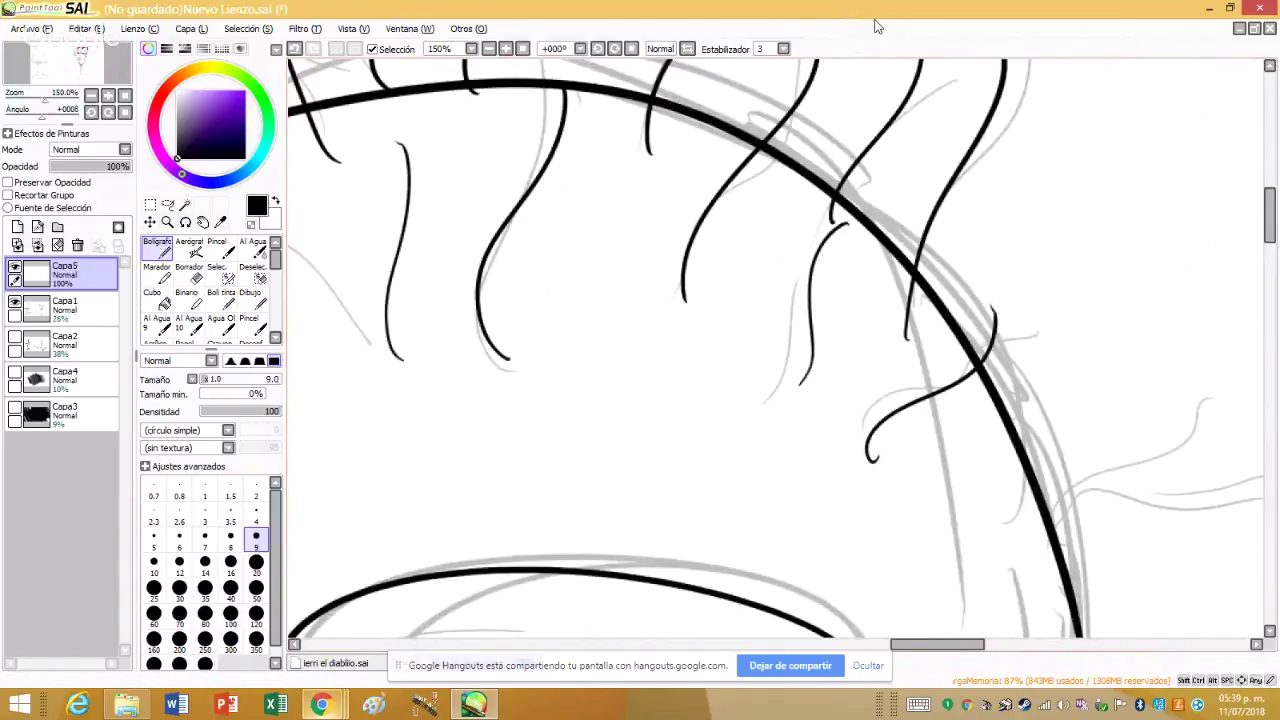
- Ink the remaining hair strands down the right side of the head to just above the ear
scroll(864, 110, "down", 1)
scroll(862, 166, "up", 1)
left_click_drag(862, 302, 970, 207)
left_click_drag(836, 385, 992, 297)
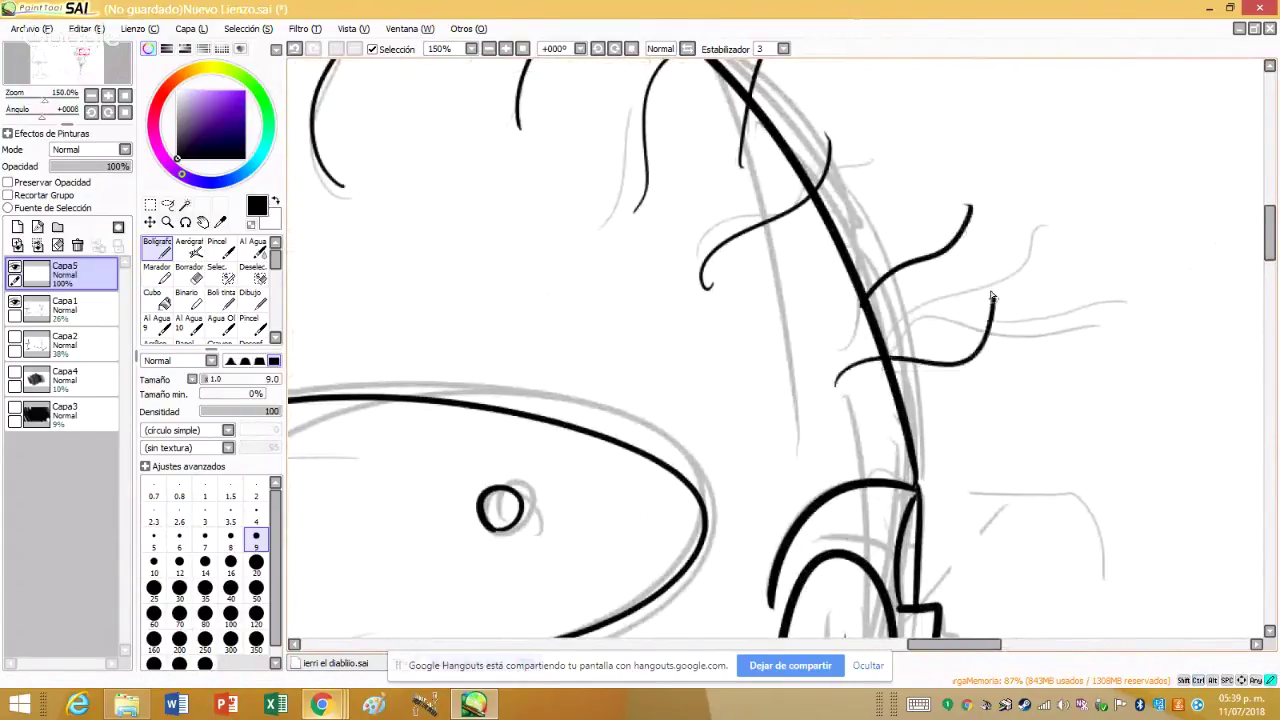
left_click_drag(959, 430, 1046, 410)
scroll(791, 269, "down", 2)
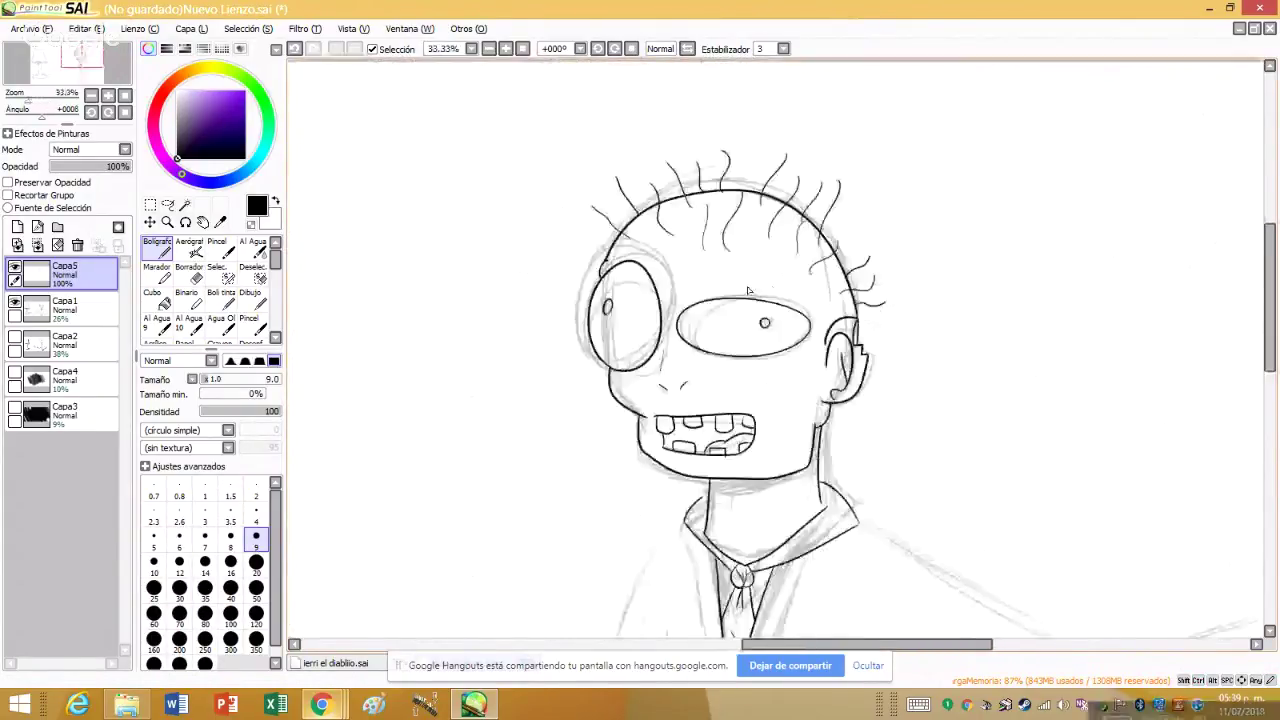
scroll(791, 269, "up", 1)
left_click_drag(792, 262, 843, 165)
scroll(773, 201, "down", 1)
- Ink the crease lines below the right eye and a curved bag line under the left eye
scroll(786, 343, "up", 3)
mouse_move(710, 285)
left_mouse_down()
mouse_move(866, 357)
mouse_move(844, 383)
left_mouse_up()
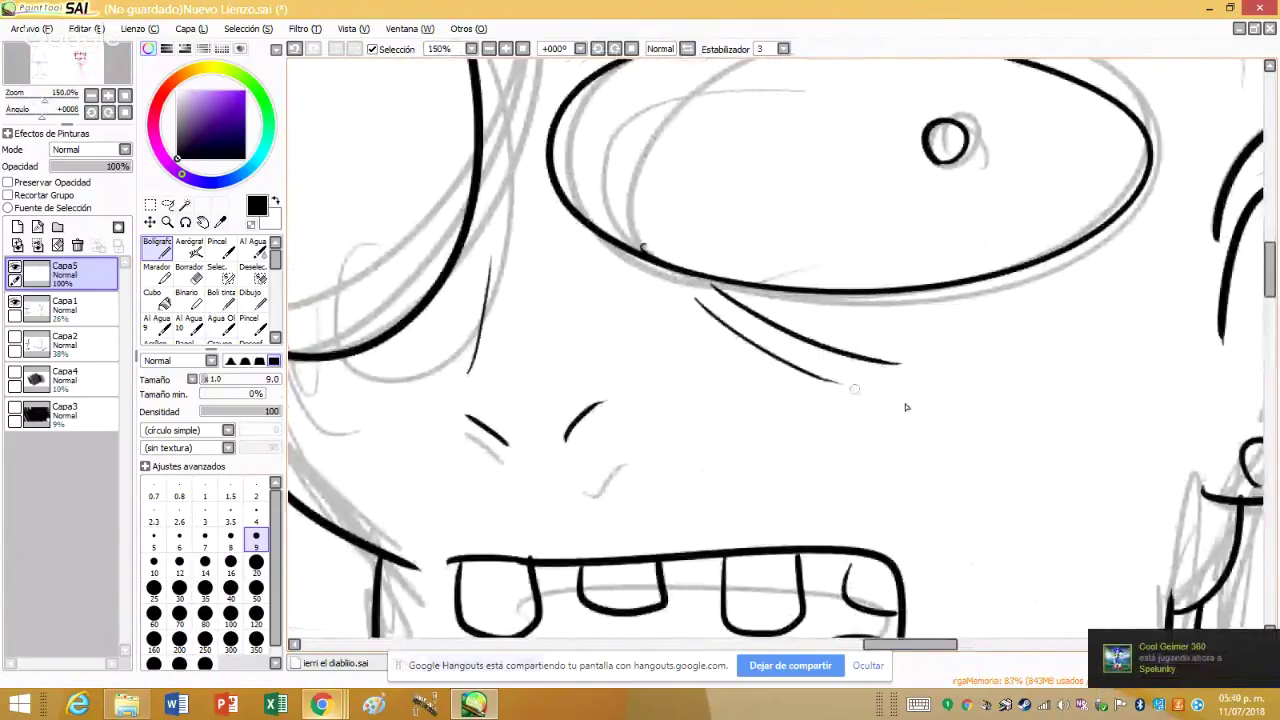
scroll(959, 424, "up", 1)
left_click_drag(638, 352, 462, 497)
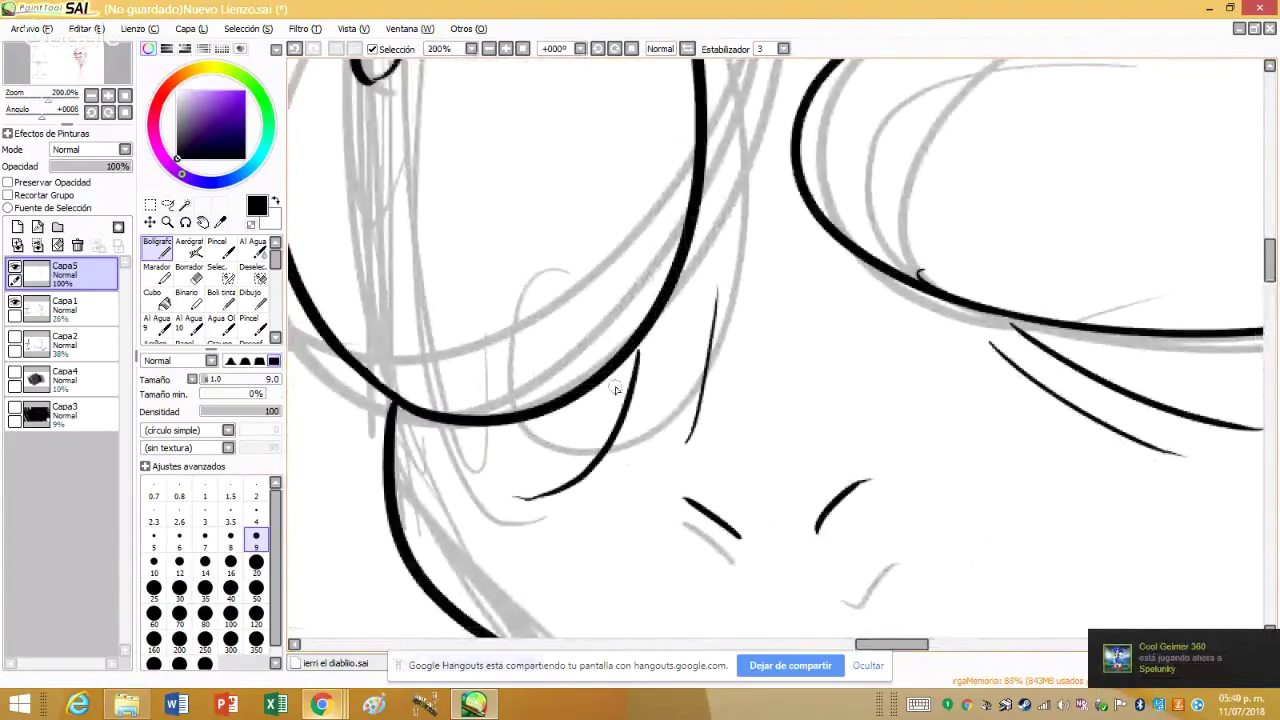
- Redo the bag under the left eye as two thin curved lines following the eye's lower edge
key("ctrl+z")
key("ctrl+y")
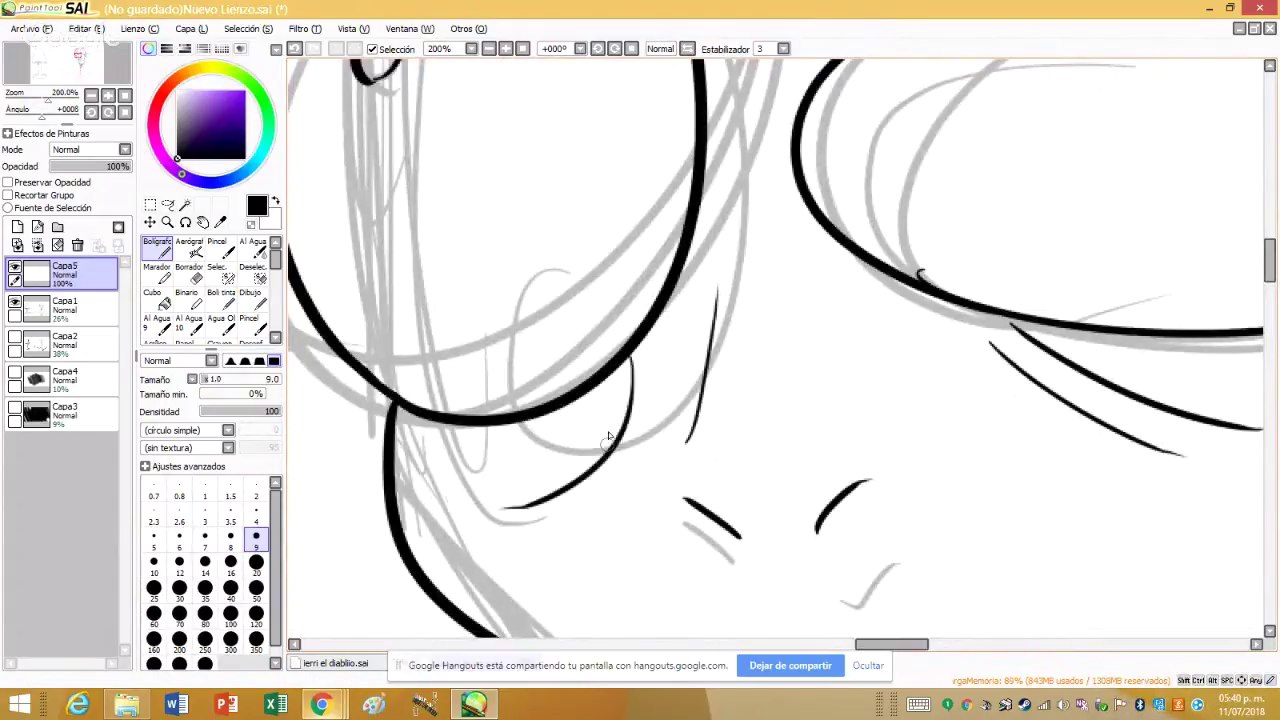
scroll(607, 417, "down", 2)
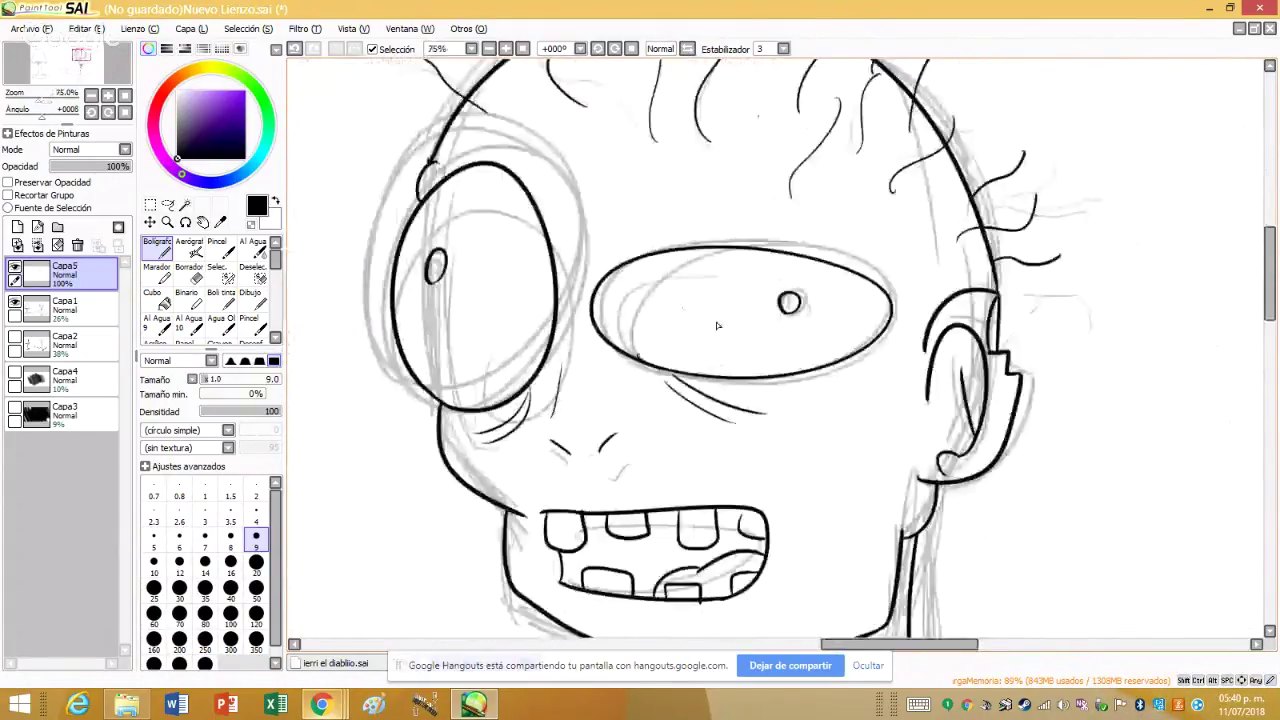
scroll(439, 346, "up", 1)
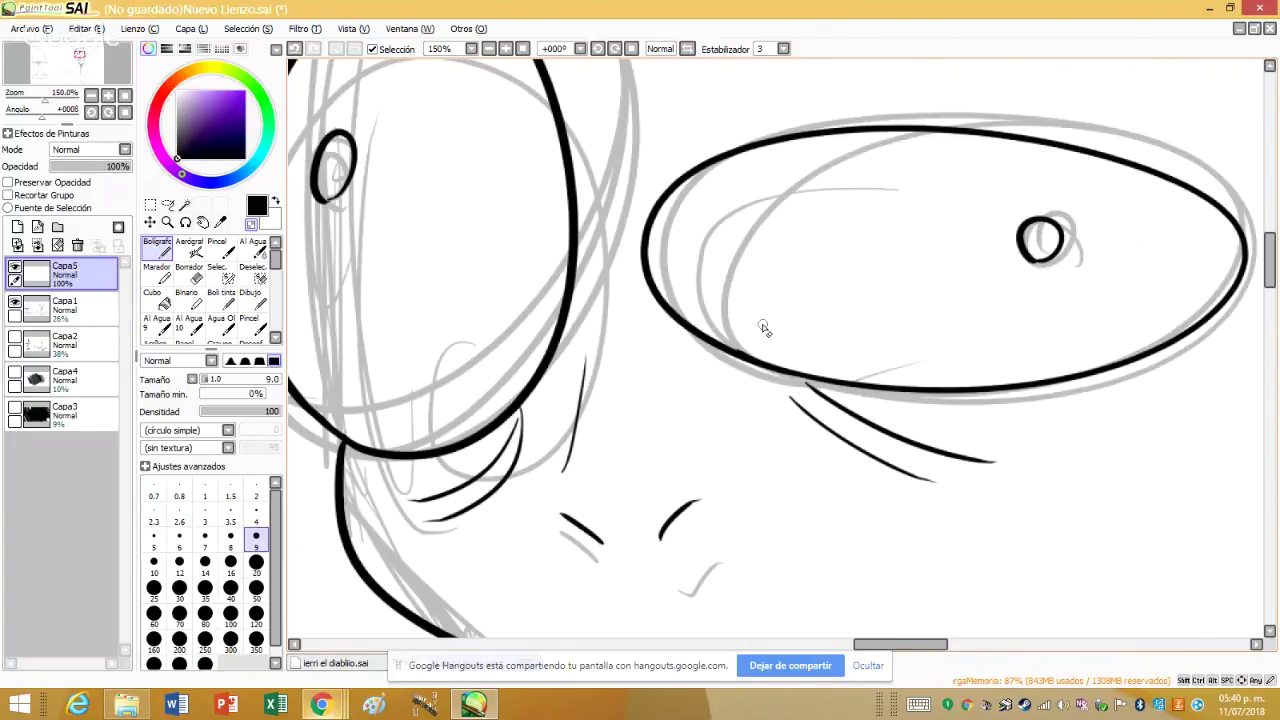
scroll(762, 328, "down", 5)
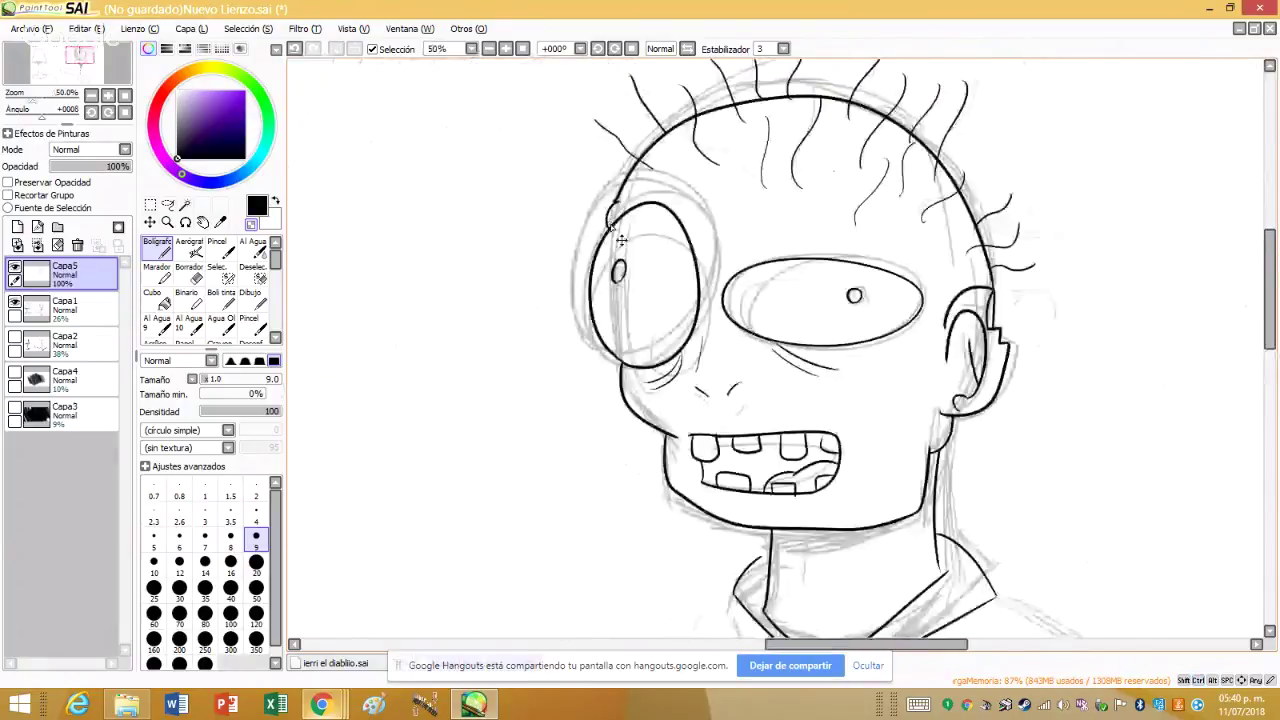
scroll(731, 386, "up", 5)
left_click_drag(750, 320, 743, 495)
scroll(719, 544, "down", 7)
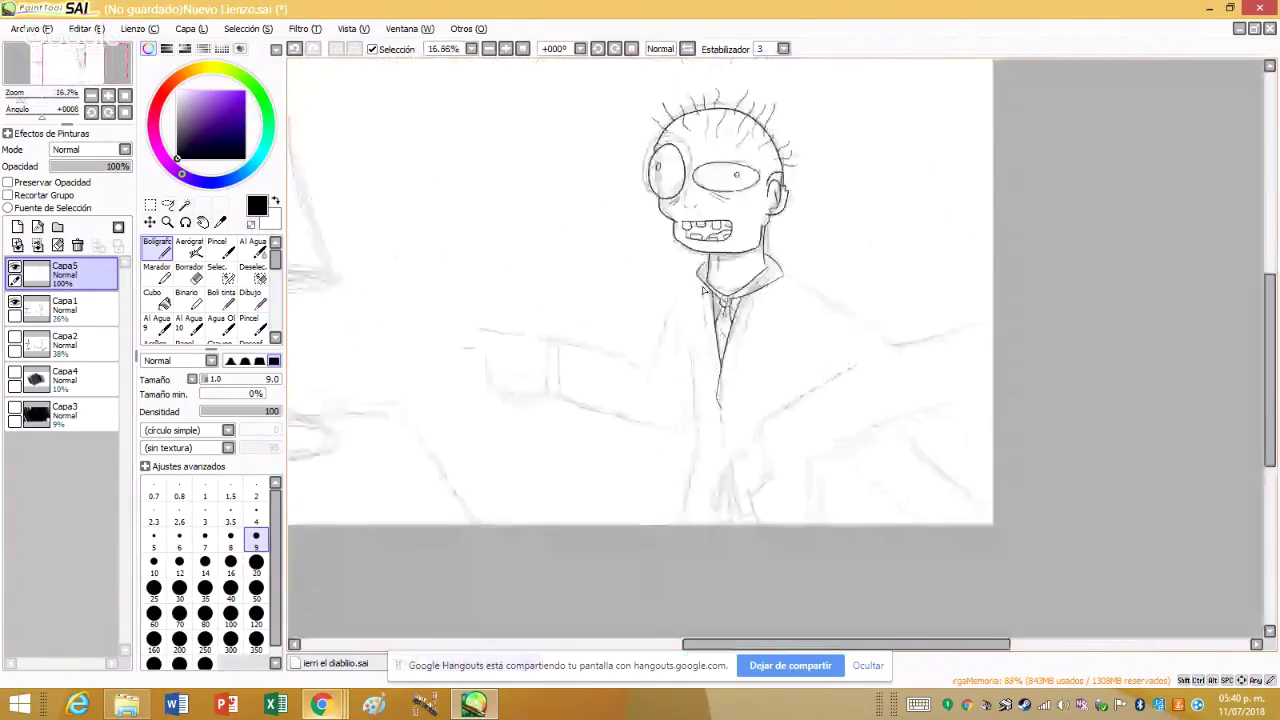
- Ink the shoulder line from the collar's right tip along the slope and down the outer upper arm
scroll(673, 457, "up", 2)
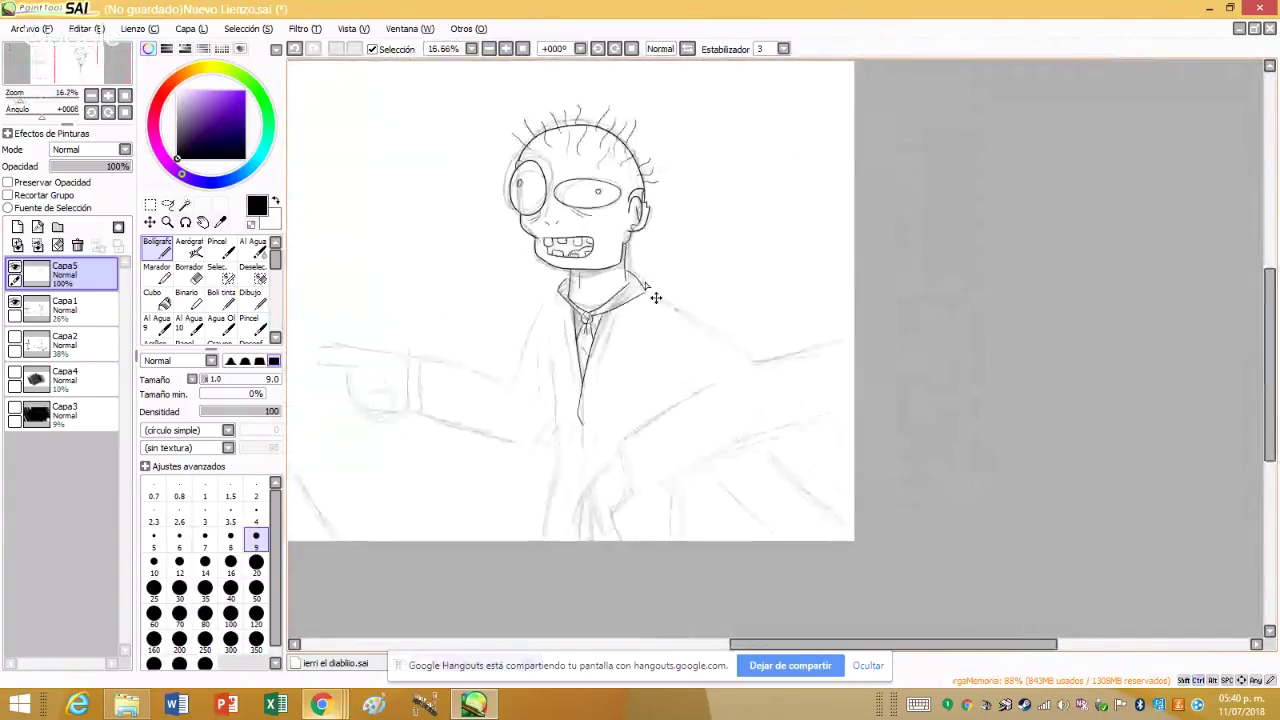
scroll(657, 294, "up", 4)
left_click_drag(630, 270, 1046, 434)
scroll(1190, 525, "down", 1)
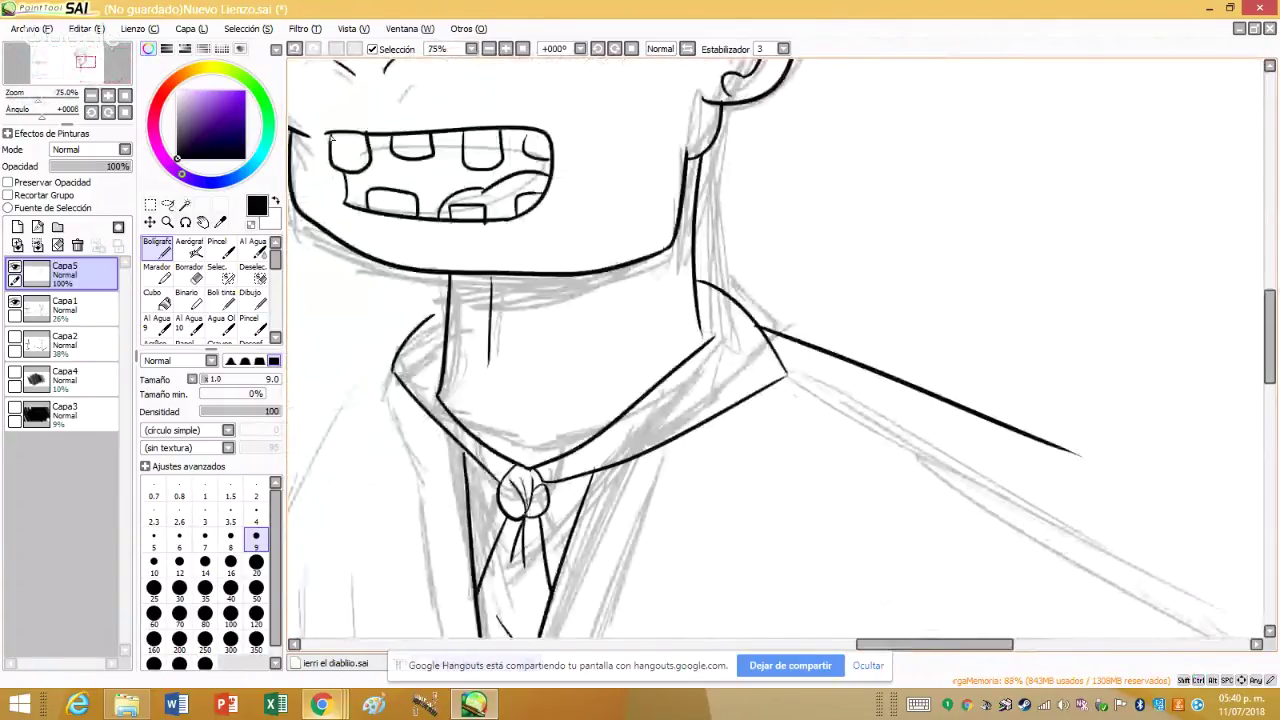
left_click(294, 50)
mouse_move(790, 400)
left_mouse_down()
mouse_move(651, 251)
mouse_move(491, 251)
mouse_move(385, 110)
mouse_move(946, 480)
left_mouse_up()
scroll(617, 94, "down", 3)
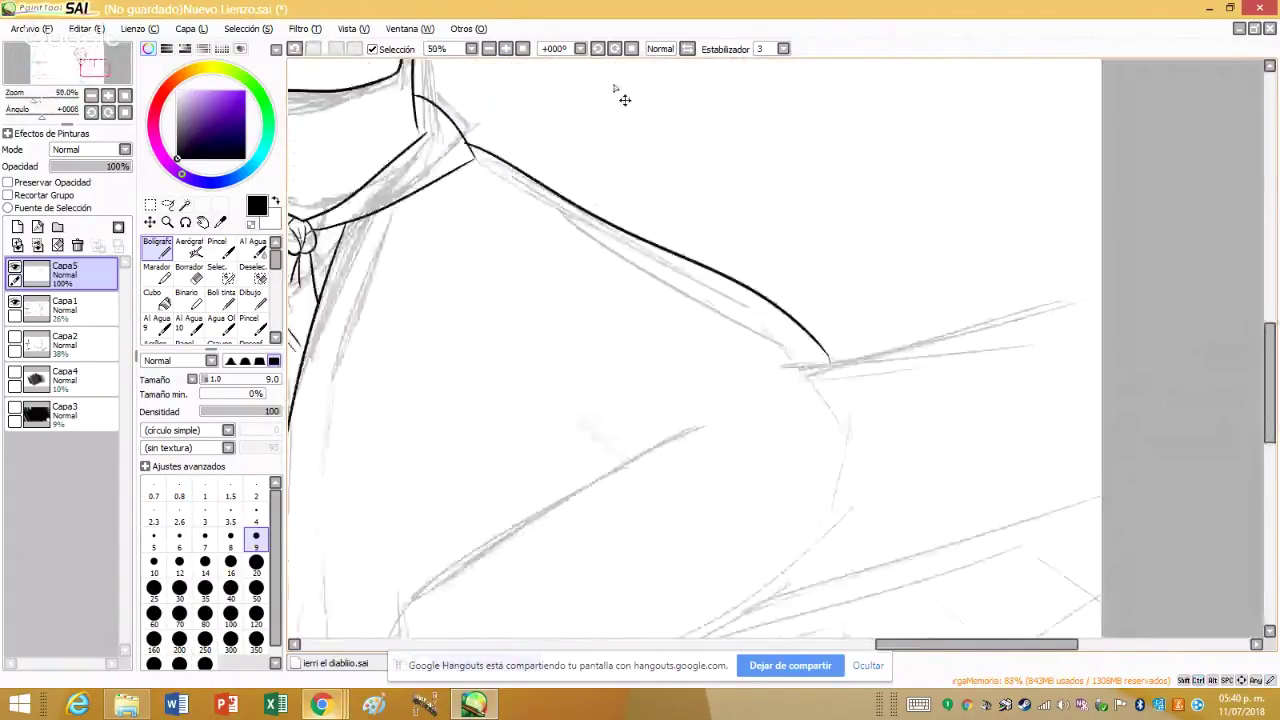
scroll(740, 157, "up", 6)
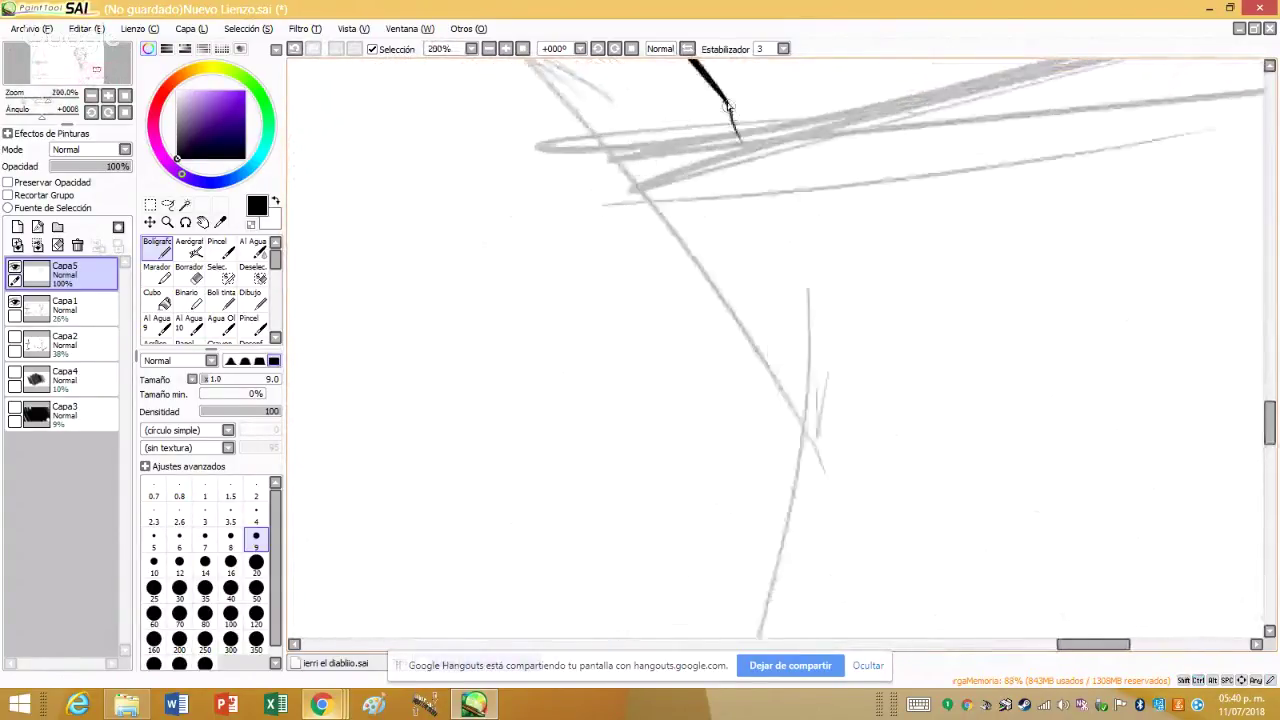
scroll(720, 200, "down", 6)
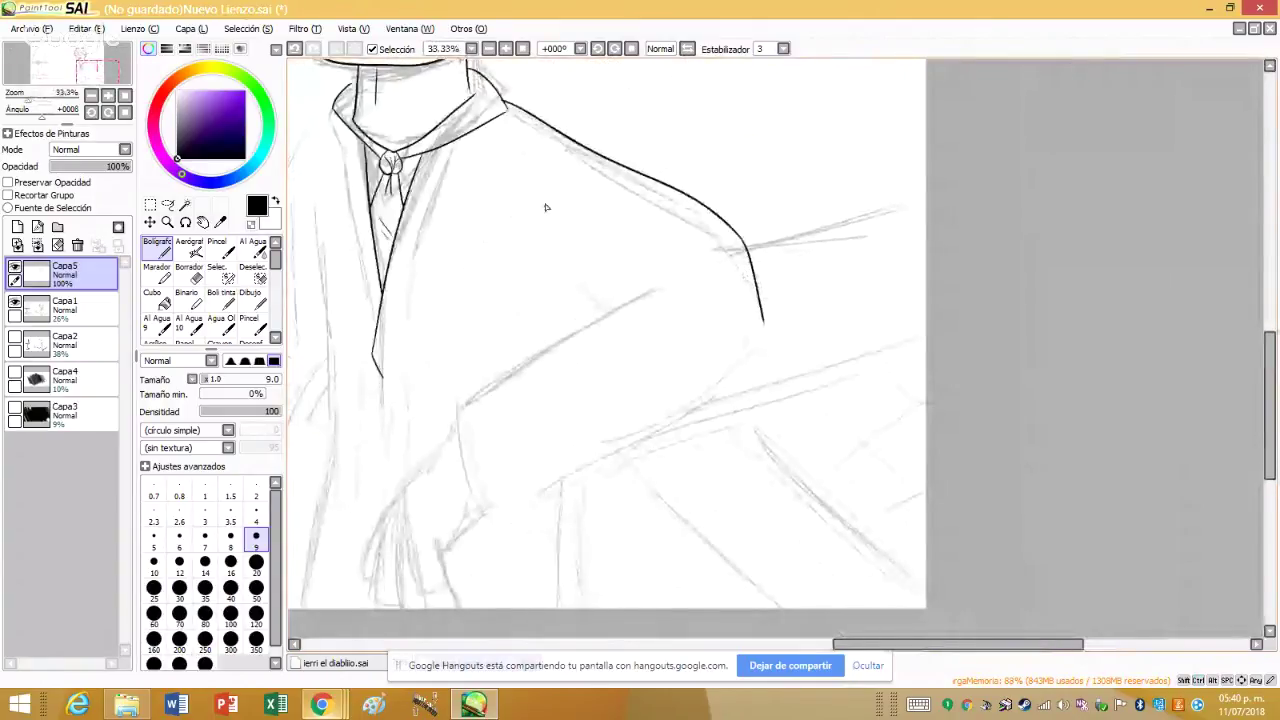
scroll(545, 207, "up", 1)
left_click_drag(520, 245, 690, 370)
scroll(740, 370, "down", 1)
scroll(700, 385, "up", 1)
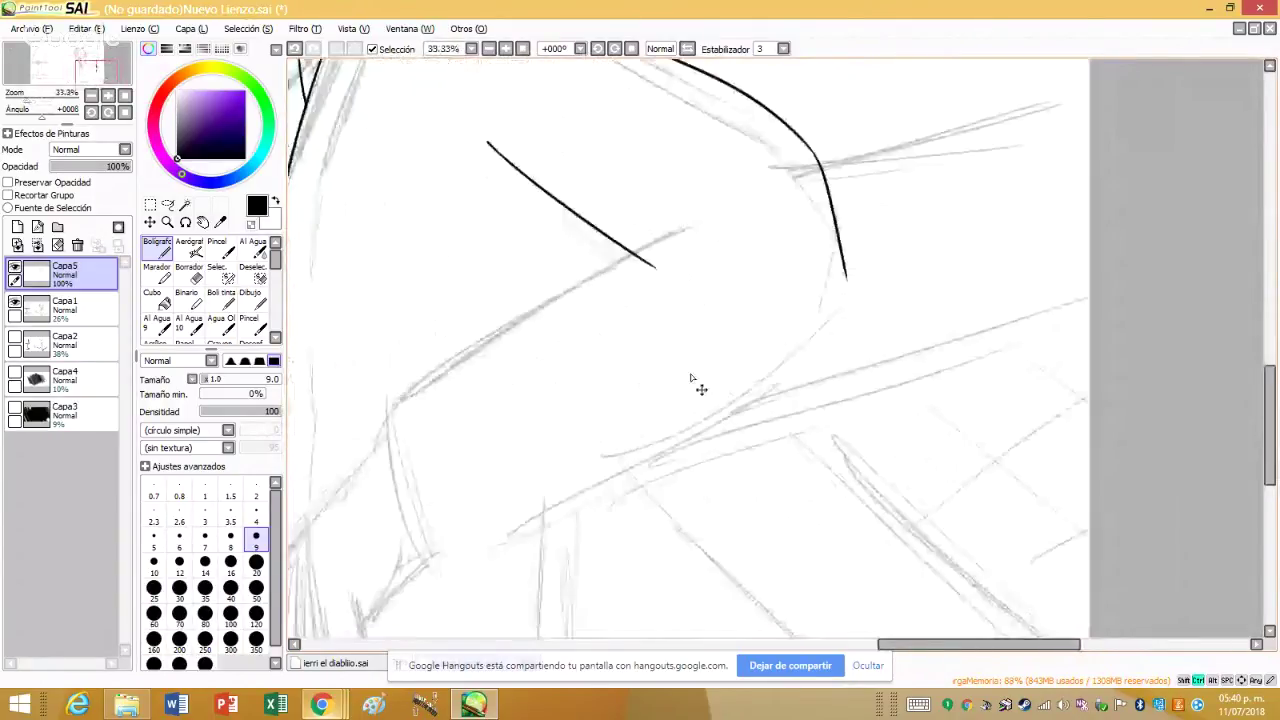
scroll(690, 378, "up", 1)
left_click_drag(648, 268, 408, 474)
scroll(537, 223, "down", 1)
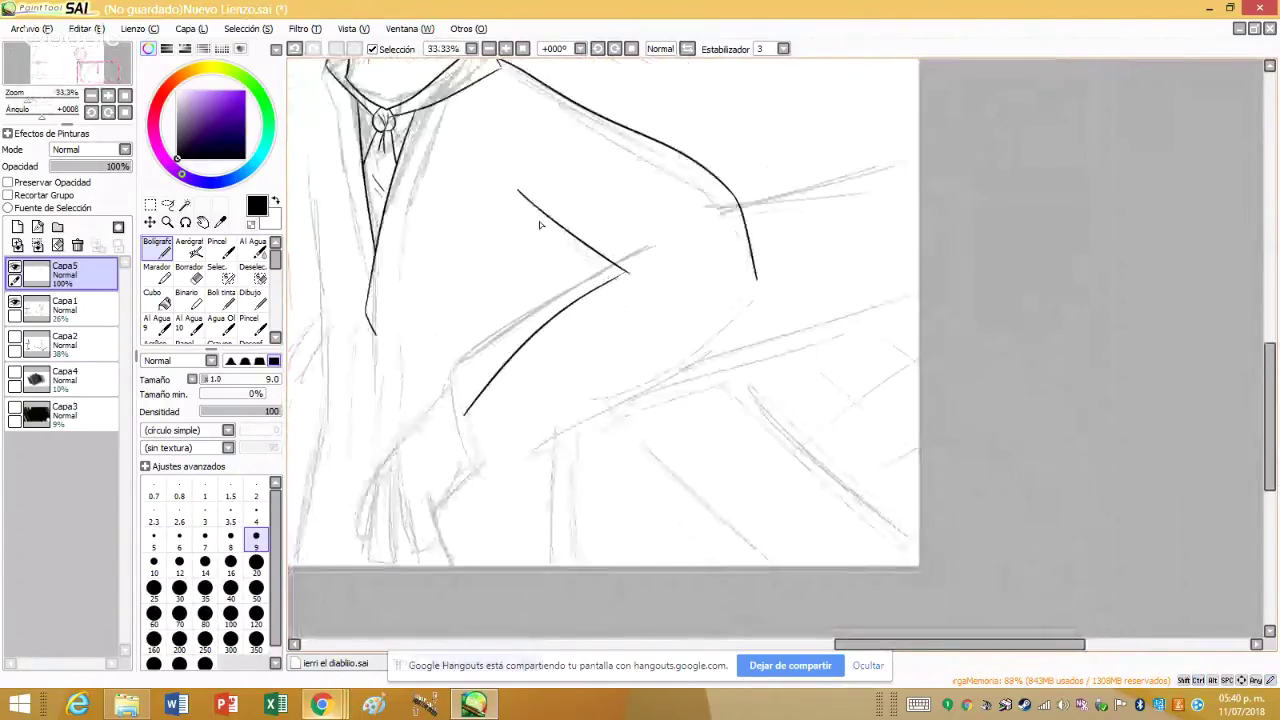
left_click(295, 49)
left_click(295, 49)
- Ink the upper edge of the bent forearm from the inner elbow down to the cuff, following the sketch
scroll(593, 315, "up", 1)
left_click_drag(671, 238, 343, 471)
scroll(343, 471, "down", 1)
scroll(330, 297, "up", 1)
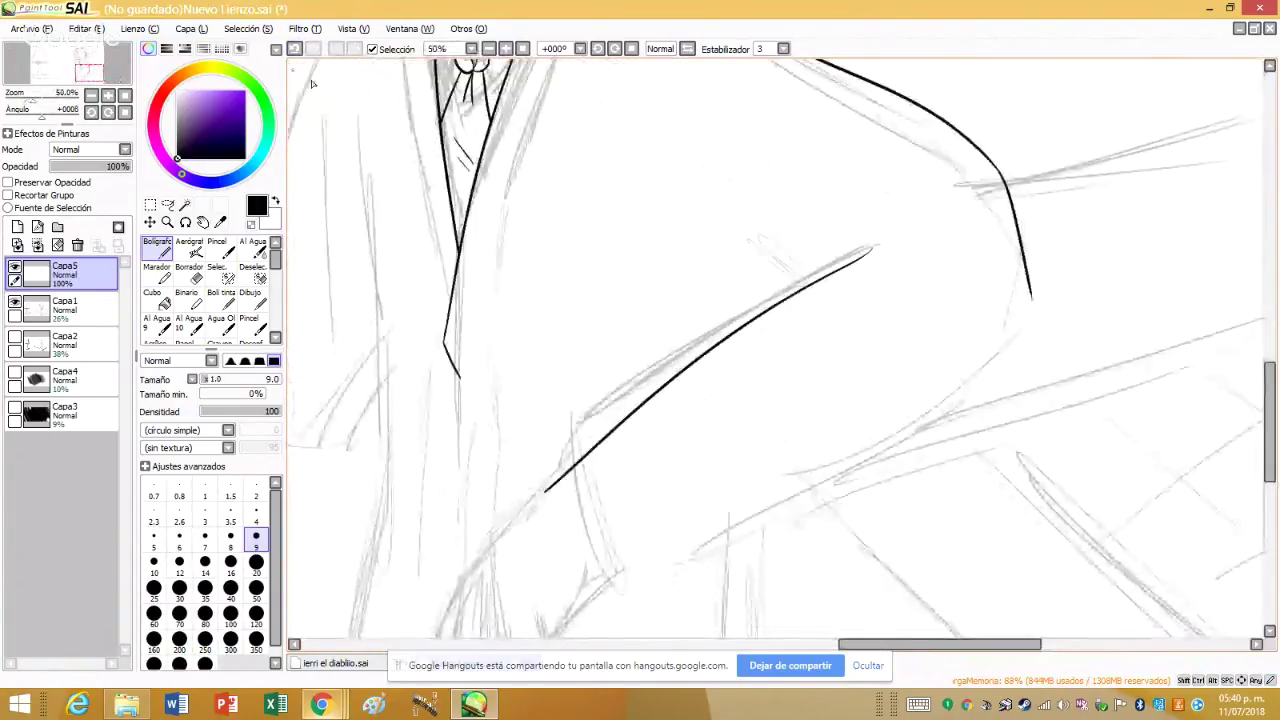
left_click(295, 49)
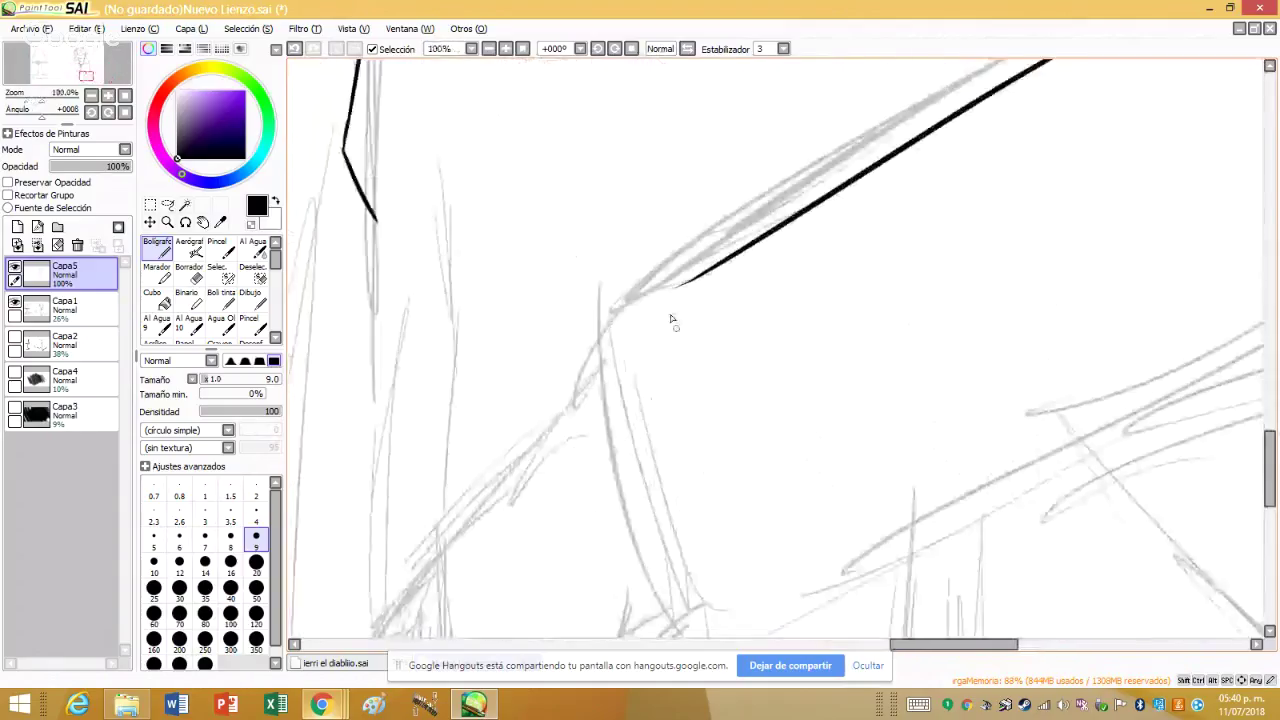
- Ink the sleeve cuff with a long curved edge at the forearm, a rounded upper end and a parallel outer edge
left_click_drag(676, 278, 709, 440)
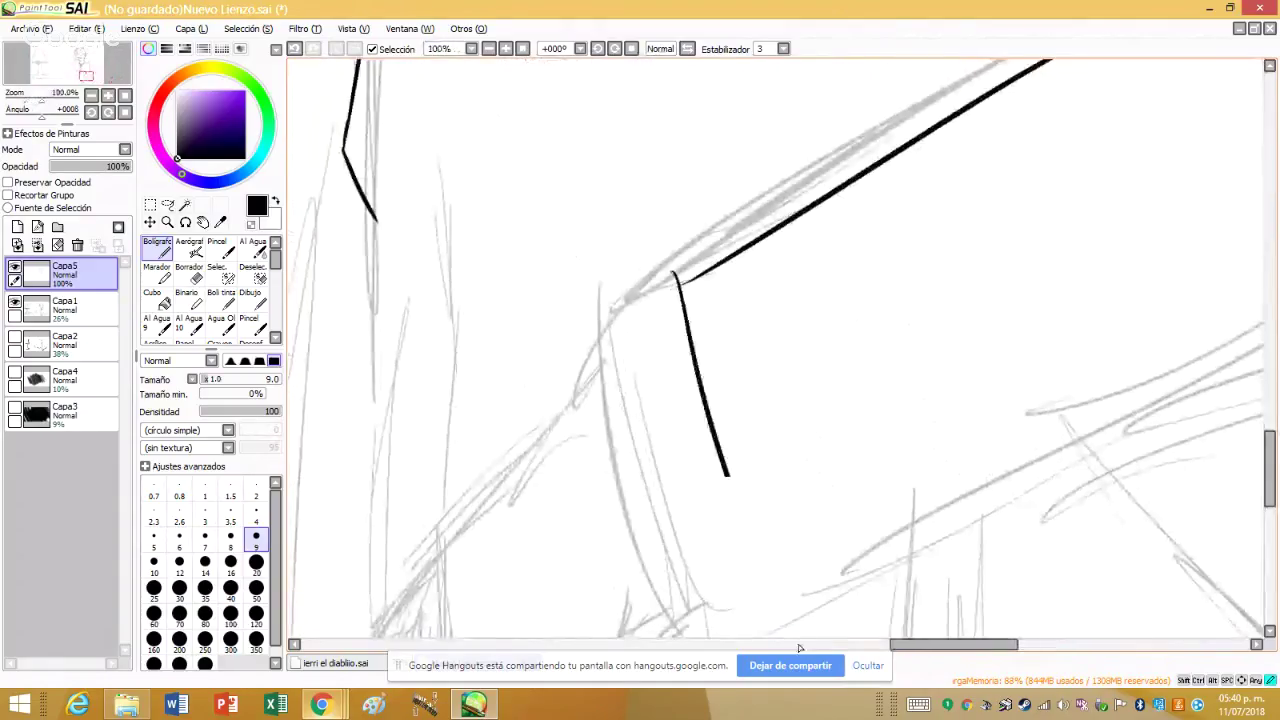
mouse_move(663, 243)
left_mouse_down()
mouse_move(757, 534)
mouse_move(632, 628)
left_mouse_up()
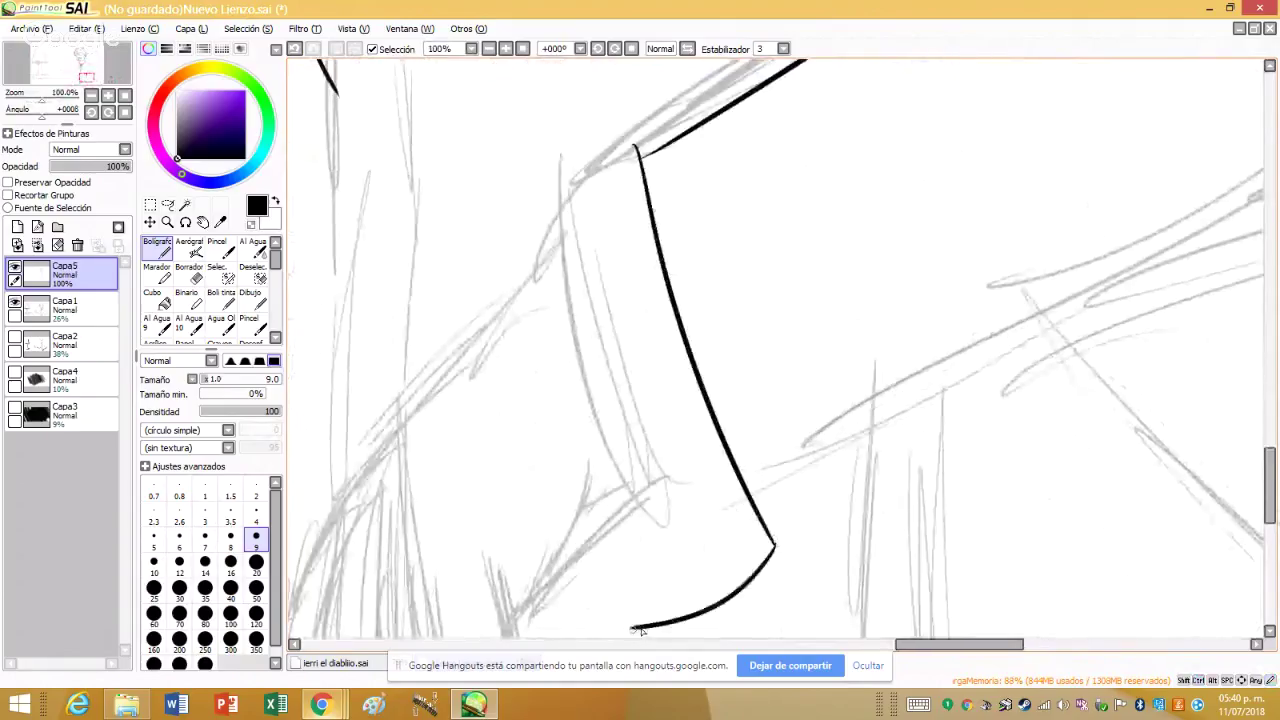
left_click(295, 49)
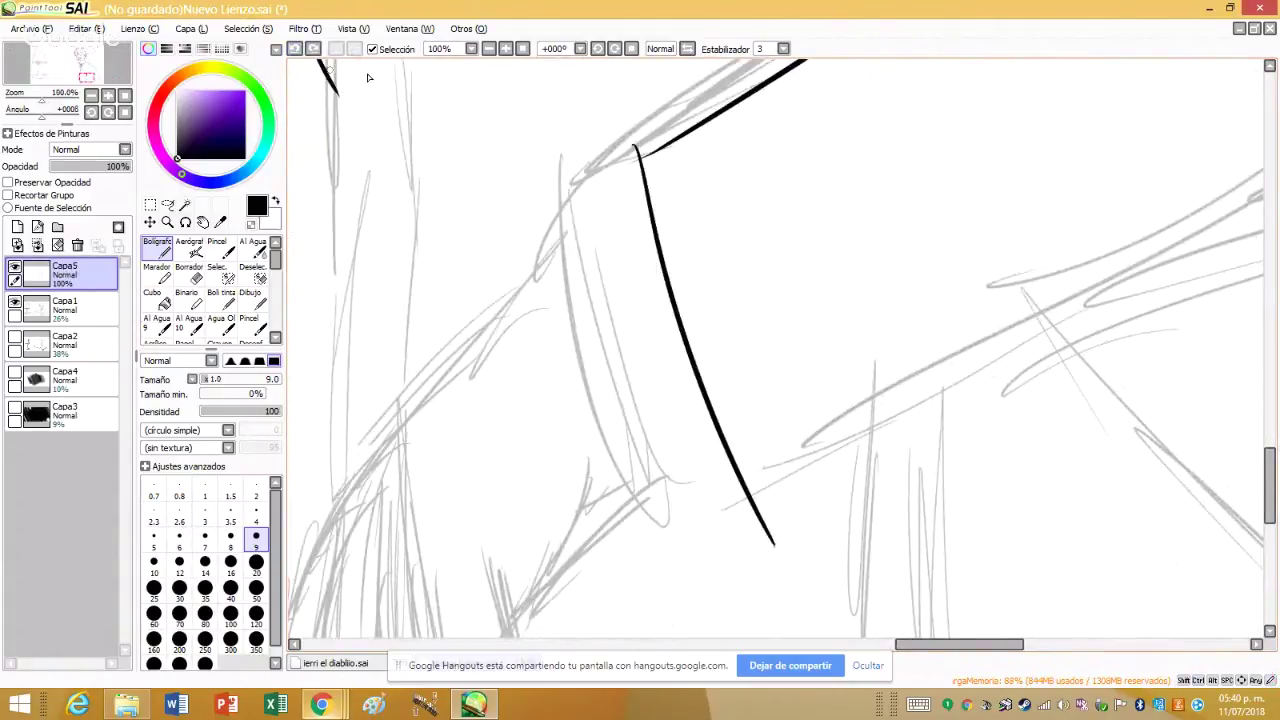
scroll(643, 85, "up", 3)
left_click_drag(625, 205, 470, 356)
scroll(552, 263, "down", 2)
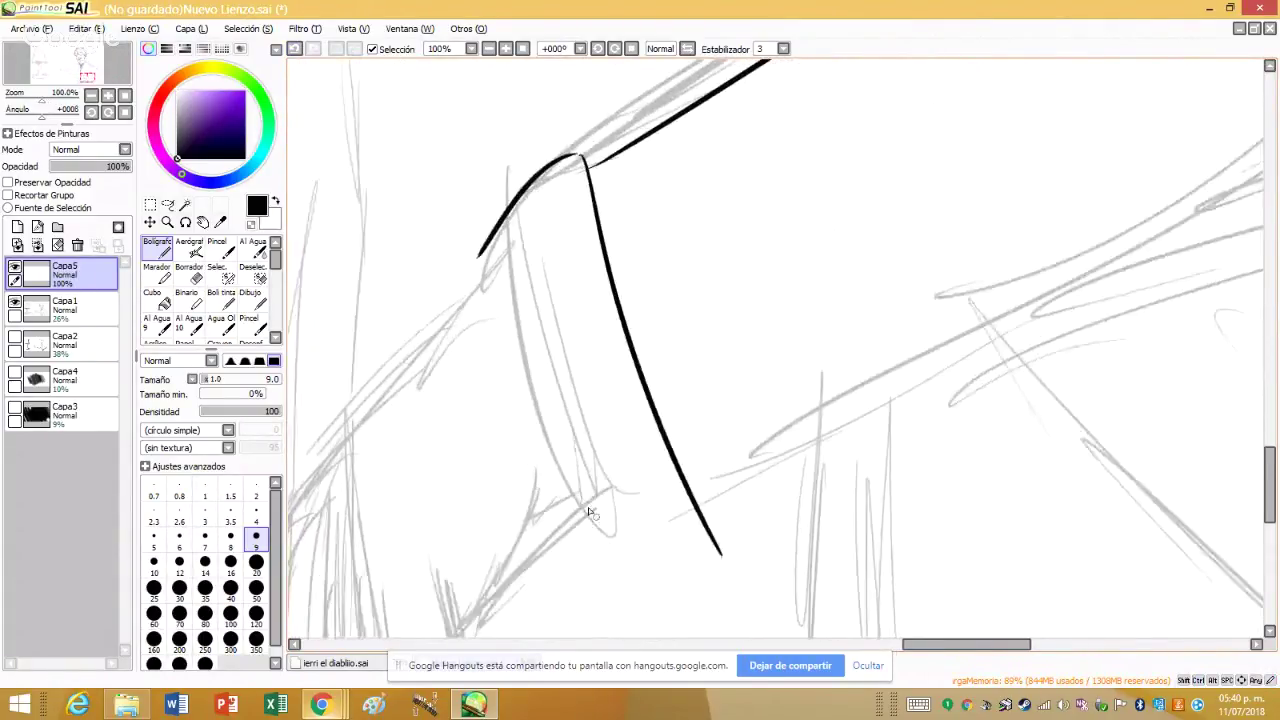
left_click_drag(480, 252, 558, 535)
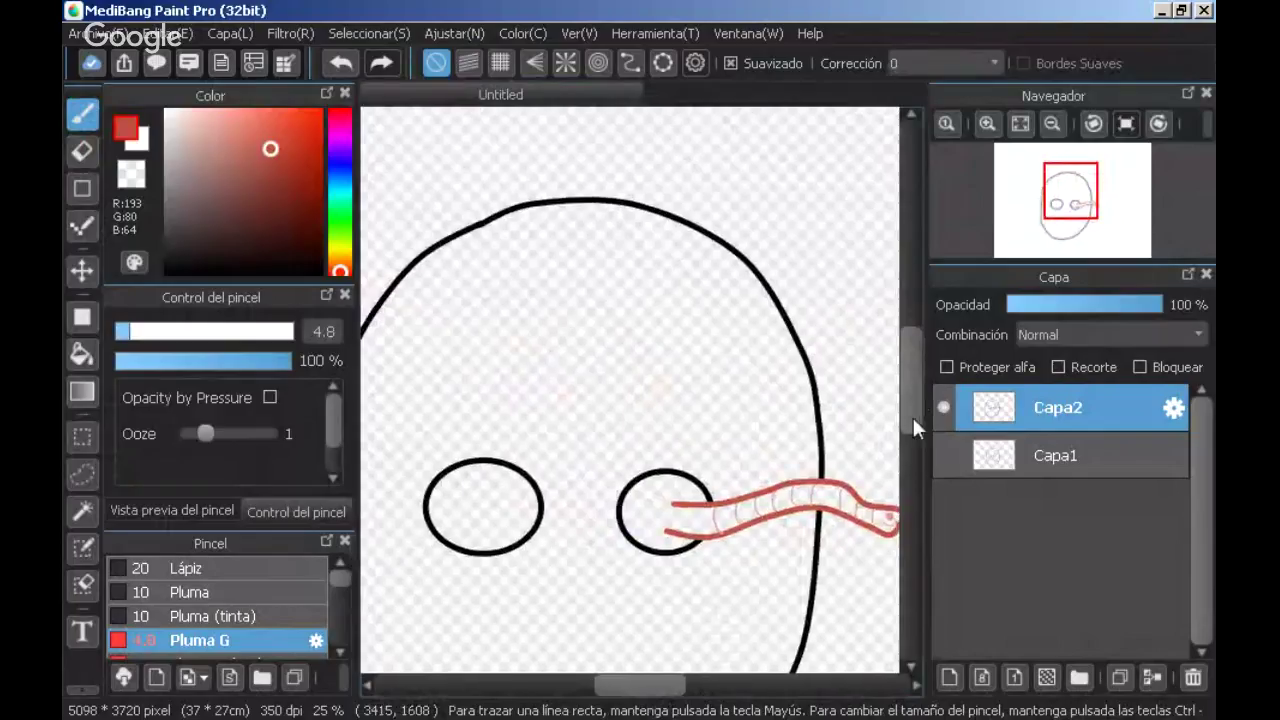
scroll(913, 427, "down", 2)
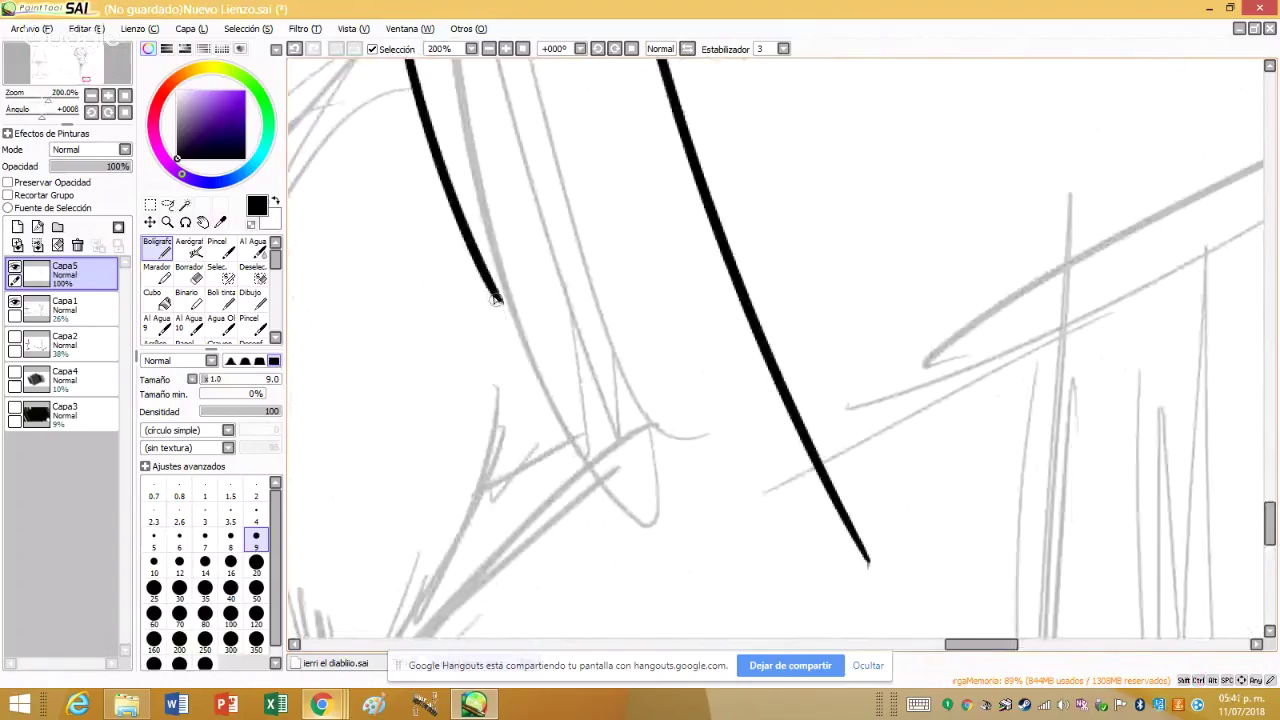
left_click_drag(498, 298, 590, 568)
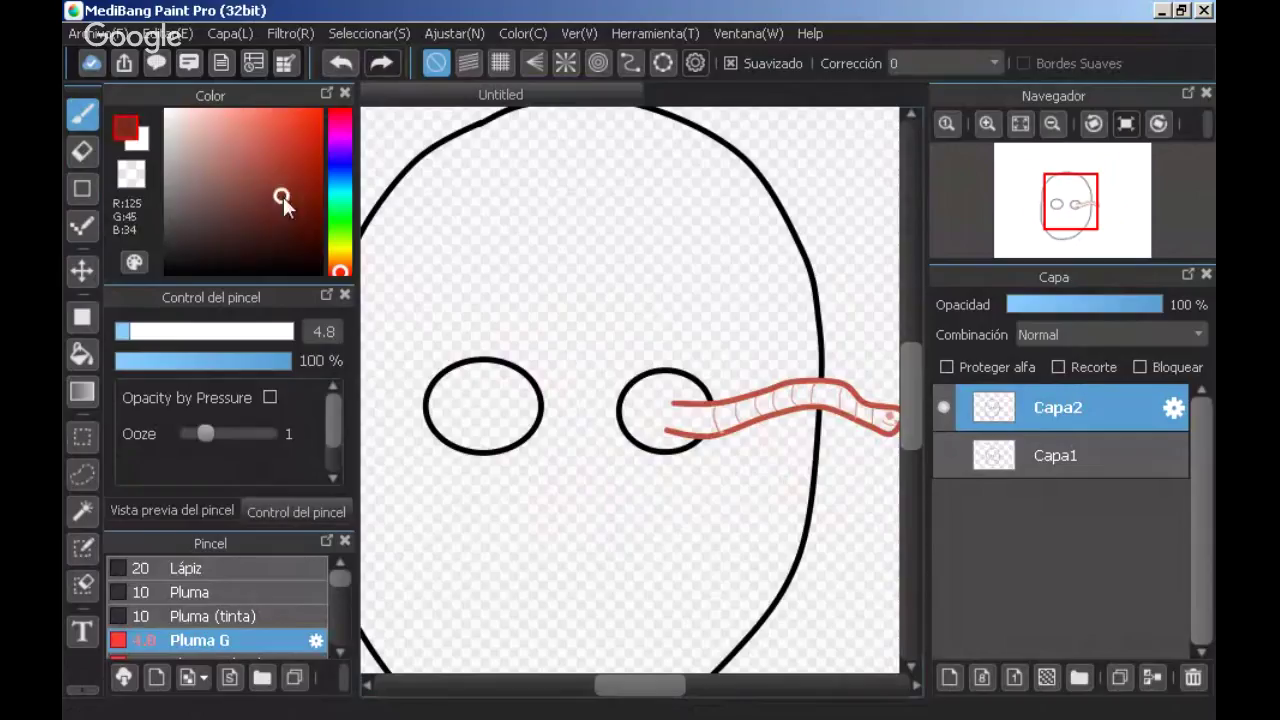
- Switch to MediBang, darken the brush colour to near black and enlarge the Pluma G brush
left_click_drag(283, 197, 286, 285)
left_click_drag(232, 332, 262, 336)
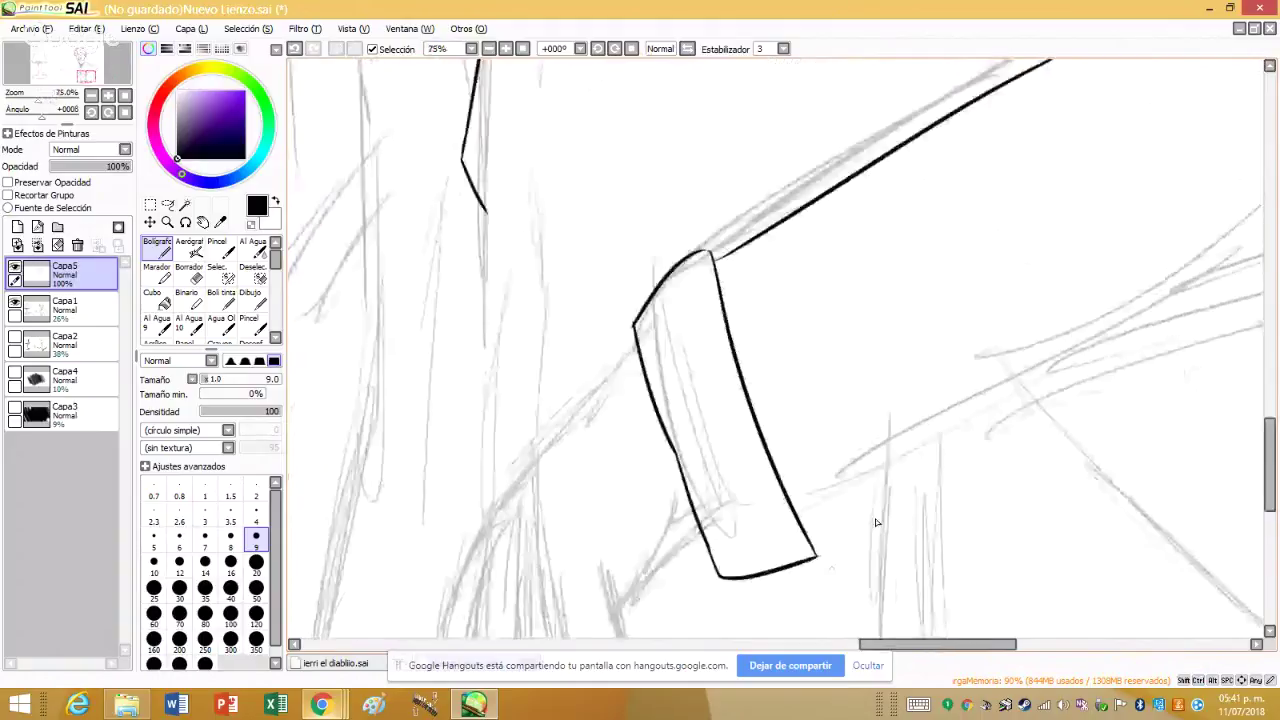
- Switch to PaintTool SAI and ink the forearm's lower edge from the cuff, joining it to the upper arm at the elbow
scroll(876, 522, "down", 2)
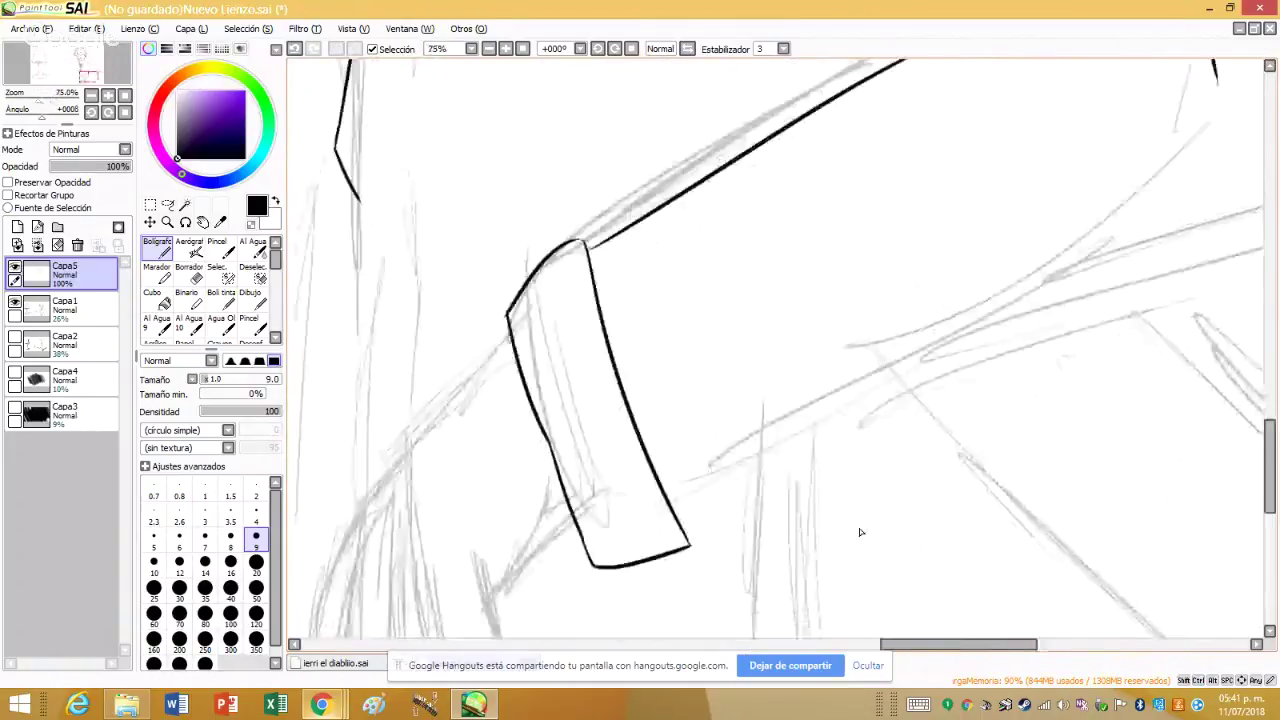
left_click_drag(706, 536, 993, 284)
scroll(845, 317, "up", 1)
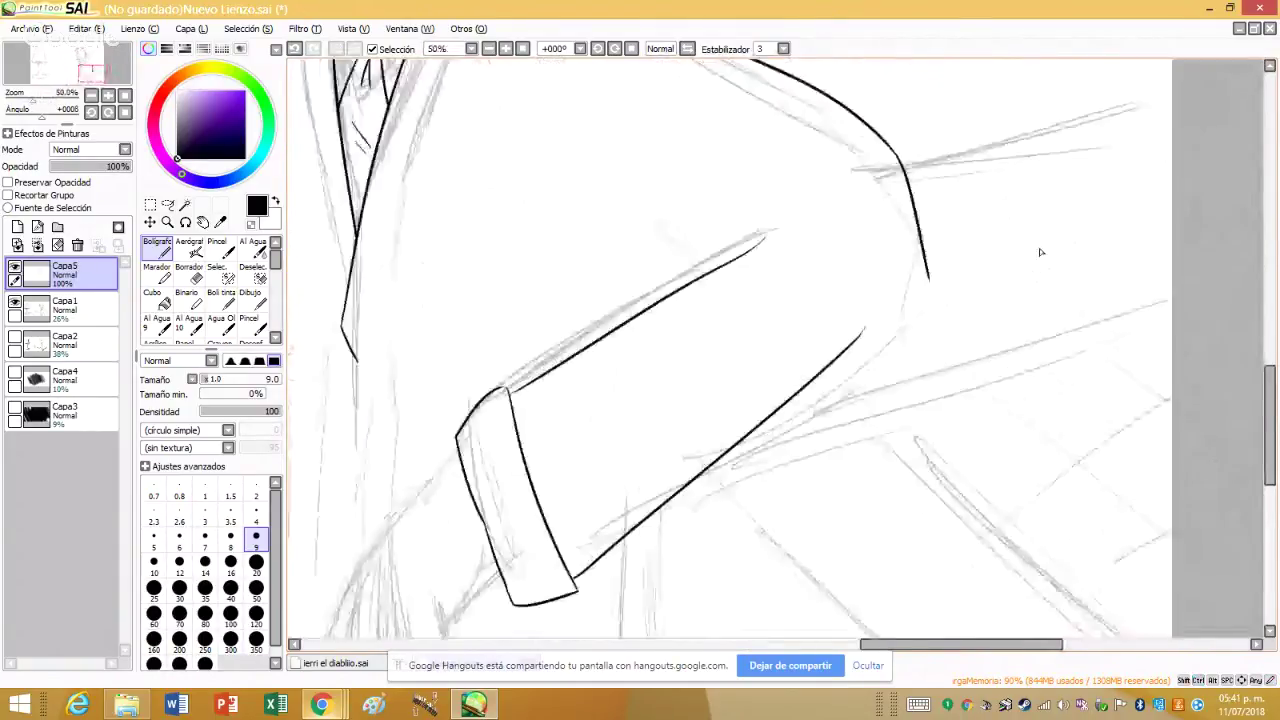
scroll(423, 545, "down", 1)
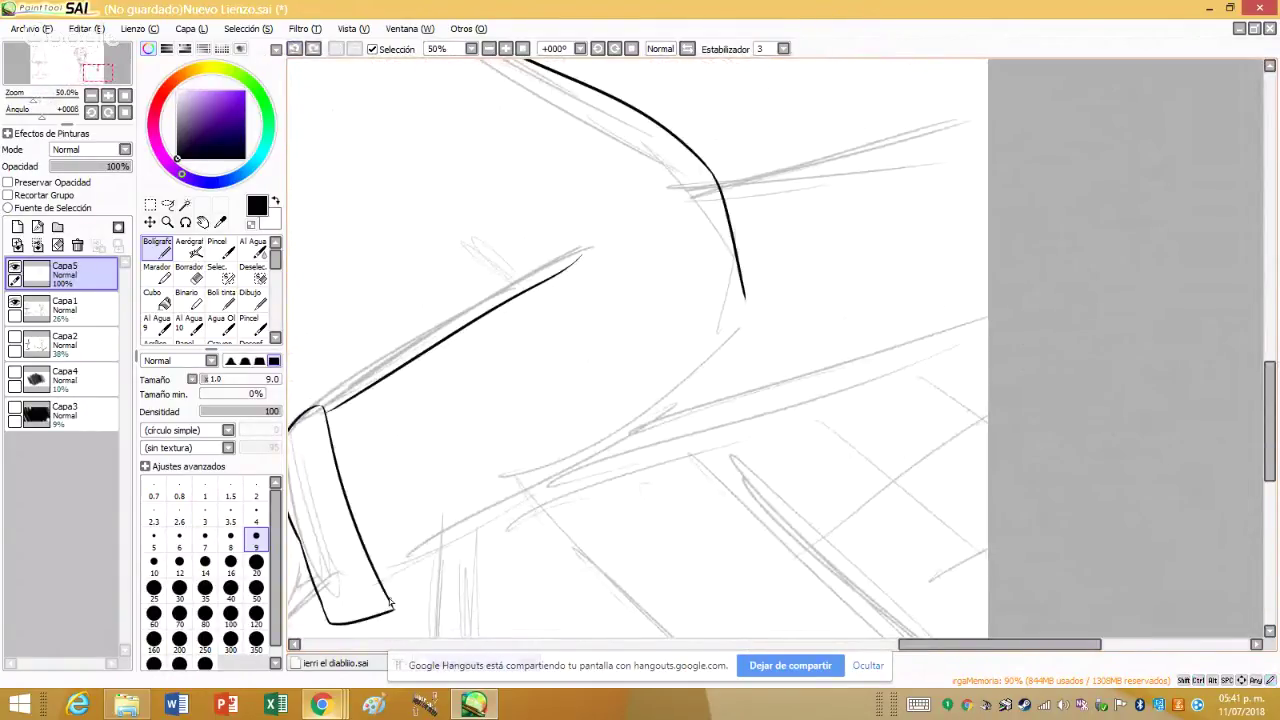
left_click_drag(390, 604, 716, 340)
key("ctrl+z")
left_click_drag(392, 567, 790, 310)
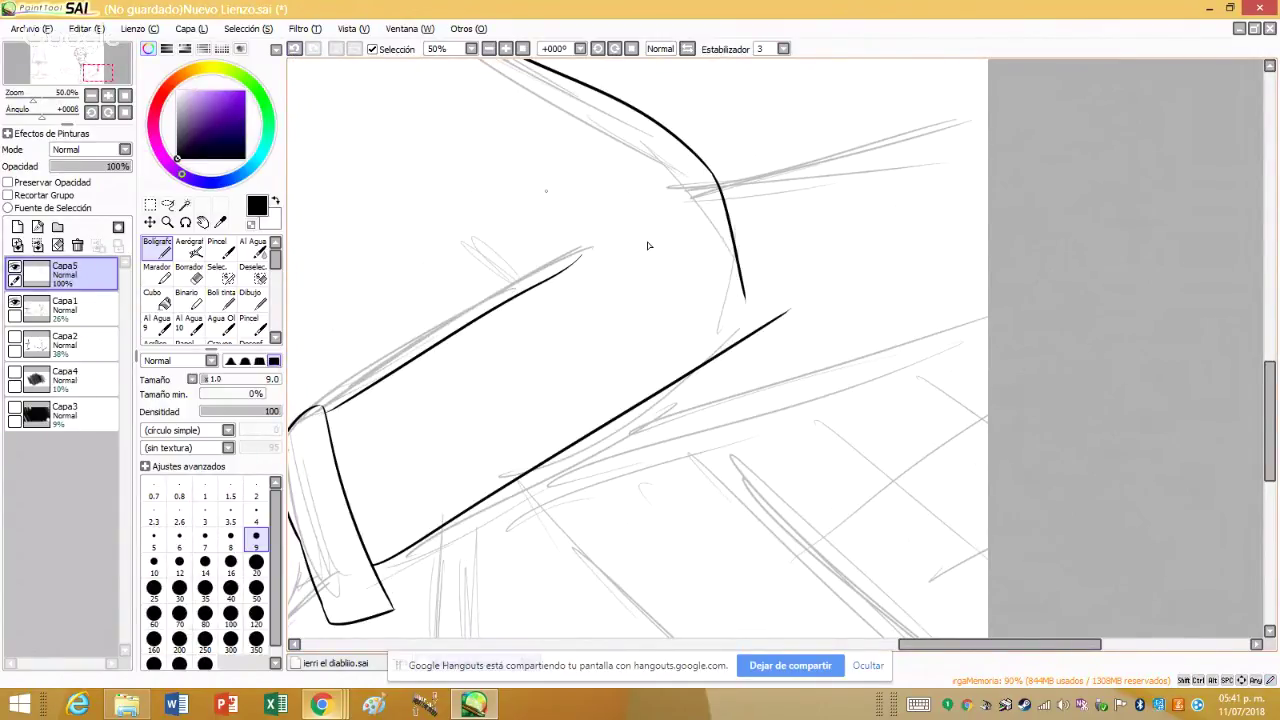
scroll(648, 245, "up", 2)
mouse_move(800, 148)
left_mouse_down()
mouse_move(726, 402)
mouse_move(678, 476)
mouse_move(740, 385)
mouse_move(728, 392)
mouse_move(742, 399)
mouse_move(790, 312)
left_mouse_up()
- Erase the line ends that overshoot the outer elbow, leaving clean corners where the arm lines meet
scroll(757, 434, "up", 1)
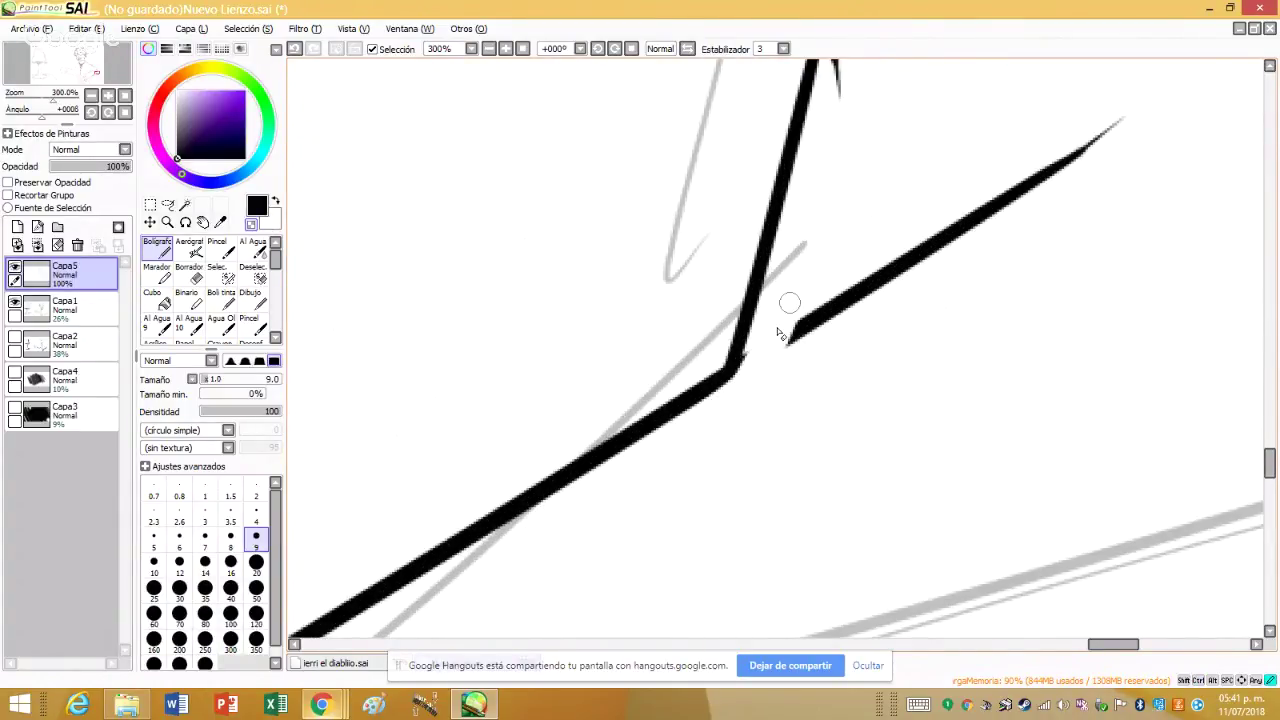
mouse_move(752, 405)
left_mouse_down()
mouse_move(805, 364)
mouse_move(895, 213)
left_mouse_up()
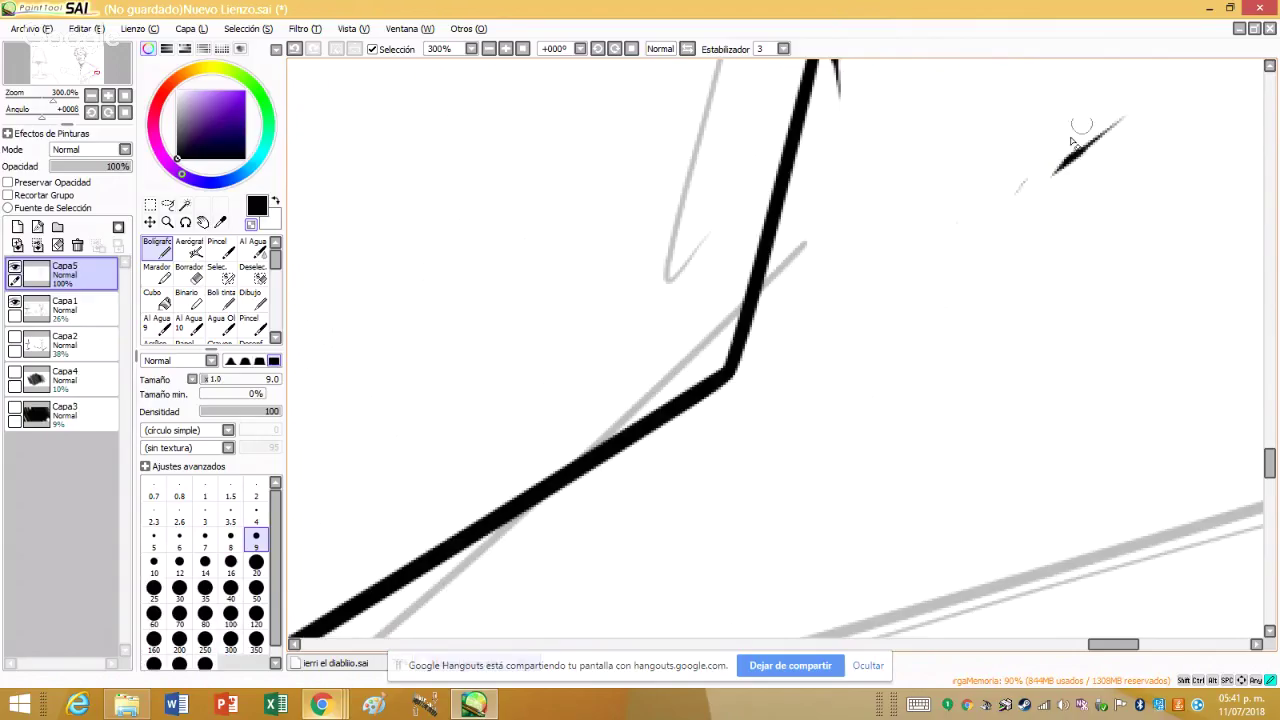
left_click_drag(1075, 130, 1040, 199)
scroll(948, 134, "down", 6)
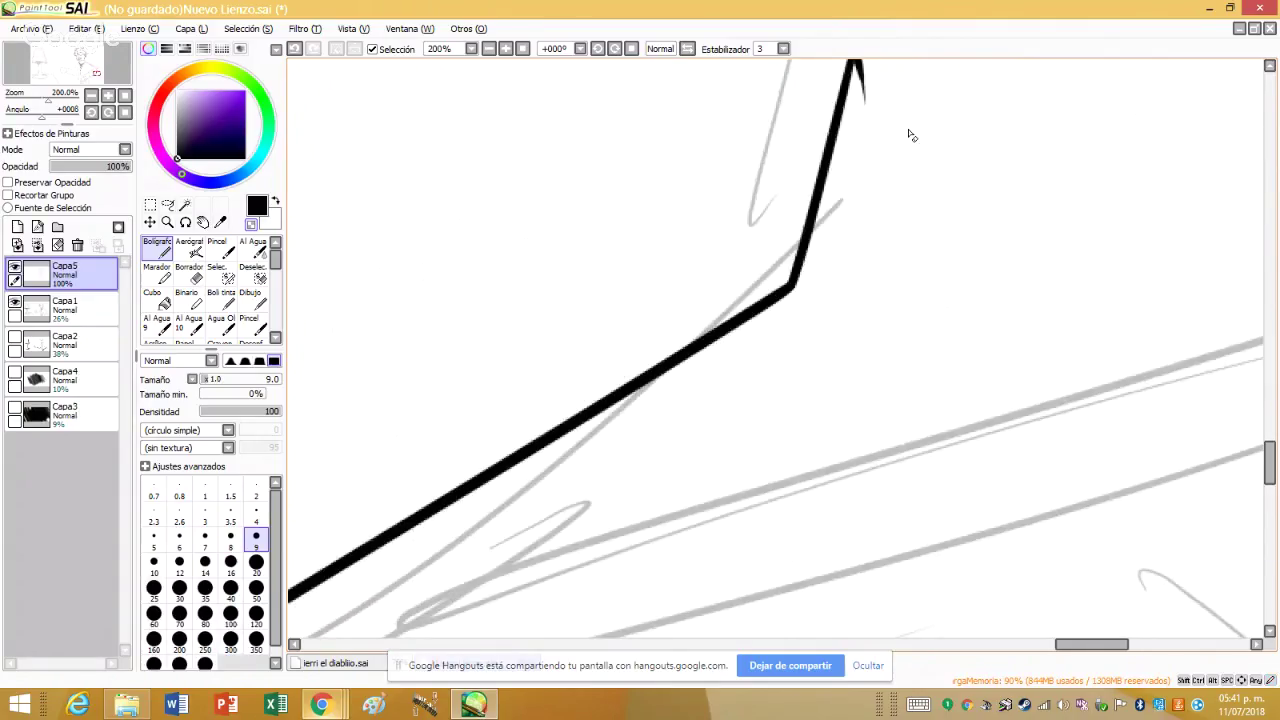
scroll(848, 222, "up", 1)
scroll(820, 260, "up", 3)
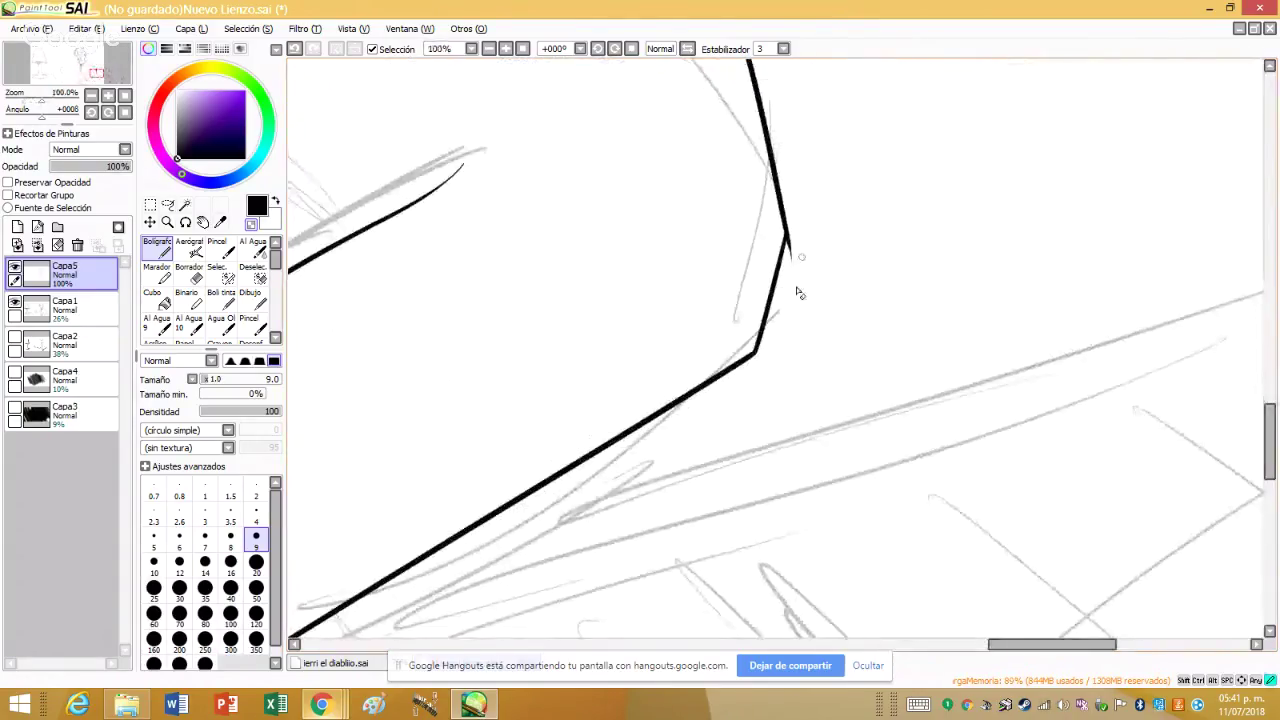
scroll(800, 210, "up", 1)
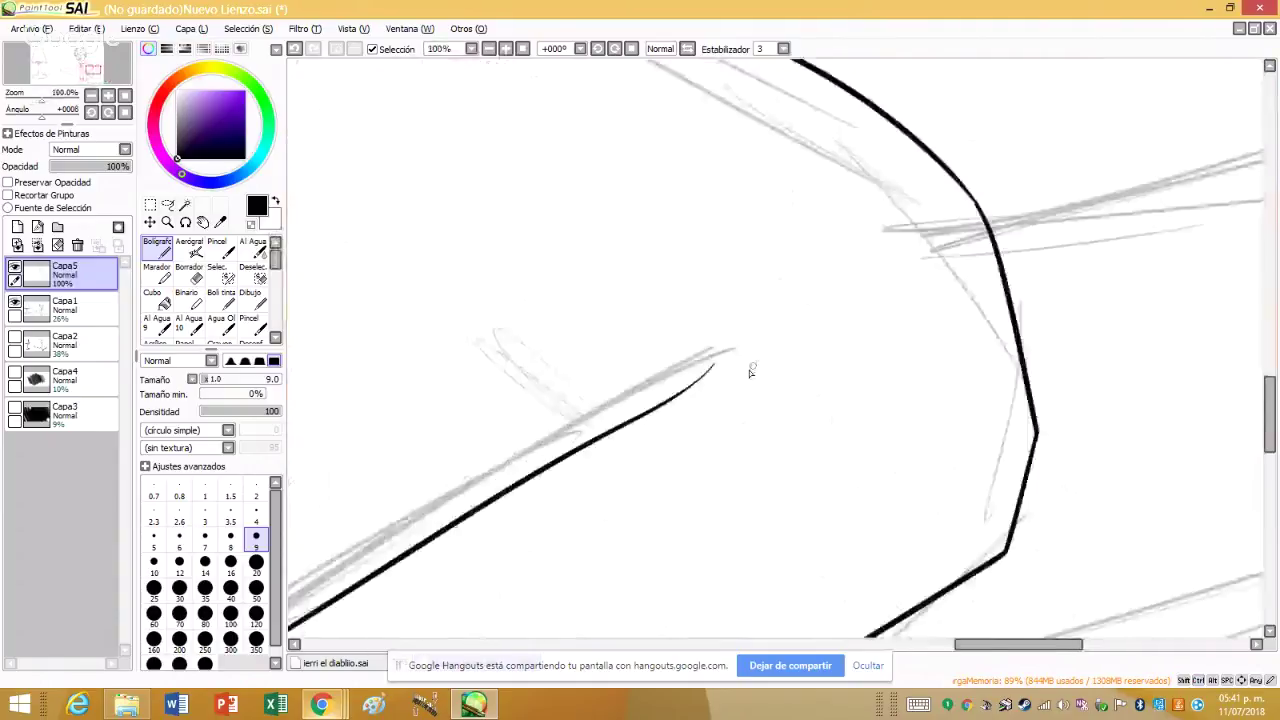
scroll(750, 372, "up", 5)
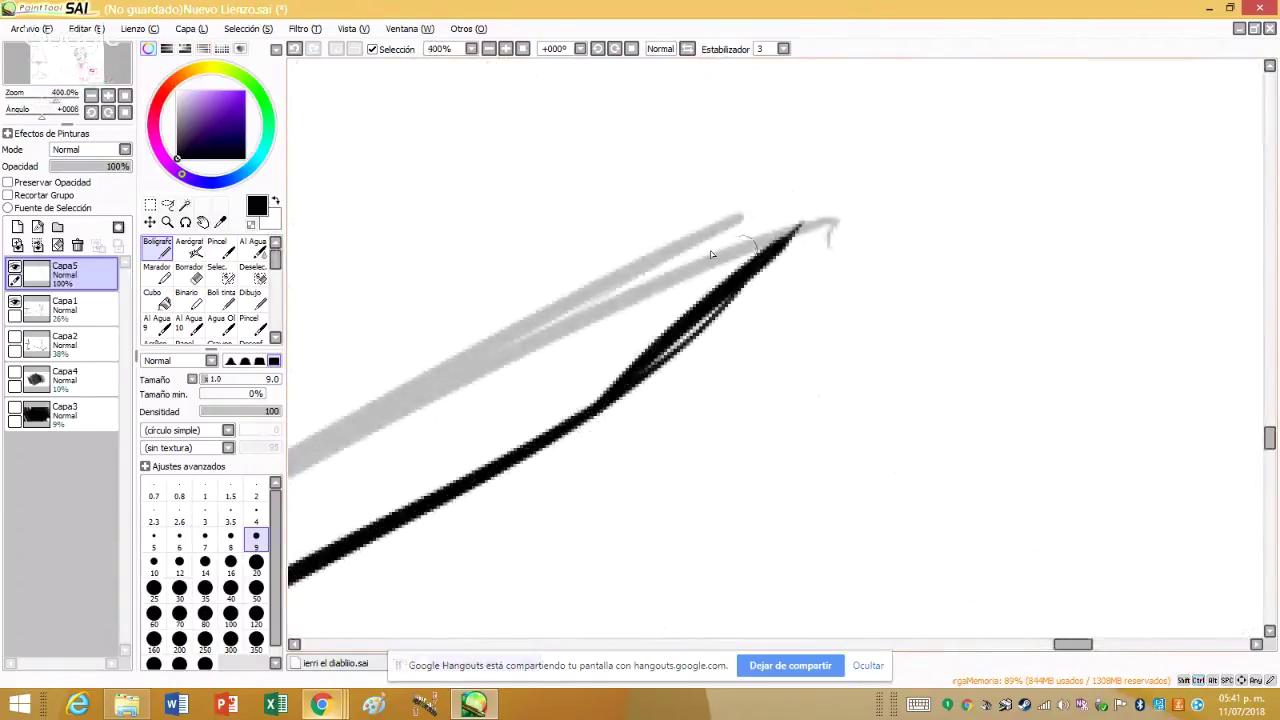
left_click(294, 48)
left_click_drag(608, 405, 790, 212)
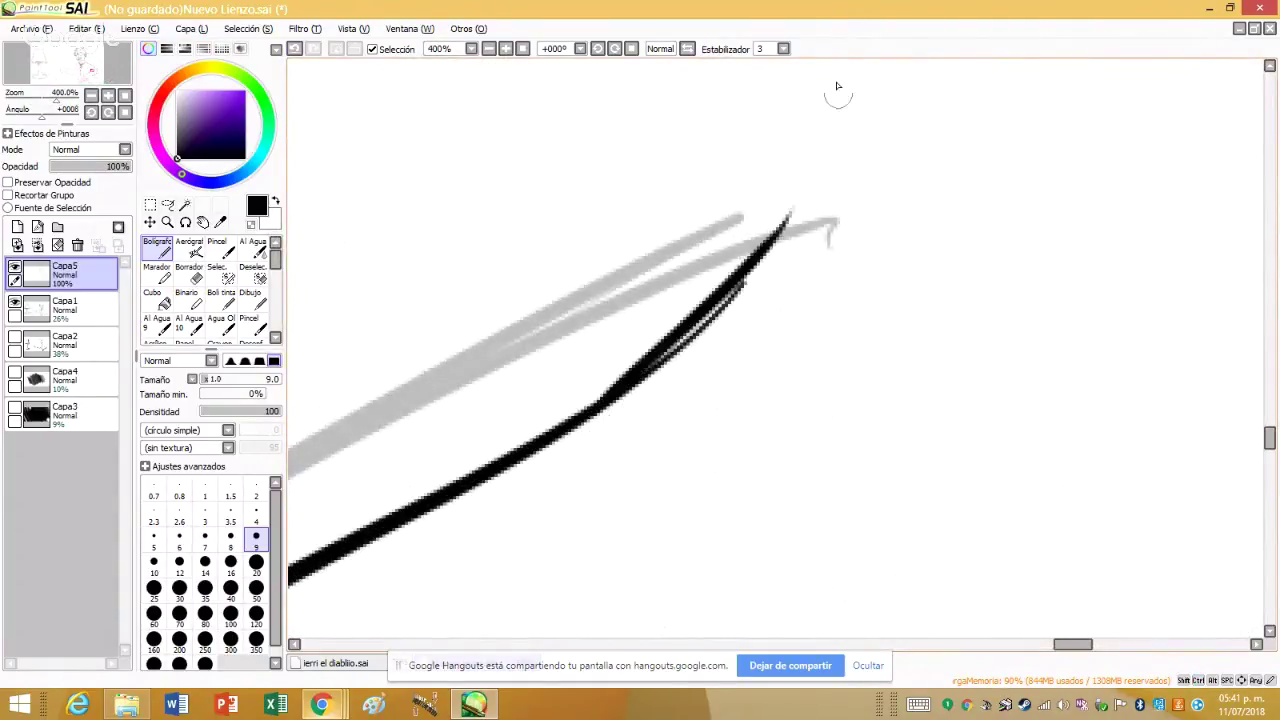
left_click(294, 48)
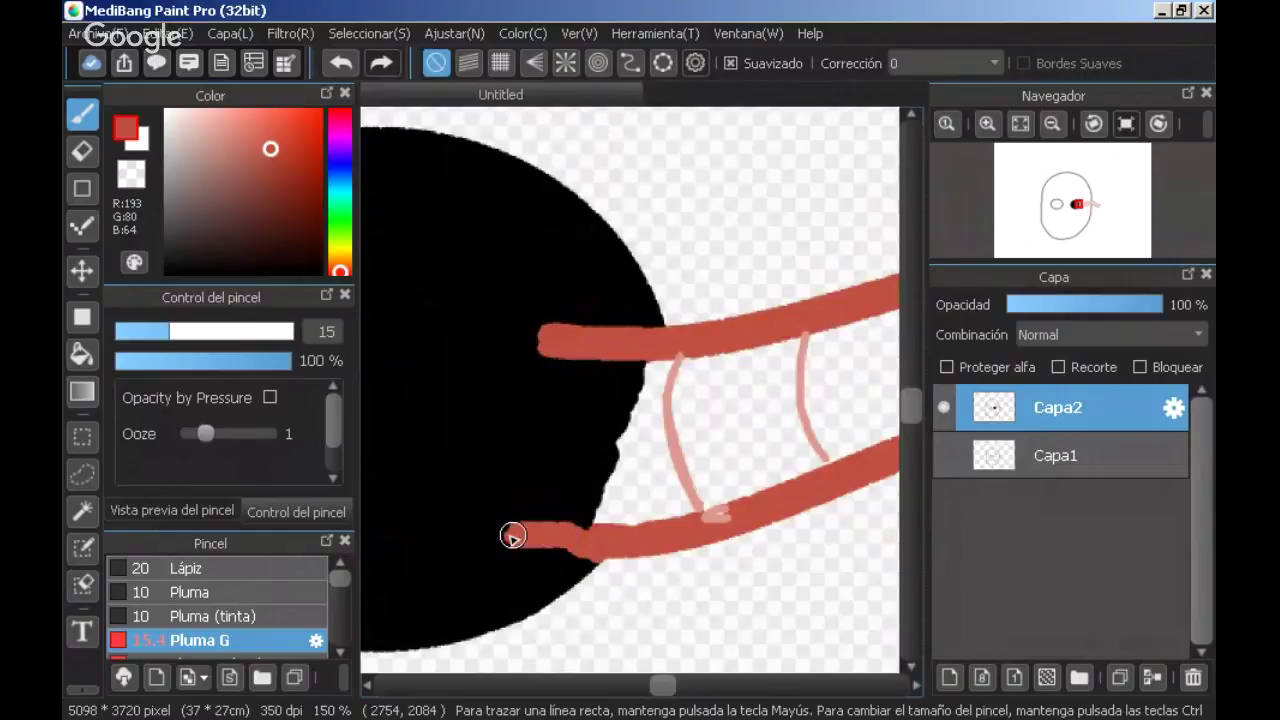
- Switch to MediBang and finish the inner end of the worm's lower red outline inside the black eye
mouse_move(514, 531)
left_mouse_down()
mouse_move(486, 534)
mouse_move(600, 543)
mouse_move(516, 531)
left_mouse_up()
scroll(516, 531, "down", 8)
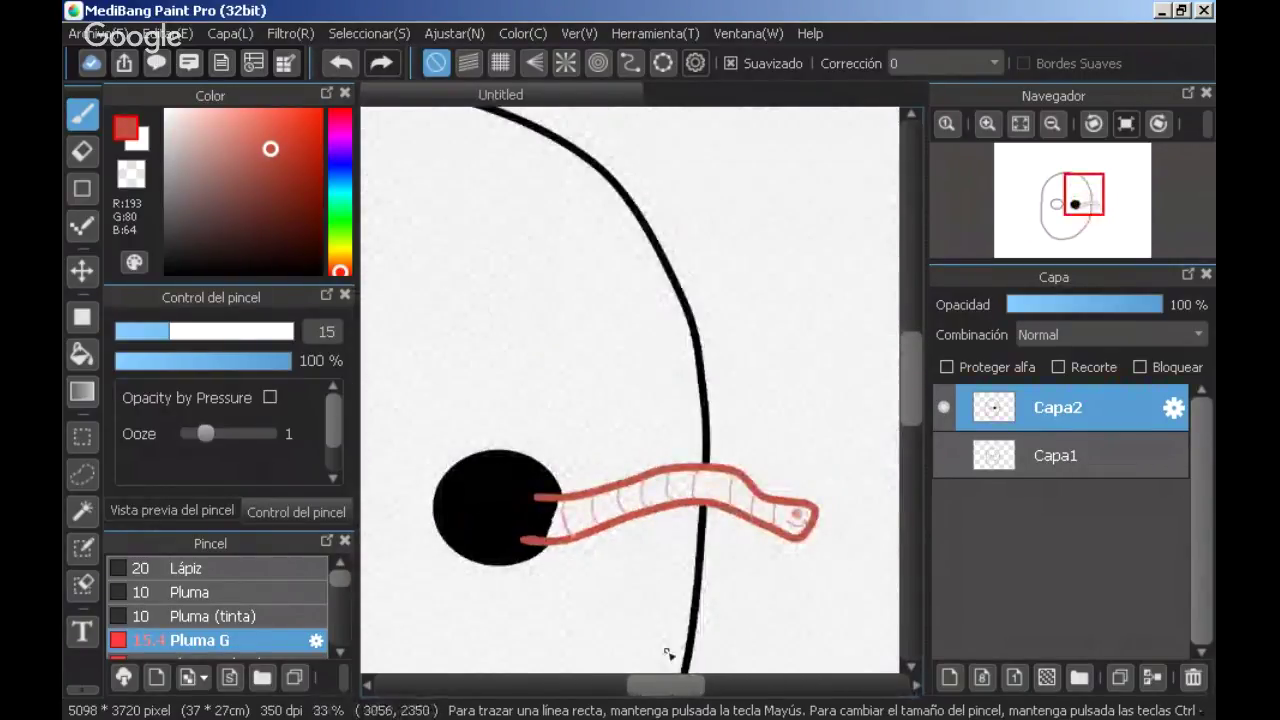
- Lighten the red to R 228, G 91, B 72 and bucket-fill the worm's segments nearest the black eye
scroll(422, 393, "down", 3)
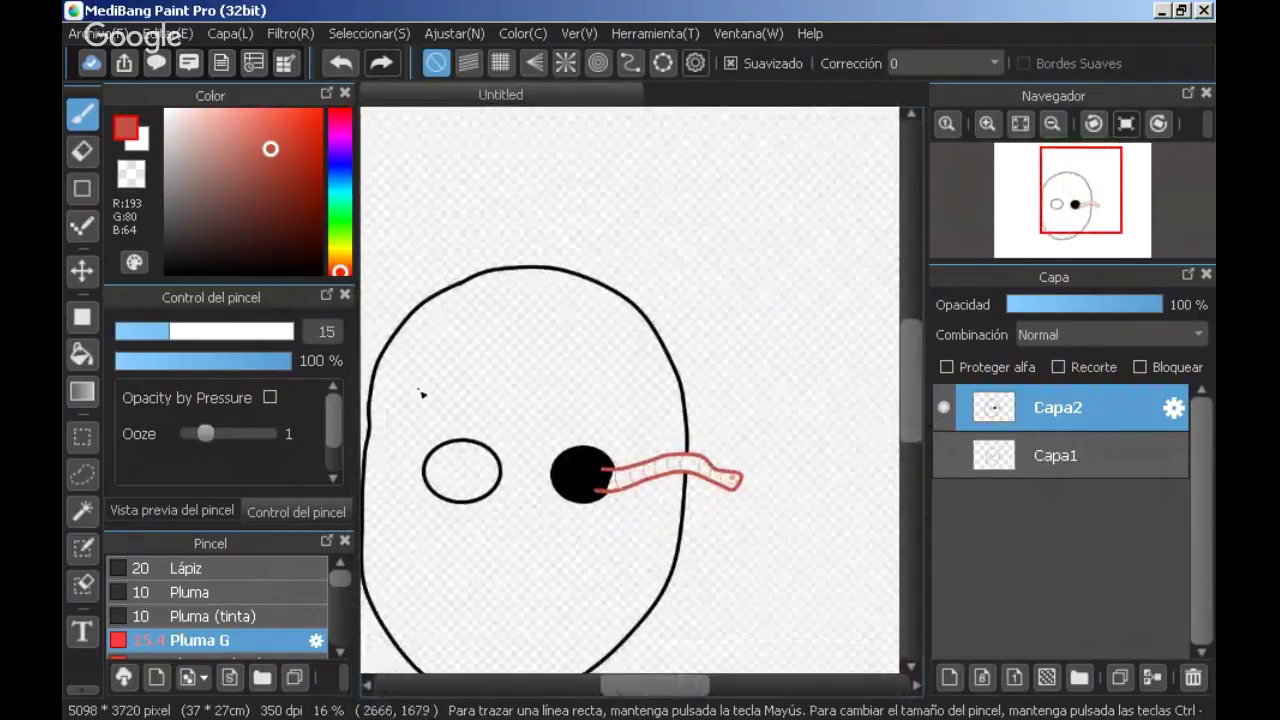
mouse_move(251, 152)
left_mouse_down()
mouse_move(272, 140)
mouse_move(254, 140)
mouse_move(247, 178)
mouse_move(276, 126)
left_mouse_up()
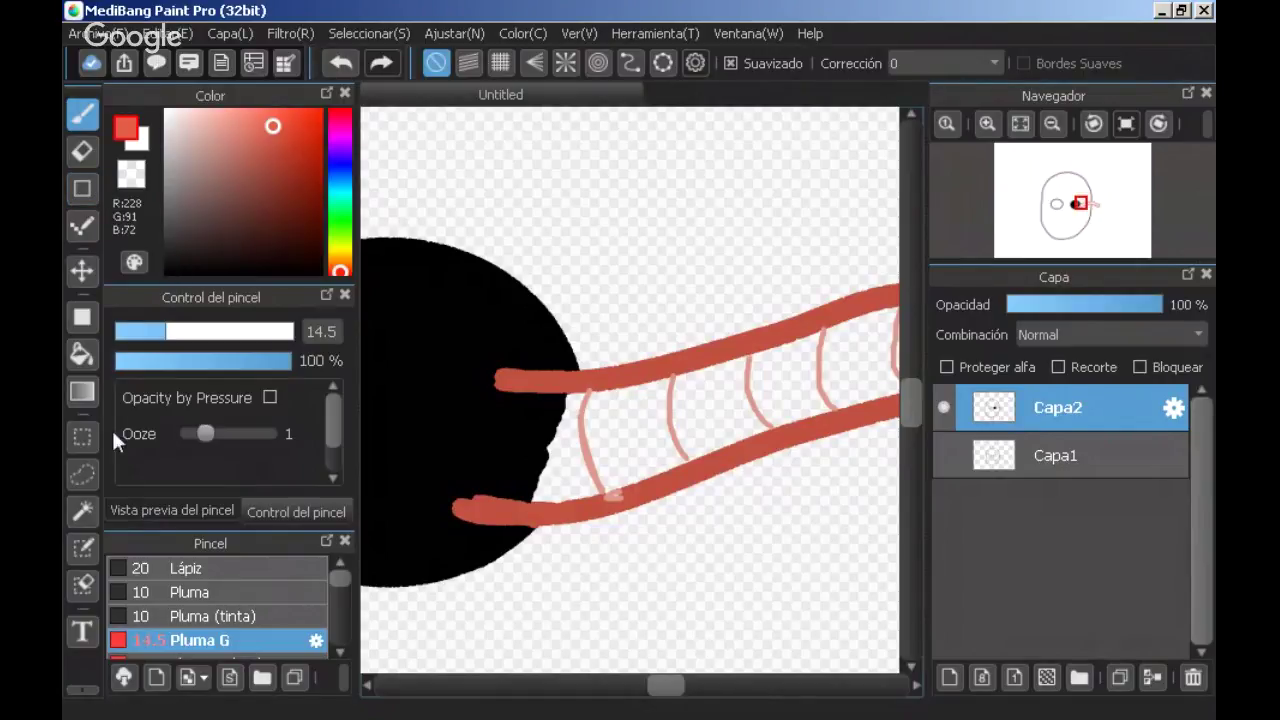
left_click(82, 353)
left_click(565, 450)
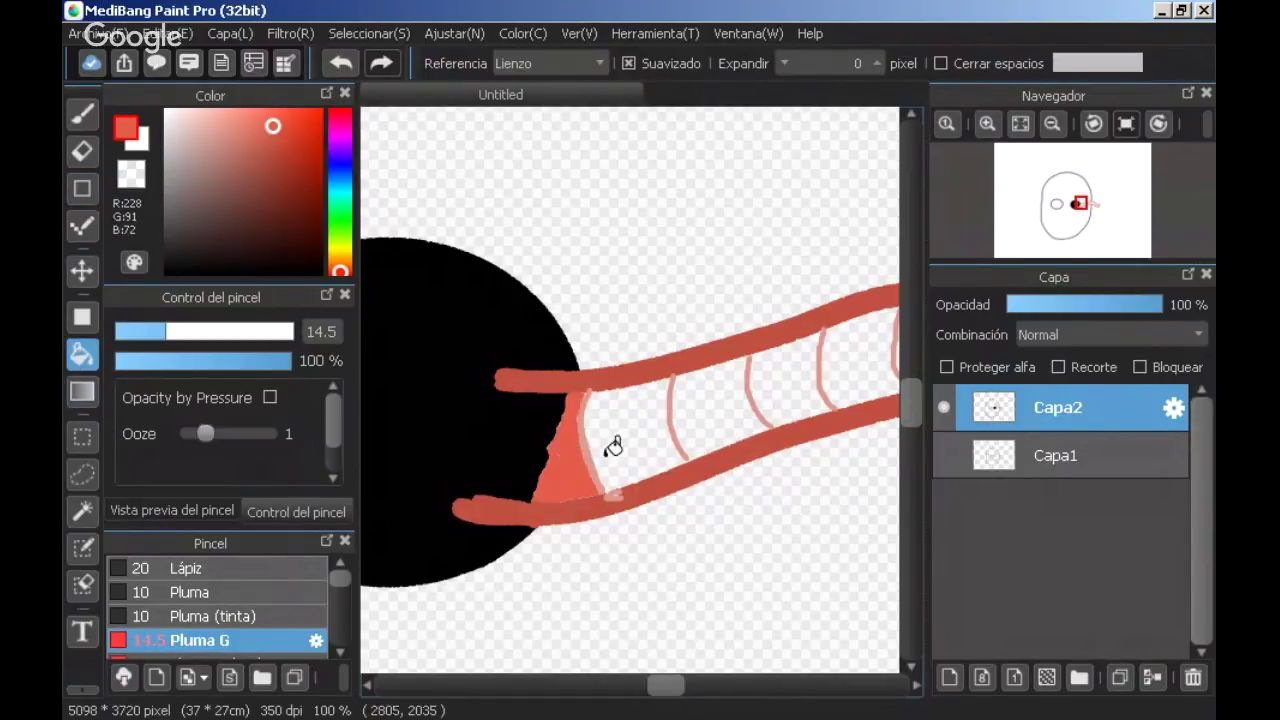
left_click(613, 447)
left_click(717, 423)
- Fill the next worm segments with the same light red, working from the eye outward across the head outline
left_click_drag(680, 693, 687, 689)
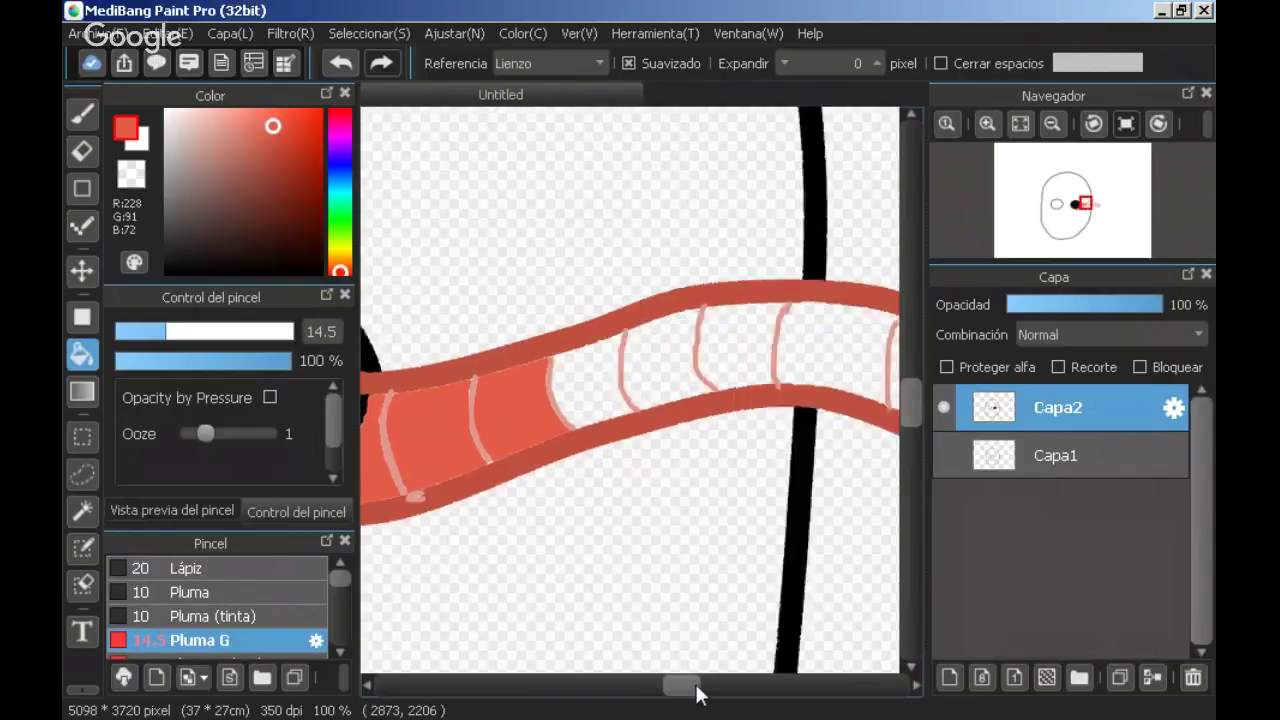
left_click(520, 395)
left_click(590, 355)
left_click(670, 345)
left_click(757, 348)
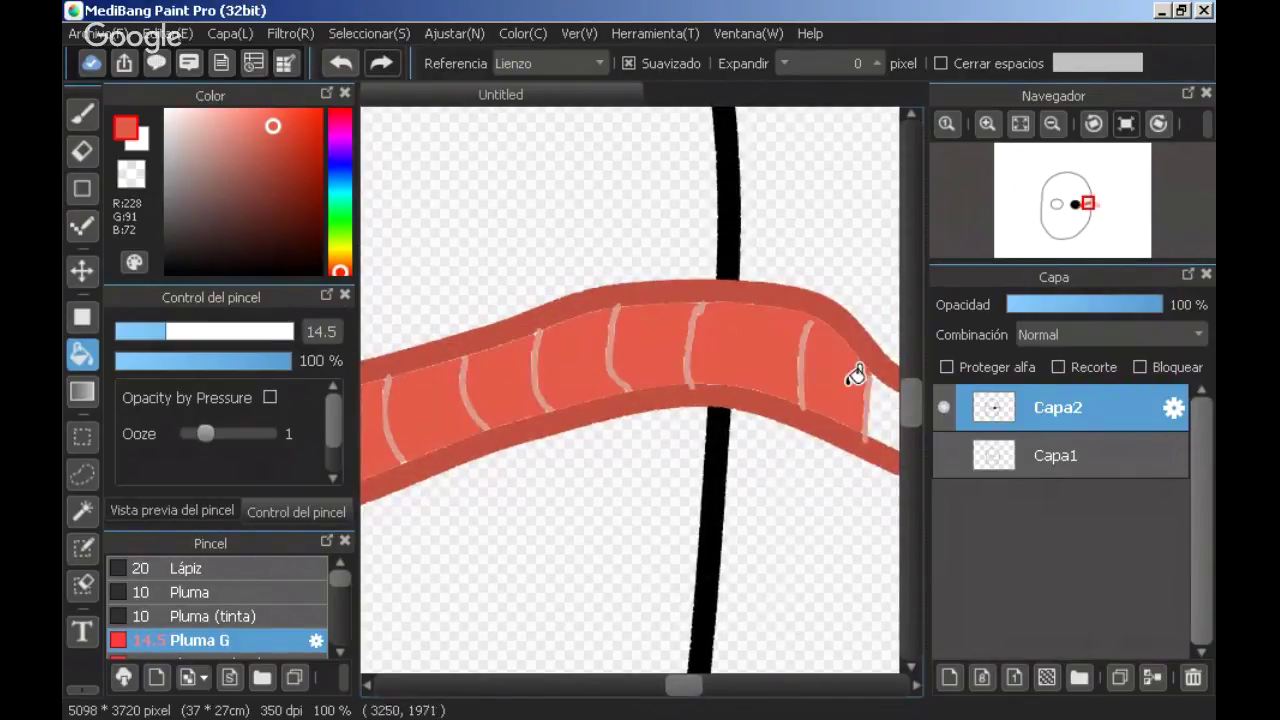
left_click(851, 372)
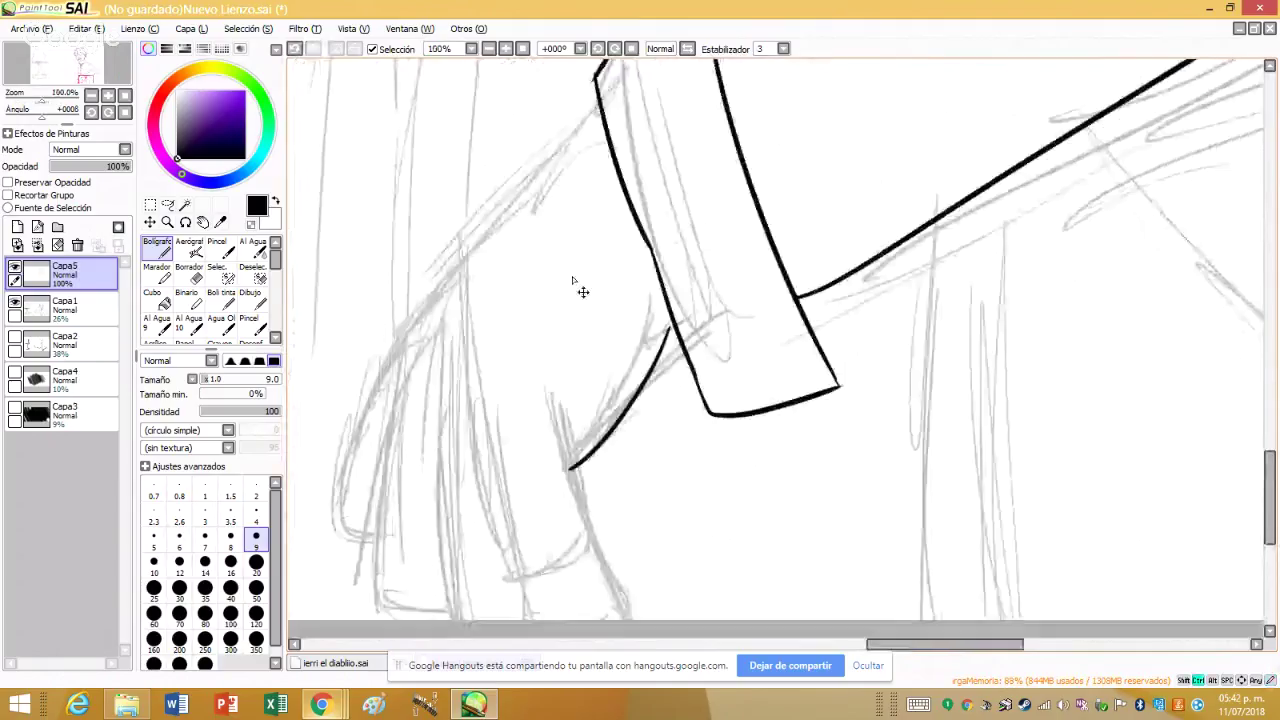
- Switch to PaintTool SAI and ink the hand's knuckles and finger lines below the cuff over the sketch
mouse_move(538, 305)
left_mouse_down()
mouse_move(605, 550)
mouse_move(476, 621)
left_mouse_up()
scroll(440, 565, "down", 1)
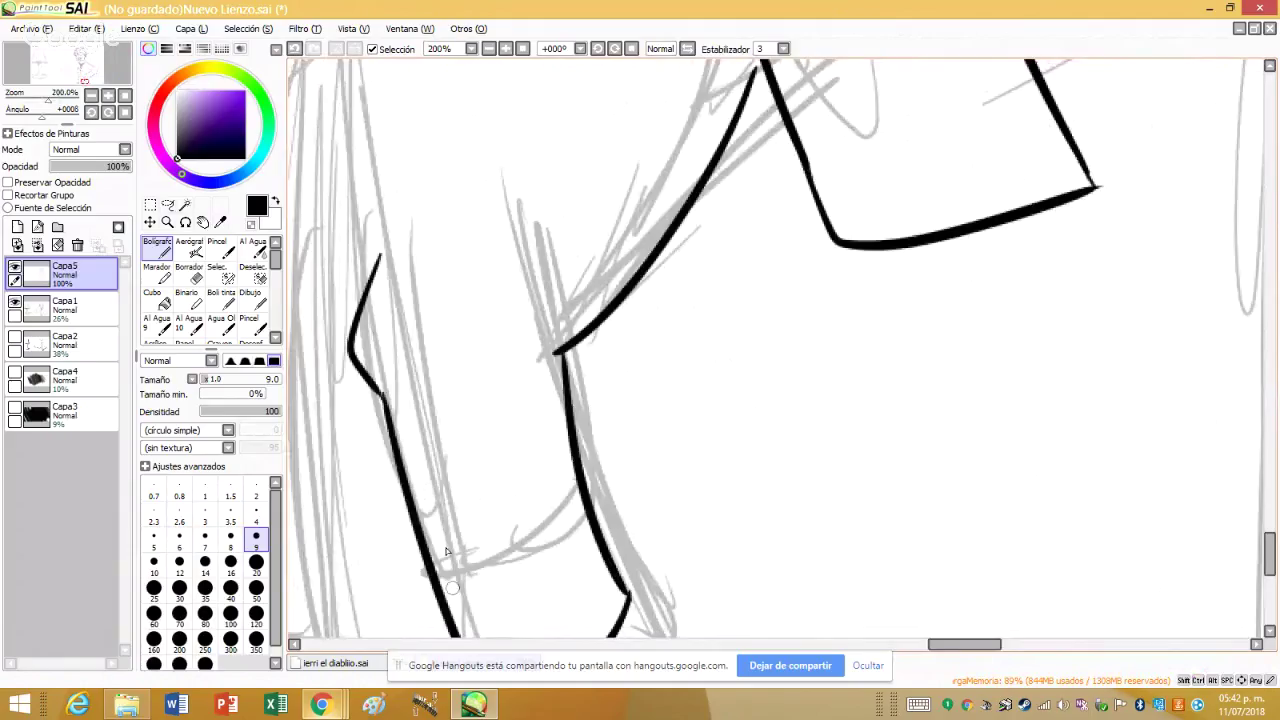
scroll(361, 408, "down", 3)
scroll(361, 408, "up", 5)
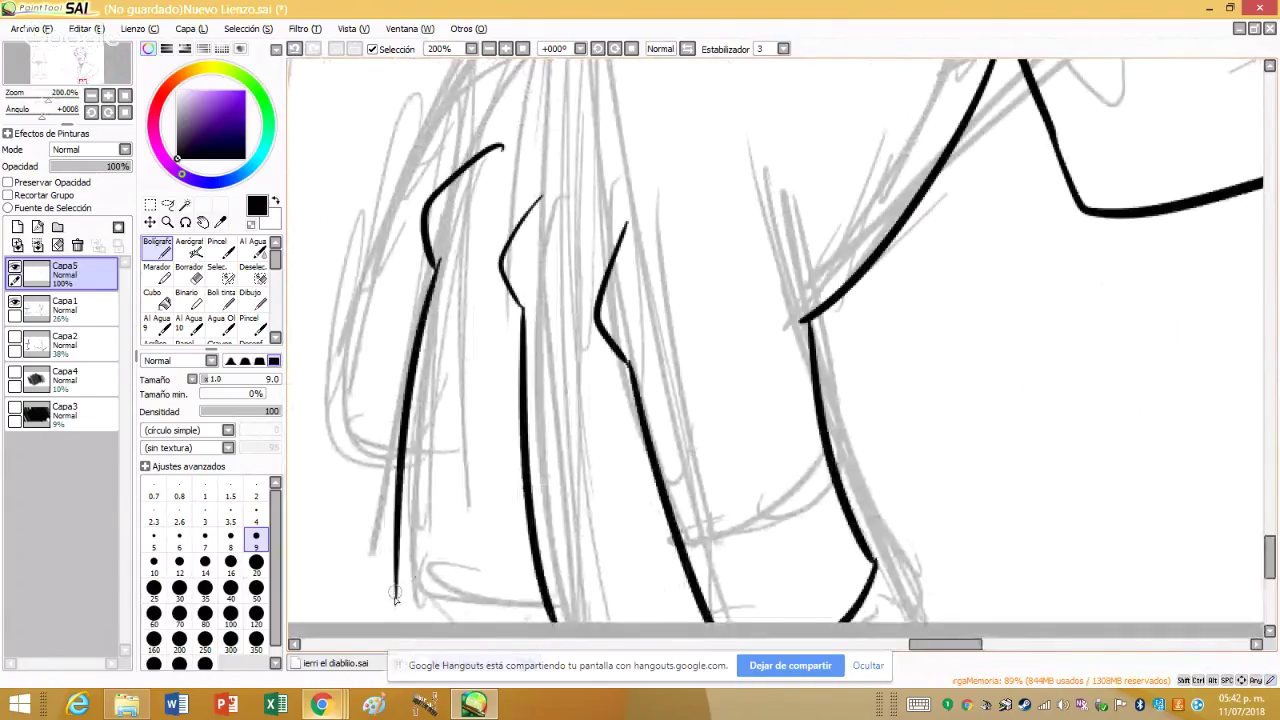
left_click_drag(394, 582, 413, 622)
scroll(472, 403, "down", 3)
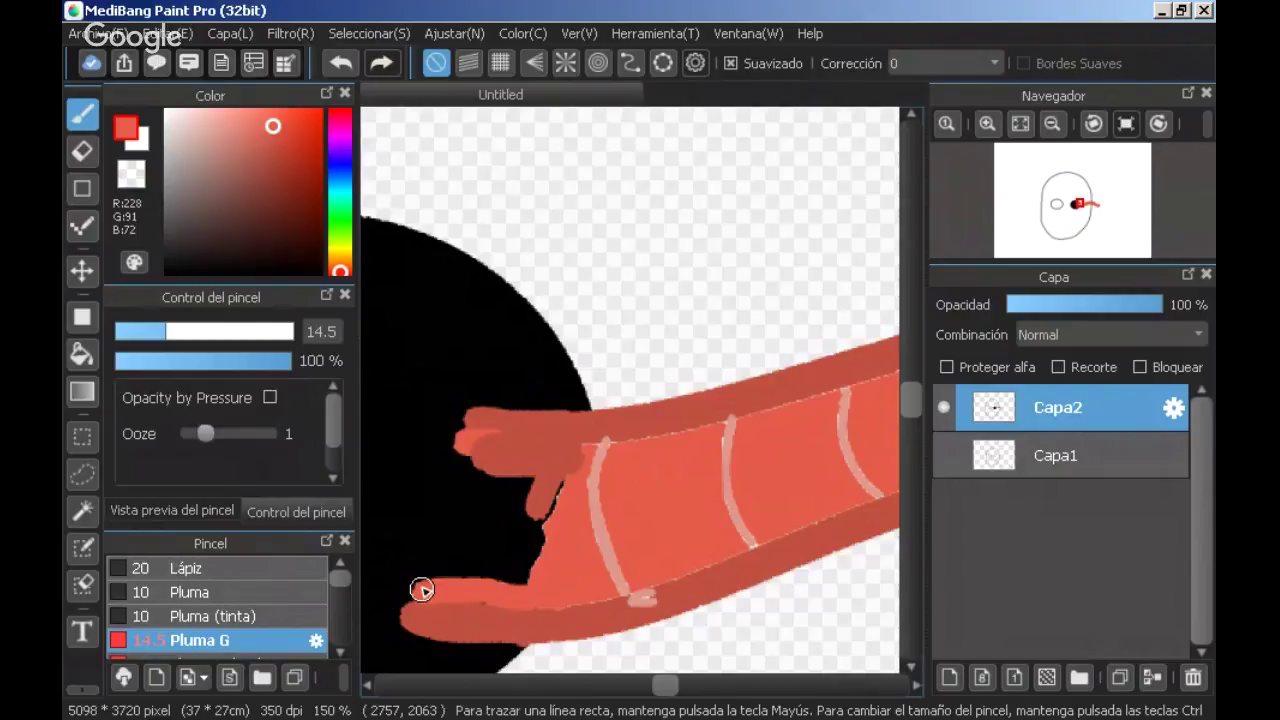
- Switch to MediBang and paint the worm's inner end light red between its outlines inside the black eye
mouse_move(421, 590)
left_mouse_down()
mouse_move(471, 463)
mouse_move(578, 450)
mouse_move(523, 580)
left_mouse_up()
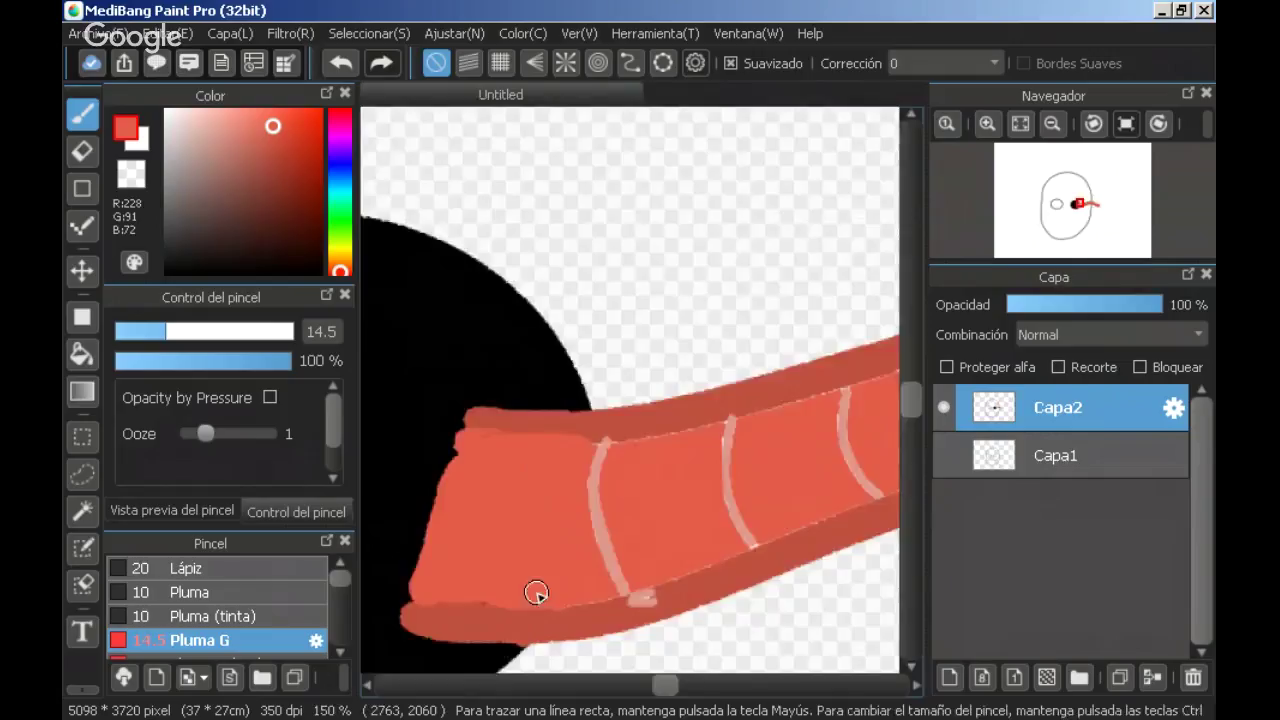
scroll(536, 593, "down", 10)
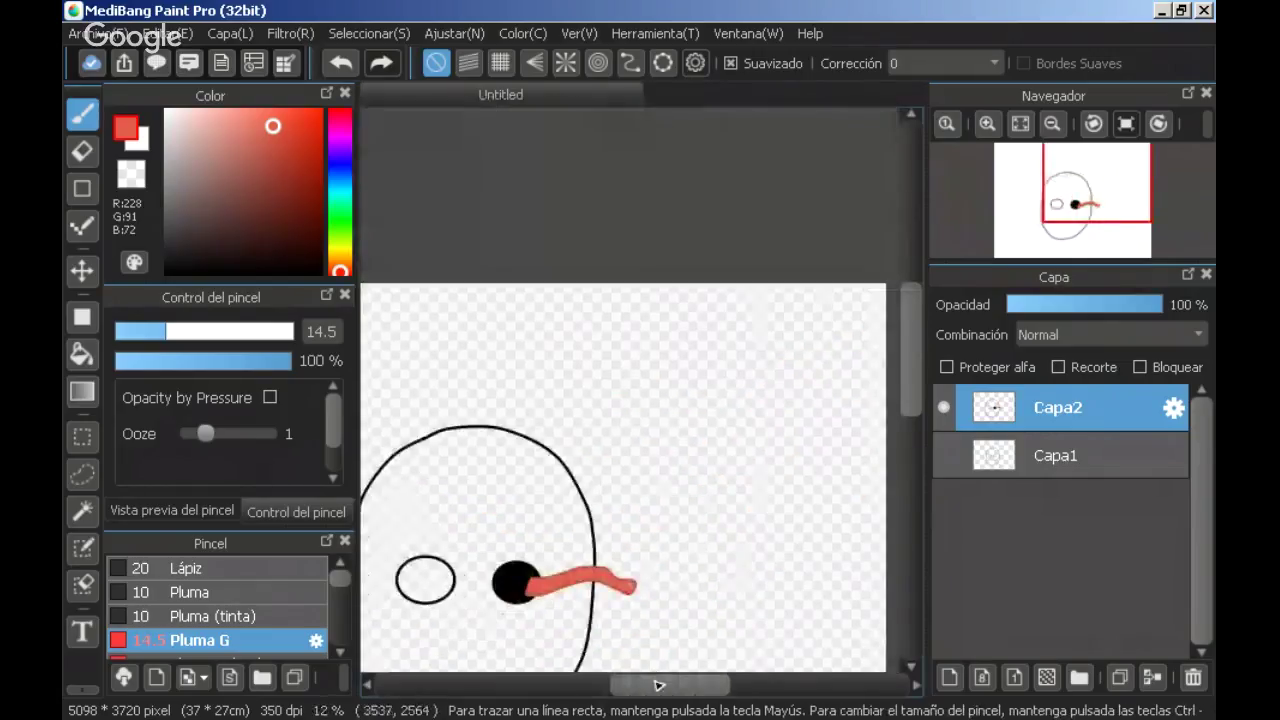
left_click_drag(910, 410, 917, 452)
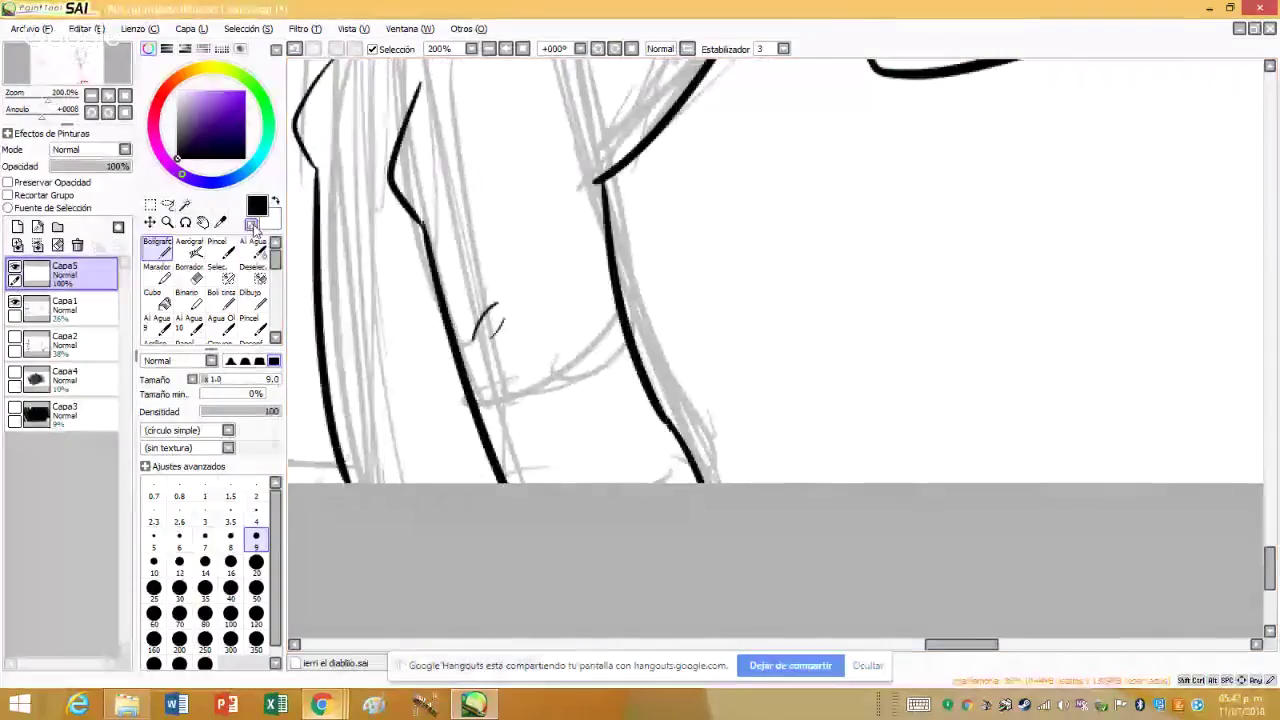
- Switch to PaintTool SAI and ink short curved knuckle creases across the inner fingers
left_click_drag(600, 300, 450, 288)
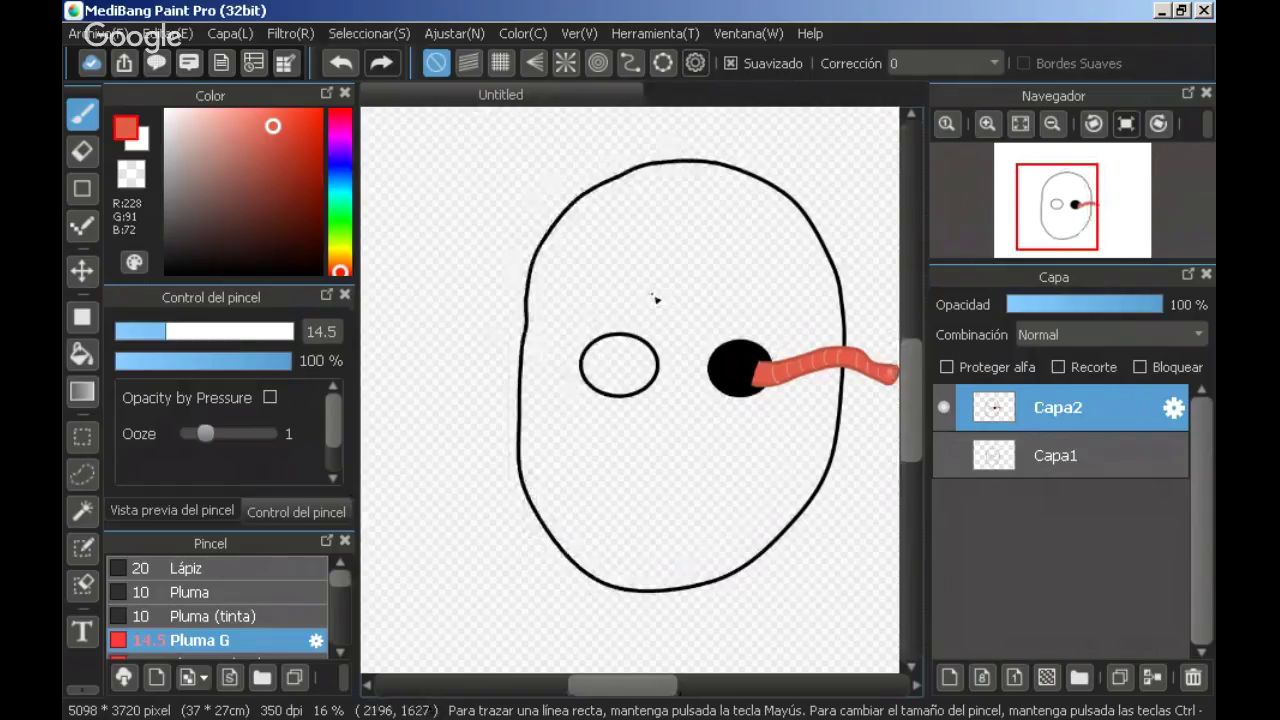
scroll(656, 299, "down", 1)
scroll(656, 299, "up", 1)
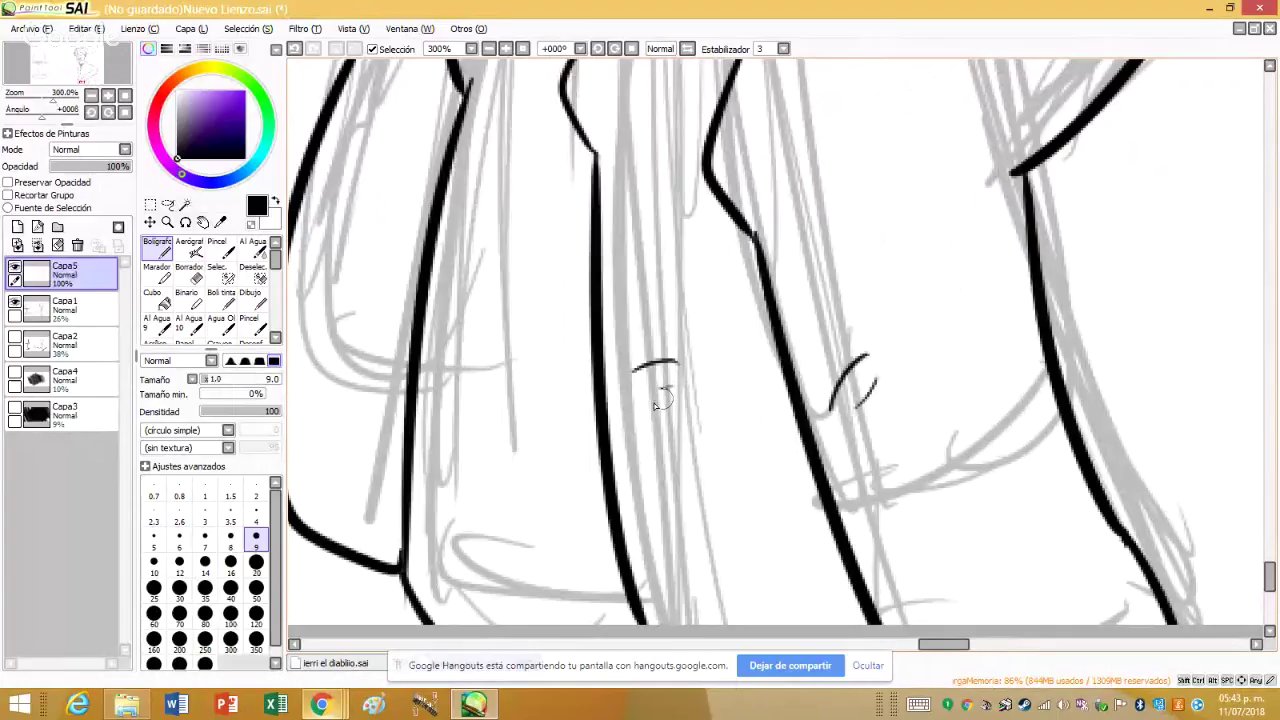
left_click_drag(418, 355, 503, 384)
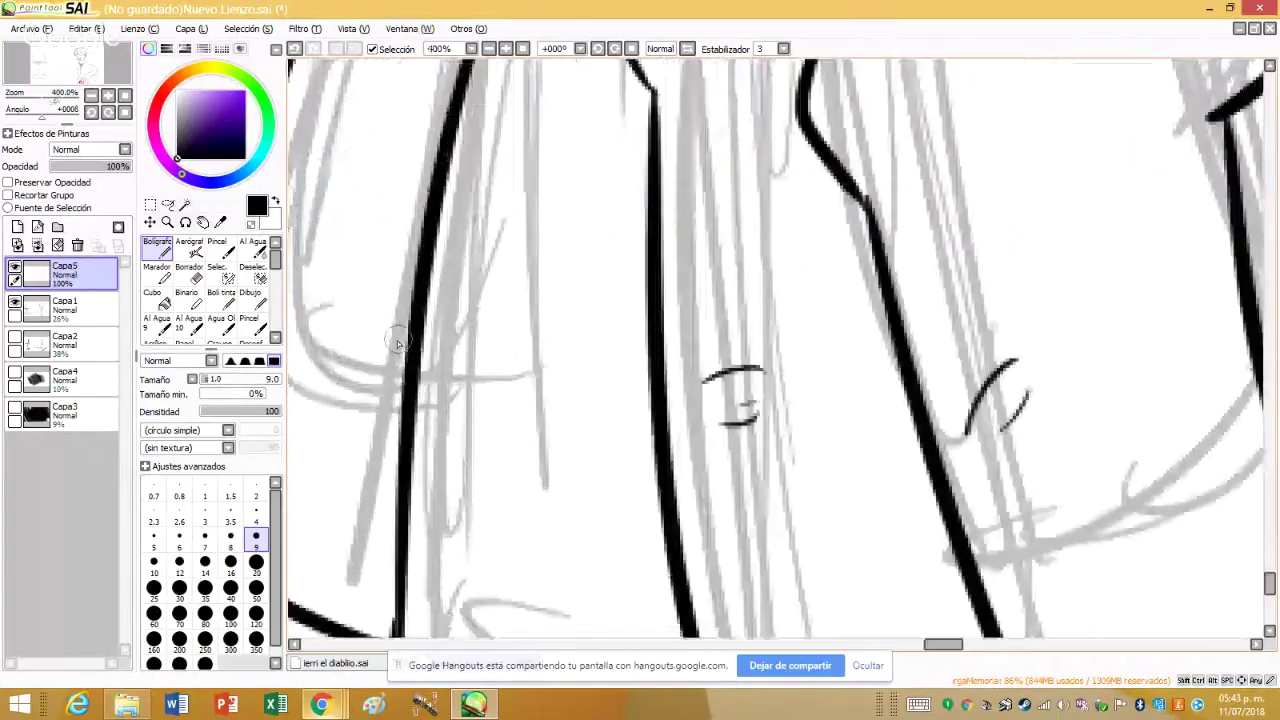
left_click_drag(472, 285, 515, 318)
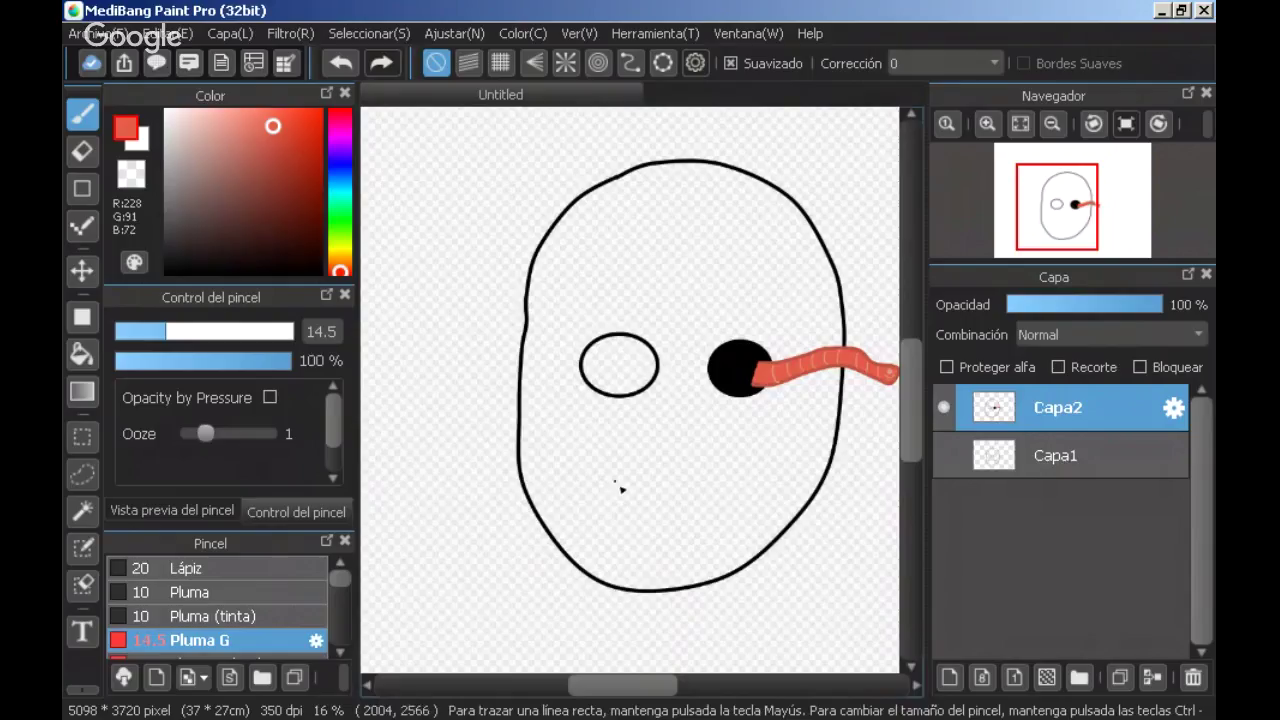
left_click_drag(616, 482, 700, 484)
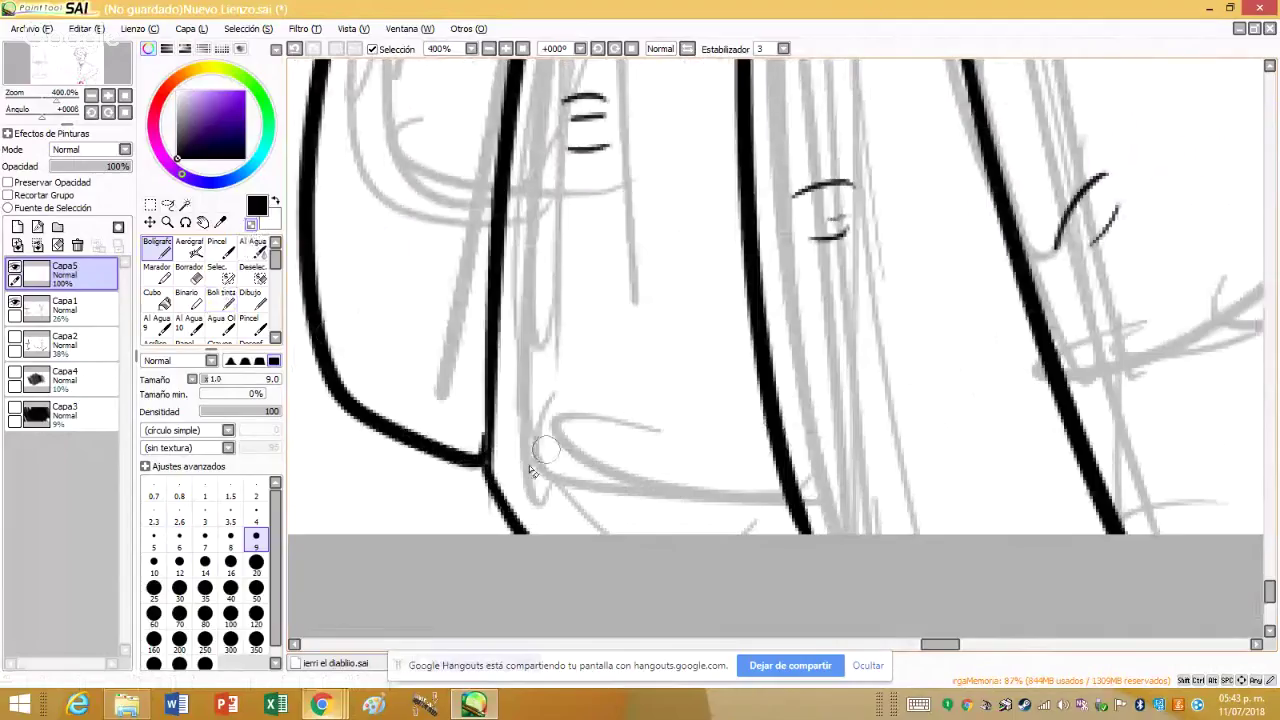
- Replace the outermost finger's closed tip with finger lines that run down to the canvas's lower edge
left_click_drag(533, 470, 510, 545)
mouse_move(449, 471)
left_mouse_down()
mouse_move(358, 335)
mouse_move(360, 503)
left_mouse_up()
mouse_move(395, 432)
left_mouse_down()
mouse_move(470, 460)
mouse_move(449, 314)
mouse_move(480, 460)
mouse_move(423, 408)
mouse_move(502, 552)
left_mouse_up()
left_click_drag(313, 345, 377, 530)
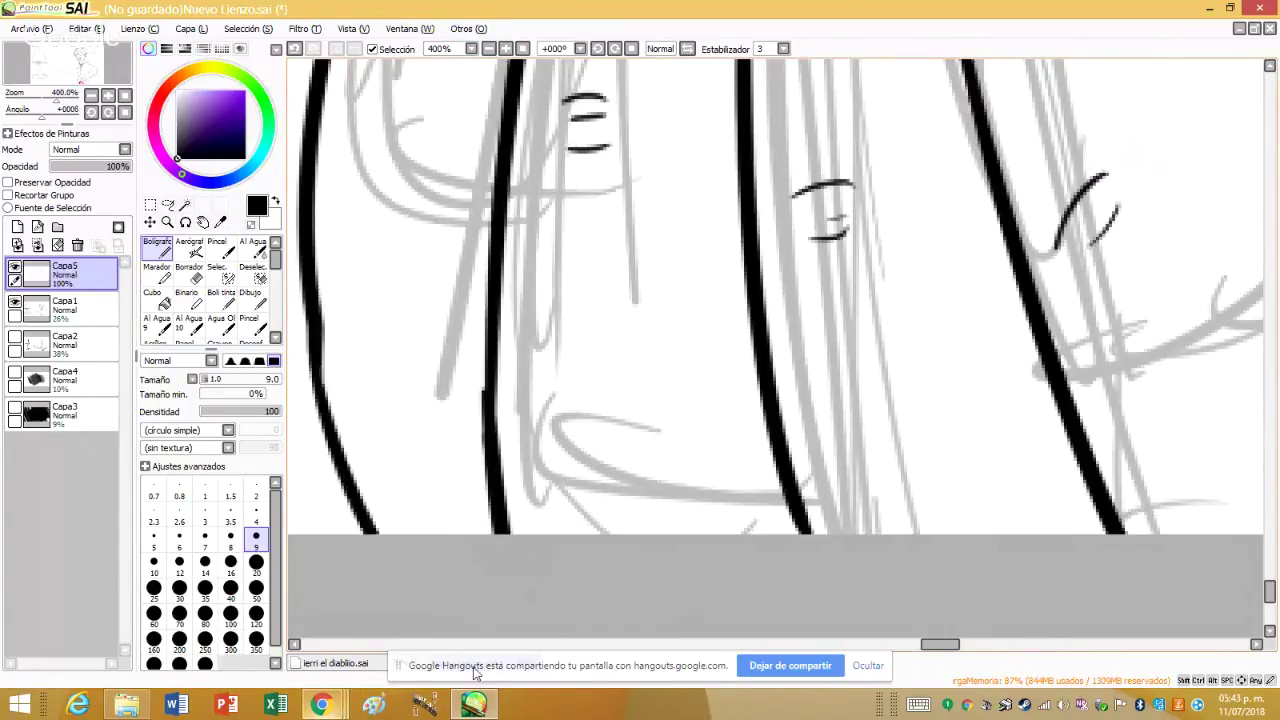
- Ink short horizontal crease lines across the joint of the outermost finger
scroll(486, 543, "down", 1)
scroll(515, 549, "up", 3)
scroll(440, 393, "up", 1)
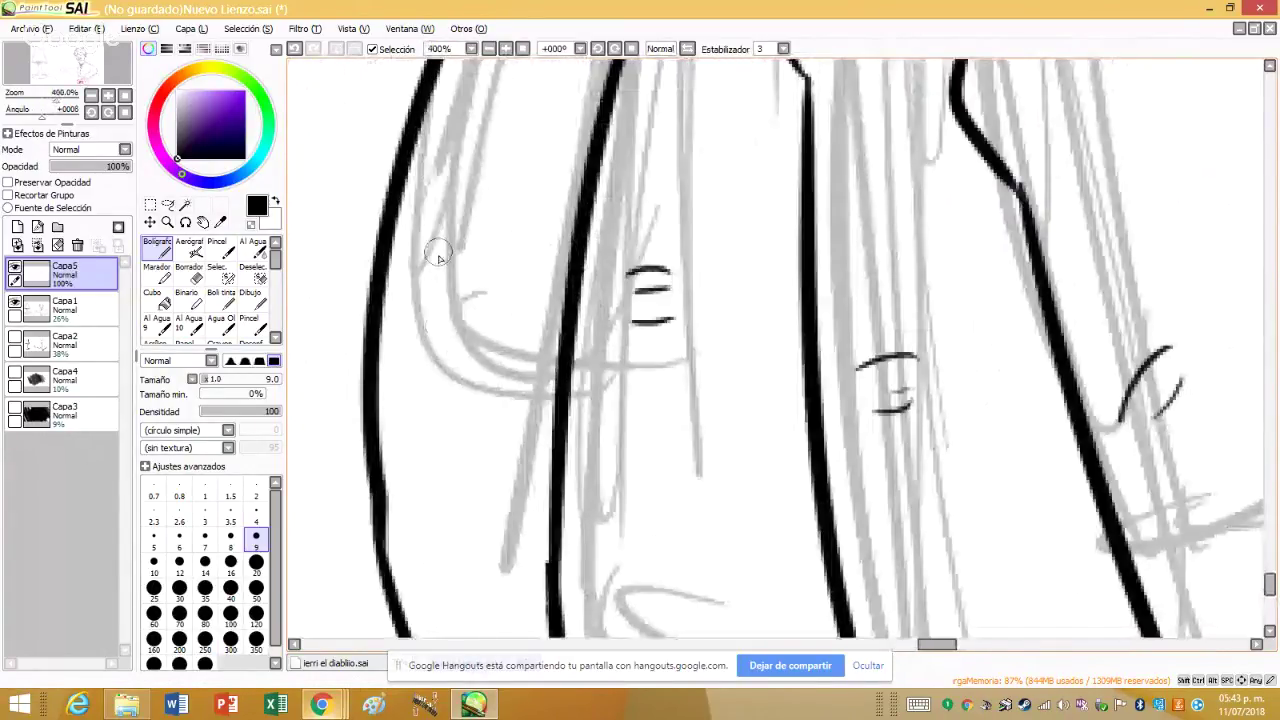
left_click_drag(440, 247, 486, 245)
mouse_move(438, 268)
left_mouse_down()
mouse_move(482, 266)
mouse_move(478, 290)
left_mouse_up()
scroll(541, 311, "down", 1)
scroll(541, 311, "down", 3)
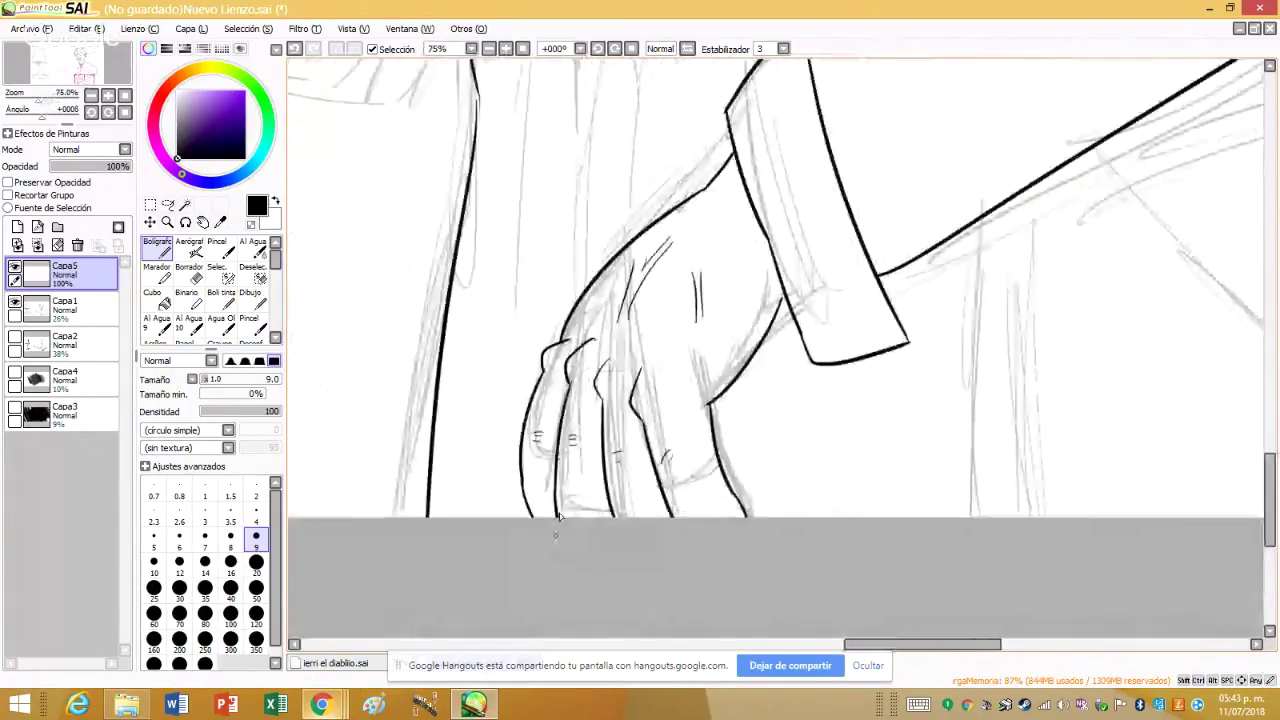
- Ink a rounded bulge on the hand's inner edge below the cuff, redrawing the first attempt and joining its ends to the outline
scroll(719, 449, "up", 1)
scroll(719, 449, "up", 1)
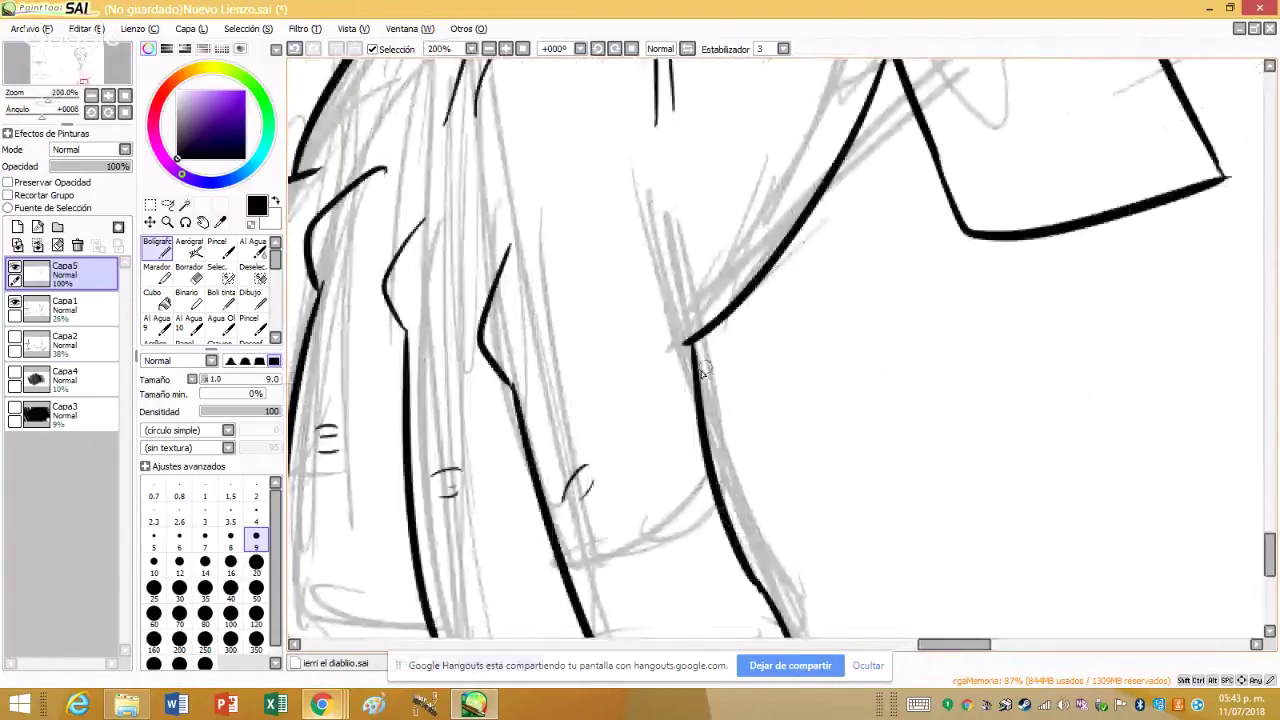
left_click_drag(705, 435, 752, 310)
scroll(911, 385, "up", 1)
key("ctrl+z")
mouse_move(503, 440)
left_mouse_down()
mouse_move(586, 480)
mouse_move(621, 232)
left_mouse_up()
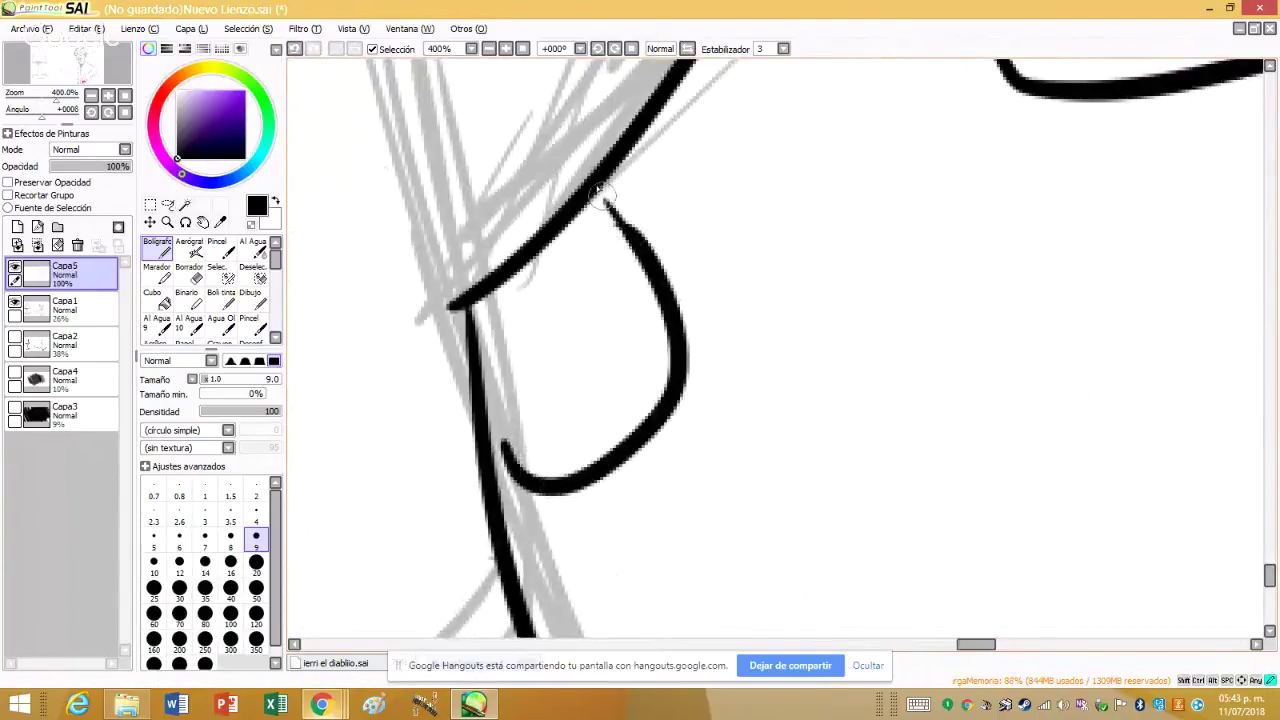
left_click_drag(518, 468, 478, 418)
left_click_drag(622, 222, 606, 200)
left_click_drag(546, 252, 518, 292)
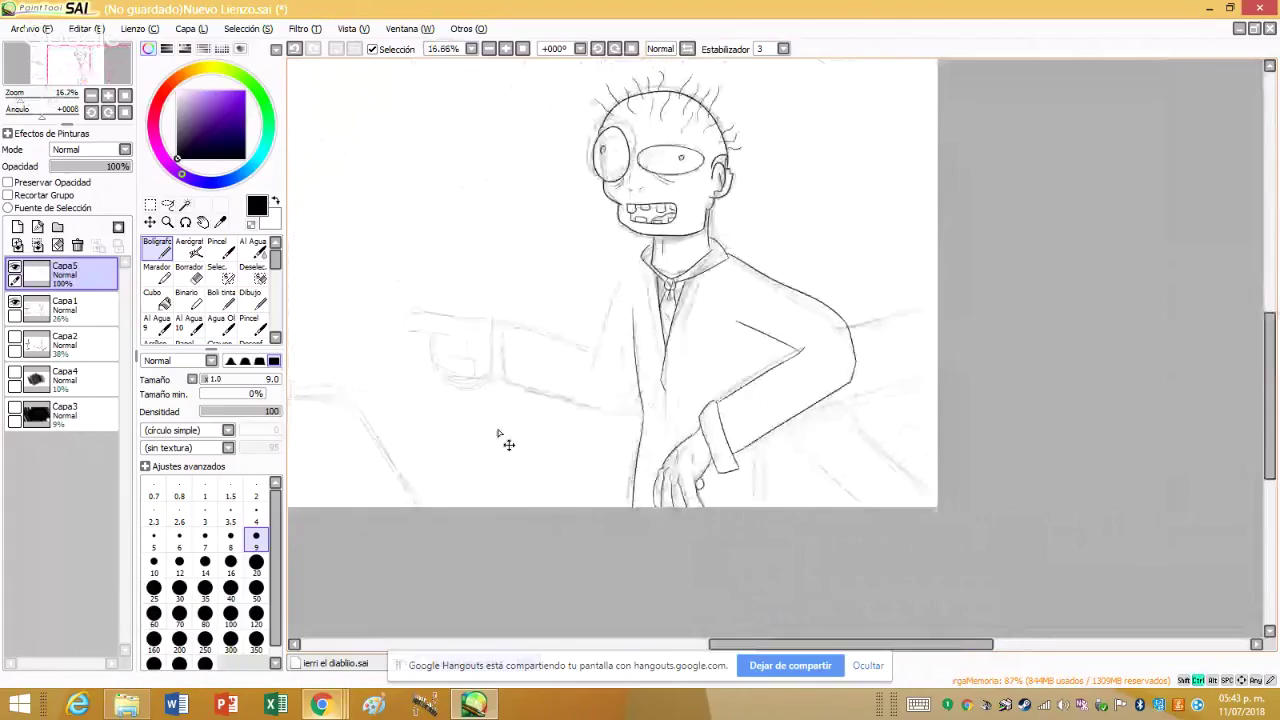
- Ink the coat's front edge from the lapel's lower point down to the back of the hand
scroll(600, 323, "up", 2)
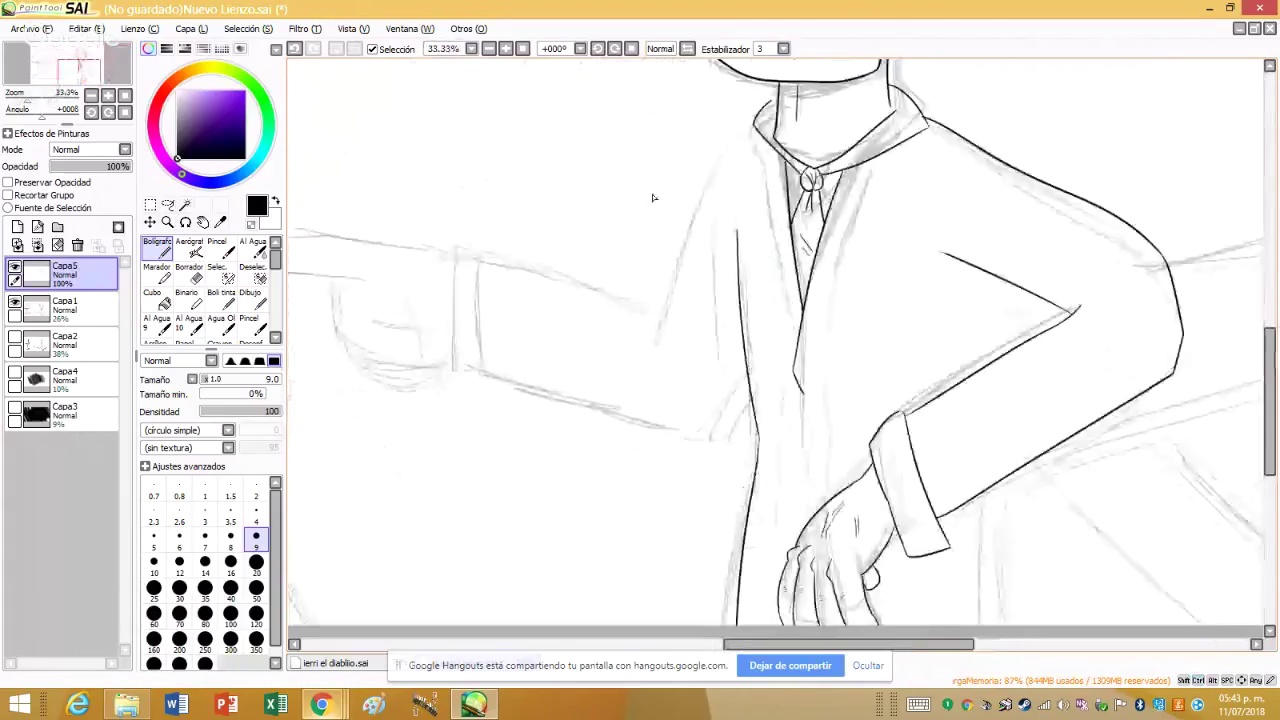
scroll(884, 430, "down", 1)
scroll(884, 430, "up", 3)
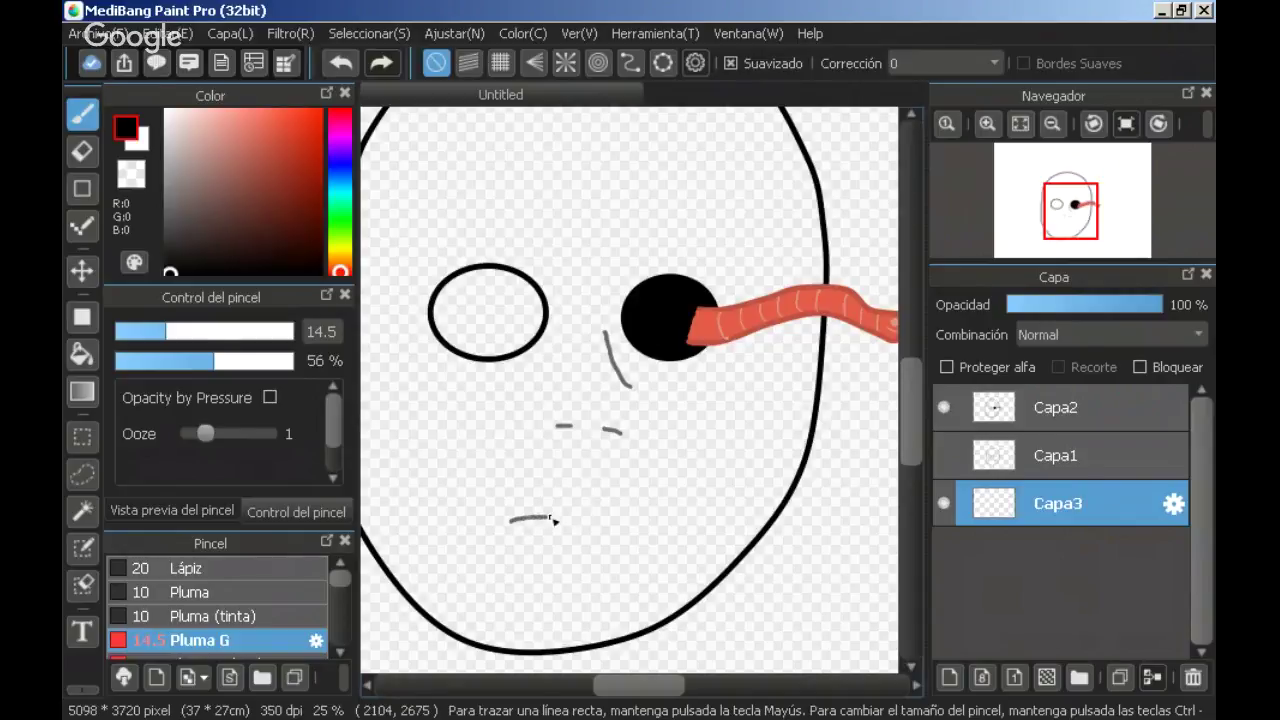
- Switch to MediBang and extend the mouth sketch on layer Capa3 with another short horizontal black stroke at 56% opacity
left_click_drag(564, 521, 632, 521)
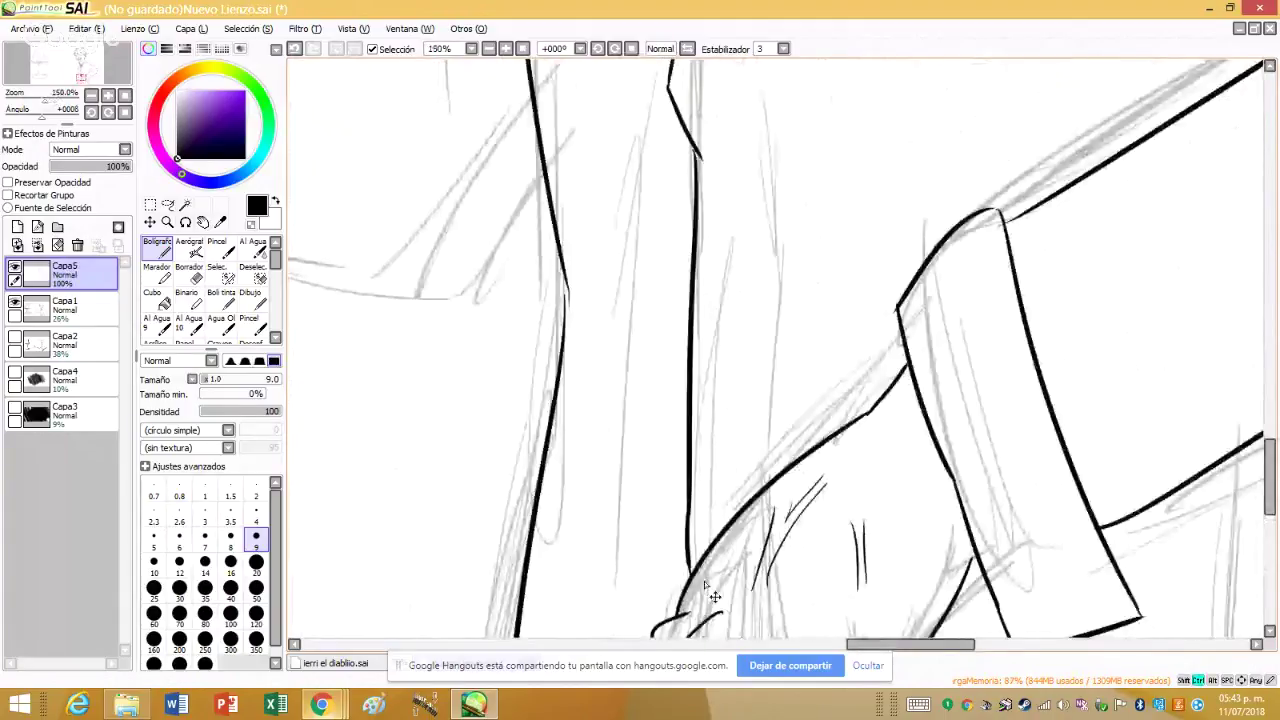
- Switch to PaintTool SAI and ink the outer lapel edges on both sides of the tie, from the collar down the chest
scroll(727, 290, "down", 3)
scroll(729, 277, "up", 3)
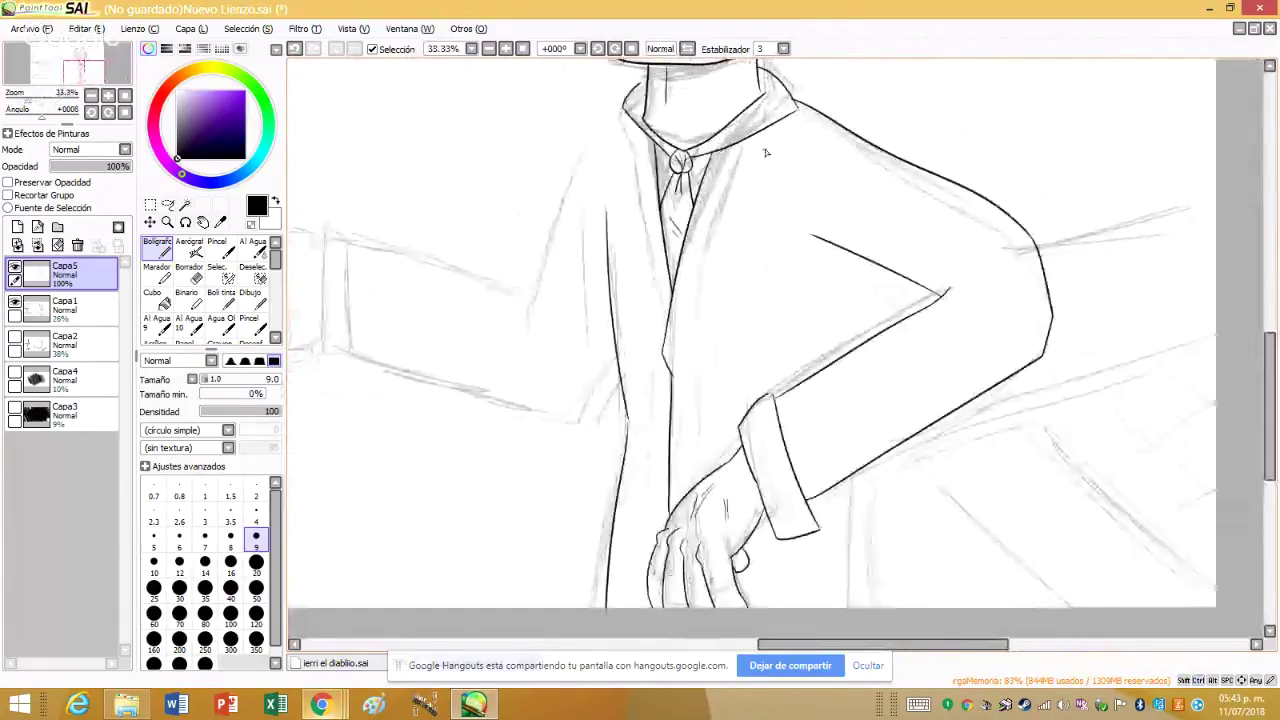
scroll(700, 300, "down", 2)
scroll(700, 200, "up", 3)
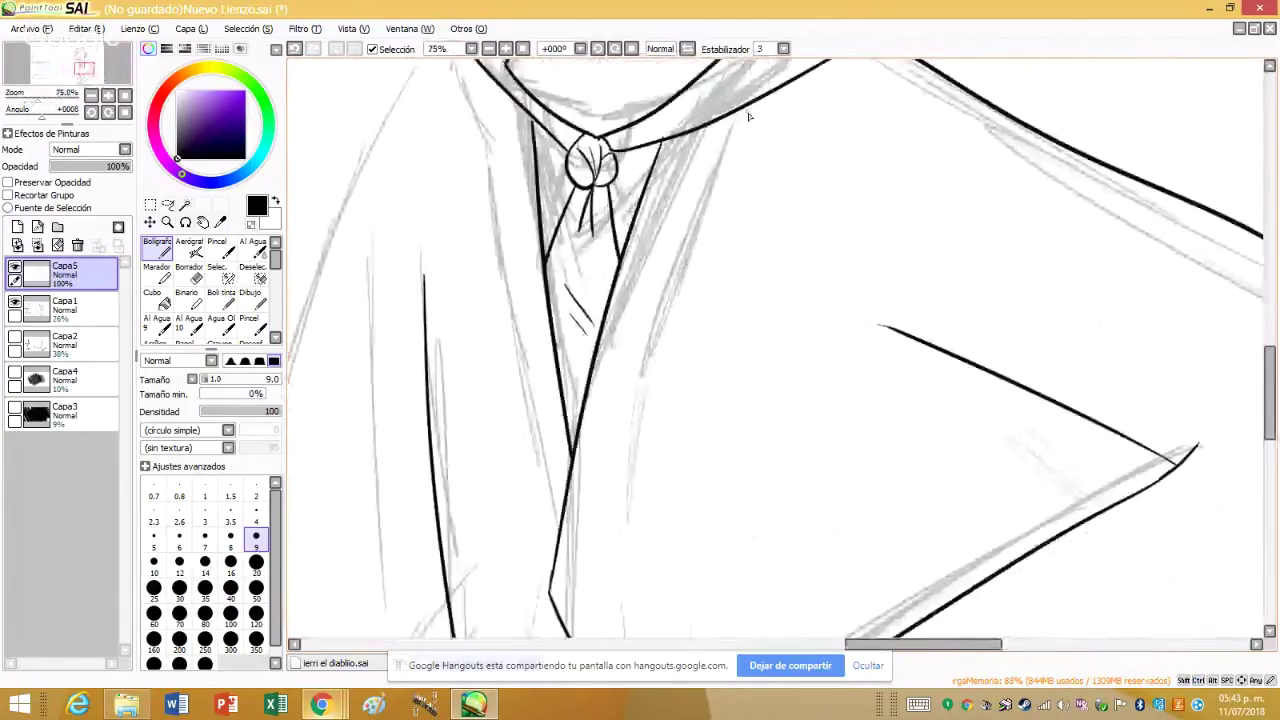
scroll(623, 485, "down", 2)
scroll(597, 200, "up", 2)
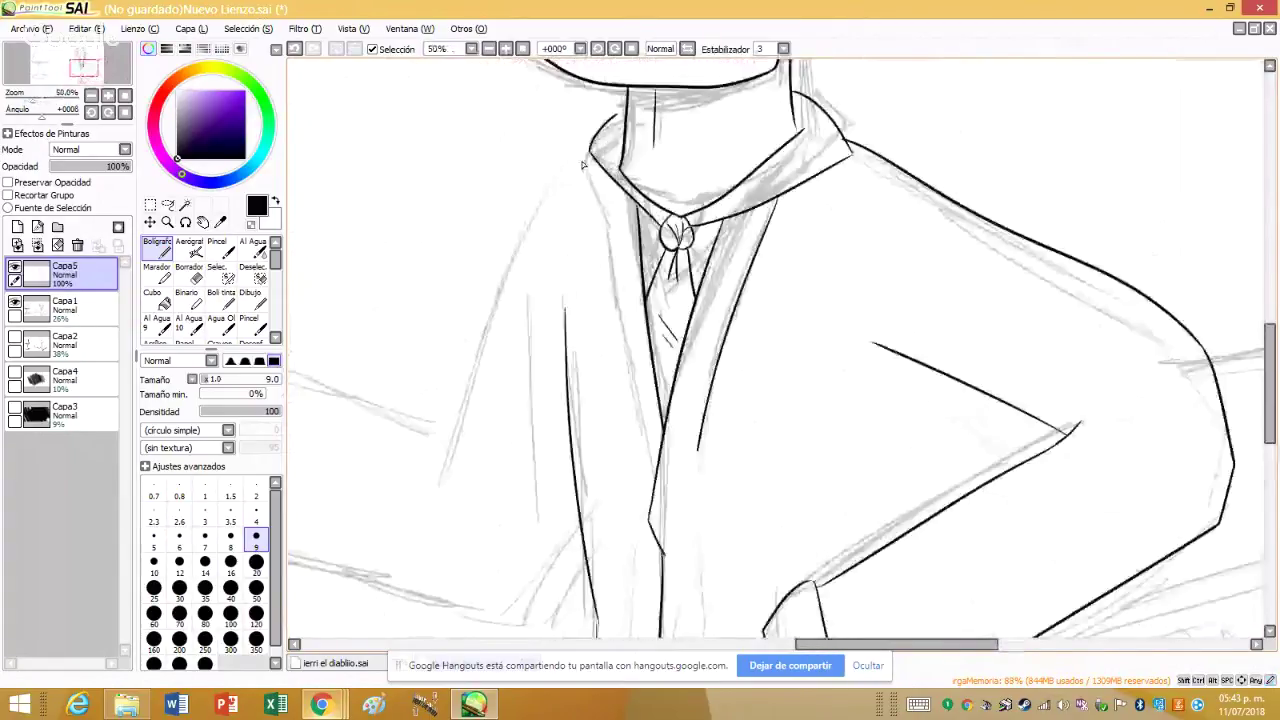
scroll(597, 200, "down", 2)
scroll(641, 395, "down", 2)
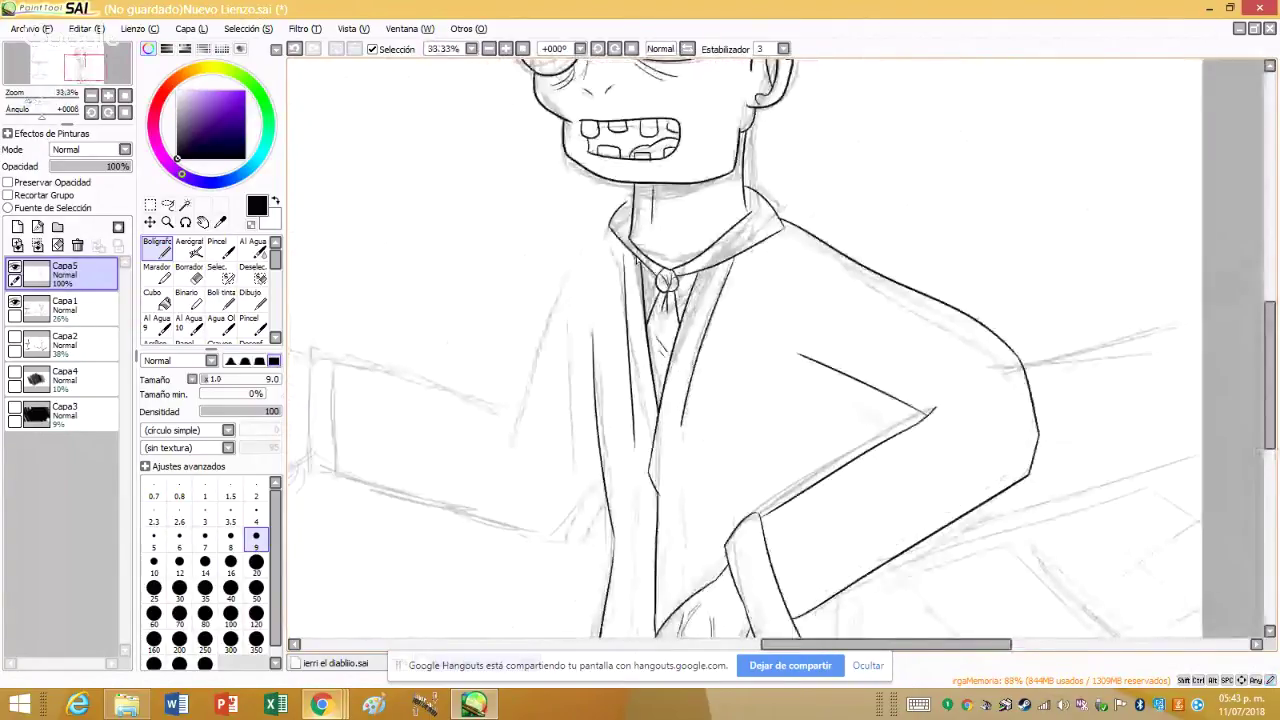
- Ink the coat's fold line below the lapel on the bent-arm side, angling it down to the back of the hand
scroll(660, 384, "up", 4)
scroll(660, 420, "down", 2)
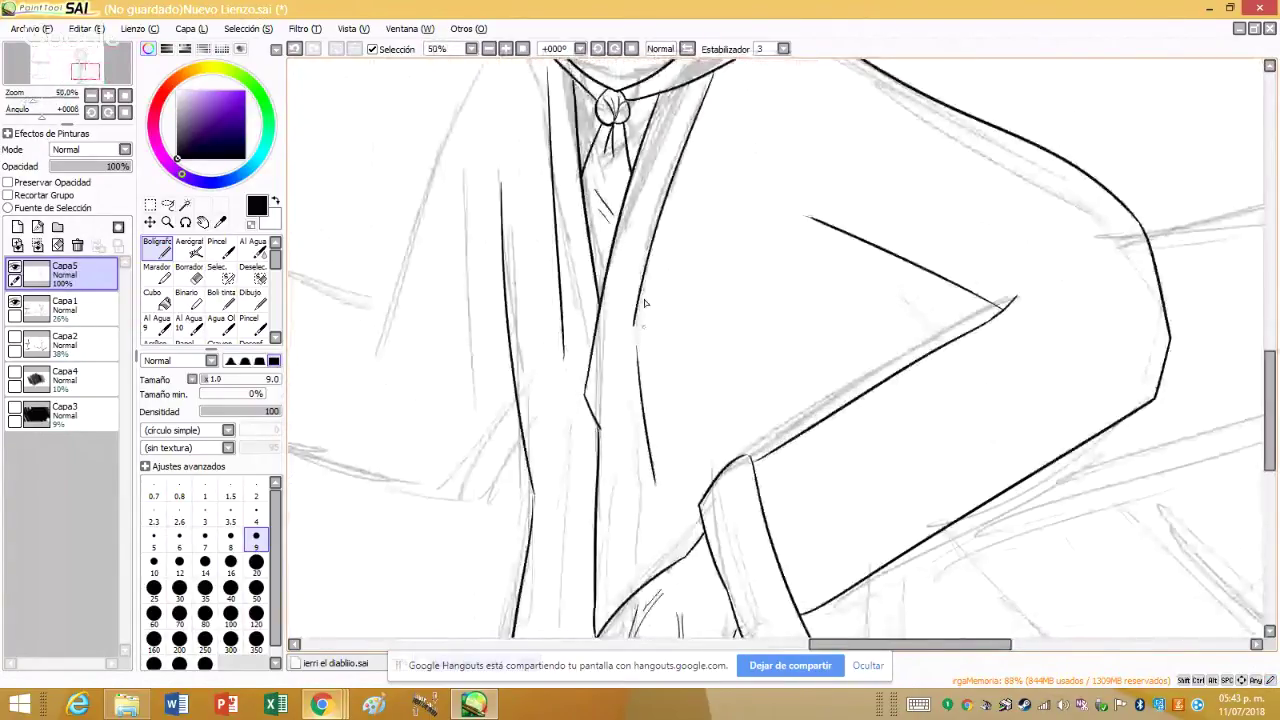
scroll(671, 497, "up", 2)
scroll(617, 290, "down", 1)
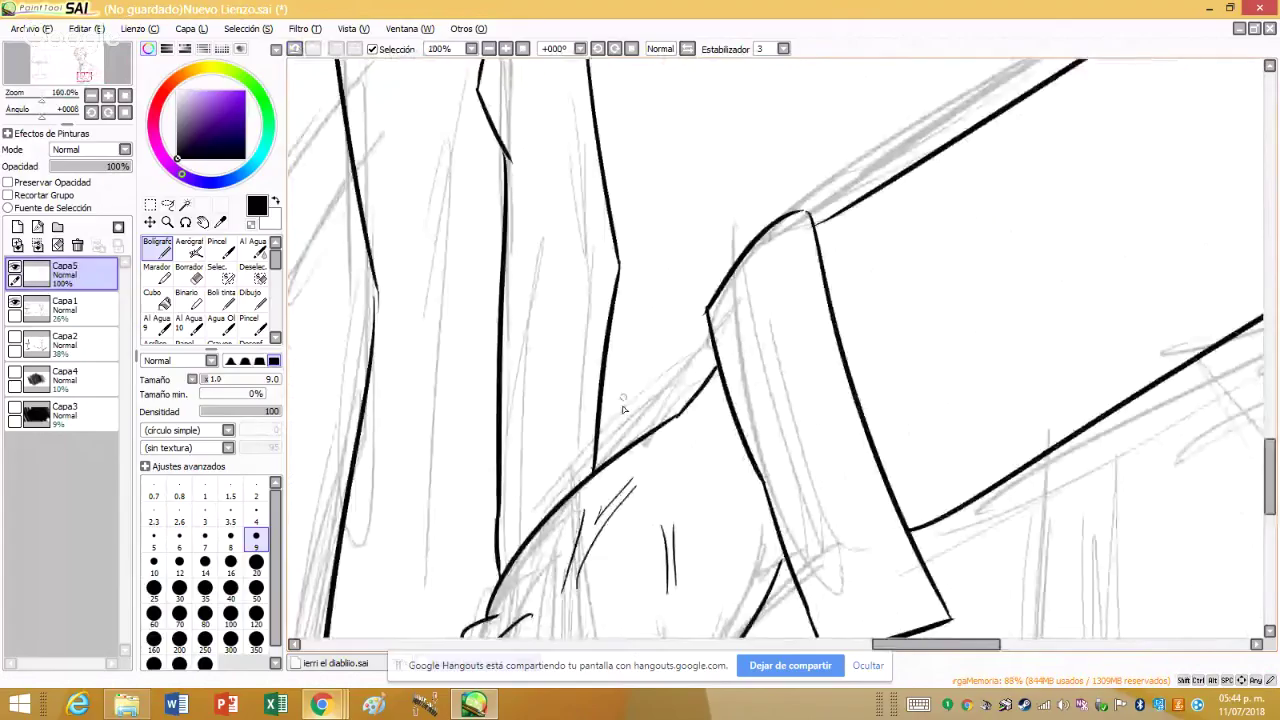
- Ink the fold line below the opposite lapel down toward the fingers, undoing the last stroke
scroll(504, 323, "down", 3)
scroll(504, 323, "up", 3)
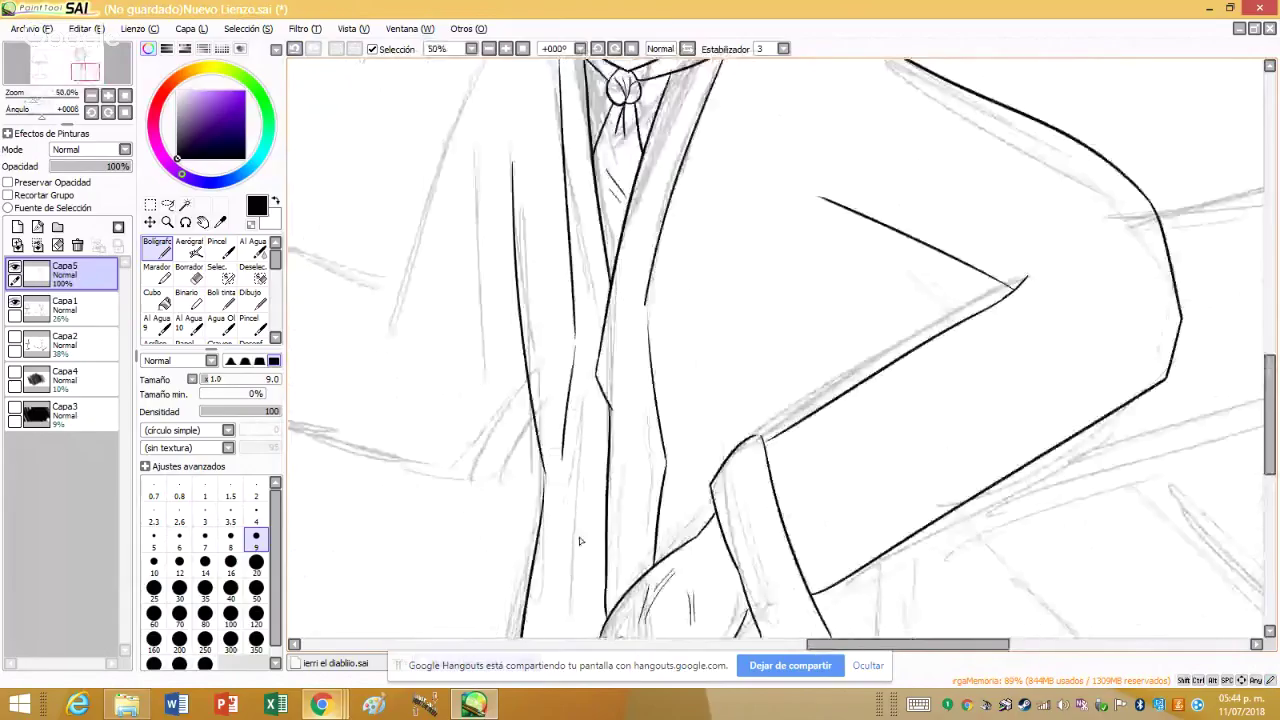
scroll(577, 562, "down", 2)
scroll(577, 562, "up", 2)
scroll(577, 562, "up", 2)
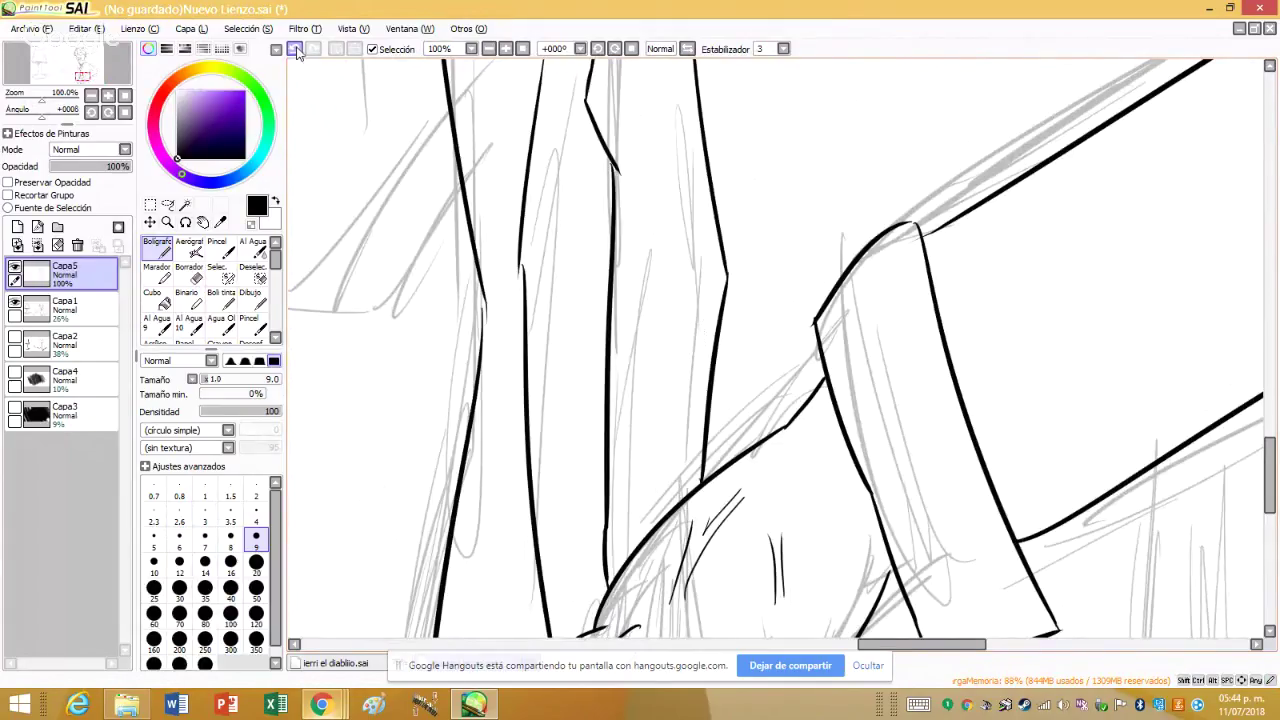
left_click(295, 50)
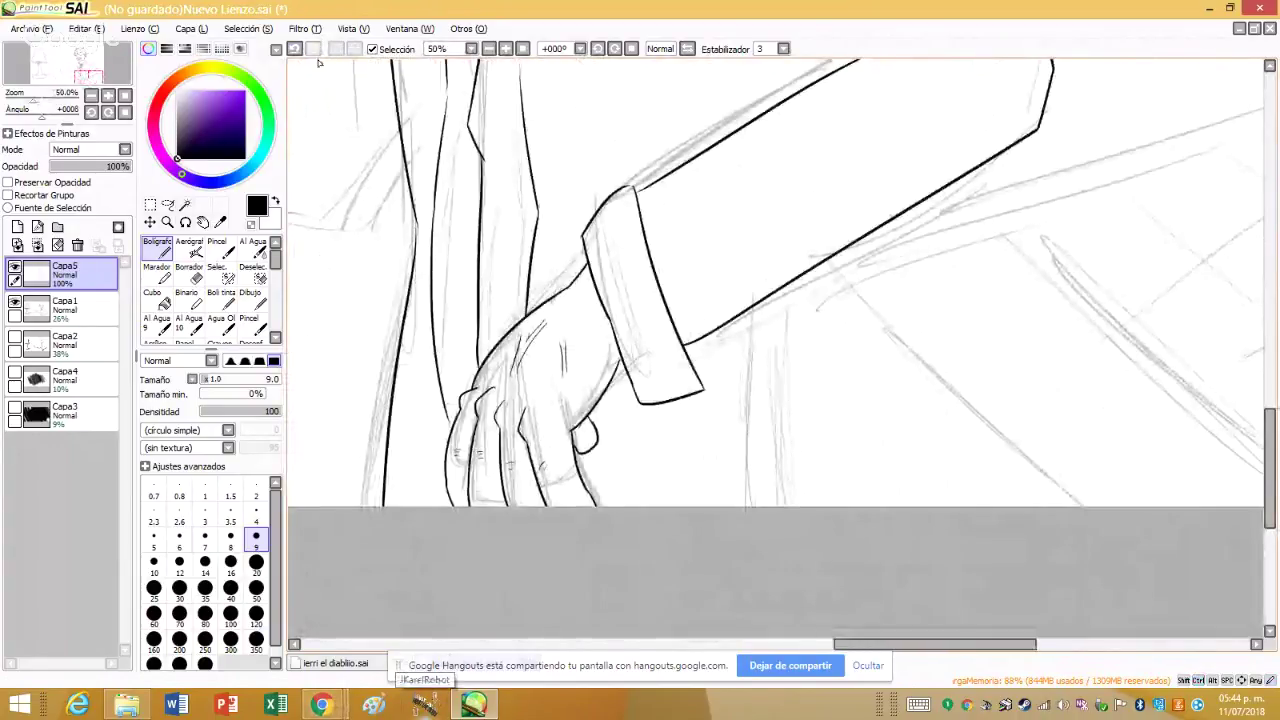
- Undo the last coat stroke and ink a fold line beside the hand down to the canvas edge
left_click(294, 48)
left_click_drag(432, 202, 442, 505)
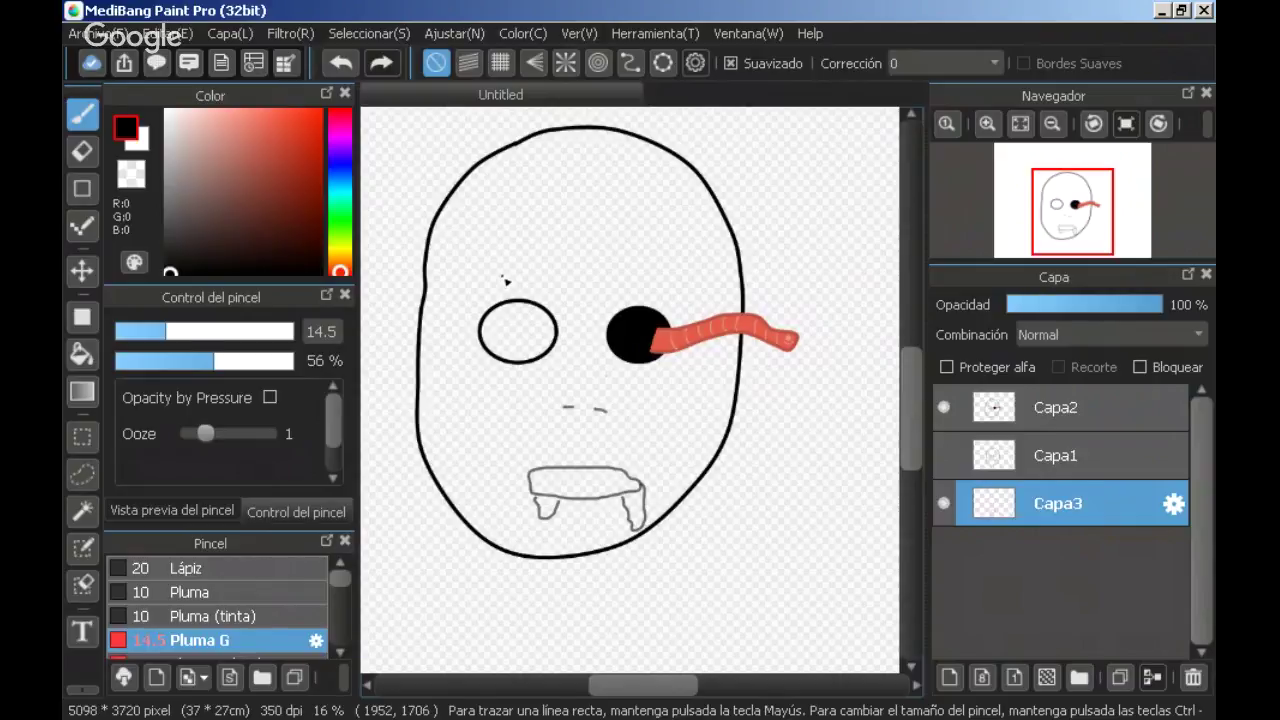
- Switch to MediBang and sketch both eyebrows above the eyes on Capa3 with short overlapping black strokes at 56% opacity
scroll(506, 281, "up", 2)
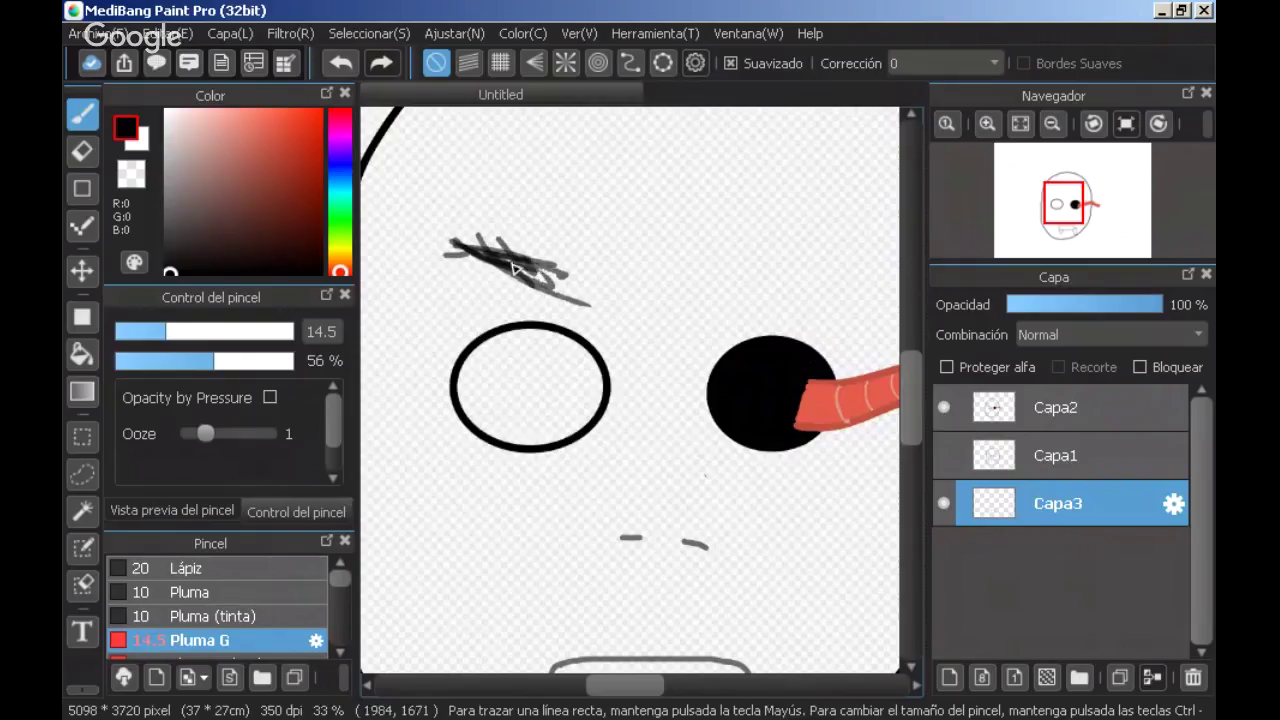
mouse_move(540, 275)
left_mouse_down()
mouse_move(440, 250)
mouse_move(528, 250)
mouse_move(578, 274)
left_mouse_up()
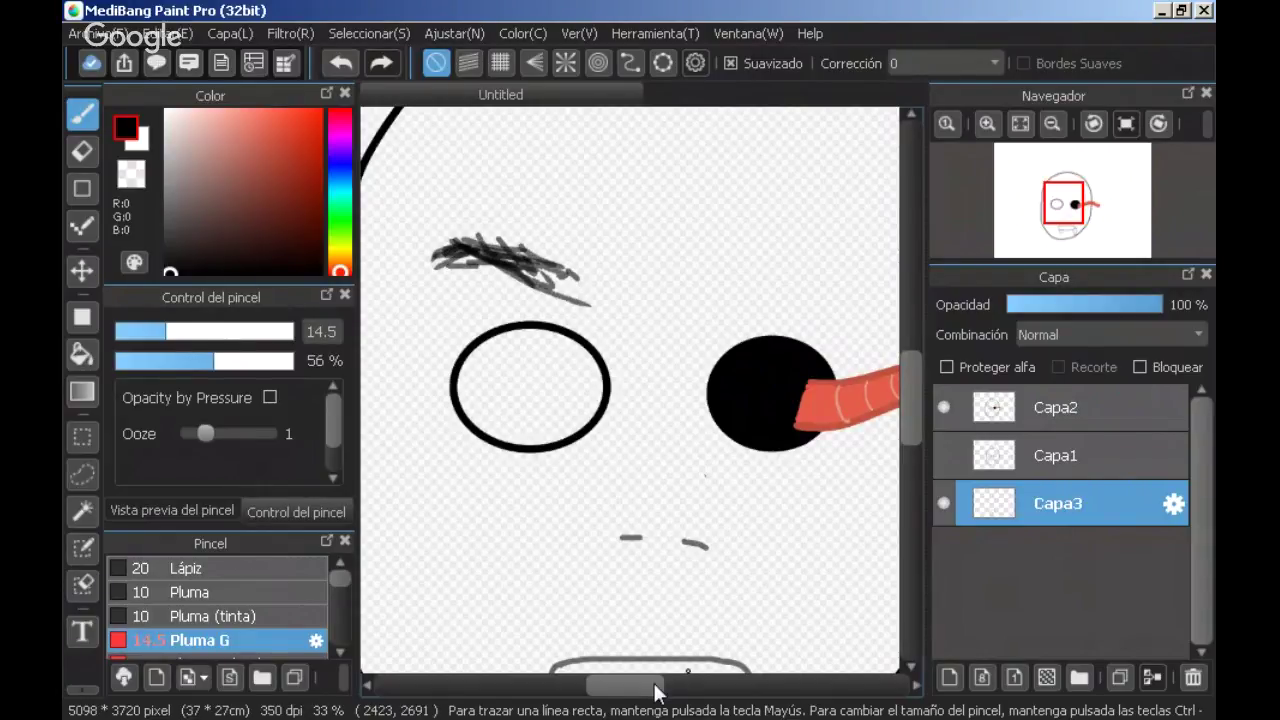
left_click_drag(653, 689, 670, 689)
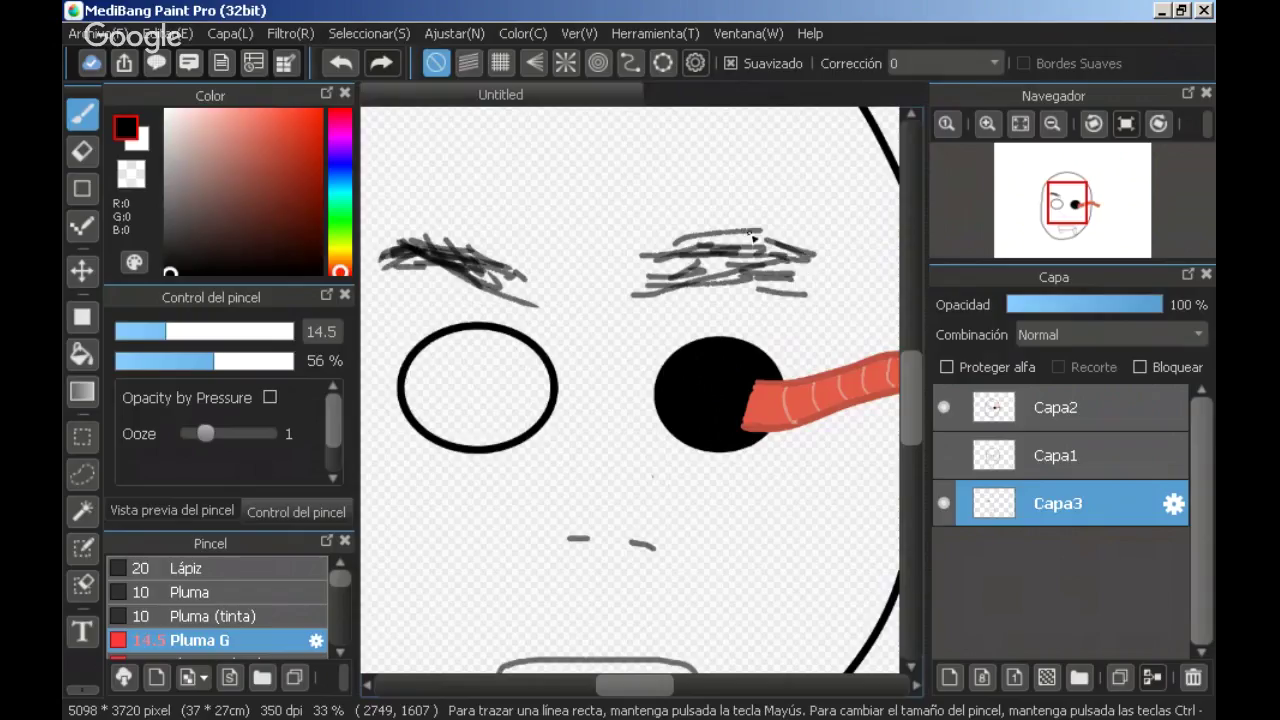
mouse_move(760, 245)
left_mouse_down()
mouse_move(796, 278)
mouse_move(741, 238)
mouse_move(820, 264)
mouse_move(667, 261)
mouse_move(812, 292)
left_mouse_up()
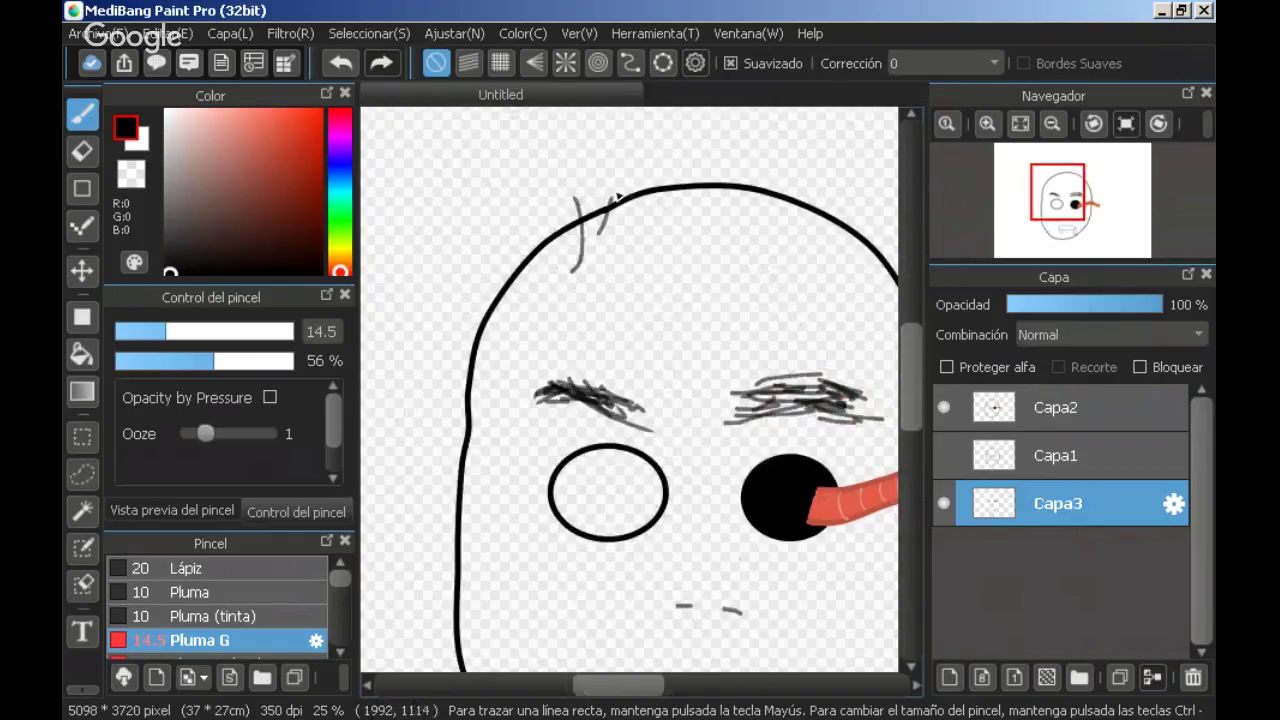
- Sketch short scattered hair strokes across the top of the head and forehead on Capa3
left_click_drag(612, 195, 598, 238)
left_click_drag(630, 210, 680, 198)
mouse_move(675, 222)
left_mouse_down()
mouse_move(700, 195)
mouse_move(638, 256)
left_mouse_up()
mouse_move(682, 218)
left_mouse_down()
mouse_move(650, 250)
mouse_move(660, 232)
left_mouse_up()
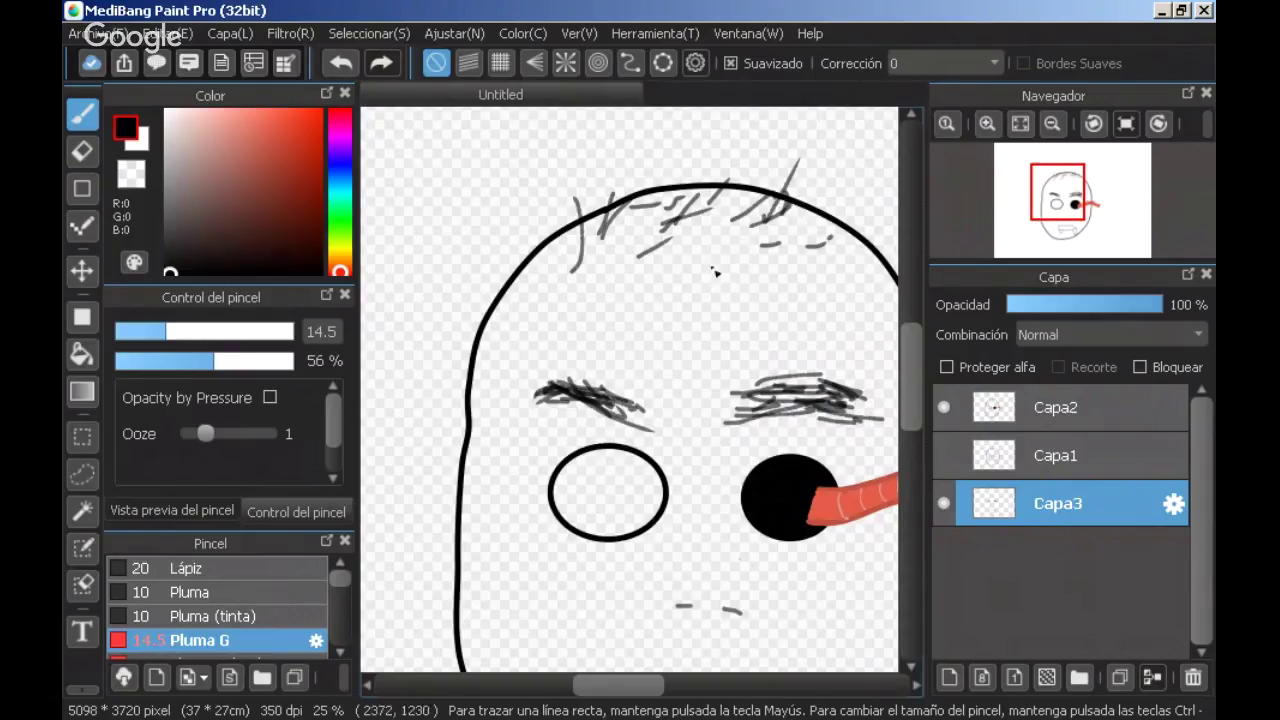
left_click_drag(712, 275, 730, 232)
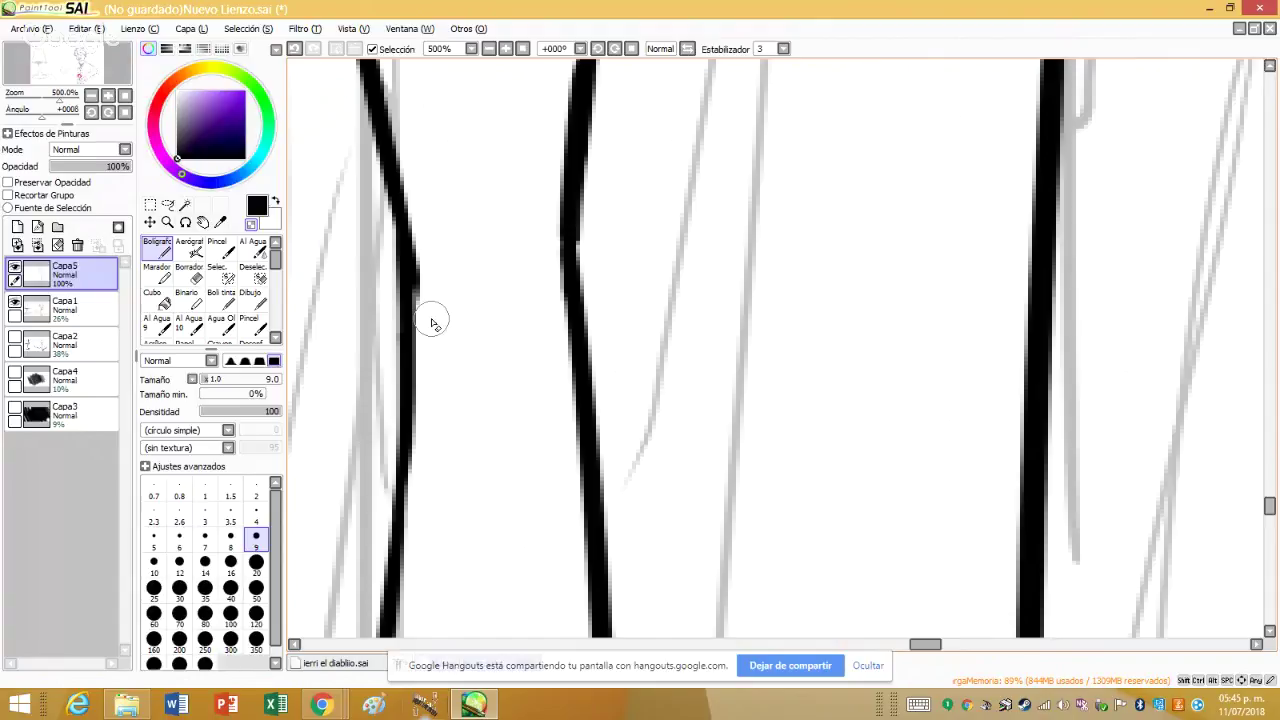
- Switch to PaintTool SAI and ink the outstretched sleeve's upper and lower edges, adding a short crease where it meets the coat
scroll(680, 477, "down", 9)
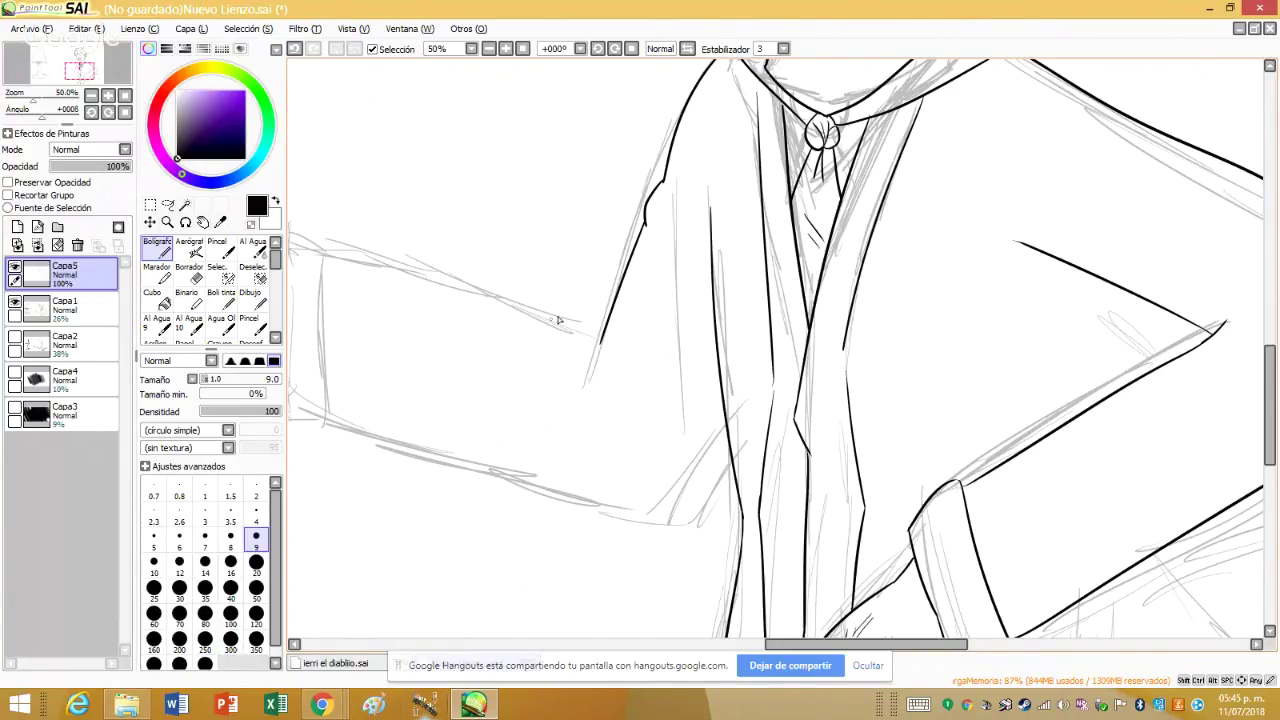
left_click_drag(591, 328, 320, 263)
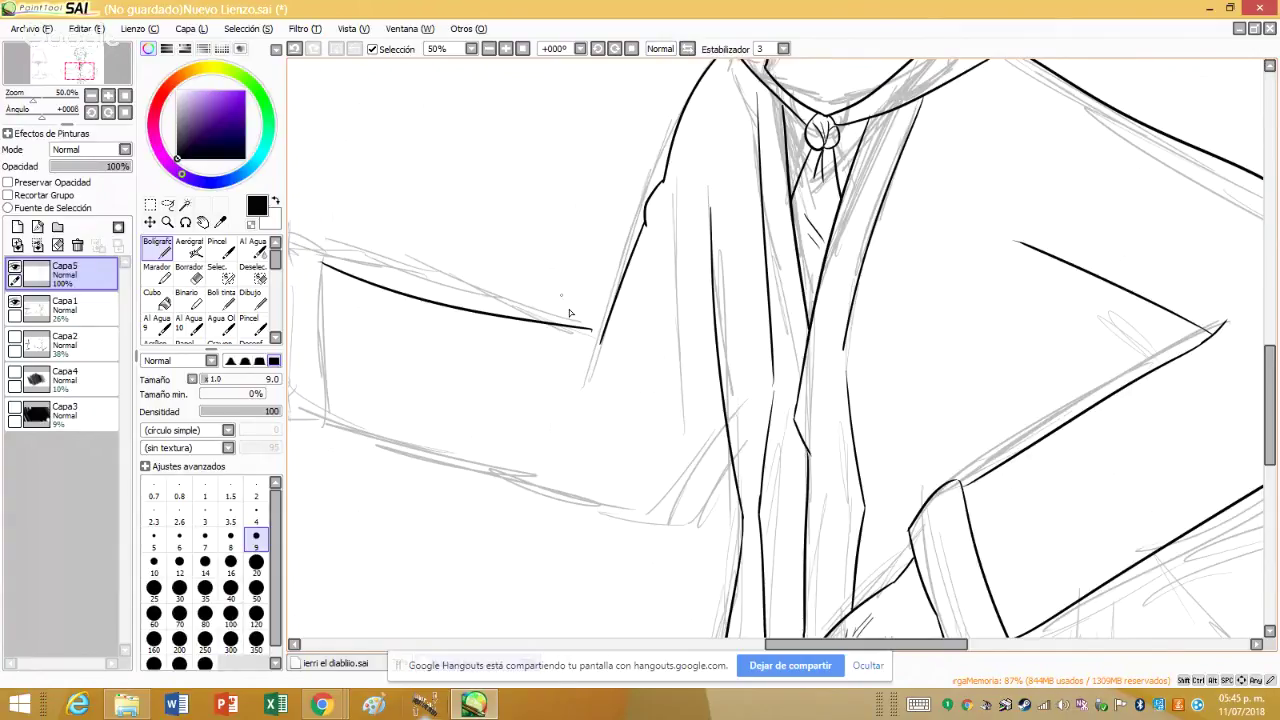
scroll(570, 313, "up", 2)
left_click_drag(600, 446, 660, 334)
left_click_drag(614, 423, 700, 334)
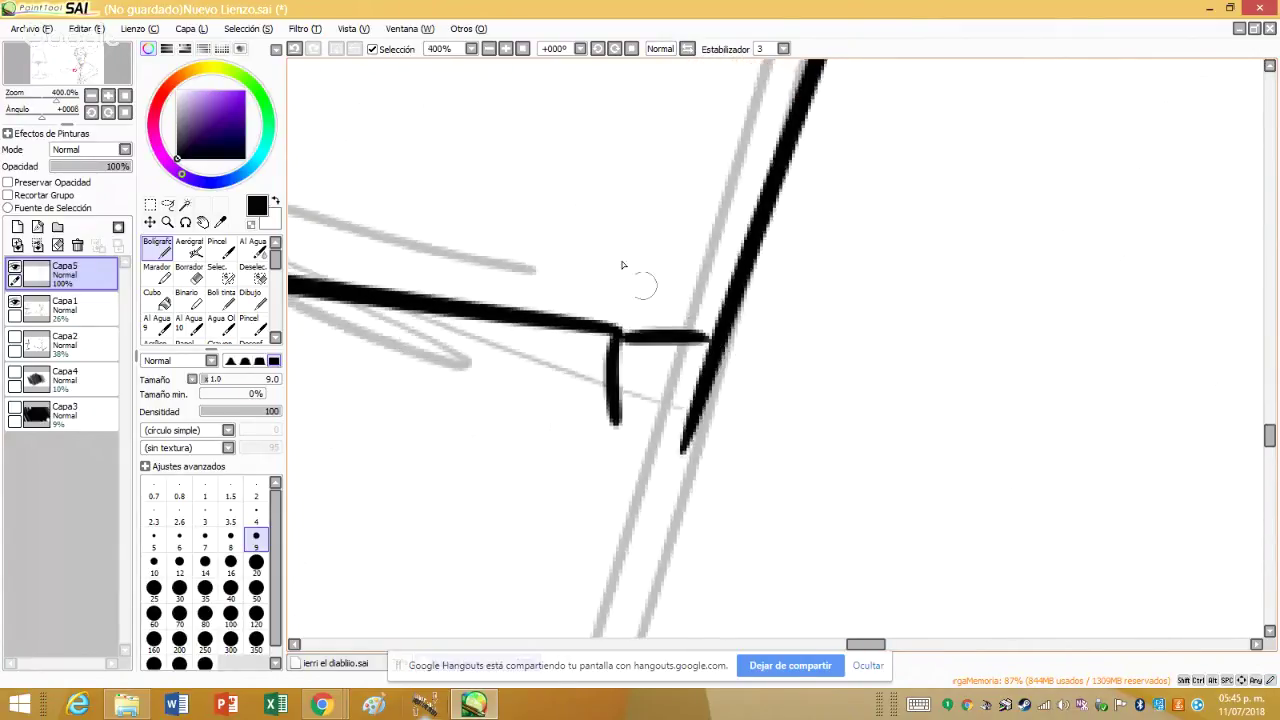
scroll(623, 266, "down", 2)
scroll(636, 222, "down", 3)
left_click_drag(427, 438, 870, 538)
scroll(957, 579, "down", 1)
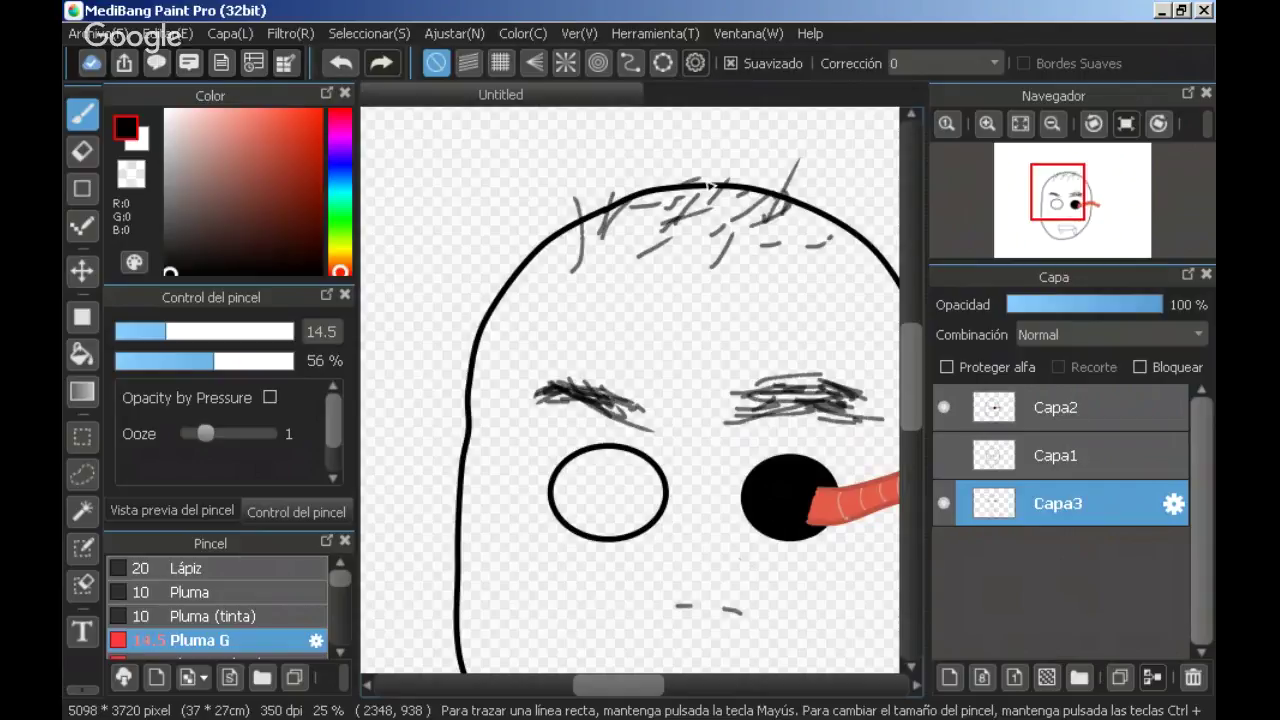
- Erase the eyebrow above the worm eye in MediBang, and extend the sleeve's lower edge toward the coat in PaintTool SAI
left_click(82, 151)
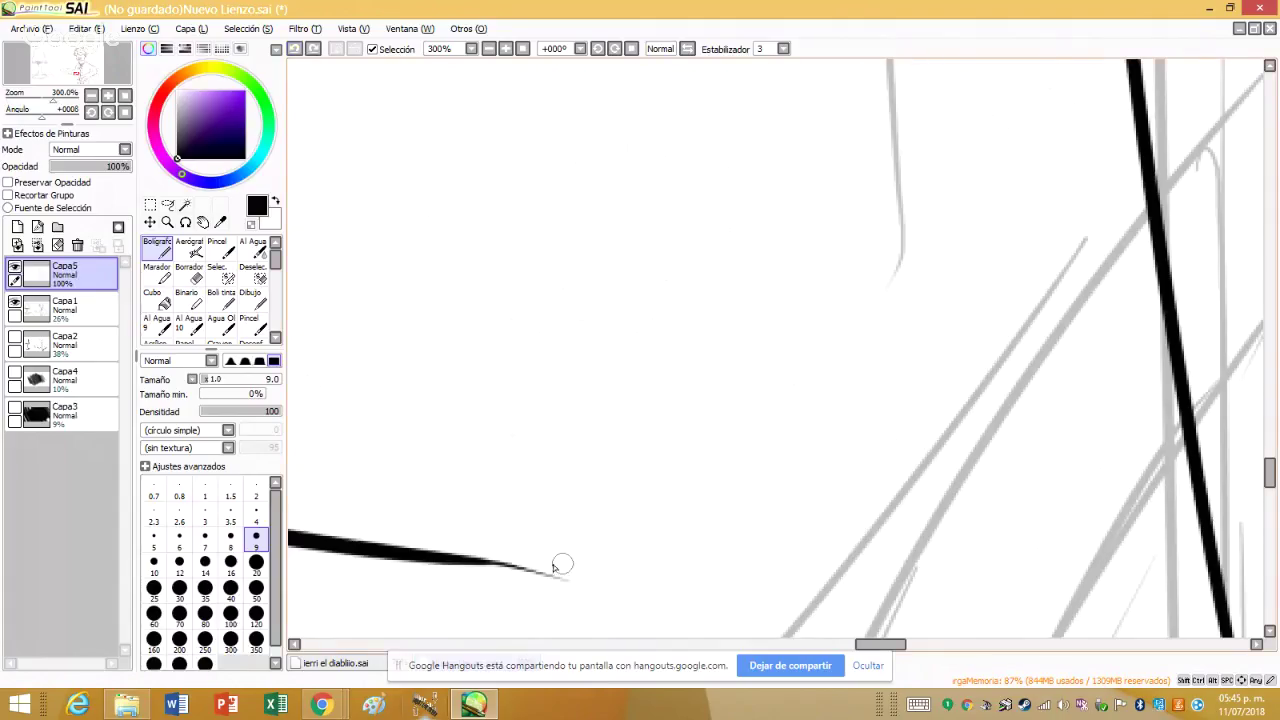
left_click_drag(466, 554, 716, 607)
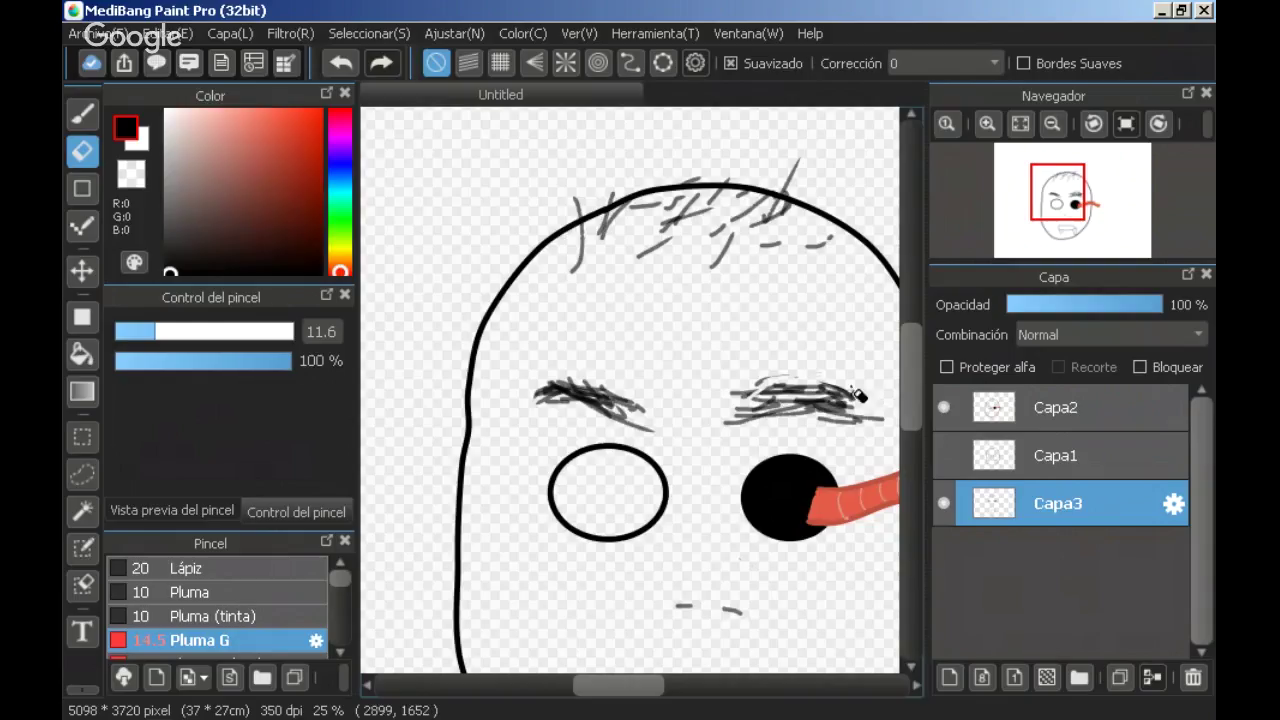
left_click_drag(817, 396, 792, 379)
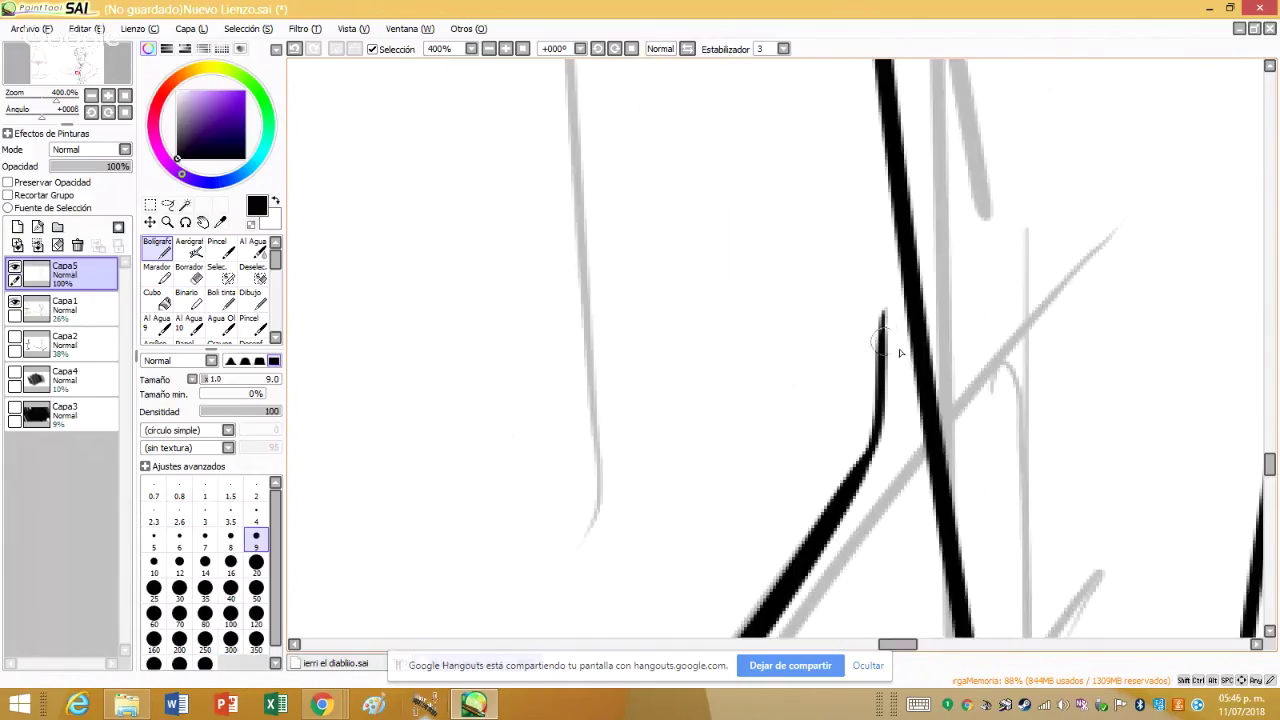
- Try to join the sleeve's underside to the coat edge with a short upward stroke in PaintTool SAI
left_click_drag(884, 392, 917, 338)
scroll(920, 342, "down", 6)
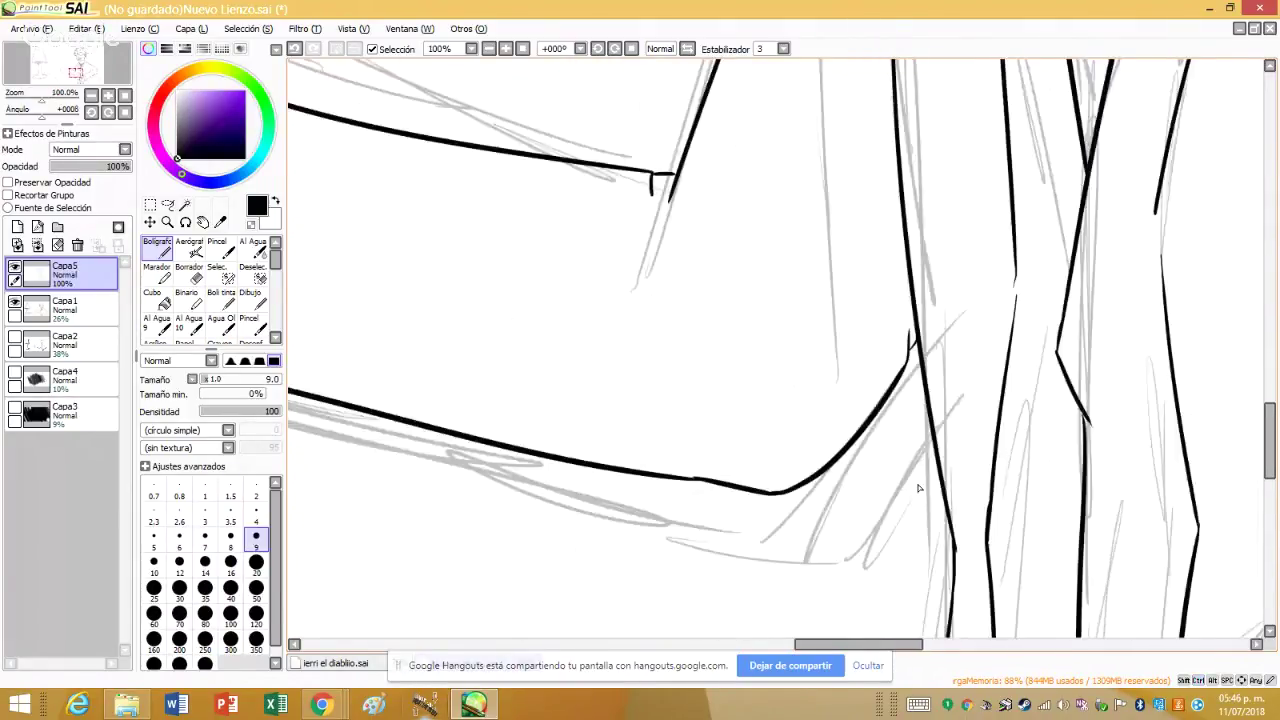
scroll(857, 566, "up", 3)
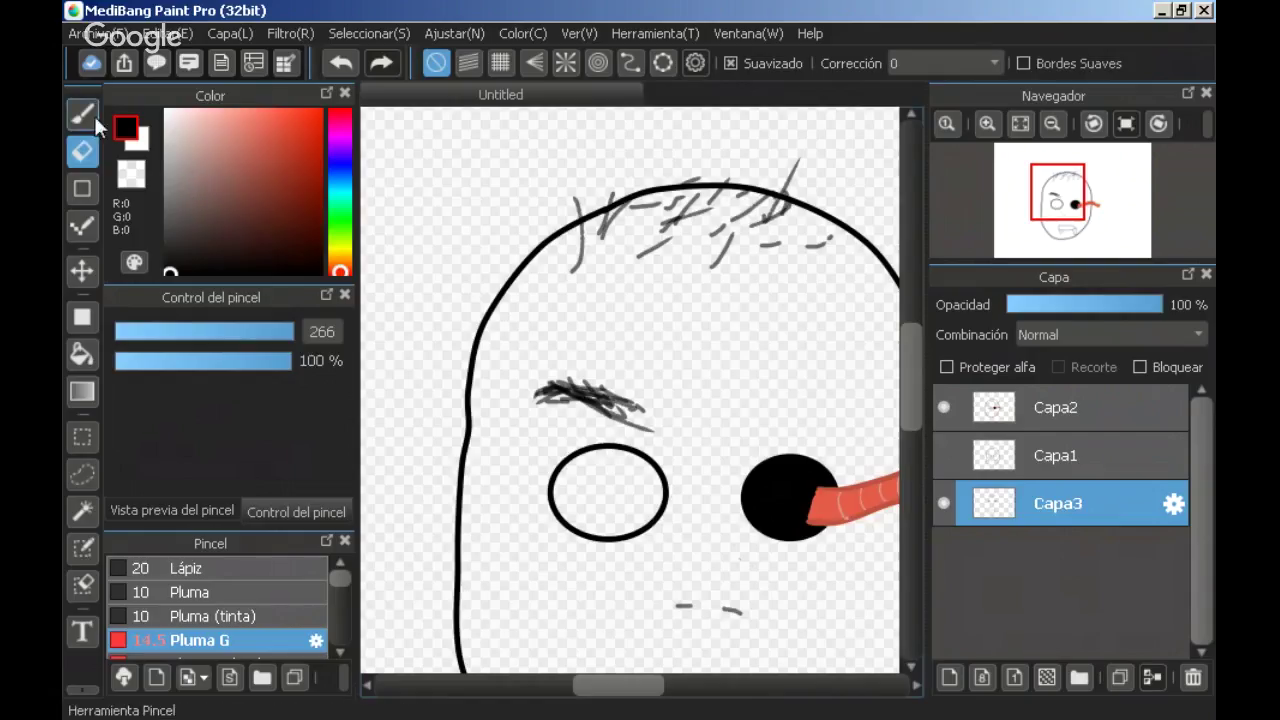
- Reselect the brush in MediBang, and in PaintTool SAI redraw the sleeve's underside curving up to the coat, erasing the overshoot
left_click(82, 113)
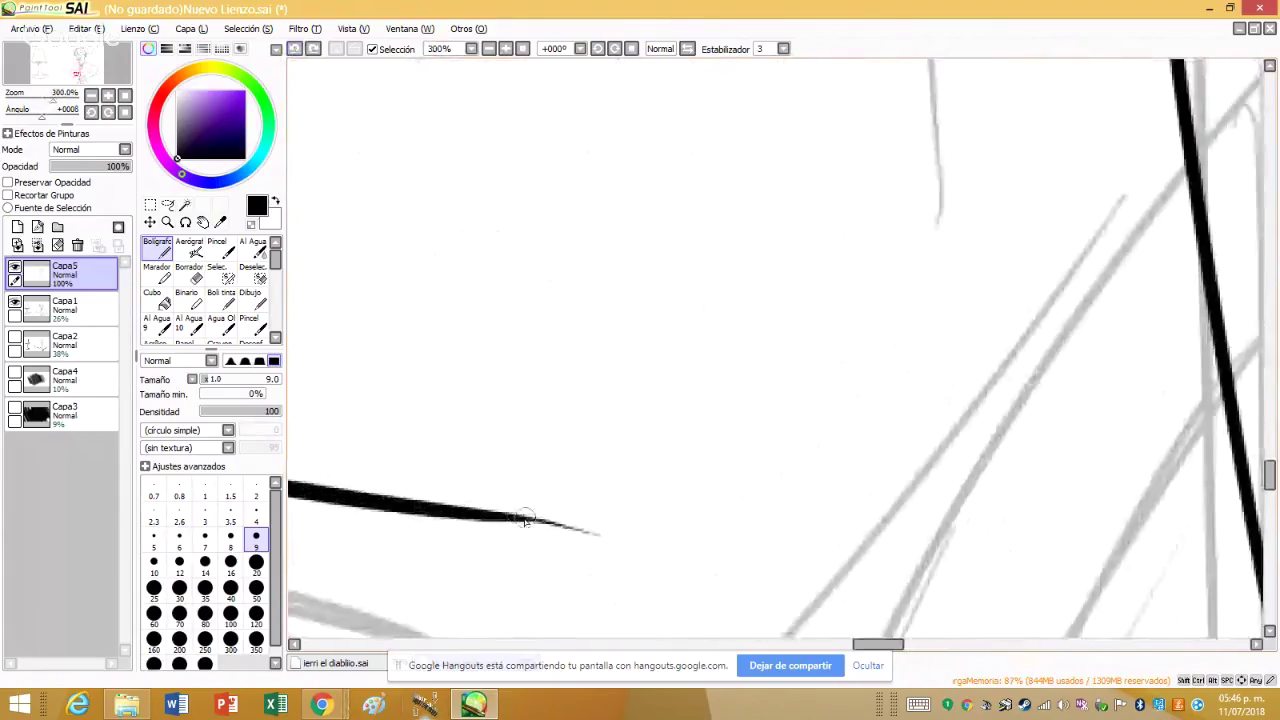
mouse_move(600, 531)
left_mouse_down()
mouse_move(781, 541)
mouse_move(885, 262)
left_mouse_up()
scroll(735, 529, "down", 4)
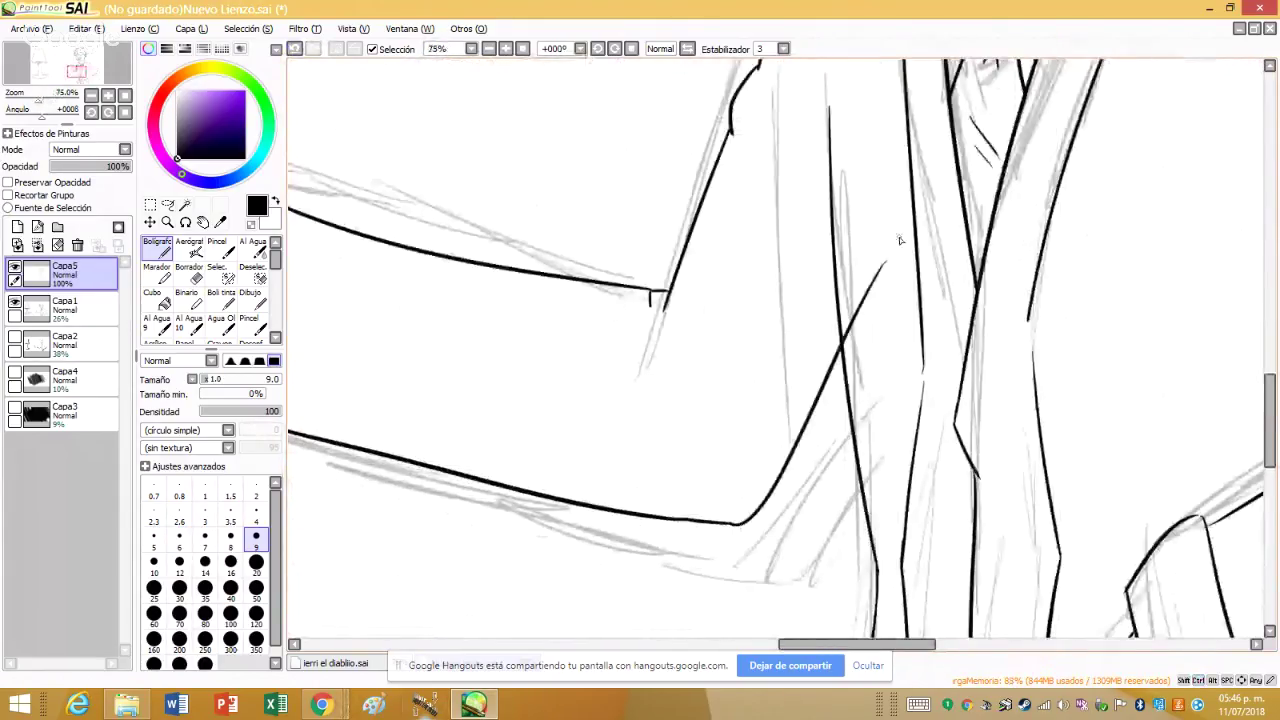
scroll(968, 370, "up", 5)
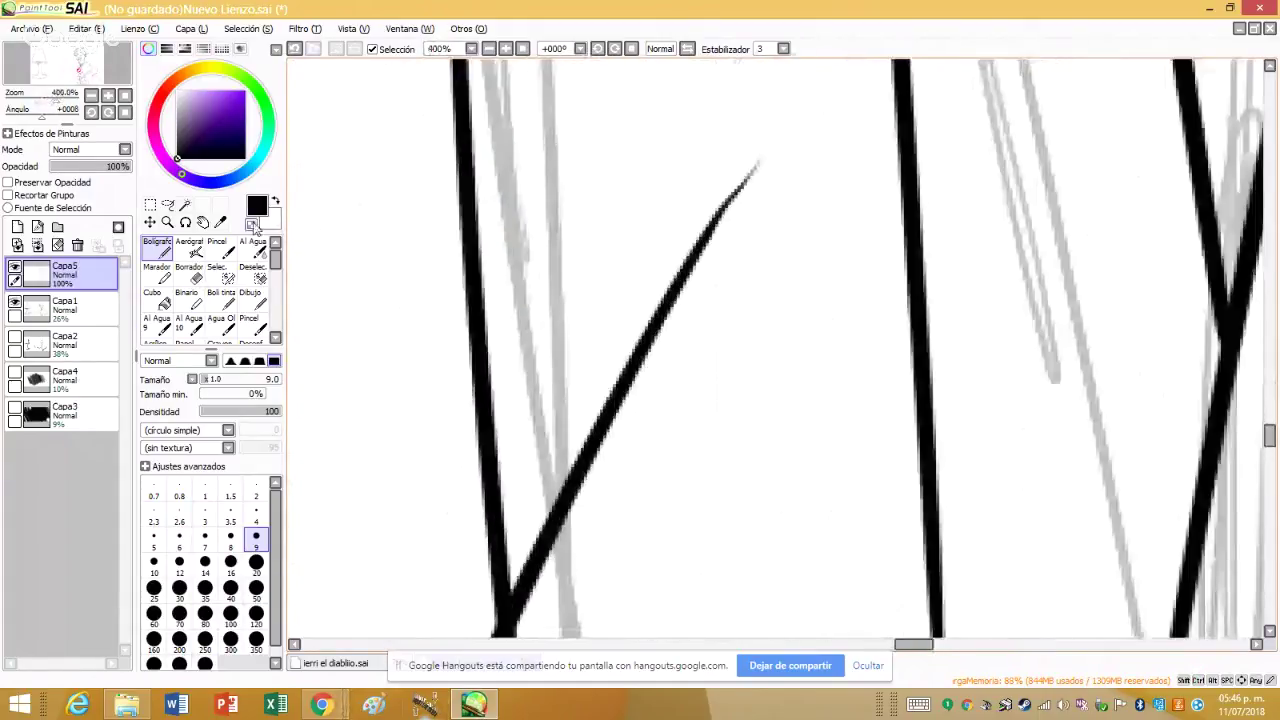
left_click(256, 563)
mouse_move(723, 243)
left_mouse_down()
mouse_move(653, 483)
mouse_move(605, 530)
mouse_move(685, 243)
mouse_move(608, 322)
mouse_move(566, 453)
mouse_move(551, 609)
left_mouse_up()
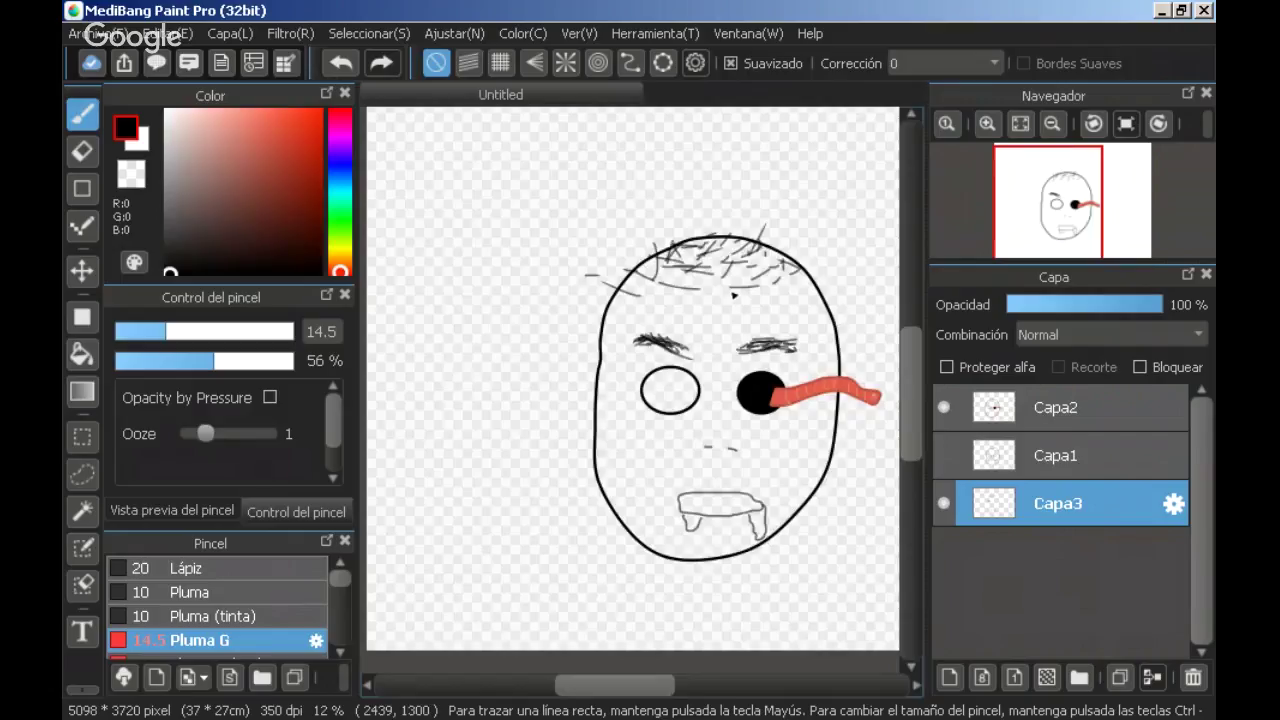
scroll(590, 285, "up", 3)
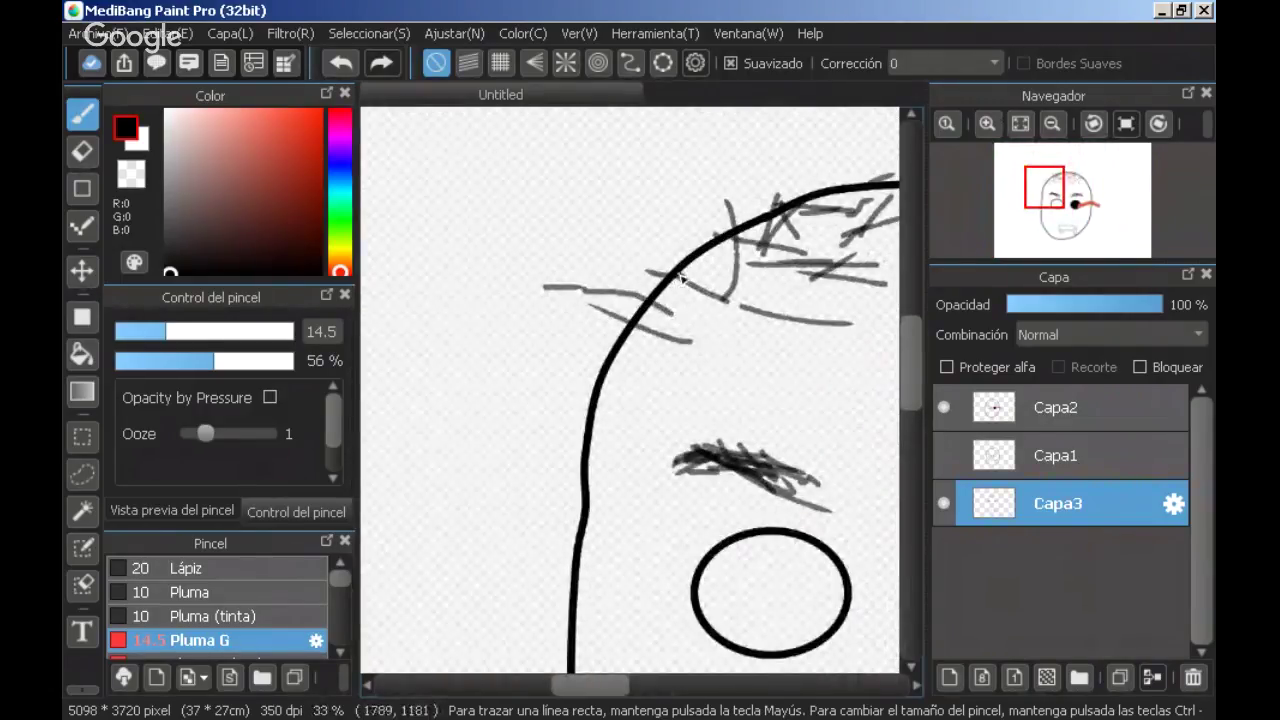
scroll(705, 323, "down", 3)
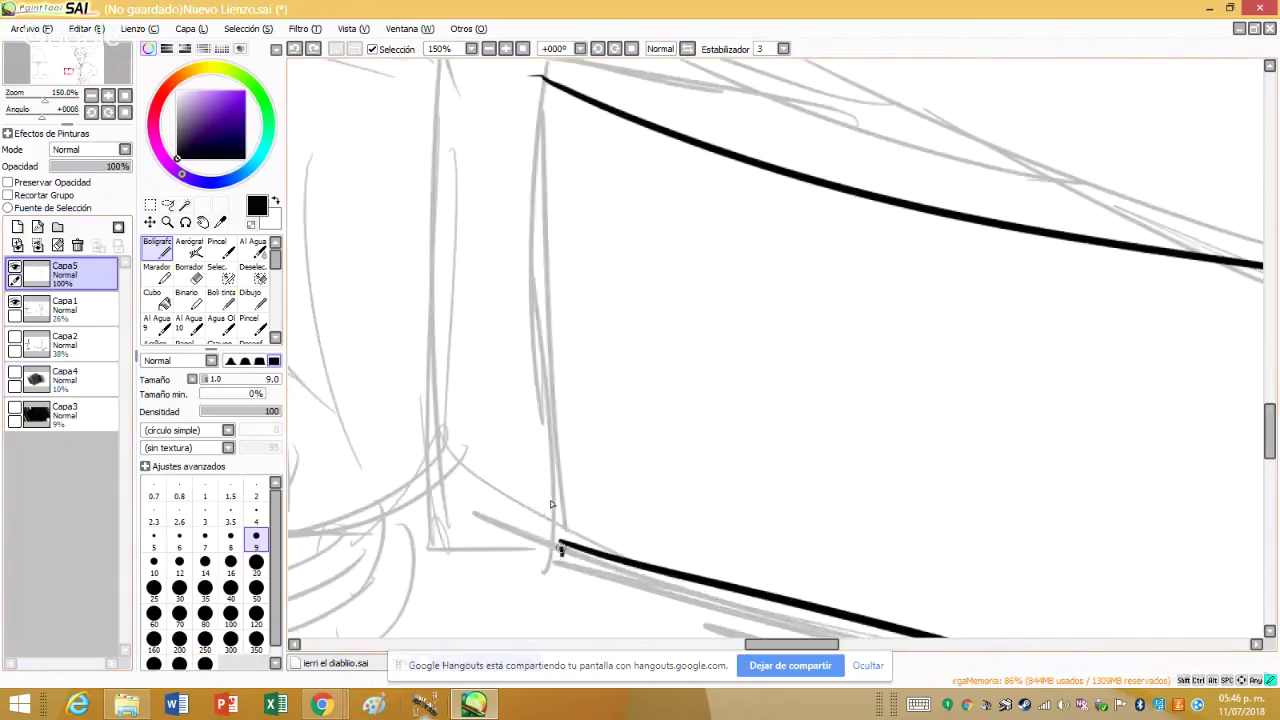
- Ink the edge between the outstretched sleeve and cuff in PaintTool SAI, redoing it once, and add the cuff's curved lower edge
left_click_drag(550, 500, 553, 80)
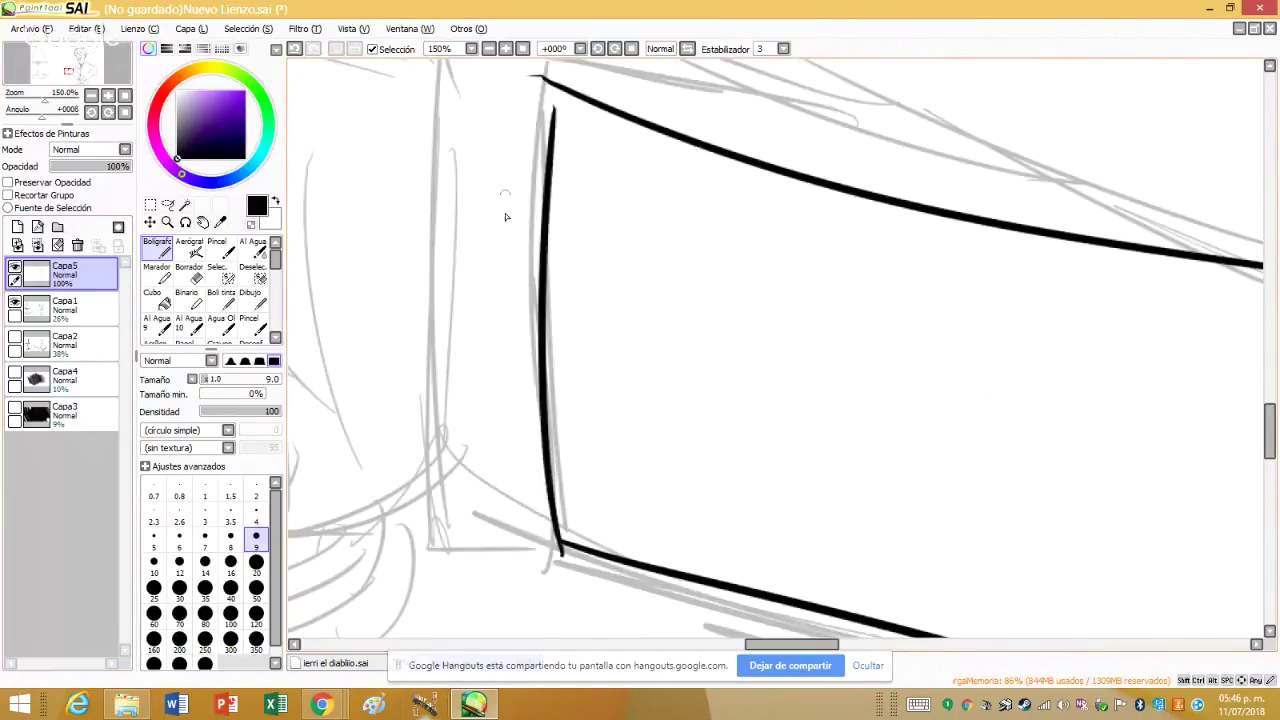
left_click(294, 49)
left_click_drag(577, 559, 549, 90)
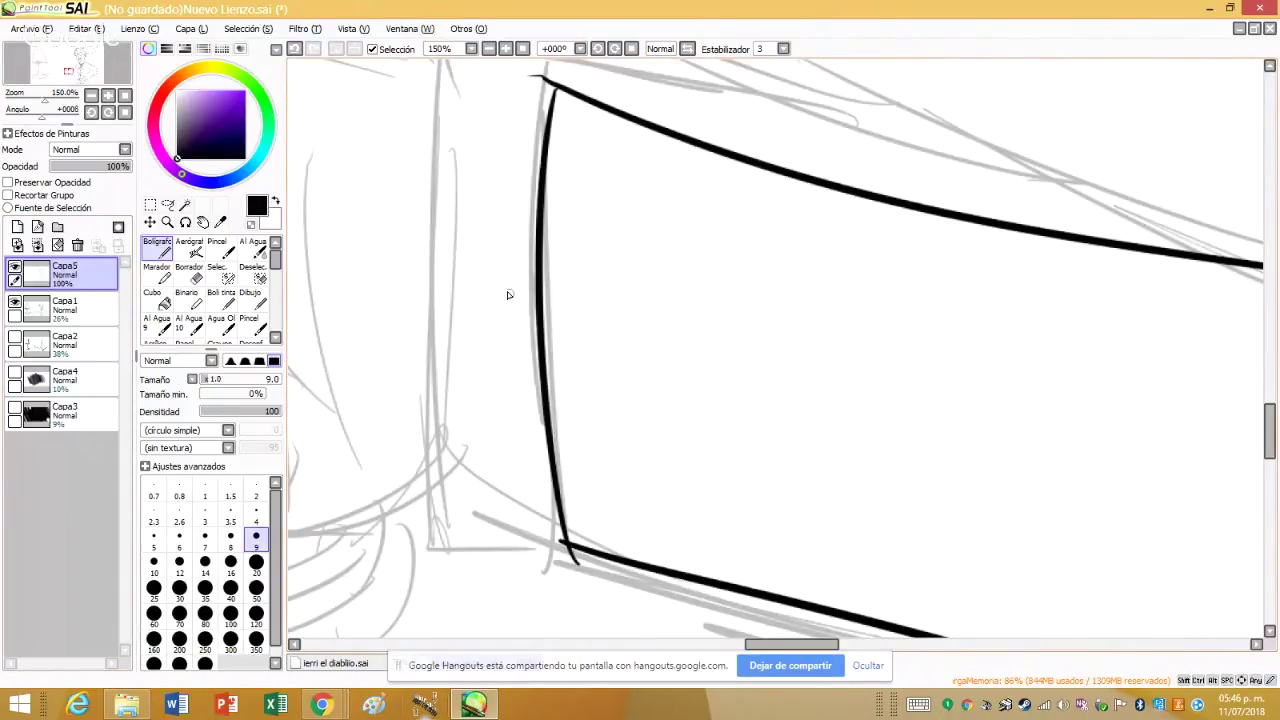
left_click_drag(580, 566, 418, 520)
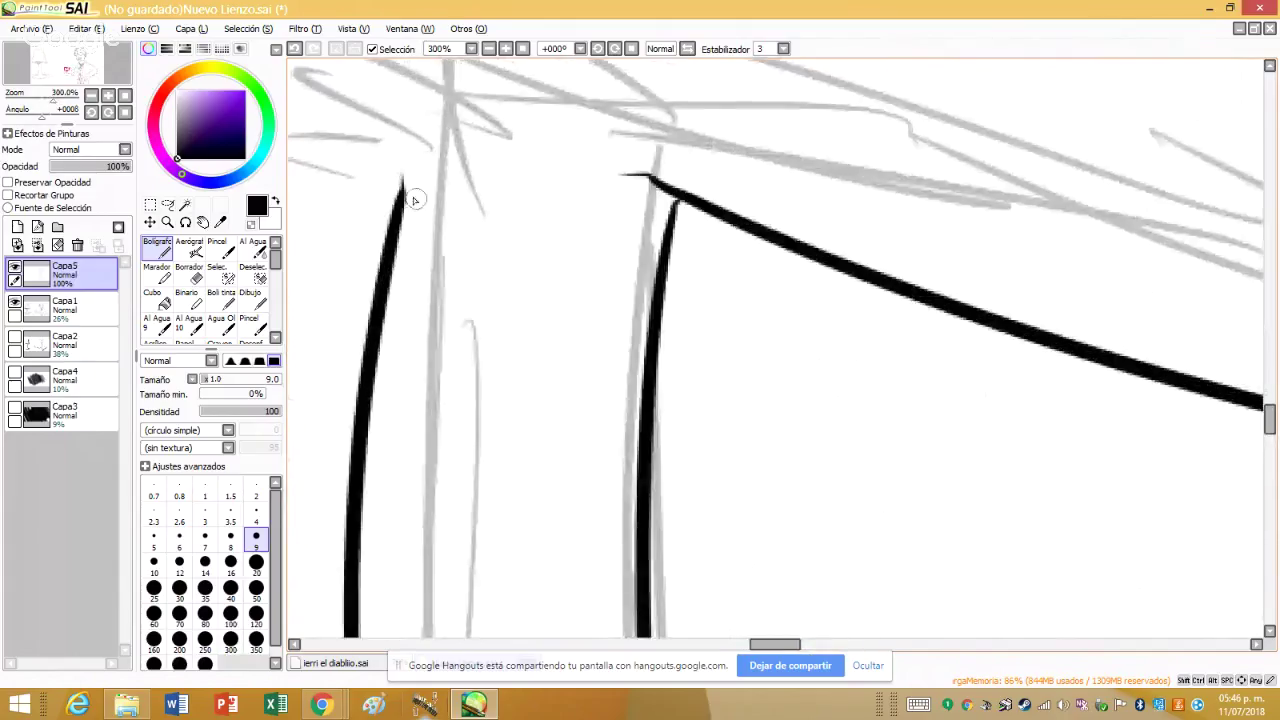
- Ink the cuff's curved upper edge, close its corners against the sleeve lines, and trim the stray line end
mouse_move(405, 195)
left_mouse_down()
mouse_move(652, 167)
mouse_move(677, 186)
left_mouse_up()
scroll(677, 186, "up", 2)
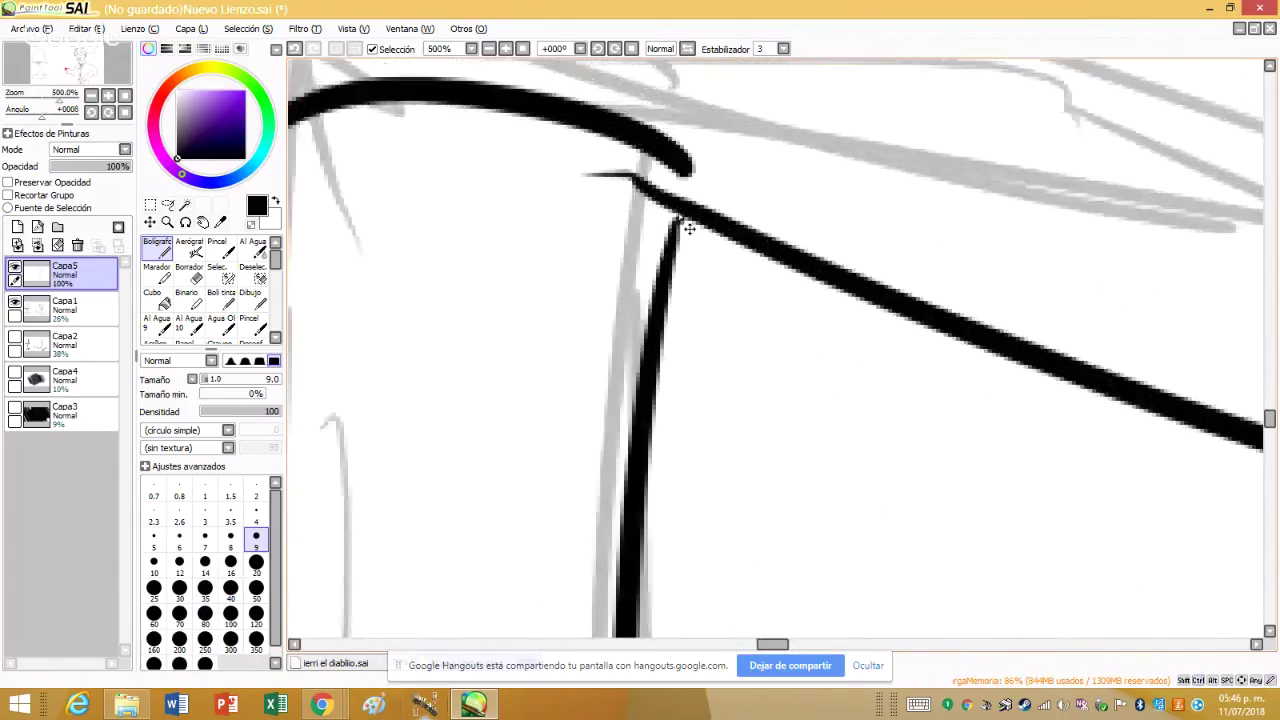
scroll(435, 222, "down", 5)
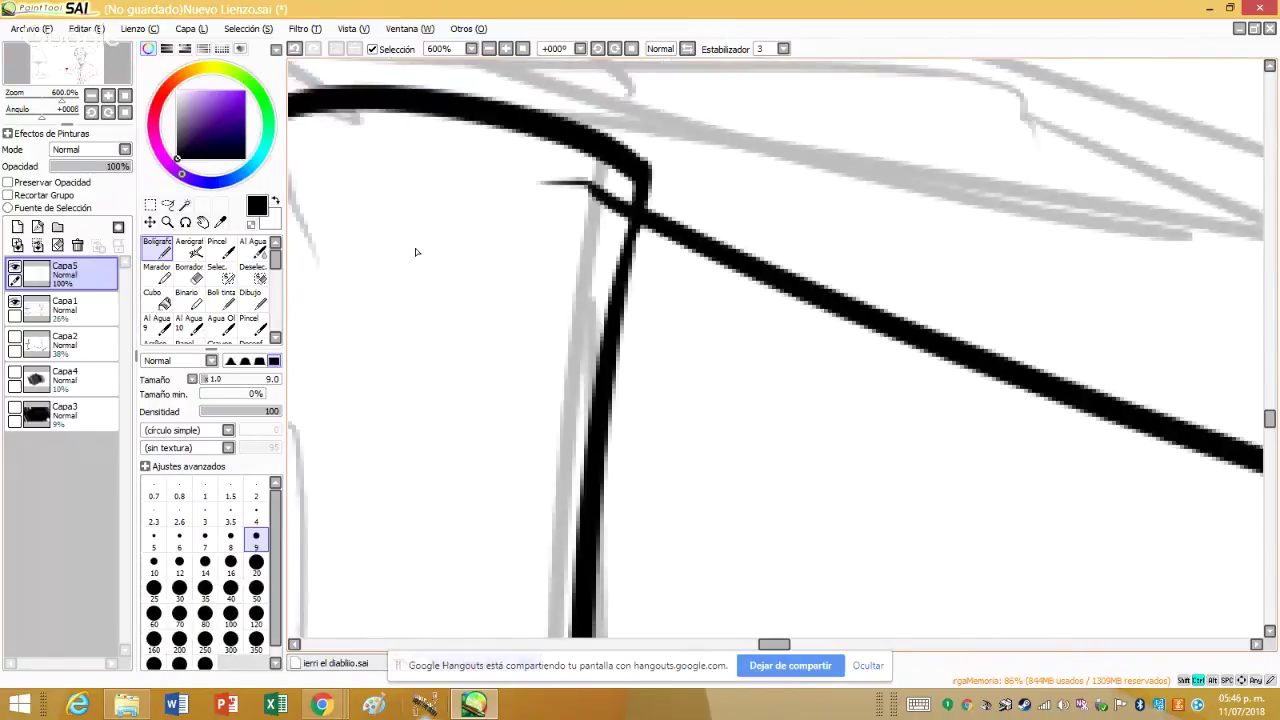
scroll(716, 545, "up", 1)
scroll(716, 545, "up", 3)
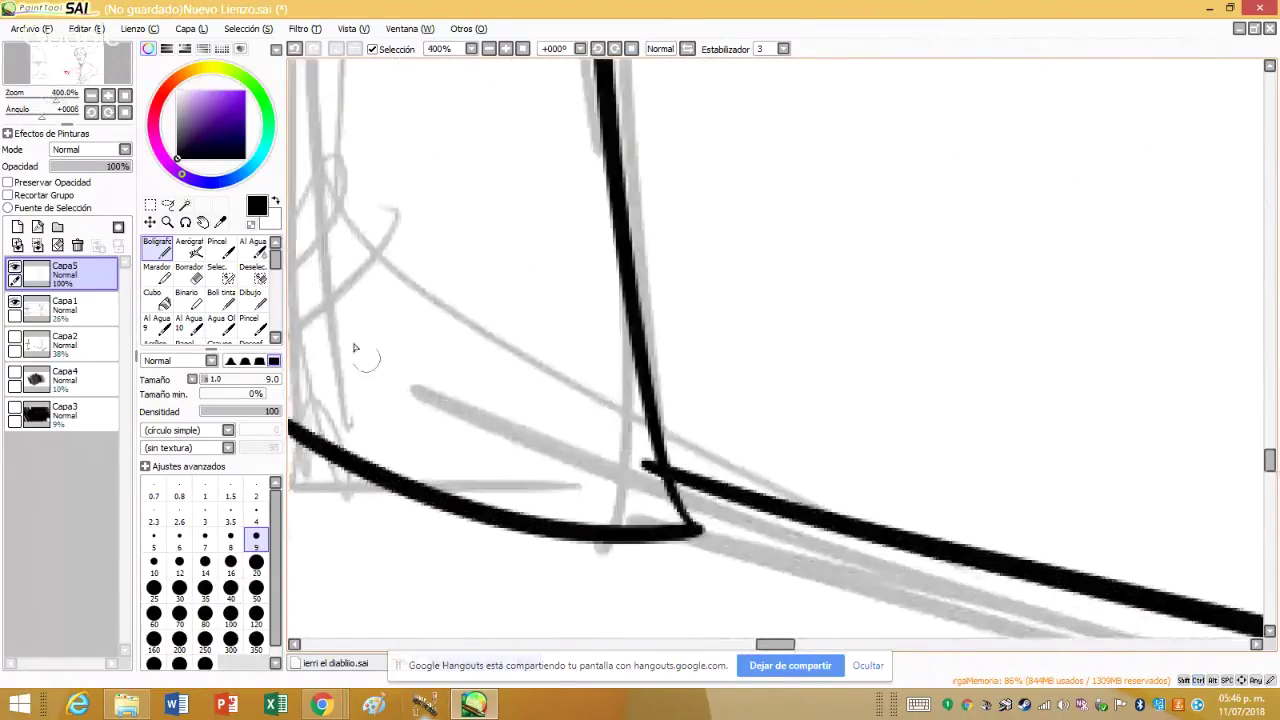
scroll(714, 508, "up", 1)
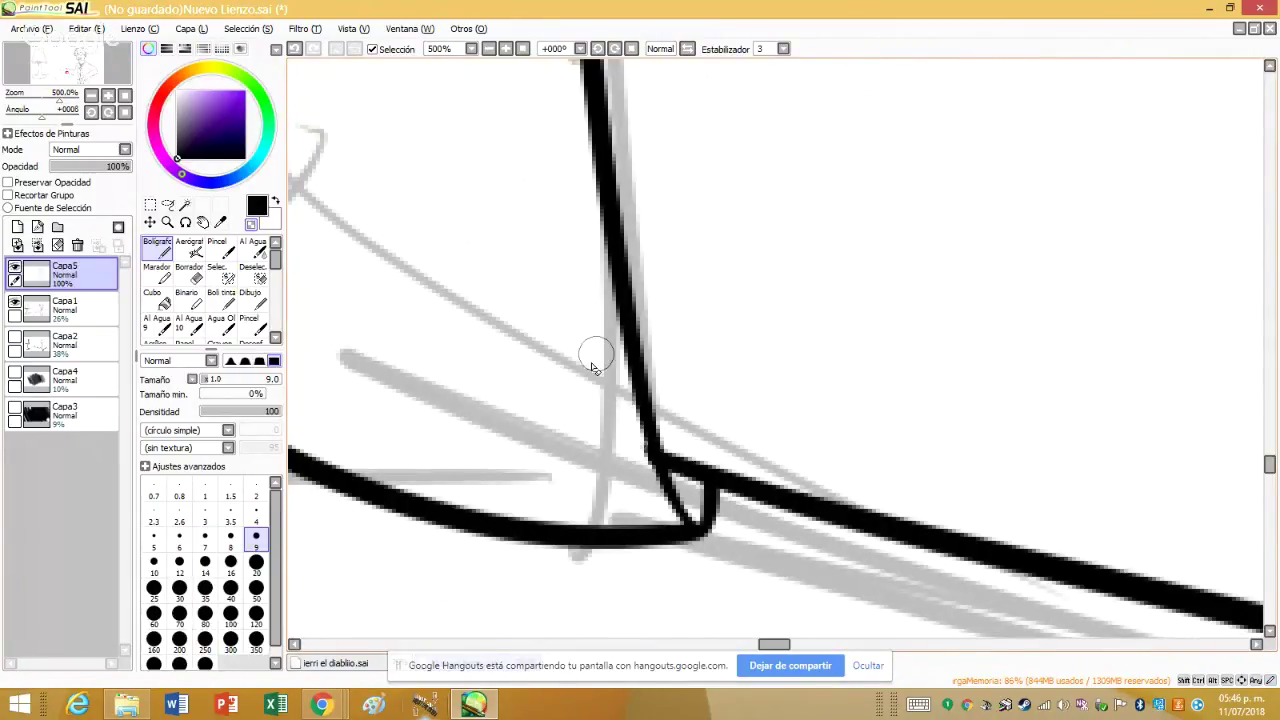
scroll(592, 367, "down", 5)
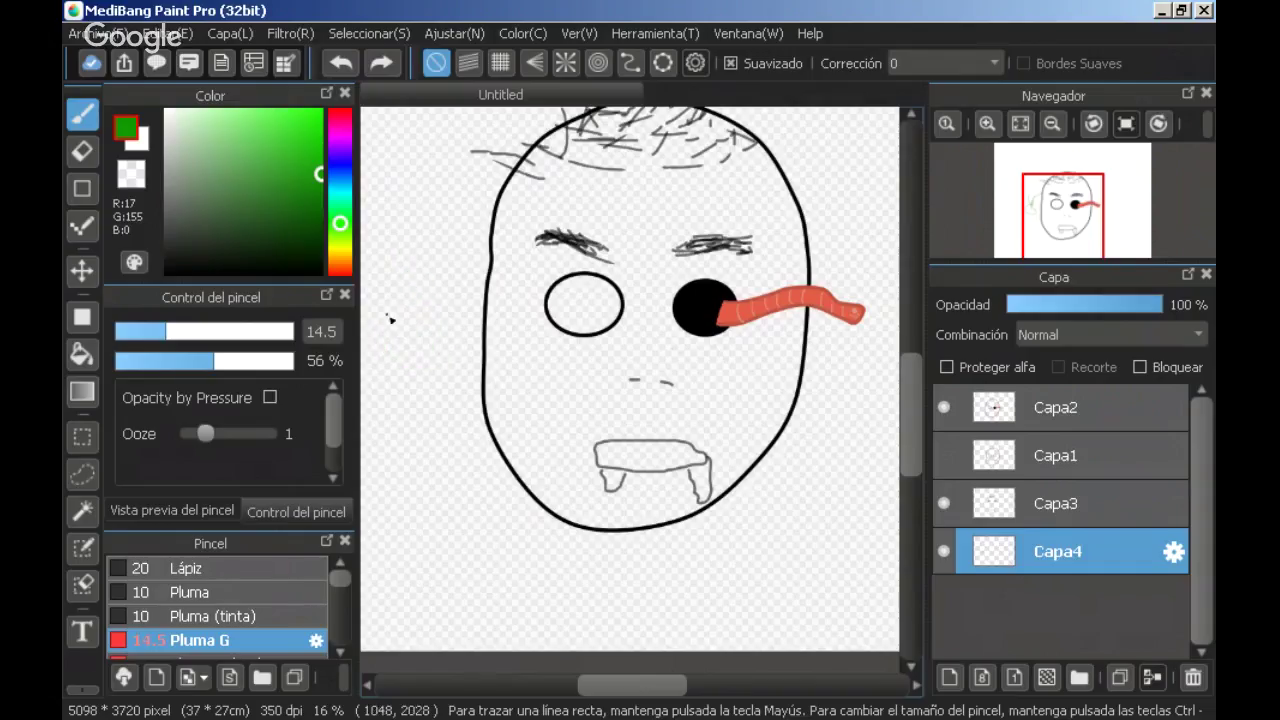
- Switch to MediBang, enlarge the brush to size 453, and paint green over the empty eye and surrounding cheek on Capa4
left_click_drag(168, 333, 208, 339)
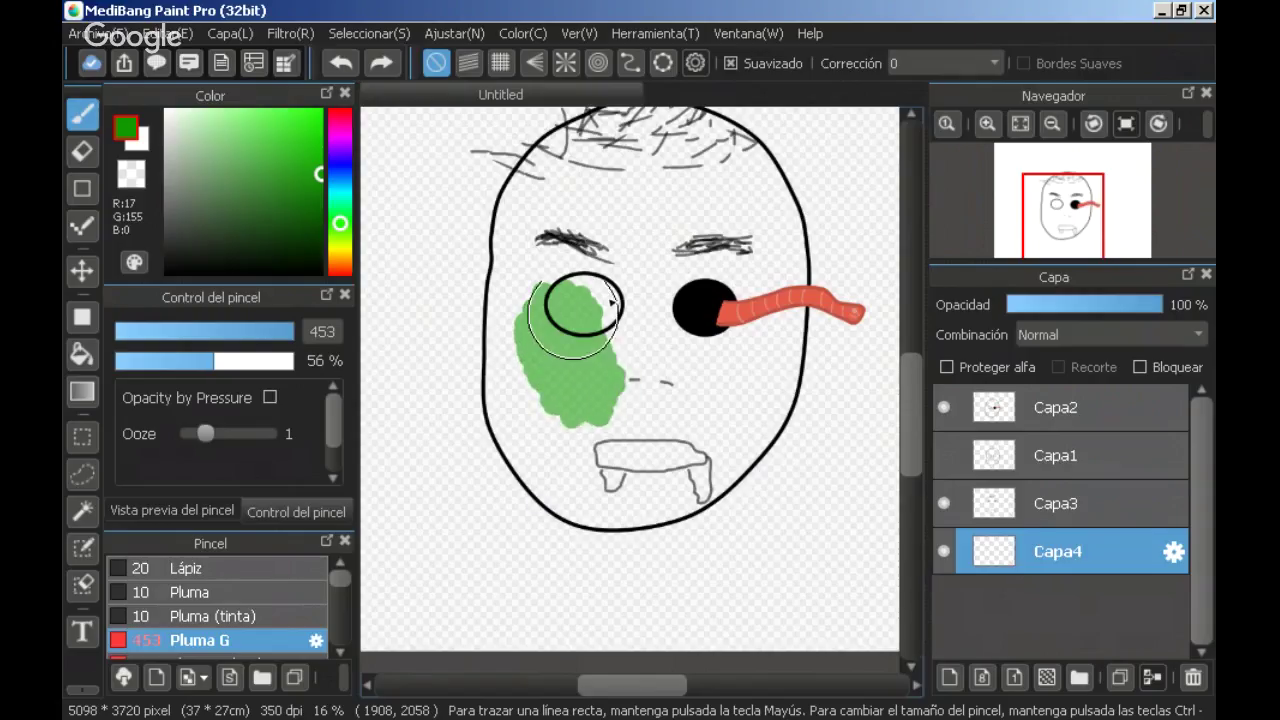
mouse_move(611, 301)
left_mouse_down()
mouse_move(675, 358)
mouse_move(590, 350)
mouse_move(614, 300)
mouse_move(590, 300)
mouse_move(561, 272)
left_mouse_up()
left_click_drag(580, 350, 570, 258)
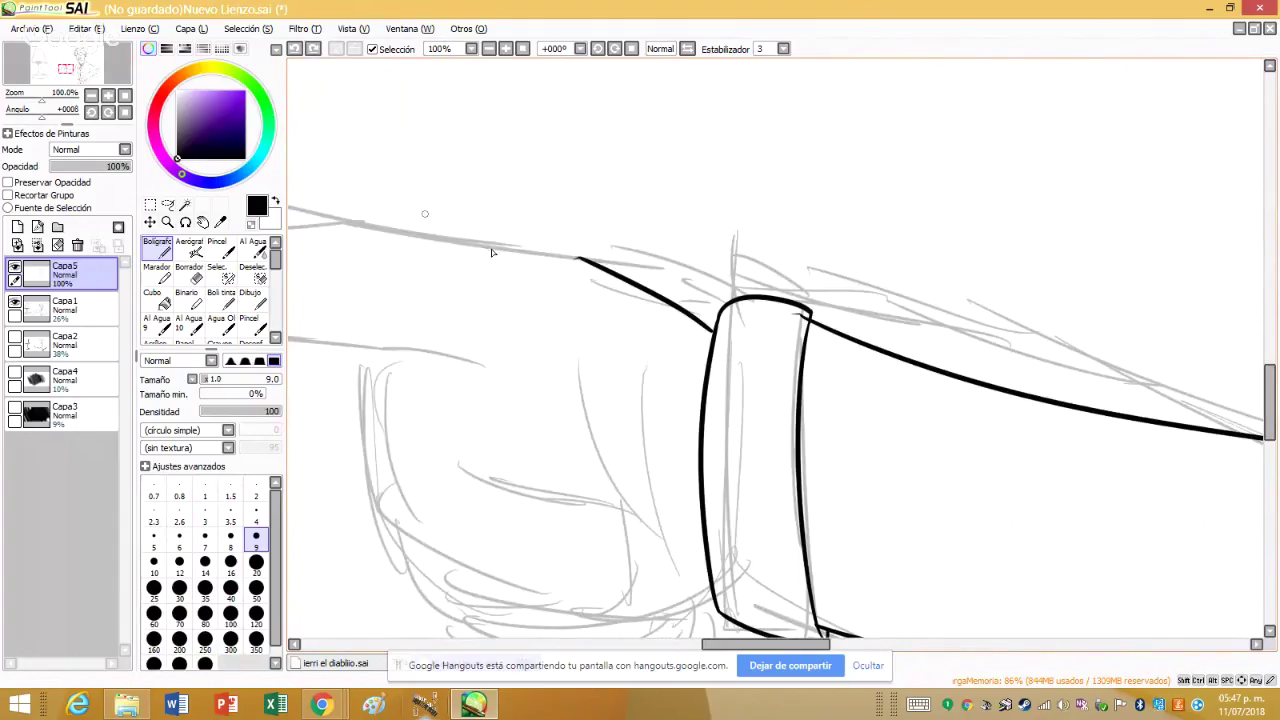
- Switch to PaintTool SAI and ink the upper contour of the outstretched hand from the cuff outward, following the sketch
scroll(594, 262, "up", 2)
left_click_drag(570, 257, 310, 312)
left_click_drag(484, 259, 430, 490)
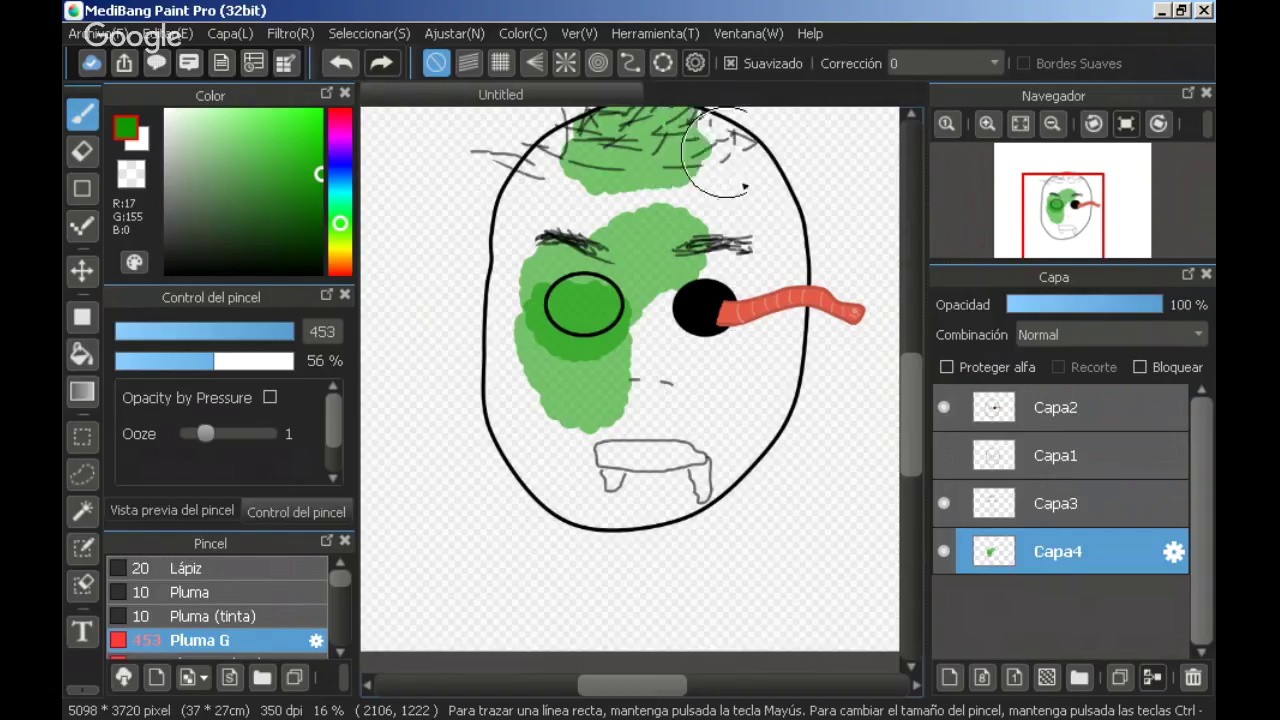
- Switch to MediBang and paint green down the worm-eye side of the face to the mouth on Capa4
left_click_drag(762, 270, 748, 350)
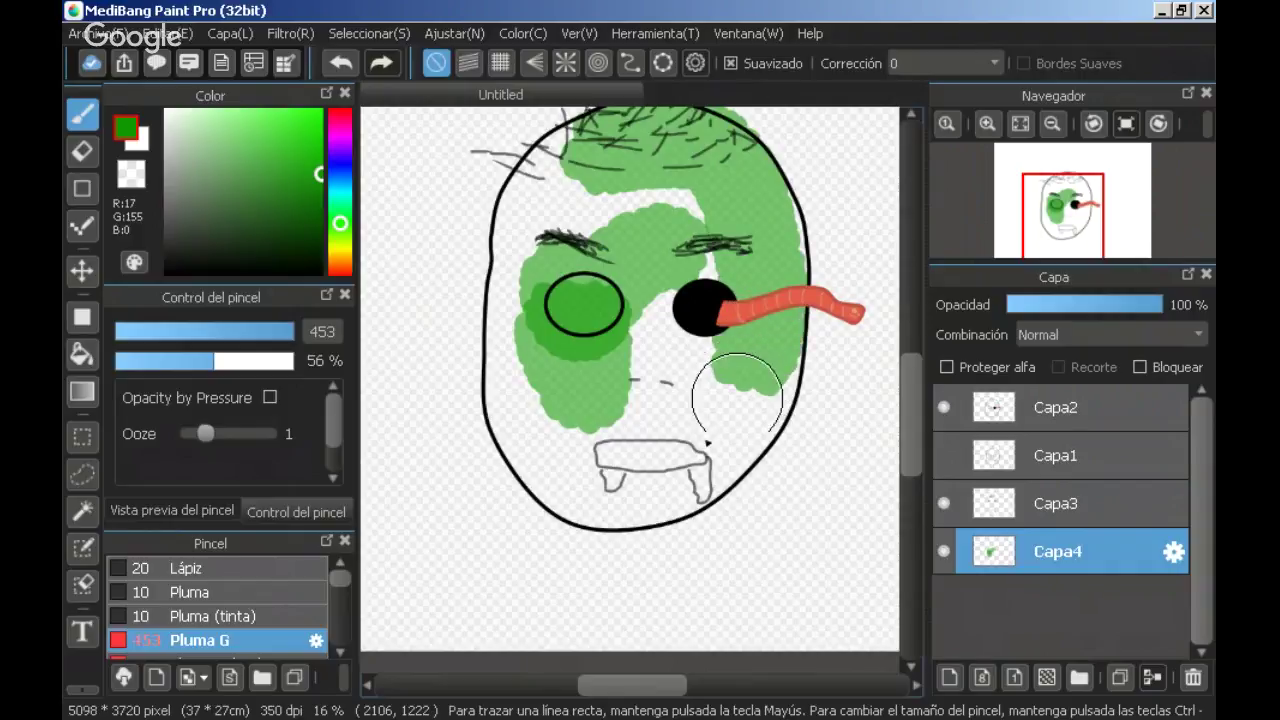
left_click_drag(737, 397, 695, 455)
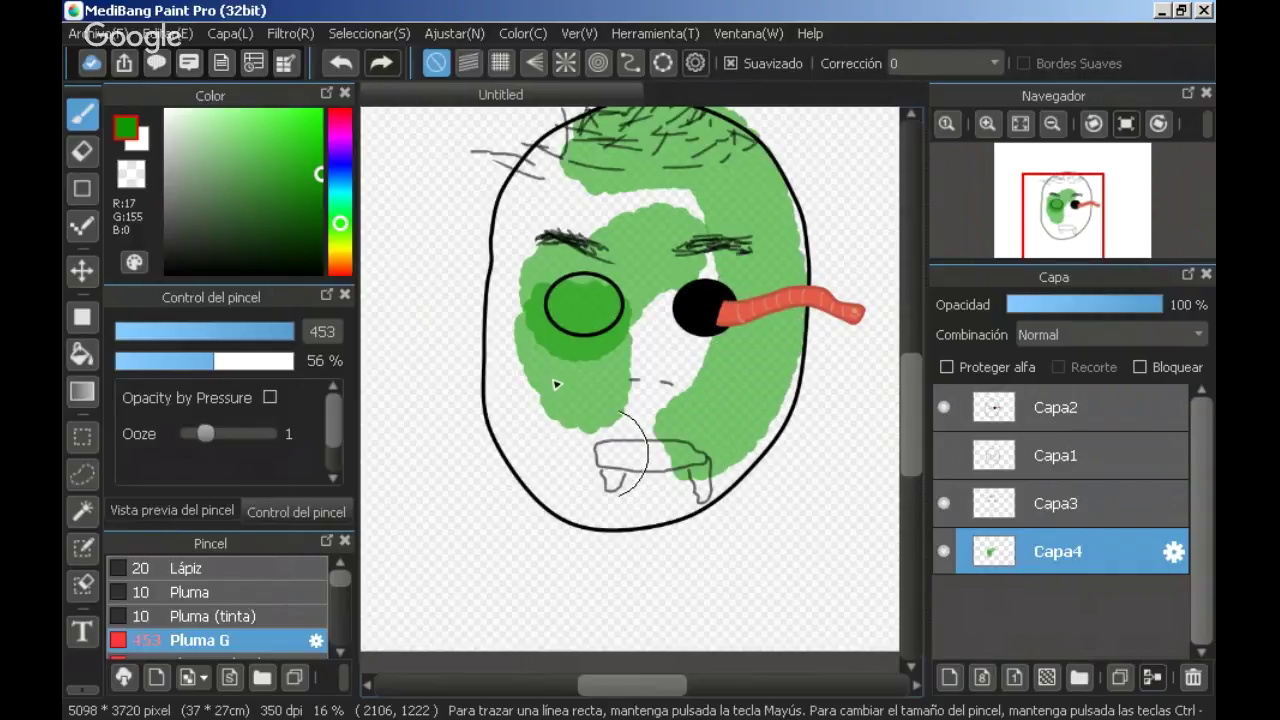
- Paint green across the lower cheek and mouth on Capa4, and scribble over the nose gap with a size 17 brush
mouse_move(556, 384)
left_mouse_down()
mouse_move(620, 460)
mouse_move(580, 420)
mouse_move(620, 440)
mouse_move(648, 428)
left_mouse_up()
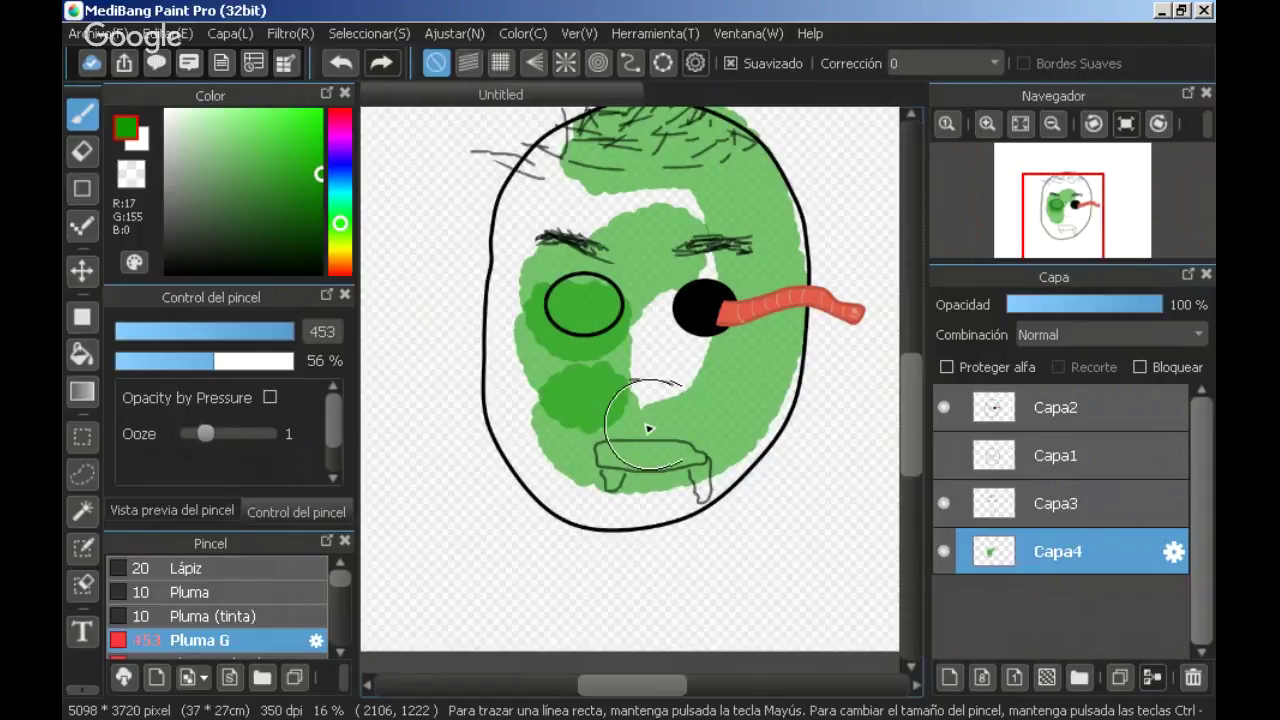
left_click(648, 428)
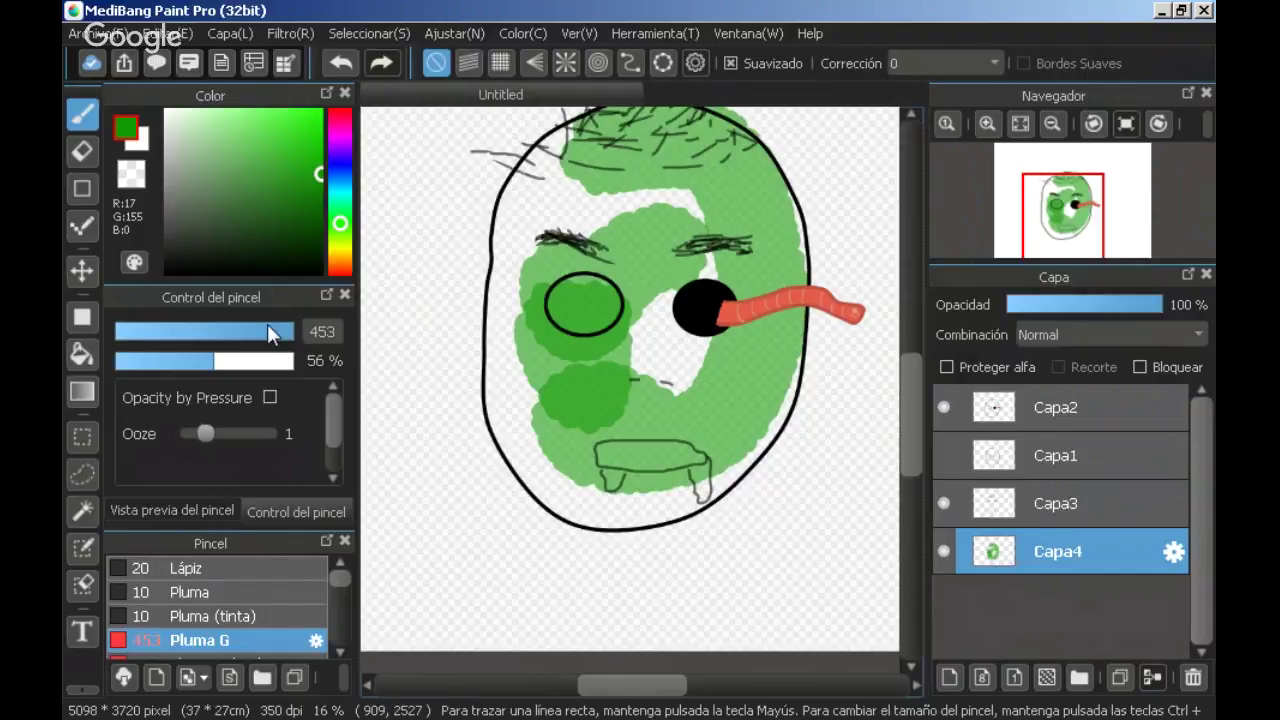
left_click_drag(267, 324, 176, 331)
mouse_move(700, 355)
left_mouse_down()
mouse_move(633, 358)
mouse_move(680, 413)
left_mouse_up()
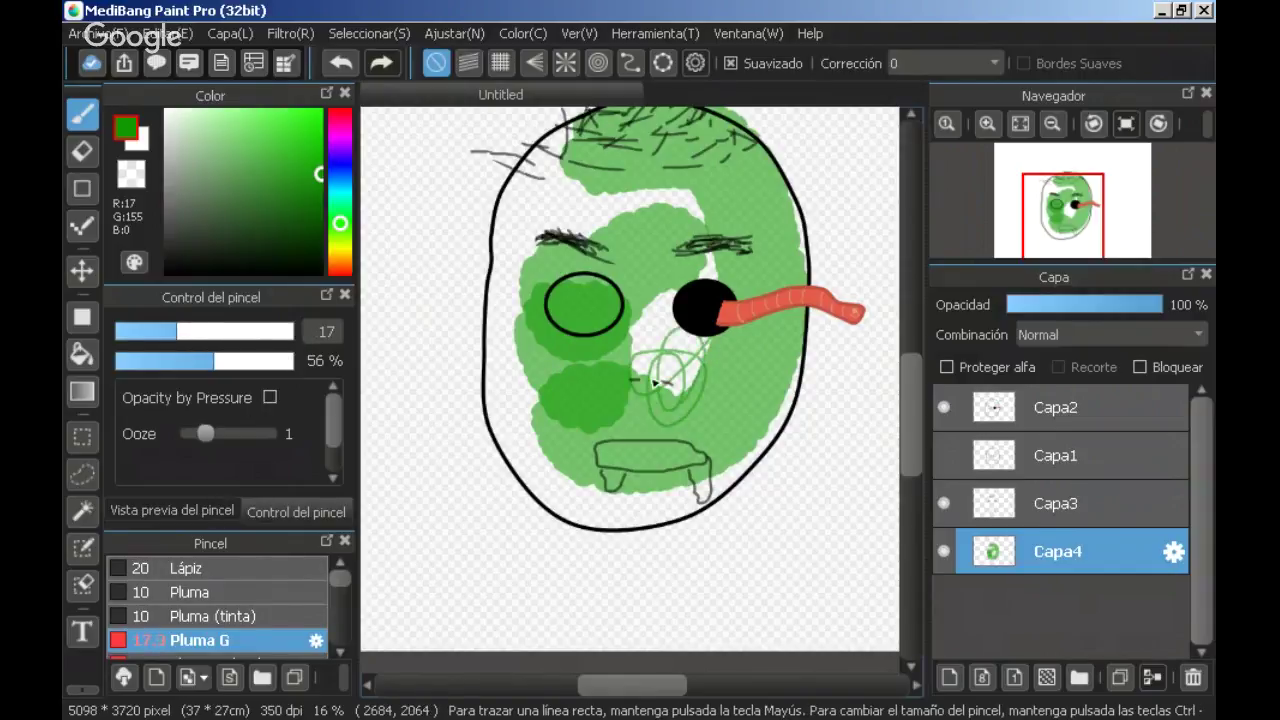
- Bucket-fill the remaining gaps around the nose and lower face with green on Capa4
left_click(82, 353)
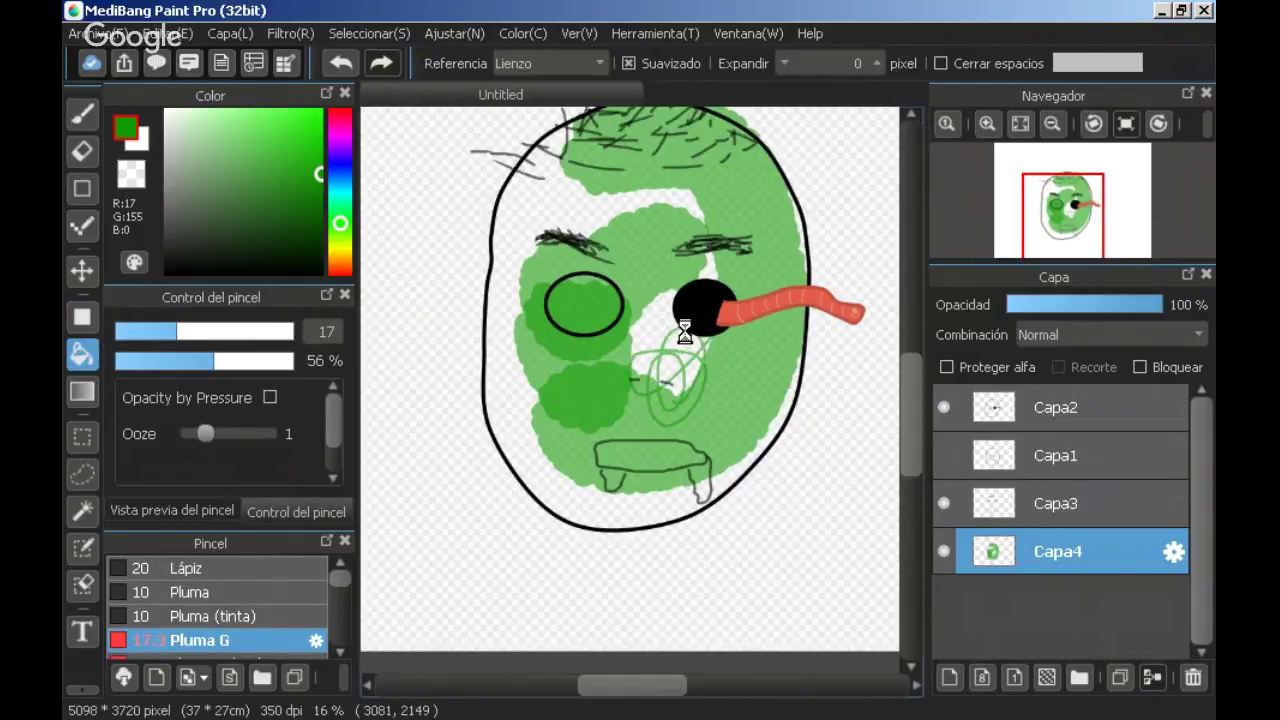
left_click(660, 348)
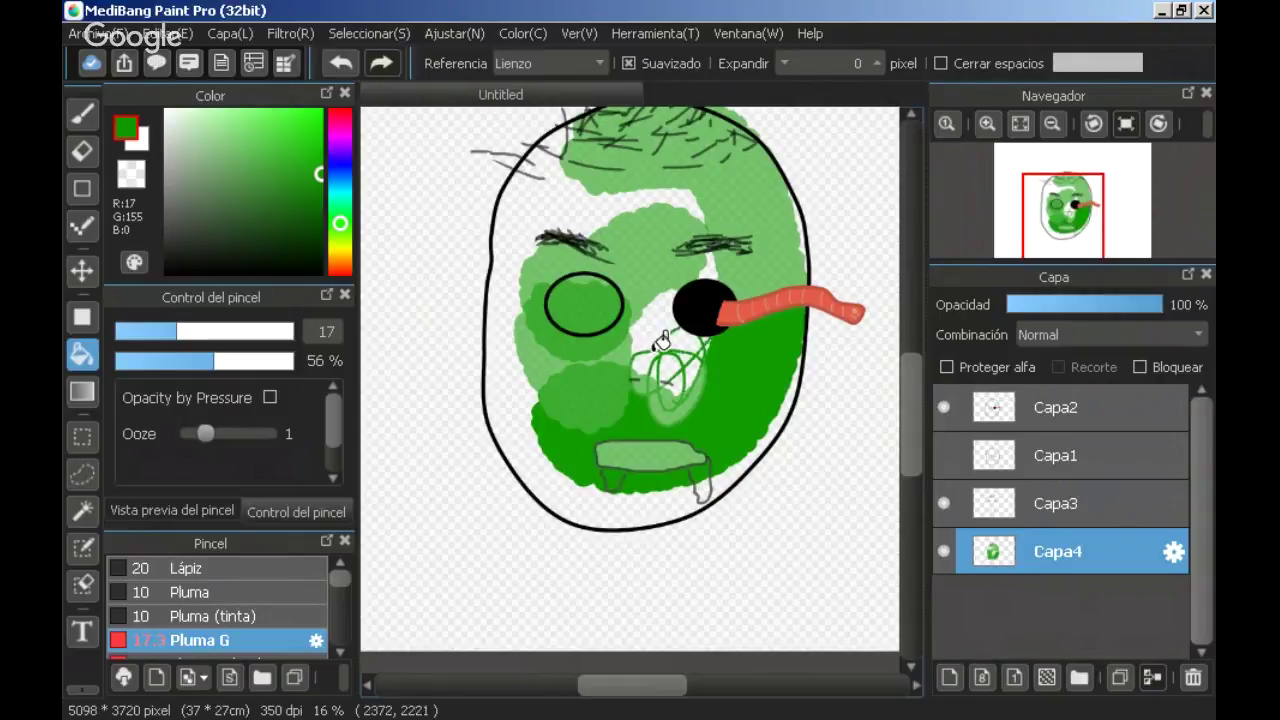
left_click(648, 315)
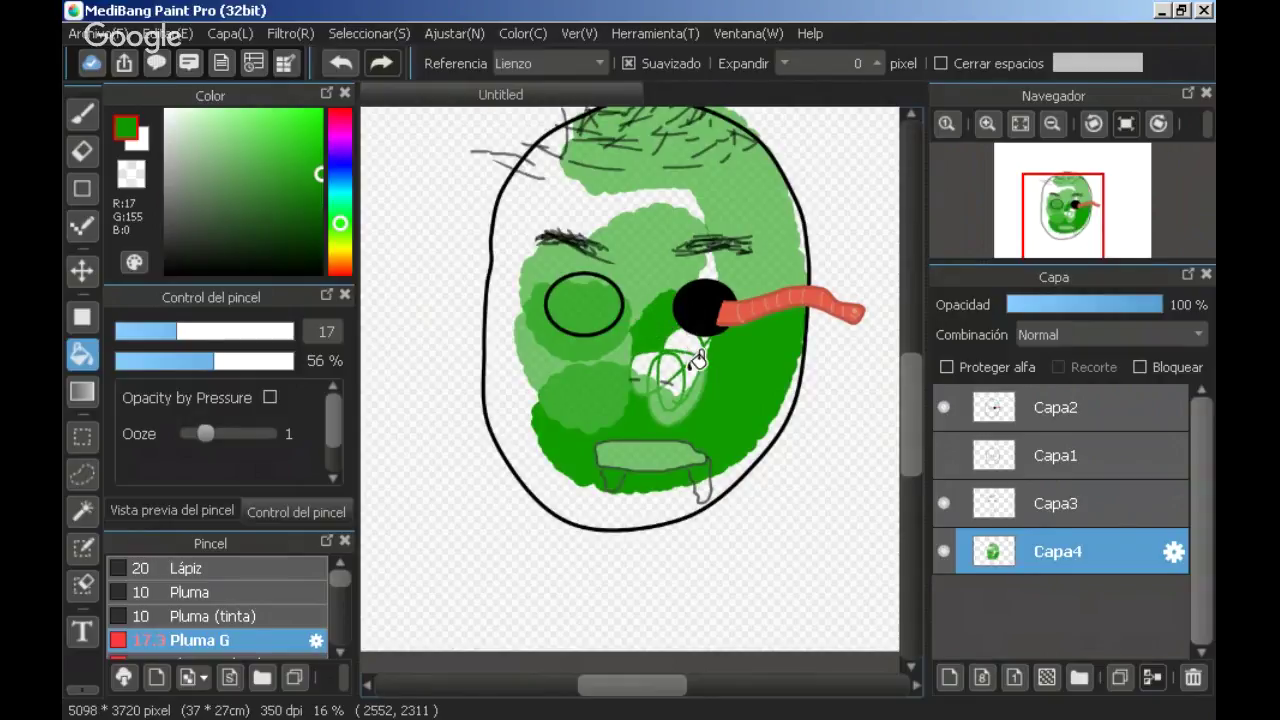
scroll(697, 360, "up", 3)
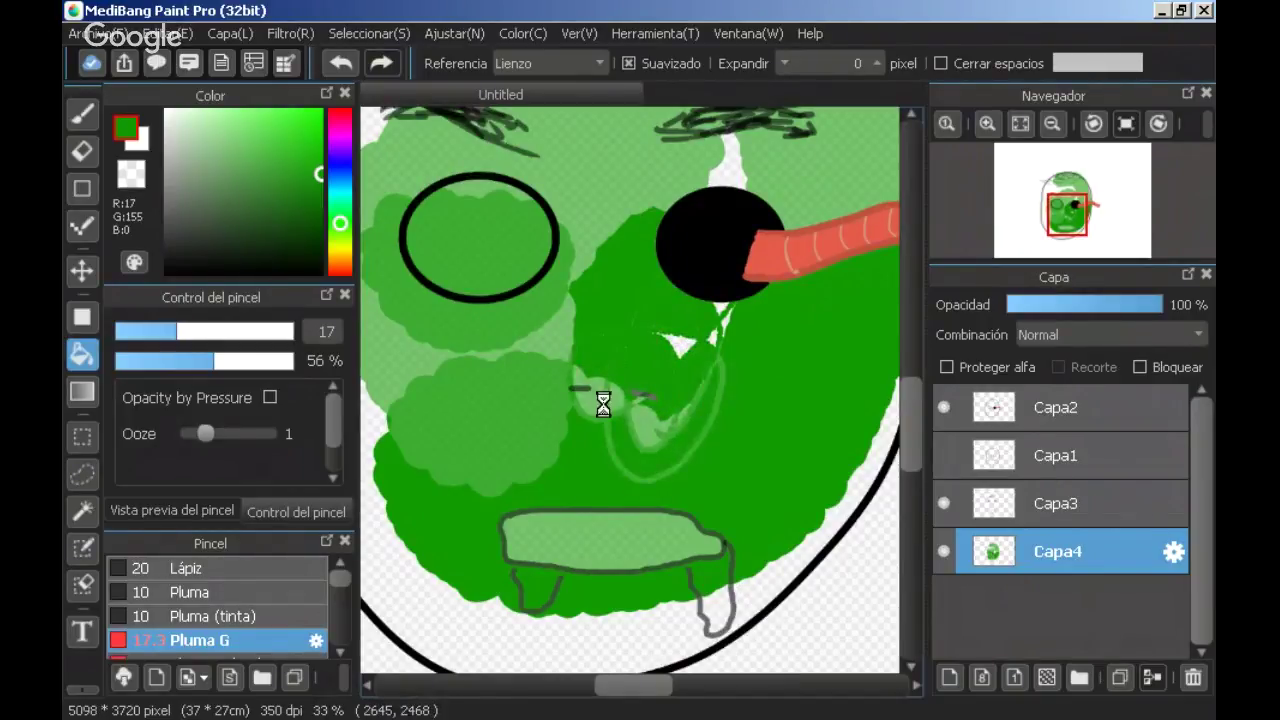
left_click(643, 388)
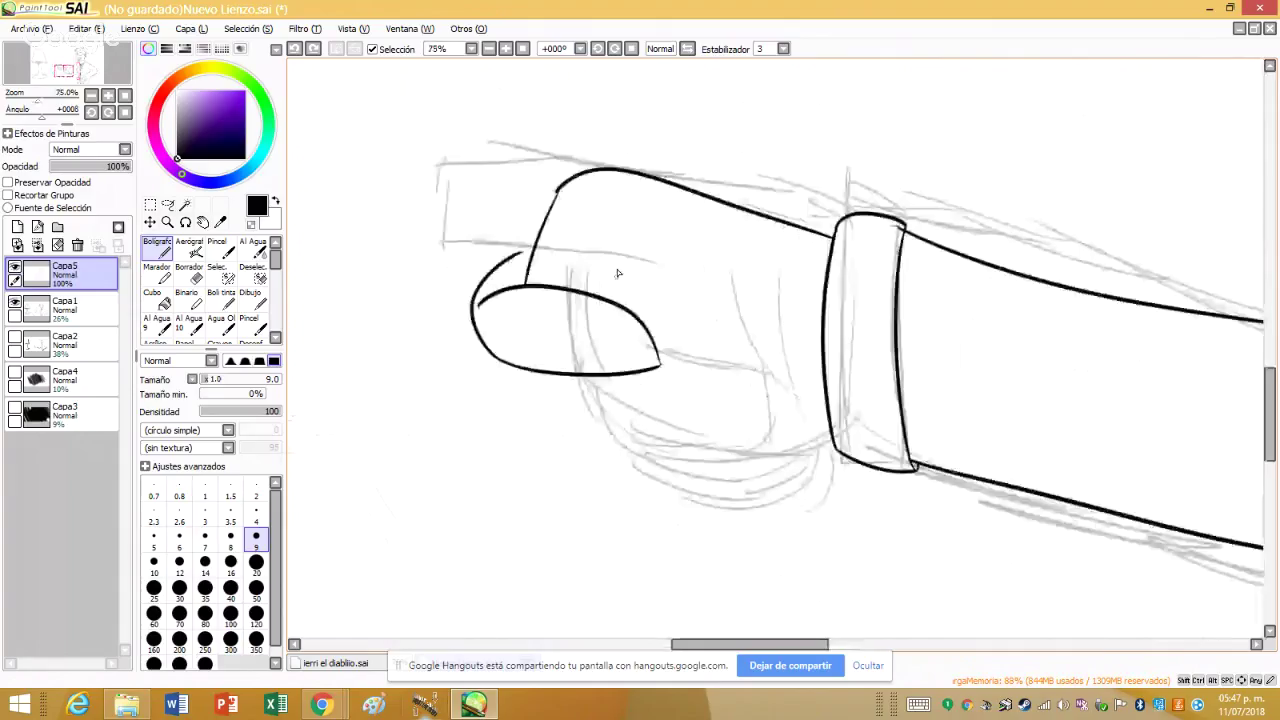
- Switch to PaintTool SAI and ink a finger division line above the thumb of the outstretched hand
left_click_drag(630, 155, 523, 408)
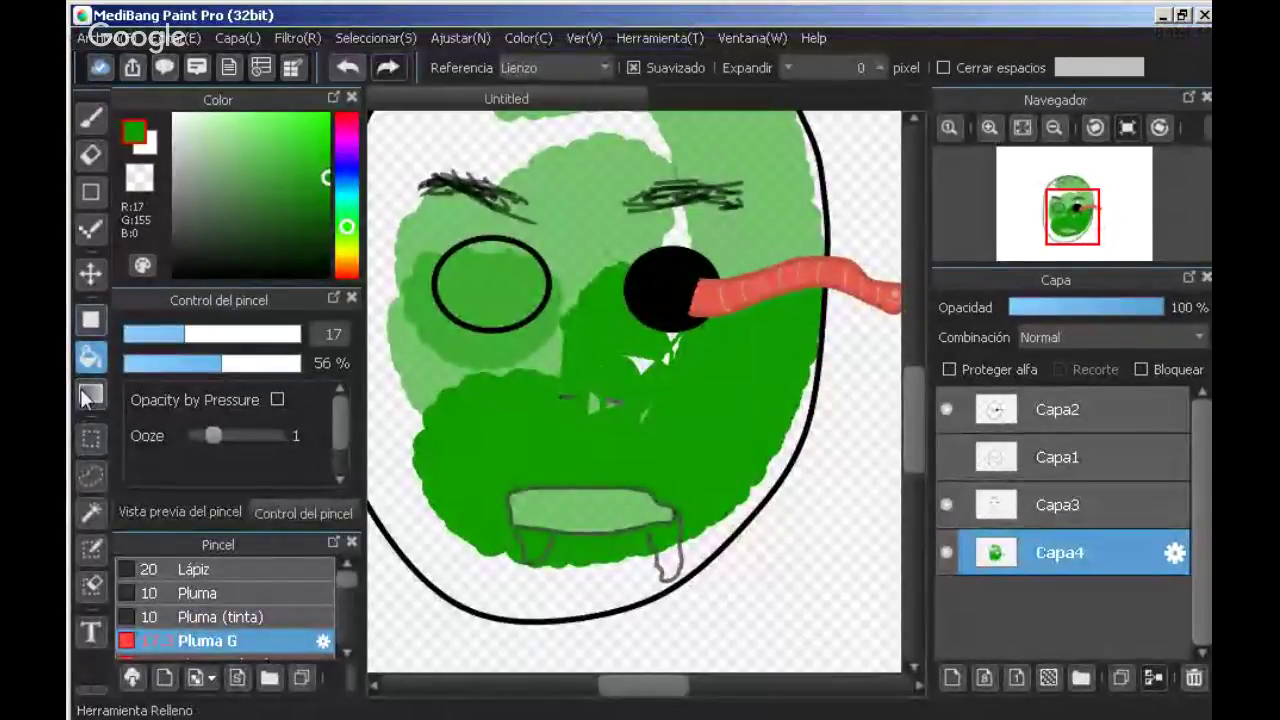
- Switch to MediBang and draw a filled green rectangle covering the whole head on Capa4
left_click(90, 320)
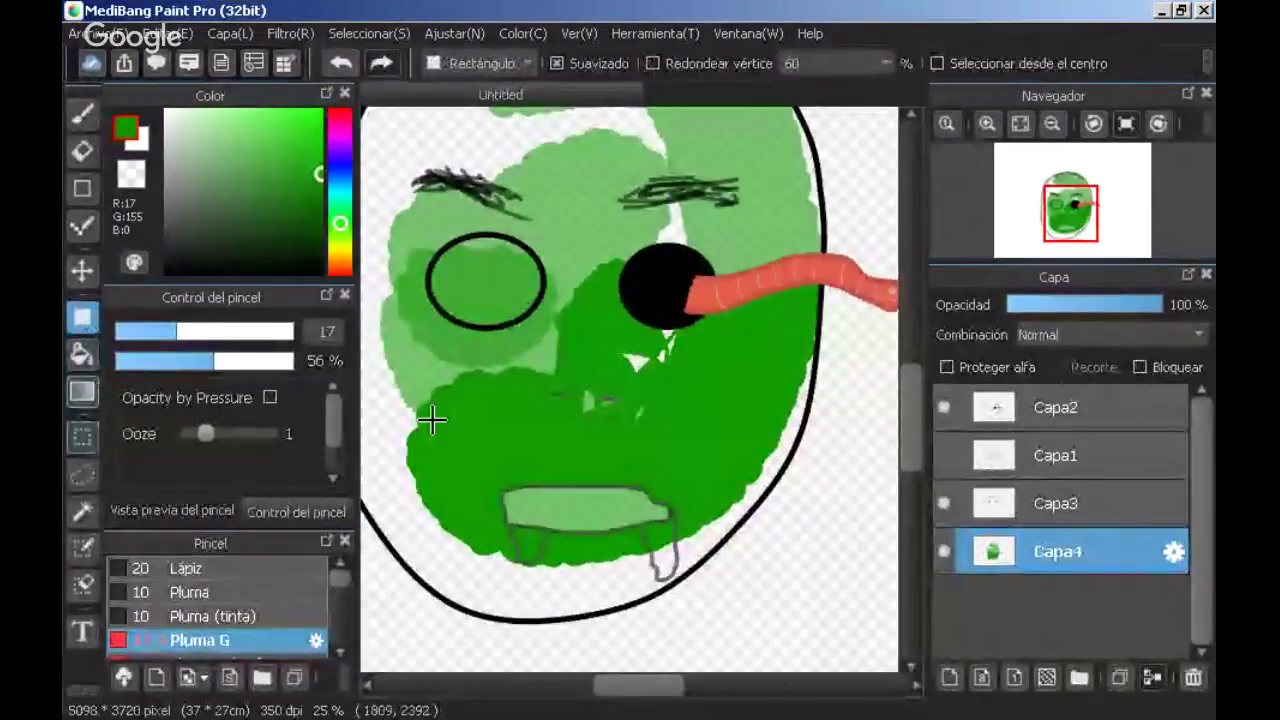
scroll(432, 420, "down", 2)
left_click_drag(660, 189, 410, 541)
scroll(508, 532, "down", 1)
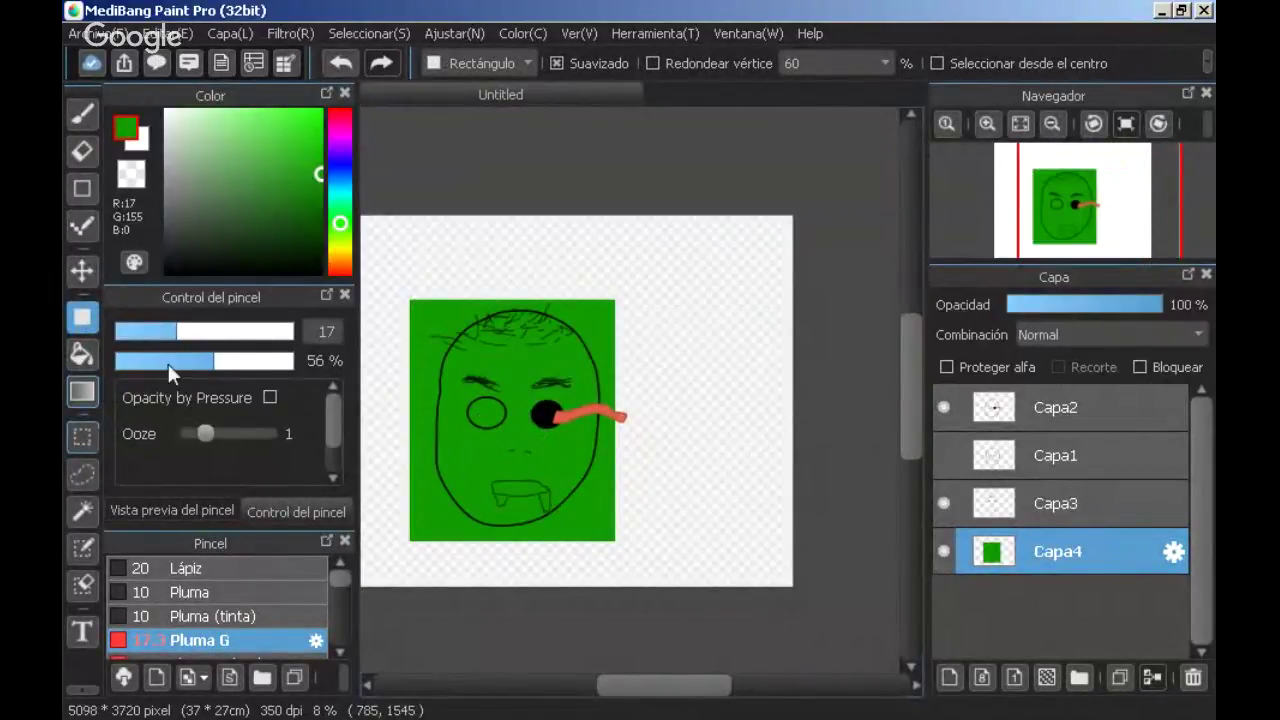
left_click(82, 113)
scroll(451, 396, "up", 1)
scroll(799, 410, "up", 1)
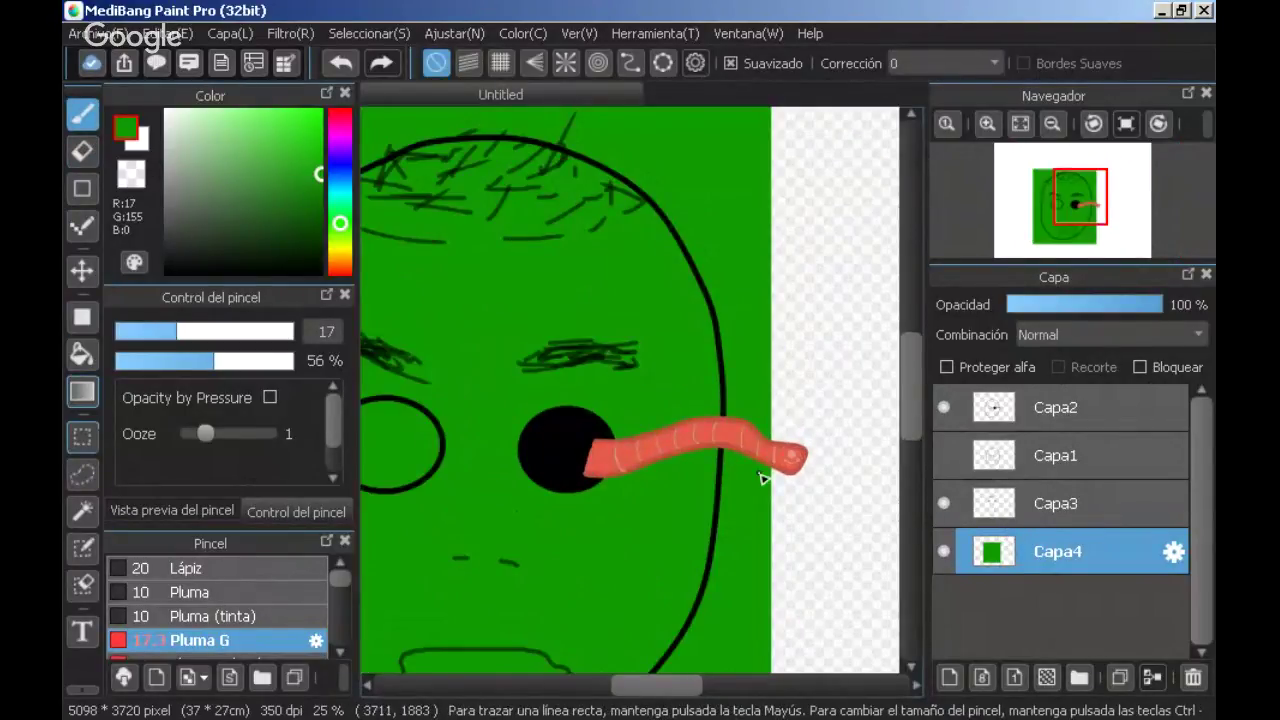
scroll(760, 479, "down", 1)
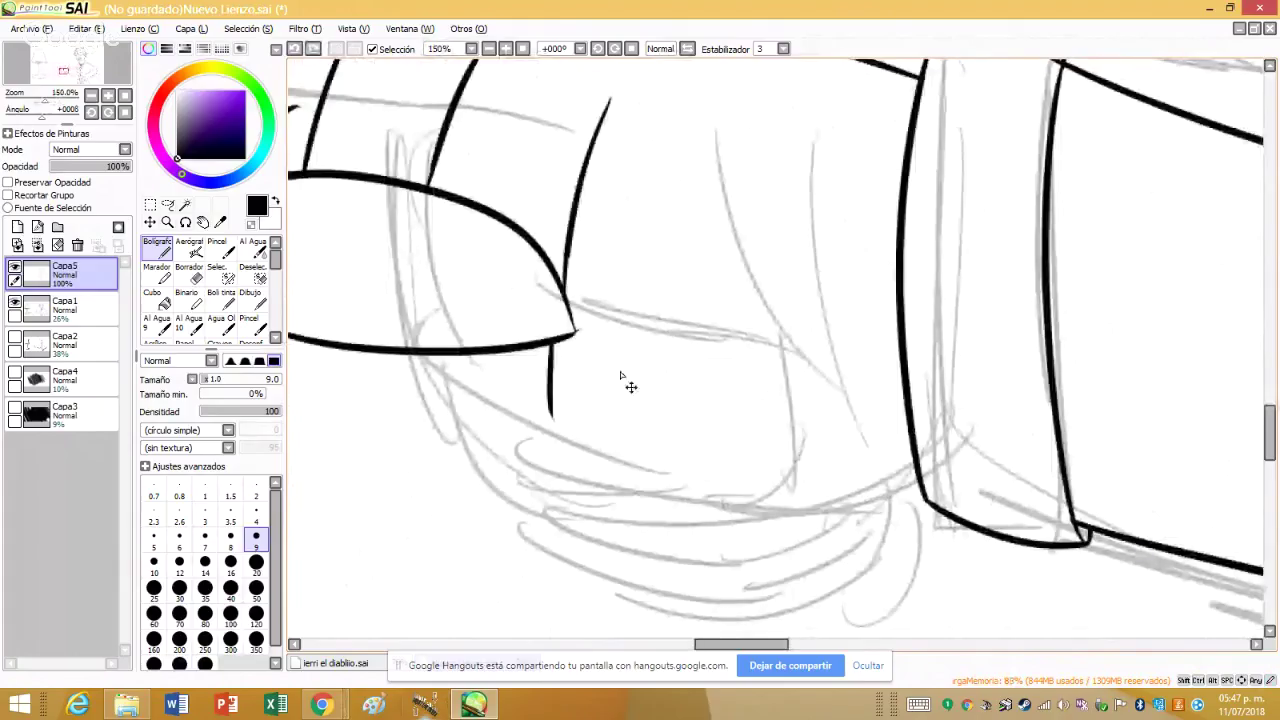
- Switch to PaintTool SAI and ink the rounded curled finger beside the cuff, with a division line rising from its upper edge
mouse_move(560, 320)
left_mouse_down()
mouse_move(531, 432)
mouse_move(962, 550)
mouse_move(912, 370)
mouse_move(677, 281)
left_mouse_up()
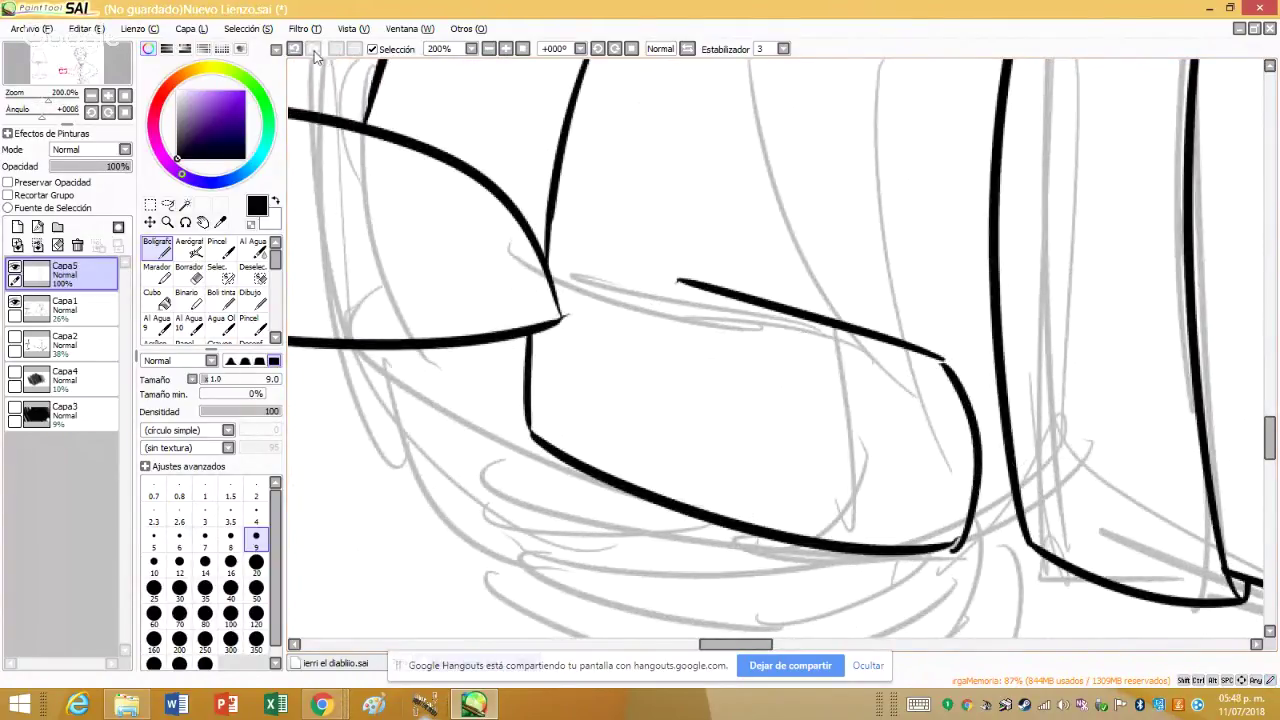
scroll(729, 300, "down", 2)
scroll(786, 277, "up", 1)
left_click_drag(743, 336, 780, 122)
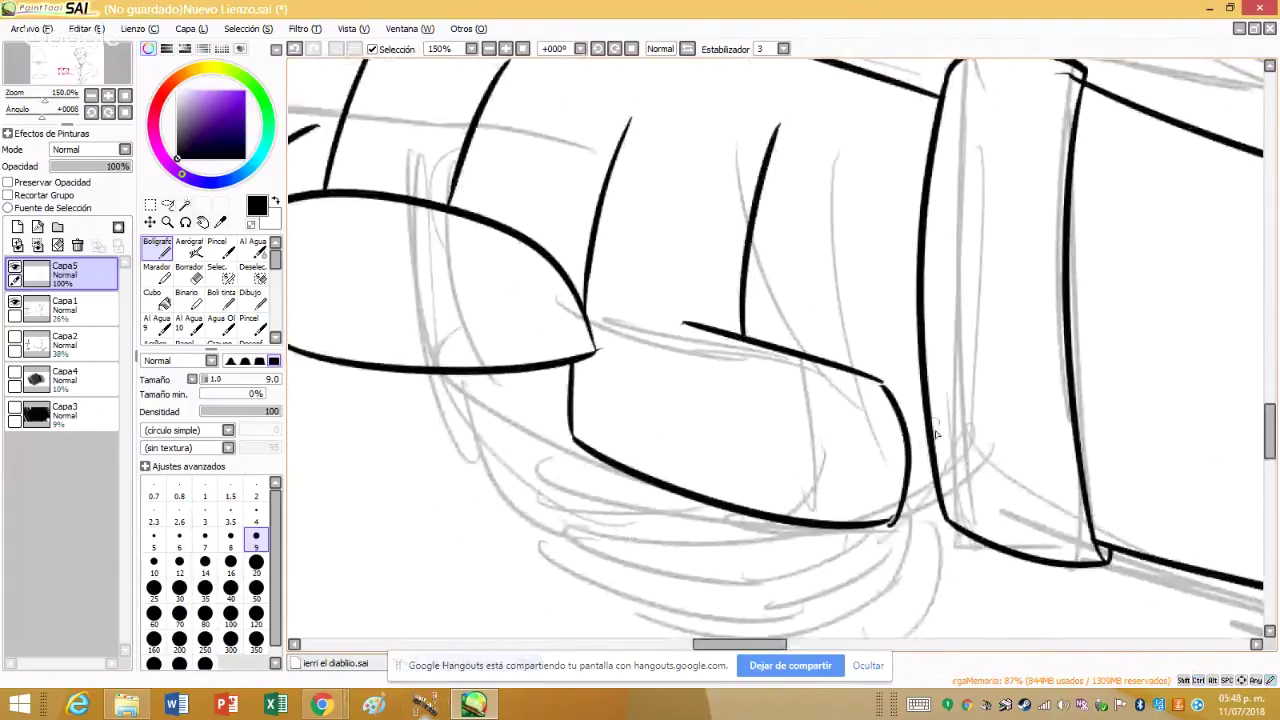
scroll(937, 481, "down", 4)
scroll(789, 361, "up", 1)
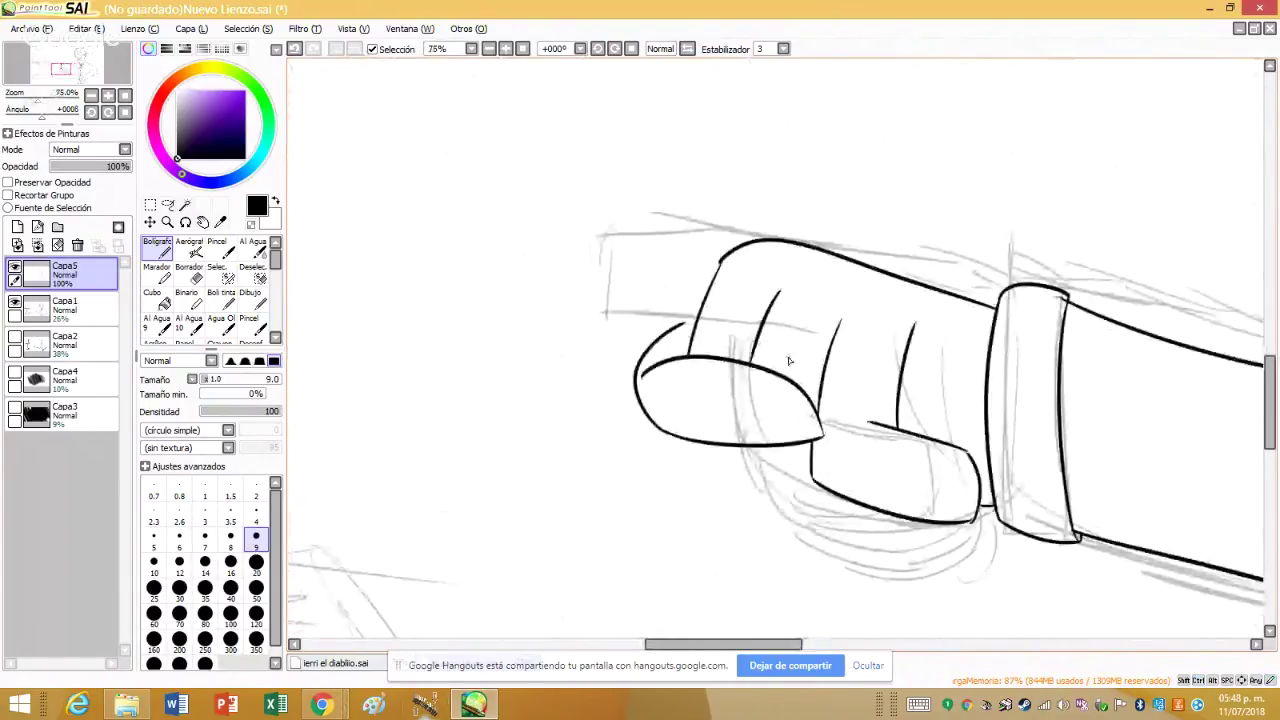
- Ink the small curved finger contours beneath the thumb, joining them to the curled finger
scroll(781, 481, "up", 4)
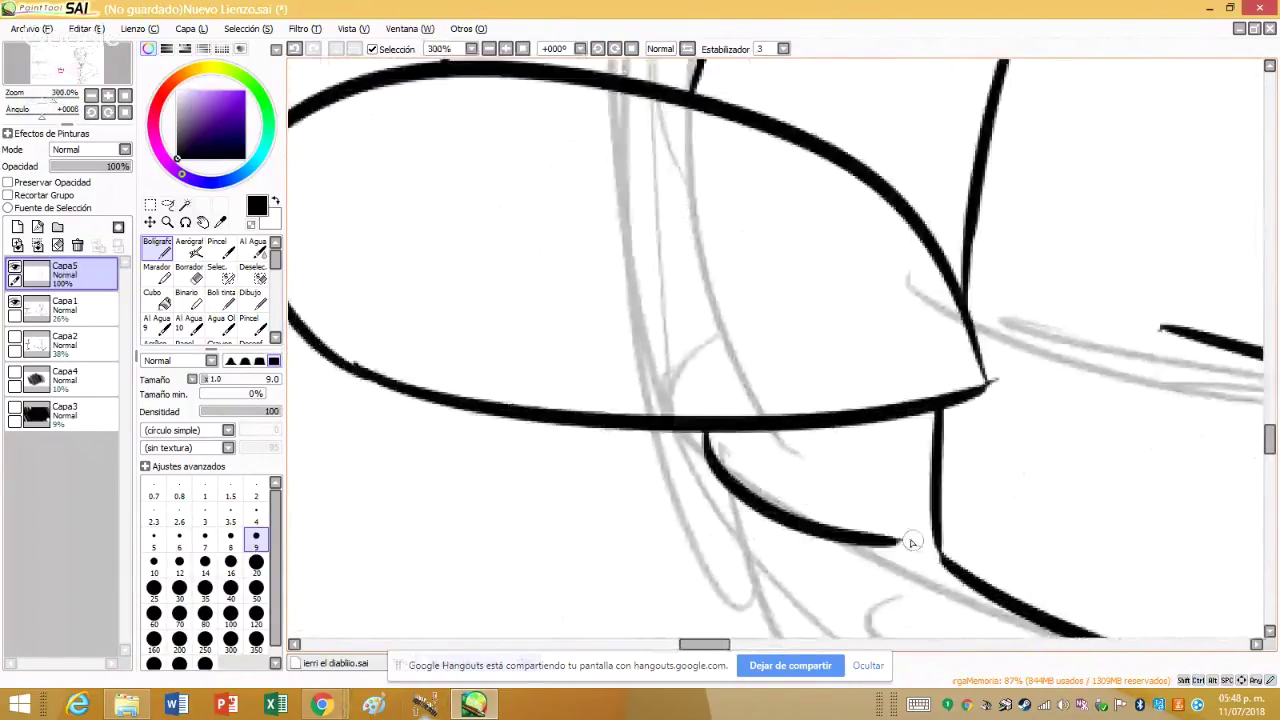
left_click_drag(899, 547, 951, 549)
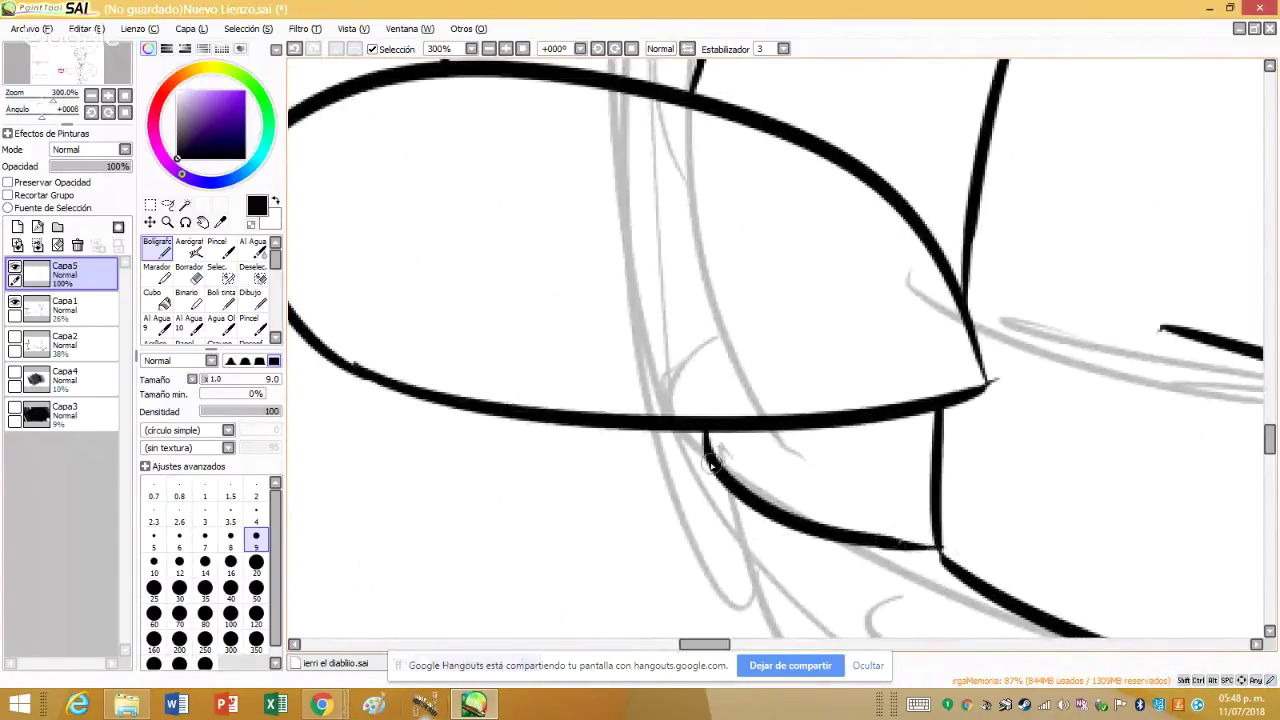
mouse_move(710, 465)
left_mouse_down()
mouse_move(652, 456)
mouse_move(608, 415)
left_mouse_up()
scroll(766, 491, "down", 4)
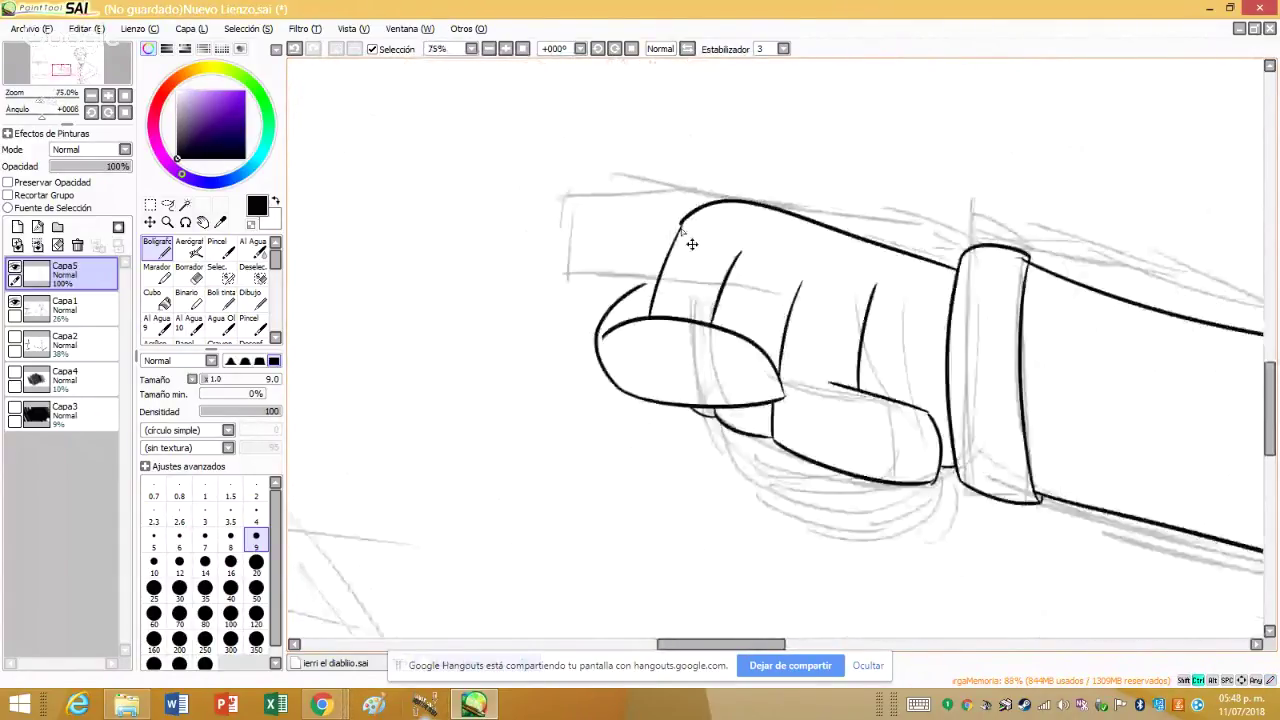
scroll(691, 244, "up", 2)
left_click_drag(677, 219, 300, 224)
scroll(483, 297, "down", 1)
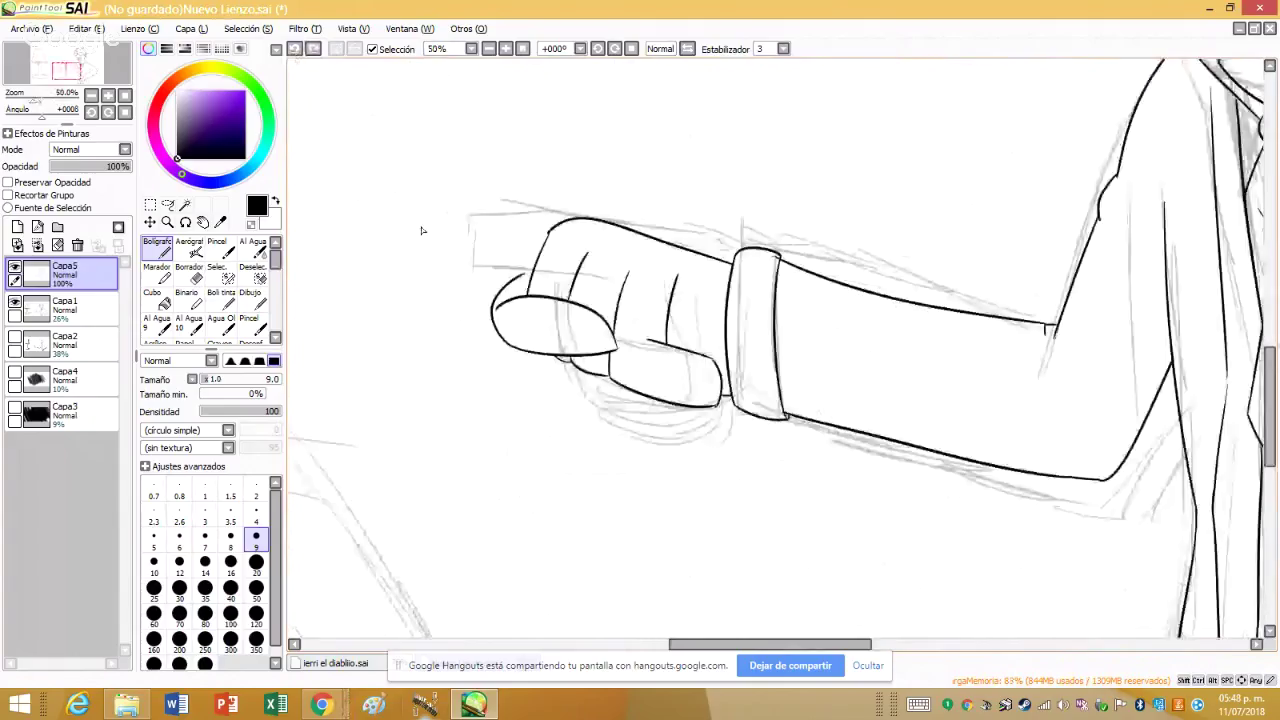
- Ink the pointing index finger with a long upper edge, rounded tip and nearly straight lower edge, and close its corner at the knuckle
scroll(516, 226, "up", 2)
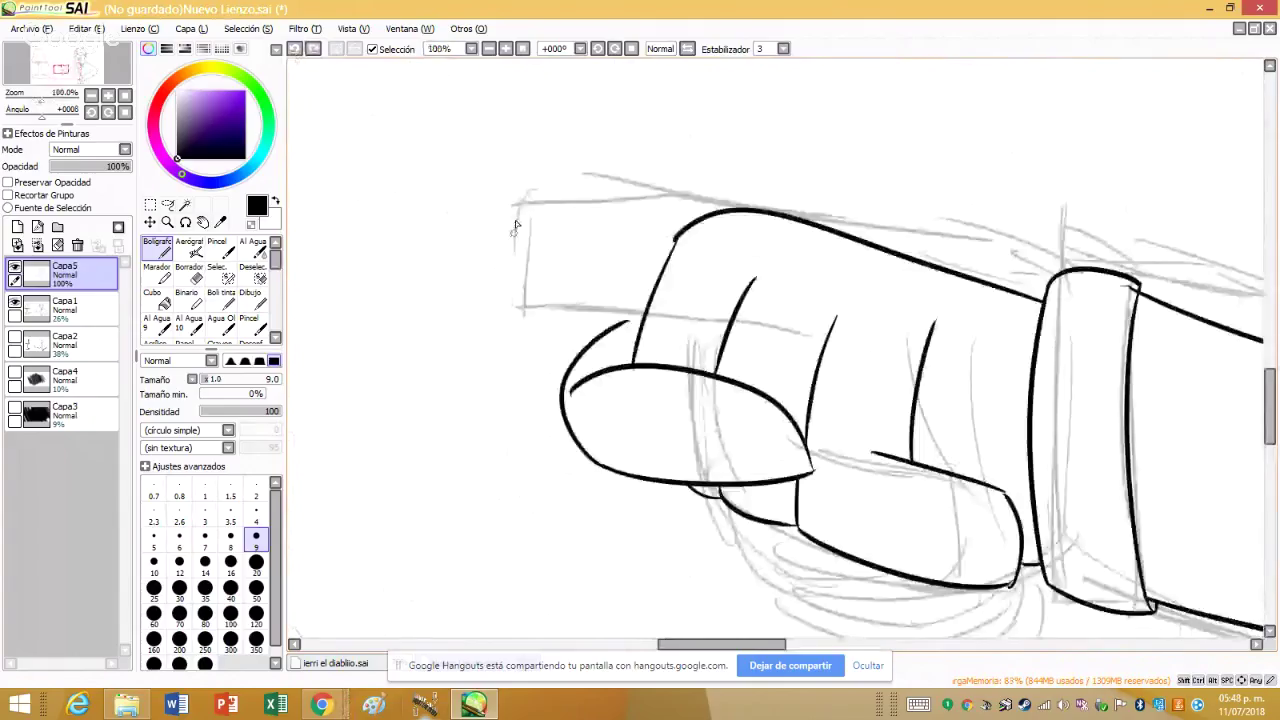
scroll(516, 226, "up", 1)
mouse_move(760, 246)
left_mouse_down()
mouse_move(335, 243)
mouse_move(688, 372)
left_mouse_up()
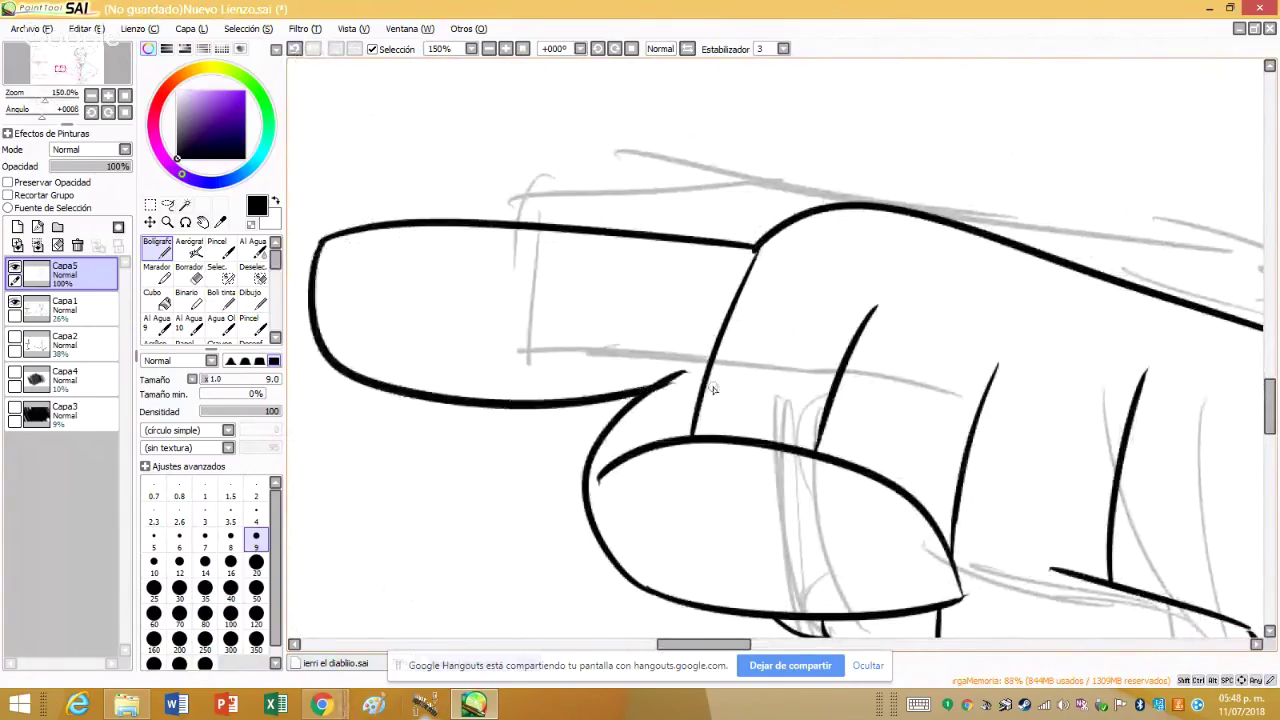
left_click(294, 49)
left_click_drag(320, 242, 722, 314)
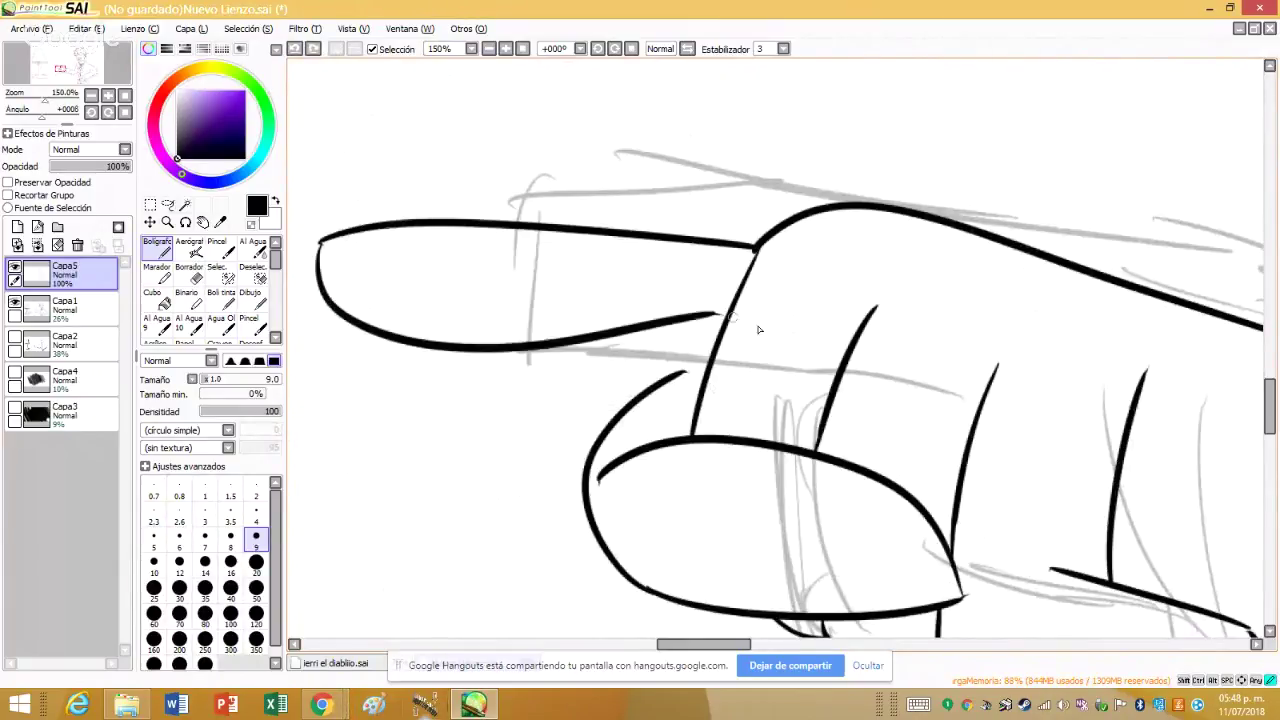
left_click(294, 49)
left_click_drag(335, 238, 703, 370)
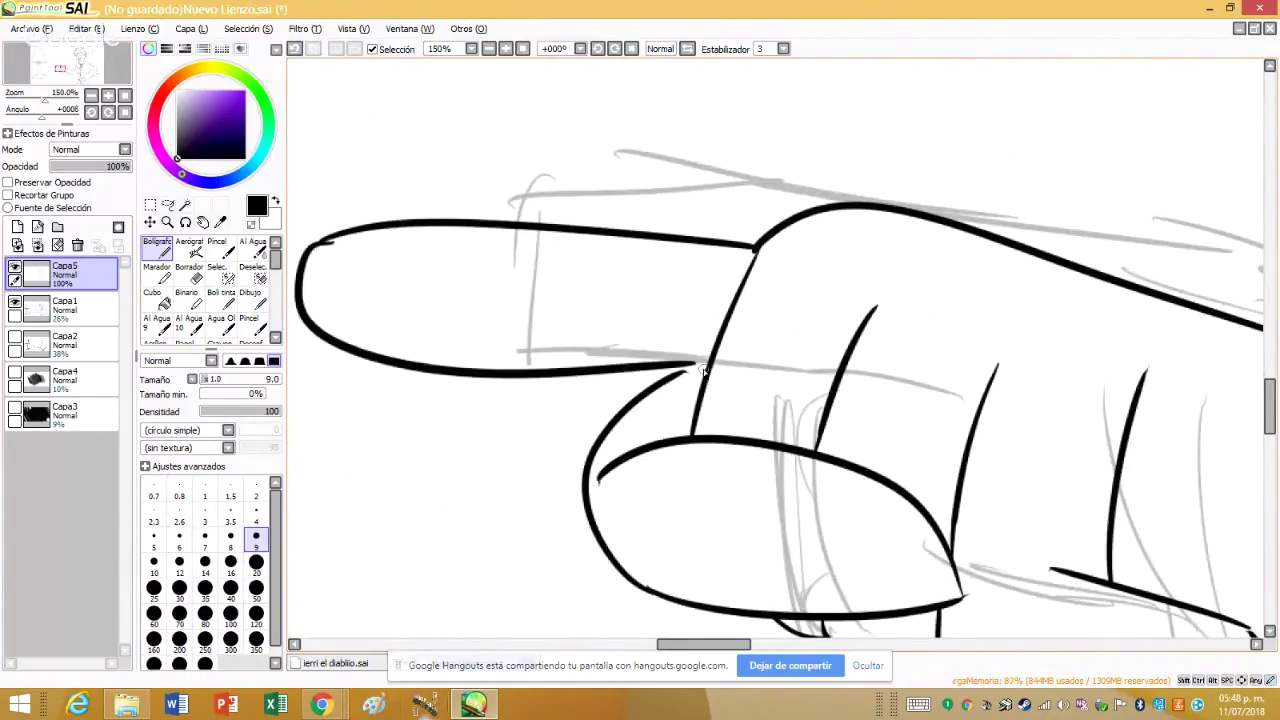
scroll(703, 370, "up", 5)
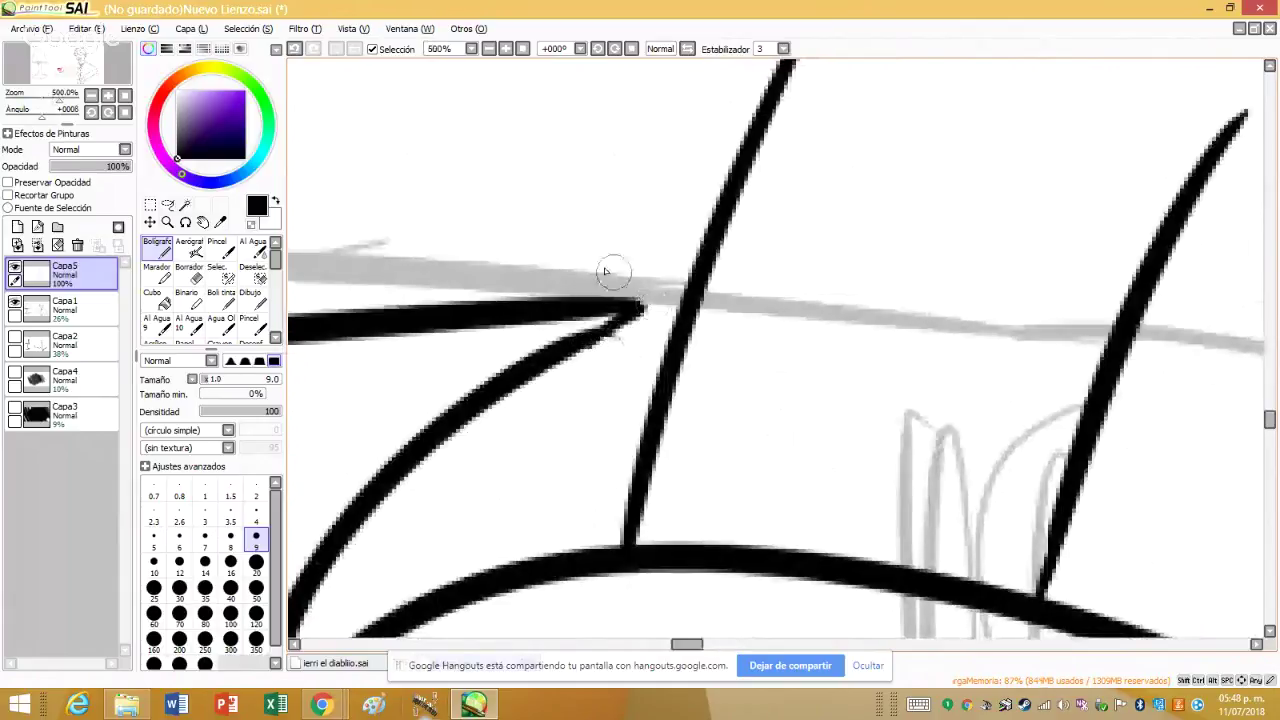
mouse_move(594, 302)
left_mouse_down()
mouse_move(668, 315)
mouse_move(589, 310)
mouse_move(586, 343)
left_mouse_up()
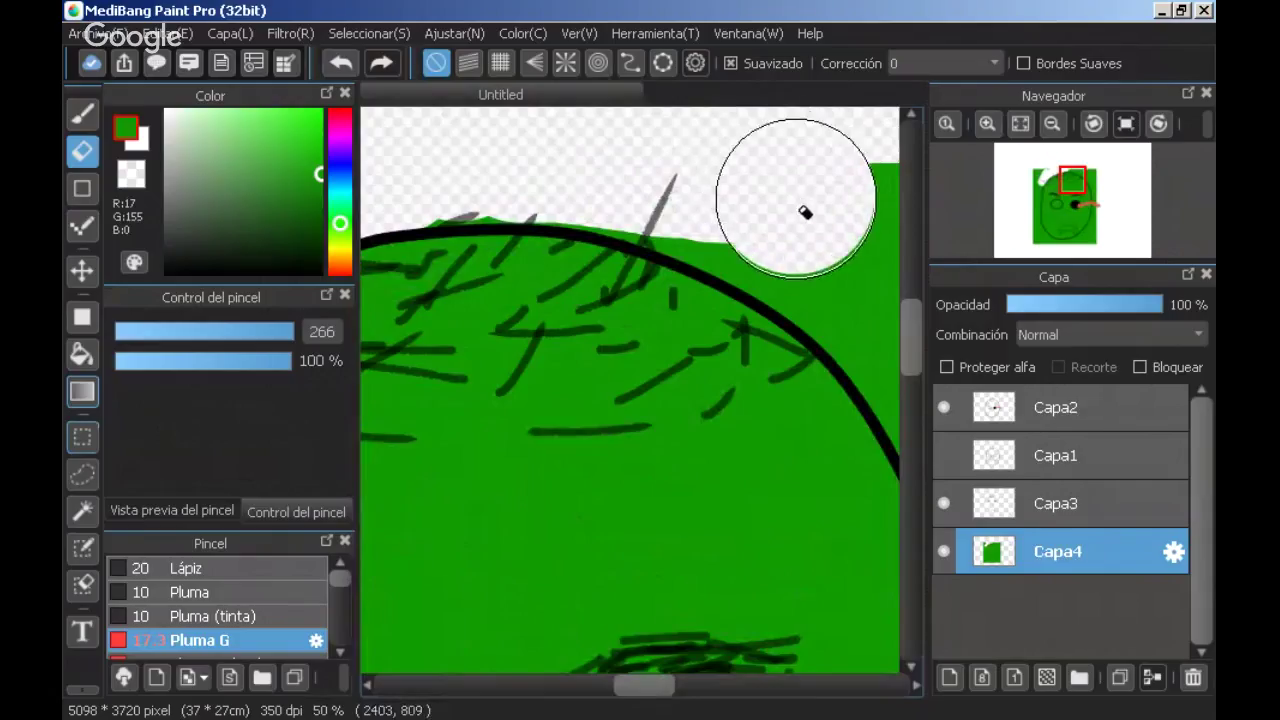
- Switch to MediBang and erase the green outside the top of the head outline on Capa4 with a size 266 eraser
mouse_move(805, 212)
left_mouse_down()
mouse_move(789, 231)
mouse_move(749, 212)
left_mouse_up()
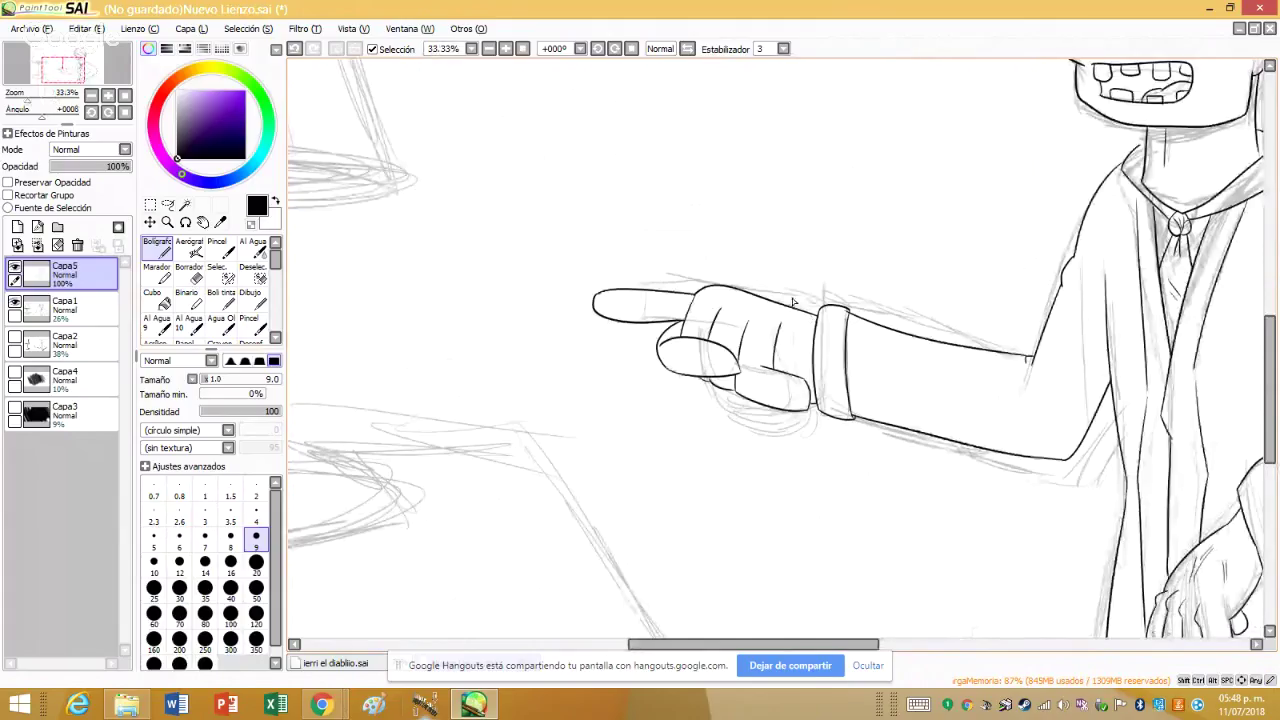
- Switch to PaintTool SAI and erase the thumb's outline from the pointing hand with a transparent size 50 pen
scroll(793, 302, "up", 3)
left_click(256, 563)
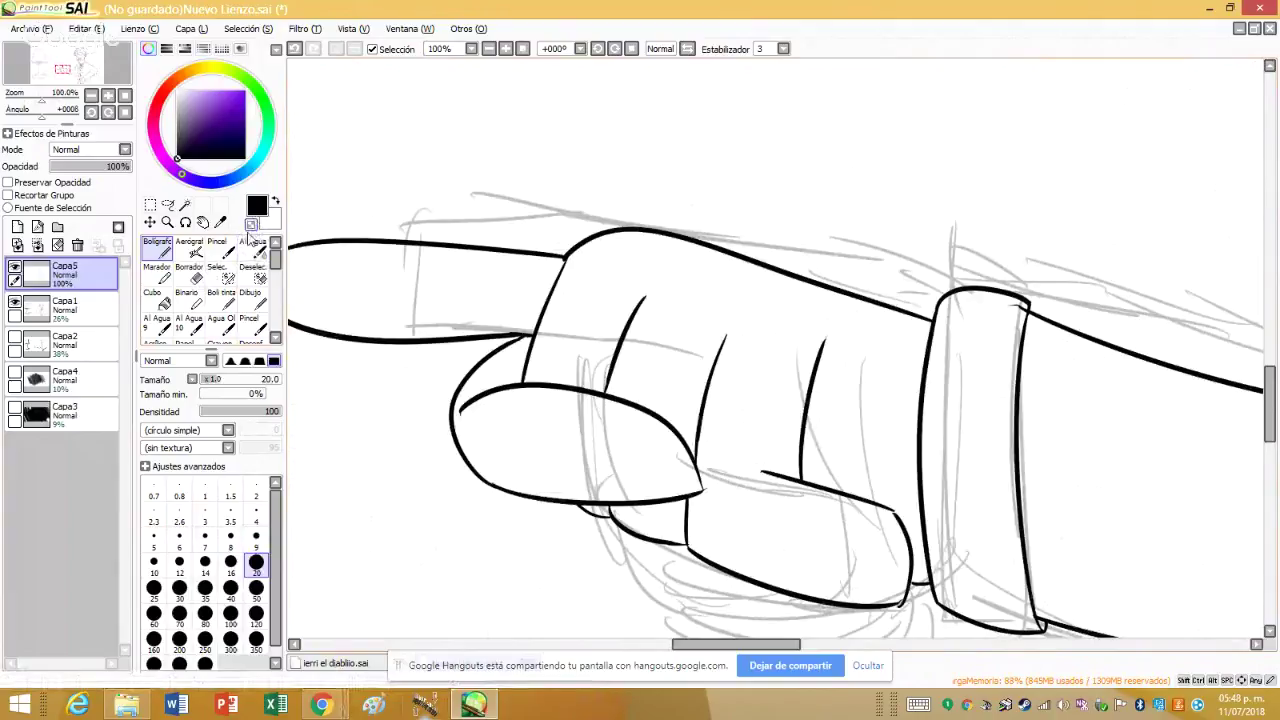
scroll(647, 531, "up", 2)
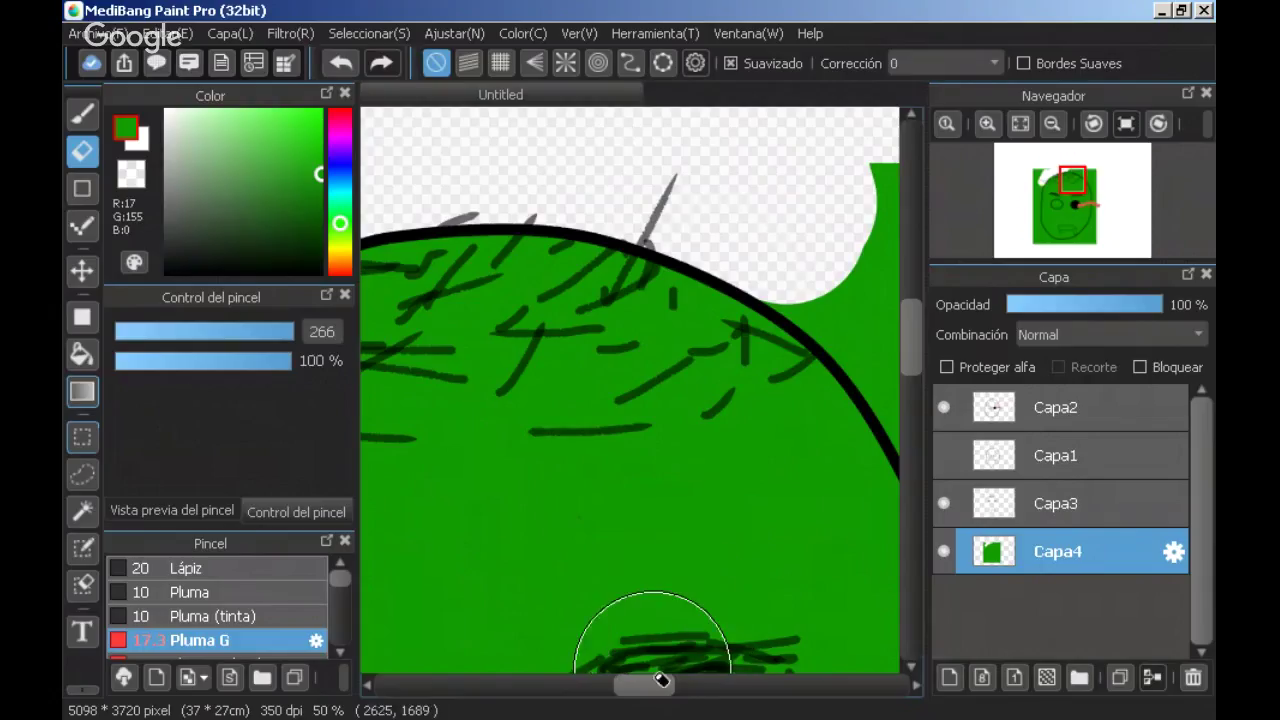
left_click_drag(656, 685, 700, 686)
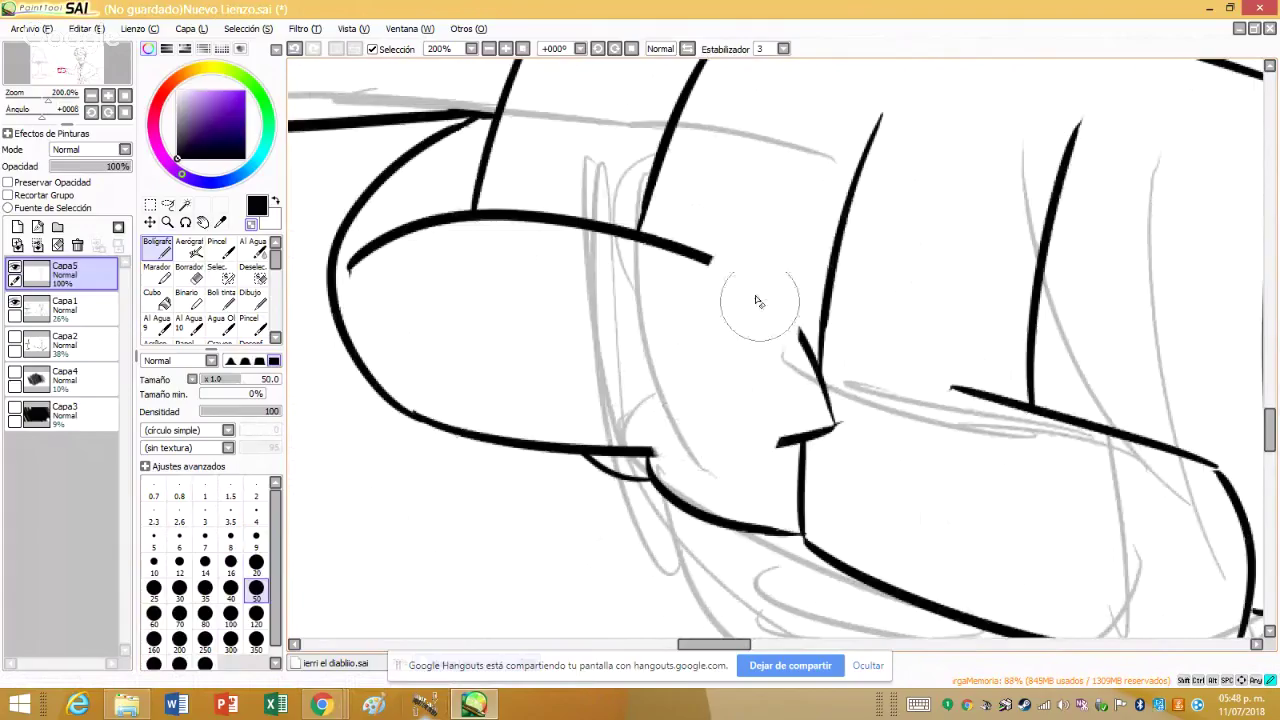
mouse_move(745, 433)
left_mouse_down()
mouse_move(810, 413)
mouse_move(782, 416)
mouse_move(769, 346)
mouse_move(793, 414)
left_mouse_up()
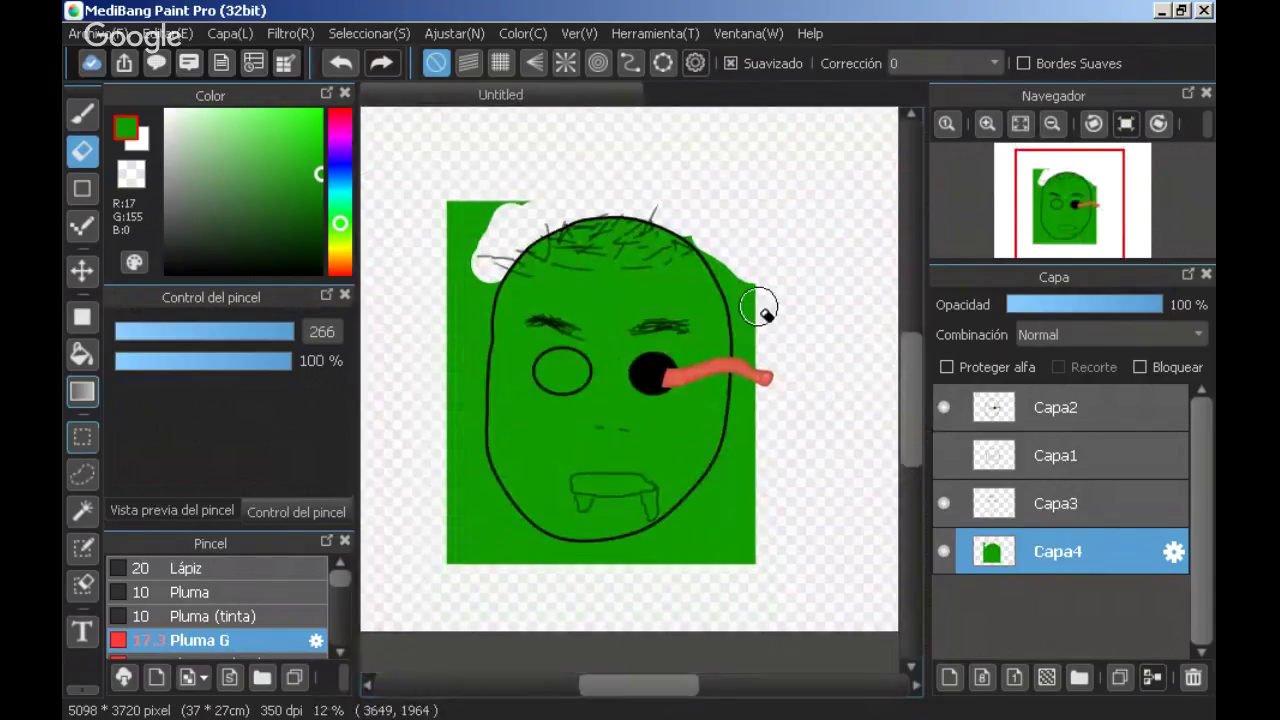
scroll(740, 285, "up", 3)
scroll(640, 142, "up", 1)
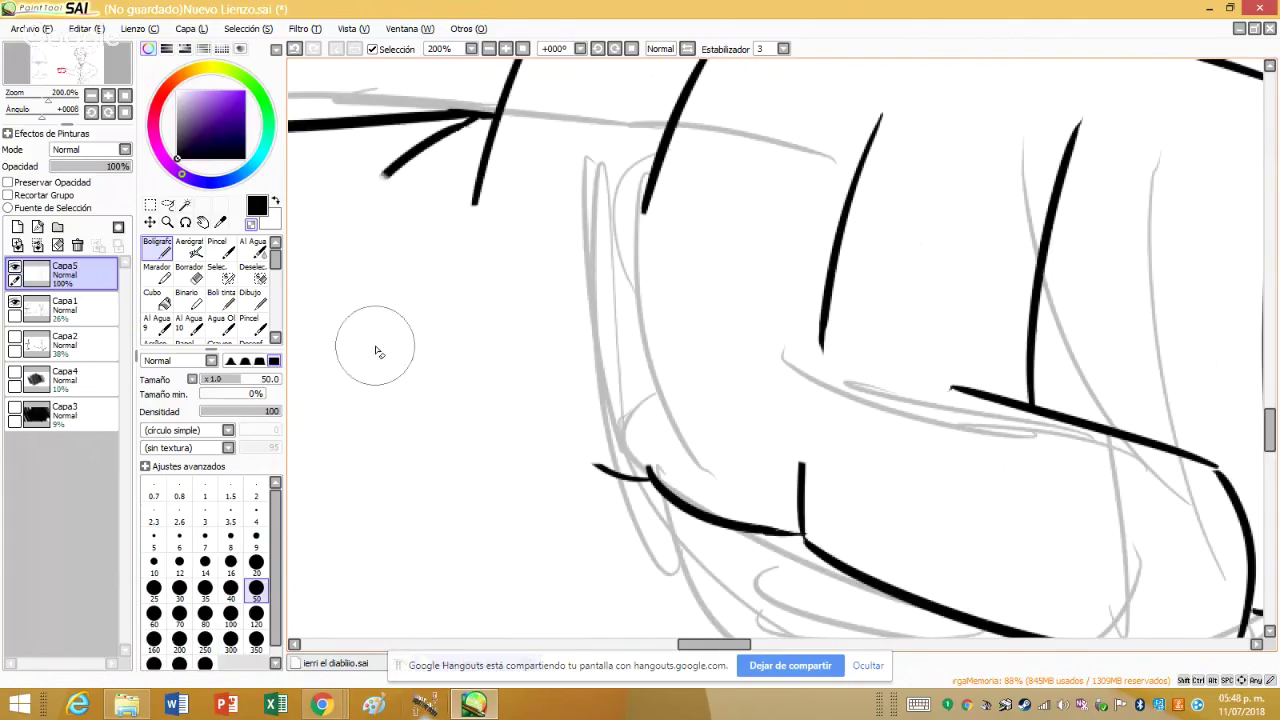
- Switch to PaintTool SAI, reduce the transparent pen to size 8, and erase the leftover thumb stub beneath the index finger
scroll(450, 370, "down", 2)
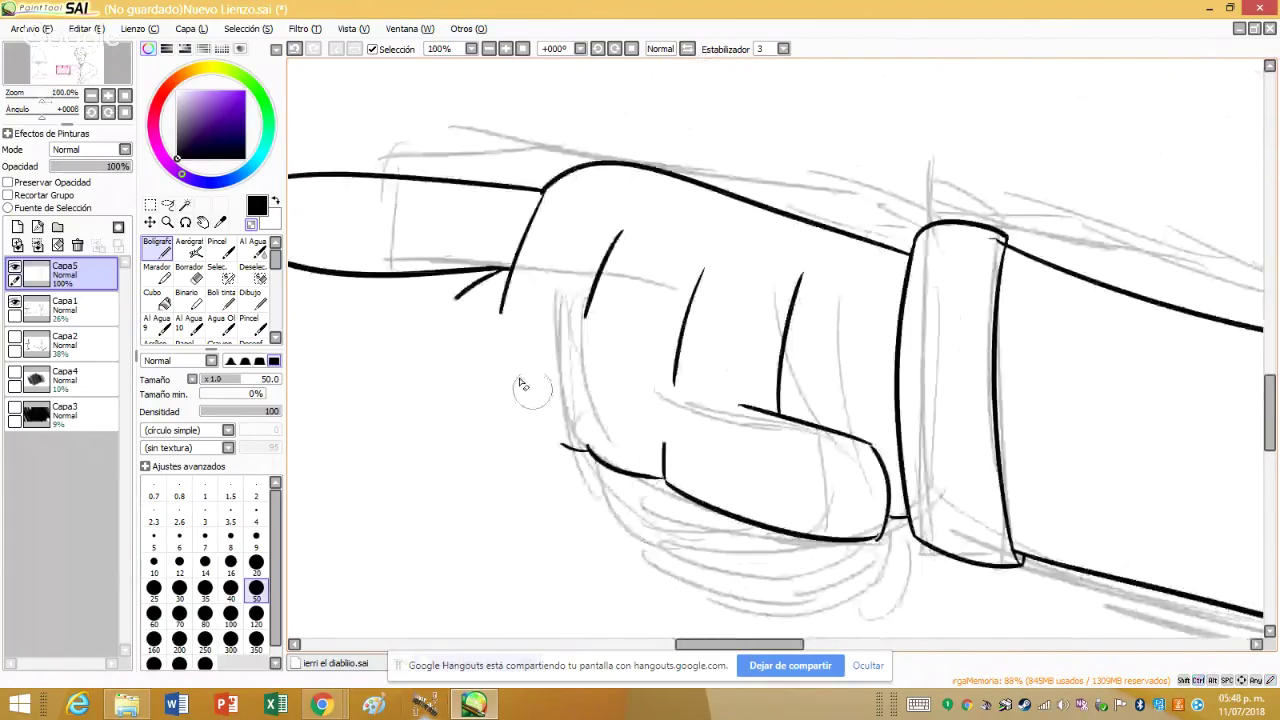
scroll(470, 280, "up", 1)
left_click(256, 536)
left_click(230, 536)
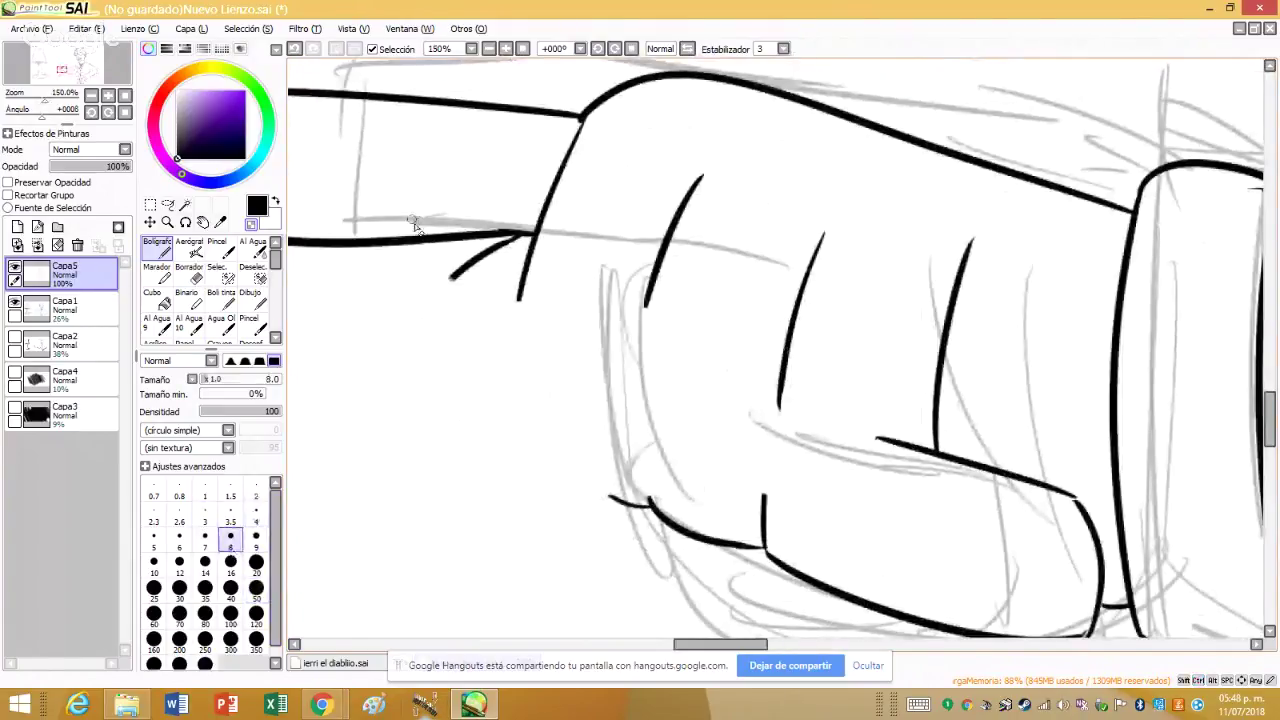
scroll(468, 305, "up", 2)
scroll(468, 305, "up", 1)
mouse_move(403, 333)
left_mouse_down()
mouse_move(458, 290)
mouse_move(472, 257)
mouse_move(555, 232)
left_mouse_up()
left_click_drag(489, 263, 580, 218)
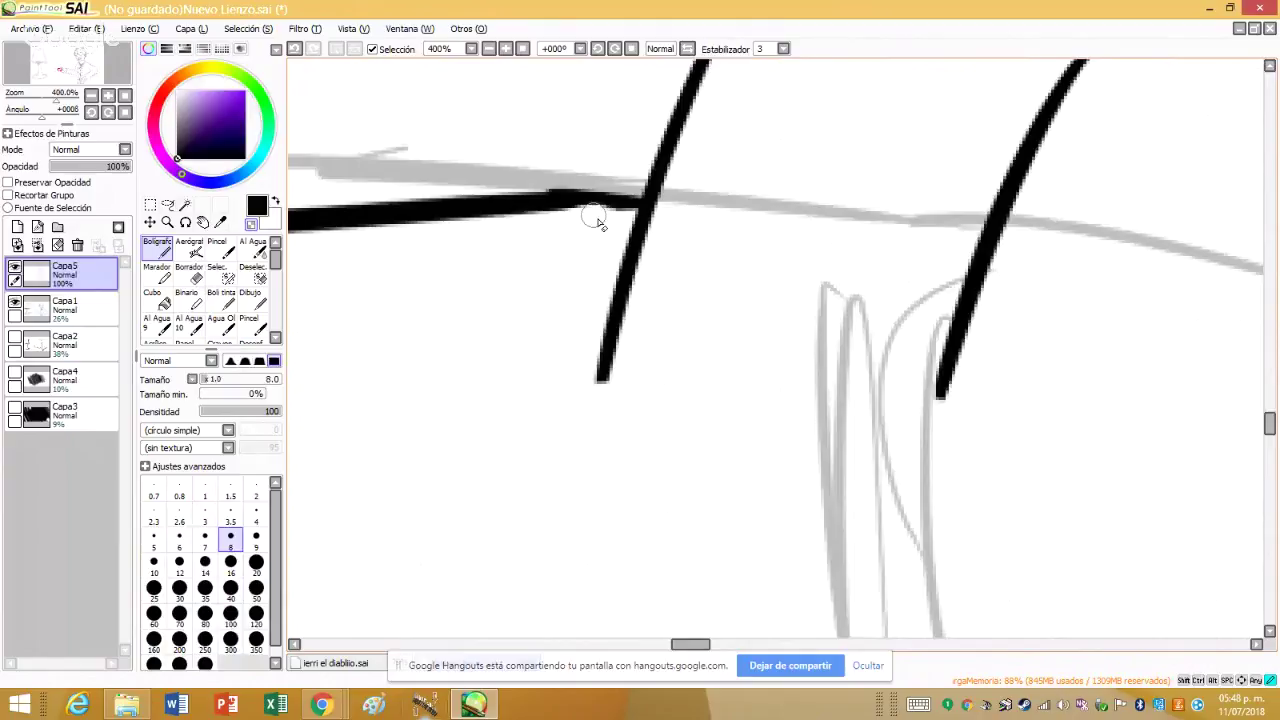
scroll(597, 221, "down", 1)
scroll(612, 233, "down", 2)
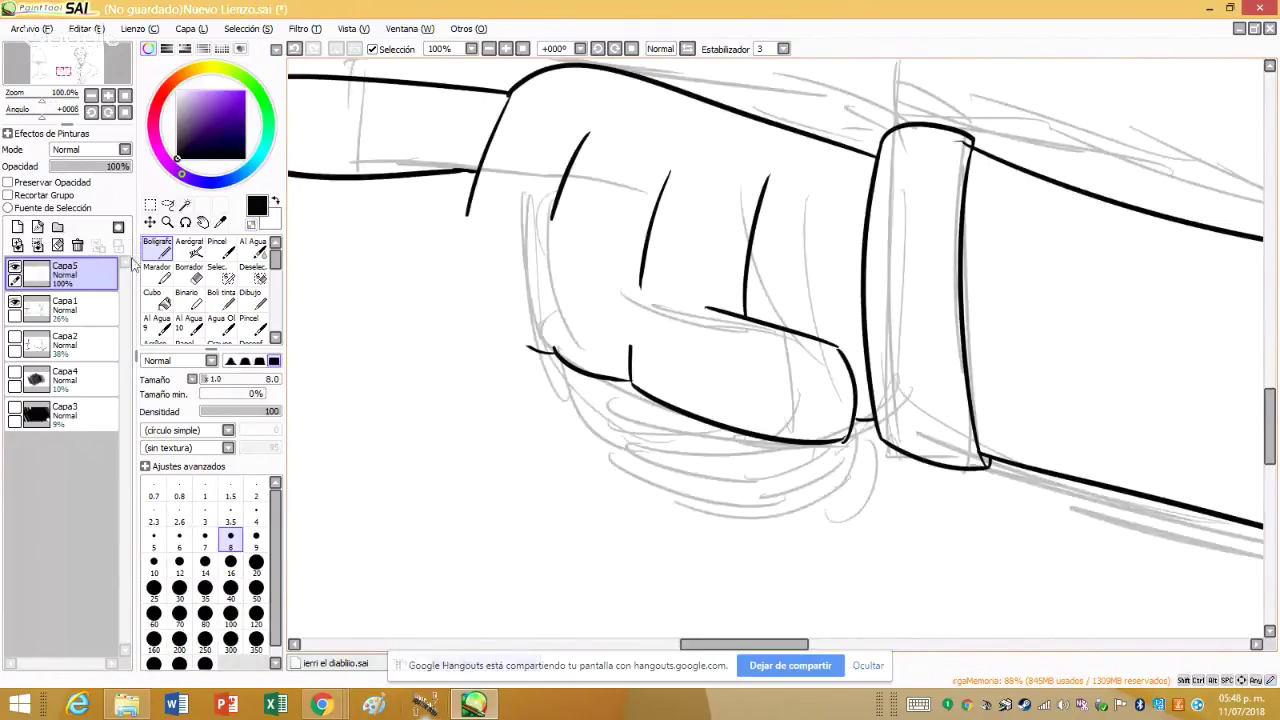
scroll(437, 214, "up", 2)
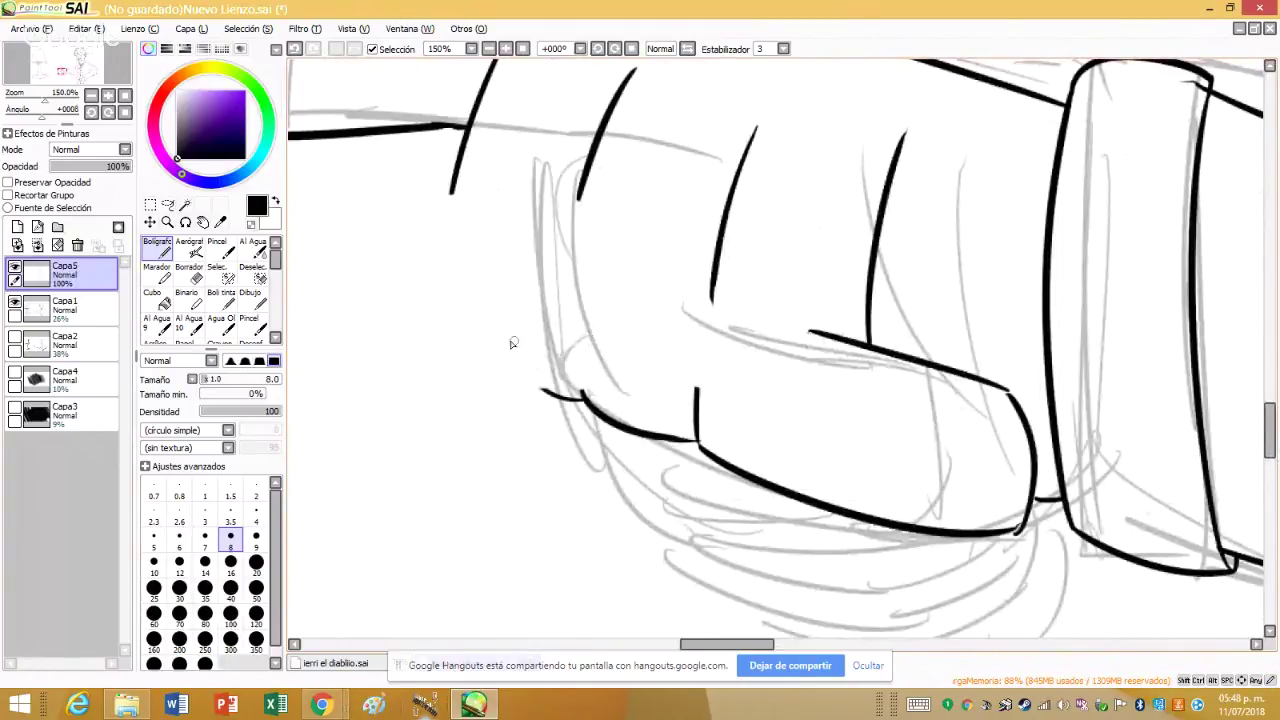
- In MediBang Paint Pro, erase the green fill on Capa4 that spills outside the face outline just below the worm
scroll(520, 380, "down", 3)
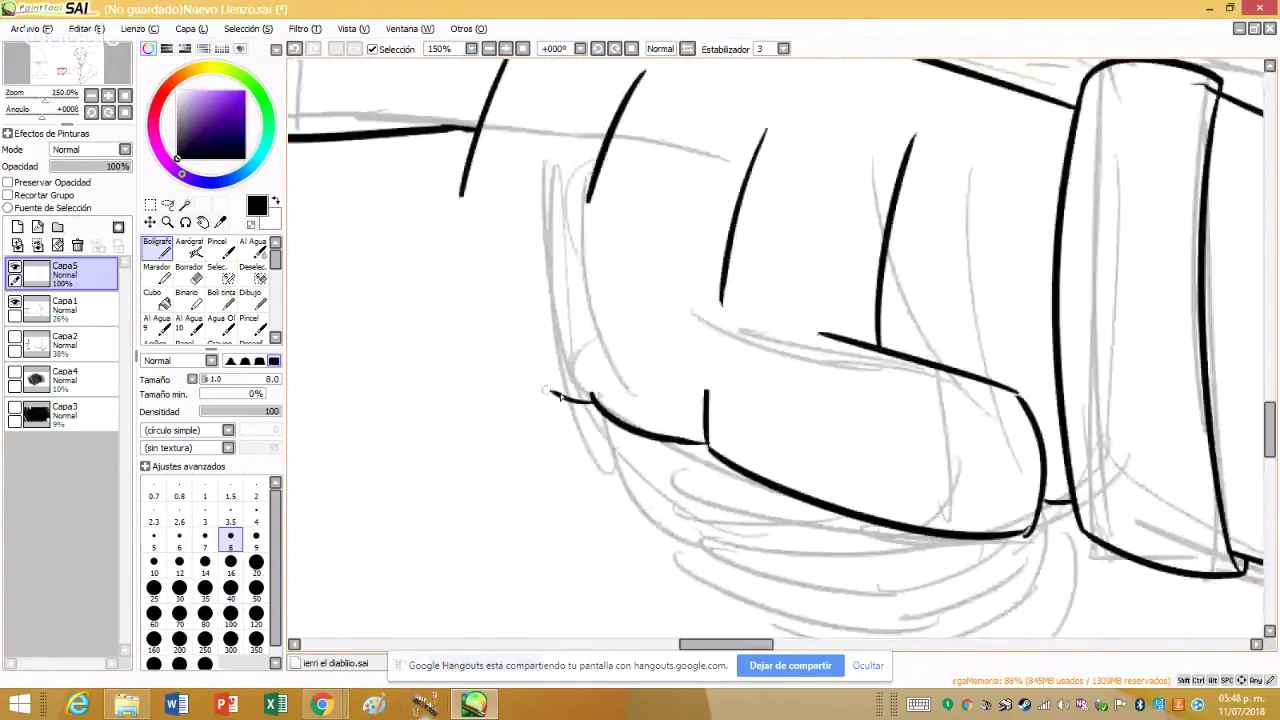
scroll(706, 379, "up", 3)
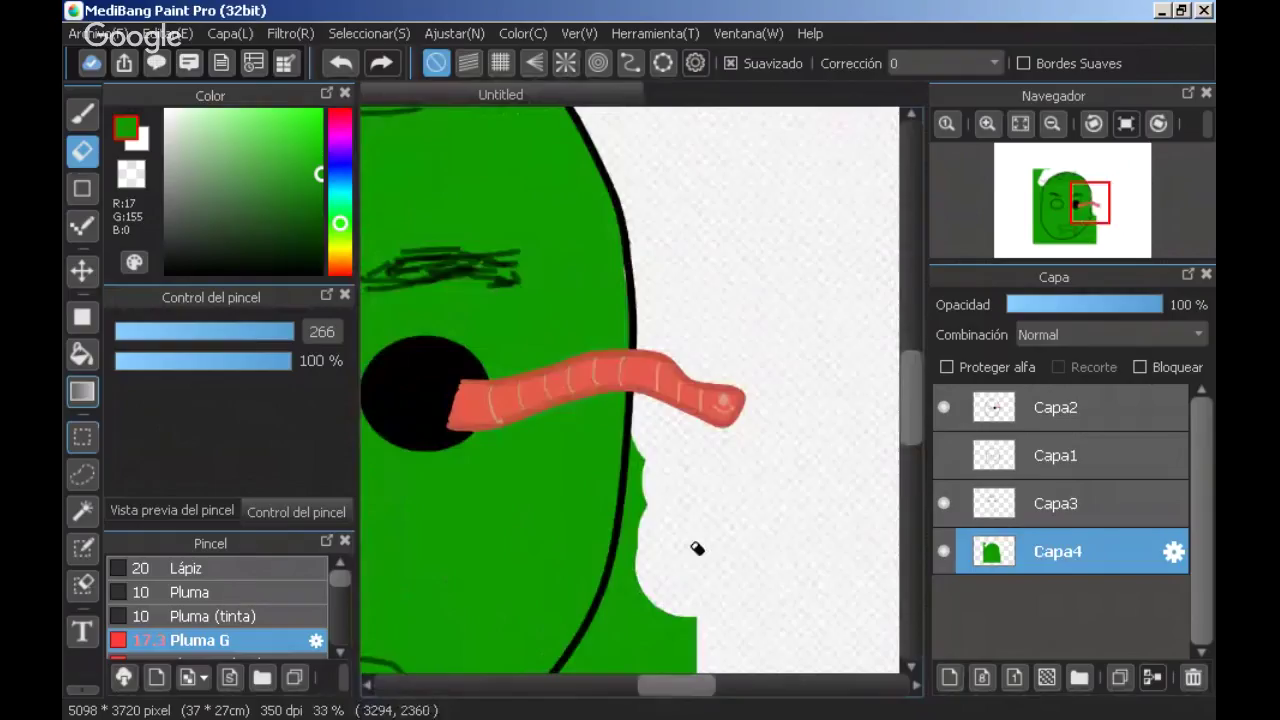
scroll(697, 534, "up", 2)
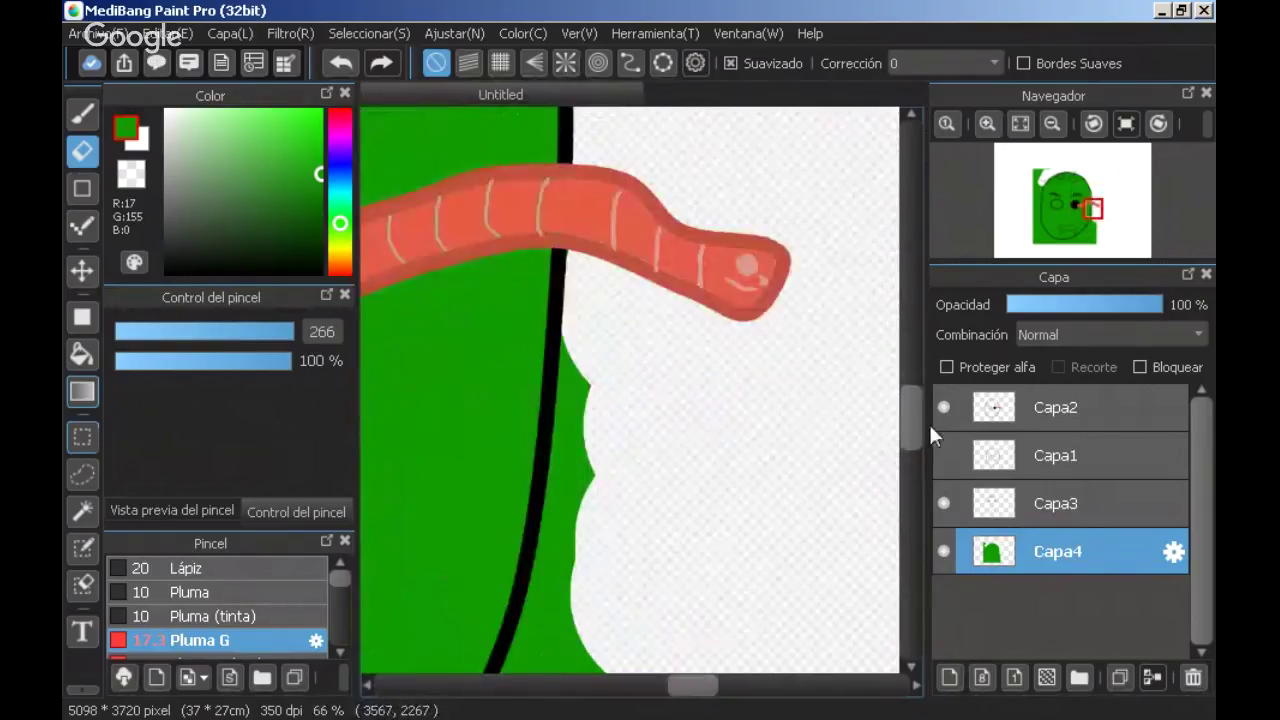
left_click_drag(916, 437, 918, 471)
left_click_drag(737, 580, 676, 401)
- In PaintTool SAI, try to join the two separate inked segments of the finger line on Capa5
scroll(633, 306, "up", 4)
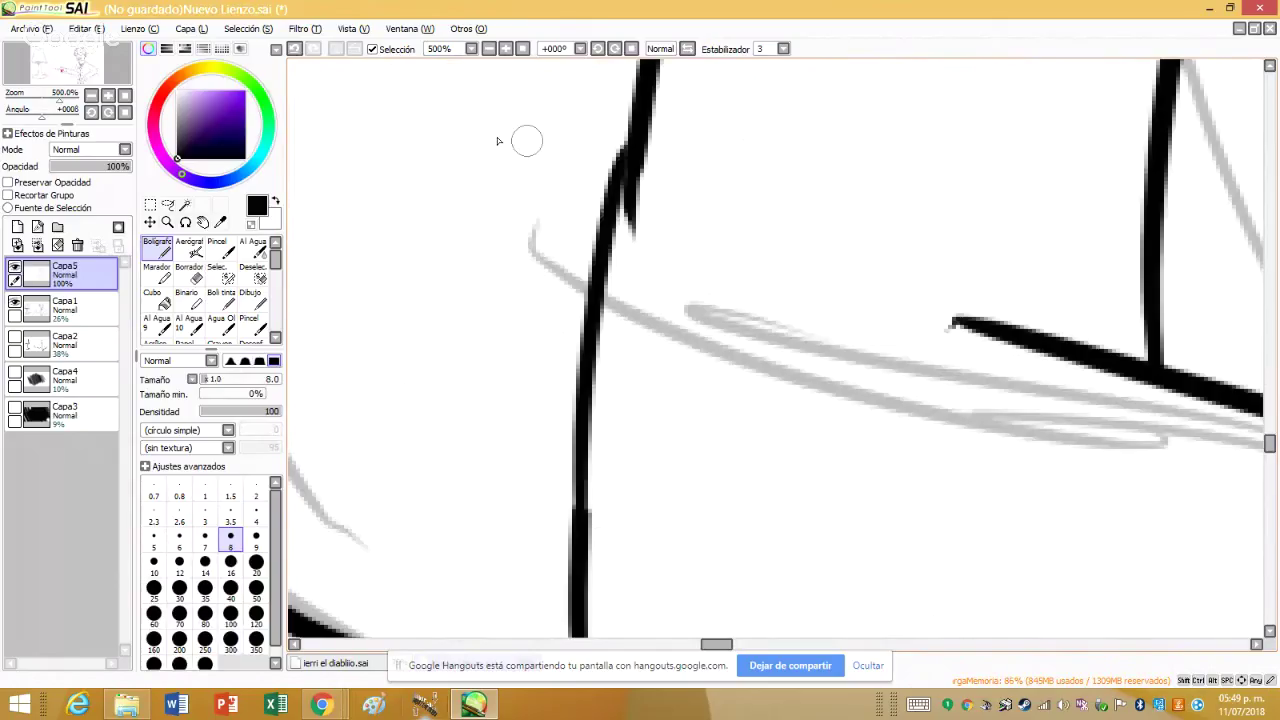
left_click_drag(636, 183, 568, 548)
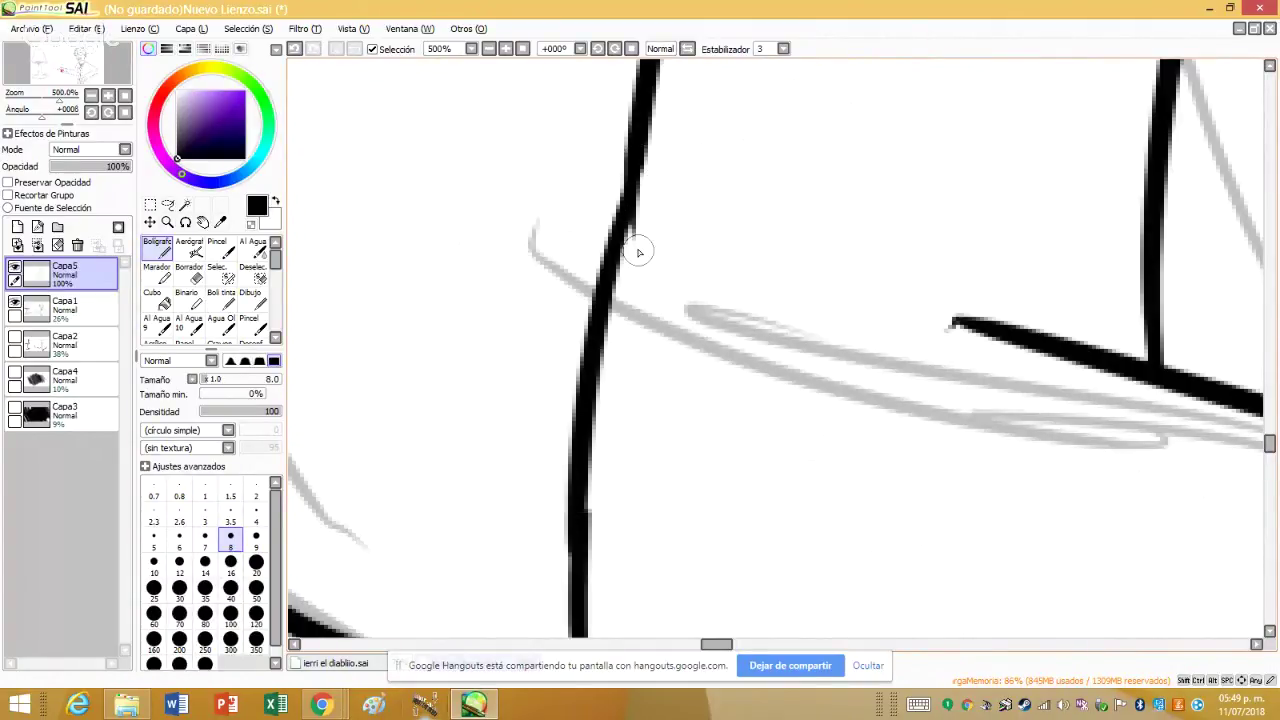
key("ctrl+z")
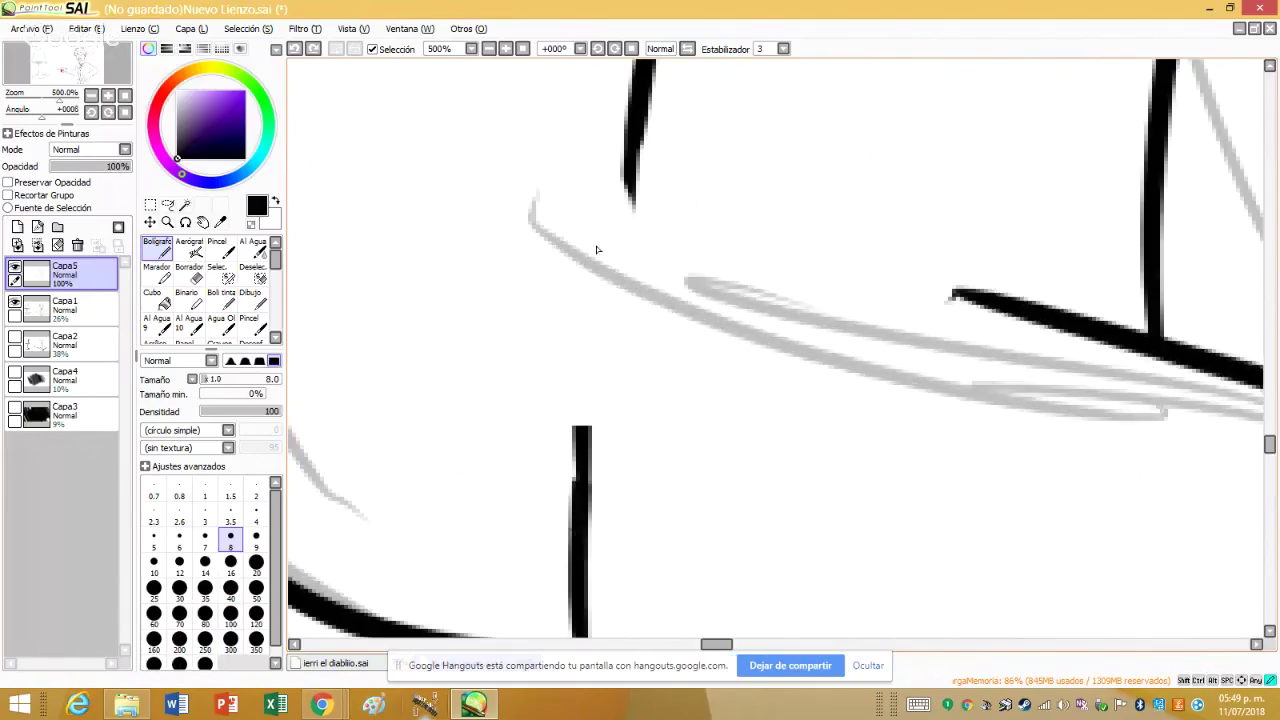
left_click_drag(634, 200, 576, 430)
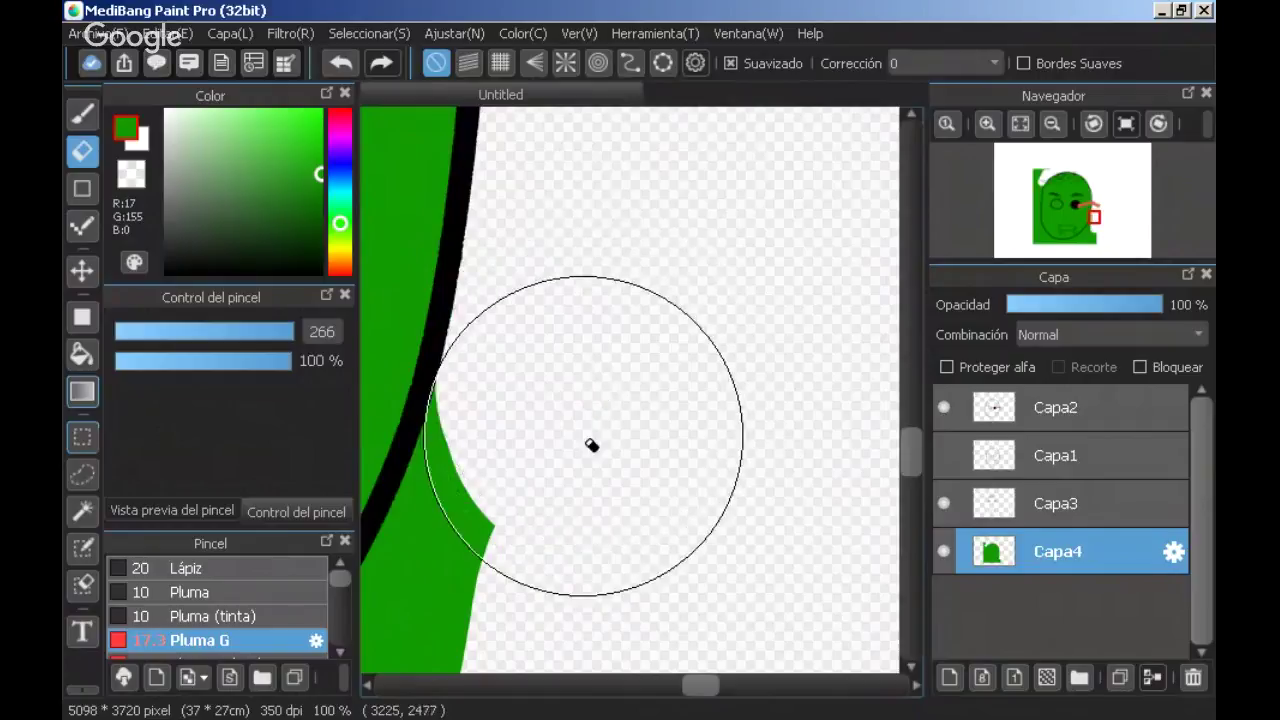
- In MediBang Paint Pro, erase more green spill on Capa4 beside the worm-side jaw and towards the fill's lower corner
left_click_drag(915, 468, 911, 484)
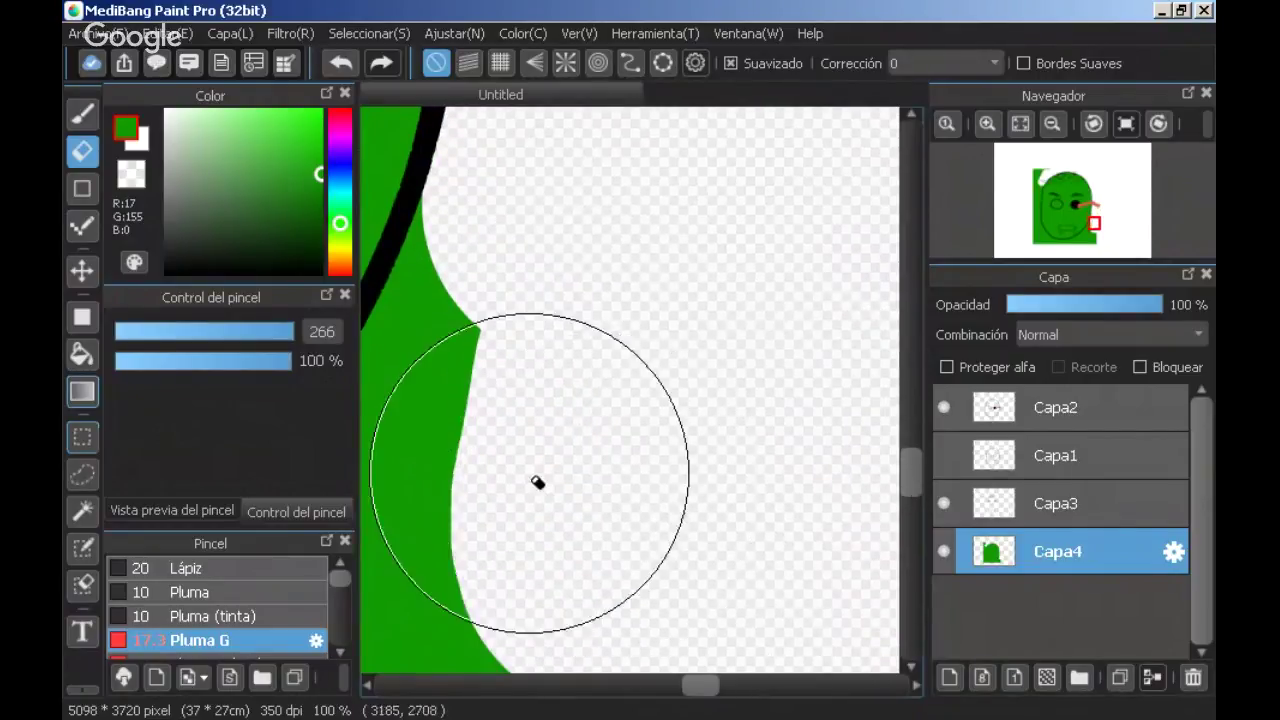
mouse_move(538, 482)
left_mouse_down()
mouse_move(521, 381)
mouse_move(553, 369)
mouse_move(557, 291)
left_mouse_up()
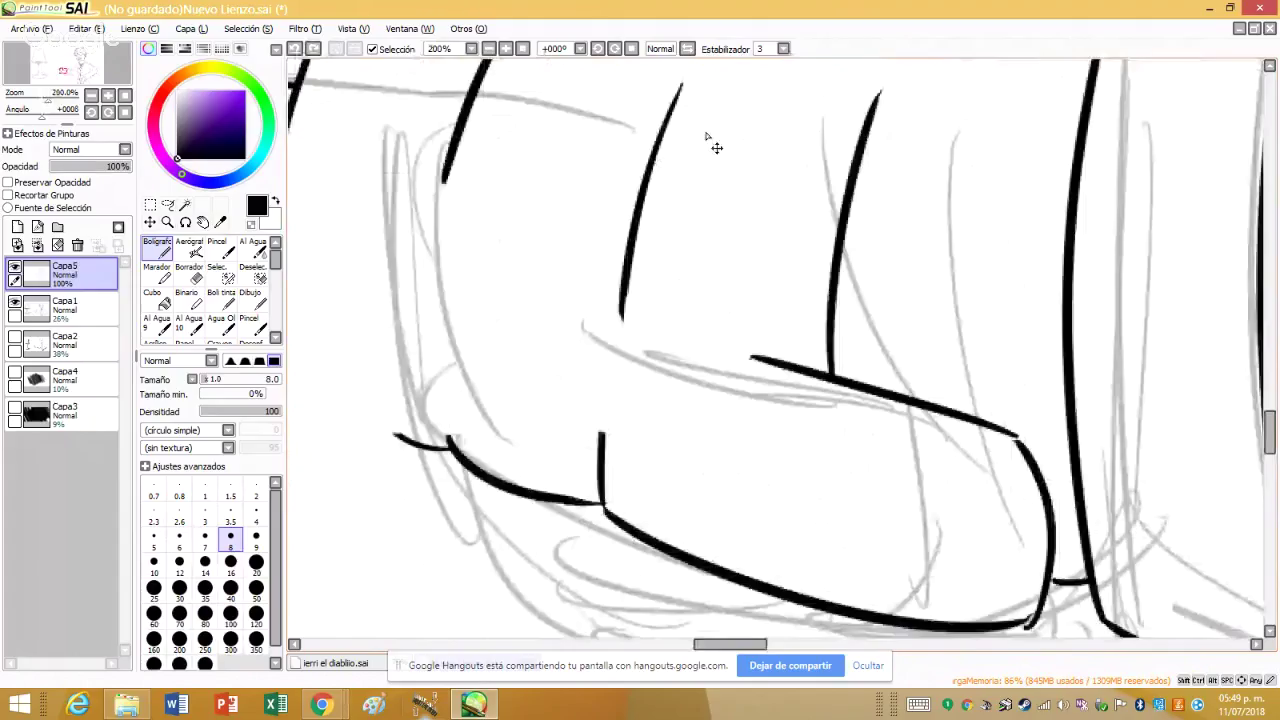
scroll(660, 250, "up", 2)
scroll(608, 409, "down", 4)
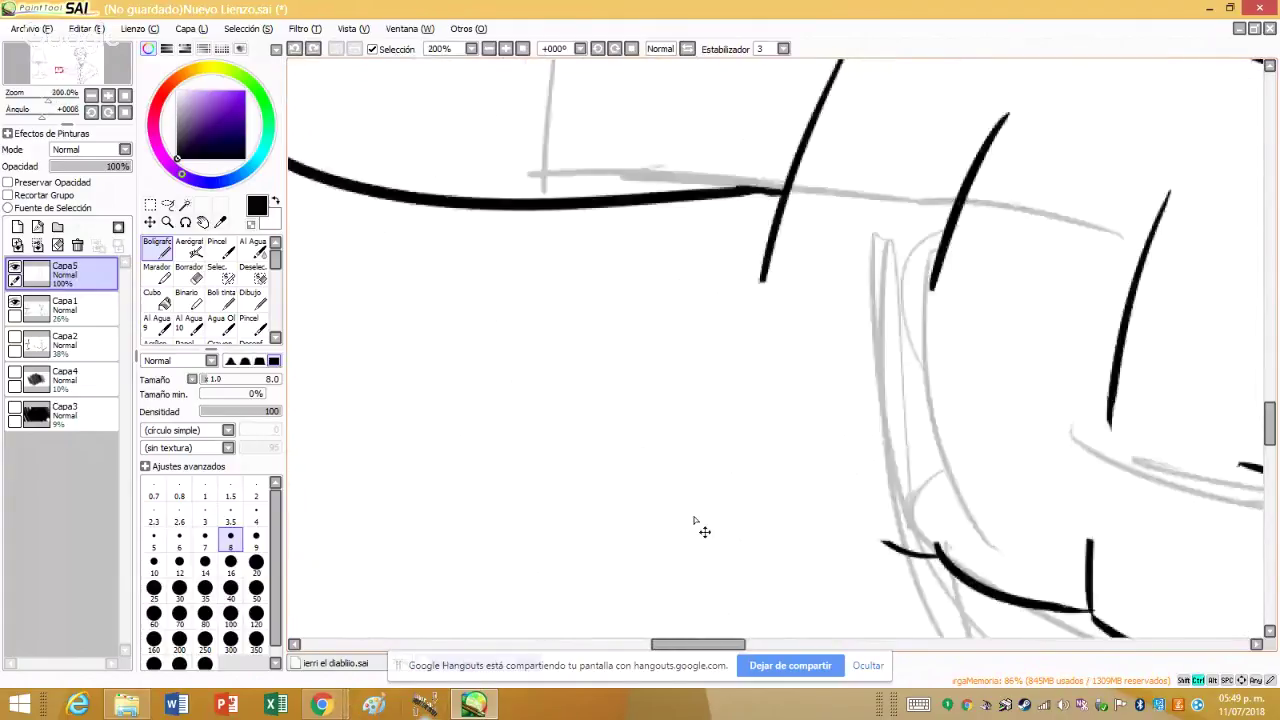
scroll(777, 537, "up", 3)
mouse_move(686, 586)
left_mouse_down()
mouse_move(713, 287)
mouse_move(700, 214)
left_mouse_up()
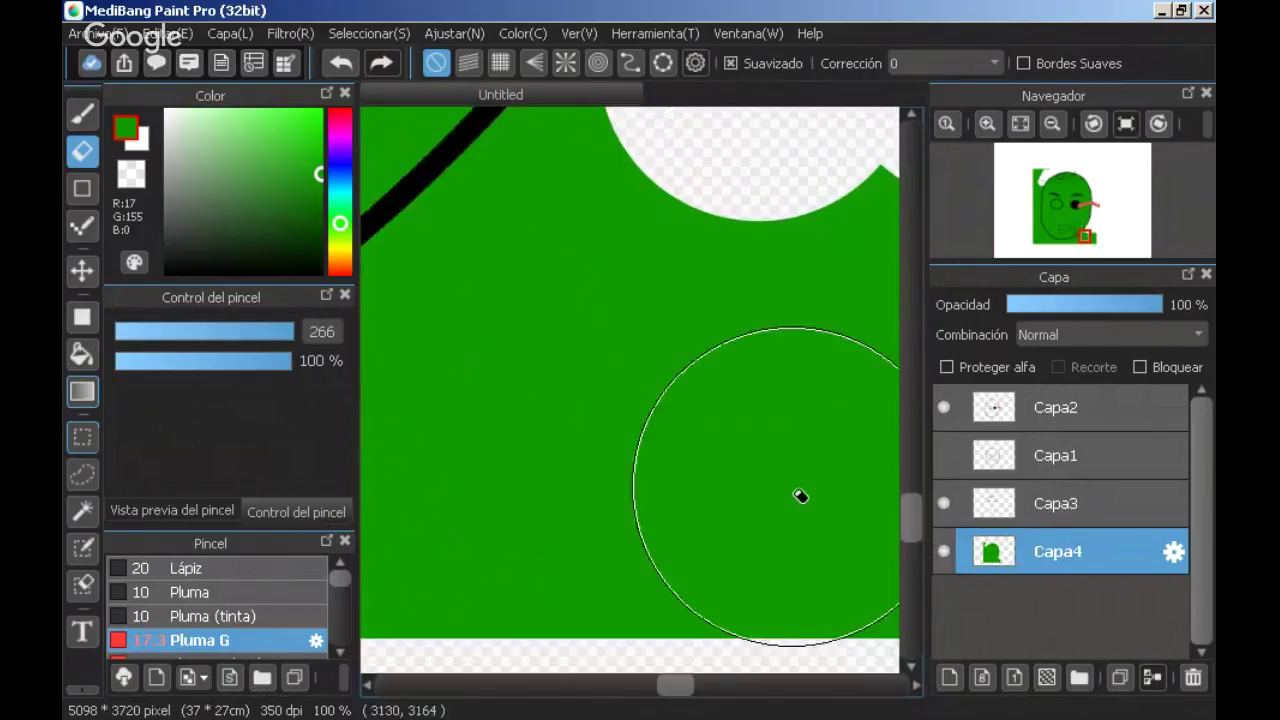
mouse_move(800, 496)
left_mouse_down()
mouse_move(666, 531)
mouse_move(643, 386)
left_mouse_up()
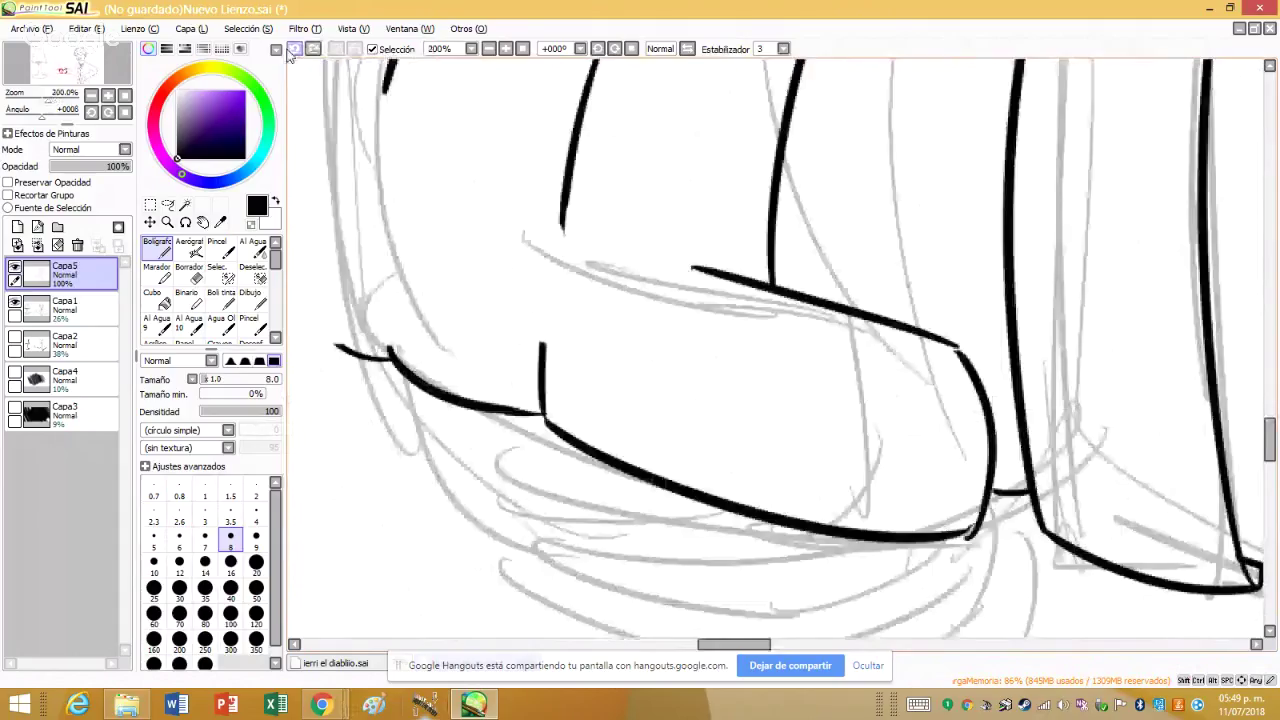
- In PaintTool SAI, try inking the dividing line between the curled fingers with pen size 5, and undo it
scroll(500, 294, "up", 3)
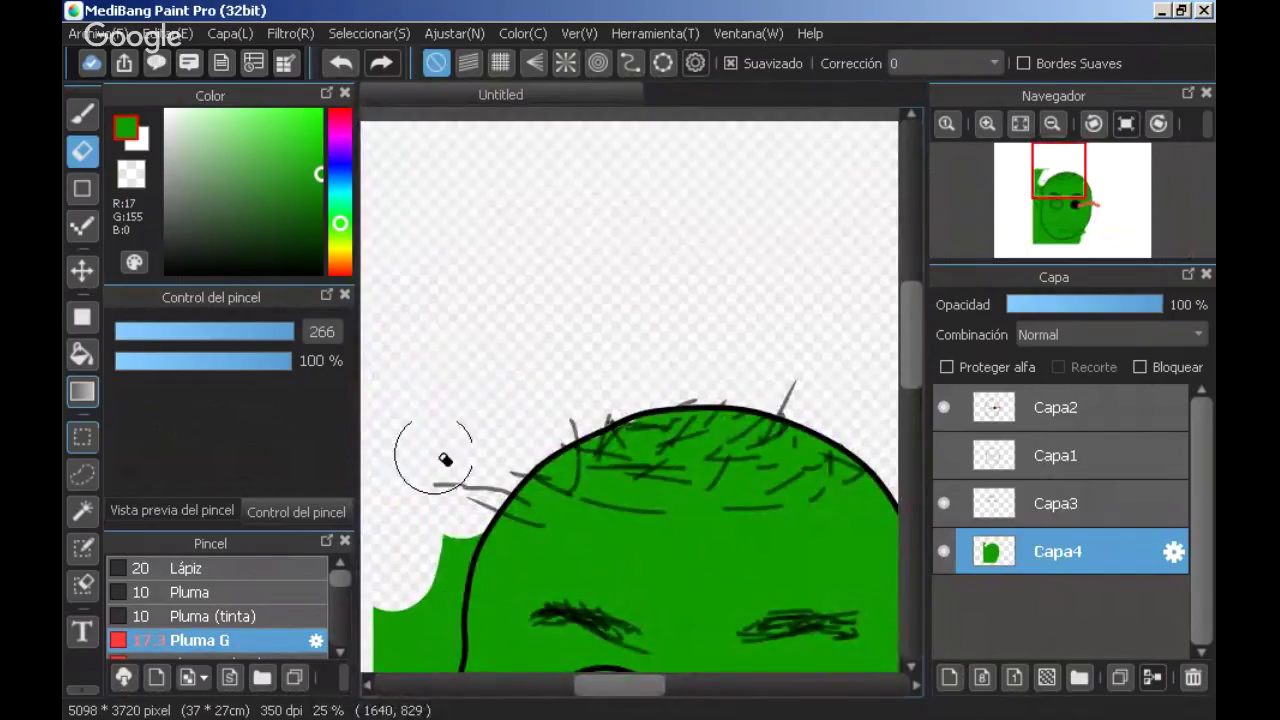
scroll(400, 560, "down", 2)
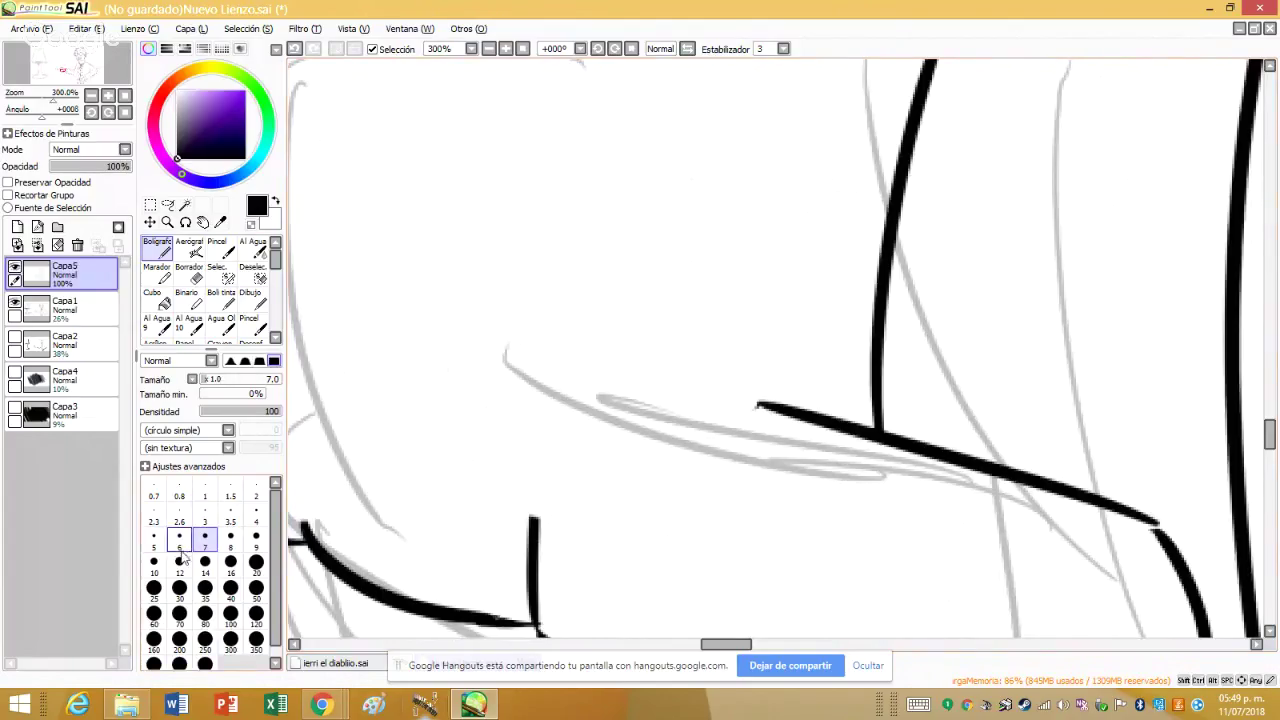
left_click(161, 546)
left_click_drag(536, 630, 588, 160)
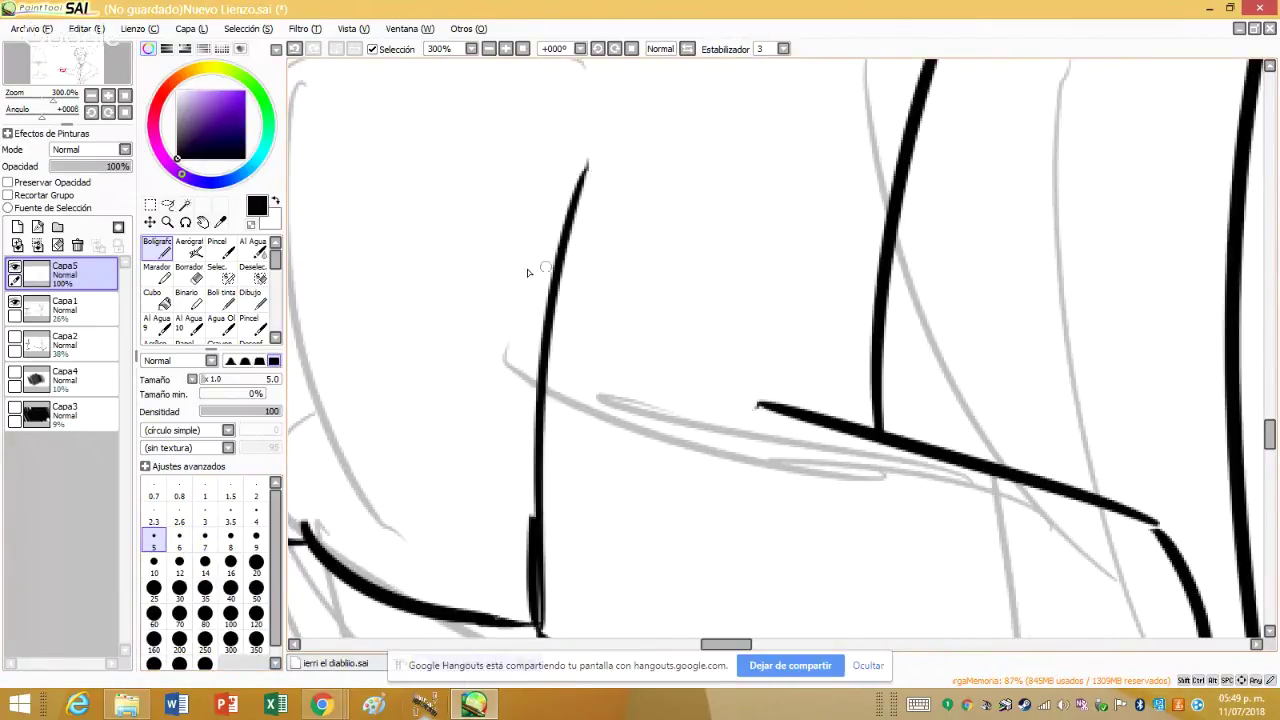
left_click(296, 50)
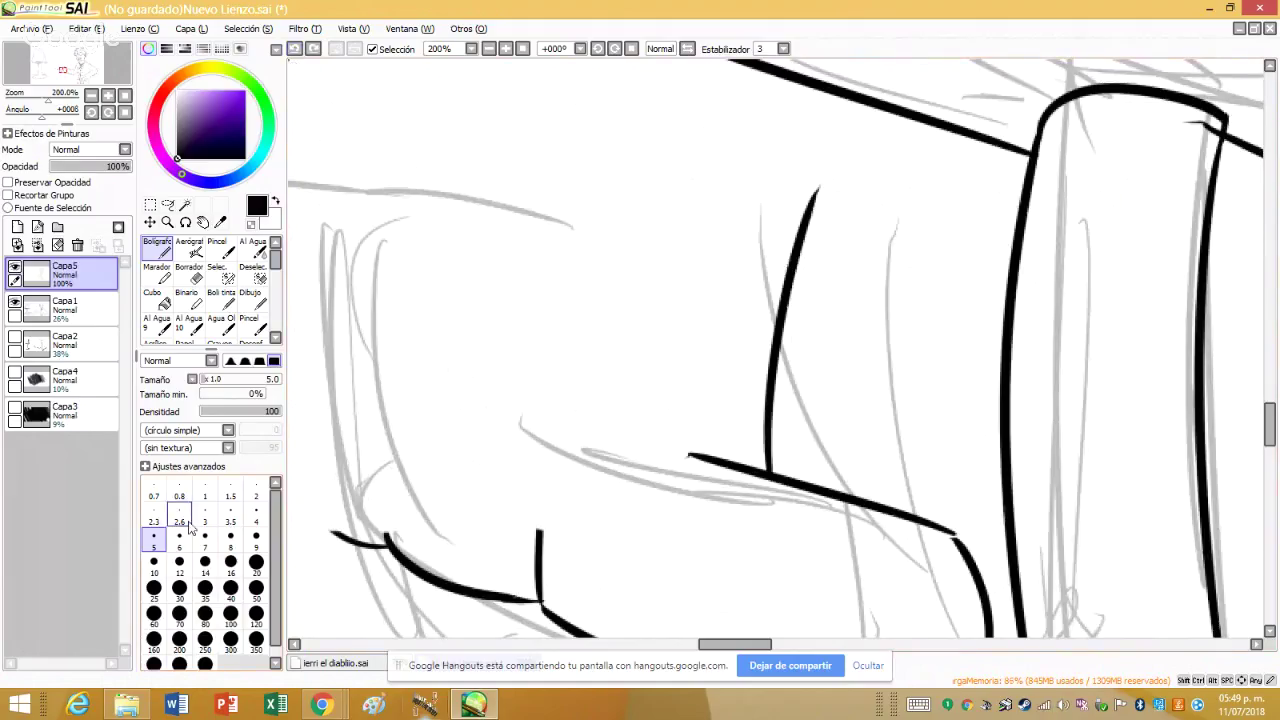
- Try the dividing line between the curled fingers at pen size 6, undo it, and redraw it as one long stroke at size 7
left_click(179, 538)
scroll(614, 491, "up", 1)
left_click_drag(508, 562, 552, 208)
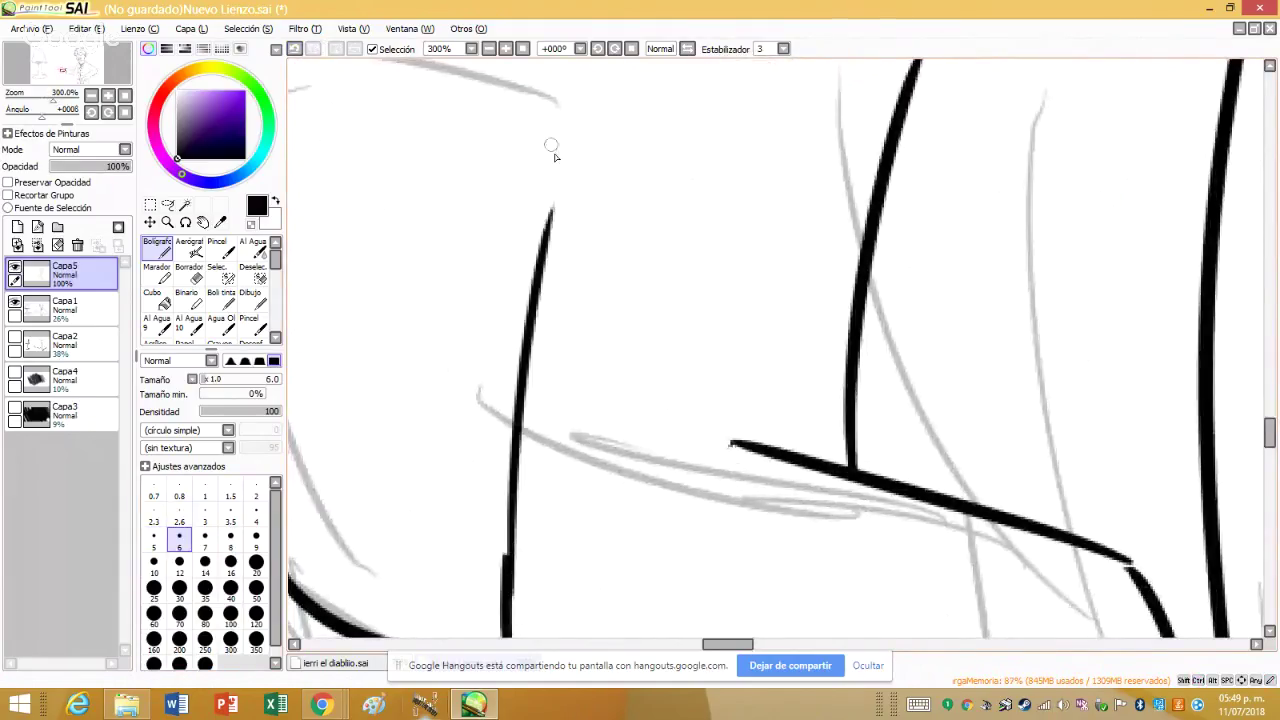
left_click(295, 49)
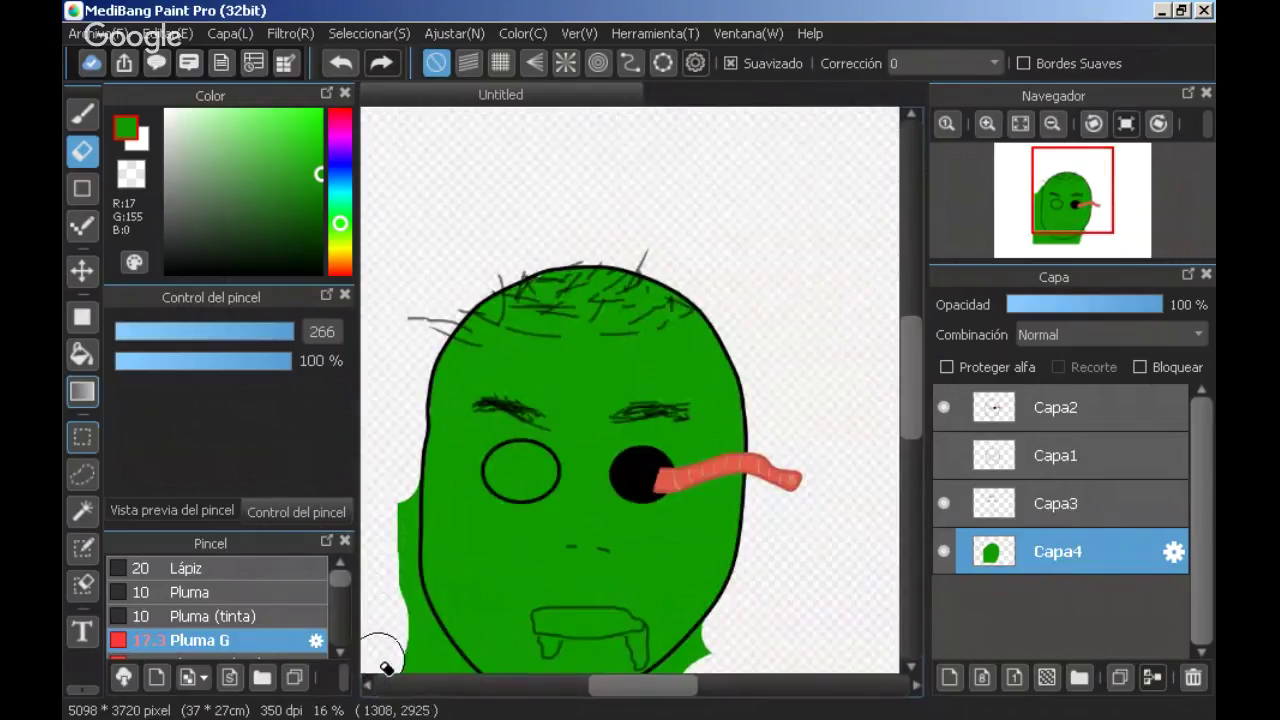
scroll(386, 668, "down", 2)
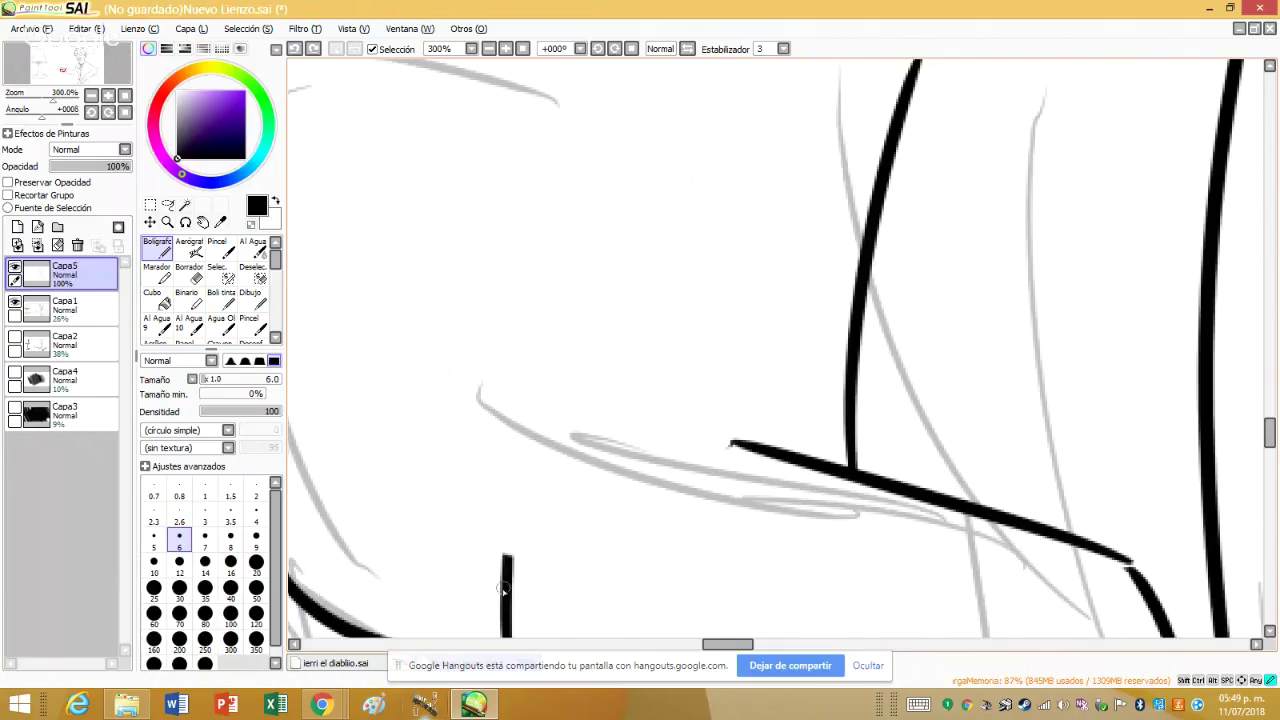
left_click_drag(504, 591, 525, 183)
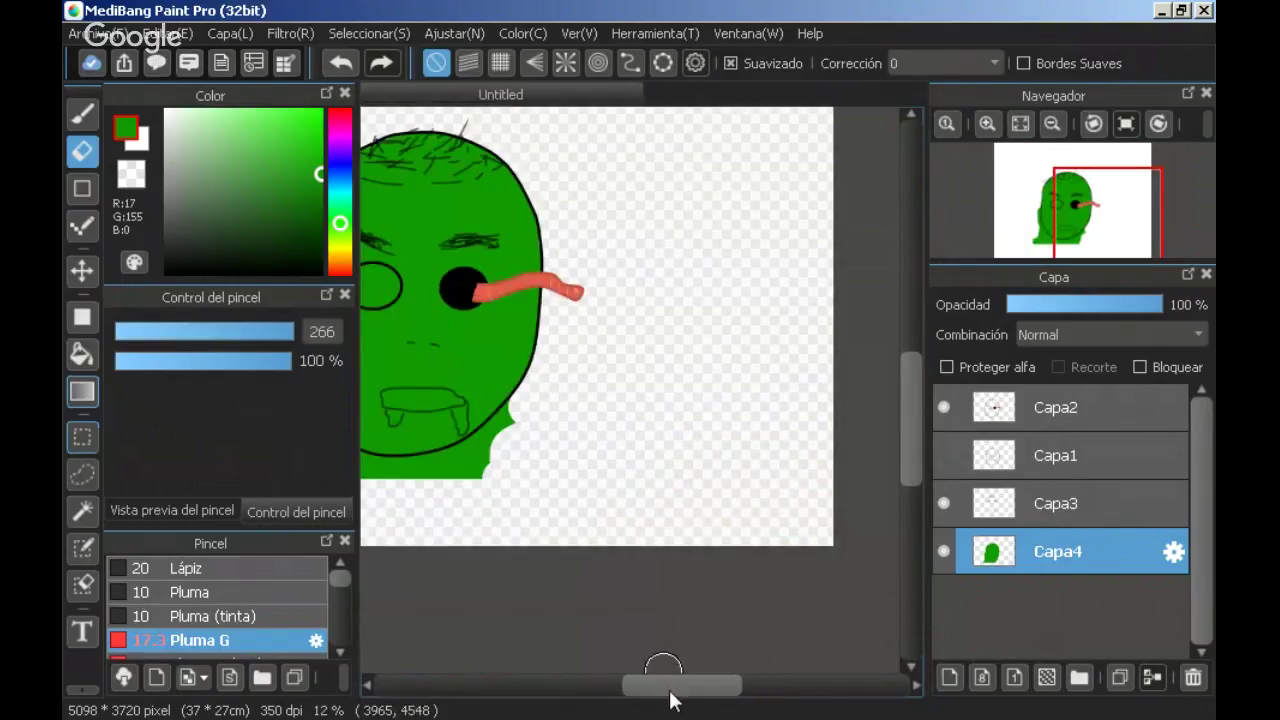
scroll(571, 471, "up", 5)
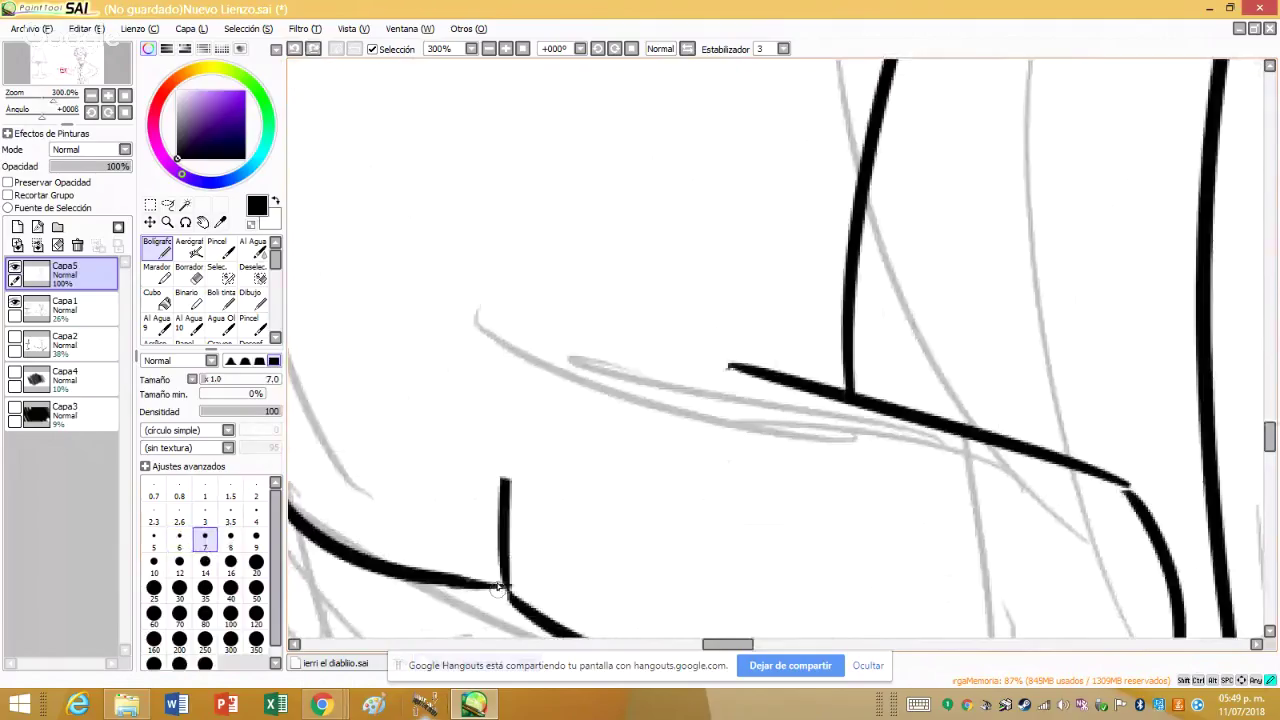
left_click_drag(498, 590, 558, 40)
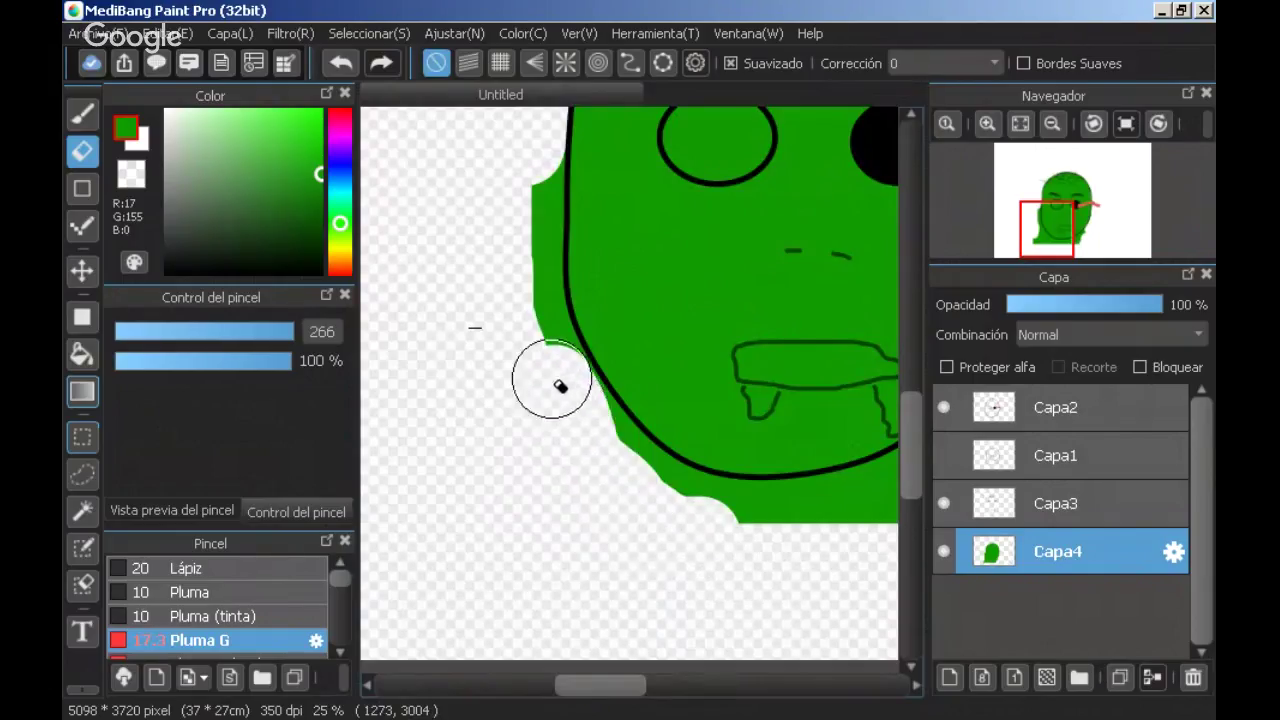
- In MediBang Paint Pro, erase the green spill on Capa4 outside the cheek and jaw outline opposite the worm
left_click_drag(560, 386, 537, 289)
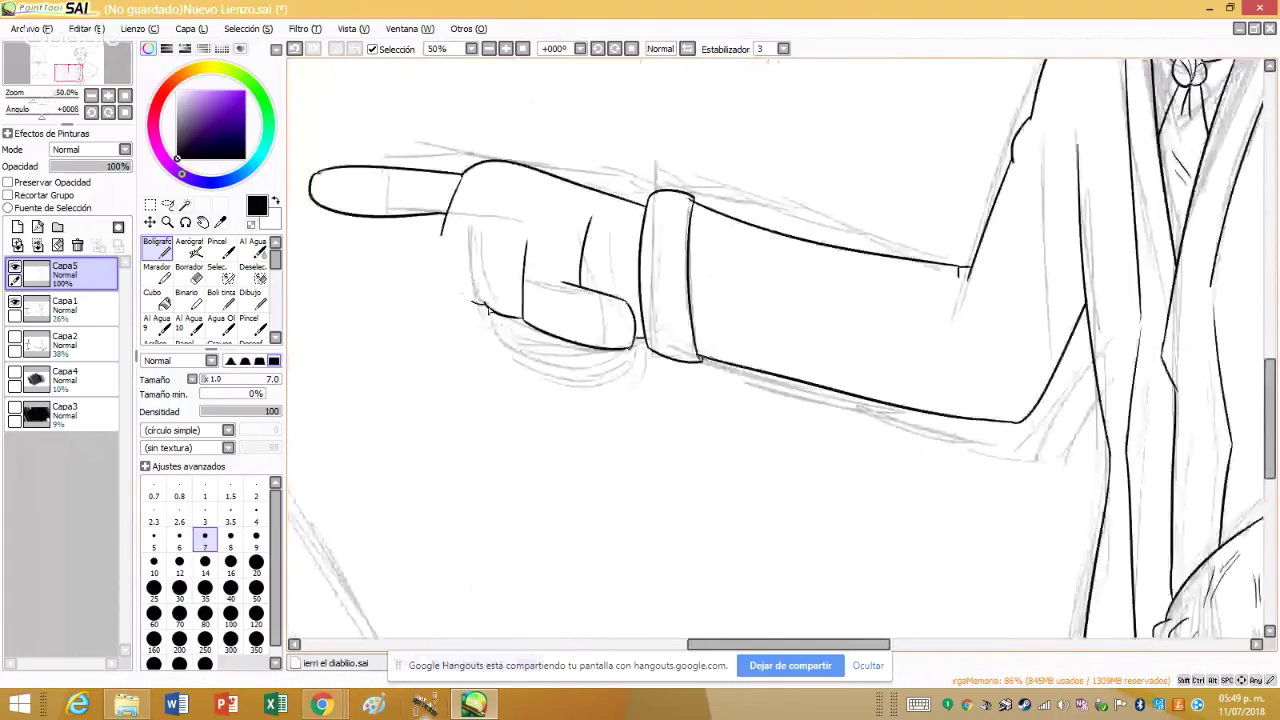
scroll(488, 310, "up", 2)
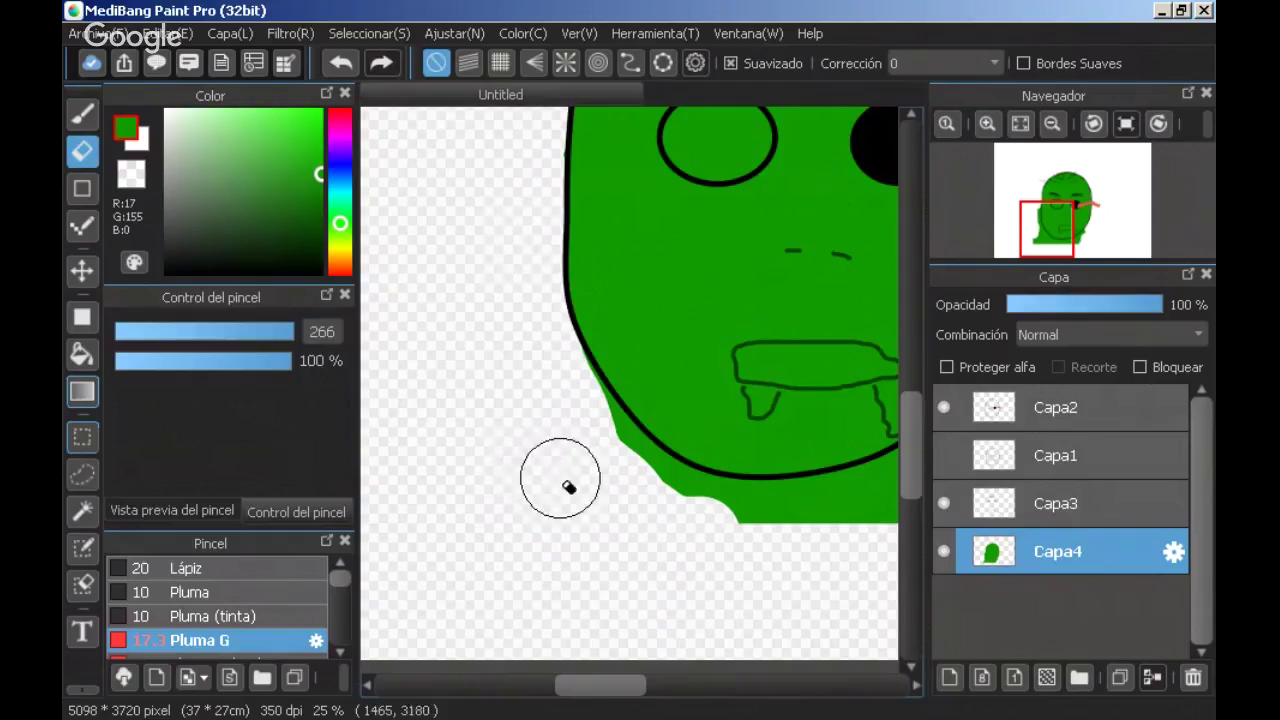
mouse_move(569, 489)
left_mouse_down()
mouse_move(567, 374)
mouse_move(589, 427)
left_mouse_up()
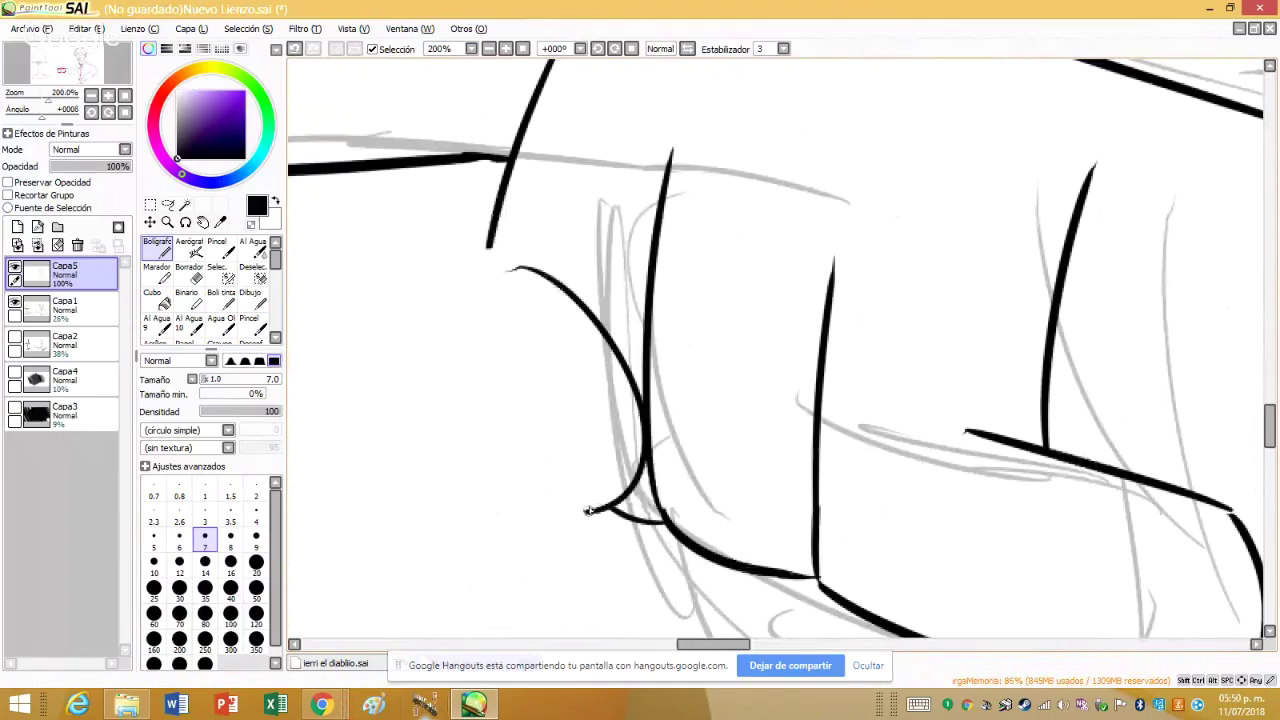
left_click_drag(588, 512, 465, 230)
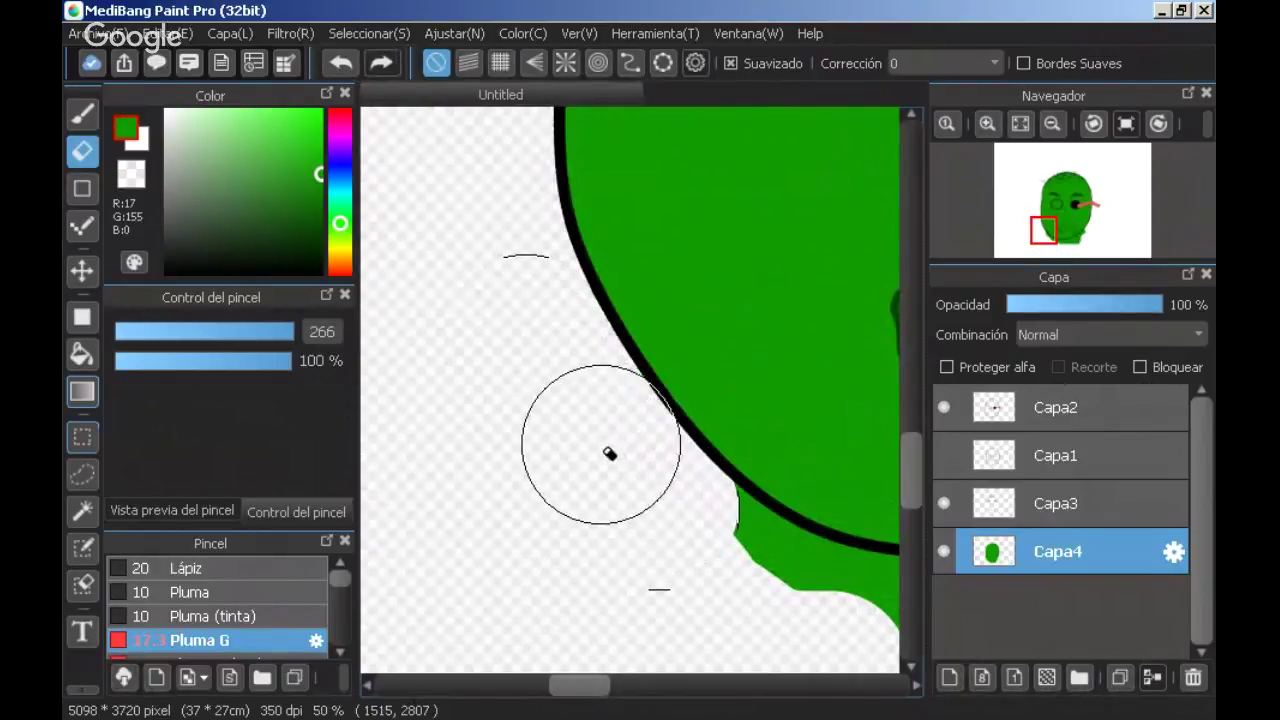
- Erase the green spill on Capa4 along the underside of the chin
left_click_drag(579, 685, 597, 685)
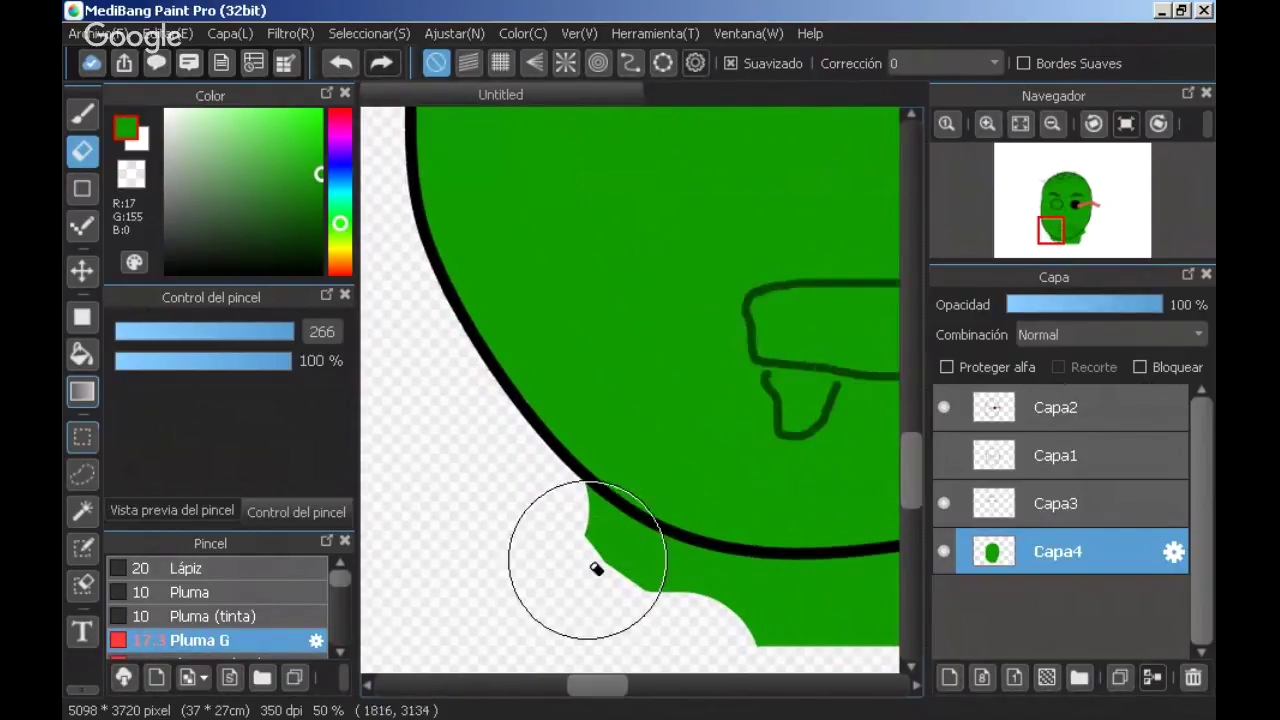
mouse_move(580, 563)
left_mouse_down()
mouse_move(594, 594)
mouse_move(755, 640)
left_mouse_up()
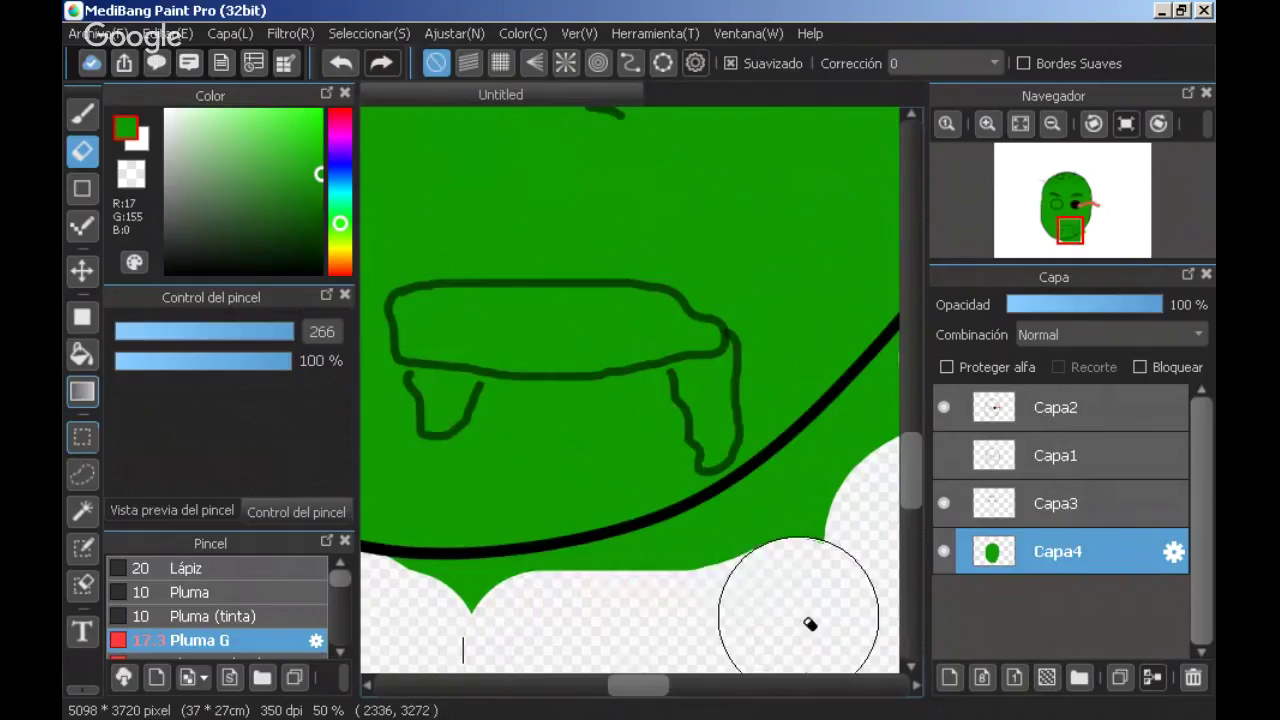
mouse_move(423, 643)
left_mouse_down()
mouse_move(423, 663)
mouse_move(423, 640)
mouse_move(480, 651)
mouse_move(526, 640)
left_mouse_up()
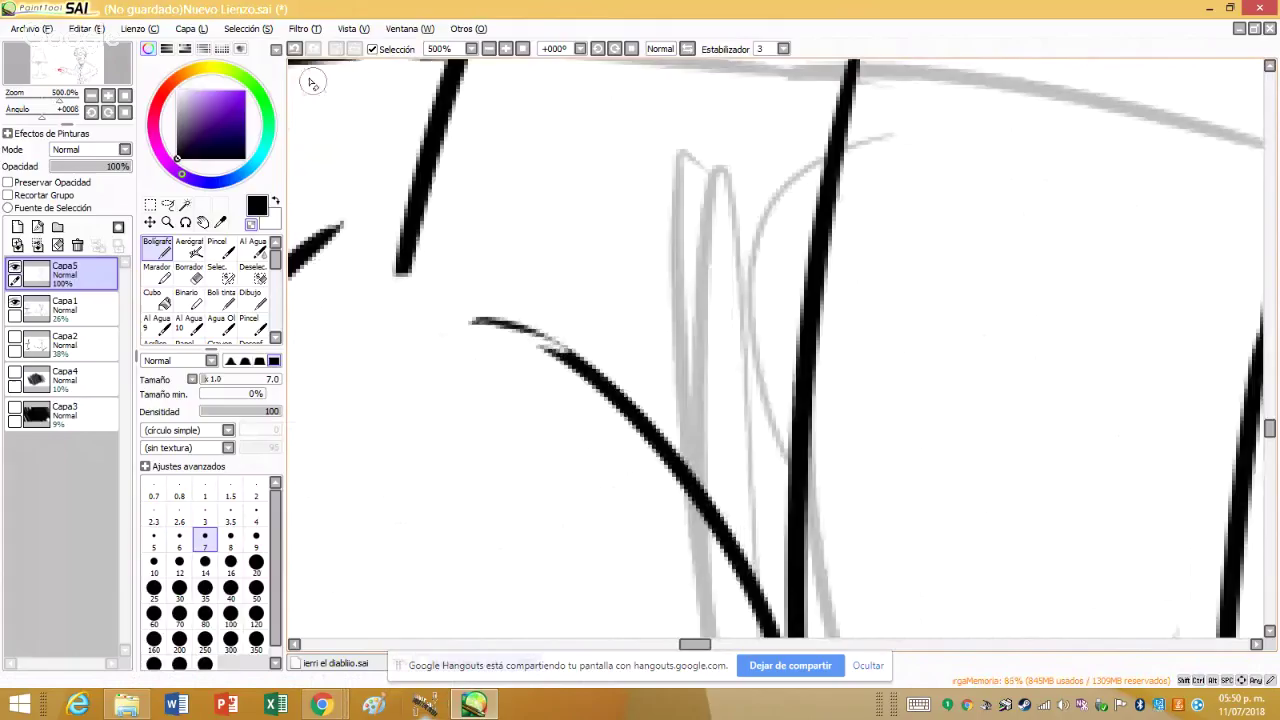
- In PaintTool SAI, erase the inked pointing hand on Capa5 up to the cuff with the transparent pen at size 350
key("ctrl+z")
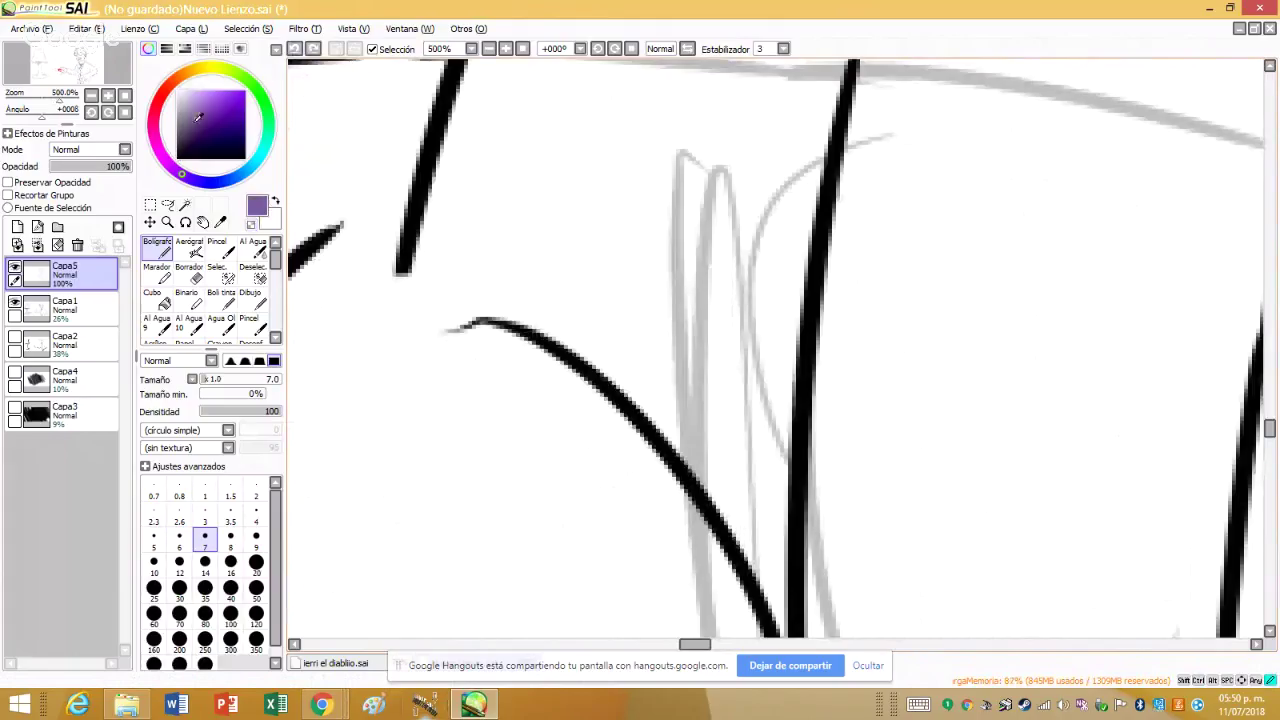
key("ctrl+y")
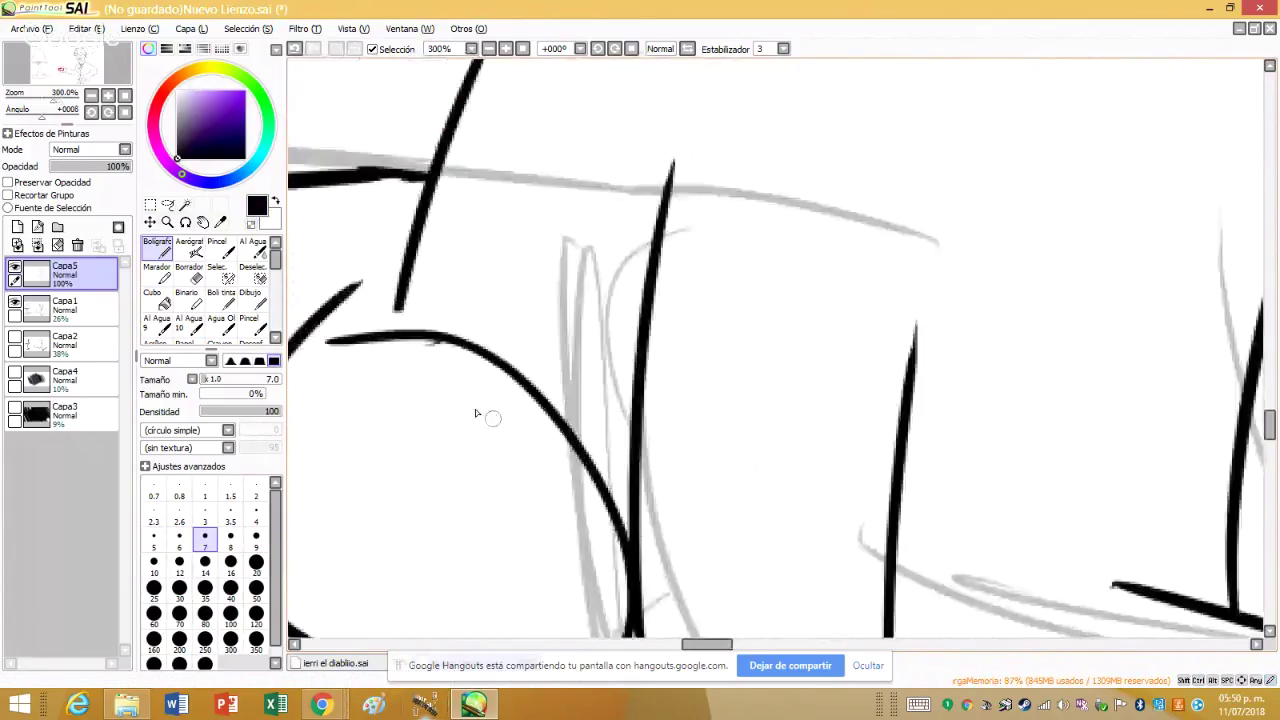
scroll(480, 209, "down", 9)
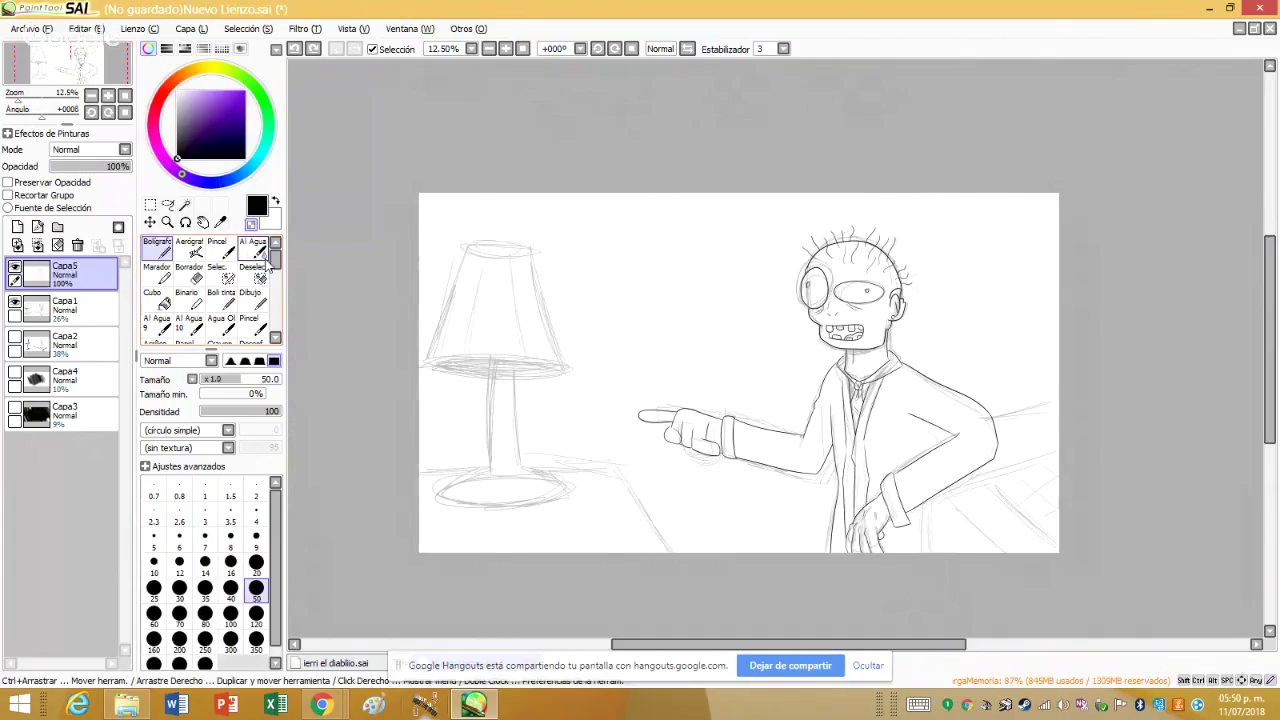
scroll(668, 457, "up", 2)
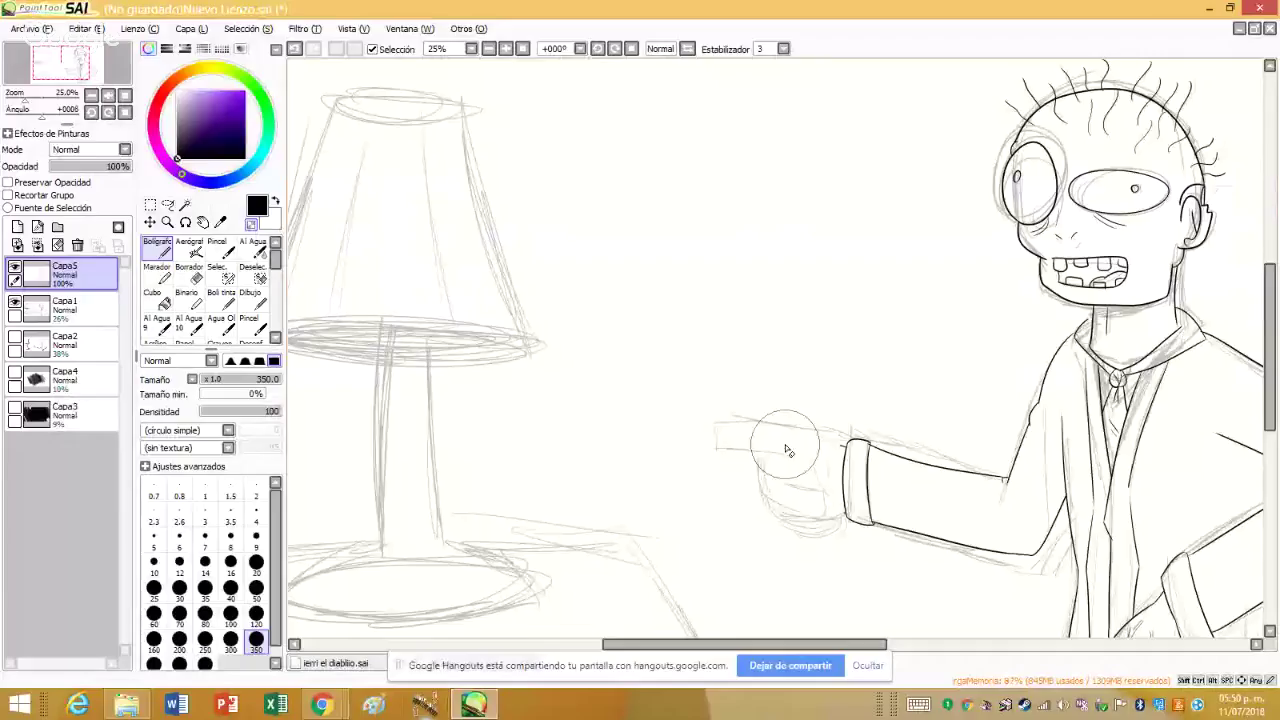
- Try inking the pointing finger's upper edge from the cuff at pen size 8 on Capa5, and undo the stroke
left_click(231, 546)
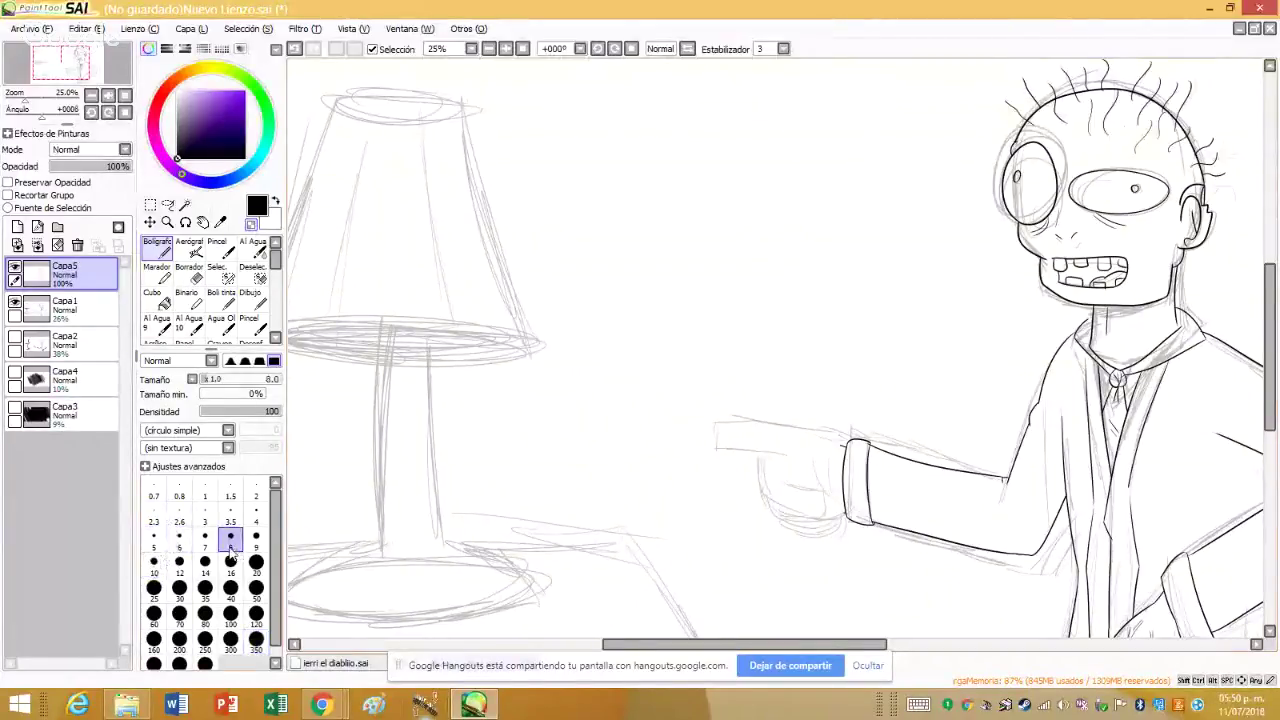
scroll(851, 473, "up", 4)
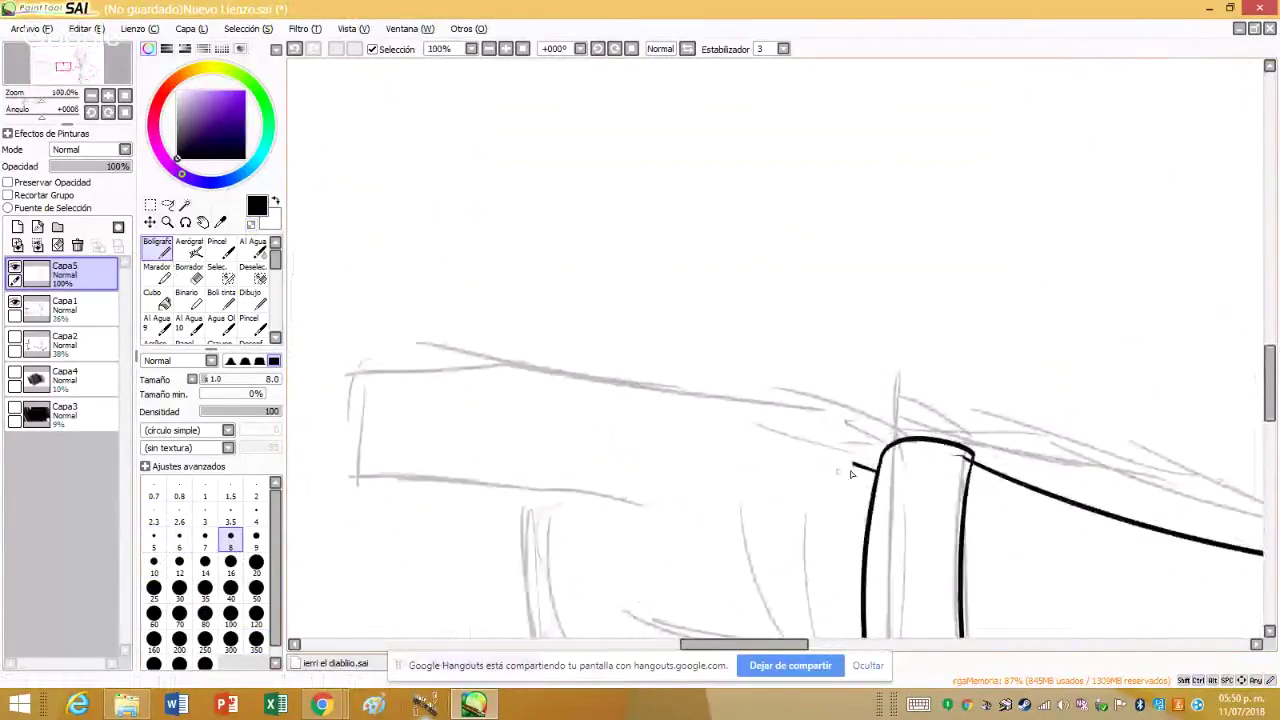
left_click_drag(870, 471, 520, 385)
left_click(294, 49)
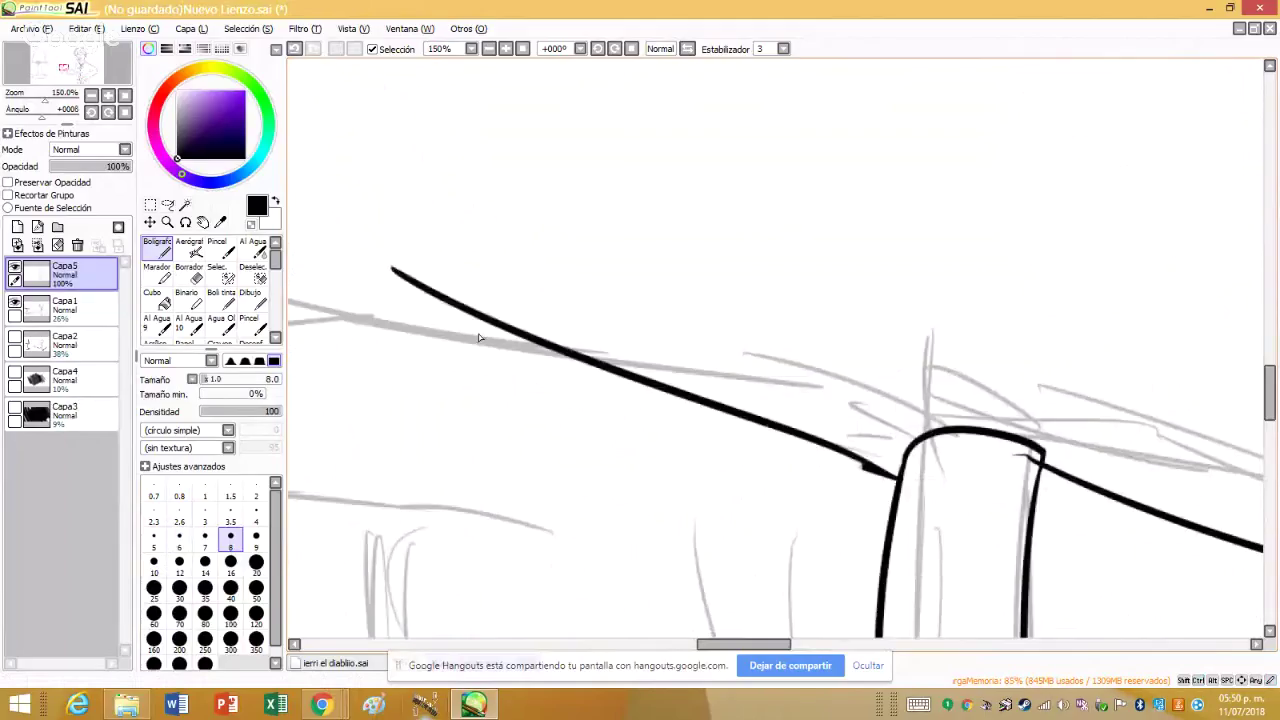
scroll(503, 340, "down", 1)
scroll(358, 371, "down", 1)
scroll(358, 371, "up", 1)
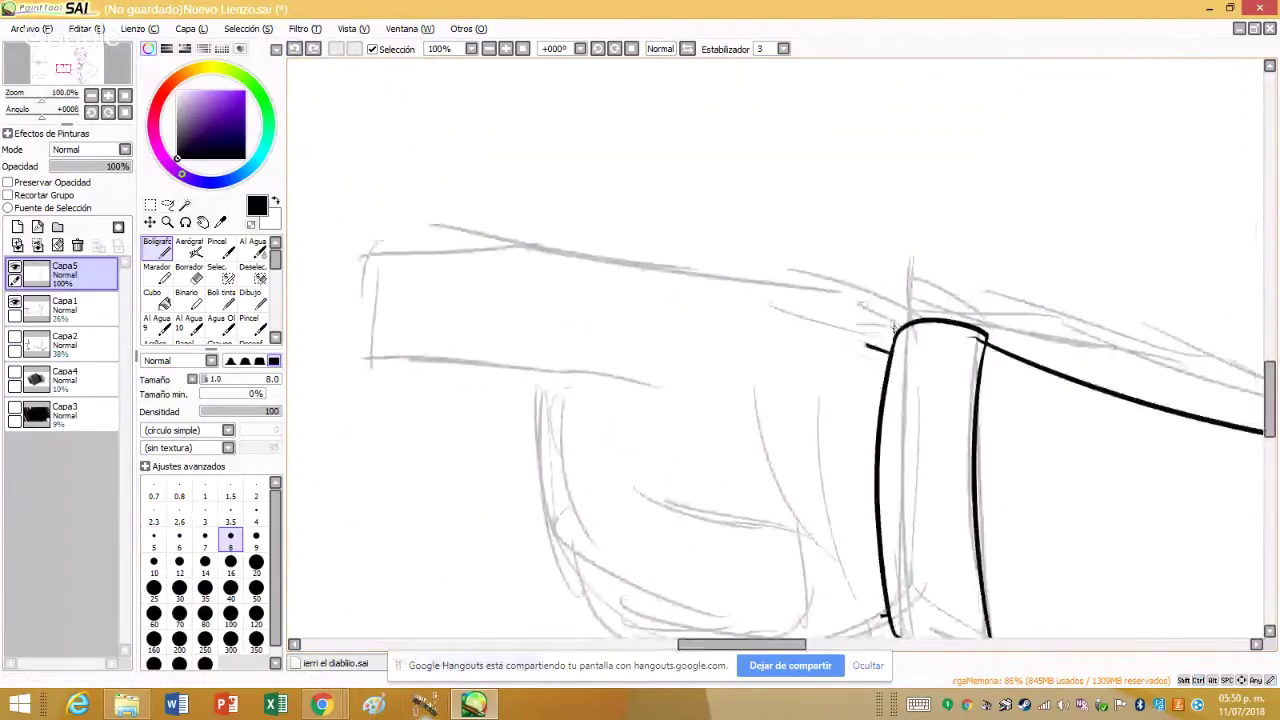
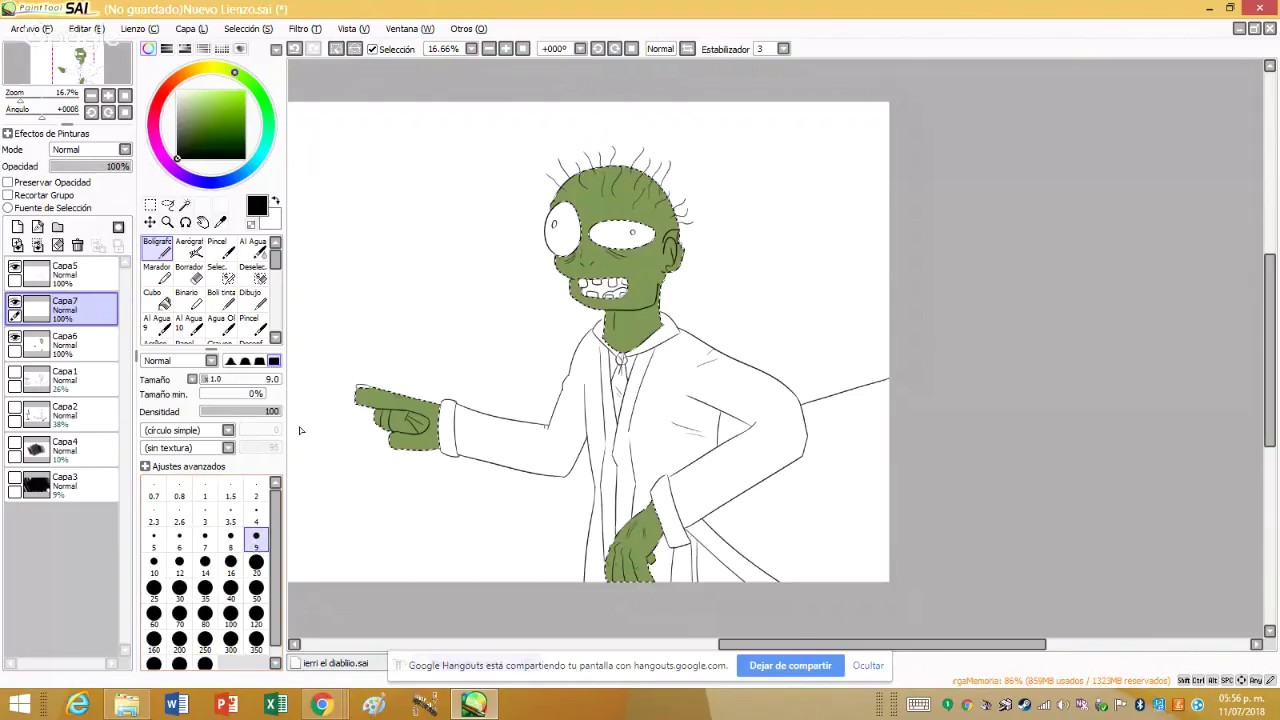
- Paint the shadow band across the curled fingers beneath the pointing finger on Capa7 at 29% opacity, filling it up to the outline
scroll(370, 305, "up", 5)
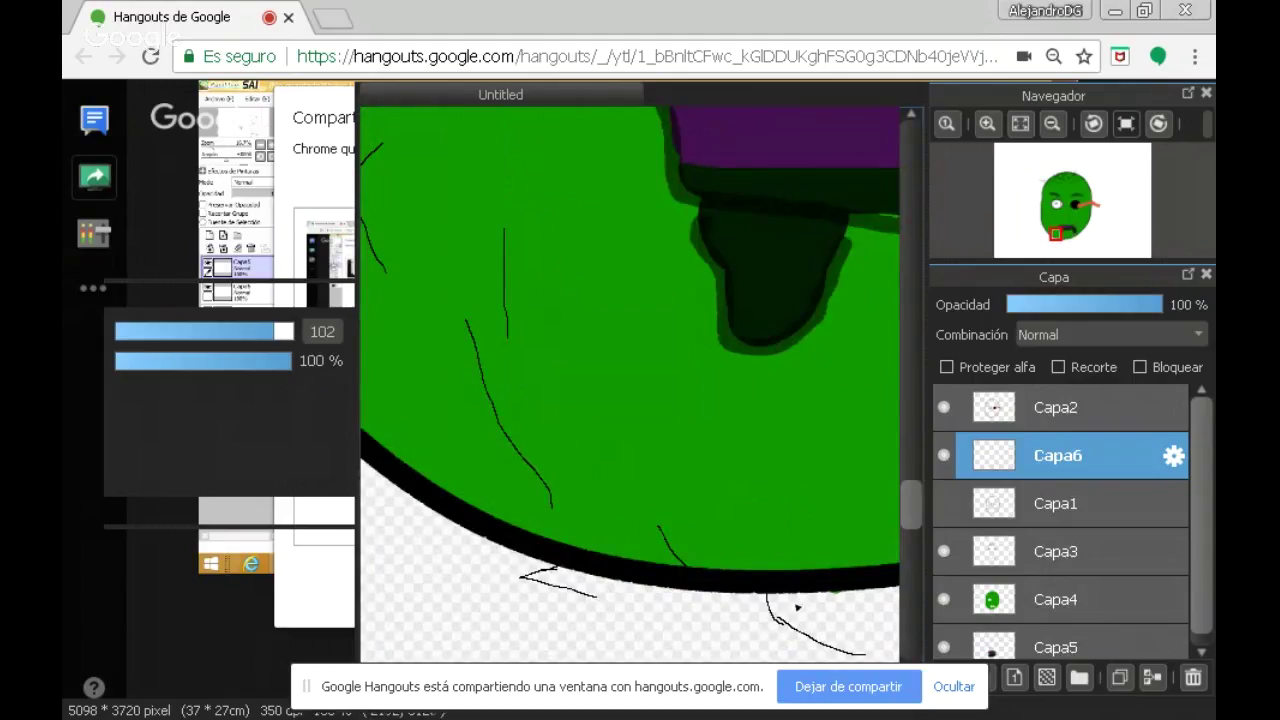
scroll(797, 606, "down", 3)
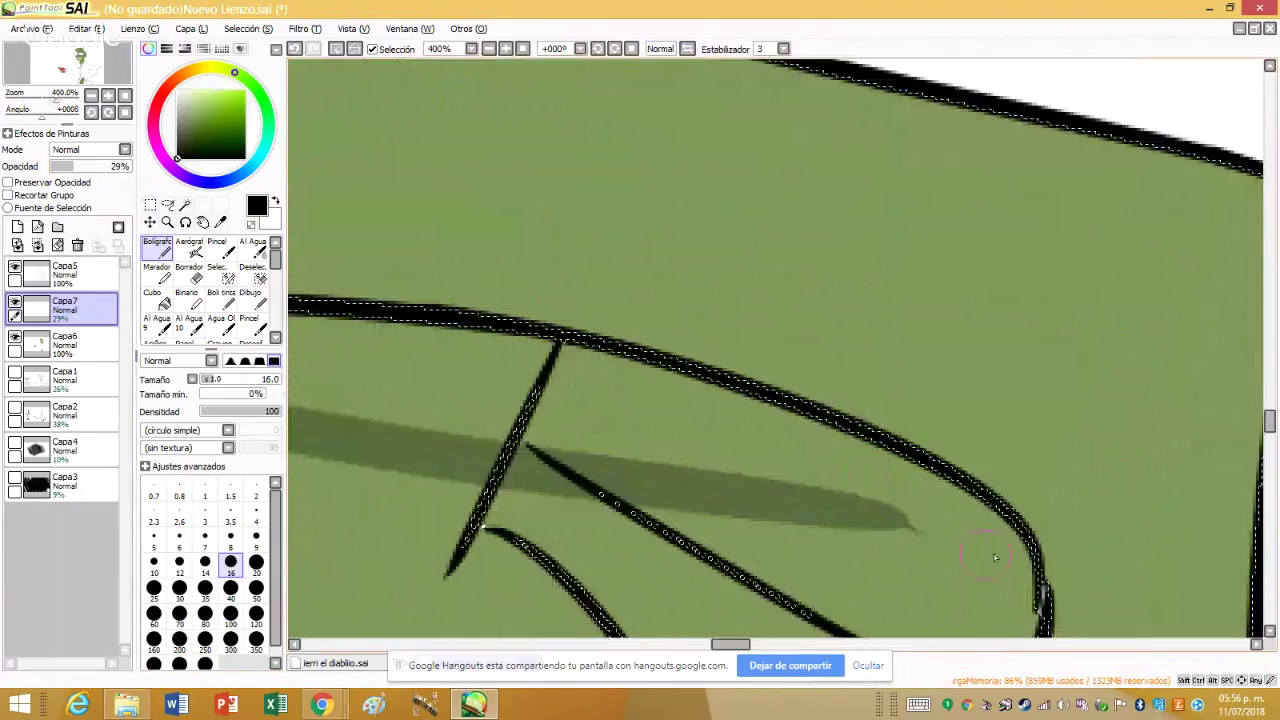
left_click_drag(1010, 545, 780, 509)
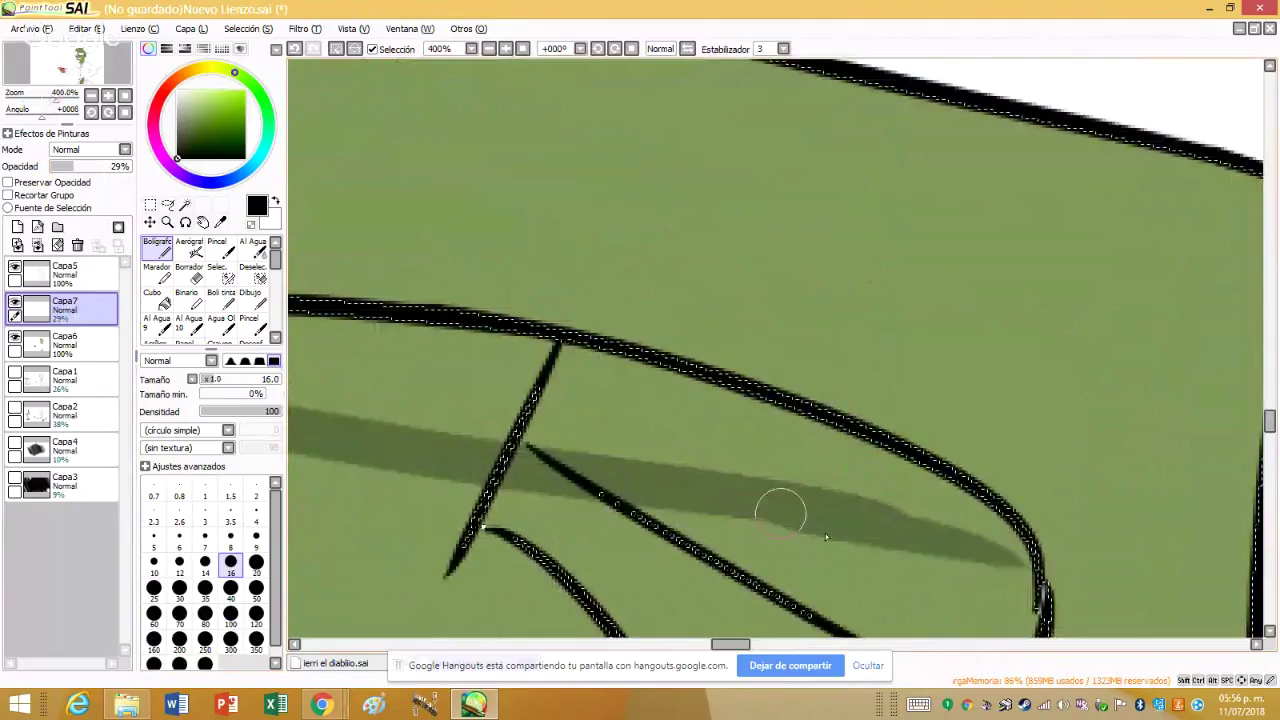
left_click_drag(1020, 545, 751, 457)
left_click_drag(1030, 550, 870, 445)
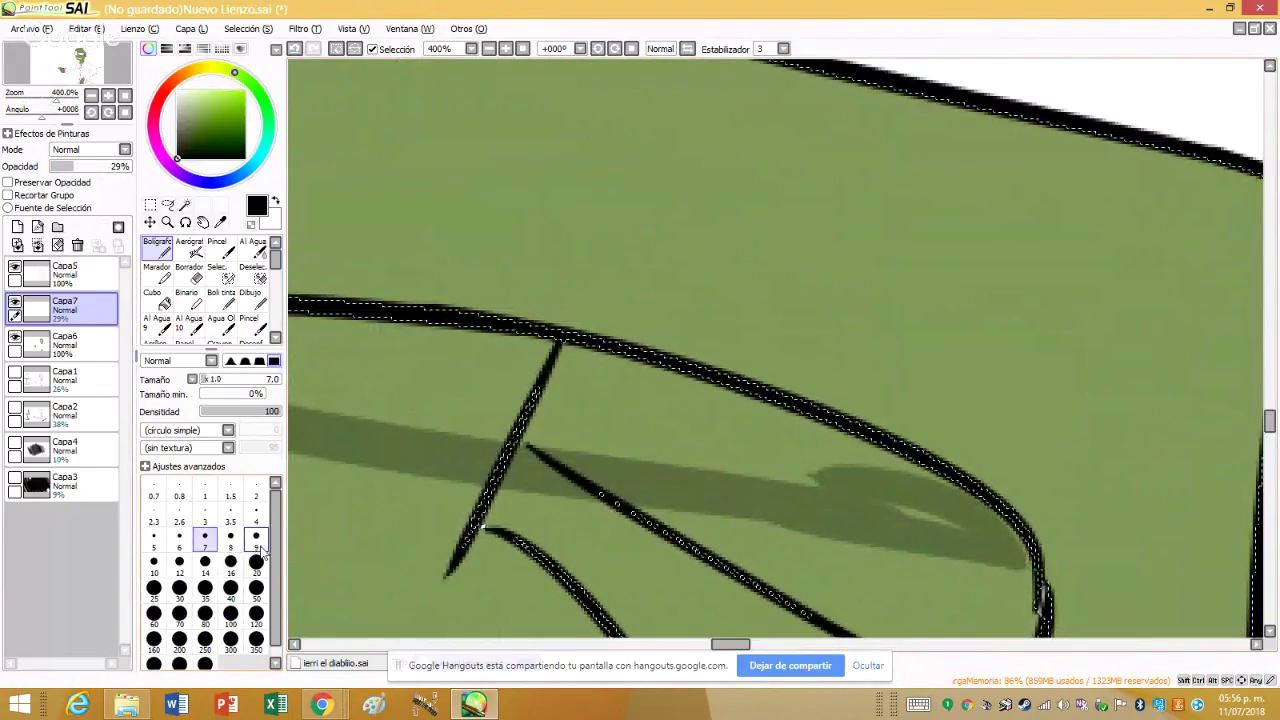
left_click_drag(1010, 525, 960, 495)
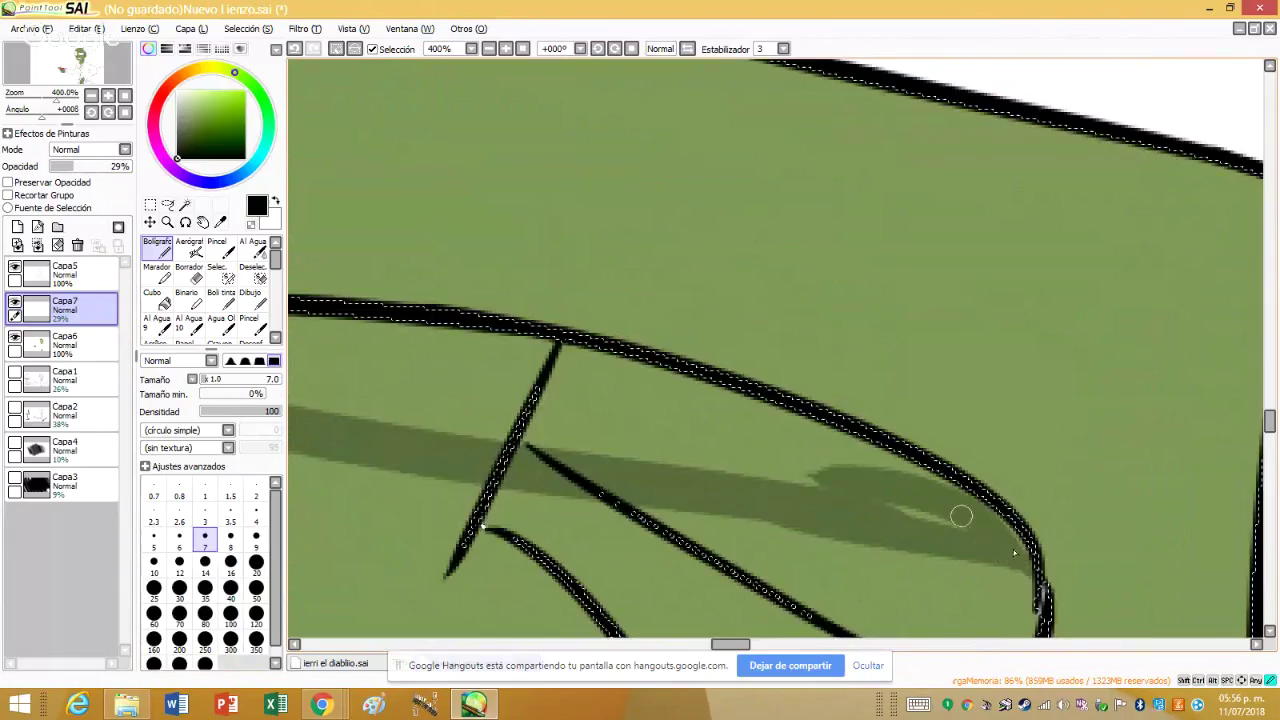
left_click_drag(977, 508, 940, 480)
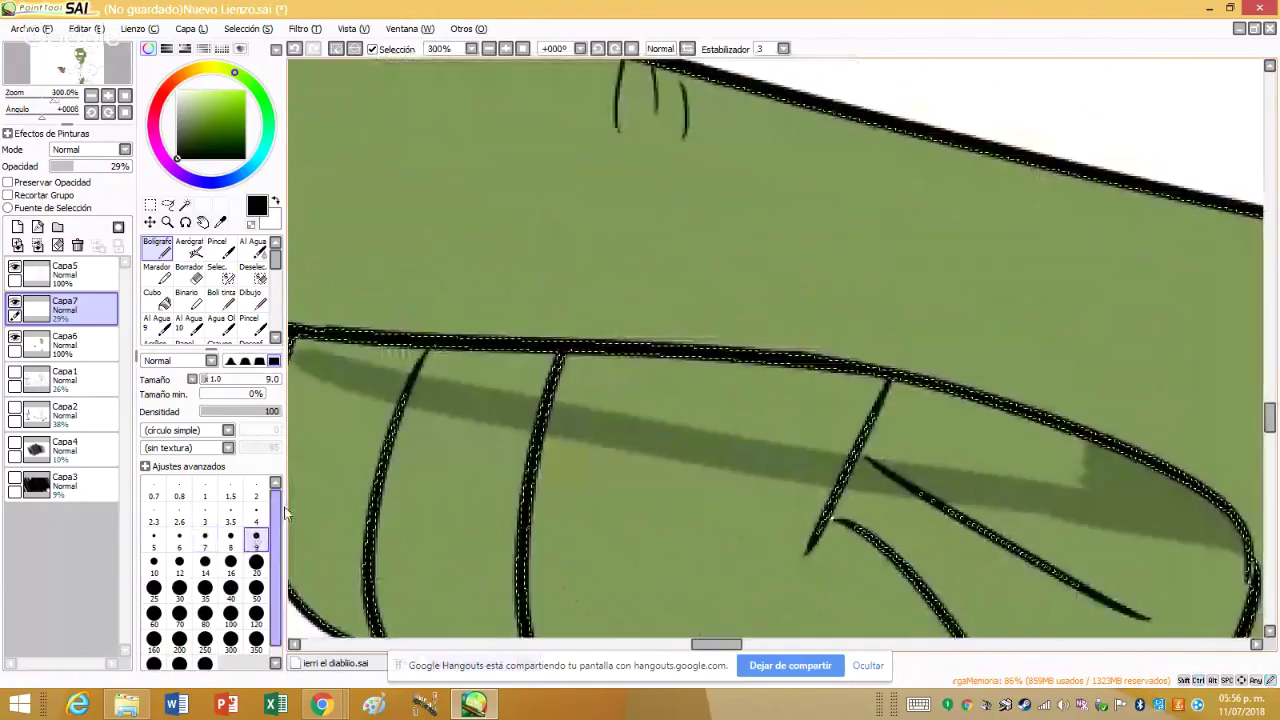
mouse_move(318, 358)
left_mouse_down()
mouse_move(453, 369)
mouse_move(508, 392)
mouse_move(368, 367)
mouse_move(517, 389)
mouse_move(371, 359)
mouse_move(647, 373)
left_mouse_up()
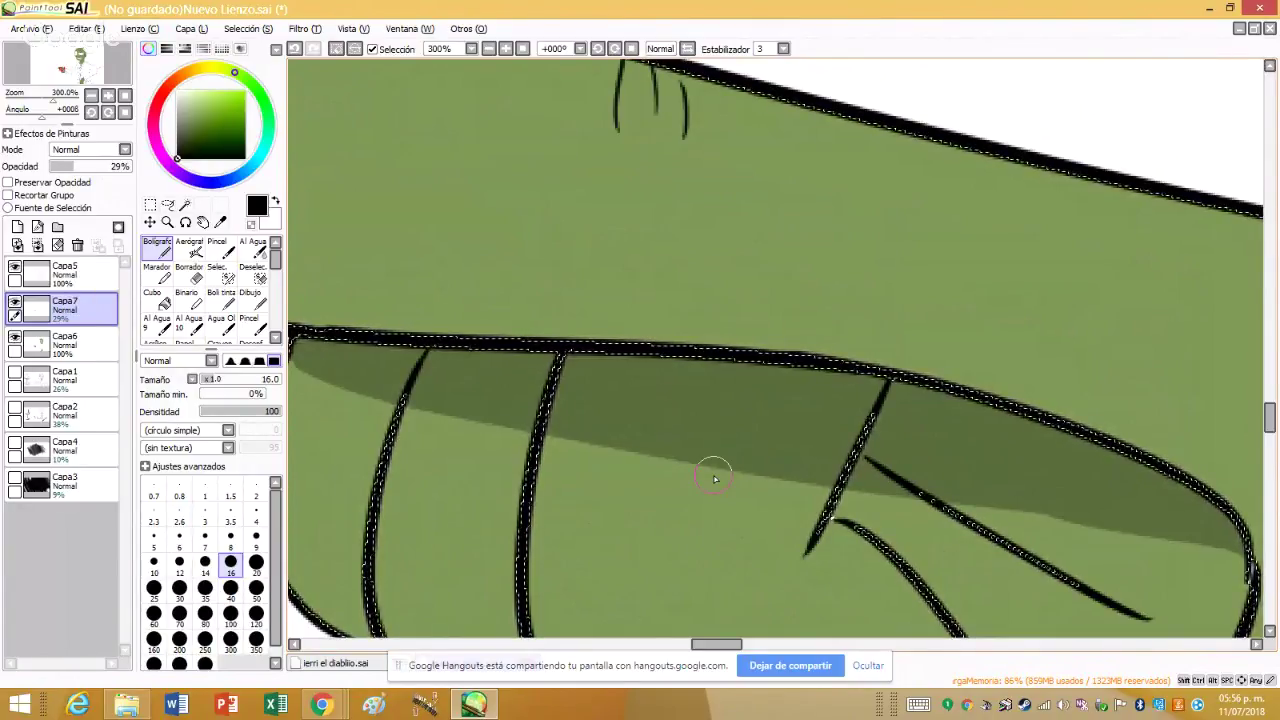
- Shade the outermost curled finger along its dividing line down to the fingertip on Capa7 at pen size 9
scroll(714, 484, "down", 1)
scroll(429, 194, "down", 1)
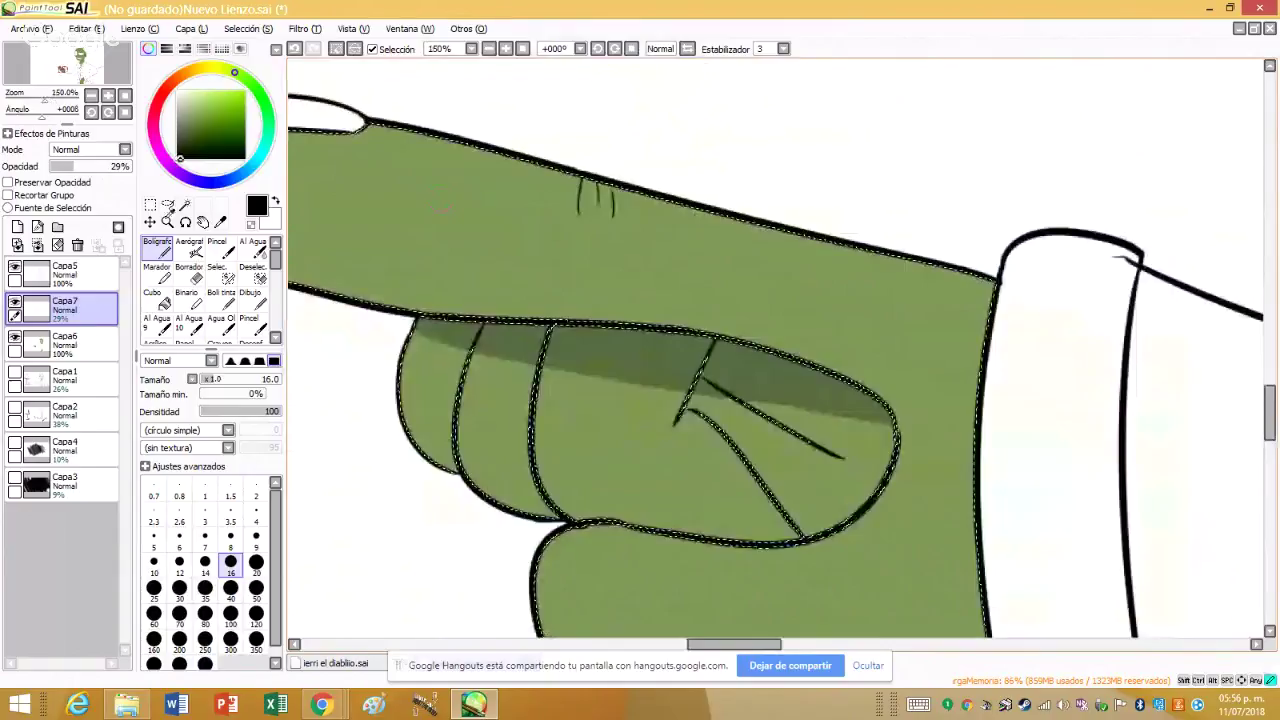
left_click(256, 537)
scroll(431, 377, "up", 2)
scroll(474, 239, "up", 1)
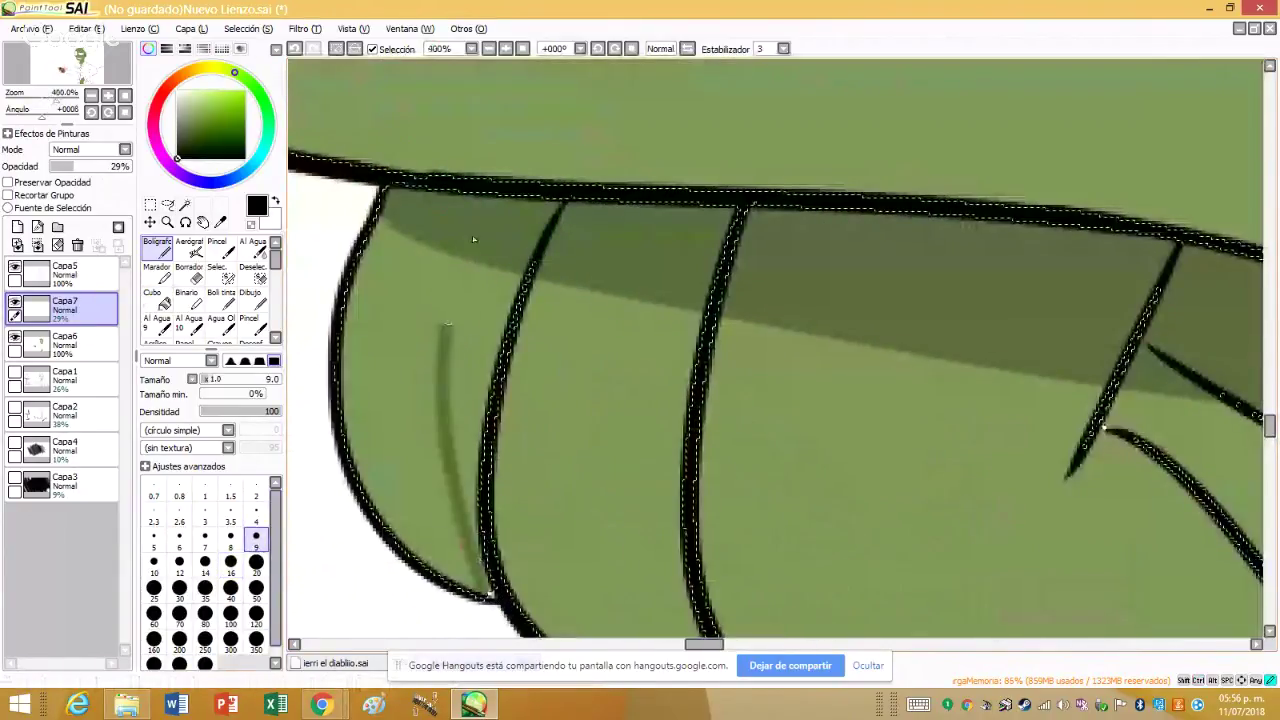
left_click_drag(474, 240, 454, 540)
left_click_drag(438, 325, 450, 585)
left_click_drag(442, 255, 464, 470)
left_click_drag(466, 278, 459, 573)
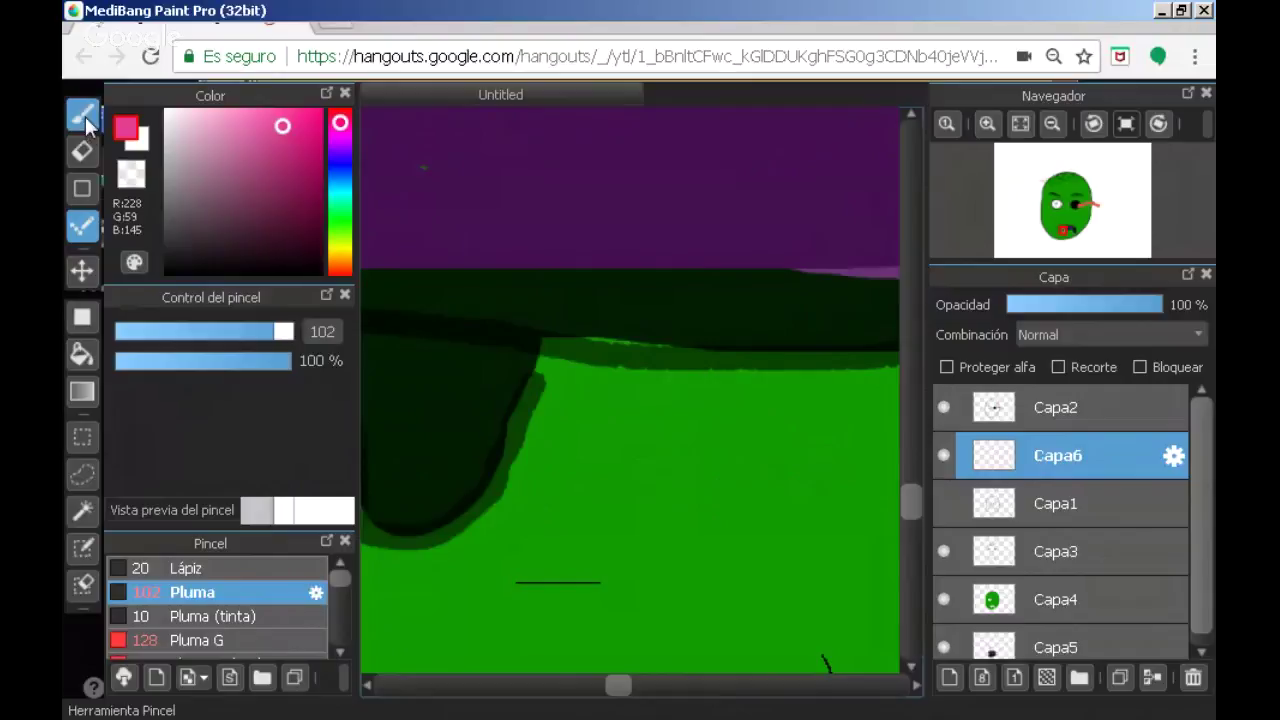
- In MediBang Paint Pro, switch to the Brush tool
left_click(84, 115)
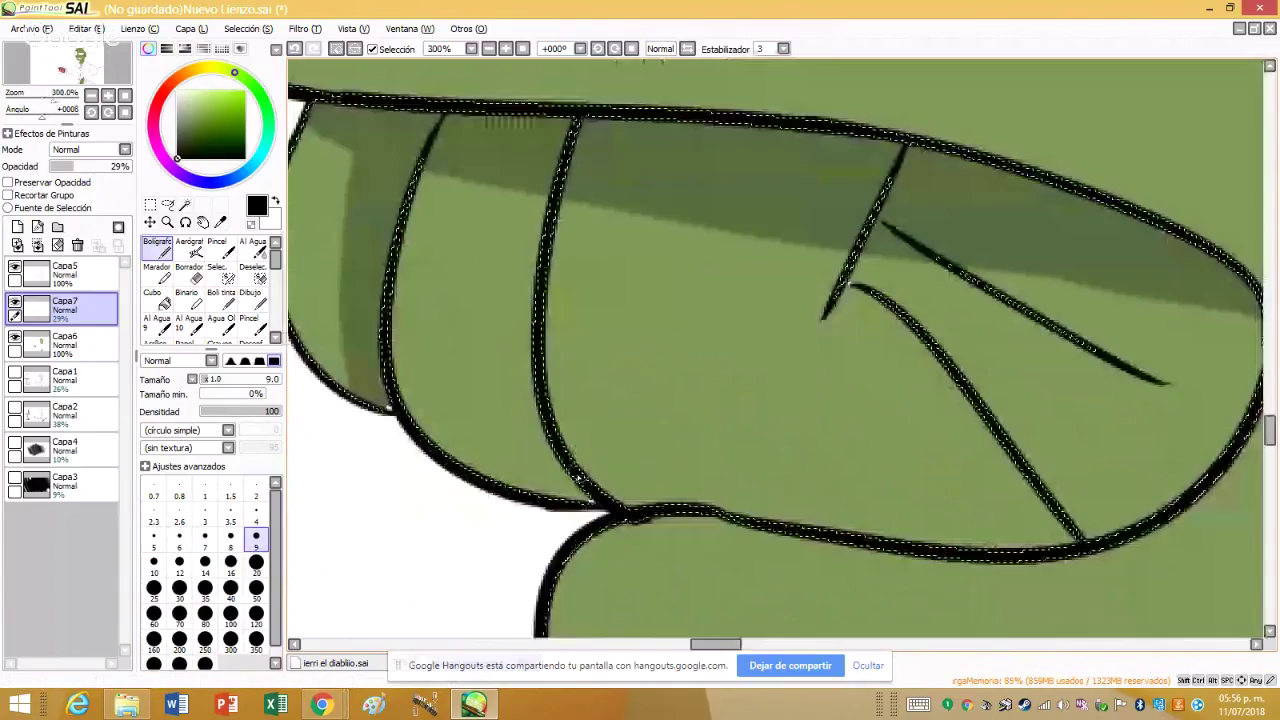
- In PaintTool SAI, shade the second curled finger along its dividing line on Capa7 at pen size 9
left_click_drag(505, 195, 558, 490)
mouse_move(510, 255)
left_mouse_down()
mouse_move(551, 463)
mouse_move(523, 225)
left_mouse_up()
left_click_drag(516, 378, 517, 369)
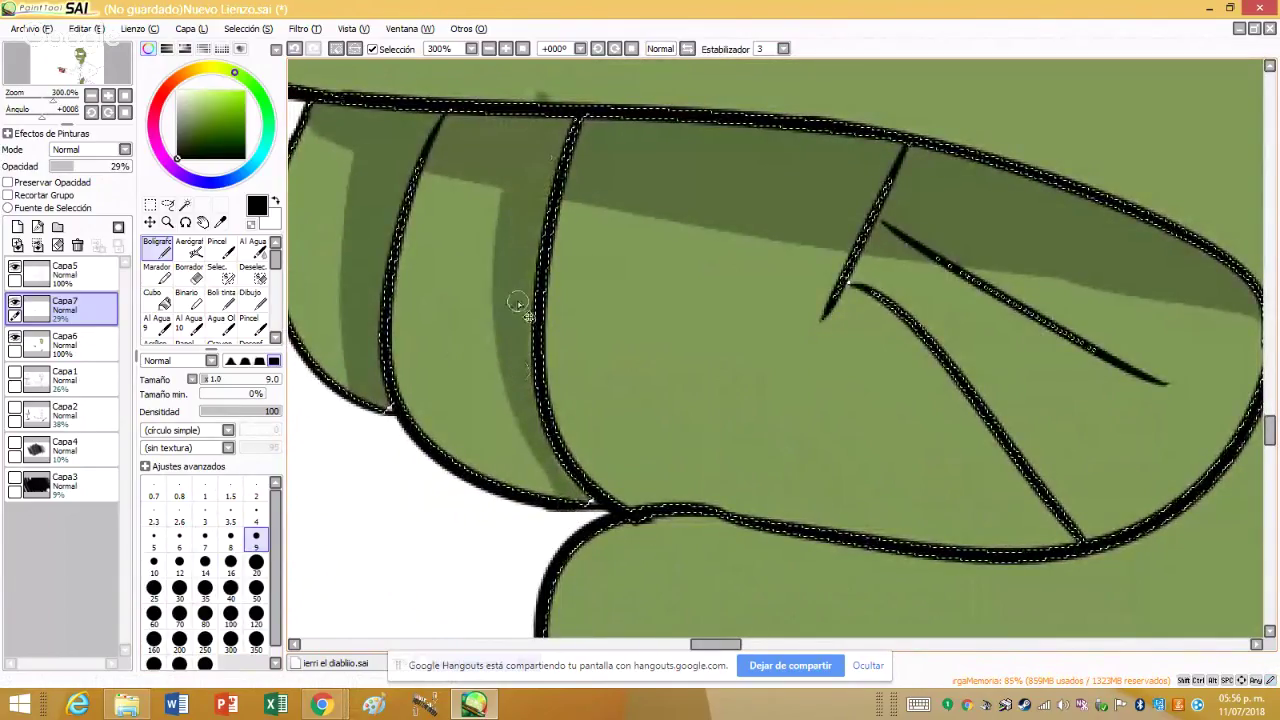
mouse_move(517, 300)
left_mouse_down()
mouse_move(603, 246)
mouse_move(379, 165)
left_mouse_up()
scroll(379, 165, "up", 1)
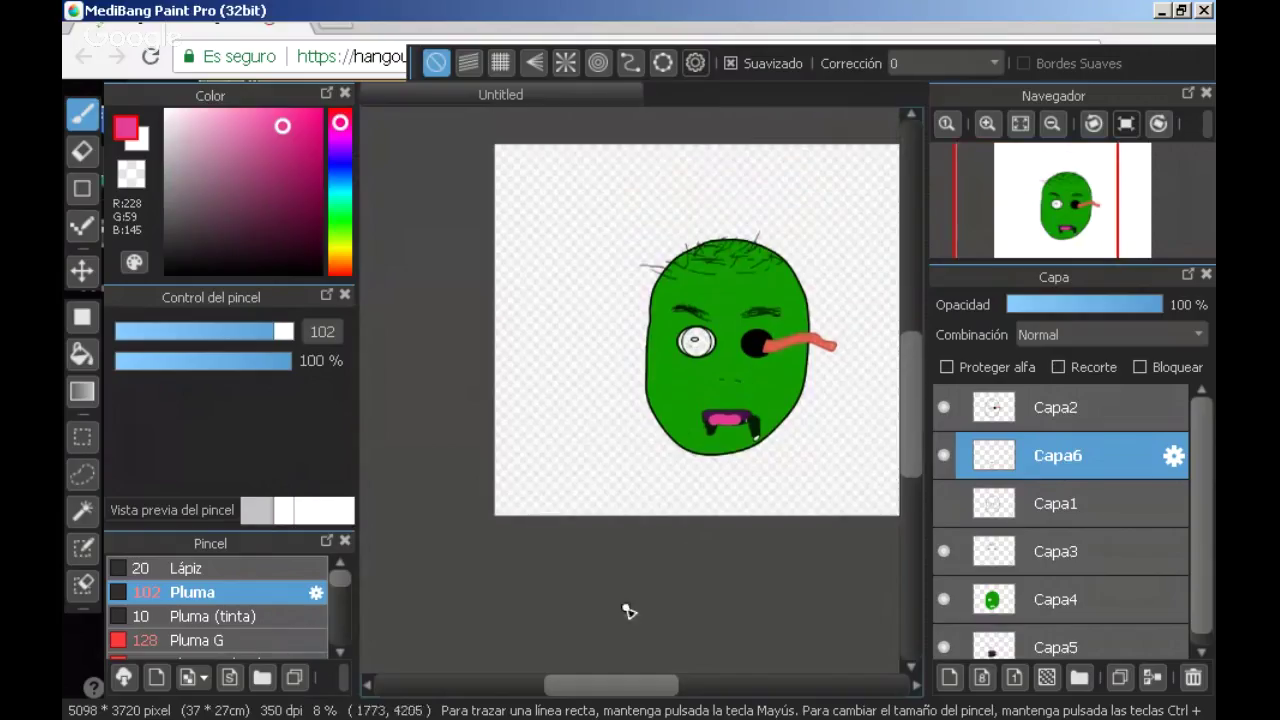
- In MediBang Paint Pro, change the brush colour to blue-violet (R 81, G 61, B 189) for the iris of the white eye
scroll(717, 487, "down", 3)
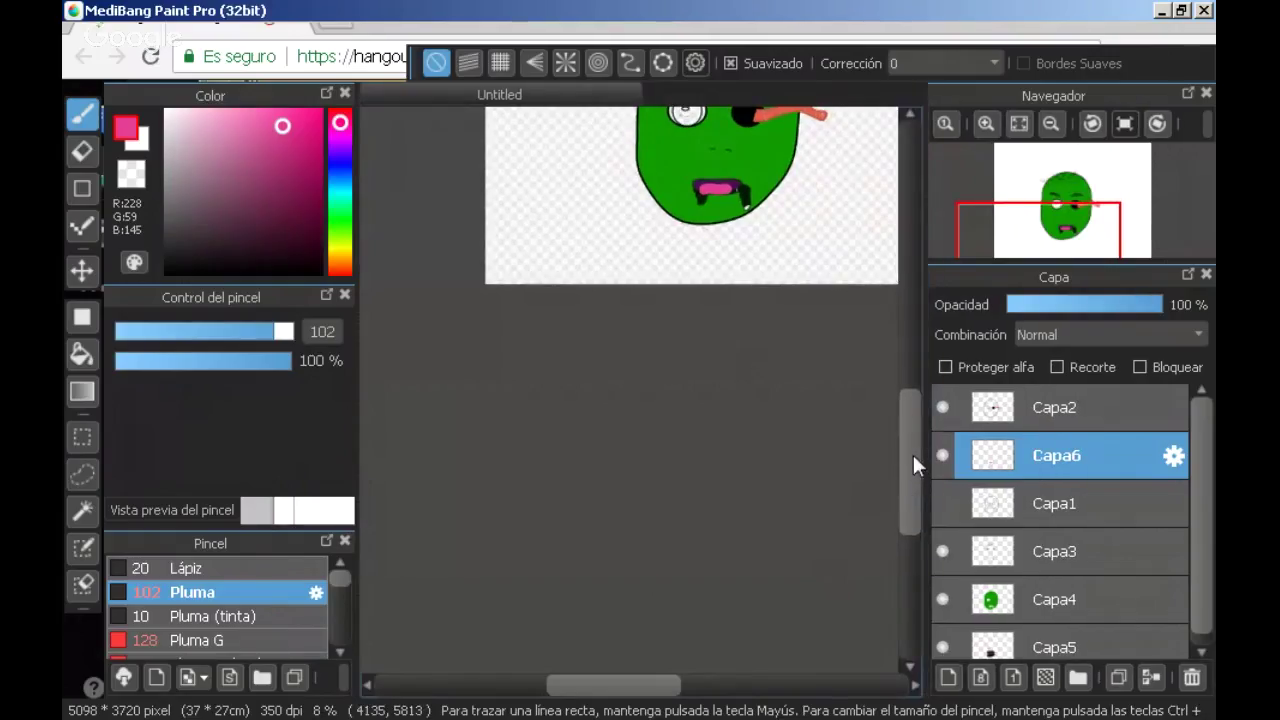
scroll(683, 333, "up", 1)
scroll(683, 333, "up", 5)
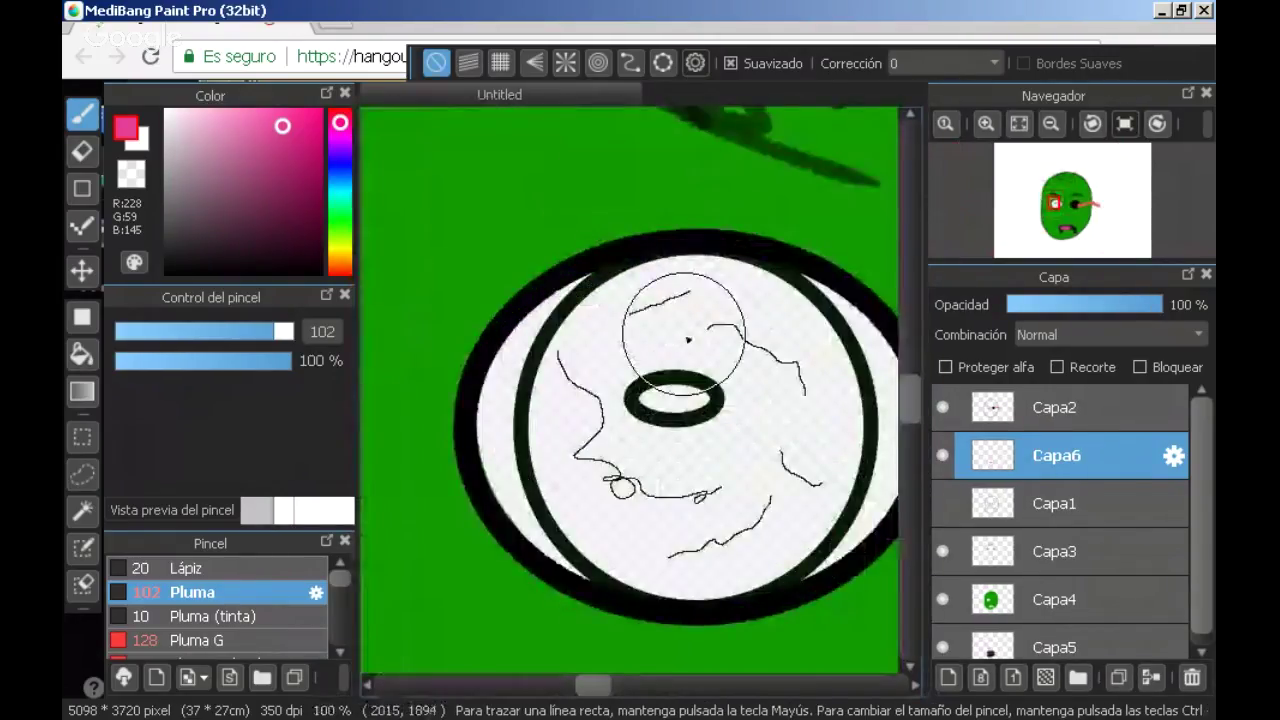
scroll(683, 344, "up", 1)
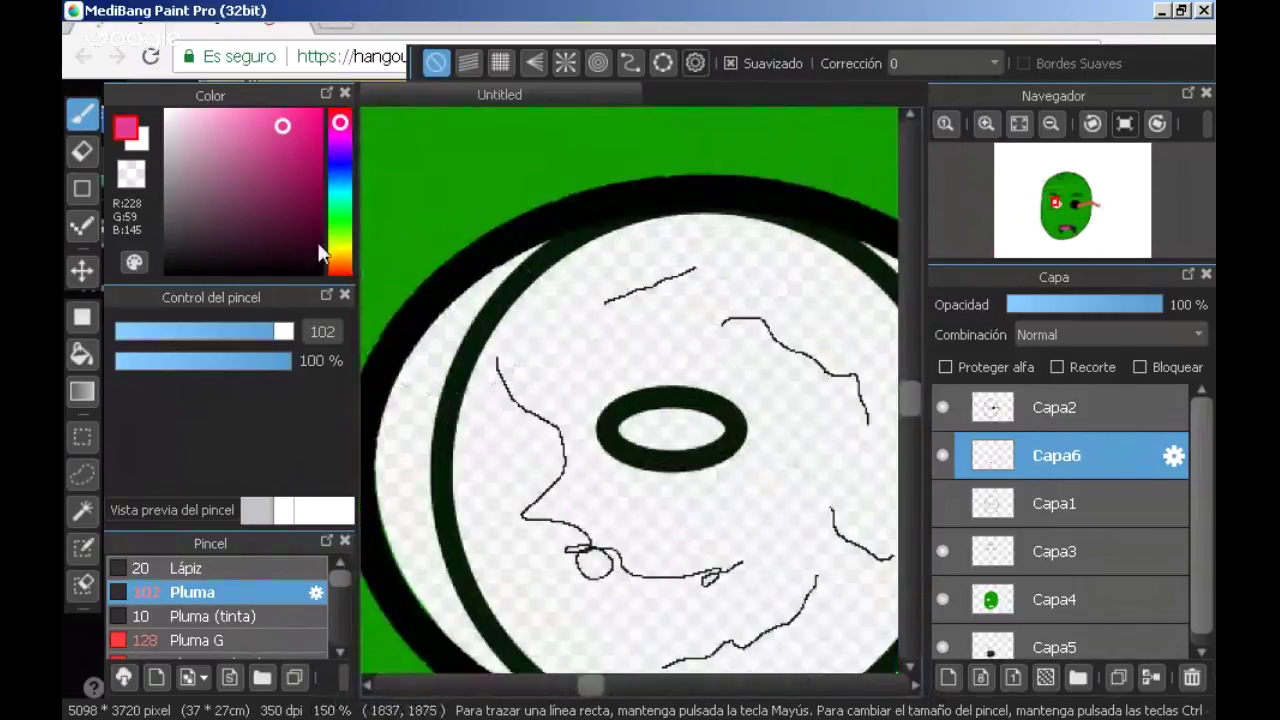
left_click(338, 157)
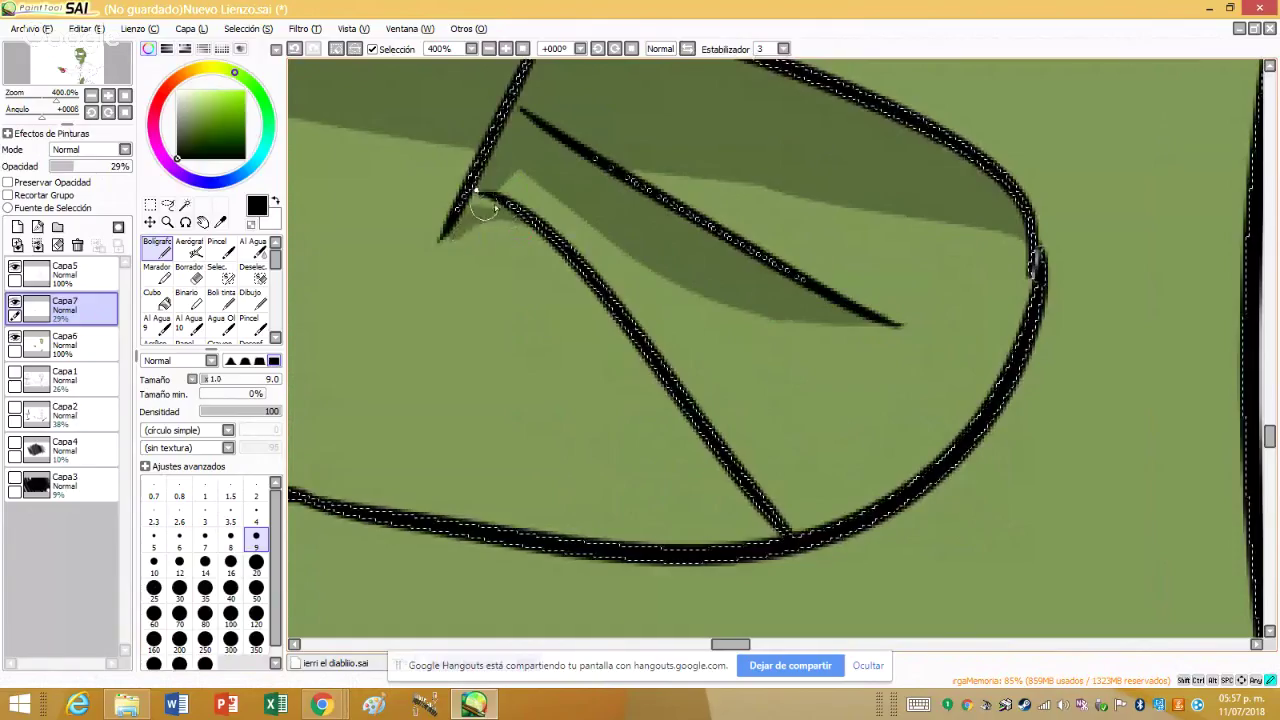
- In PaintTool SAI, shade beneath the curled finger's crease and extend the shadow band down its rounded end, undoing the last stroke
mouse_move(478, 192)
left_mouse_down()
mouse_move(565, 243)
mouse_move(415, 180)
mouse_move(380, 200)
left_mouse_up()
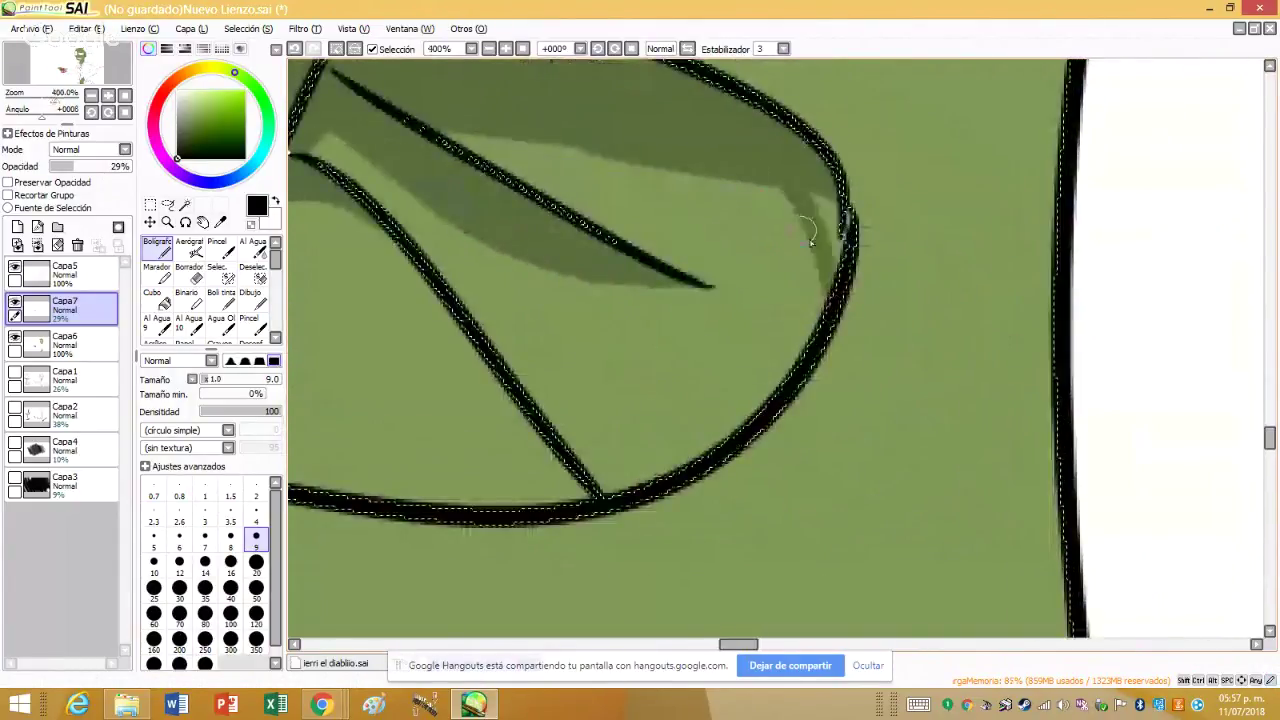
left_click_drag(835, 240, 718, 172)
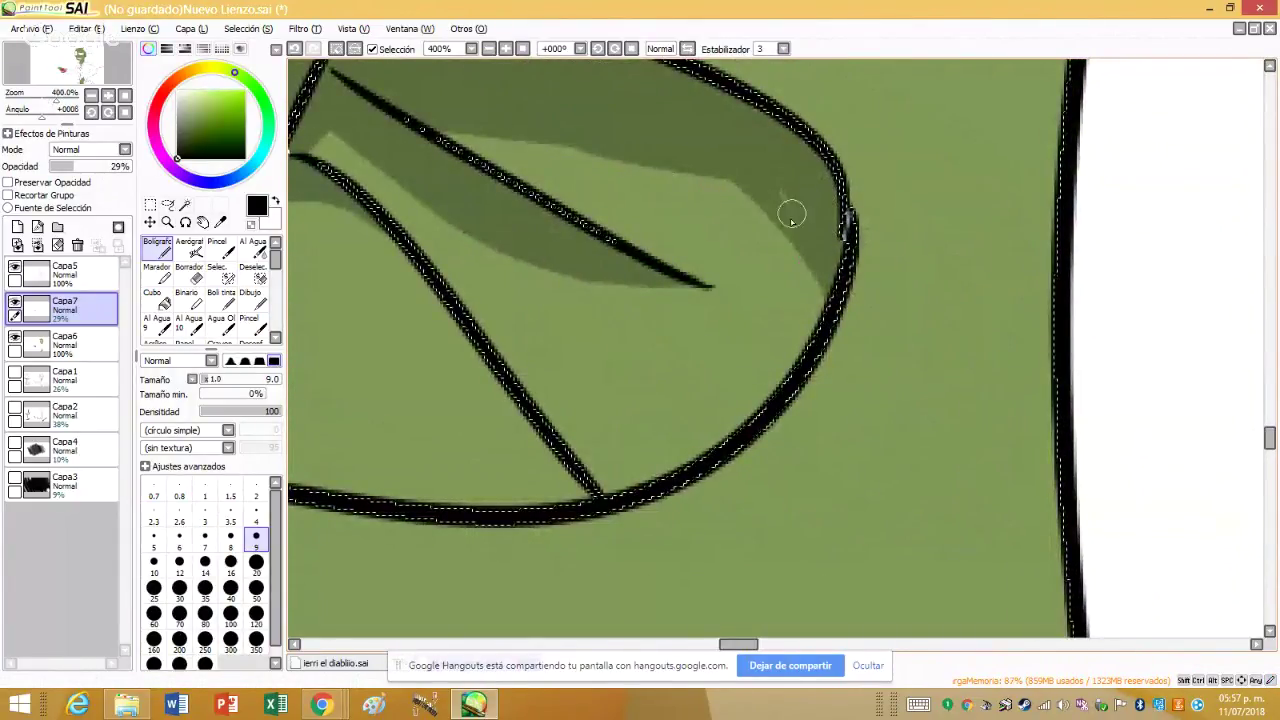
key("ctrl+z")
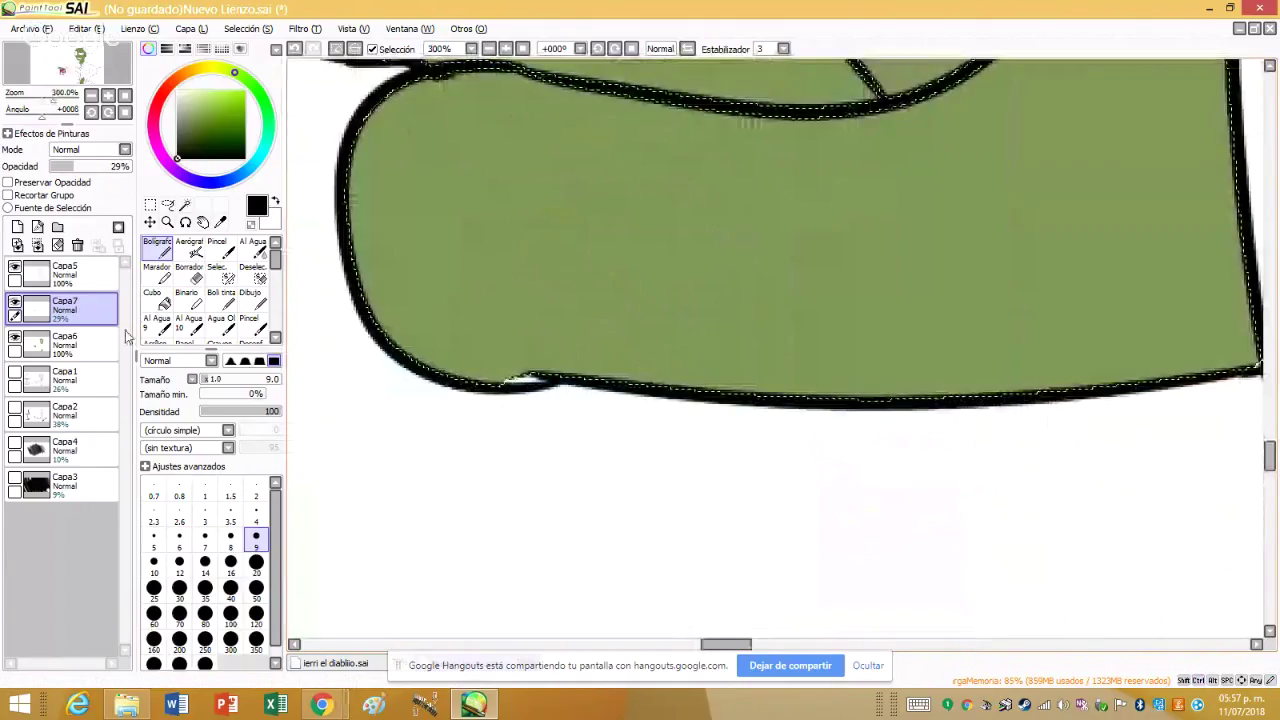
- Fill the small white gap at the thumb's underside with green and include it in the selection
key("w")
left_click(540, 410)
left_click(545, 405)
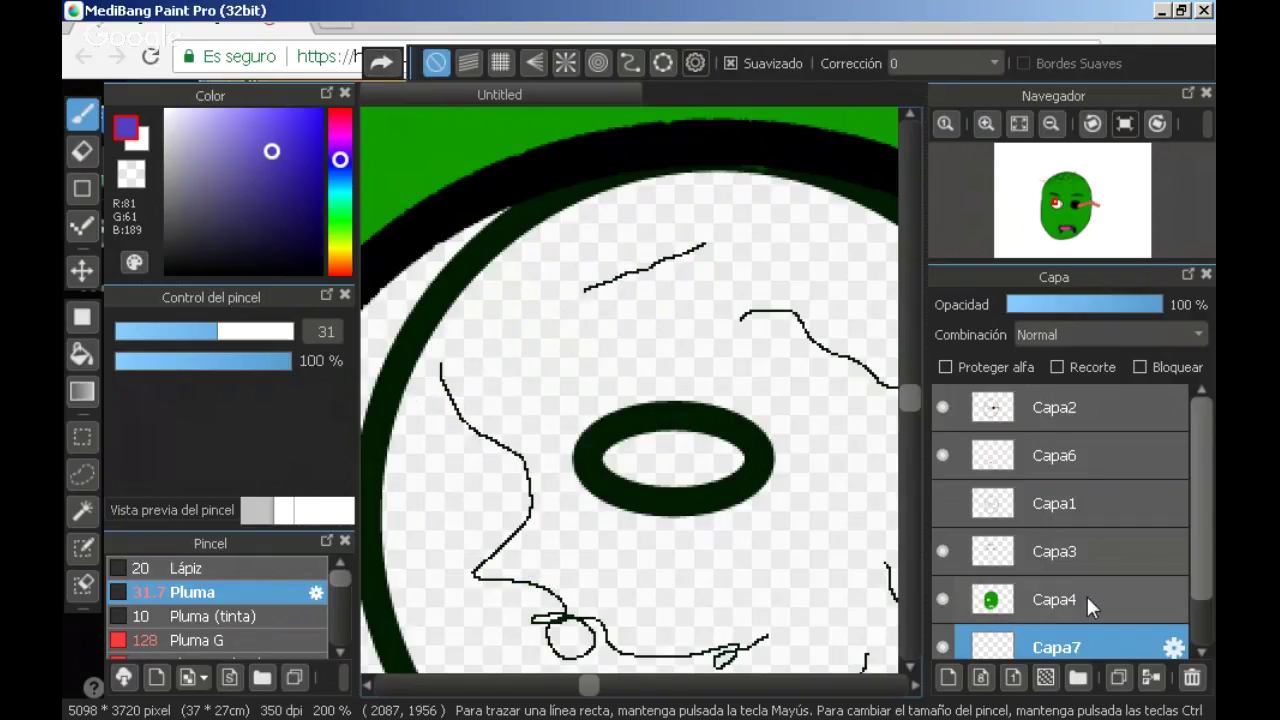
- In MediBang Paint Pro, move Capa7 below Capa5 and start painting the iris blue-violet around the pupil with Pluma at size 31
scroll(1070, 592, "down", 1)
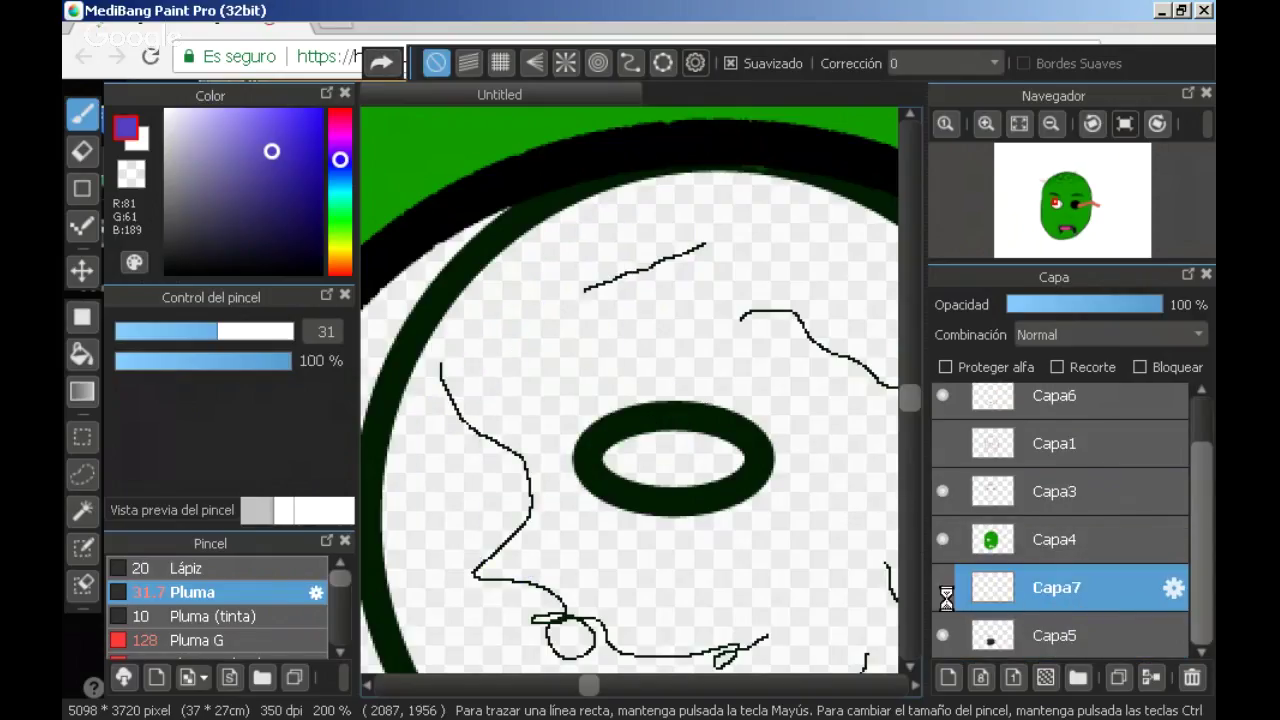
left_click_drag(1058, 617, 1041, 636)
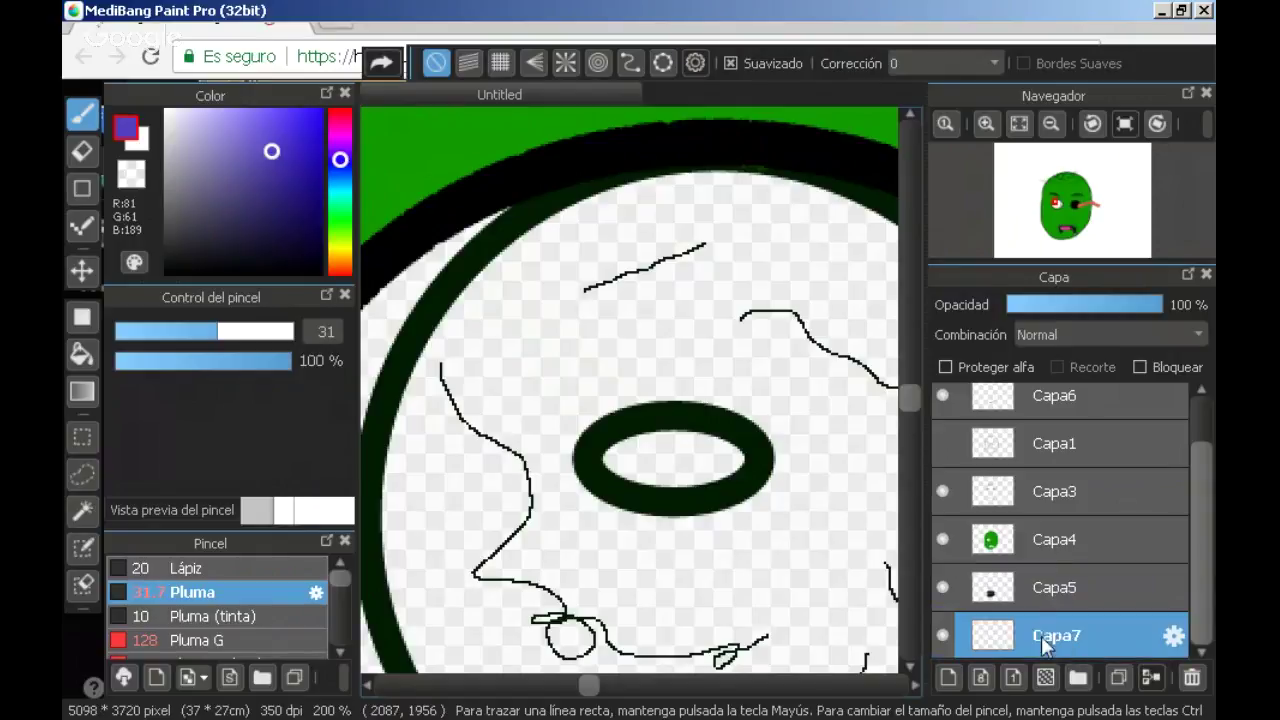
mouse_move(665, 378)
left_mouse_down()
mouse_move(659, 530)
mouse_move(682, 381)
mouse_move(594, 500)
mouse_move(654, 483)
mouse_move(677, 455)
left_mouse_up()
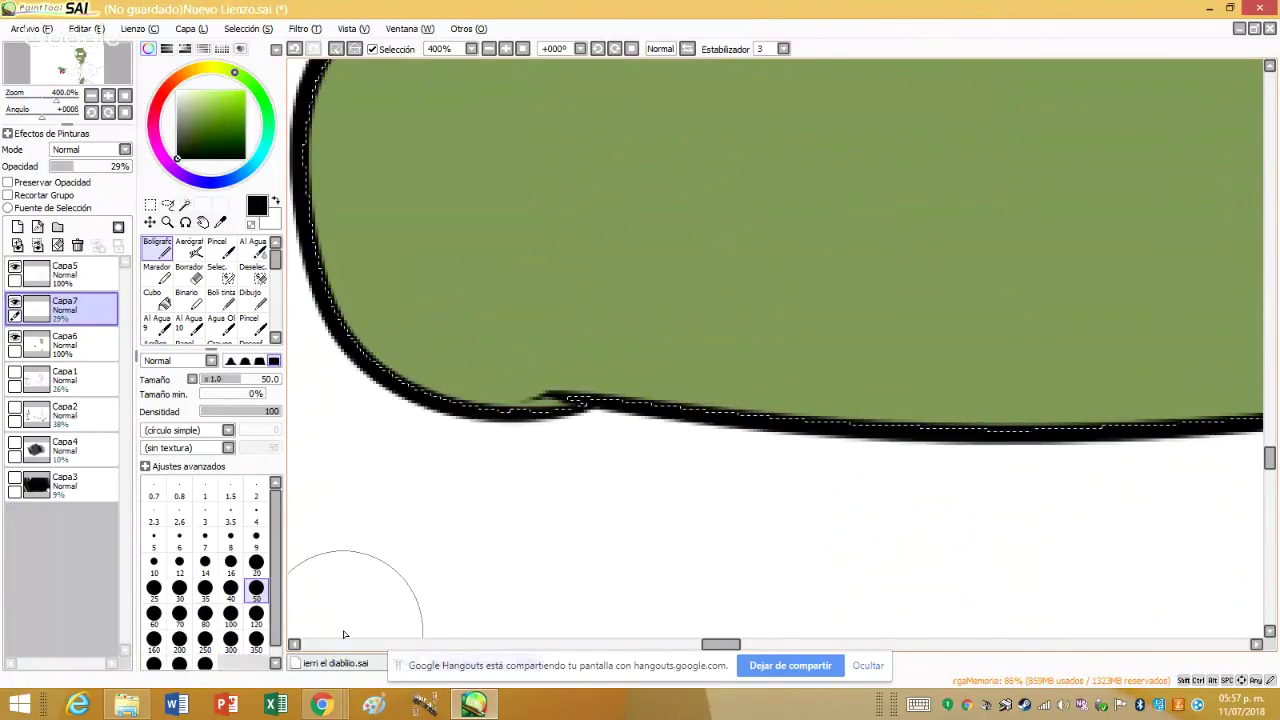
- In PaintTool SAI, set the pen size to 20, enlarge it further, and shade along the thumb's lower edge towards the cuff on Capa7
left_click(256, 562)
scroll(368, 414, "down", 1)
scroll(368, 414, "down", 2)
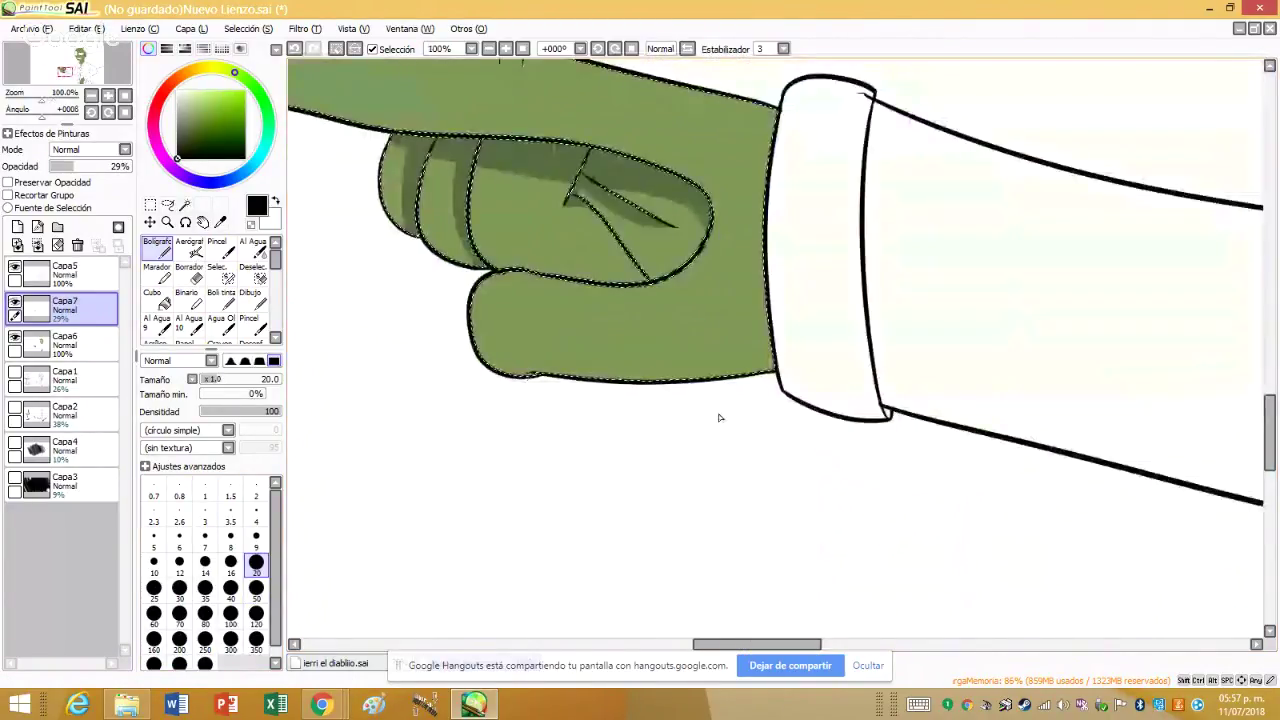
scroll(314, 443, "up", 1)
scroll(314, 443, "down", 1)
key("bracketright")
key("bracketright")
key("bracketright")
key("bracketright")
key("bracketright")
scroll(598, 298, "up", 1)
mouse_move(594, 360)
left_mouse_down()
mouse_move(1063, 334)
mouse_move(963, 423)
left_mouse_up()
scroll(1120, 380, "down", 3)
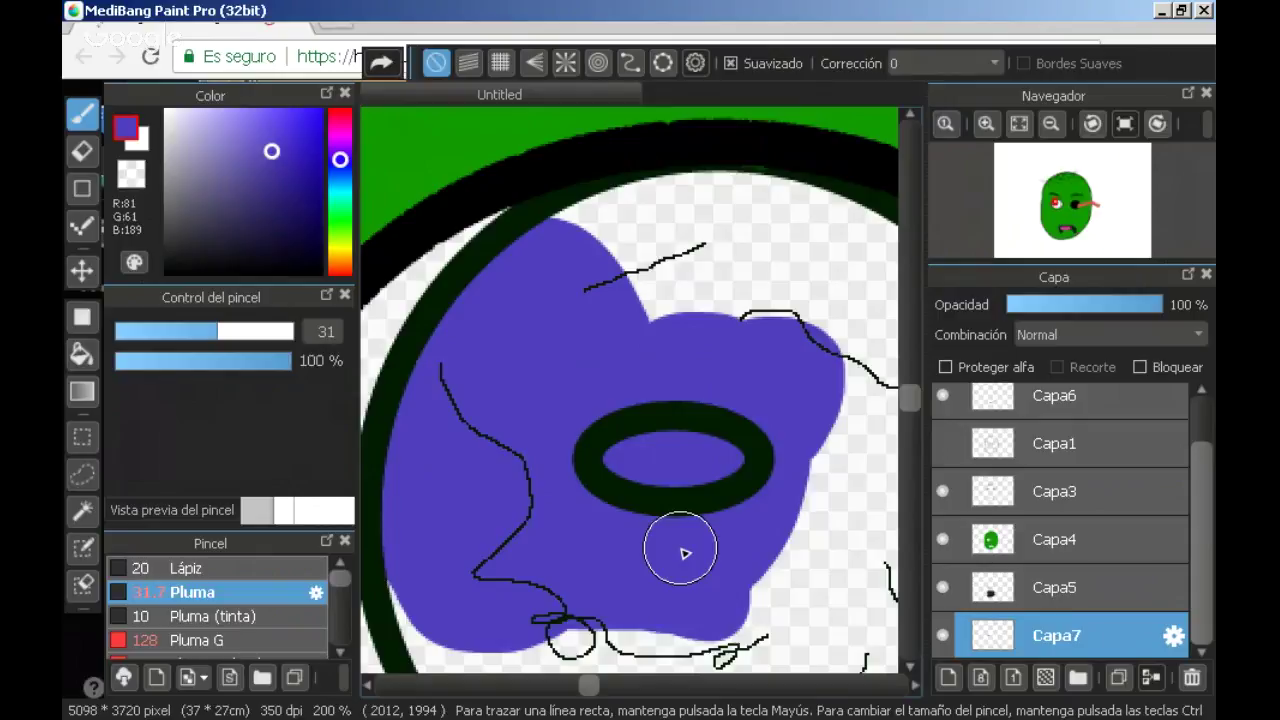
- In MediBang Paint Pro, continue painting the iris blue-violet along its upper edge on Capa7
scroll(683, 549, "down", 1)
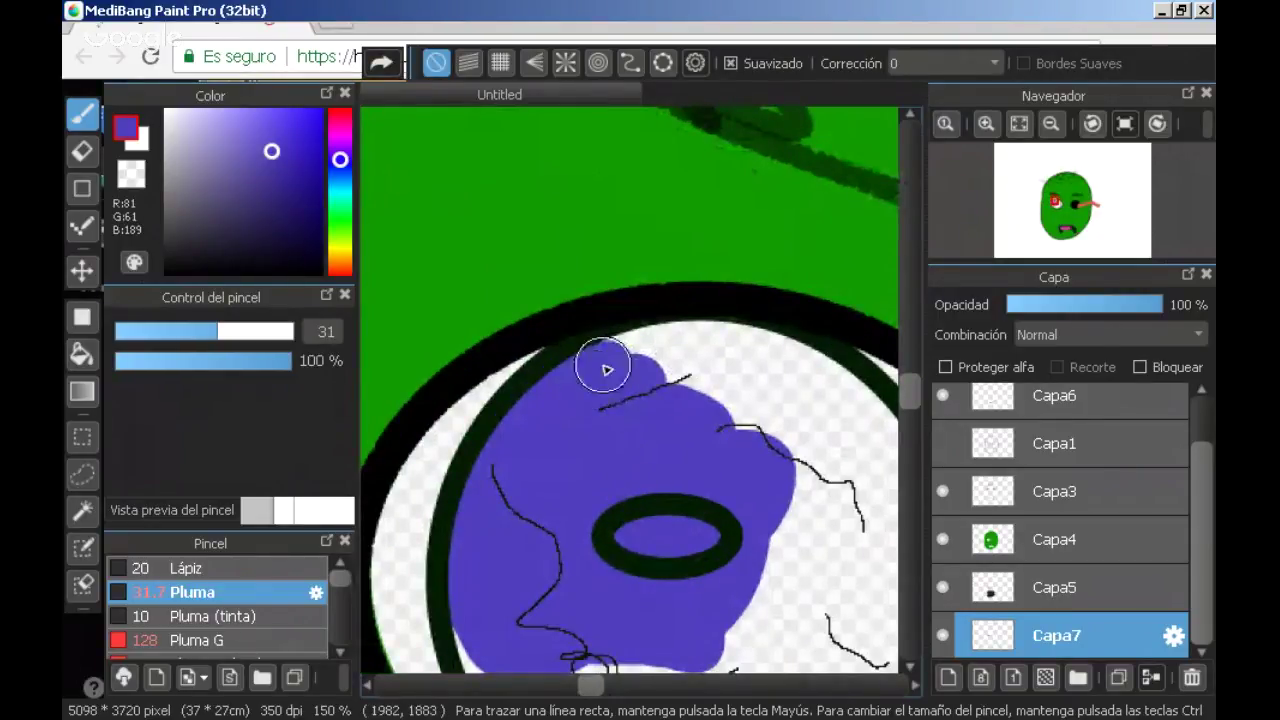
mouse_move(594, 366)
left_mouse_down()
mouse_move(766, 360)
mouse_move(673, 393)
mouse_move(706, 349)
mouse_move(737, 349)
mouse_move(857, 400)
left_mouse_up()
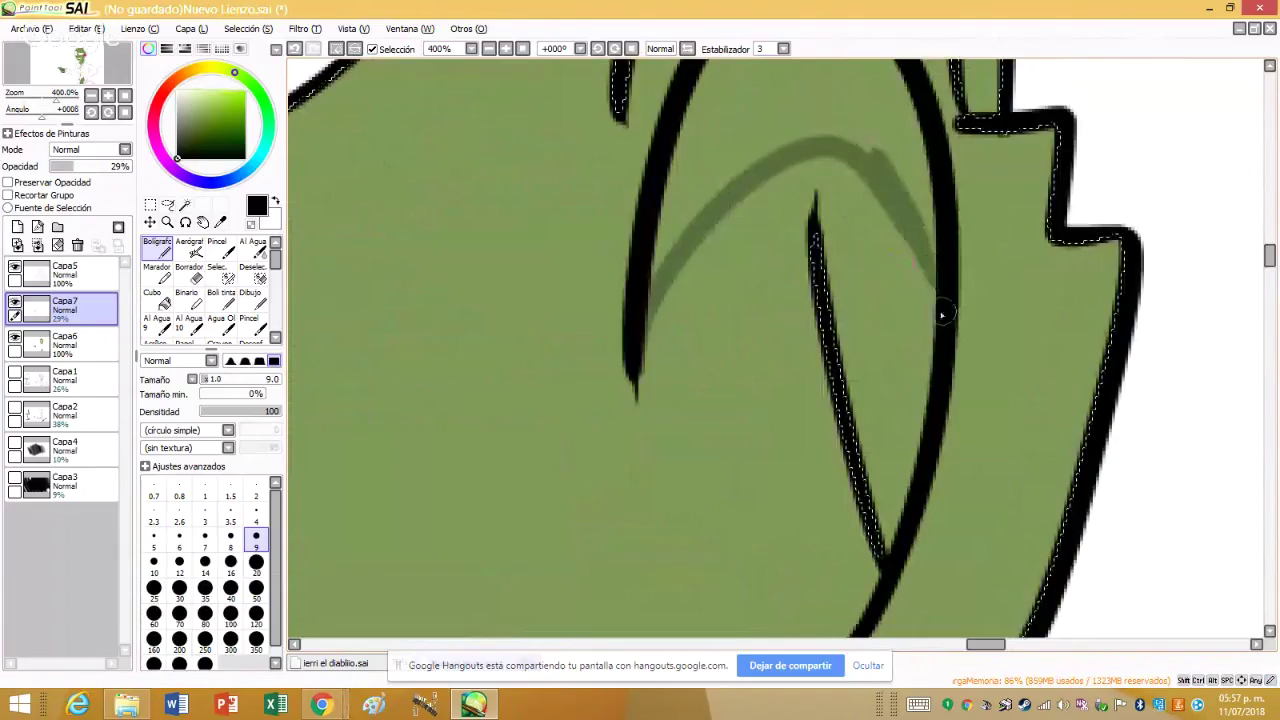
- In PaintTool SAI, shade the inside of the ear's upper fold with the size 9 pen on Capa7
mouse_move(818, 98)
left_mouse_down()
mouse_move(937, 251)
mouse_move(931, 277)
left_mouse_up()
mouse_move(824, 84)
left_mouse_down()
mouse_move(921, 231)
mouse_move(886, 200)
left_mouse_up()
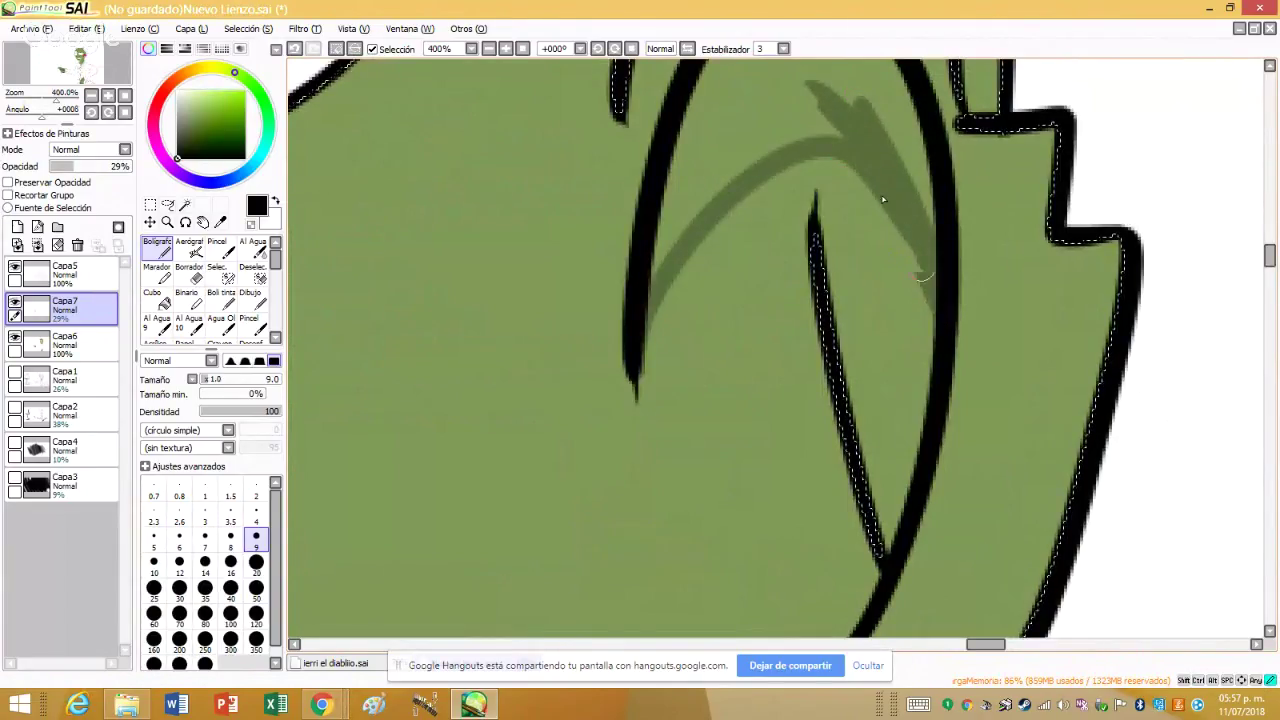
left_click_drag(740, 90, 874, 166)
scroll(903, 182, "up", 3)
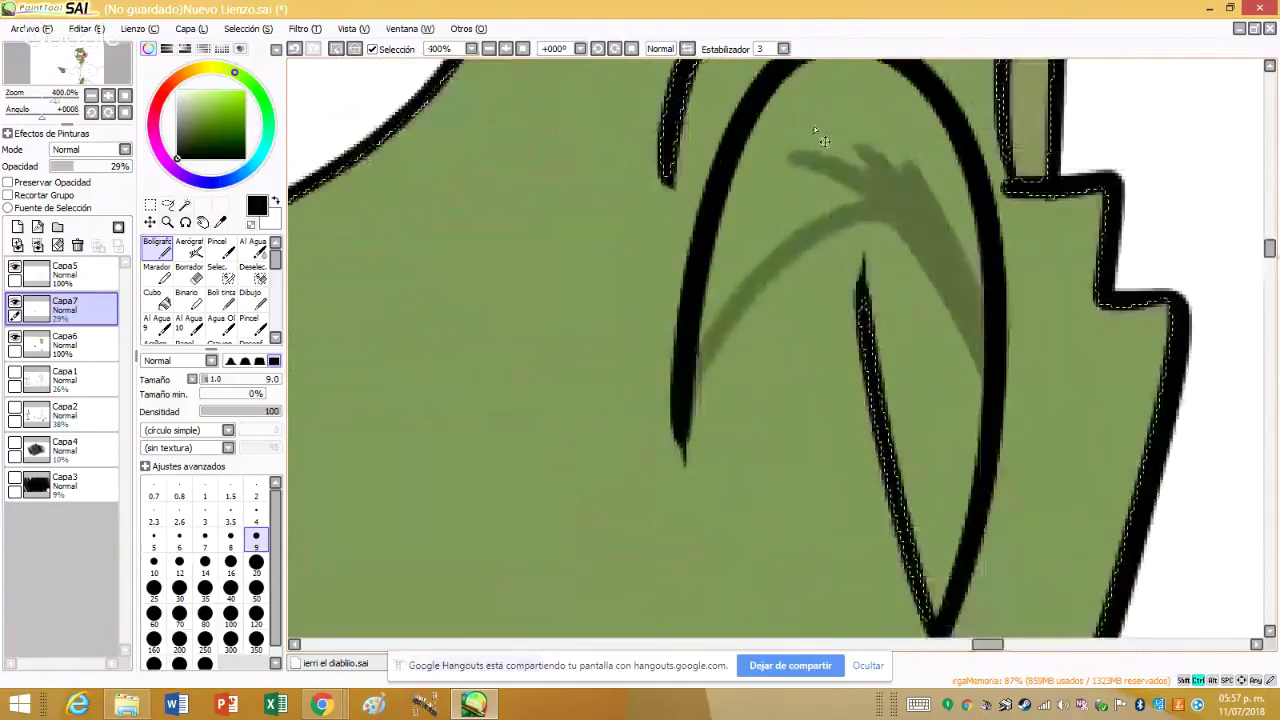
left_click_drag(648, 426, 703, 287)
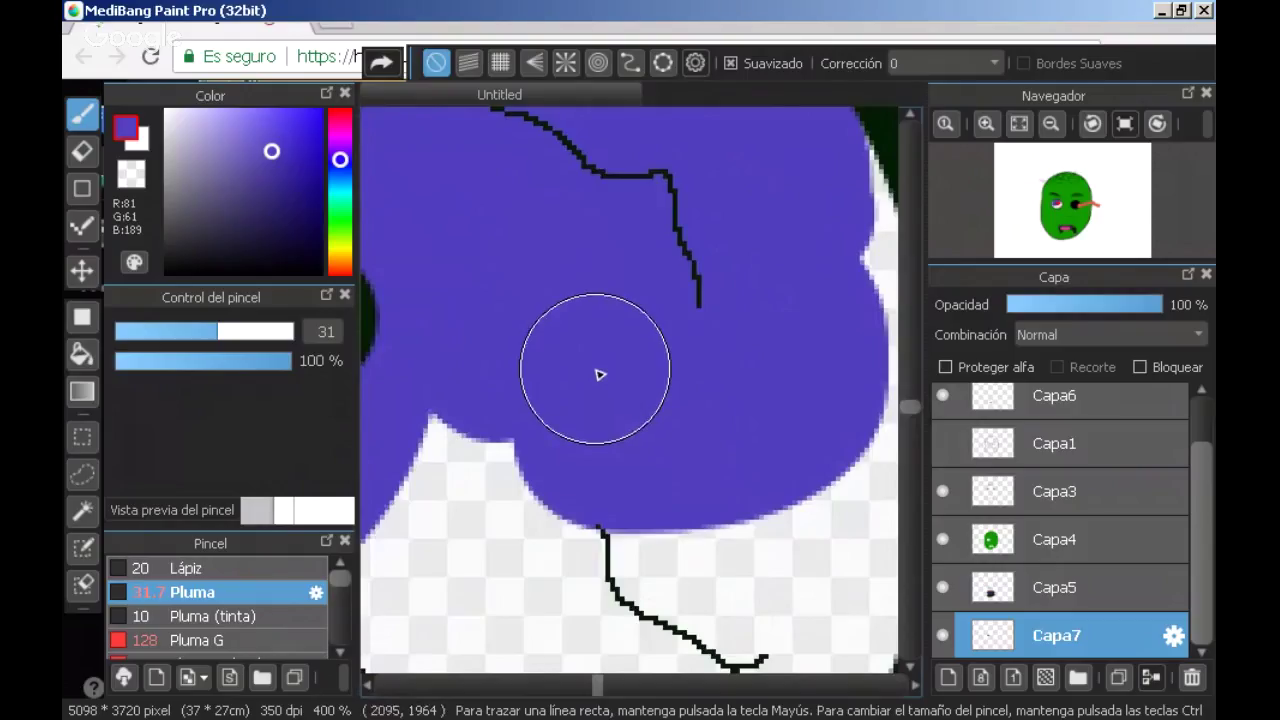
- In MediBang Paint Pro, continue painting the lower part of the iris blue-violet on Capa7
scroll(600, 375, "down", 2)
mouse_move(734, 363)
left_mouse_down()
mouse_move(756, 489)
mouse_move(735, 560)
mouse_move(705, 612)
left_mouse_up()
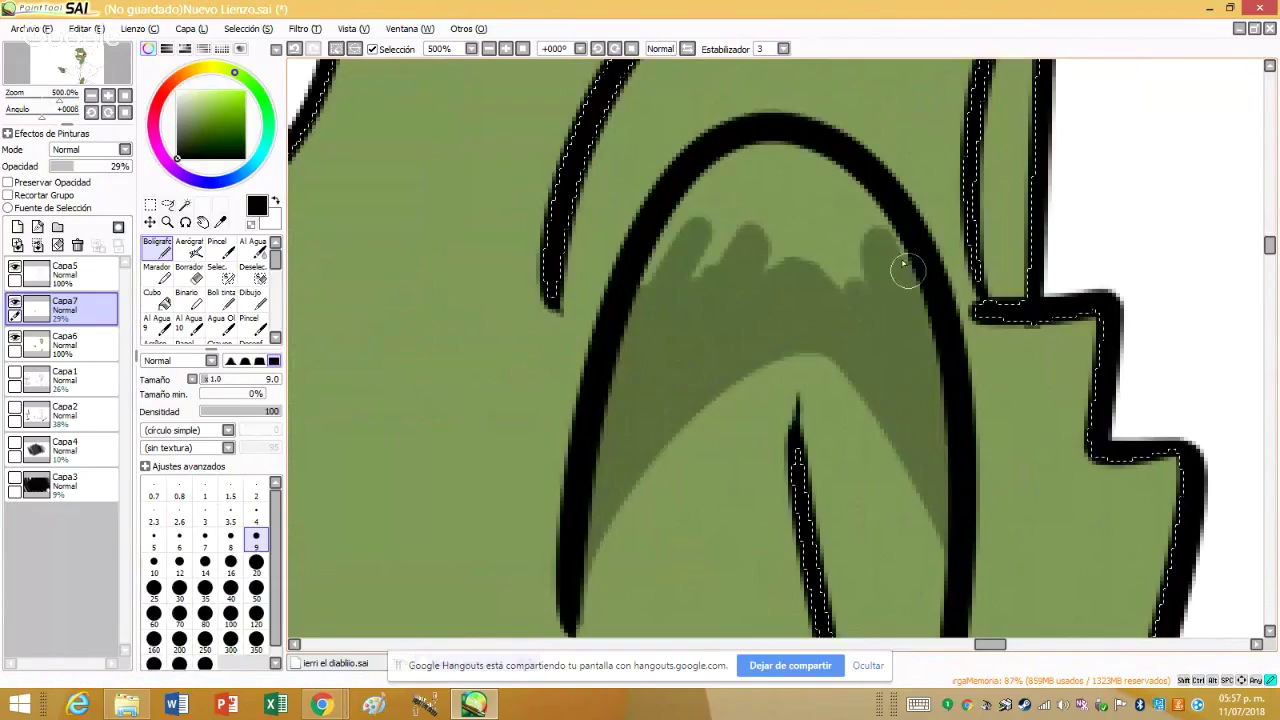
- In PaintTool SAI, finish filling the shadow inside the ear's upper fold and shade along its inner line
mouse_move(908, 268)
left_mouse_down()
mouse_move(806, 172)
mouse_move(673, 224)
mouse_move(808, 295)
mouse_move(778, 172)
left_mouse_up()
scroll(802, 177, "down", 1)
scroll(796, 211, "down", 3)
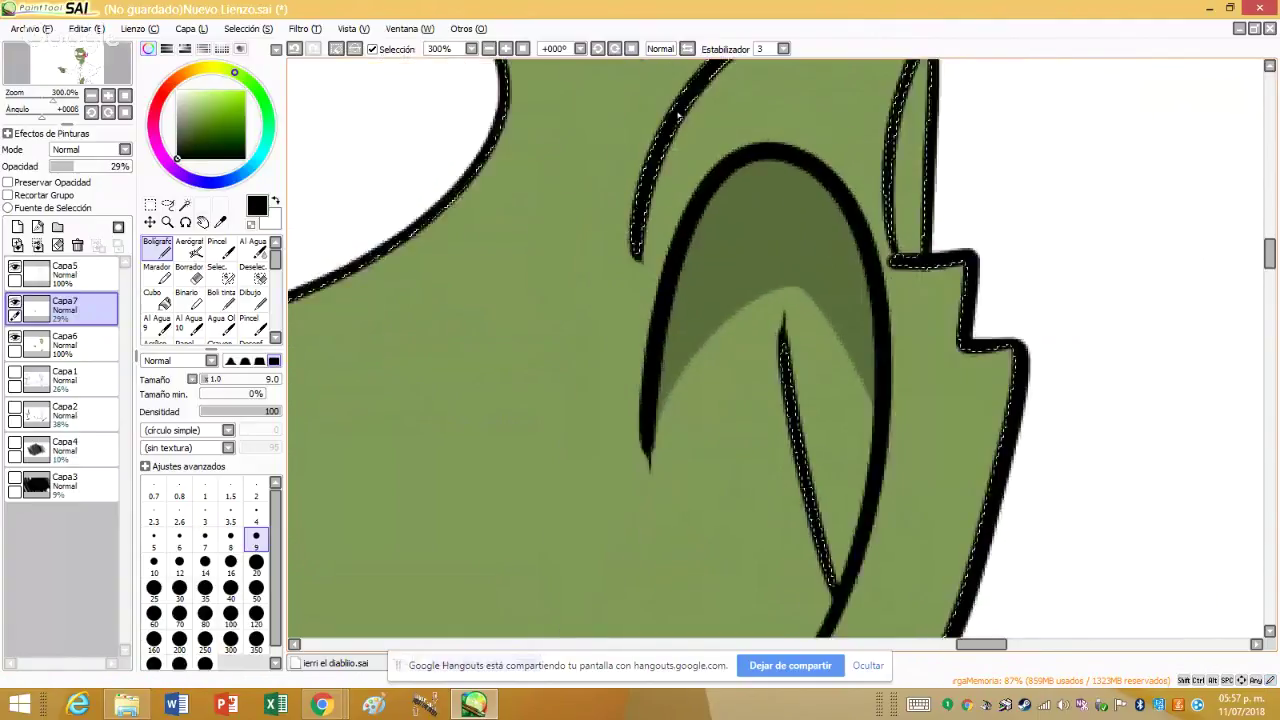
left_click_drag(745, 100, 795, 443)
left_click_drag(765, 370, 731, 171)
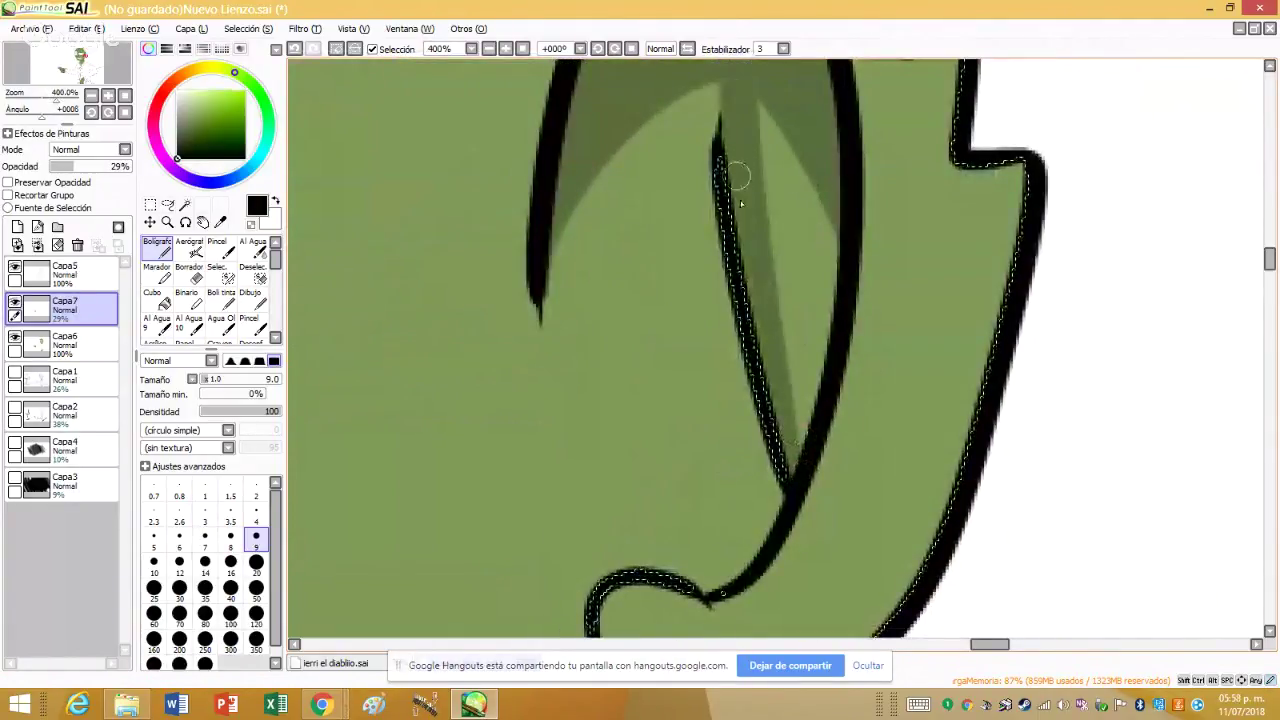
scroll(733, 92, "down", 2)
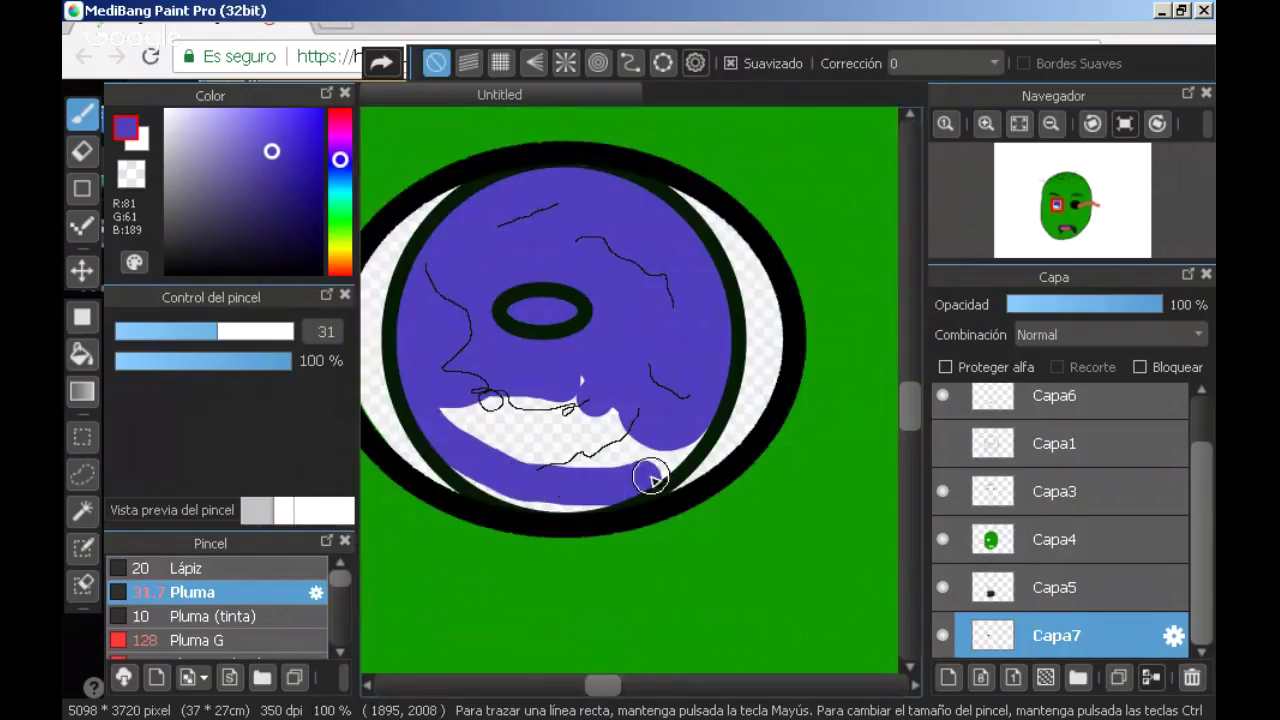
- In MediBang Paint Pro, fill the remaining lower iris with blue-violet and choose a near-black colour to fill the pupil
mouse_move(643, 477)
left_mouse_down()
mouse_move(694, 434)
mouse_move(640, 455)
mouse_move(543, 371)
mouse_move(606, 423)
mouse_move(543, 400)
mouse_move(627, 450)
mouse_move(586, 486)
mouse_move(531, 500)
mouse_move(480, 474)
mouse_move(567, 462)
left_mouse_up()
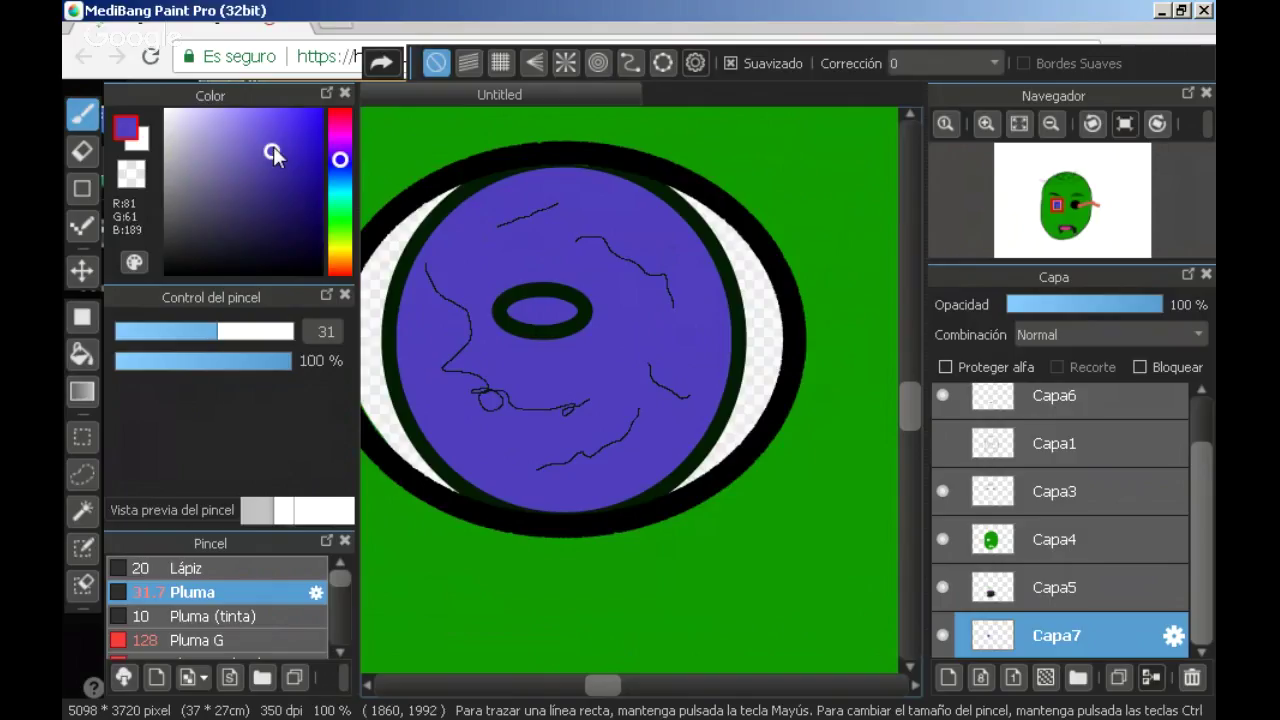
left_click_drag(272, 149, 236, 270)
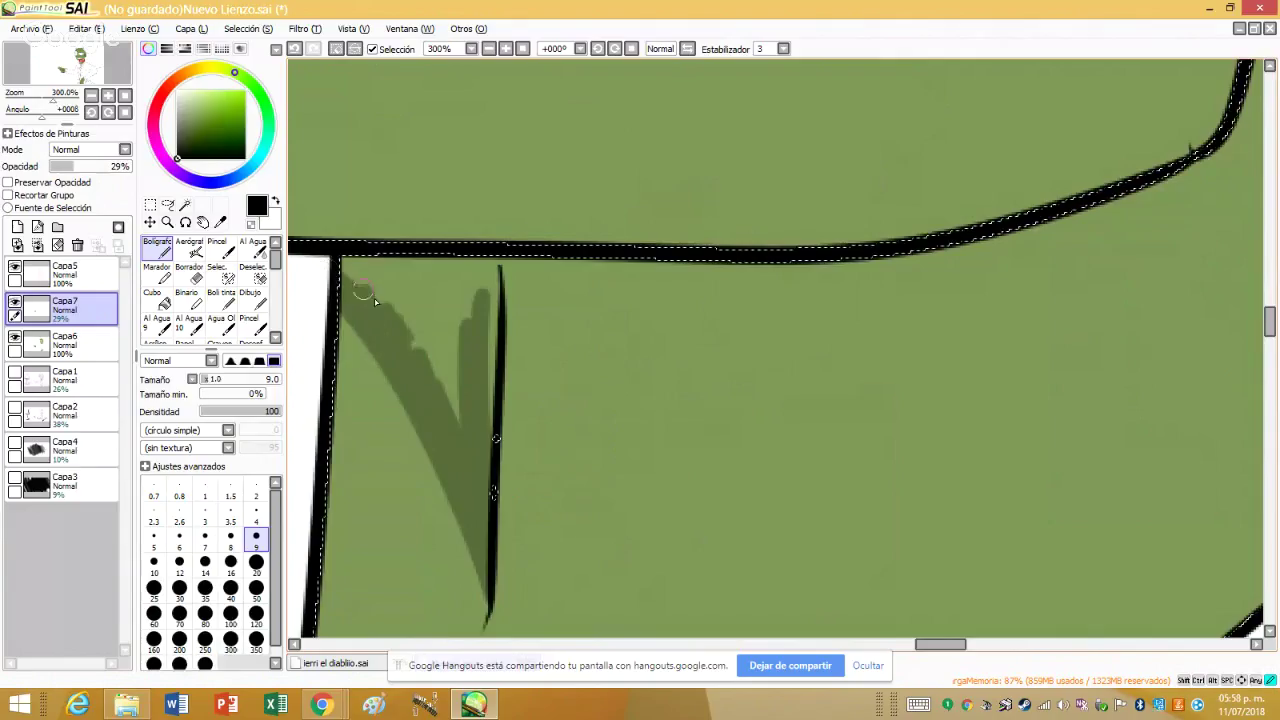
- In PaintTool SAI, fill the triangular shadow under the jaw between the neck's outline and its vertical line
left_click_drag(375, 302, 441, 314)
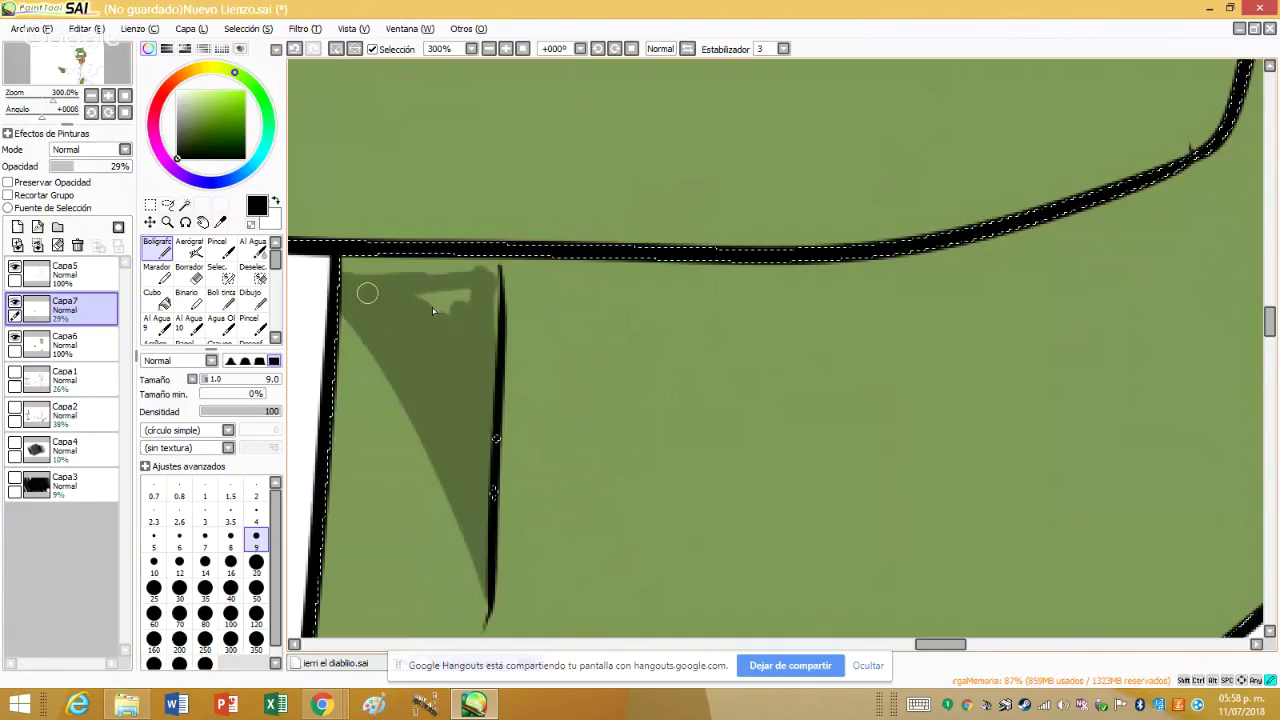
mouse_move(340, 262)
left_mouse_down()
mouse_move(515, 310)
mouse_move(460, 266)
mouse_move(500, 285)
left_mouse_up()
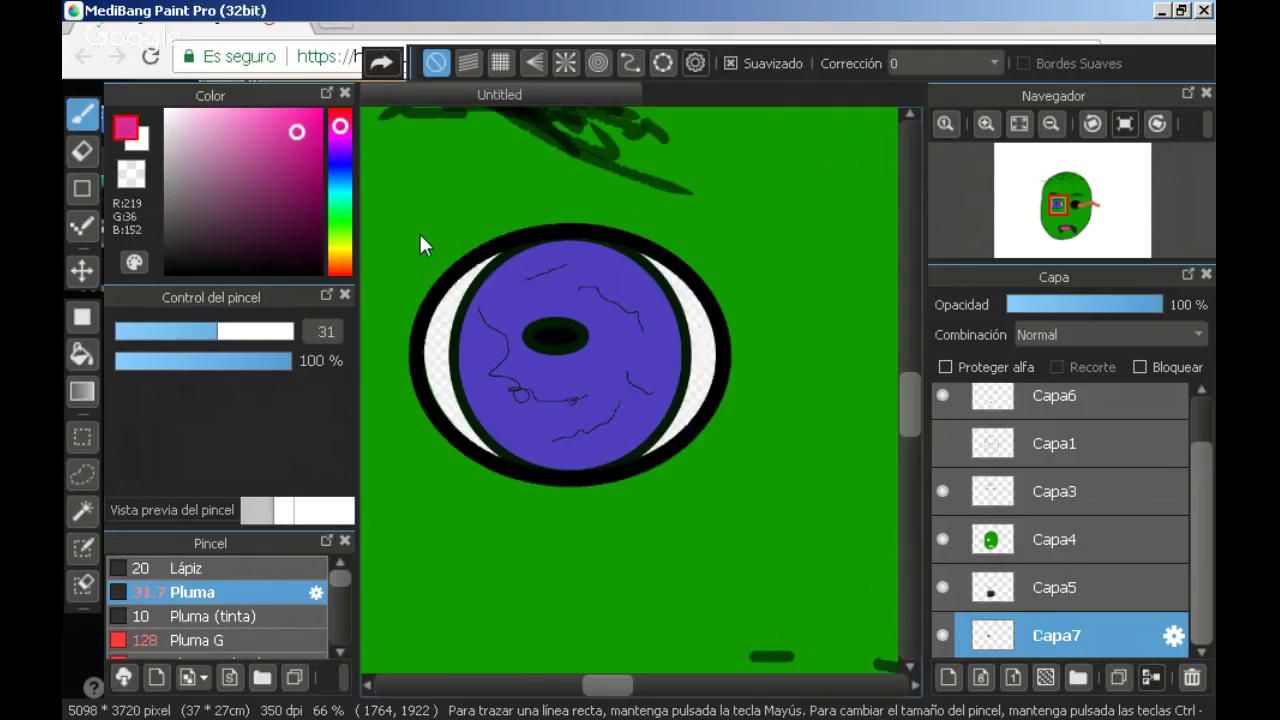
- In MediBang Paint Pro, paint the left part of the eye white magenta (219, 36, 152) on Capa7
scroll(471, 329, "up", 4)
left_click_drag(506, 151, 417, 268)
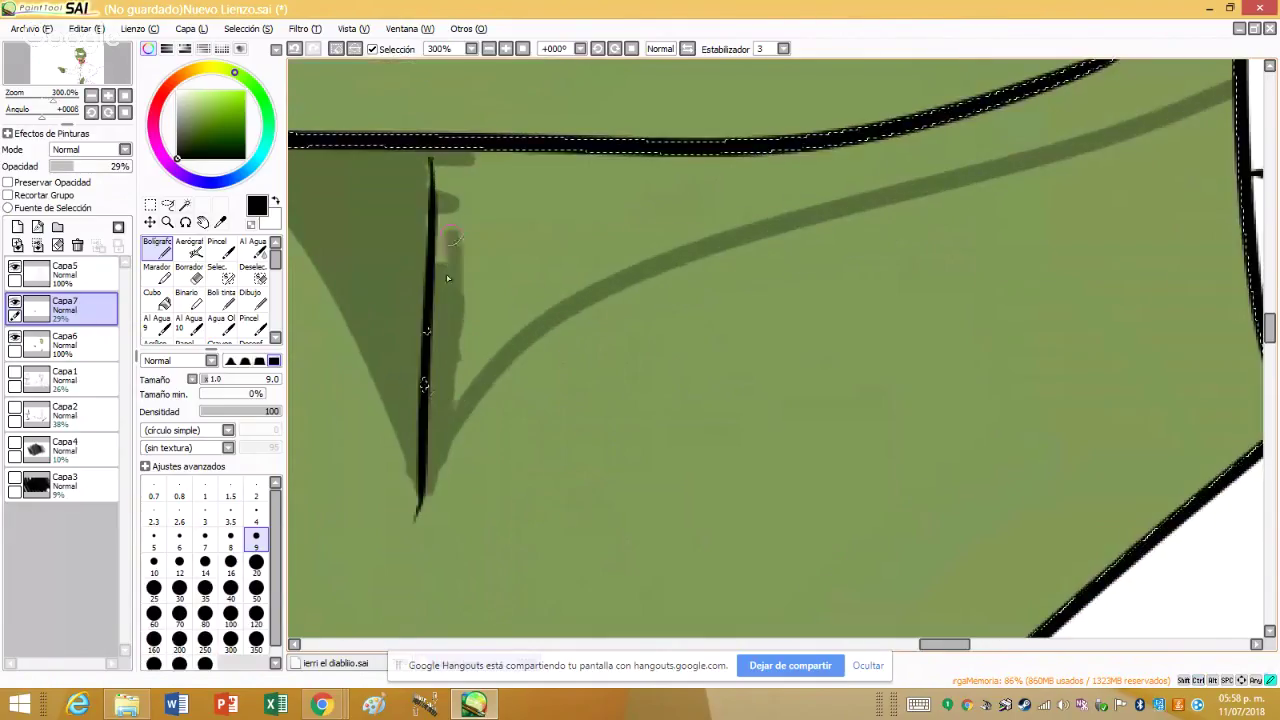
- In PaintTool SAI, extend the shadow under the jaw to the other side of the neck's vertical line
mouse_move(462, 400)
left_mouse_down()
mouse_move(513, 230)
mouse_move(522, 257)
mouse_move(432, 197)
mouse_move(526, 160)
mouse_move(500, 178)
left_mouse_up()
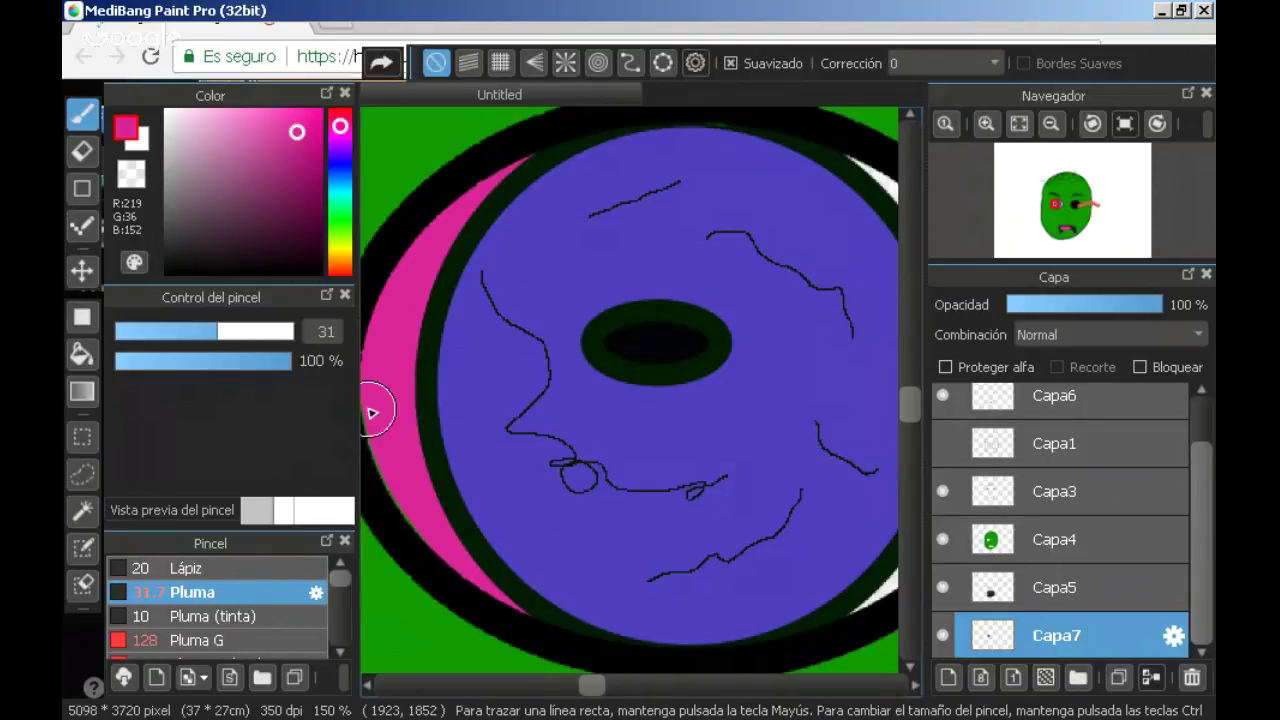
- In MediBang Paint Pro, paint the right part of the eye white magenta on Capa7
left_click_drag(590, 685, 610, 685)
mouse_move(531, 615)
left_mouse_down()
mouse_move(561, 590)
mouse_move(640, 490)
mouse_move(654, 376)
mouse_move(605, 246)
mouse_move(517, 157)
left_mouse_up()
mouse_move(625, 330)
left_mouse_down()
mouse_move(622, 425)
mouse_move(594, 509)
mouse_move(629, 317)
left_mouse_up()
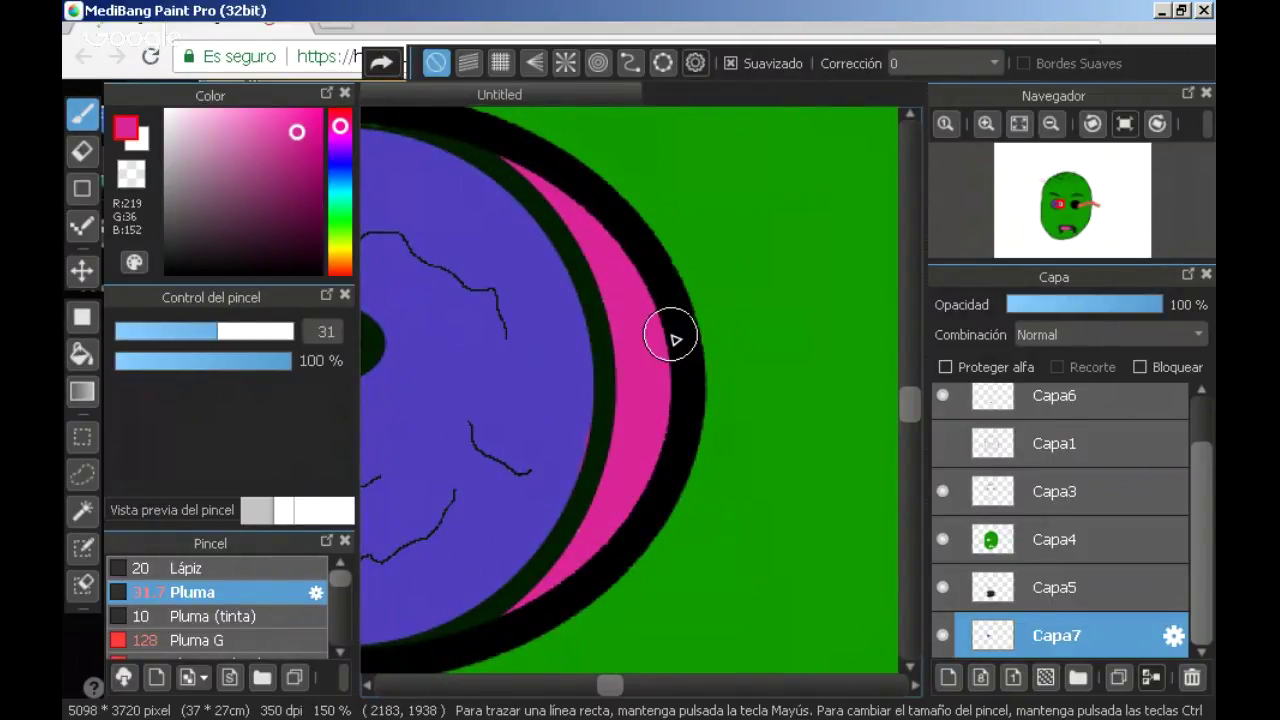
scroll(670, 340, "down", 5)
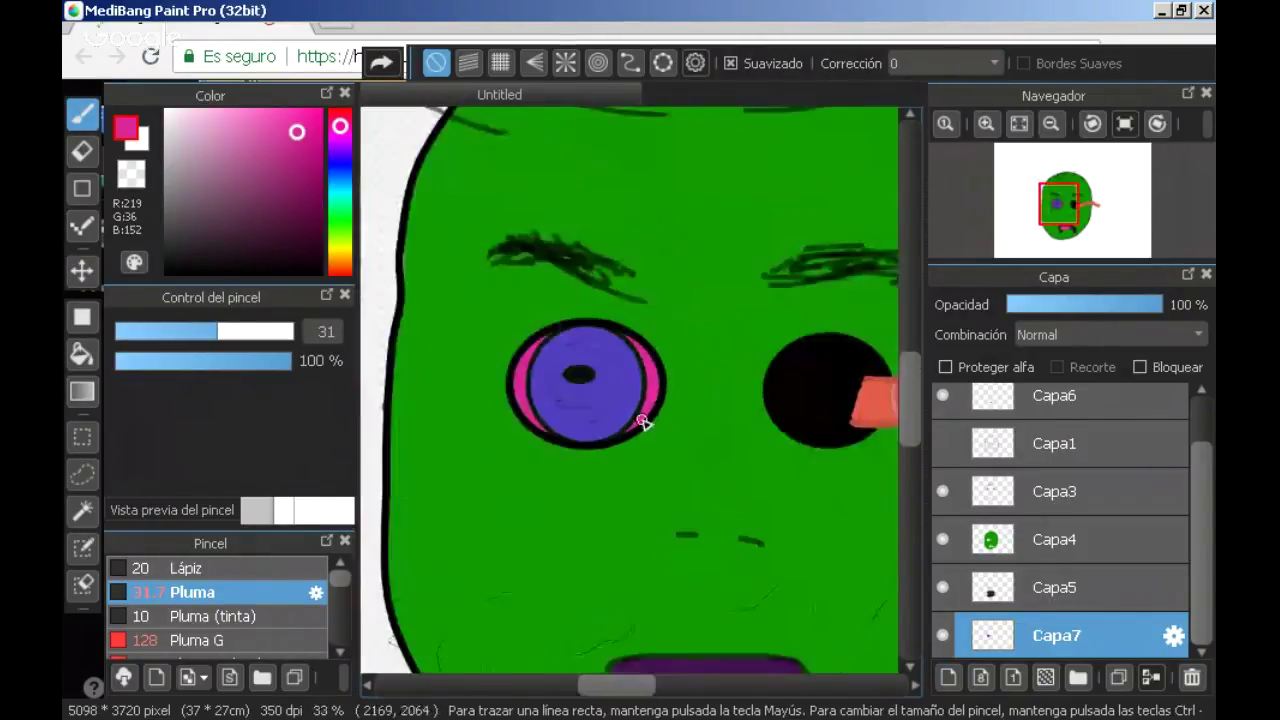
- Set the colour to dark red (175, 35, 35) and choose the dot tool at 1 pixel for the eye
left_click(331, 111)
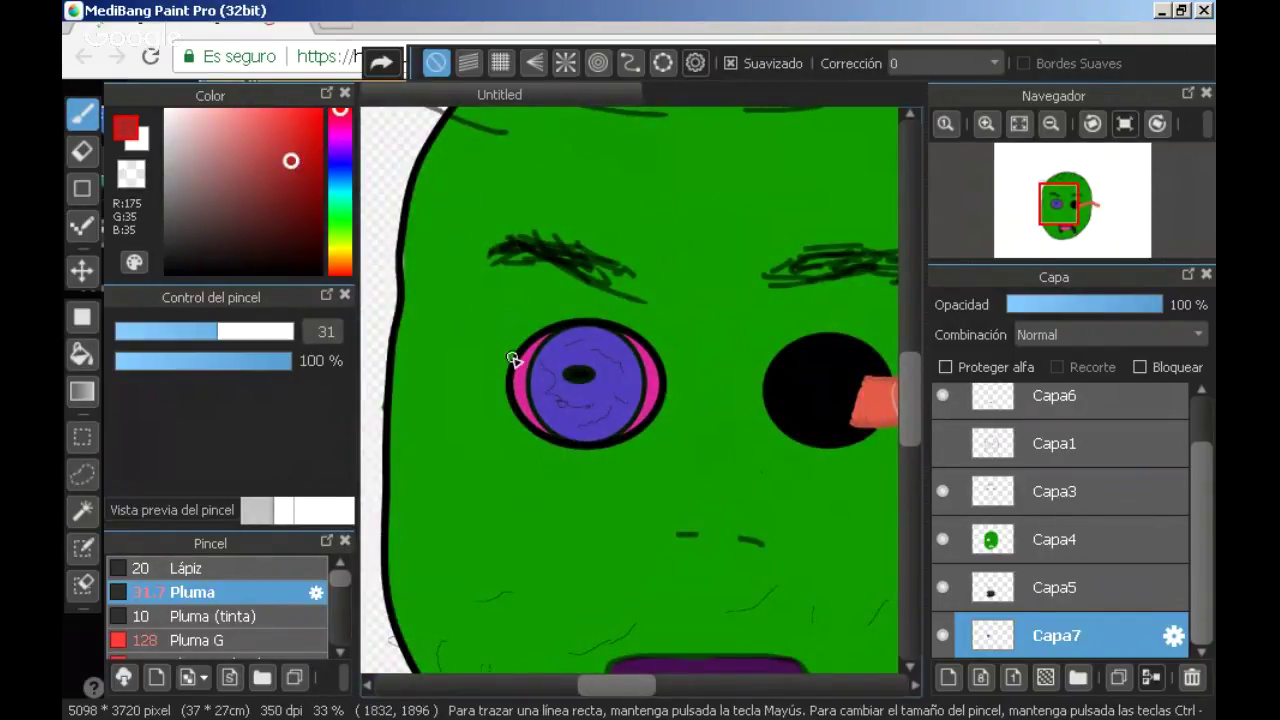
scroll(512, 358, "up", 2)
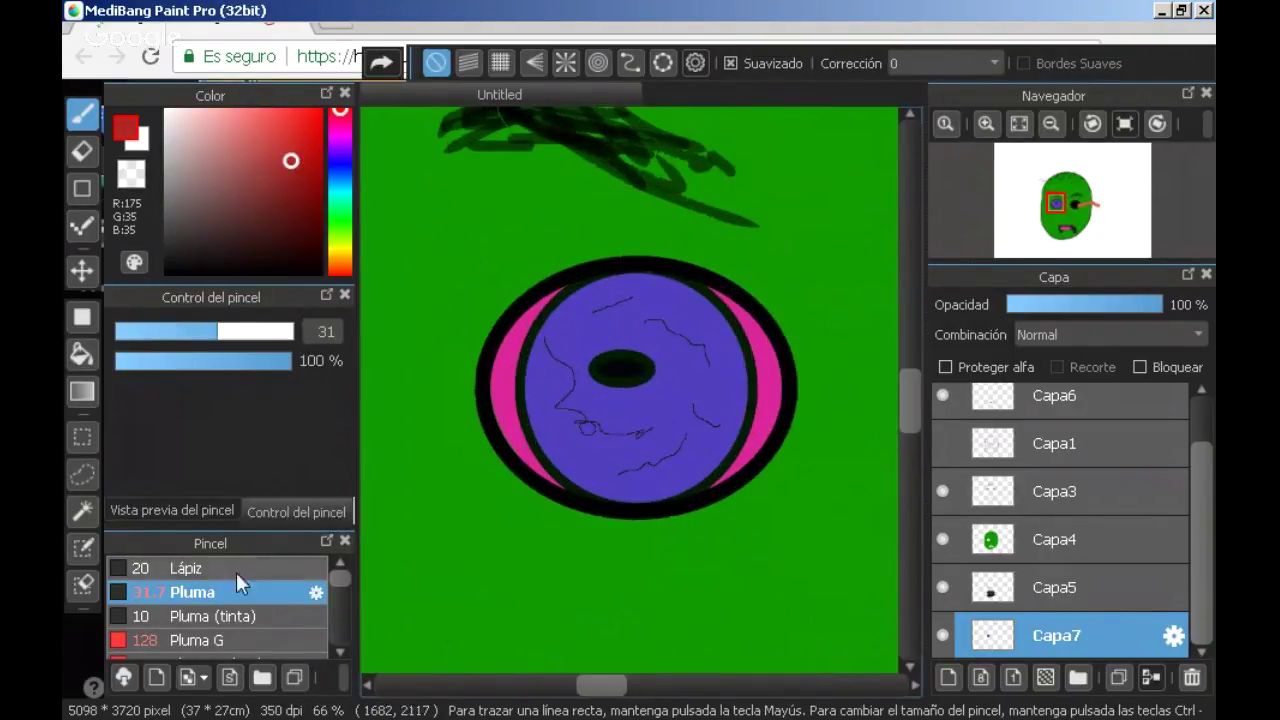
left_click(82, 225)
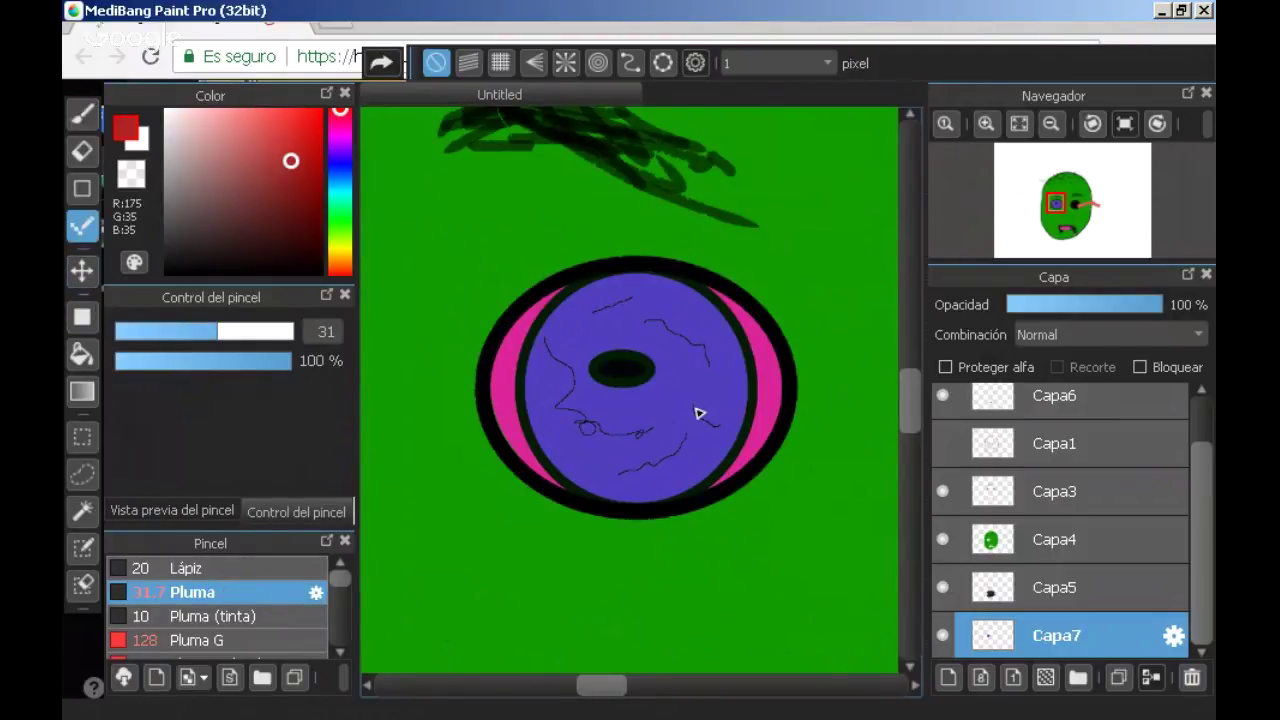
scroll(610, 381, "up", 1)
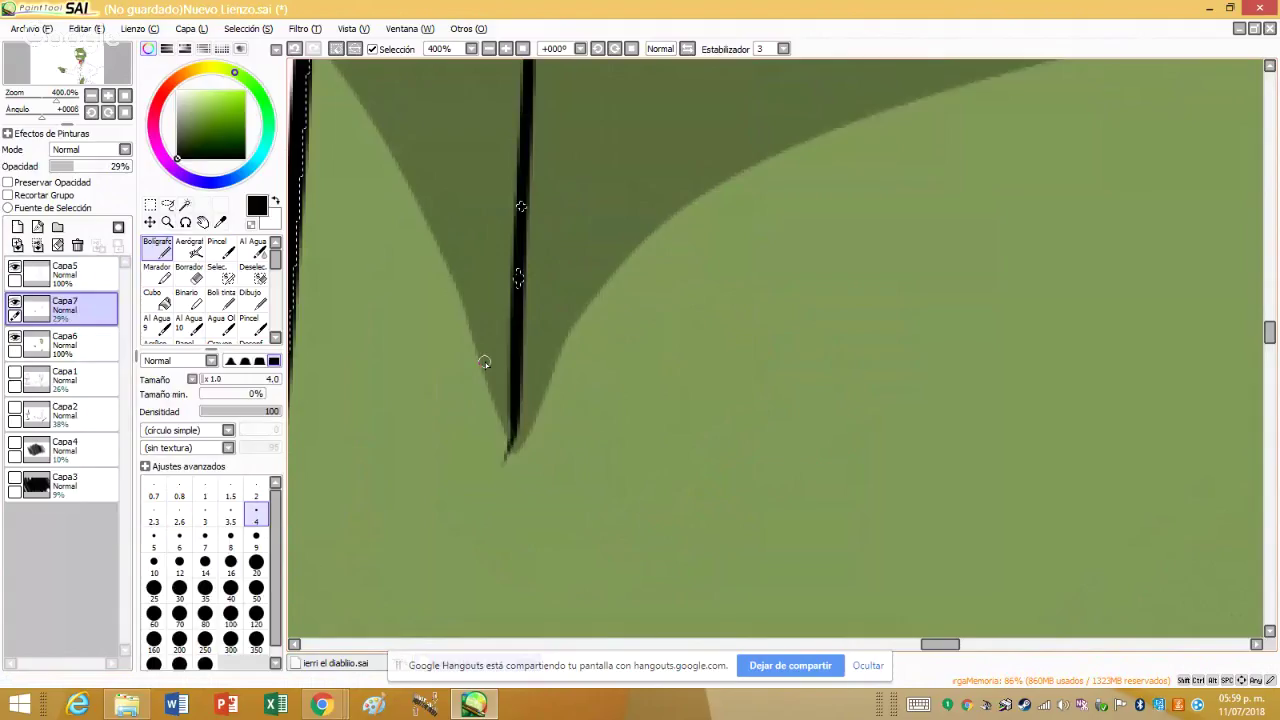
- In MediBang Paint Pro, add the layer Capa8 and place it below Capa7
key("ctrl+minus")
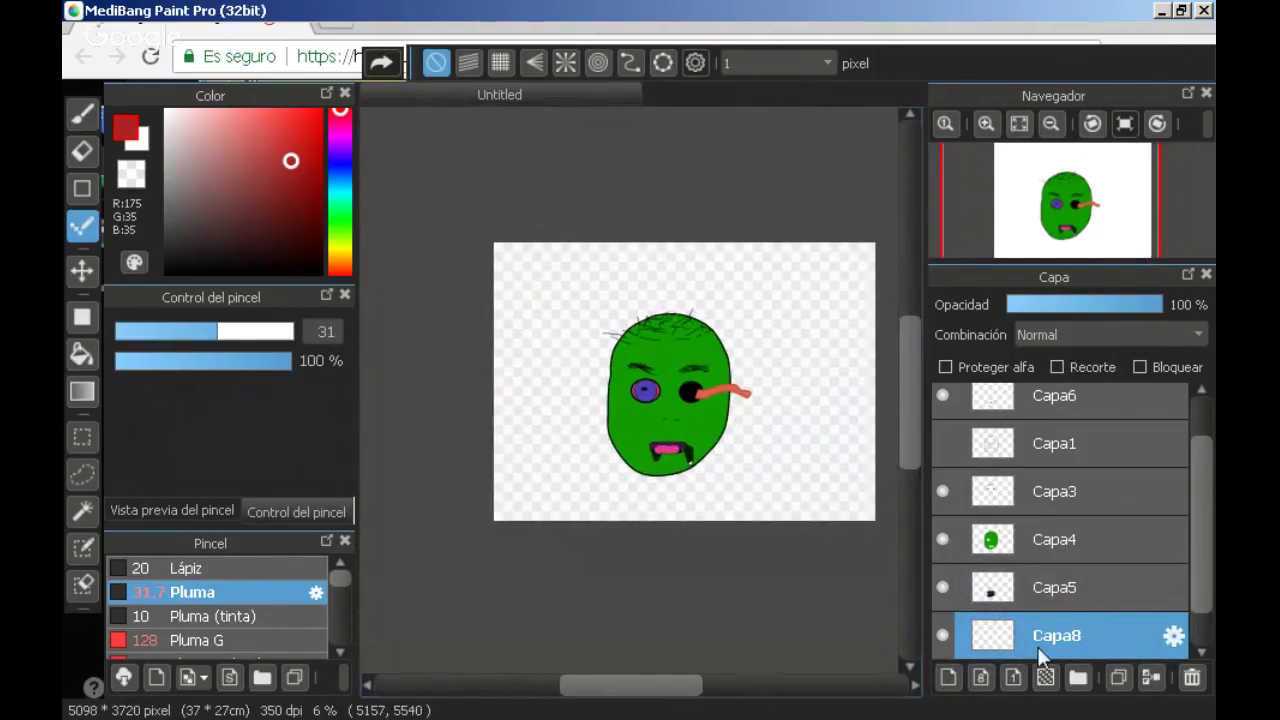
scroll(1043, 600, "down", 1)
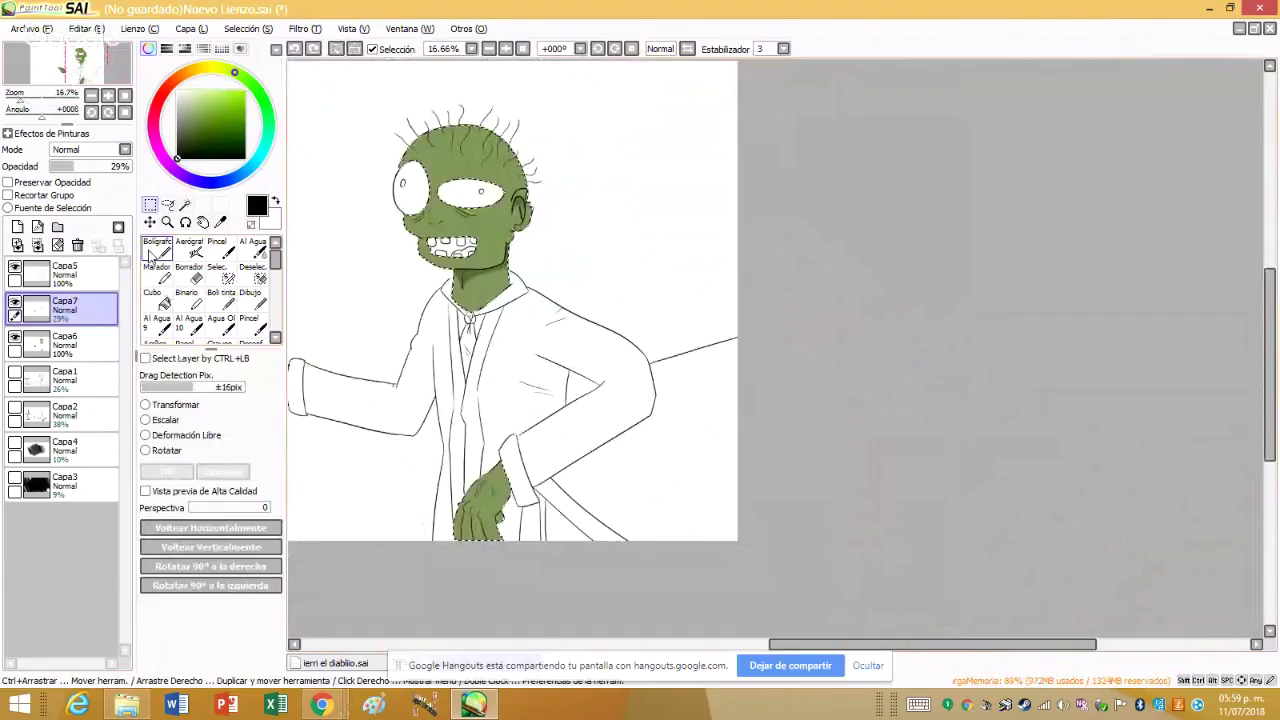
- In PaintTool SAI, take up the pen again at size 9 for the lower hand
left_click(257, 588)
scroll(480, 500, "up", 5)
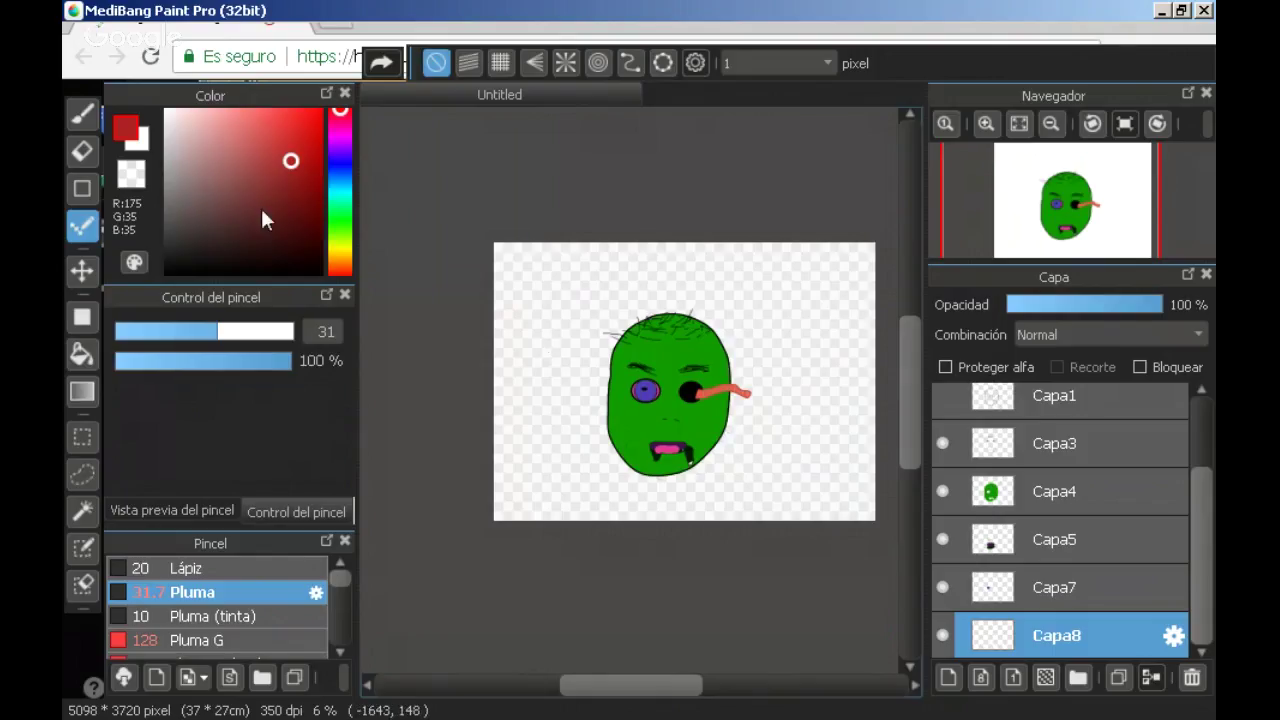
- In MediBang Paint Pro, choose near-black (8, 0, 0) and fill the background around the head on Capa8
left_click(298, 143)
left_click_drag(298, 142, 317, 267)
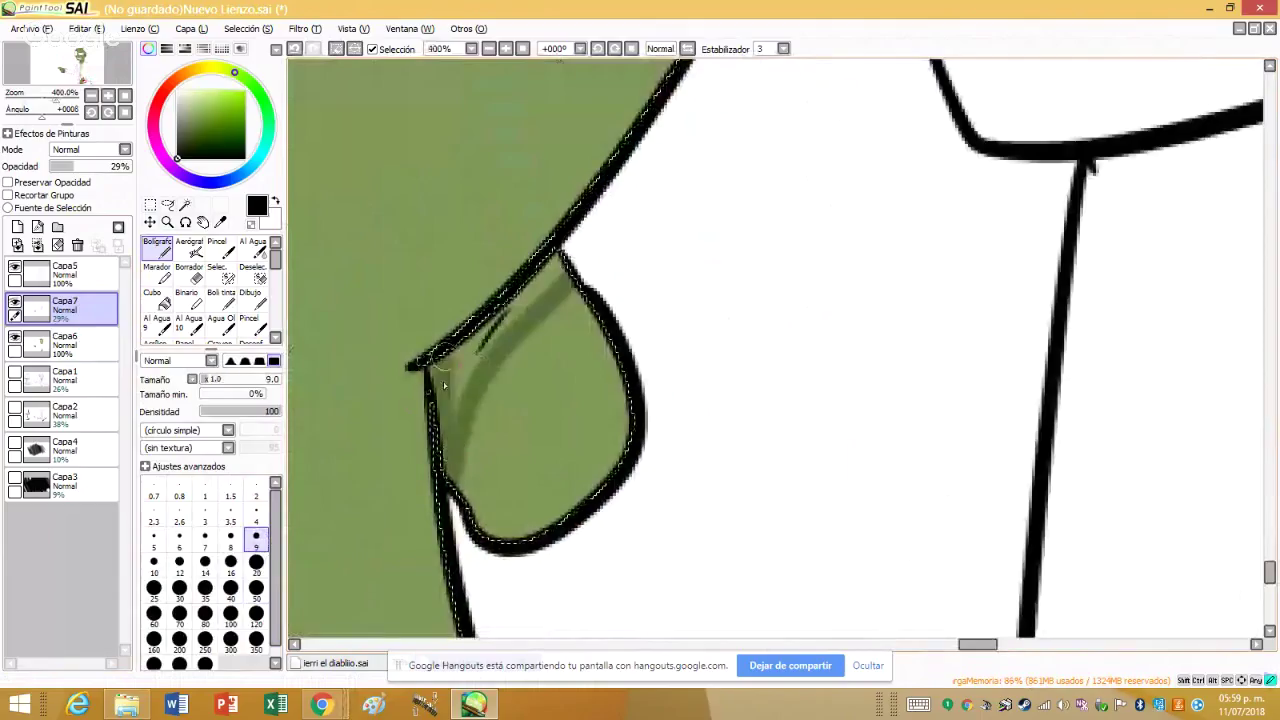
- In PaintTool SAI, shade the upper inner edge of the small rounded shape beside the lower hand
mouse_move(440, 400)
left_mouse_down()
mouse_move(473, 346)
mouse_move(455, 505)
mouse_move(513, 271)
mouse_move(474, 393)
mouse_move(525, 296)
mouse_move(556, 283)
left_mouse_up()
scroll(556, 283, "down", 1)
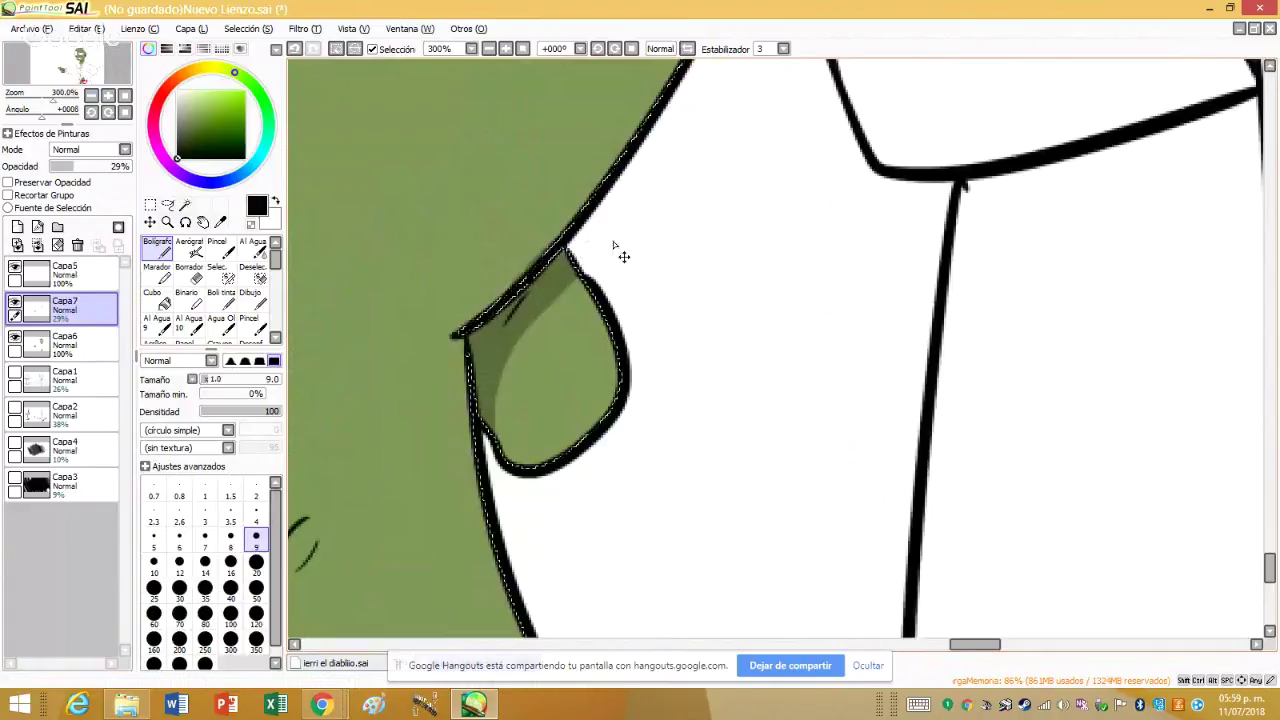
left_click_drag(434, 150, 420, 350)
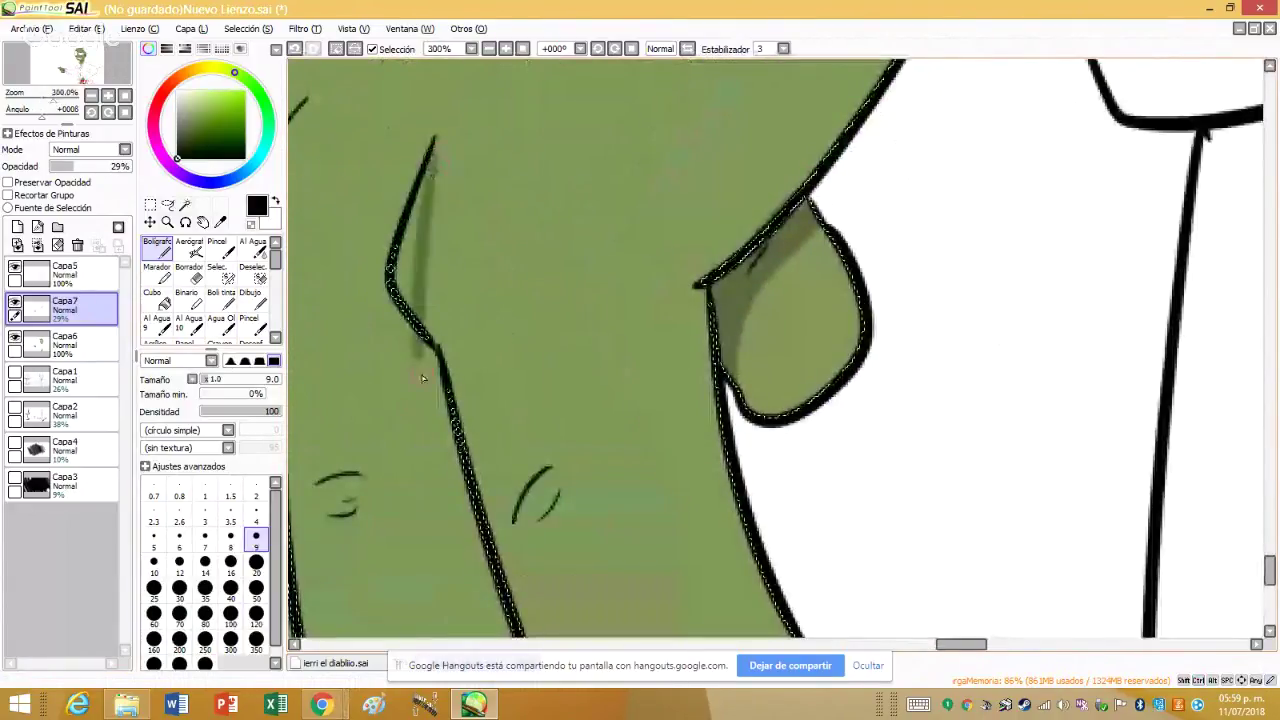
left_click(276, 49)
left_click(316, 64)
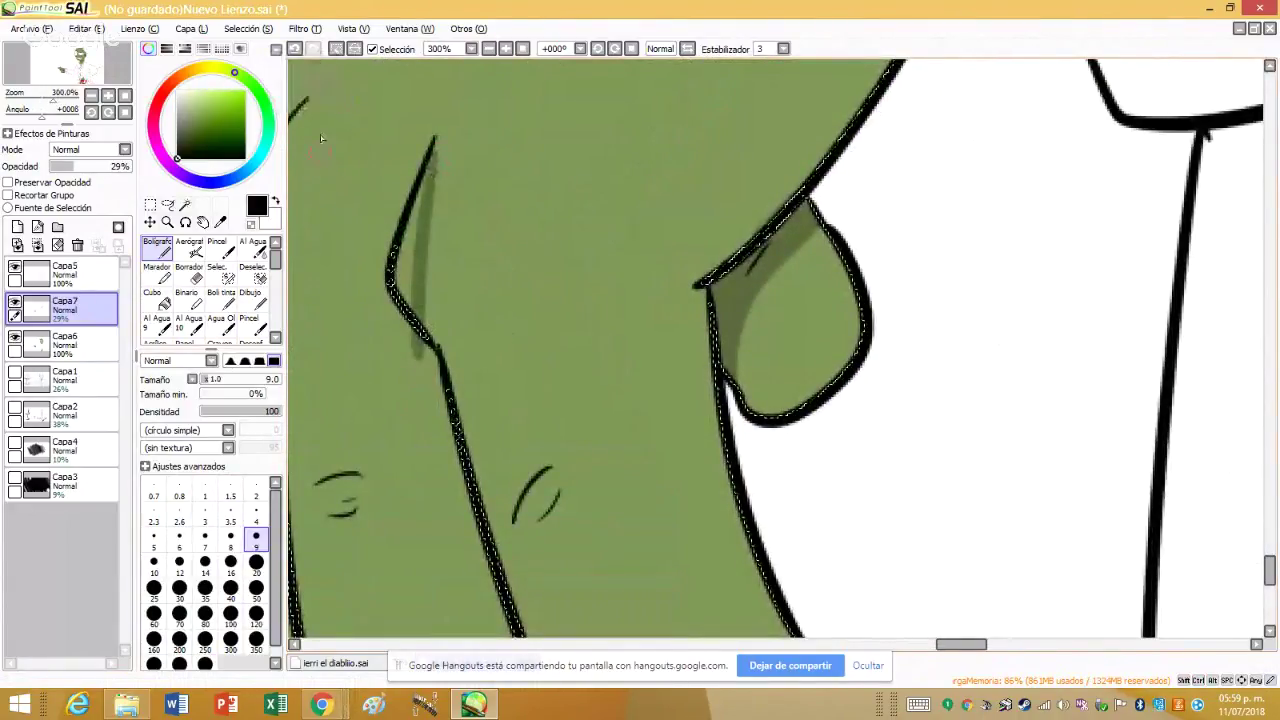
key("ctrl+z")
- Shade a narrow band along the outer edge of the lower hand's finger, below the small rounded shape
scroll(445, 206, "up", 2)
scroll(445, 206, "down", 2)
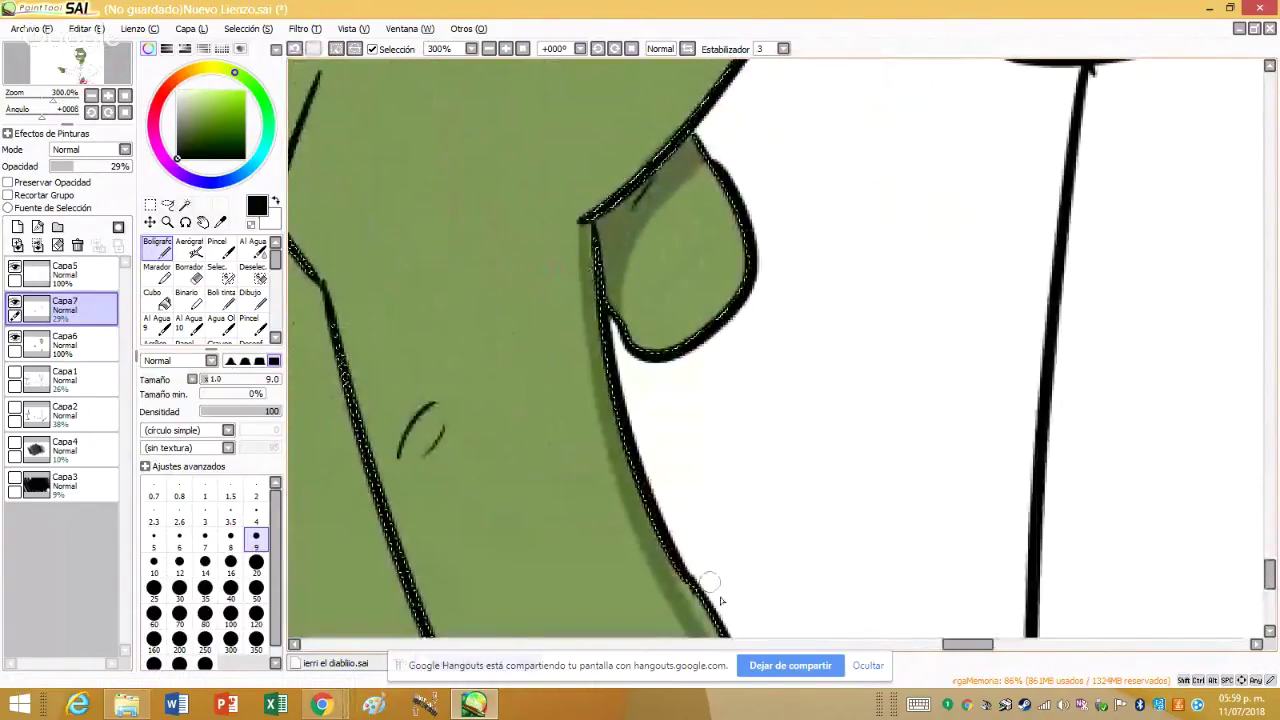
scroll(710, 590, "down", 1)
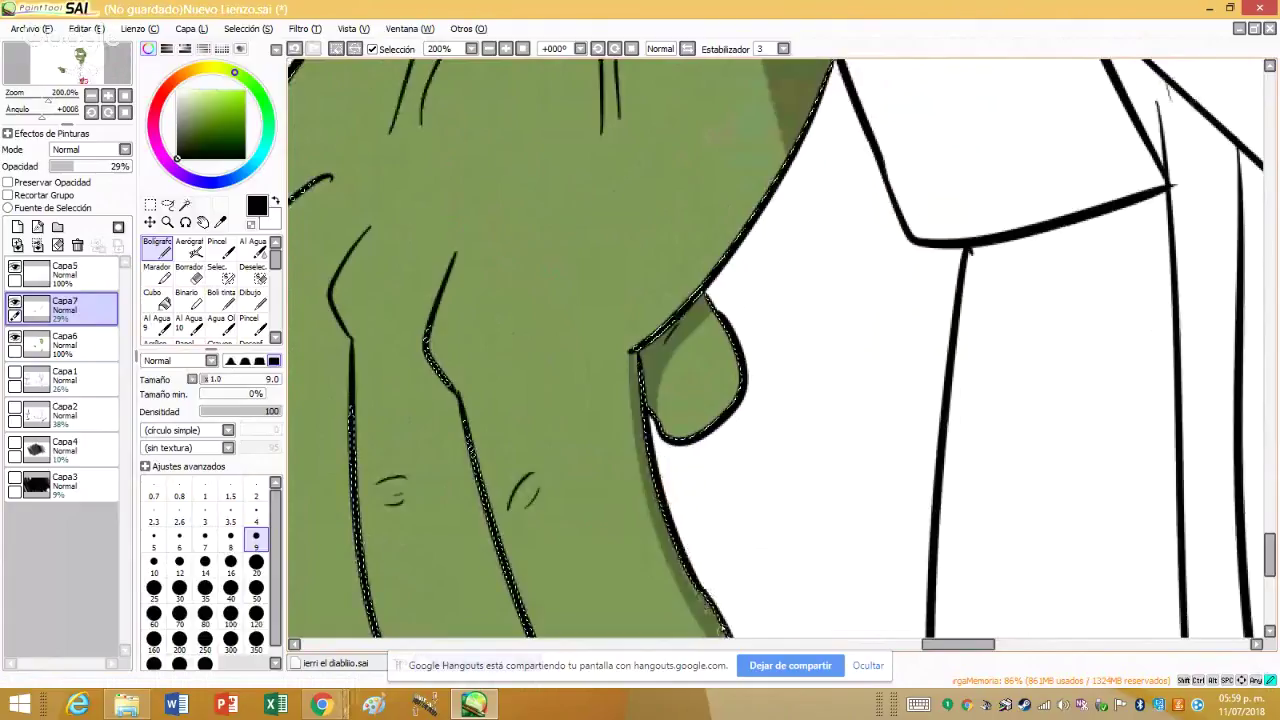
scroll(537, 486, "down", 2)
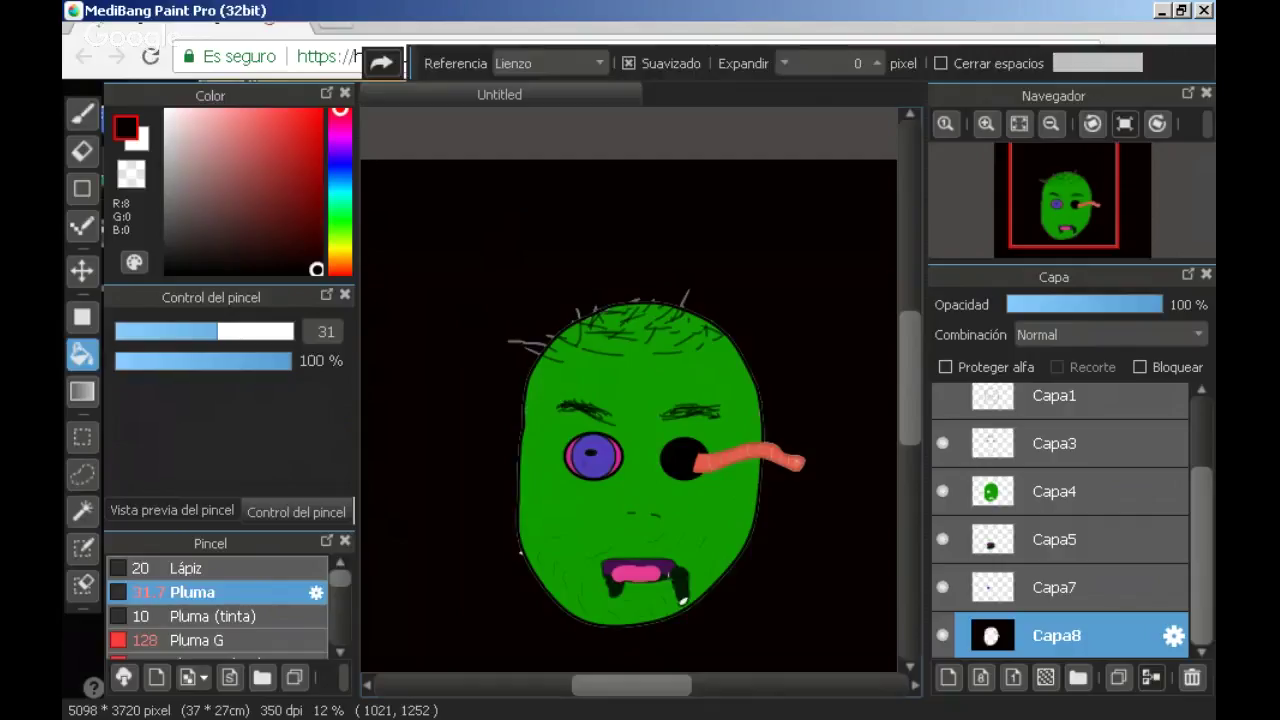
- In MediBang Paint Pro, return to the brush and inspect the whole head against the black background
key("b")
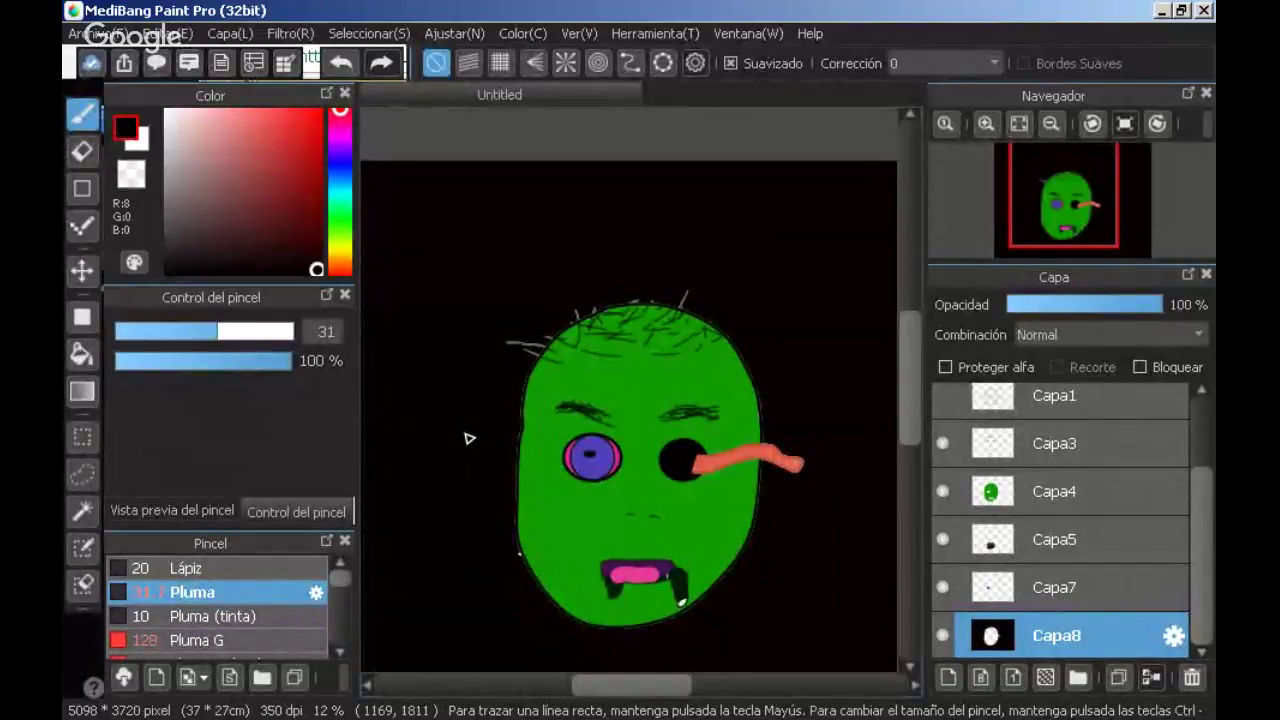
scroll(571, 447, "up", 3)
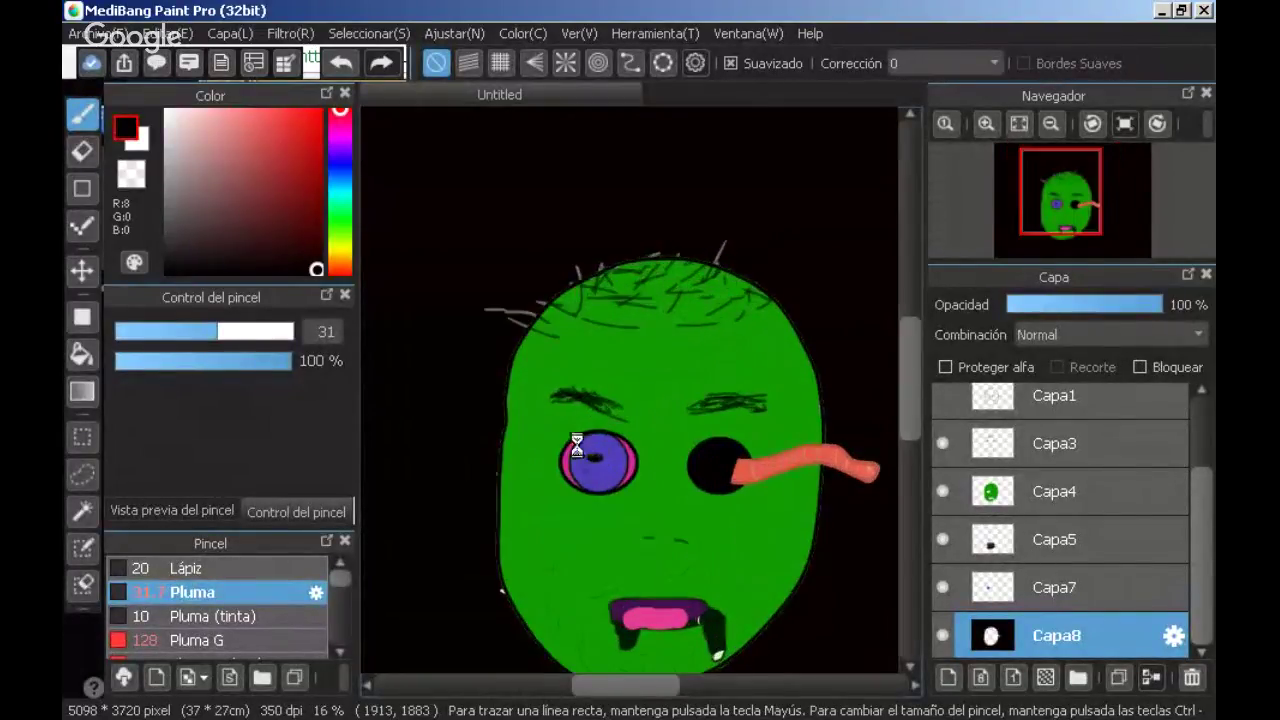
scroll(571, 443, "down", 3)
left_click_drag(914, 361, 905, 397)
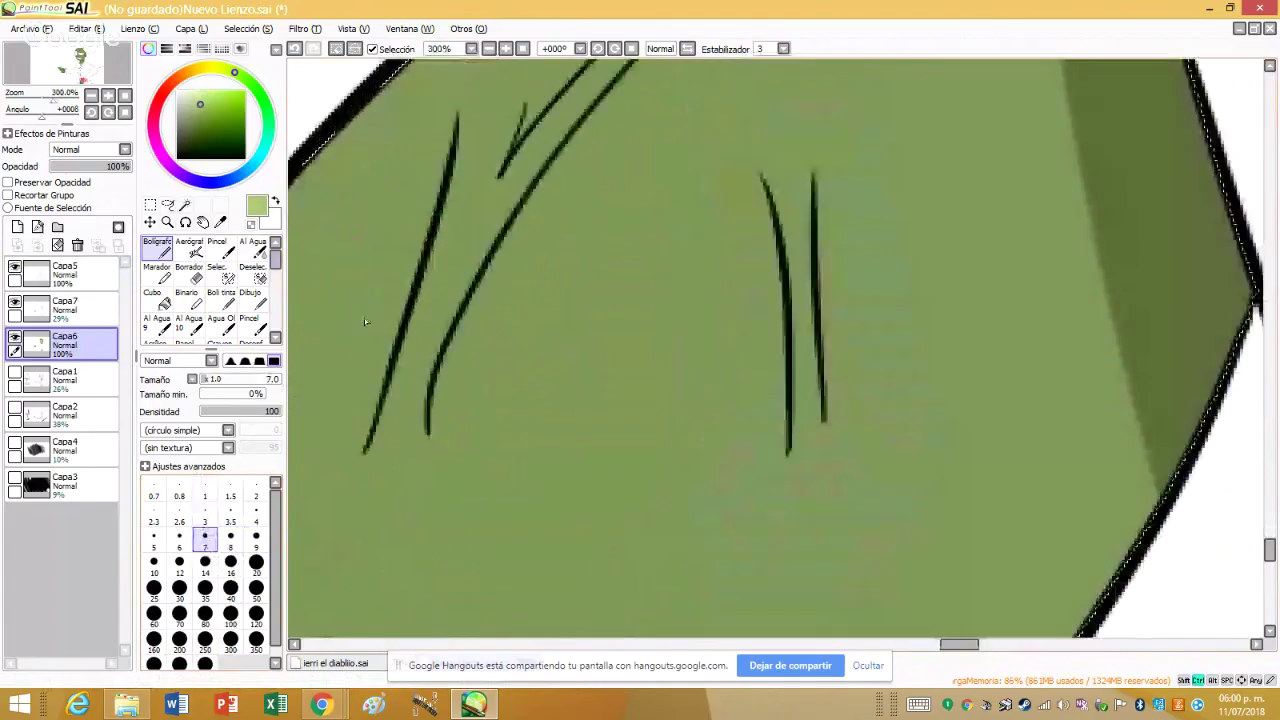
left_click_drag(380, 425, 470, 182)
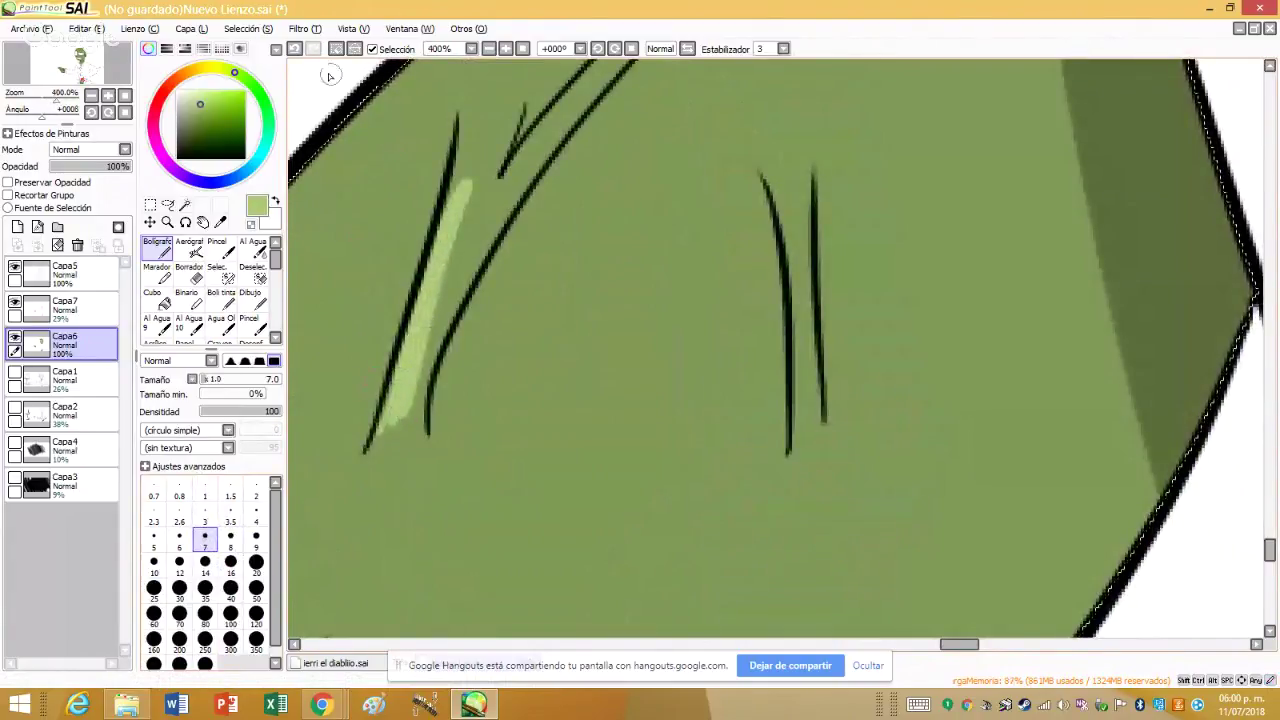
key("ctrl+z")
key("ctrl+z")
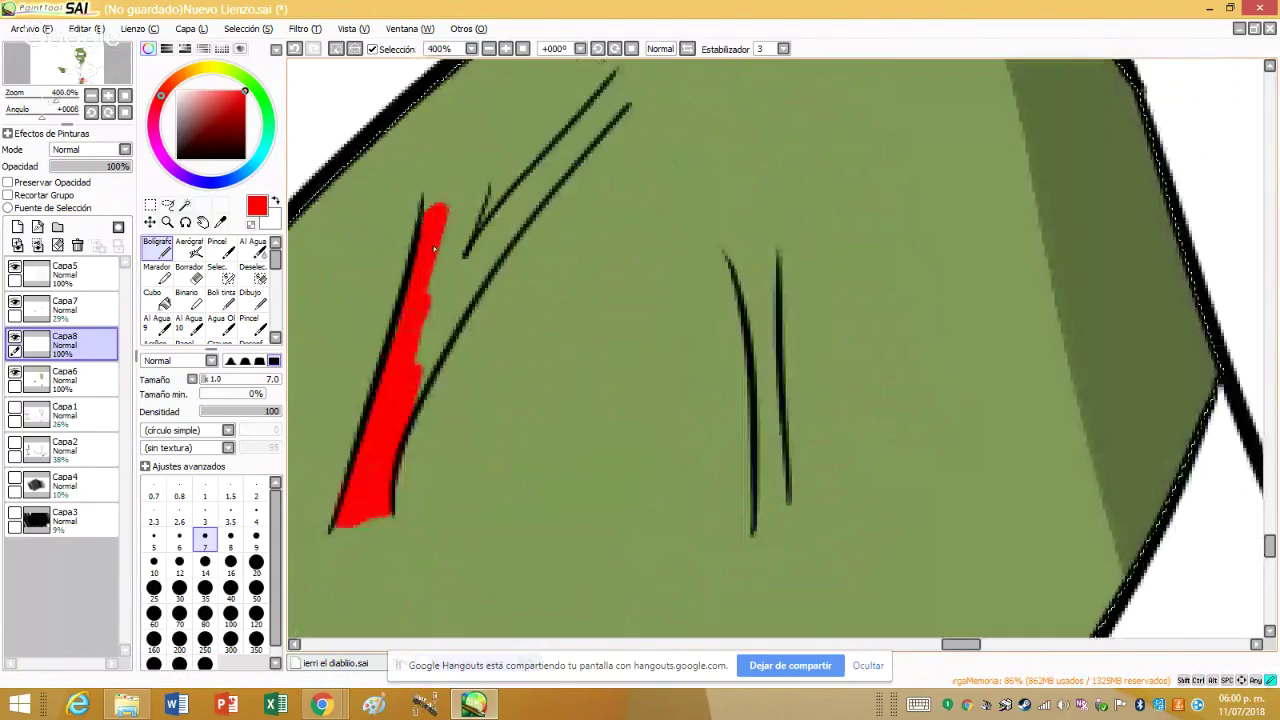
- Fill the forked wound on the back of the lower hand with red on Capa8, using the pen at size 7
left_click_drag(450, 205, 419, 381)
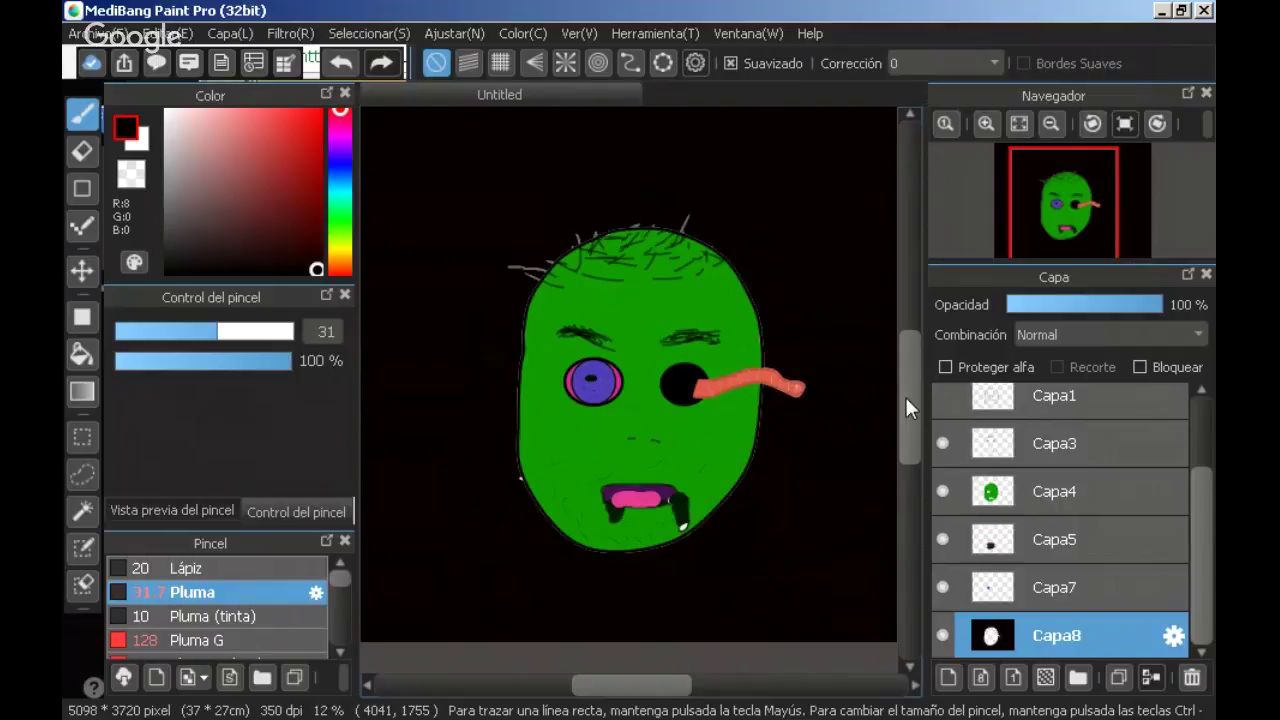
mouse_move(500, 240)
left_mouse_down()
mouse_move(615, 105)
mouse_move(488, 255)
mouse_move(460, 245)
left_mouse_up()
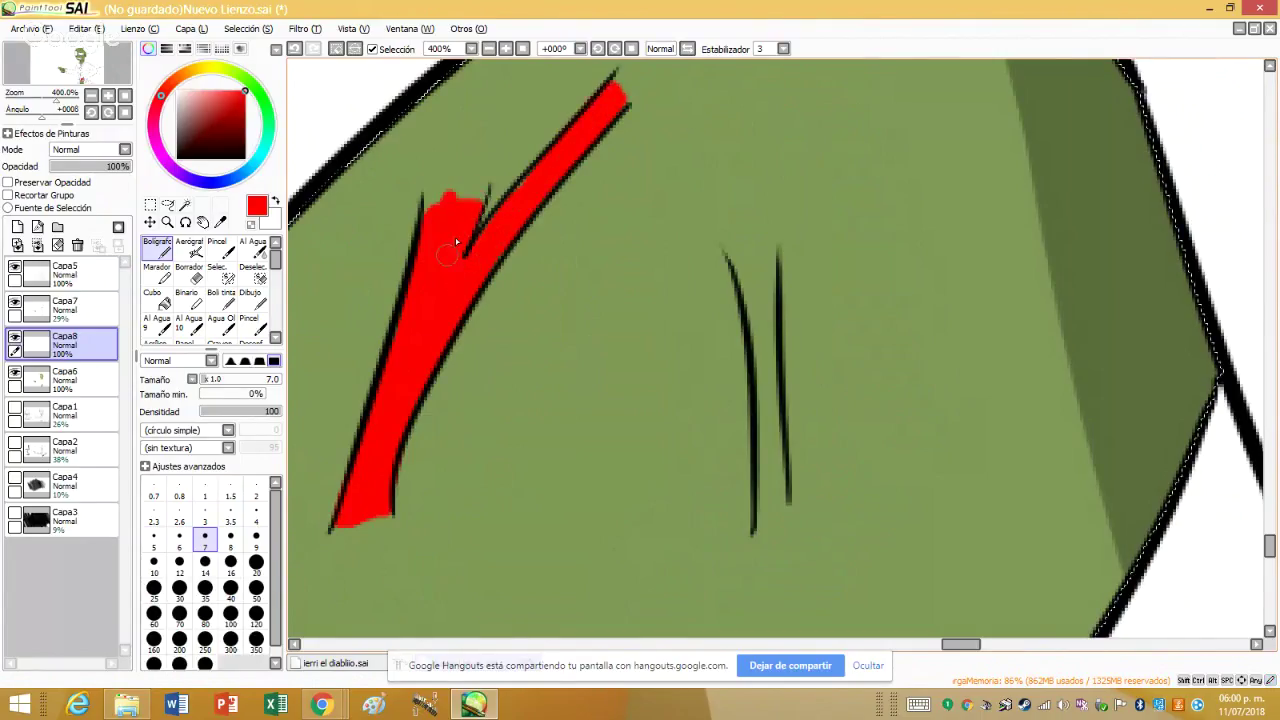
left_click_drag(430, 205, 480, 192)
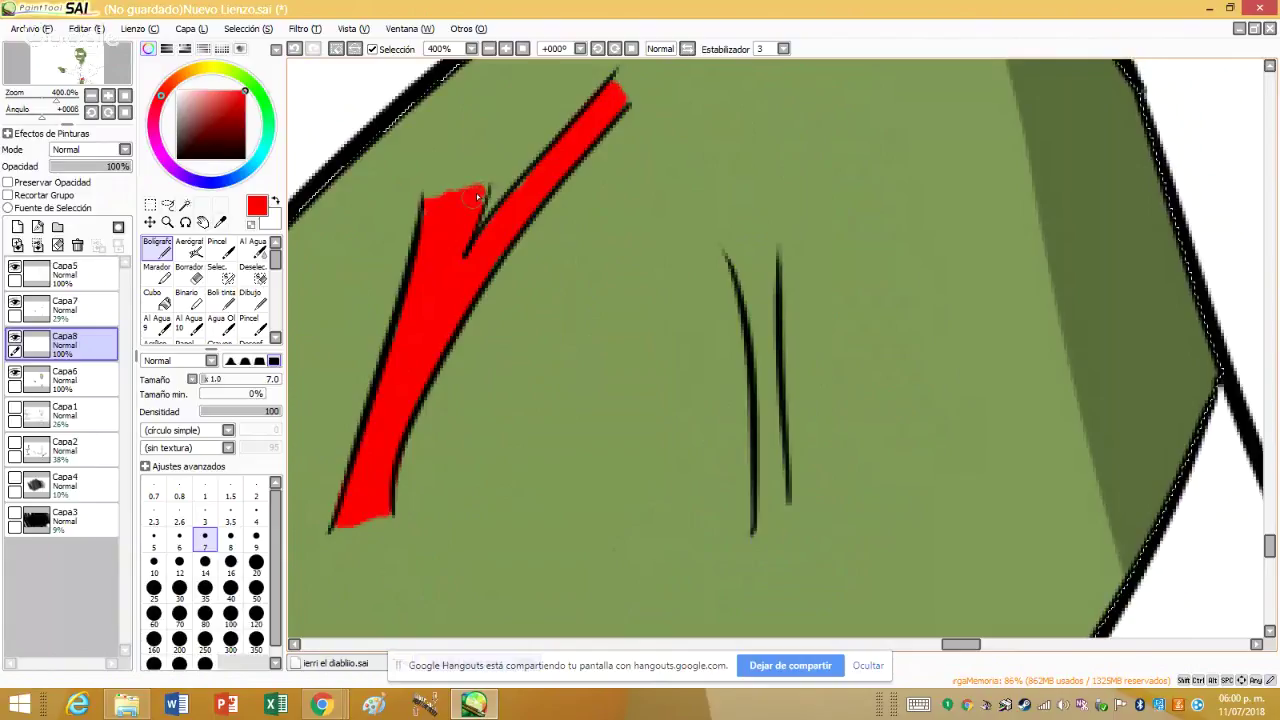
- Fill the narrow straight wound beside the forked one with the same red
scroll(490, 194, "down", 1)
scroll(495, 195, "up", 1)
left_click_drag(602, 160, 592, 372)
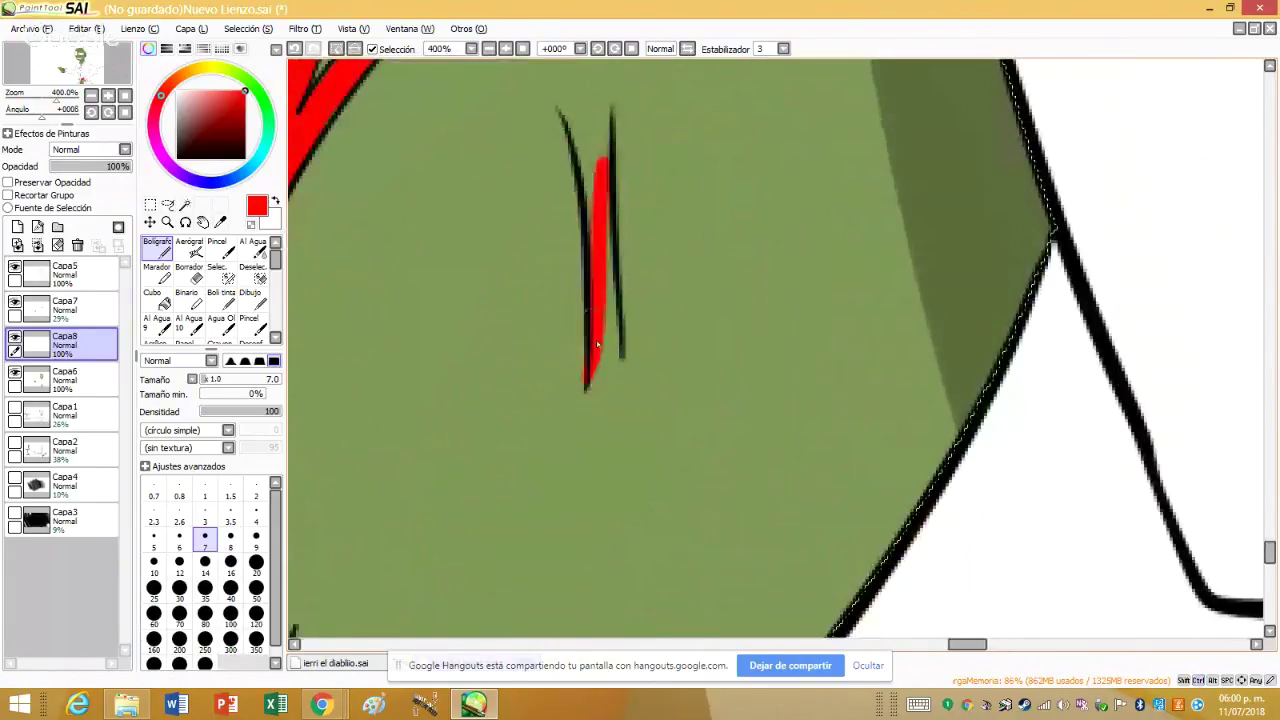
mouse_move(605, 295)
left_mouse_down()
mouse_move(597, 385)
mouse_move(608, 112)
mouse_move(592, 165)
mouse_move(585, 145)
left_mouse_up()
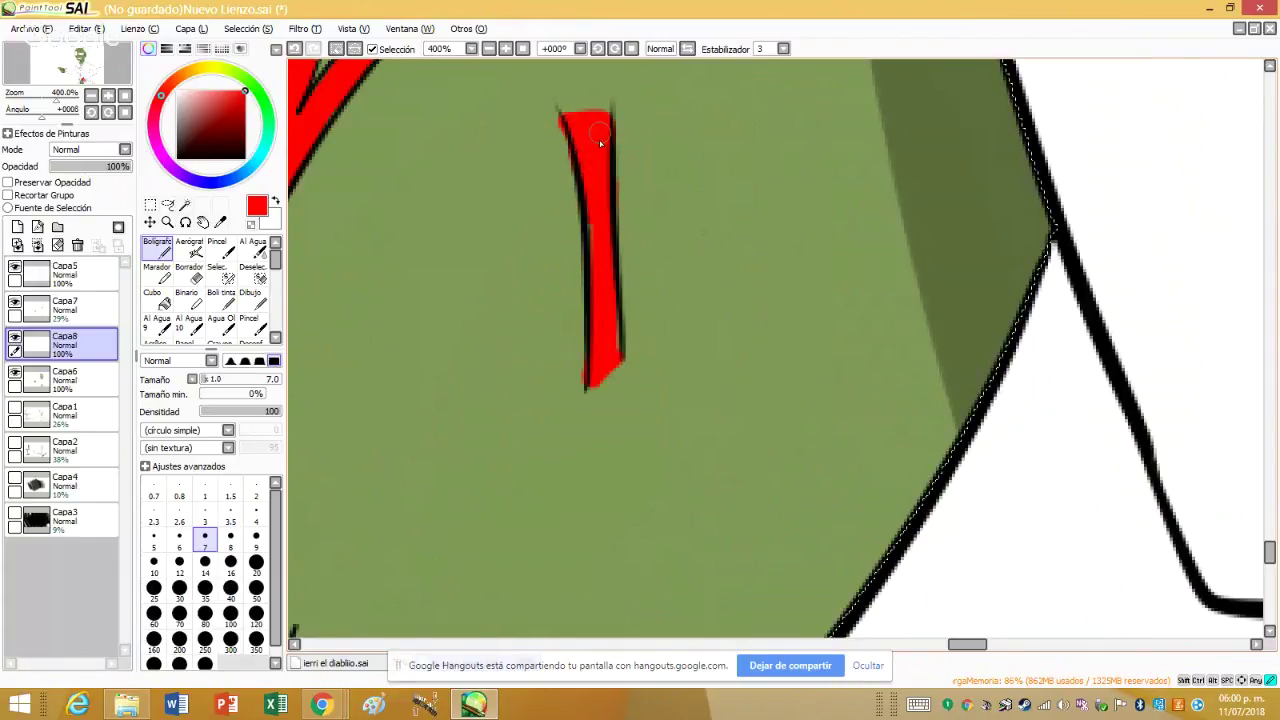
- Trim the ragged ends of both red wounds using the transparent colour
left_click(251, 223)
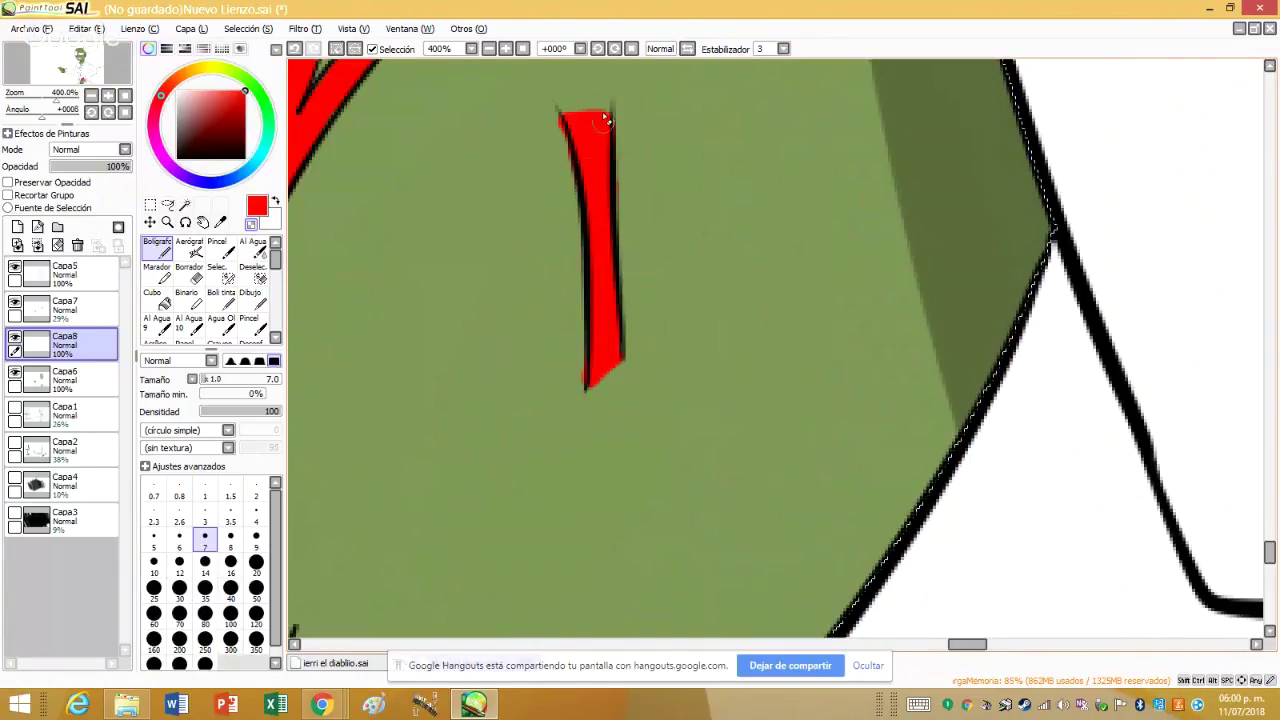
scroll(657, 319, "down", 2)
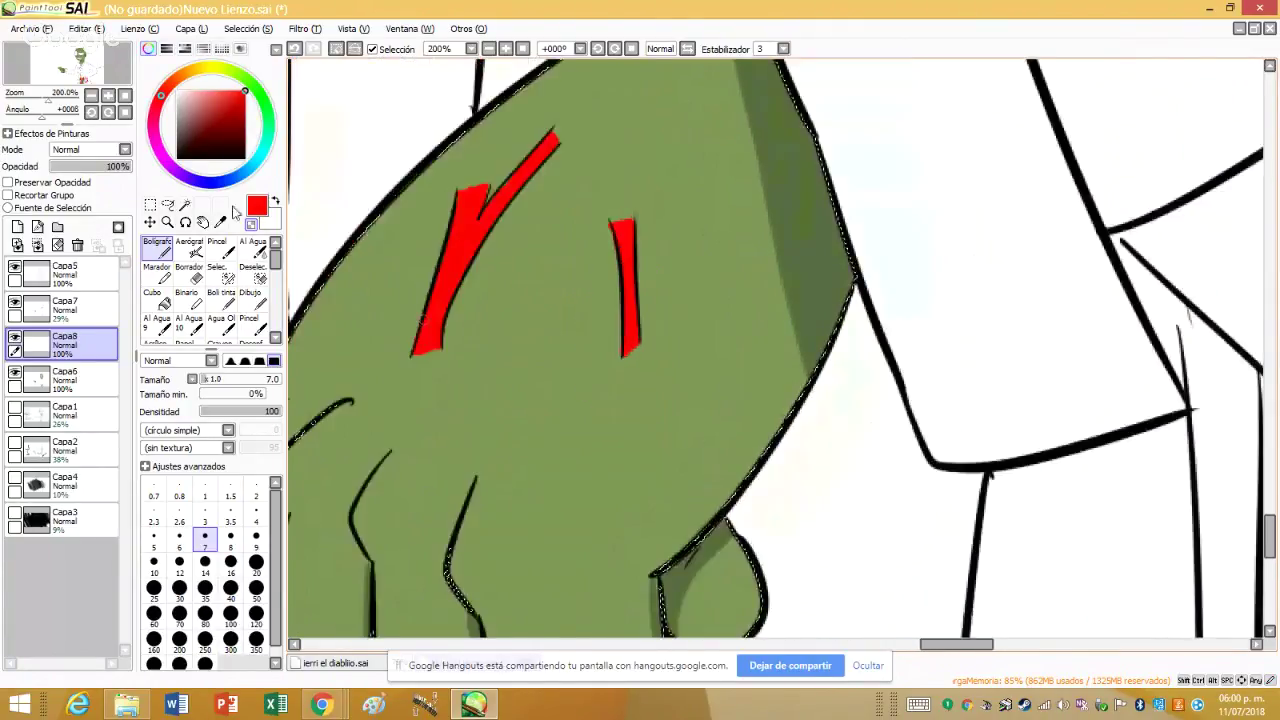
scroll(565, 125, "up", 2)
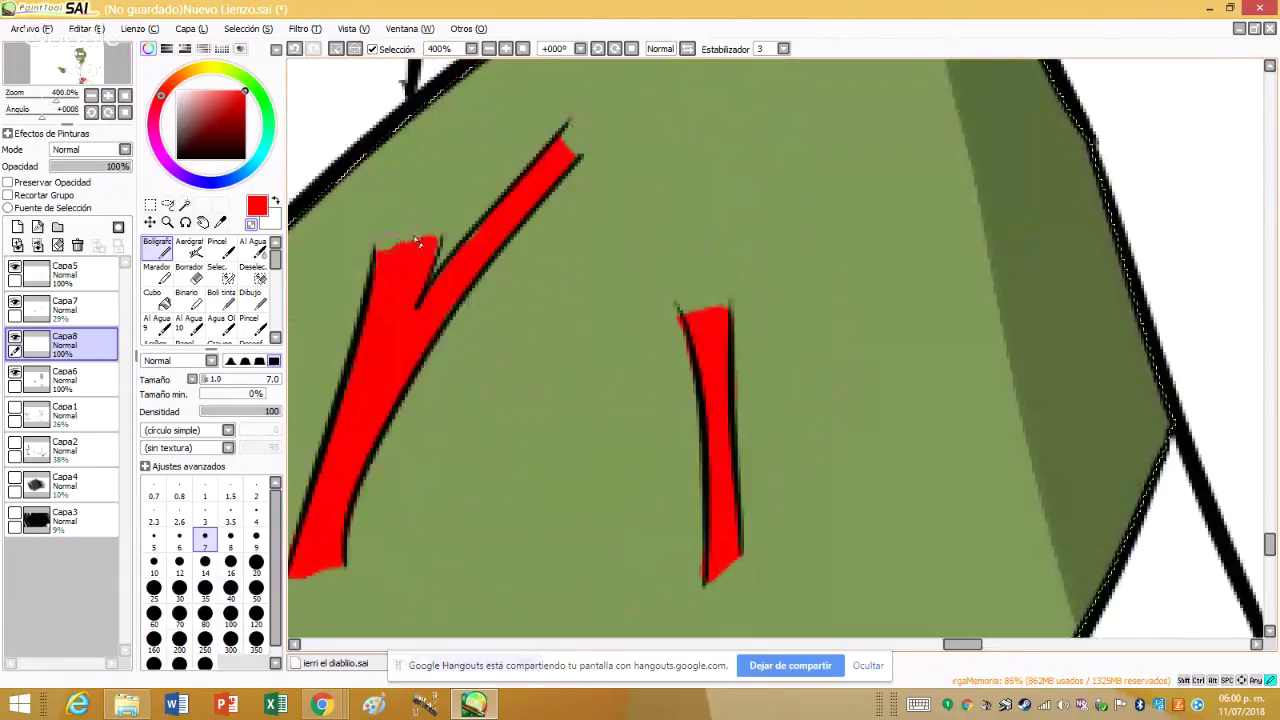
scroll(446, 191, "down", 1)
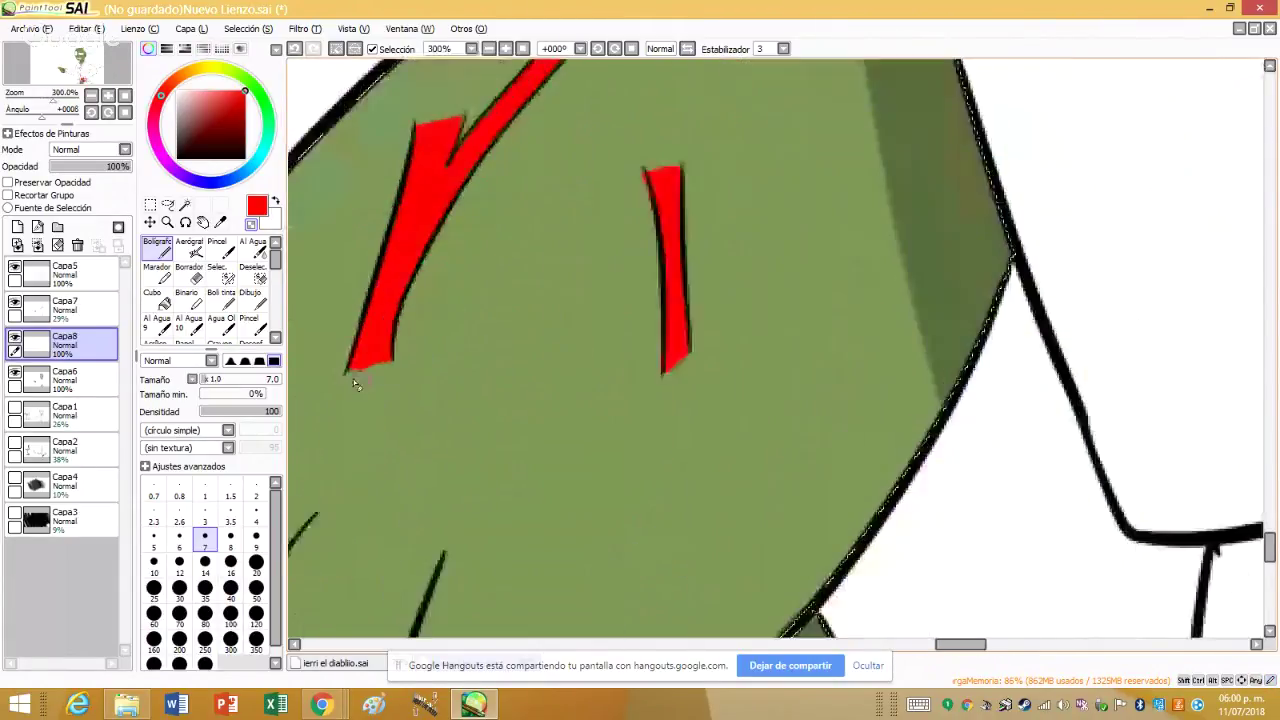
- Lower the opacity of Capa8 to 17% so the red wounds blend into the green skin
mouse_move(118, 166)
left_mouse_down()
mouse_move(70, 168)
mouse_move(56, 178)
mouse_move(72, 195)
left_mouse_up()
key("ctrl+minus")
scroll(640, 150, "up", 1)
- Soften the ends of the wounds with the red Airbrush on Capa8, using sizes 16 and 20, and 9 for finer work
key("v")
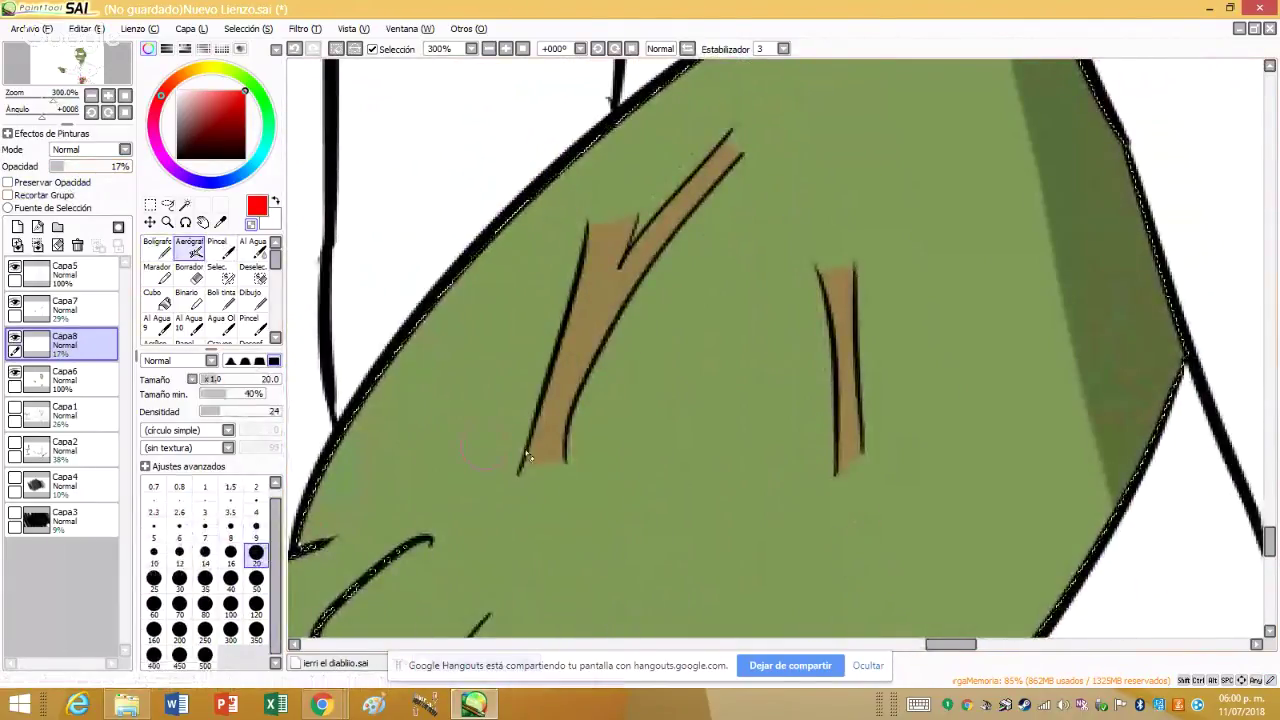
scroll(528, 457, "up", 1)
key("bracketleft")
scroll(555, 399, "up", 1)
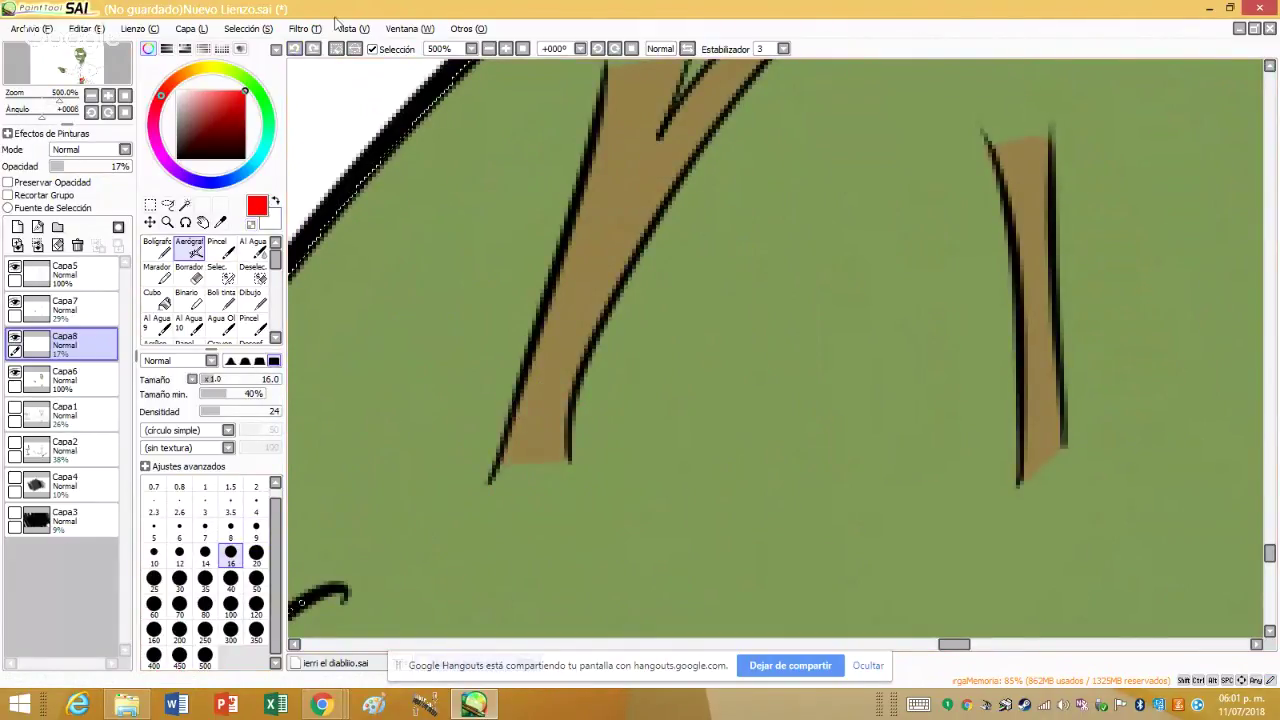
mouse_move(543, 443)
left_mouse_down()
mouse_move(548, 390)
mouse_move(529, 496)
mouse_move(527, 423)
left_mouse_up()
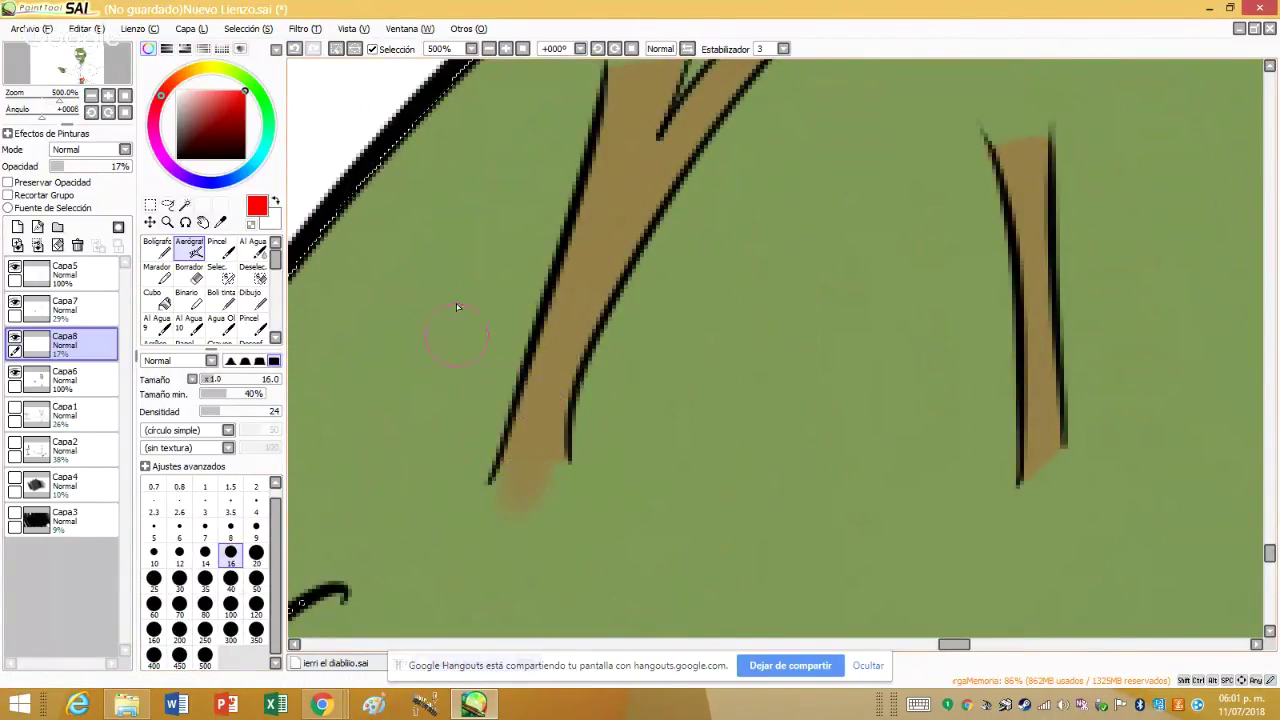
key("bracketright")
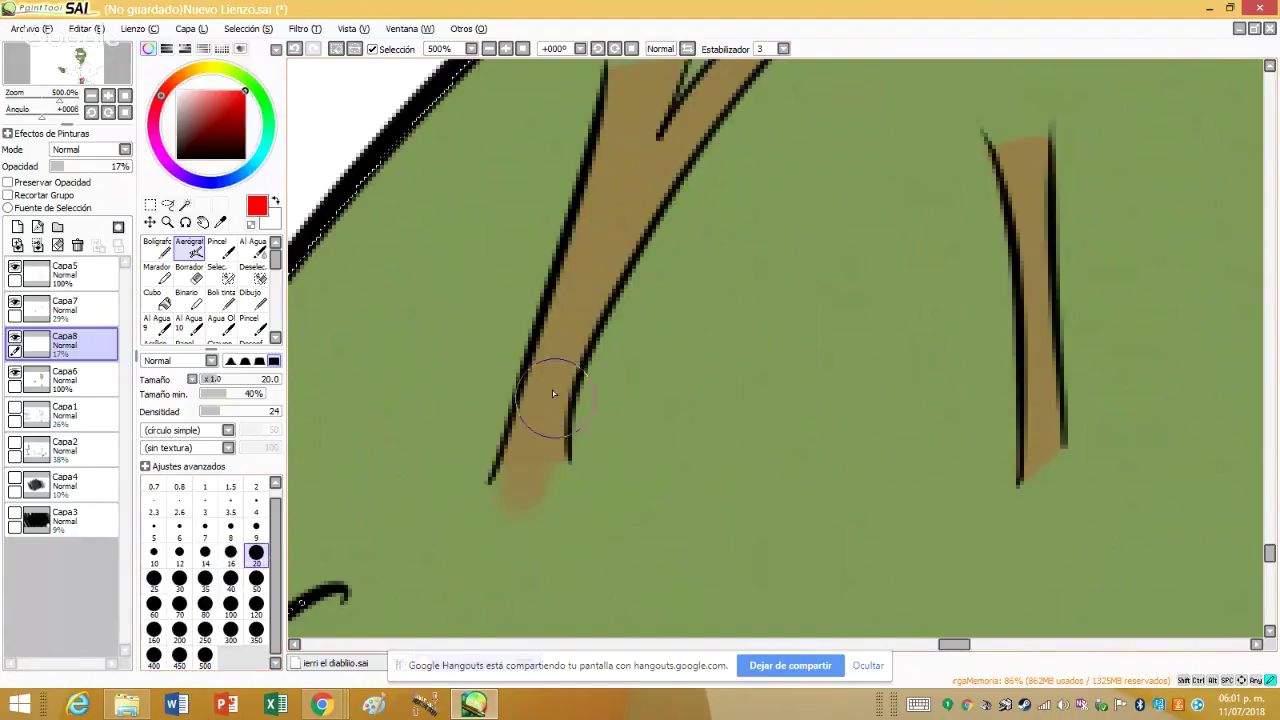
left_click(256, 525)
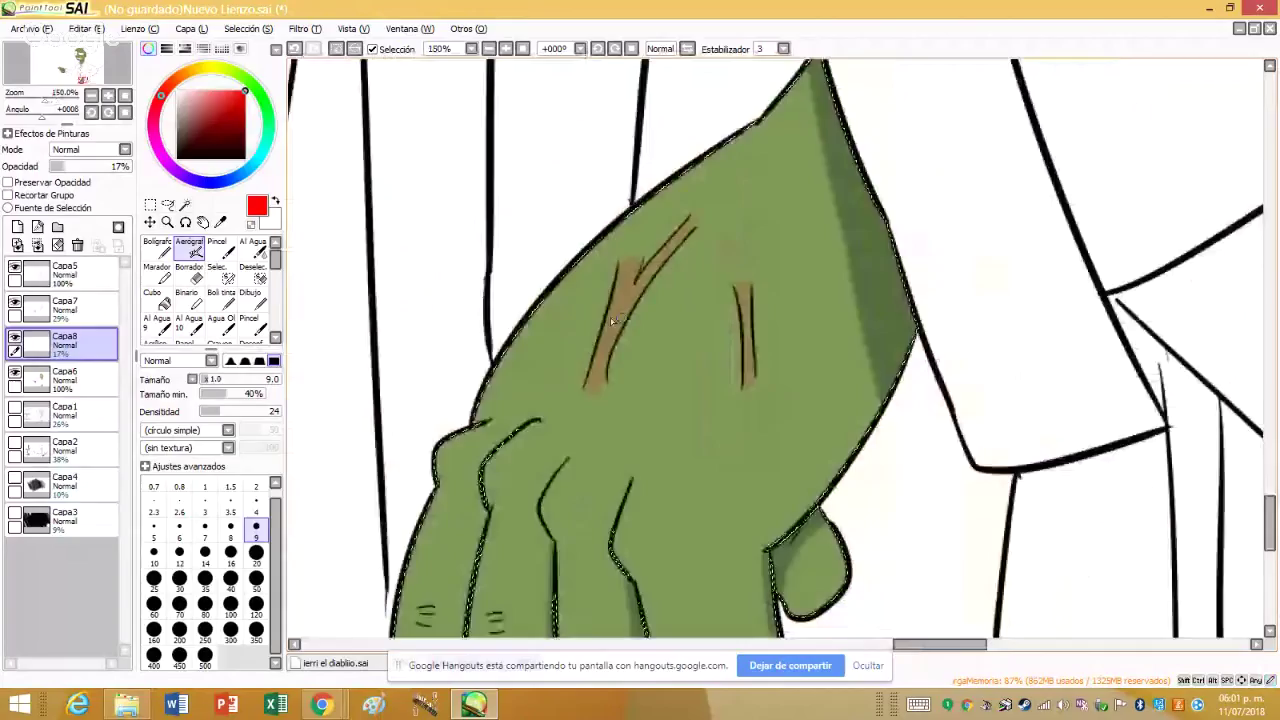
- Clear the current selection and select the inside of the pointing finger's nail with the Magic Wand on Capa5
key("ctrl")
scroll(349, 210, "down", 5)
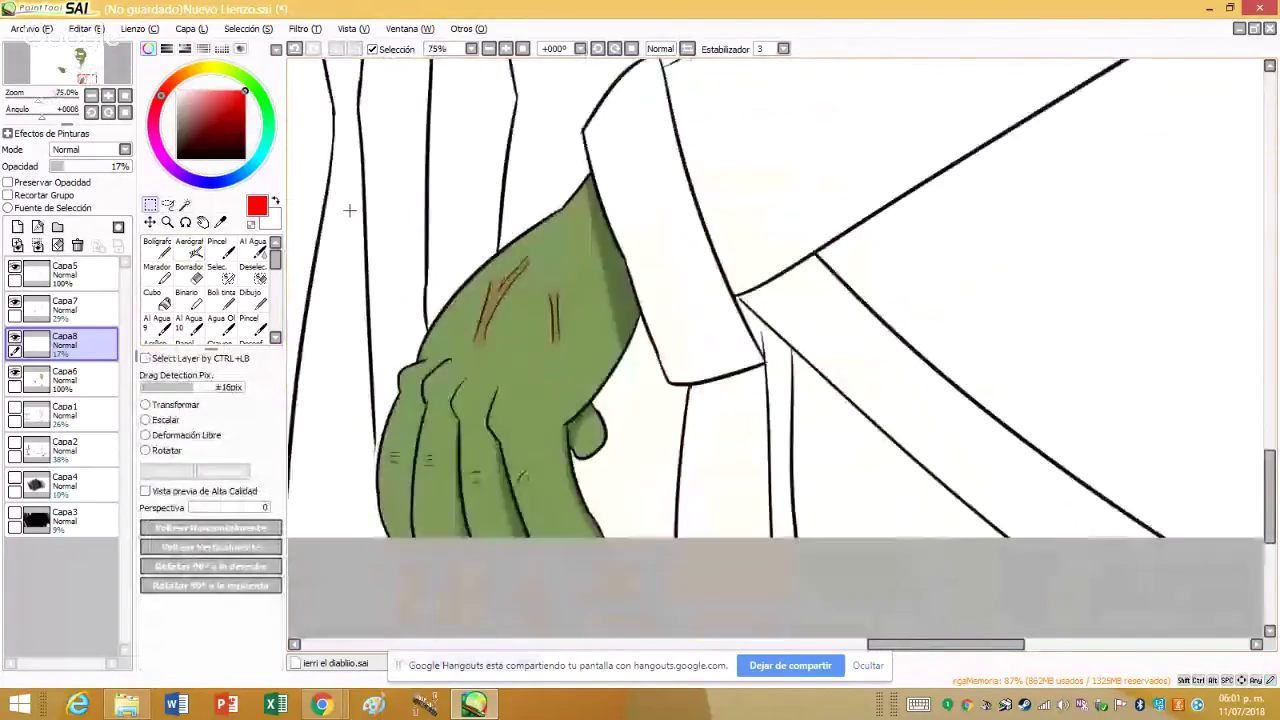
scroll(514, 416, "down", 2)
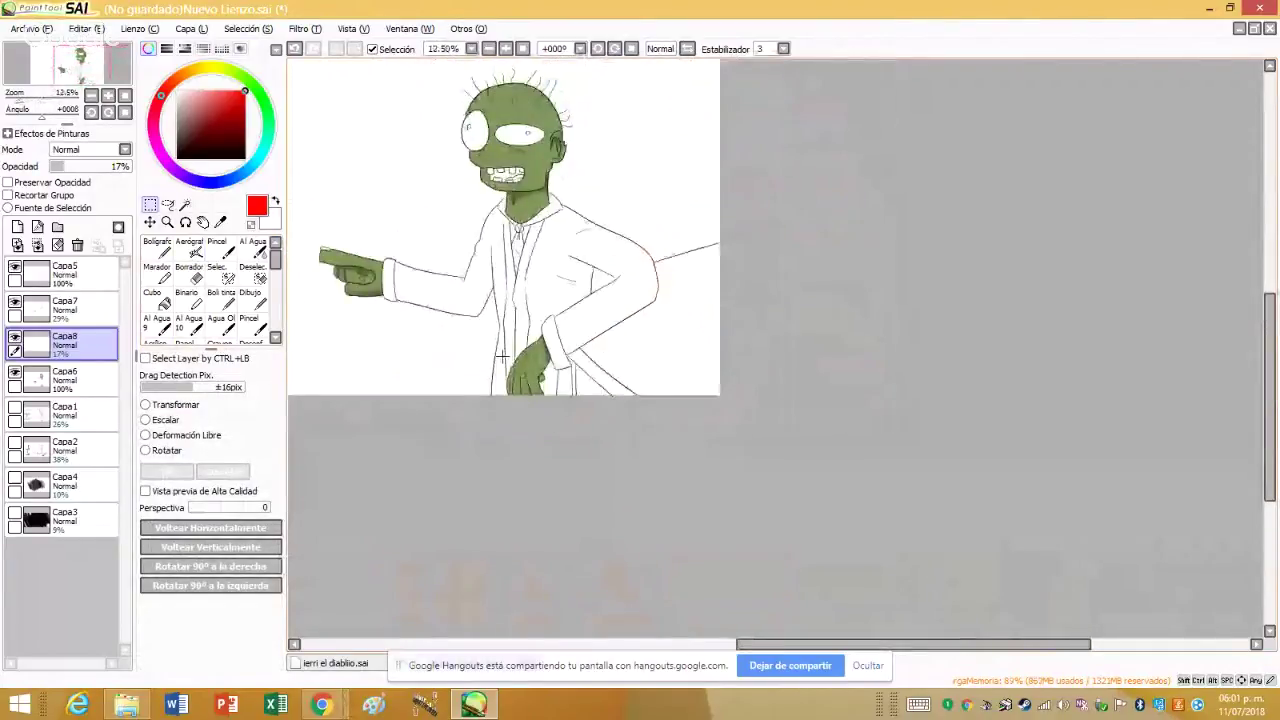
scroll(443, 266, "up", 2)
scroll(508, 257, "down", 3)
scroll(476, 251, "up", 4)
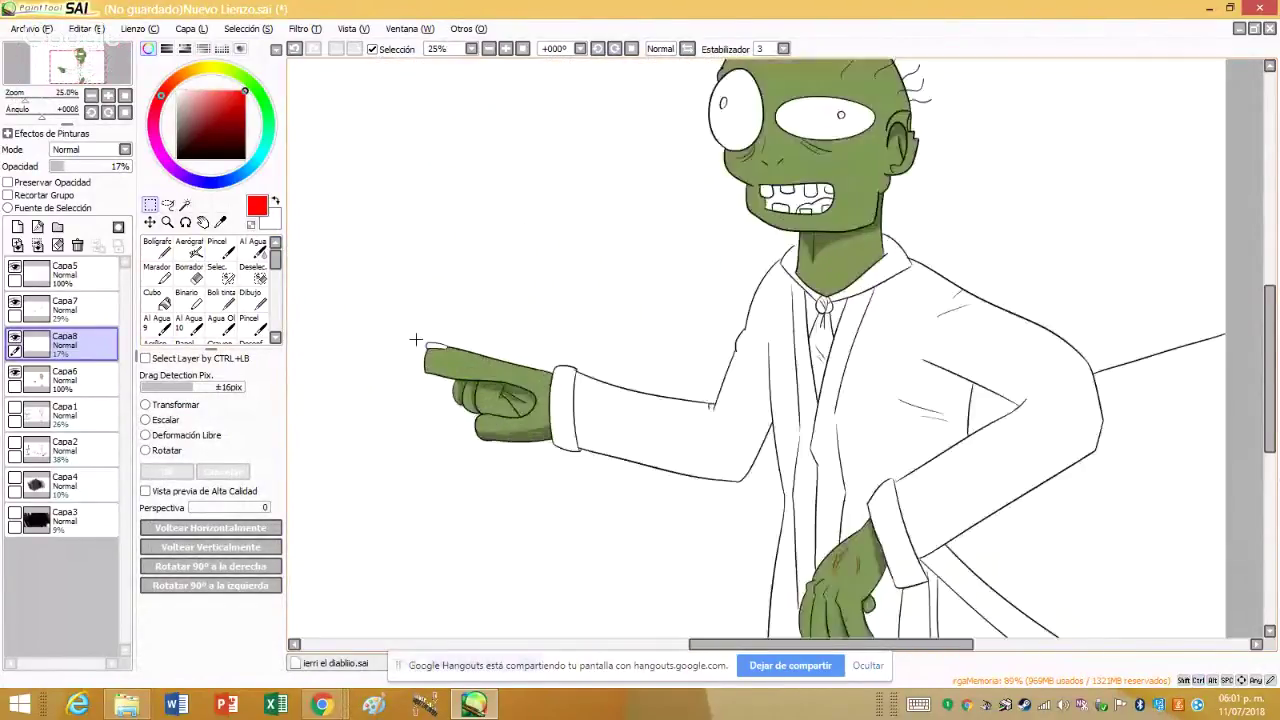
scroll(416, 340, "up", 4)
left_click(65, 275)
left_click(184, 204)
left_click(443, 350)
scroll(443, 355, "up", 1)
left_click(65, 345)
left_click(157, 248)
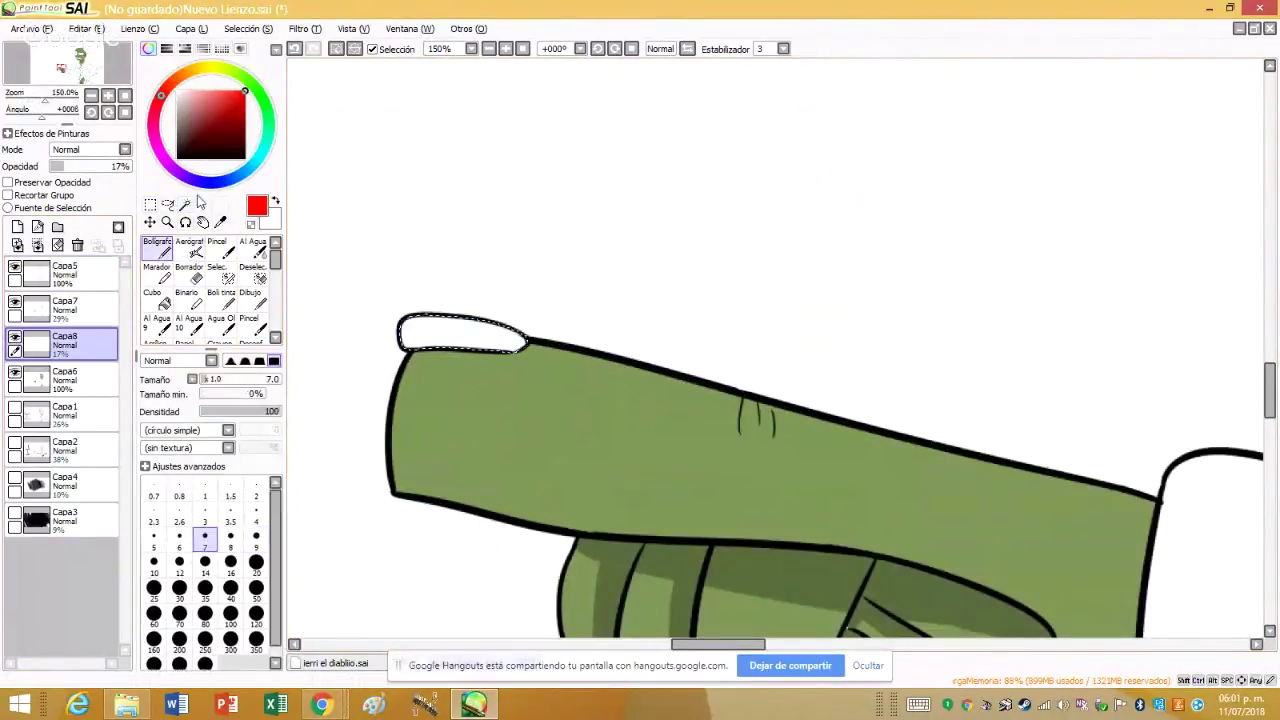
- Colour the pointing finger's nail a pale greyish green within the selection, using the pen at size 9
left_click(198, 68)
left_click(234, 72)
left_click(193, 117)
left_click(188, 97)
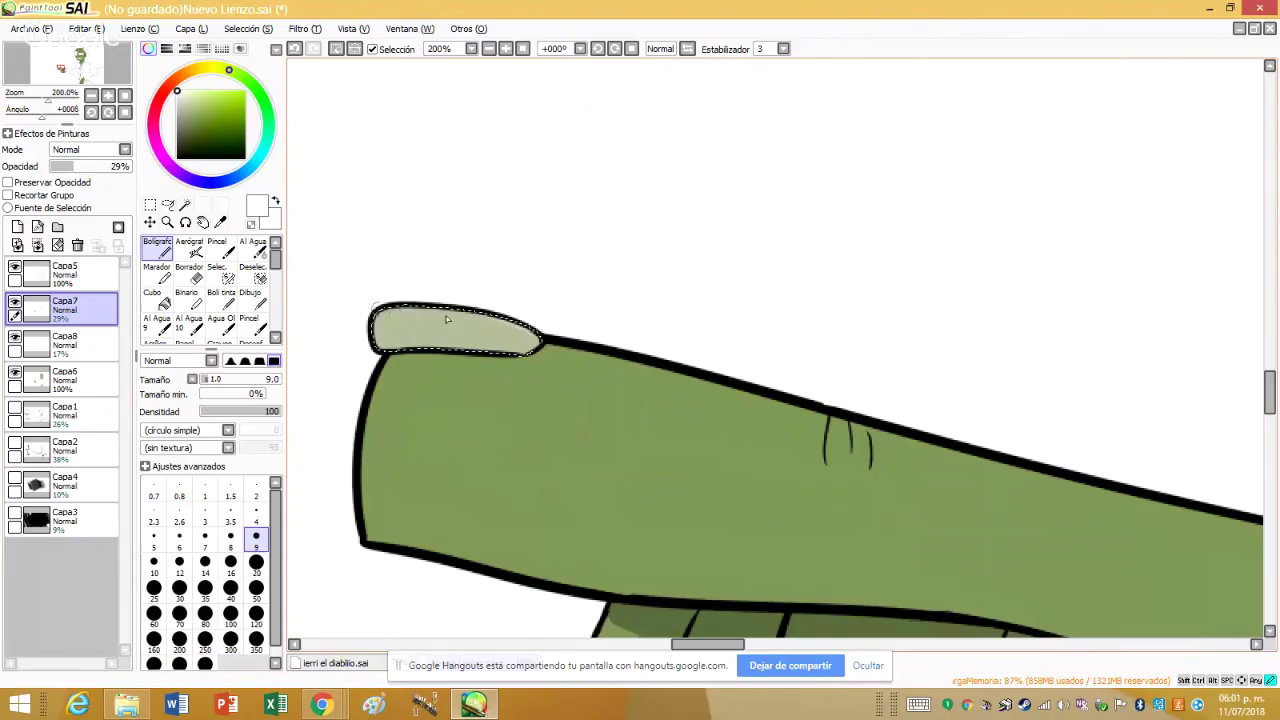
left_click(470, 328)
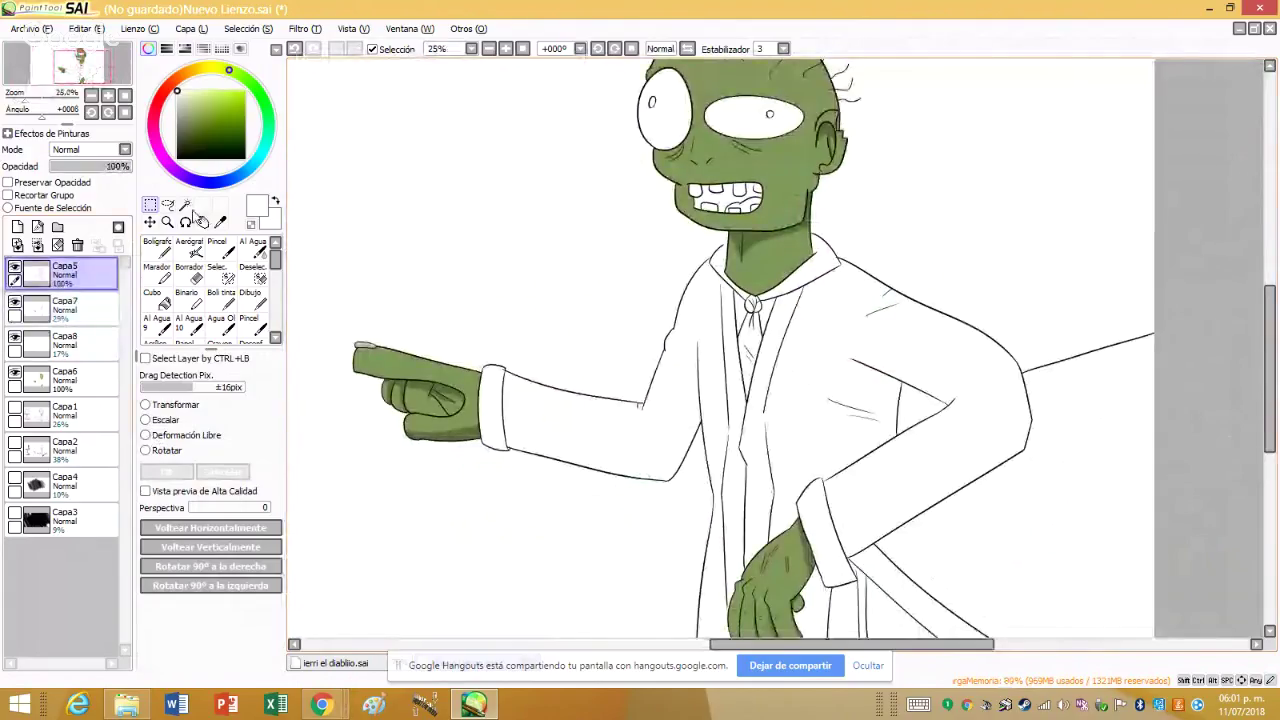
- Select the jacket's body and sleeves from Capa5 and paint them brown on Capa6 with the pen at size 350
left_click(550, 430)
left_click(850, 401)
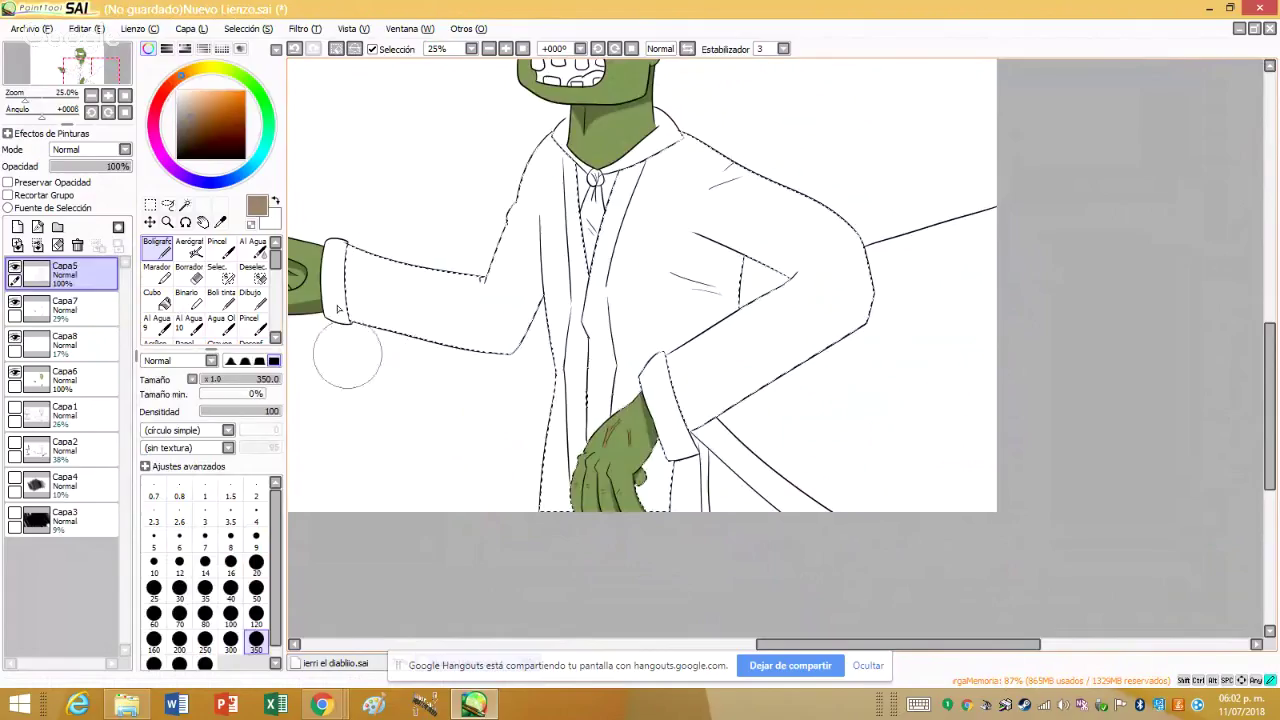
mouse_move(343, 357)
left_mouse_down()
mouse_move(371, 214)
mouse_move(434, 366)
mouse_move(405, 132)
left_mouse_up()
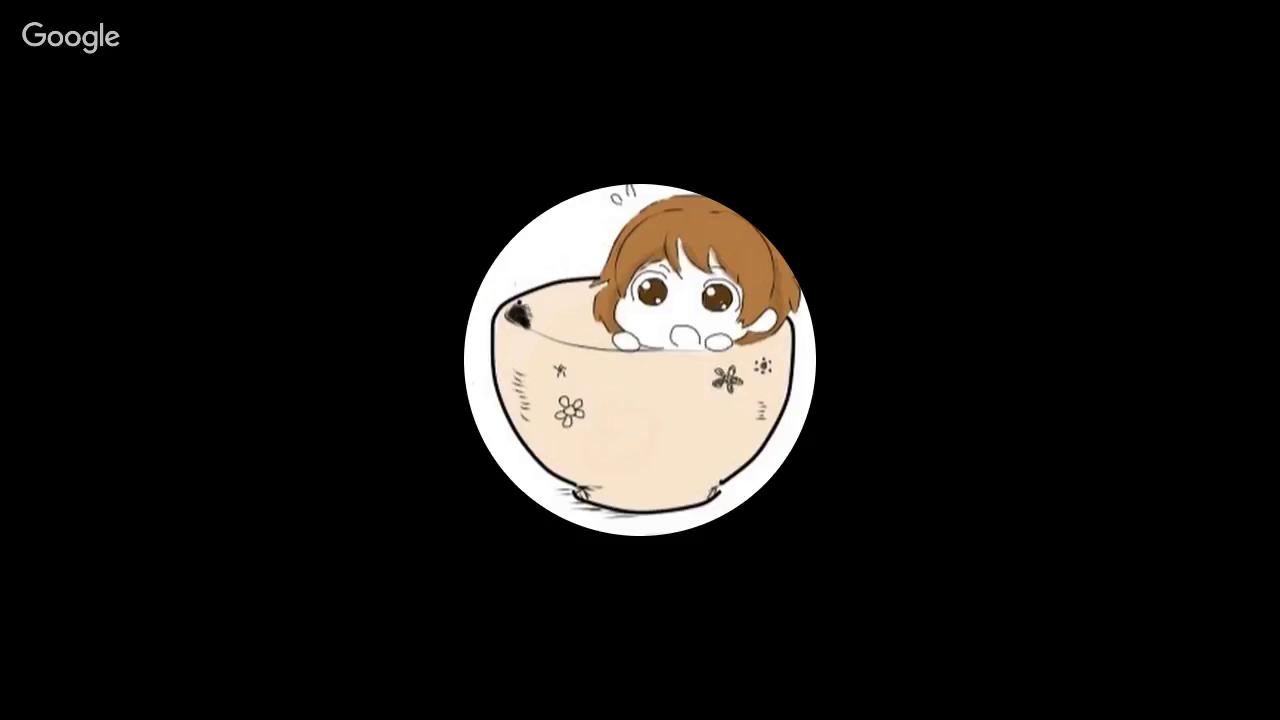
mouse_move(455, 340)
left_mouse_down()
mouse_move(480, 280)
mouse_move(530, 220)
mouse_move(570, 420)
left_mouse_up()
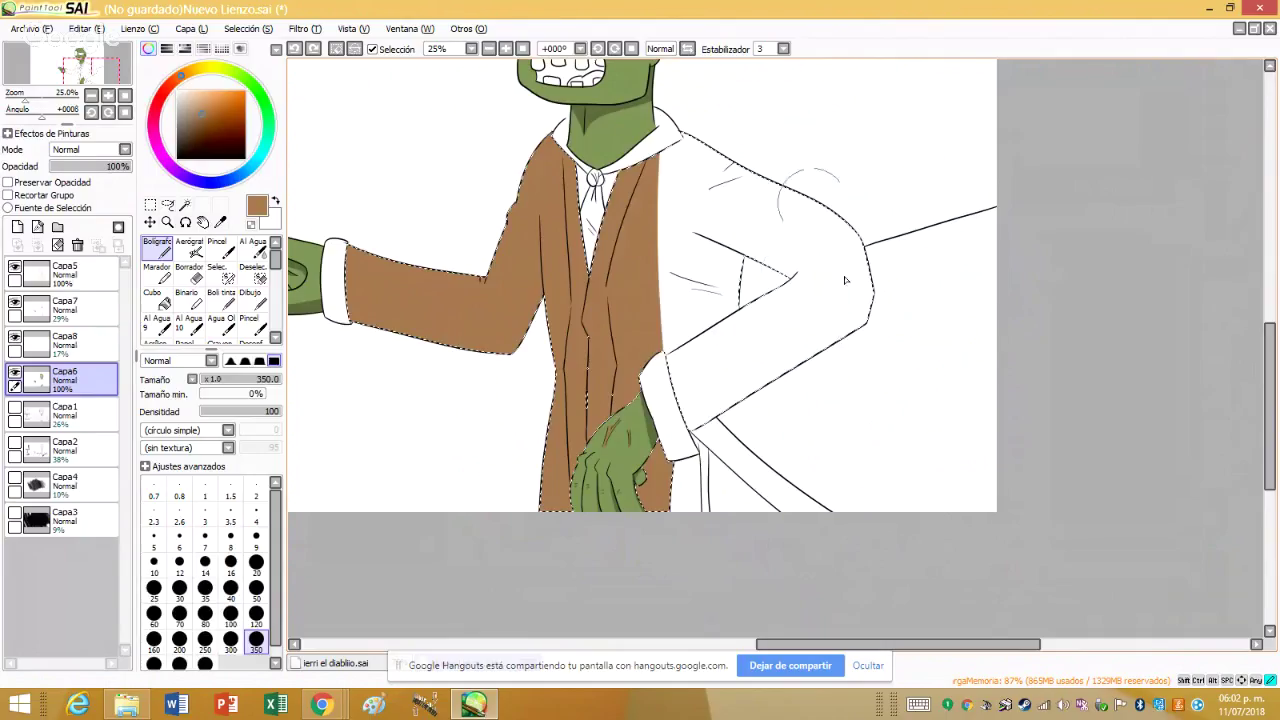
mouse_move(695, 145)
left_mouse_down()
mouse_move(757, 357)
mouse_move(718, 192)
left_mouse_up()
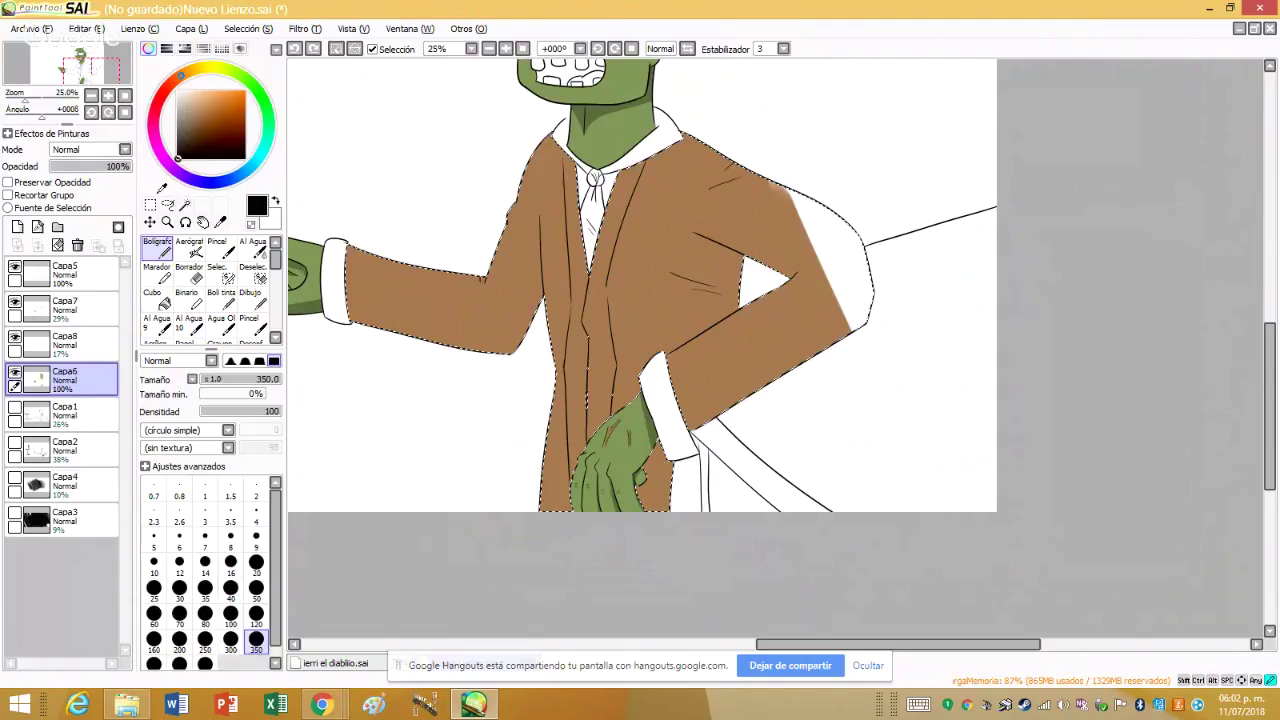
- Reduce the black pen's size to 50 for shading the jacket
left_click(256, 562)
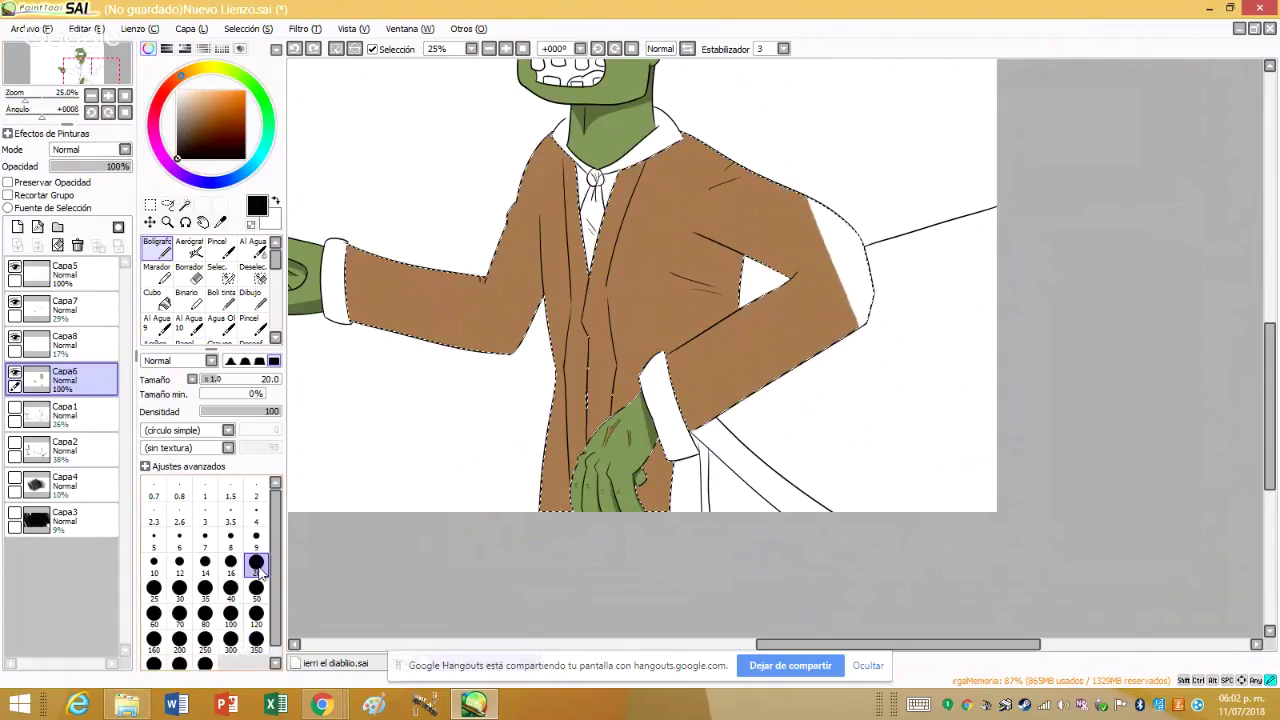
left_click(256, 588)
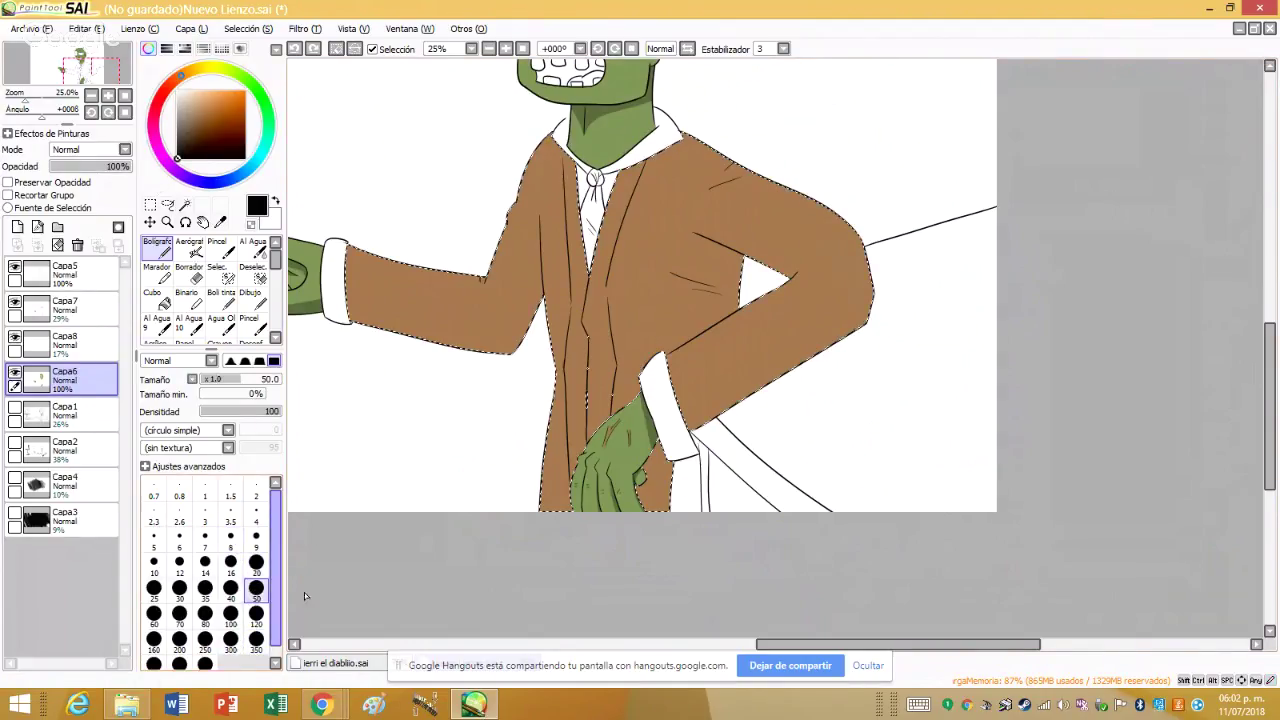
scroll(695, 371, "up", 1)
left_click(680, 450, "shift")
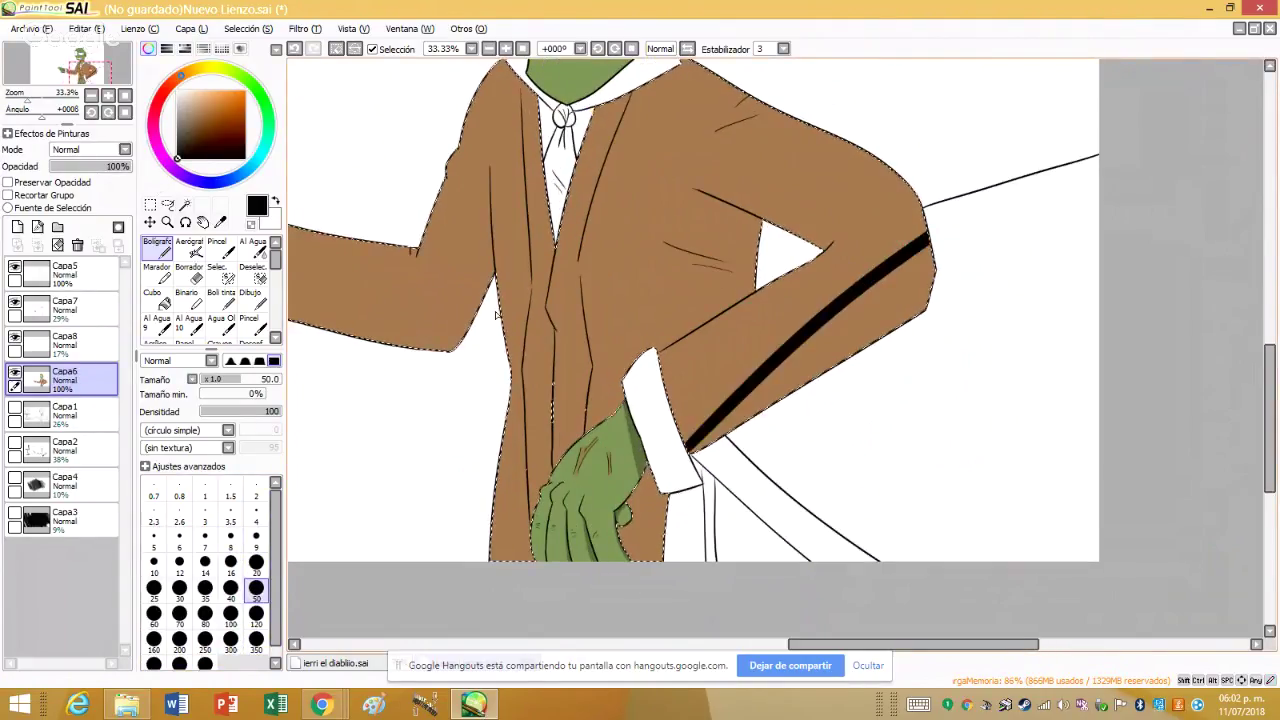
key("ctrl+z")
- Shade the underside and outer elbow edge of the bent sleeve in black on Capa7
left_click(108, 322)
left_click(932, 262)
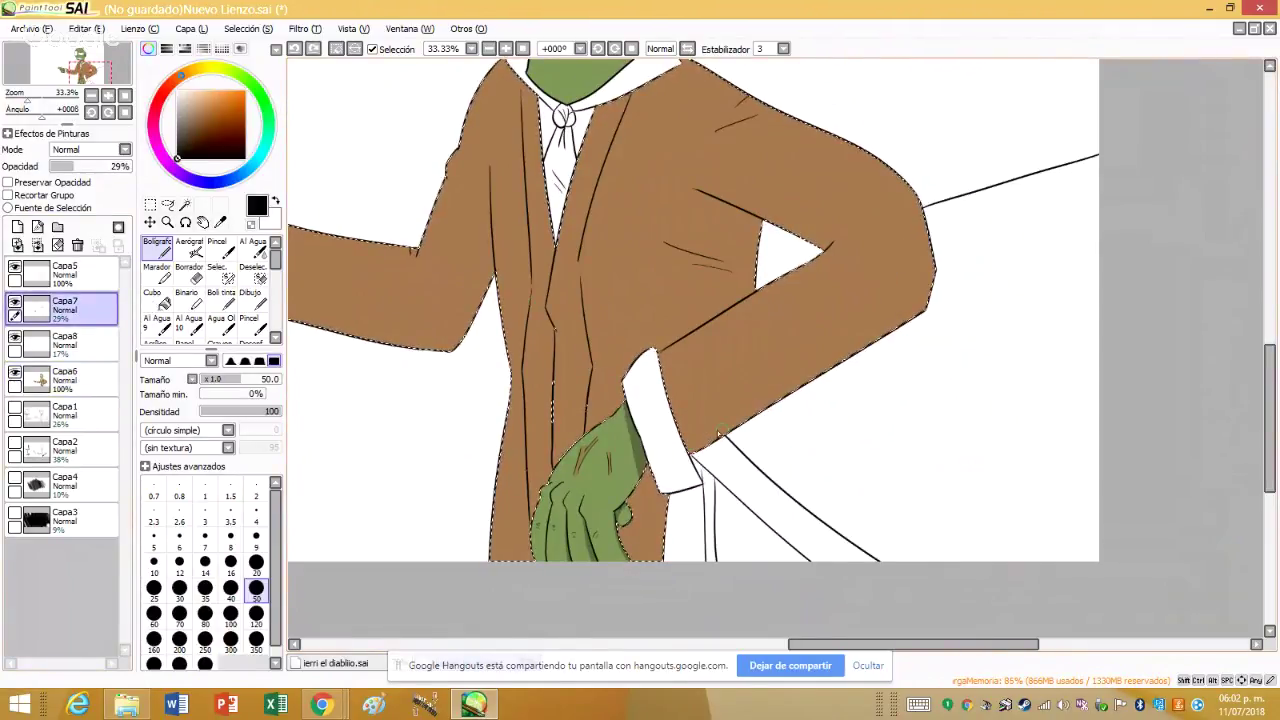
left_click(682, 454, "shift")
mouse_move(818, 362)
left_mouse_down()
mouse_move(782, 401)
mouse_move(863, 363)
left_mouse_up()
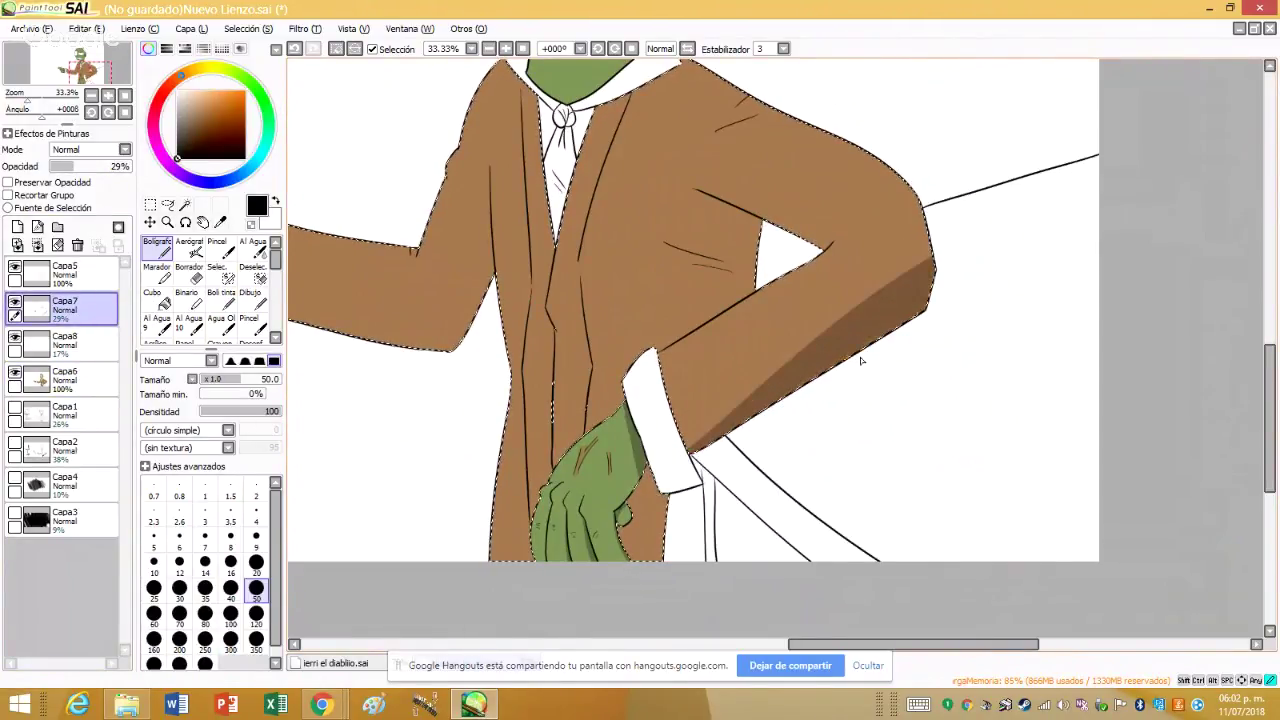
scroll(850, 213, "up", 4)
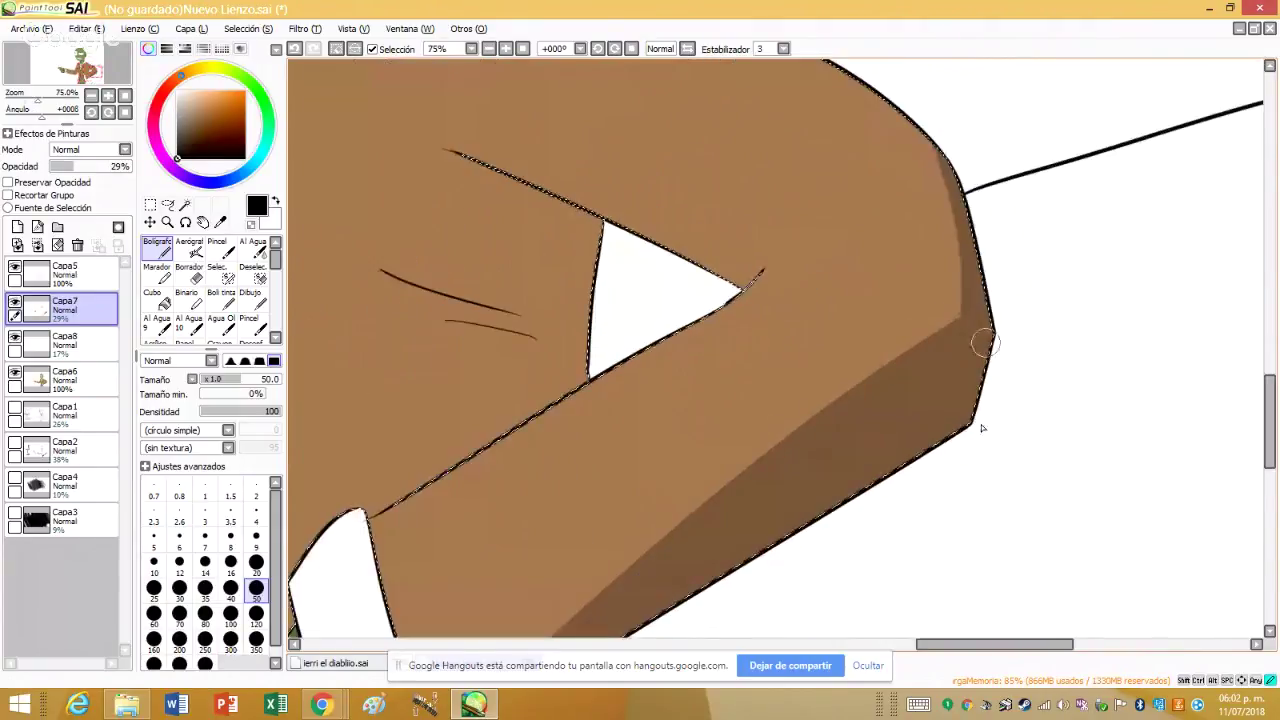
scroll(945, 276, "down", 2)
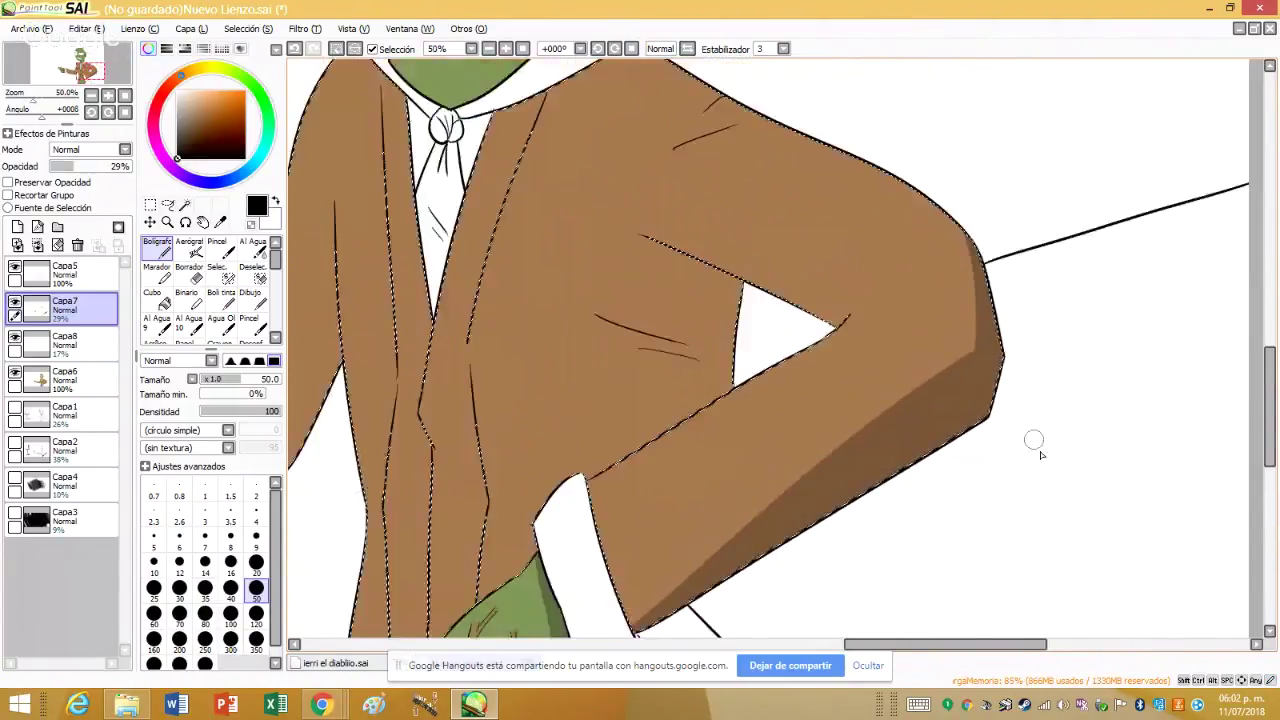
- Draw two thin curved crease shadows spreading inward from the bent elbow, using the pen at size 9
scroll(1057, 371, "up", 4)
left_click(256, 537)
scroll(1000, 409, "up", 2)
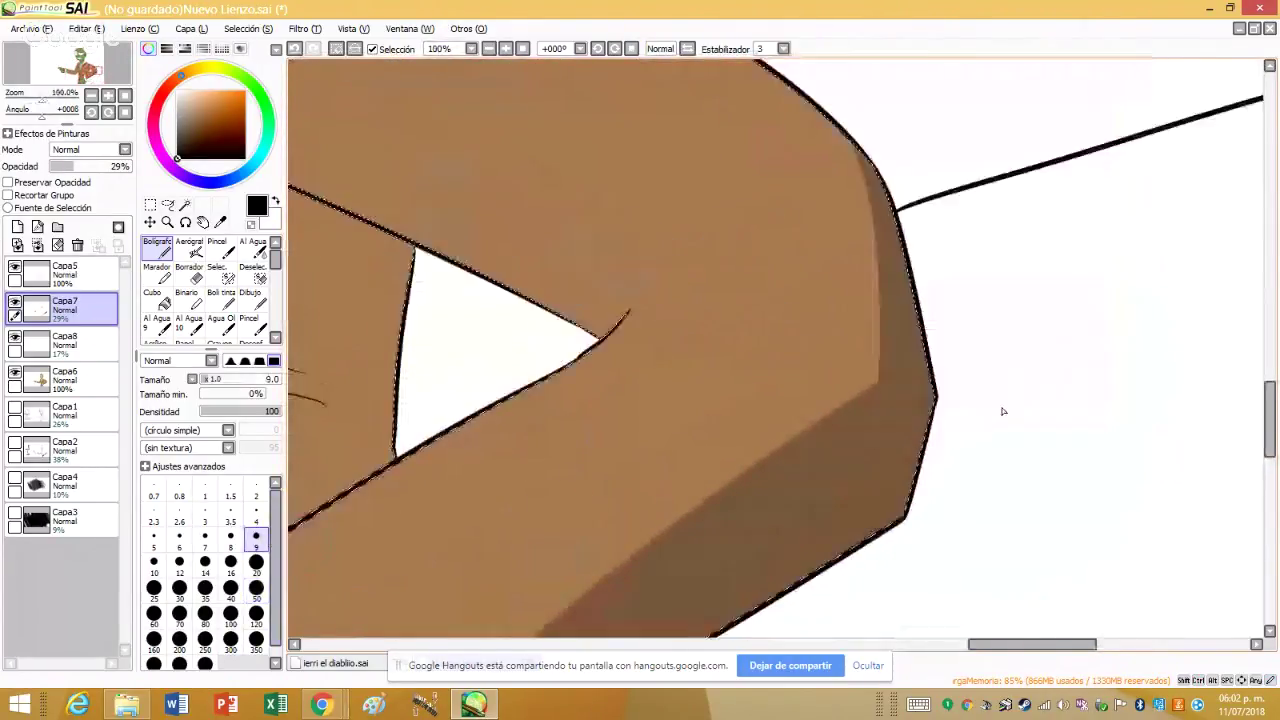
left_click_drag(790, 352, 530, 284)
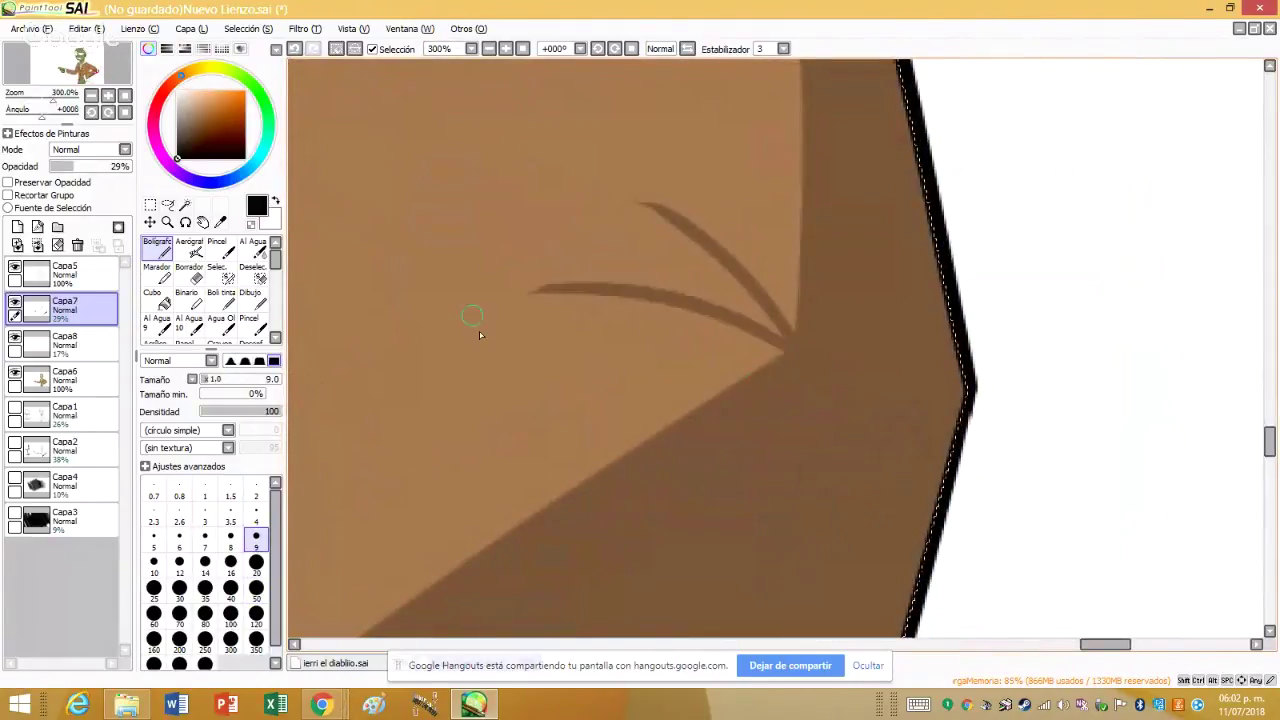
- Outline the diagonal edge of a shadow beneath the bent arm's armpit crease, using the black pen at size 9
scroll(800, 466, "down", 6)
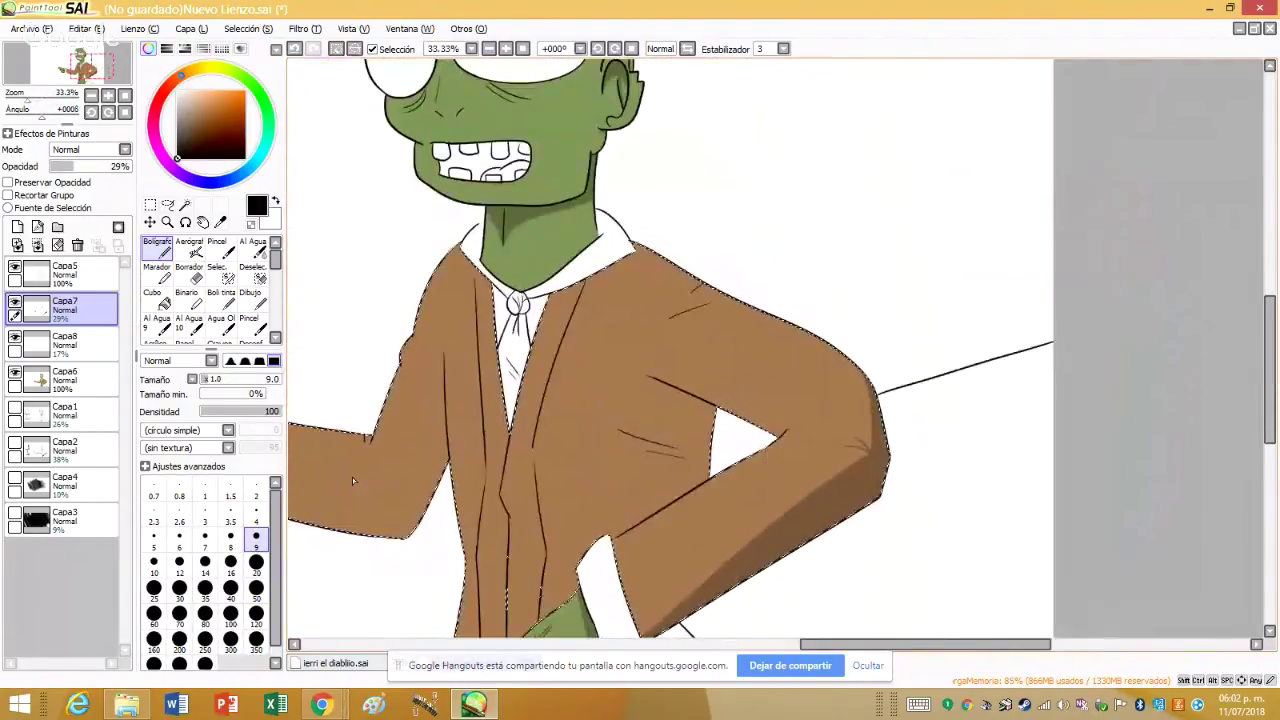
left_click(256, 562)
scroll(599, 368, "up", 3)
scroll(599, 368, "up", 2)
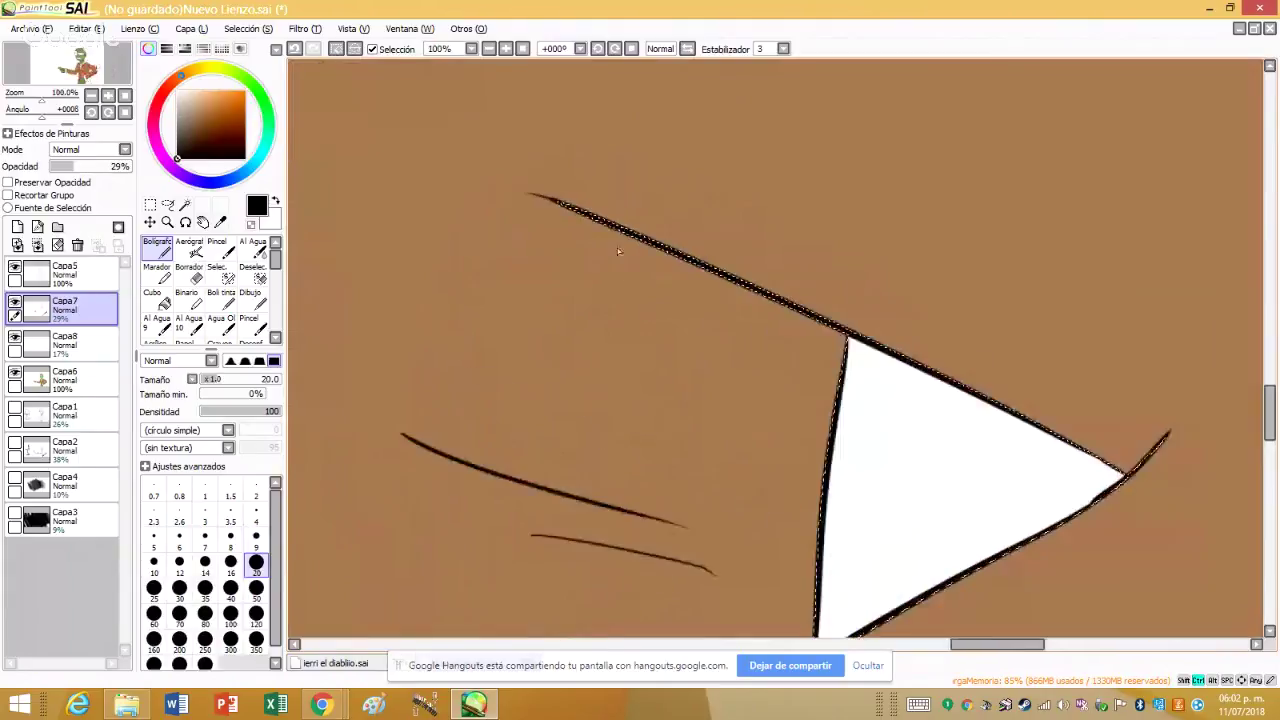
key("bracketleft")
key("bracketleft")
key("bracketleft")
key("bracketleft")
key("bracketleft")
left_click_drag(560, 218, 825, 468)
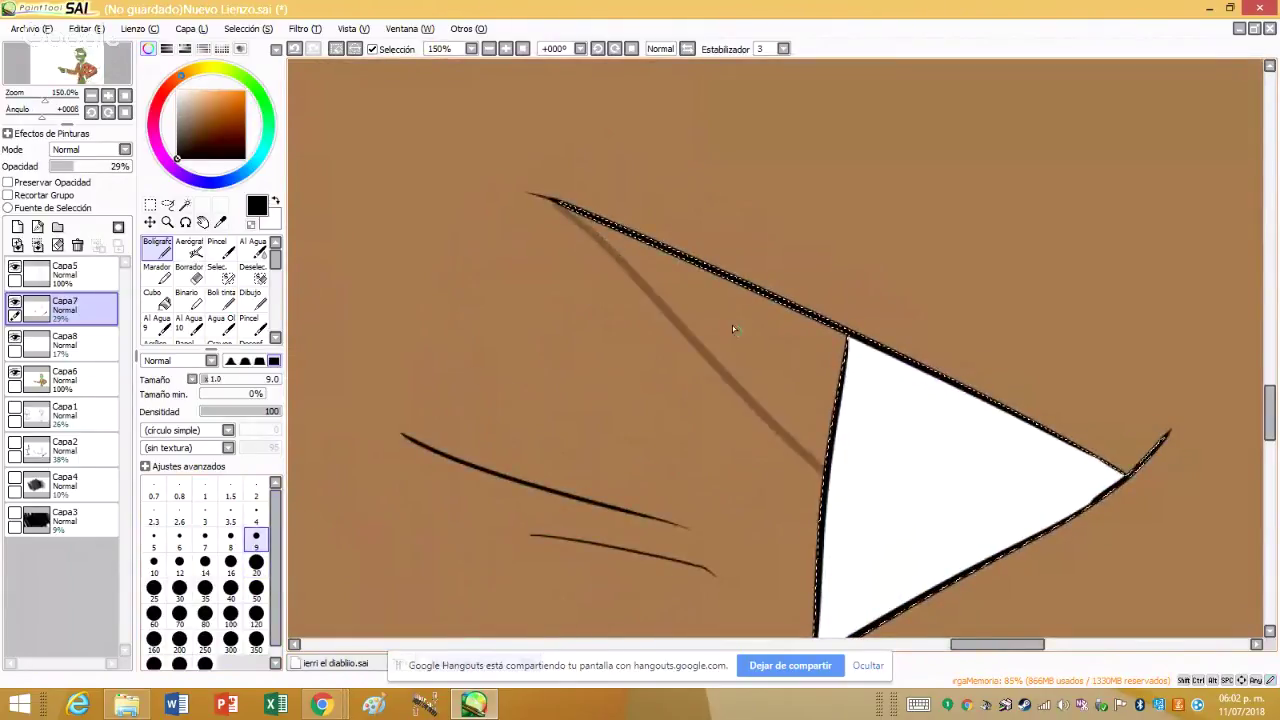
- Fill the triangular shadow beneath the armpit crease up to the jacket's side line, using the pen at size 20
key("bracketright")
key("bracketright")
key("bracketright")
key("bracketright")
key("bracketright")
scroll(614, 357, "up", 1)
left_click_drag(545, 150, 855, 392)
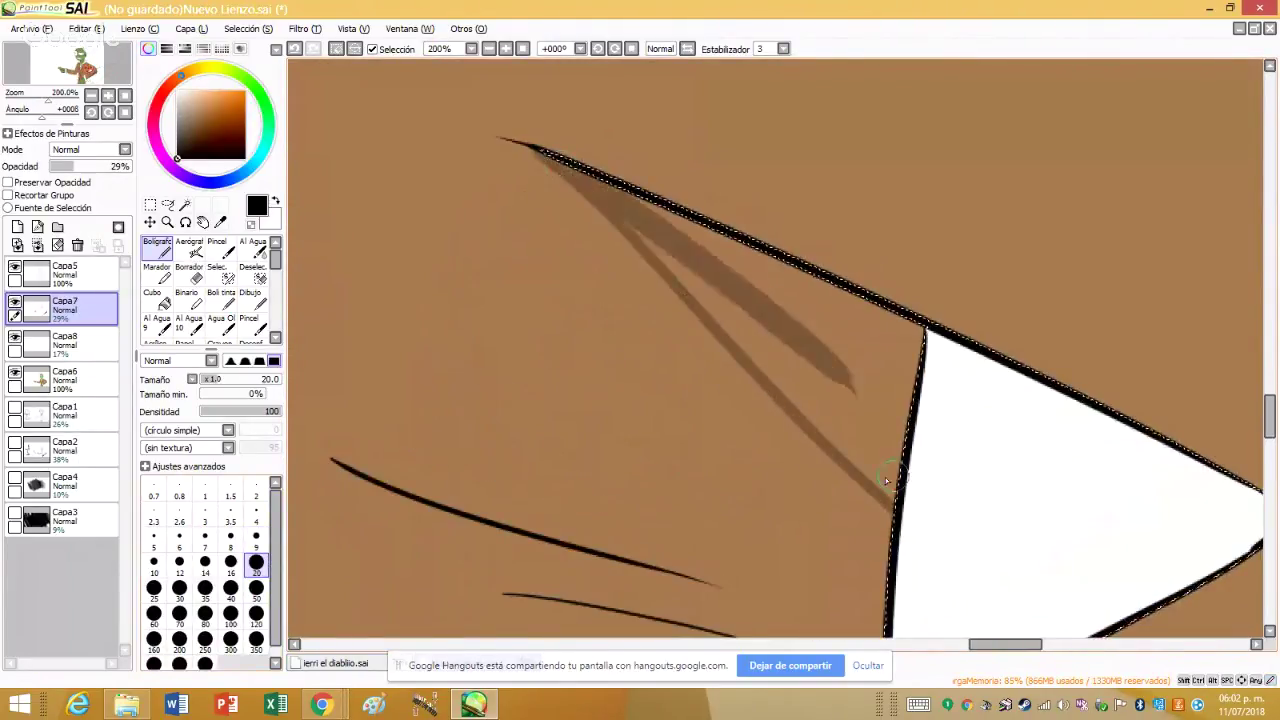
left_click_drag(545, 152, 880, 470)
mouse_move(632, 229)
left_mouse_down()
mouse_move(870, 455)
mouse_move(736, 333)
mouse_move(874, 476)
mouse_move(914, 437)
mouse_move(794, 366)
left_mouse_up()
left_click_drag(663, 228, 794, 329)
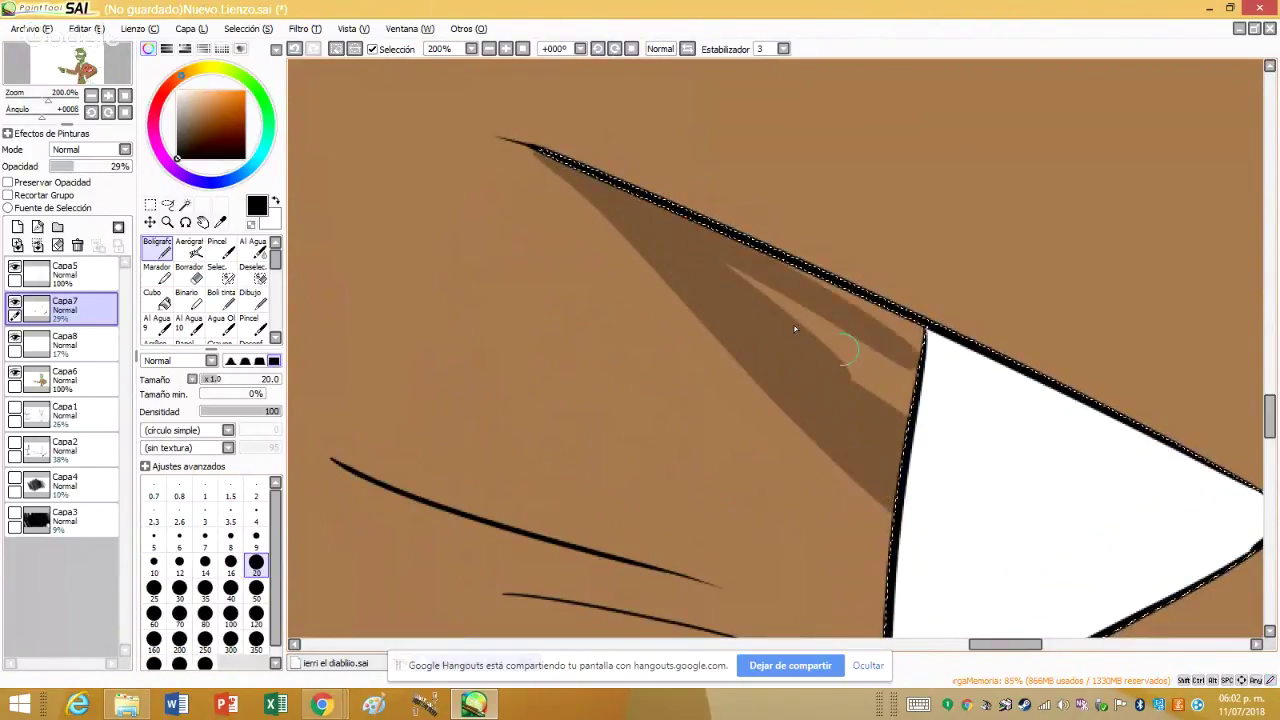
left_click_drag(560, 160, 663, 260)
mouse_move(780, 331)
left_mouse_down()
mouse_move(757, 302)
mouse_move(880, 351)
left_mouse_up()
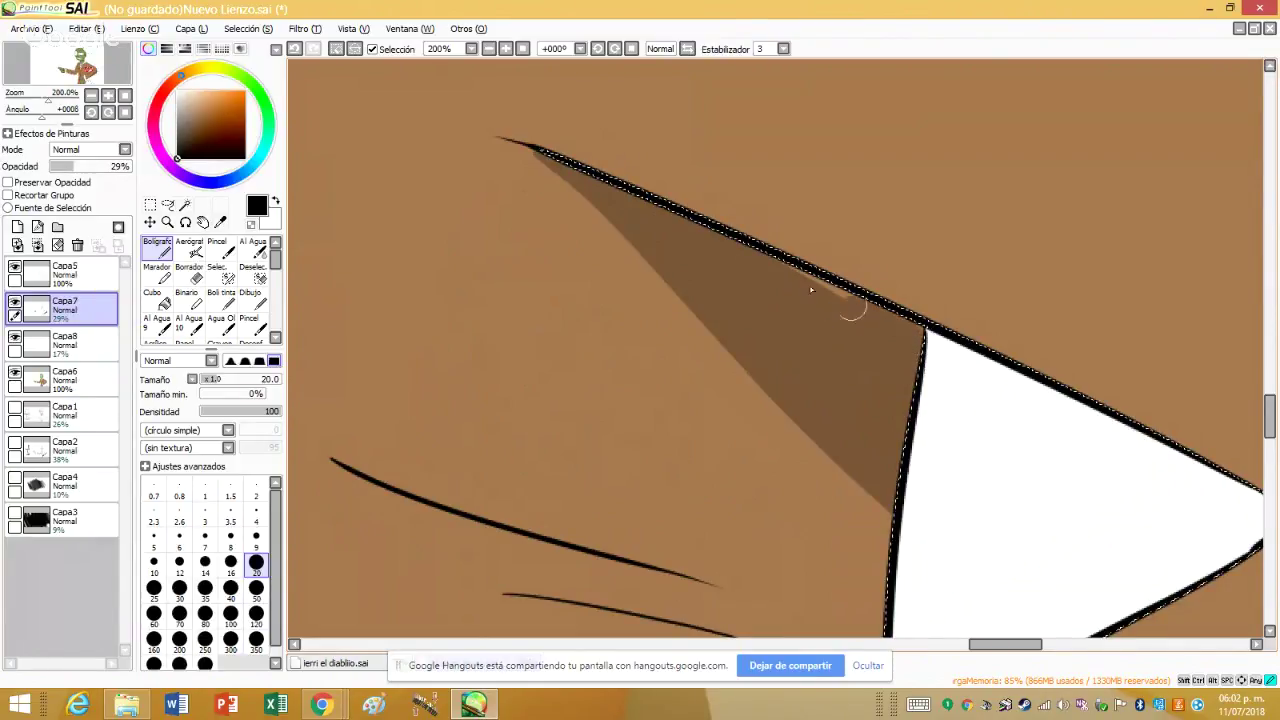
- Shade the area between the two short crease lines on the jacket's side with the pen at size 14
scroll(705, 257, "down", 1)
scroll(624, 300, "up", 1)
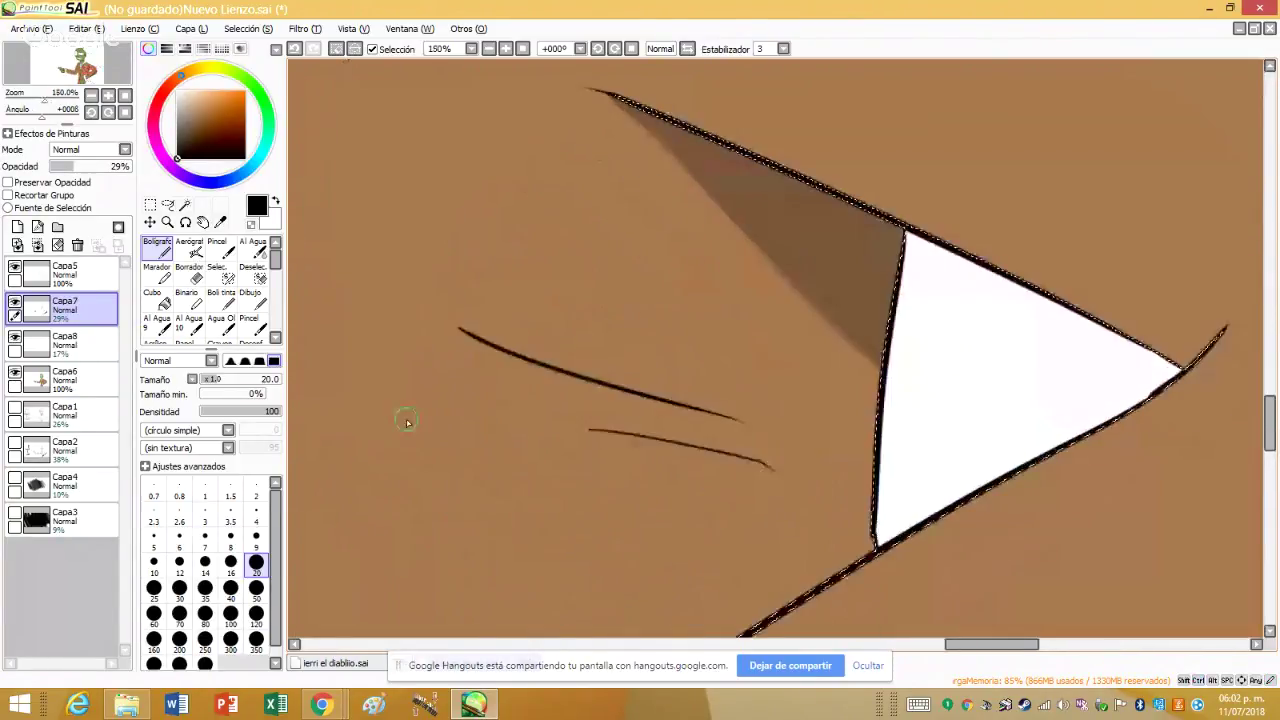
left_click(197, 567)
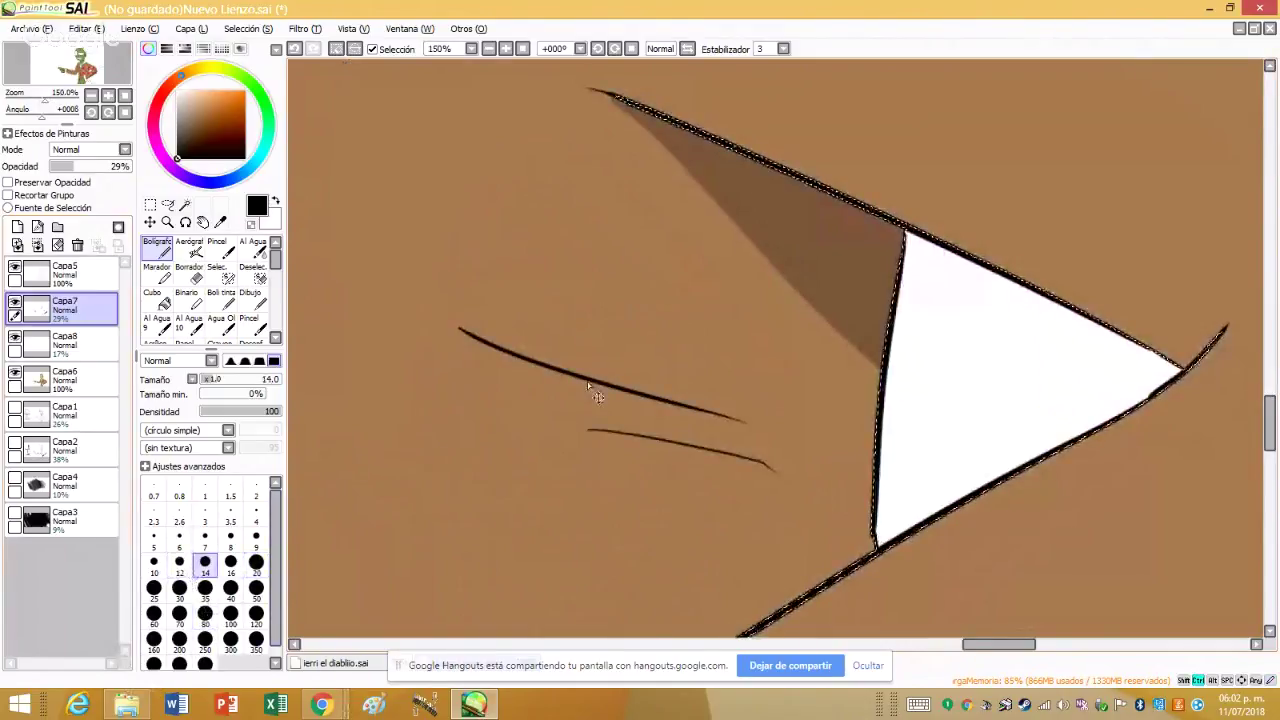
scroll(543, 411, "up", 2)
left_click_drag(425, 320, 585, 478)
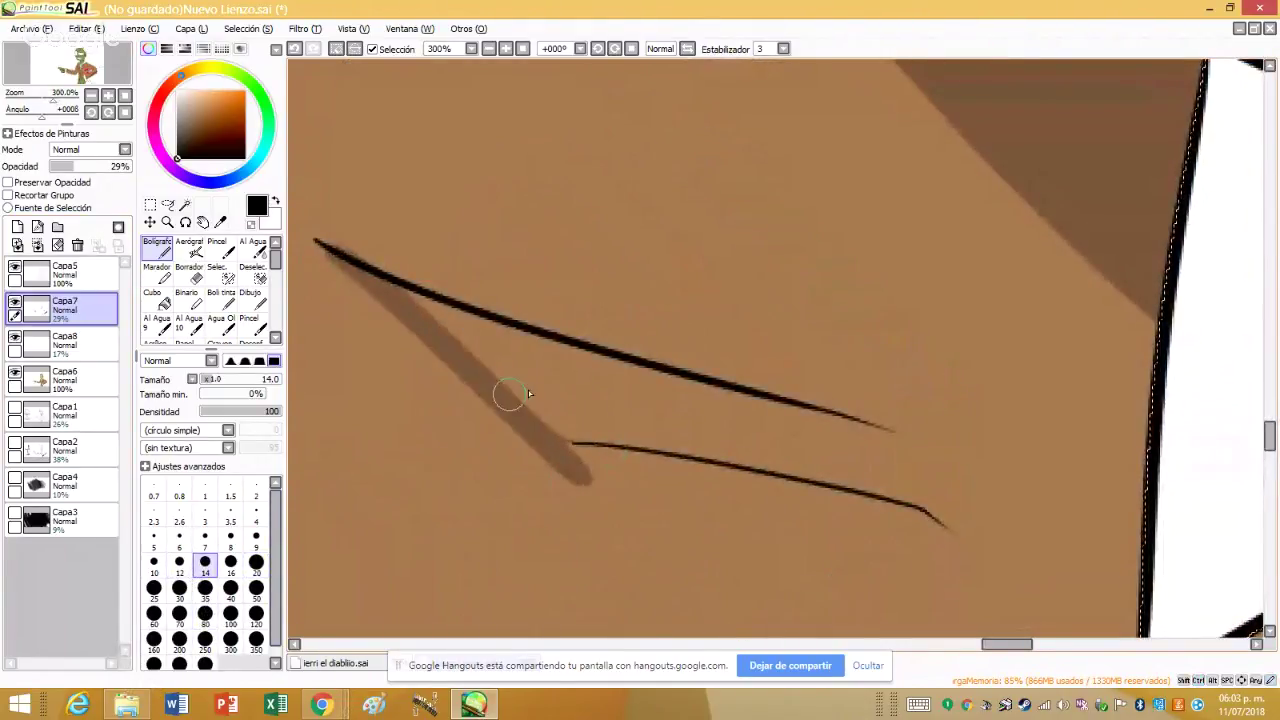
left_click_drag(840, 413, 945, 522)
mouse_move(415, 292)
left_mouse_down()
mouse_move(862, 435)
mouse_move(718, 420)
left_mouse_up()
left_click_drag(591, 451, 866, 500)
mouse_move(806, 468)
left_mouse_down()
mouse_move(840, 483)
mouse_move(812, 458)
left_mouse_up()
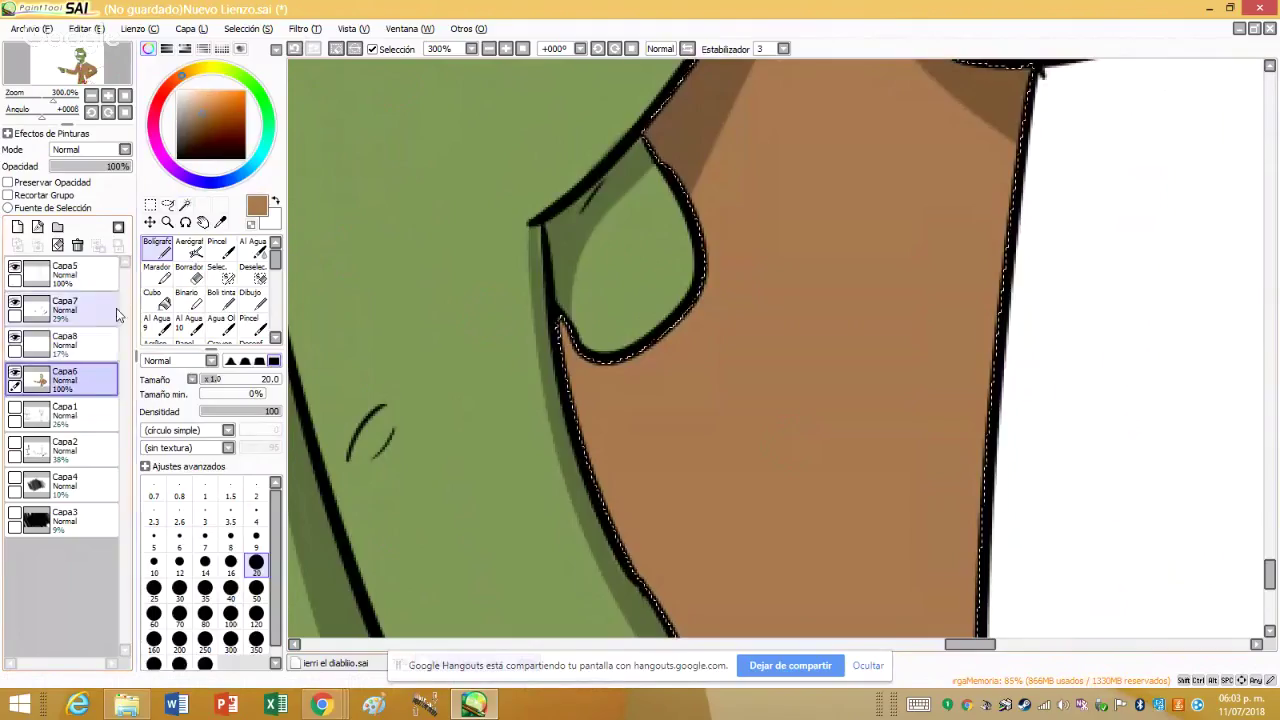
- Shade a tapering black strip on Capa7 along the outer edge of the lapel beside the bent arm, using size 20
left_click(65, 305)
scroll(586, 213, "down", 4)
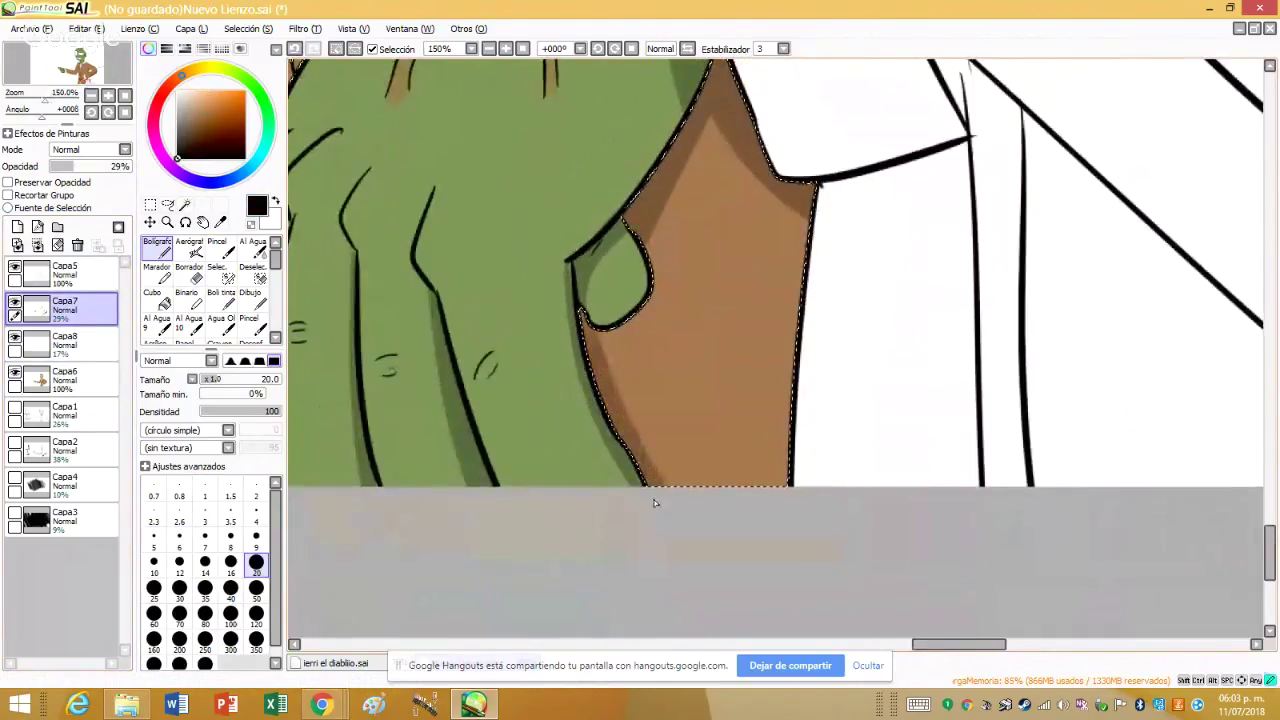
scroll(677, 373, "up", 4)
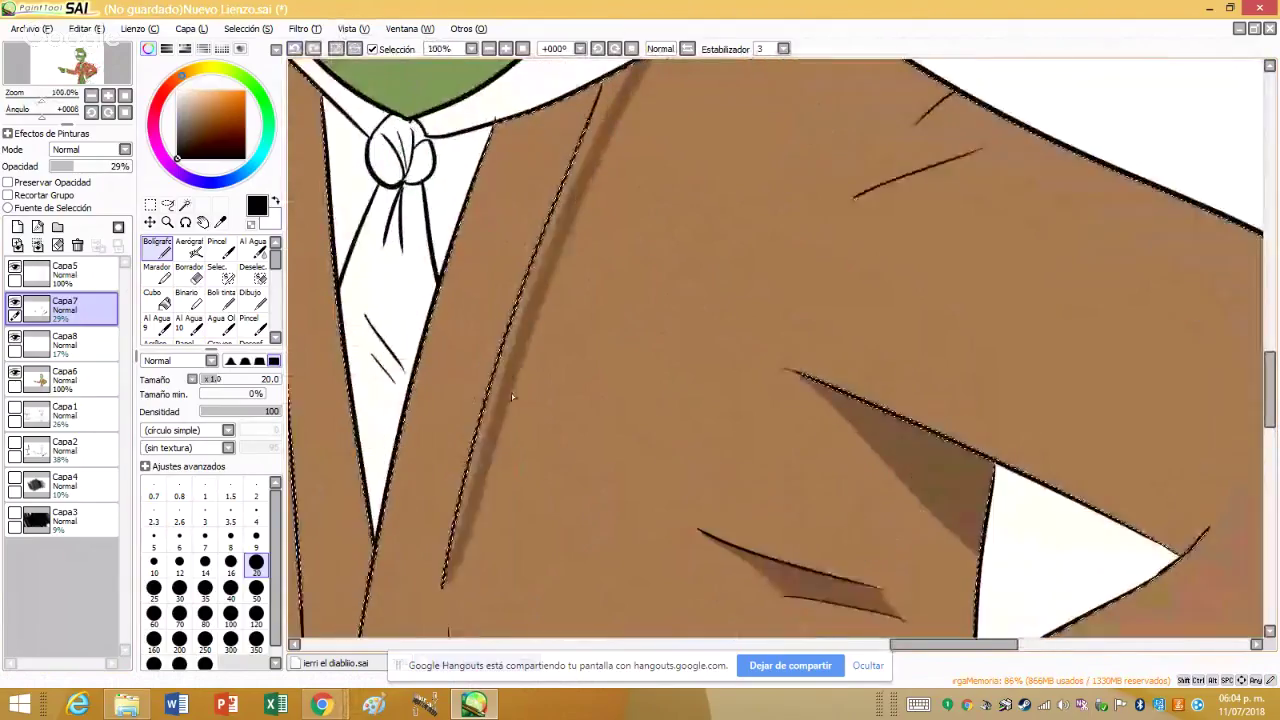
left_click_drag(550, 230, 460, 500)
left_click_drag(580, 140, 462, 480)
left_click_drag(480, 420, 457, 541)
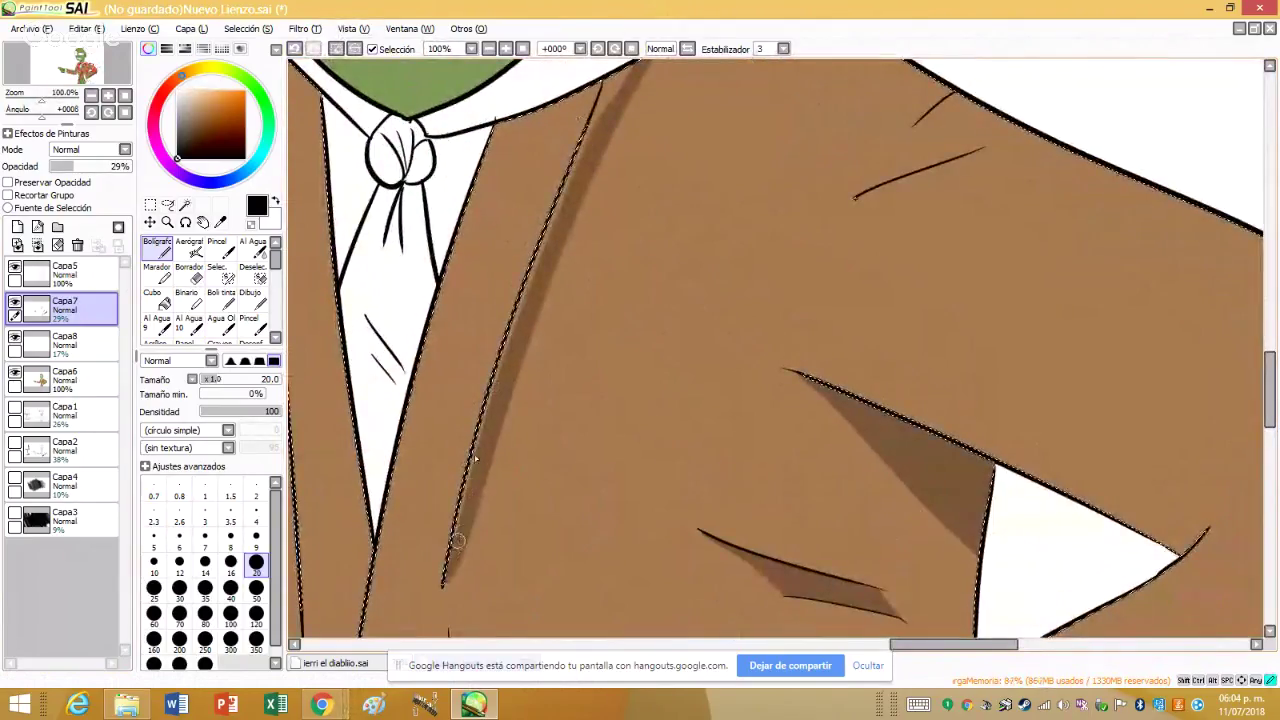
mouse_move(580, 140)
left_mouse_down()
mouse_move(455, 545)
mouse_move(480, 430)
left_mouse_up()
mouse_move(620, 70)
left_mouse_down()
mouse_move(590, 130)
mouse_move(604, 110)
left_mouse_up()
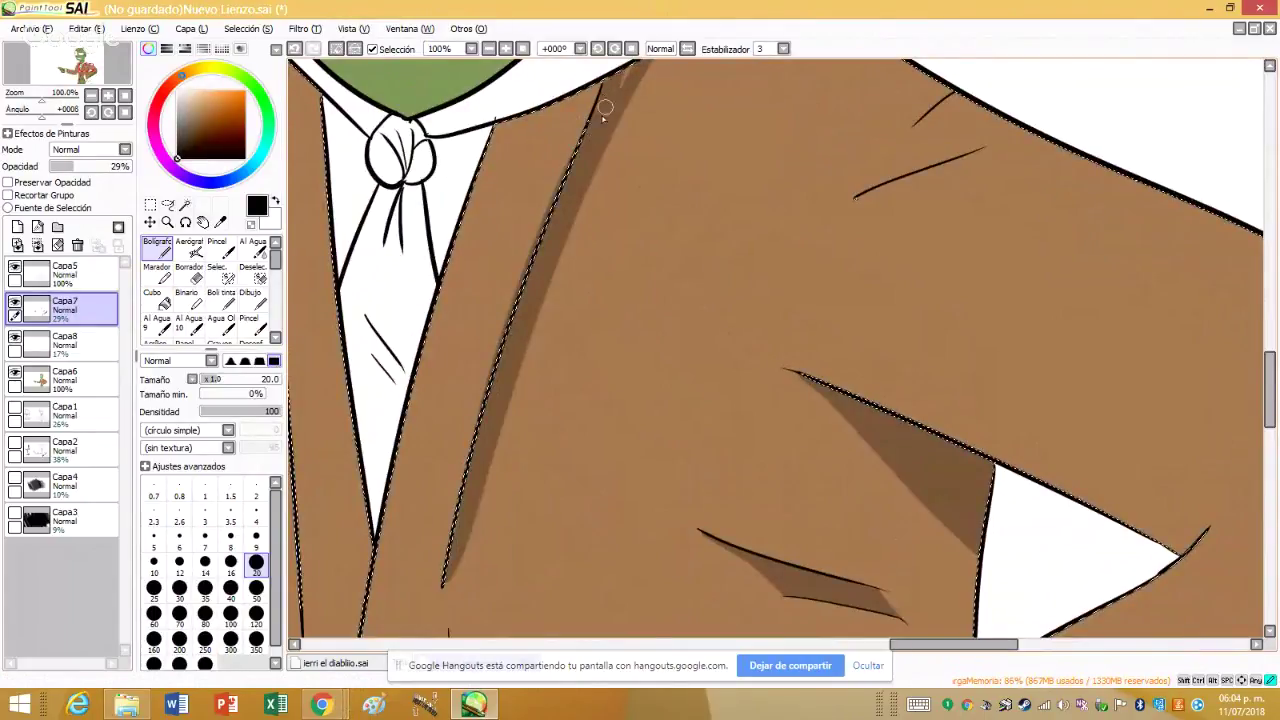
scroll(400, 330, "up", 1)
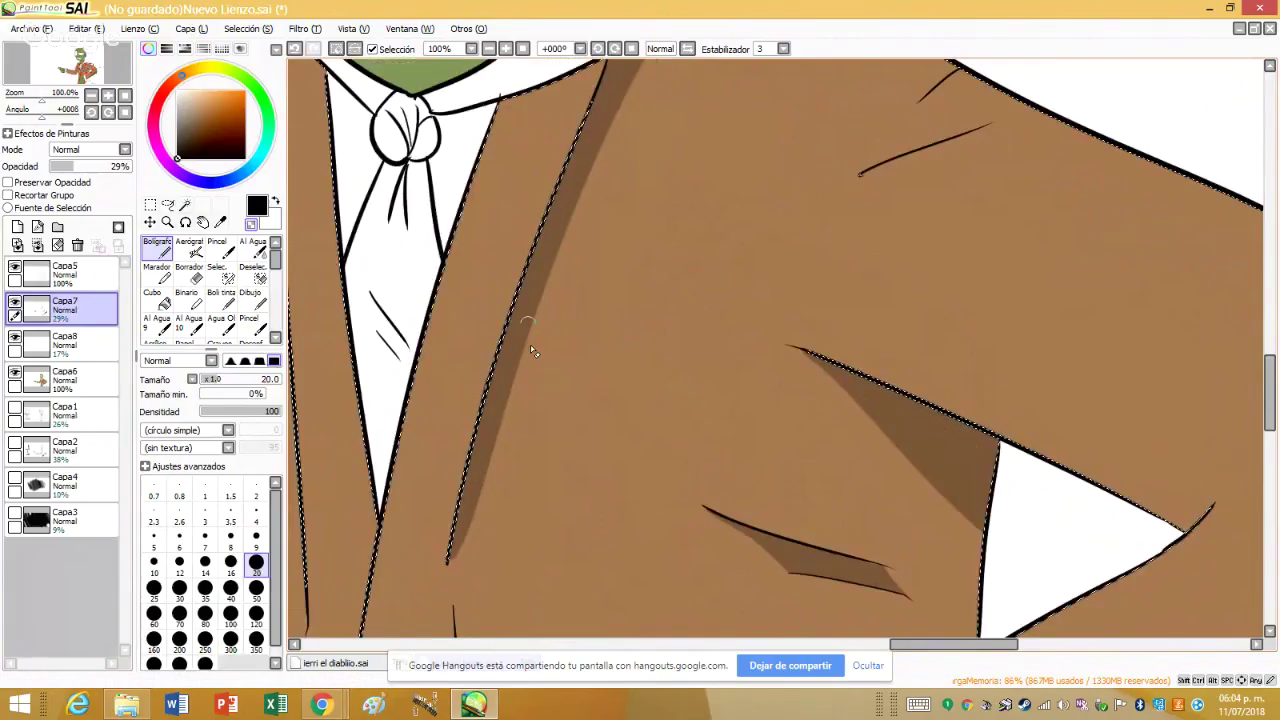
- Shade a narrow strip beside the lower jacket fold above the green hand, using the pen at size 9
scroll(530, 345, "down", 2)
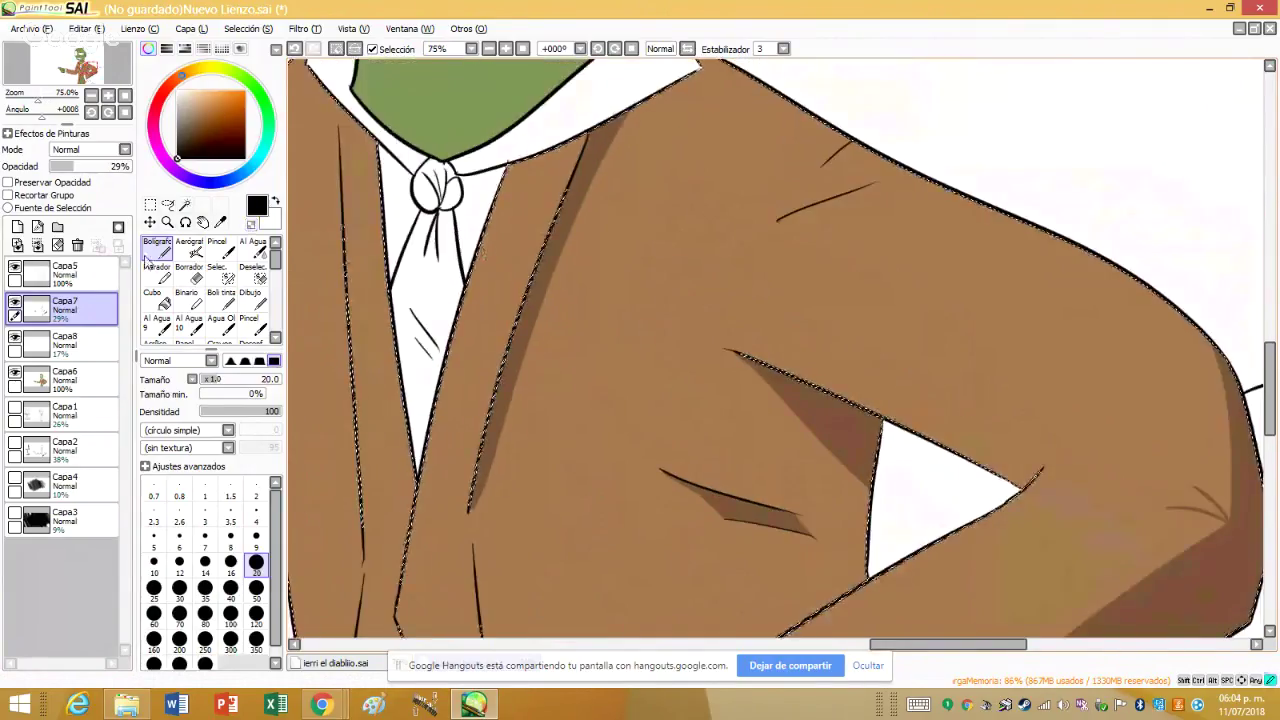
scroll(551, 390, "up", 3)
key("bracketleft")
key("bracketleft")
key("bracketleft")
key("bracketleft")
key("bracketleft")
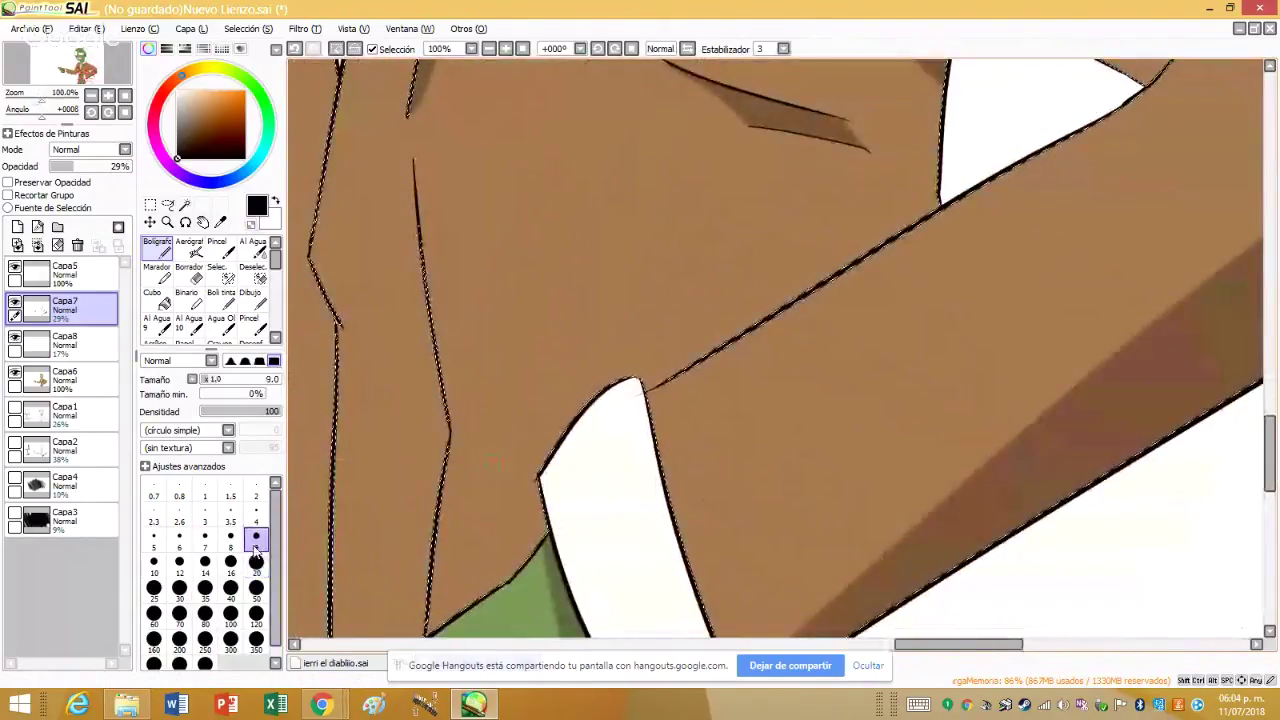
scroll(452, 430, "down", 1)
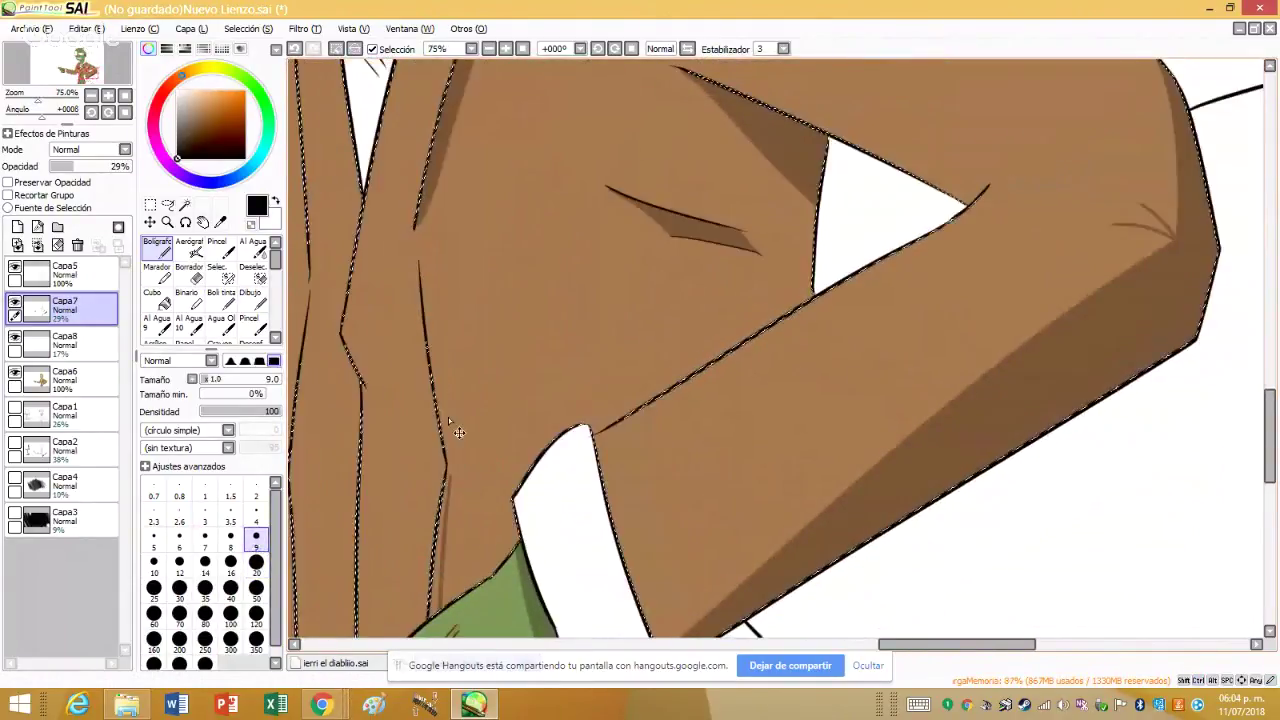
scroll(458, 432, "up", 2)
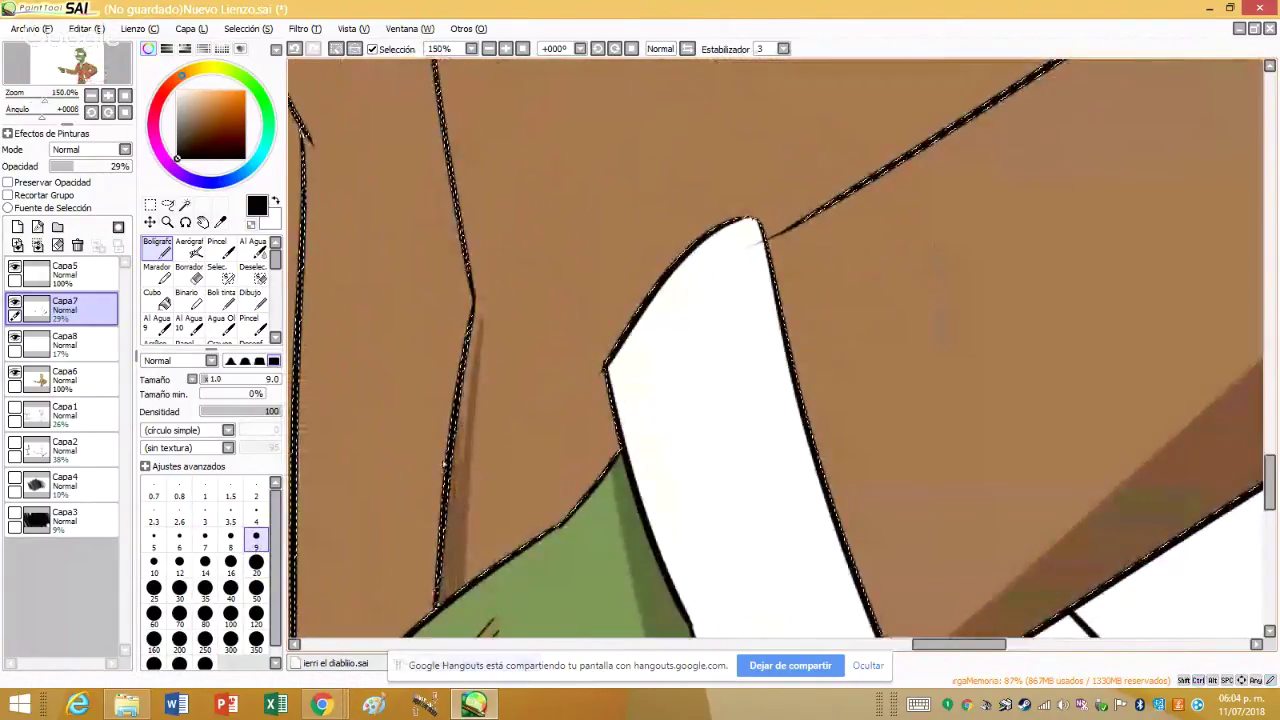
mouse_move(462, 560)
left_mouse_down()
mouse_move(474, 312)
mouse_move(461, 370)
left_mouse_up()
scroll(462, 370, "up", 3)
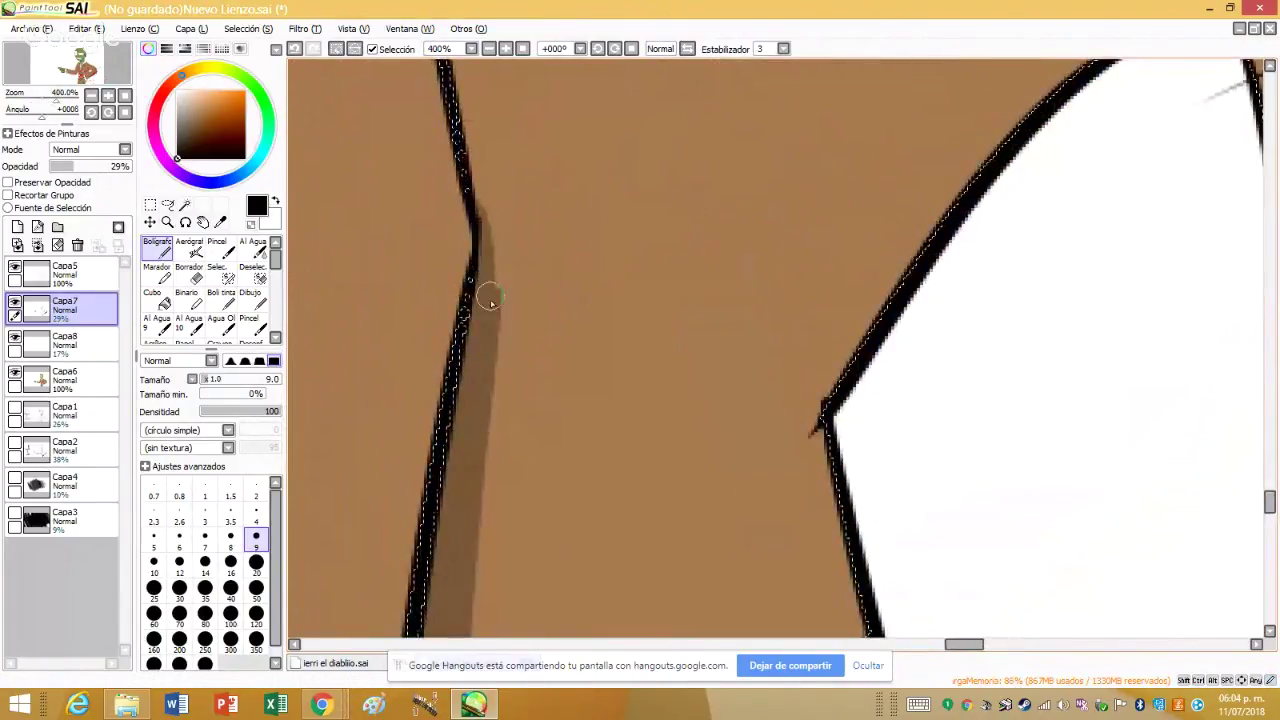
scroll(506, 286, "down", 4)
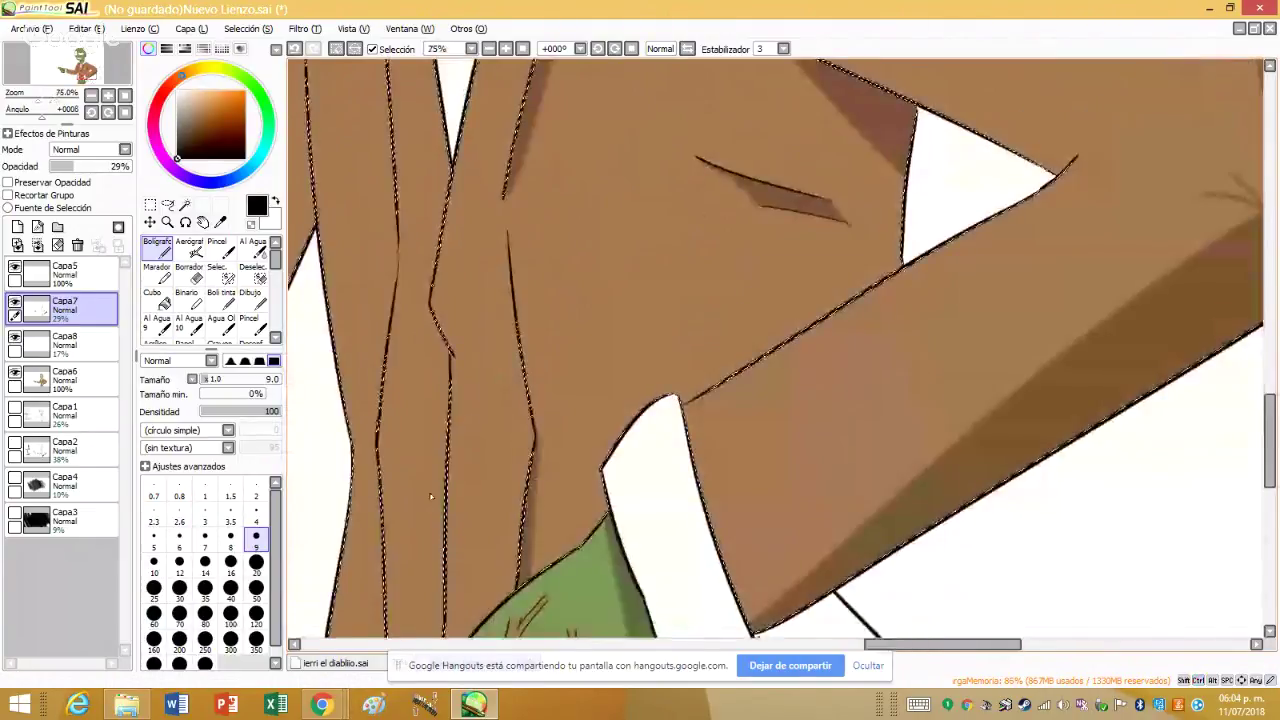
- Shade along the jacket's lower front opening with the pen at size 20, refining the strip at size 9
scroll(398, 515, "down", 2)
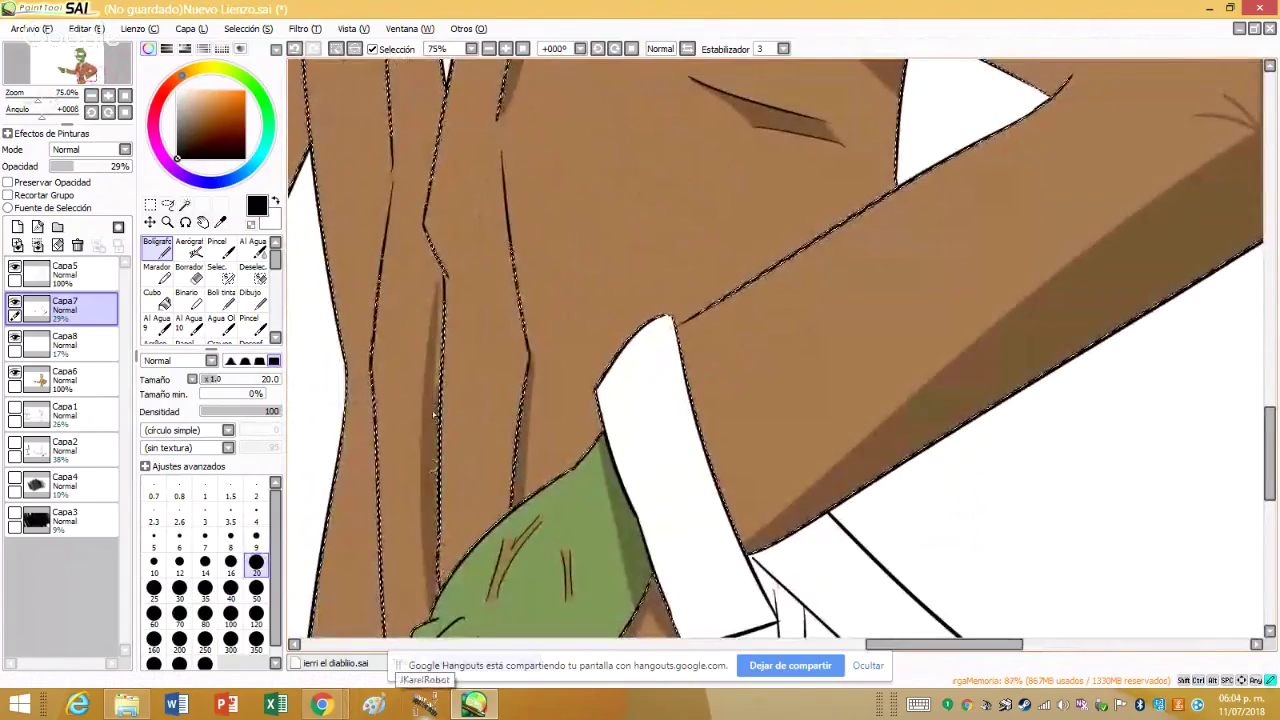
scroll(432, 405, "up", 3)
key("bracketleft")
key("bracketleft")
key("bracketleft")
key("bracketleft")
key("bracketleft")
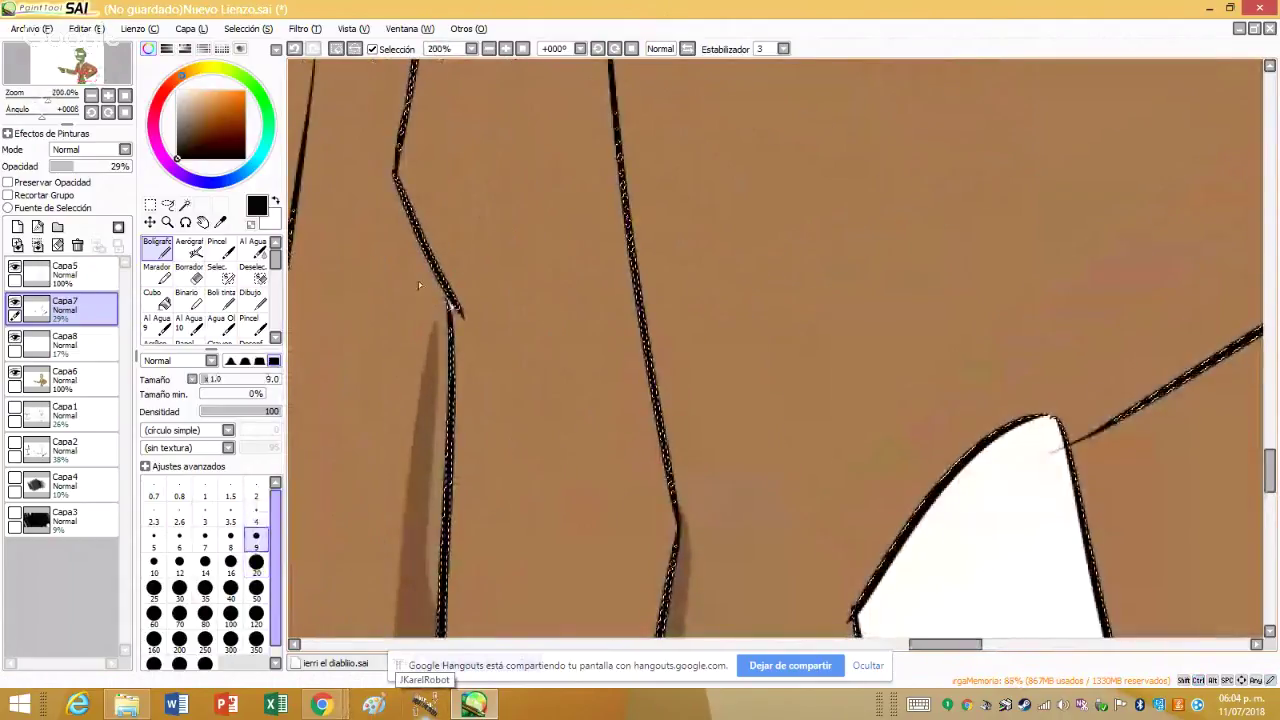
mouse_move(437, 370)
left_mouse_down()
mouse_move(460, 416)
mouse_move(433, 590)
mouse_move(429, 486)
mouse_move(424, 526)
mouse_move(430, 593)
mouse_move(436, 461)
left_mouse_up()
scroll(430, 385, "up", 1)
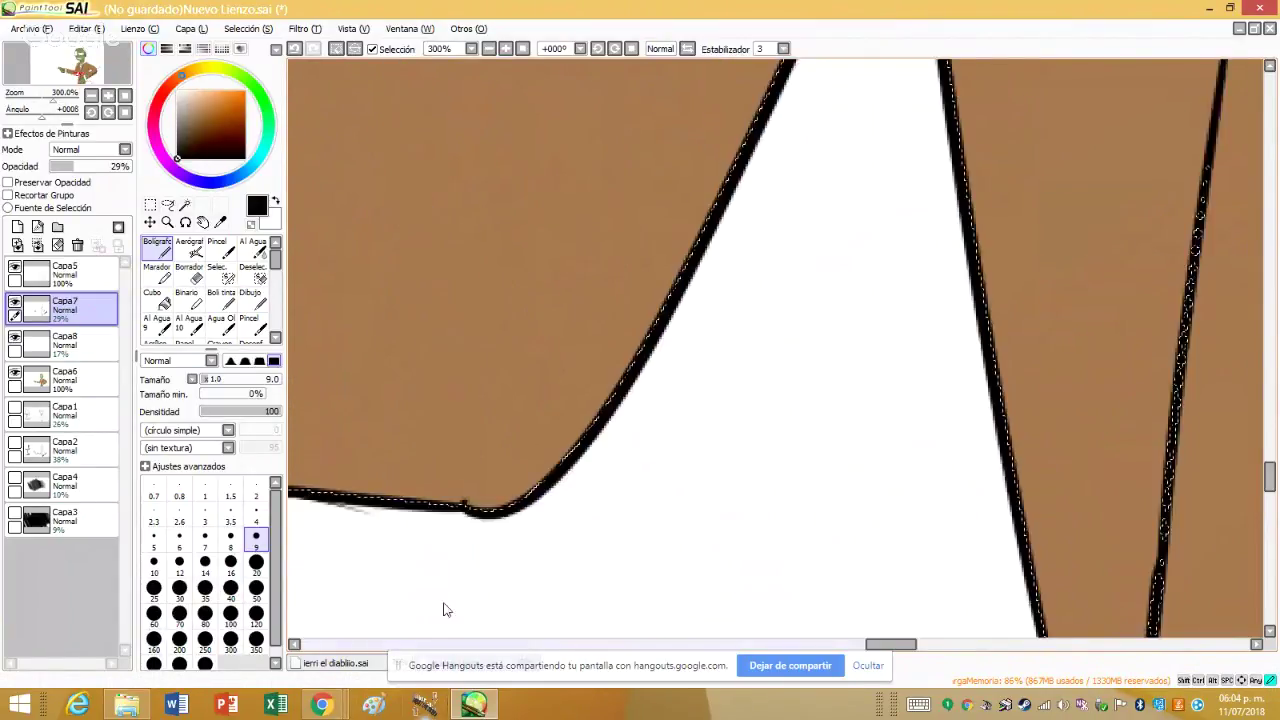
left_click(502, 645)
scroll(820, 540, "down", 4)
scroll(820, 540, "up", 3)
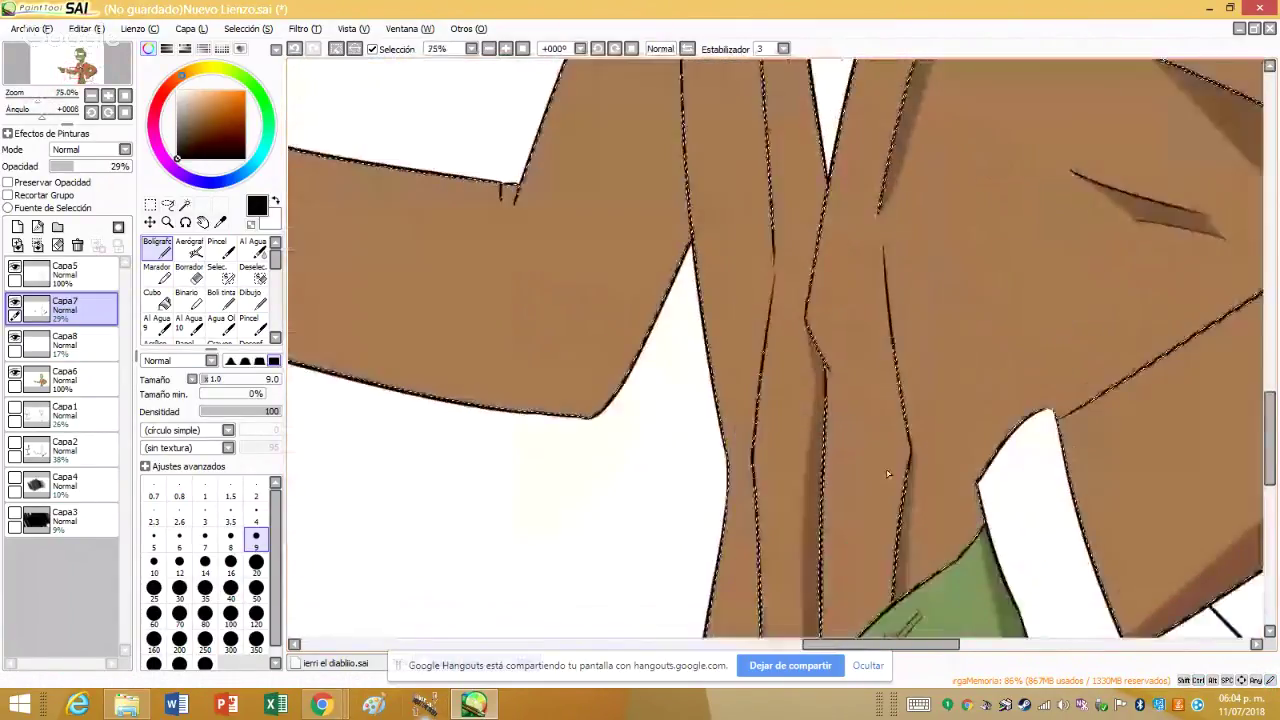
scroll(820, 540, "up", 2)
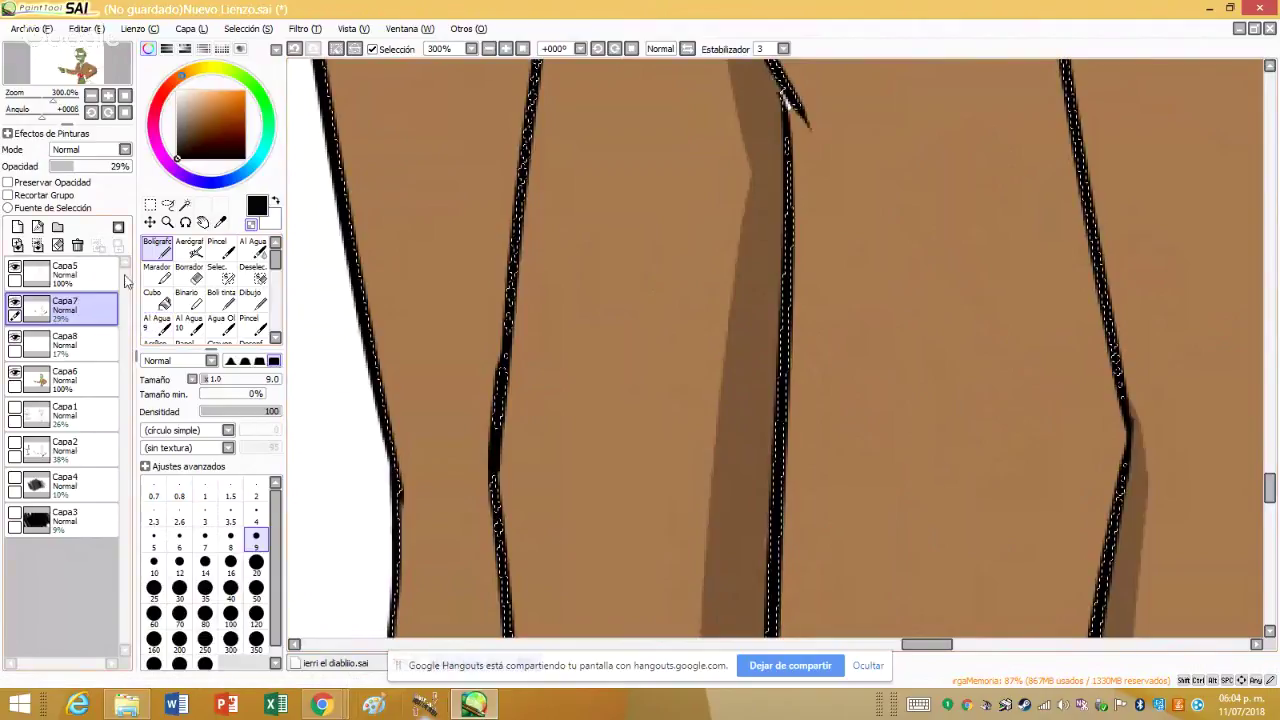
left_click(70, 272)
double_click(202, 205)
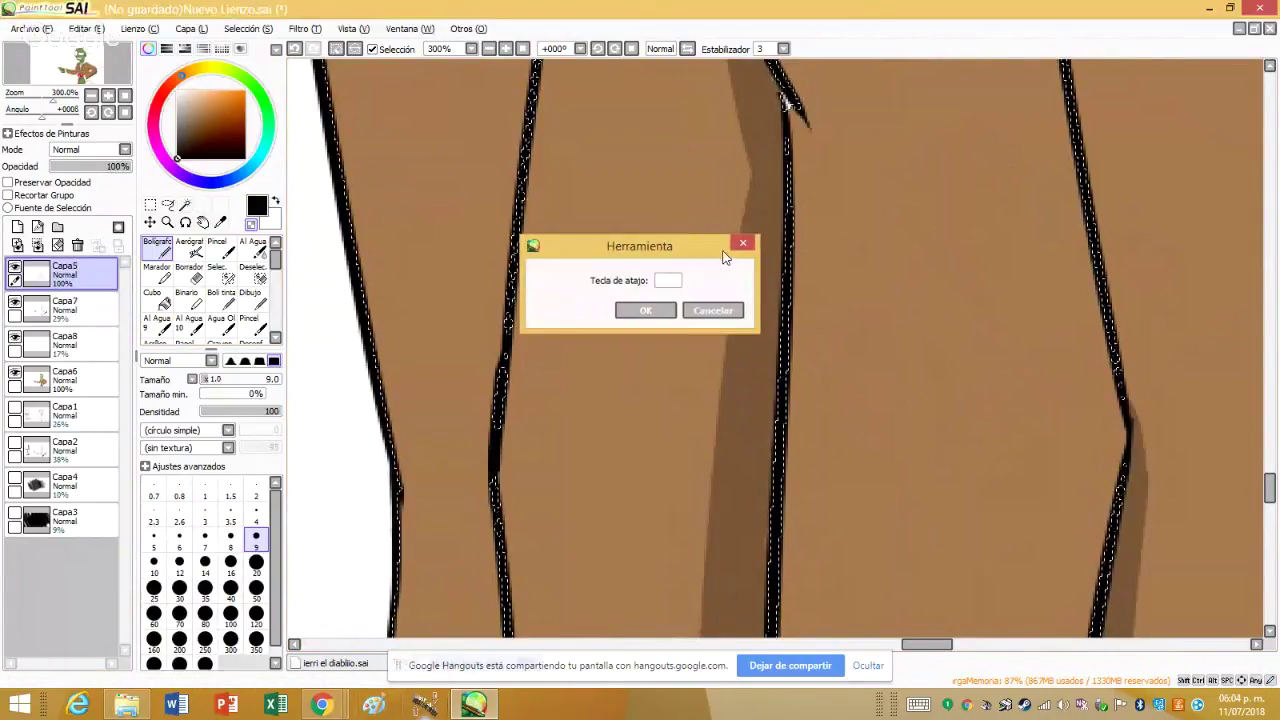
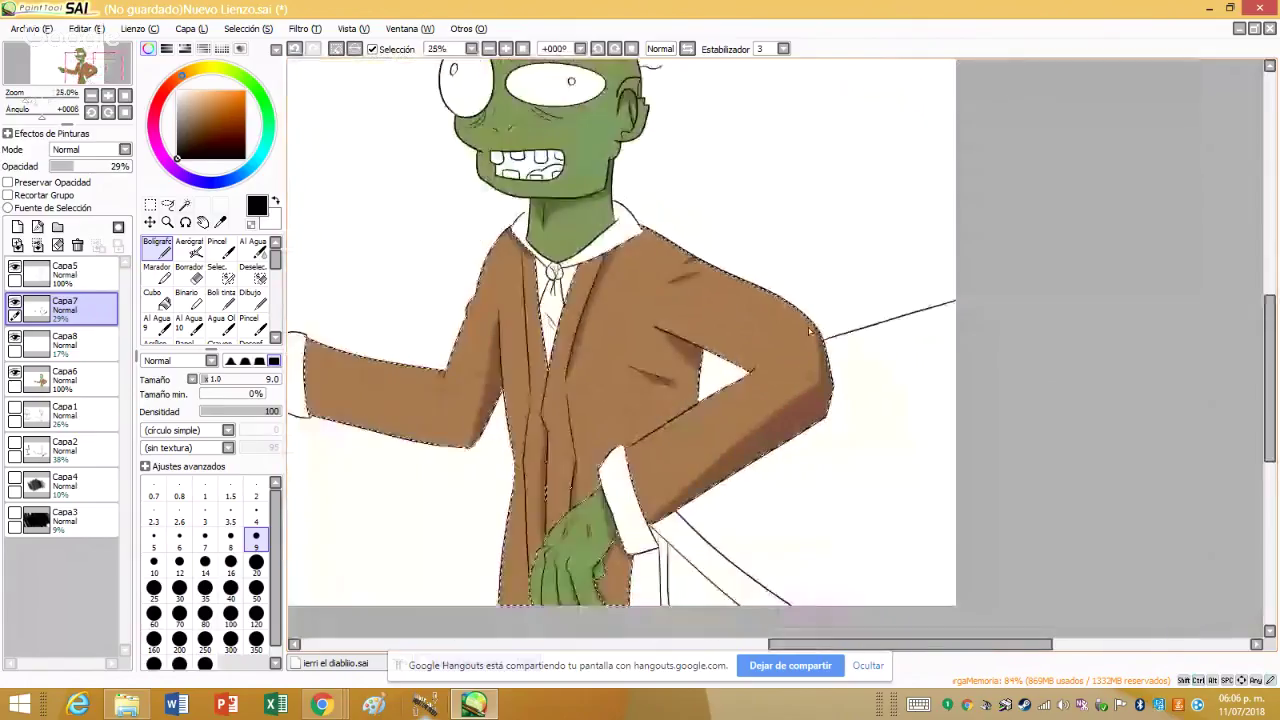
- Shade the underside of the outstretched sleeve from the elbow to the cuff on Capa7, using the pen at size 50
scroll(405, 371, "down", 2)
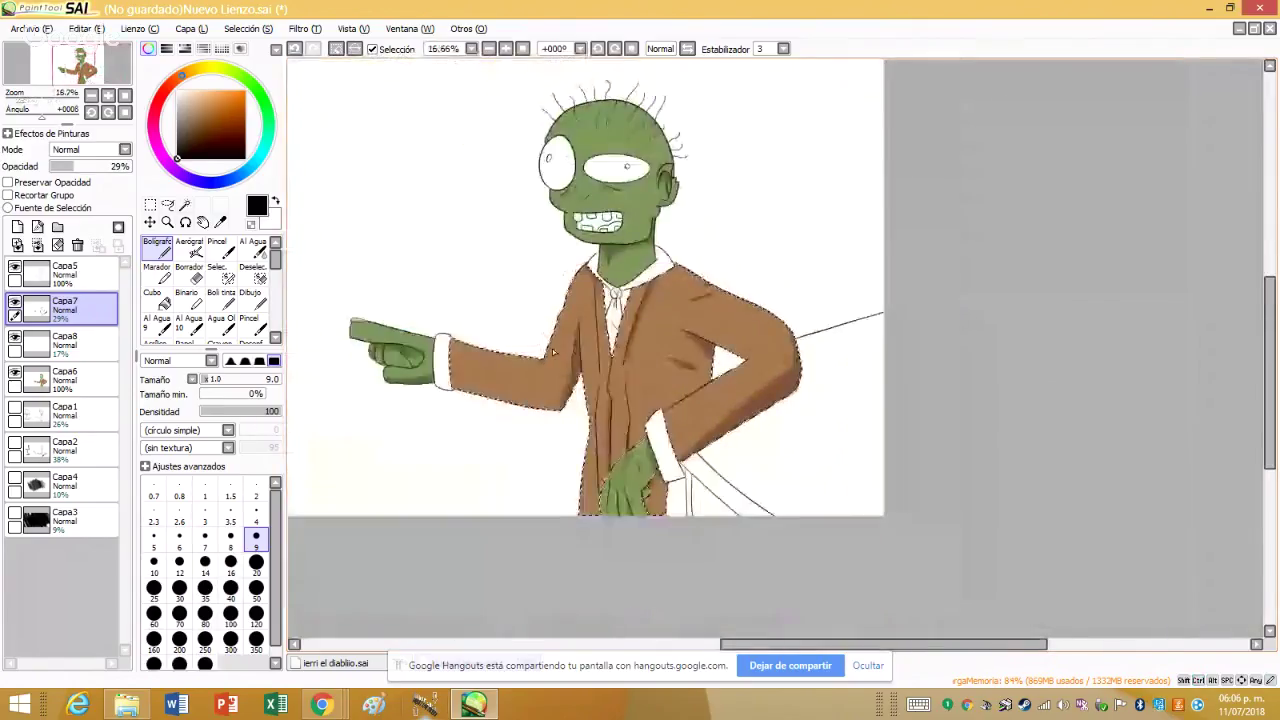
scroll(405, 371, "up", 3)
scroll(405, 371, "up", 1)
scroll(491, 423, "up", 1)
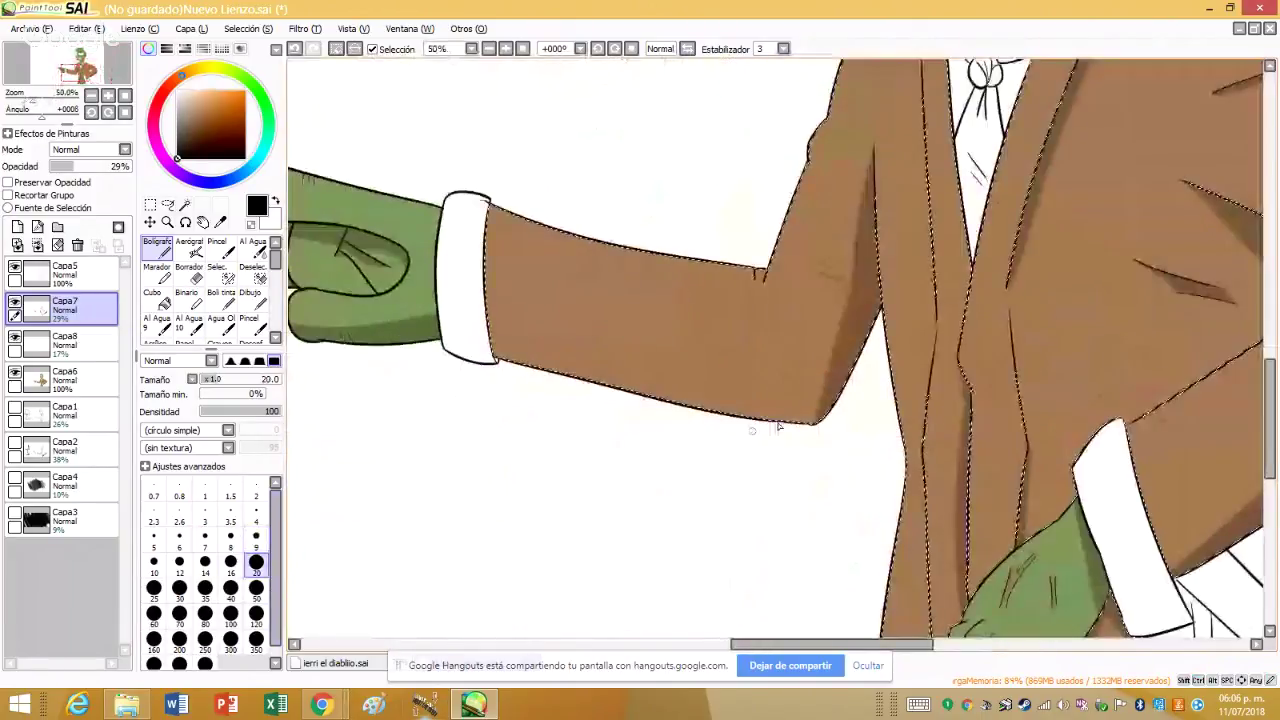
left_click(256, 588)
left_click_drag(815, 422, 510, 388)
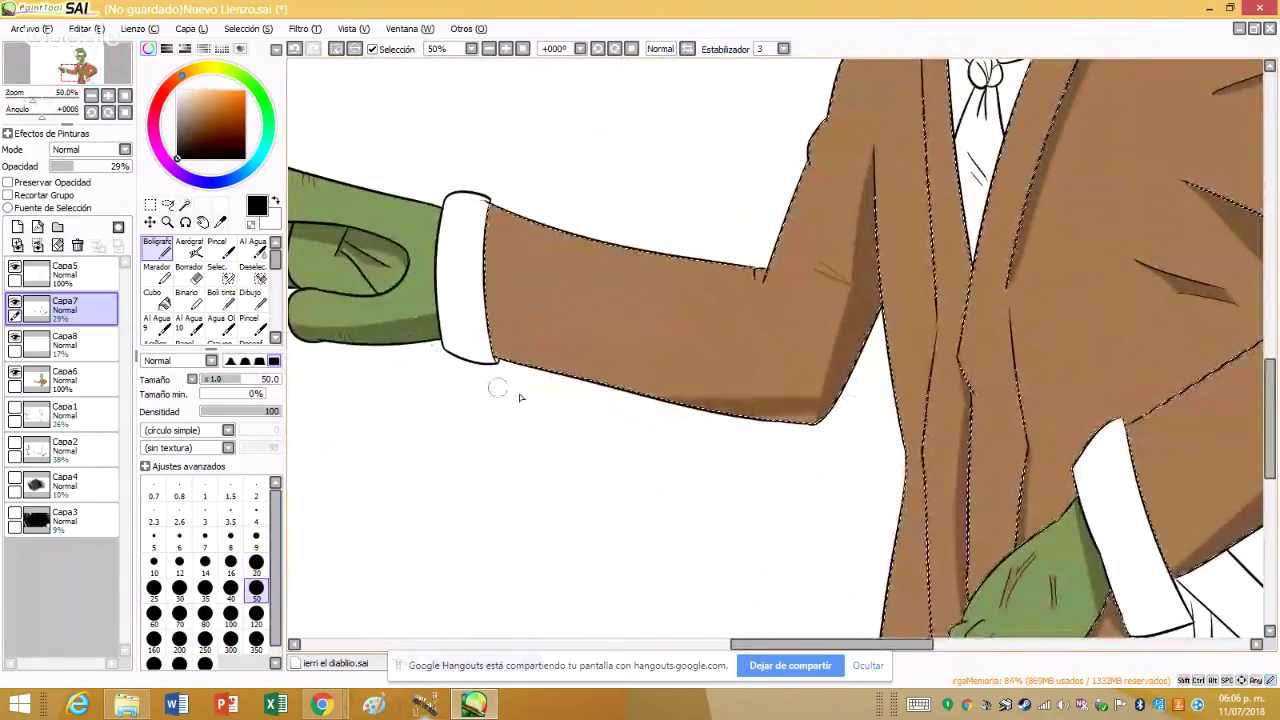
left_click_drag(812, 430, 594, 391)
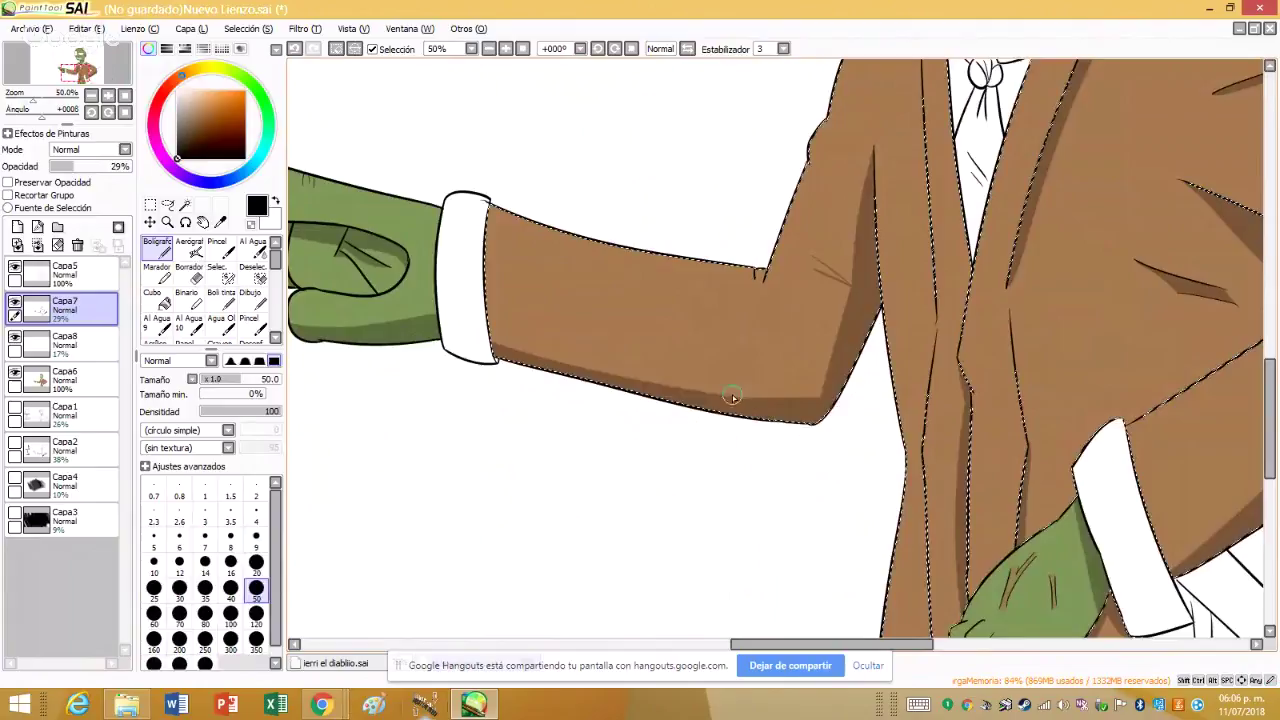
- Draw two thin crease shadows fanning inward from the outstretched sleeve's elbow, using the pen at size 8
scroll(771, 423, "up", 3)
left_click(230, 536)
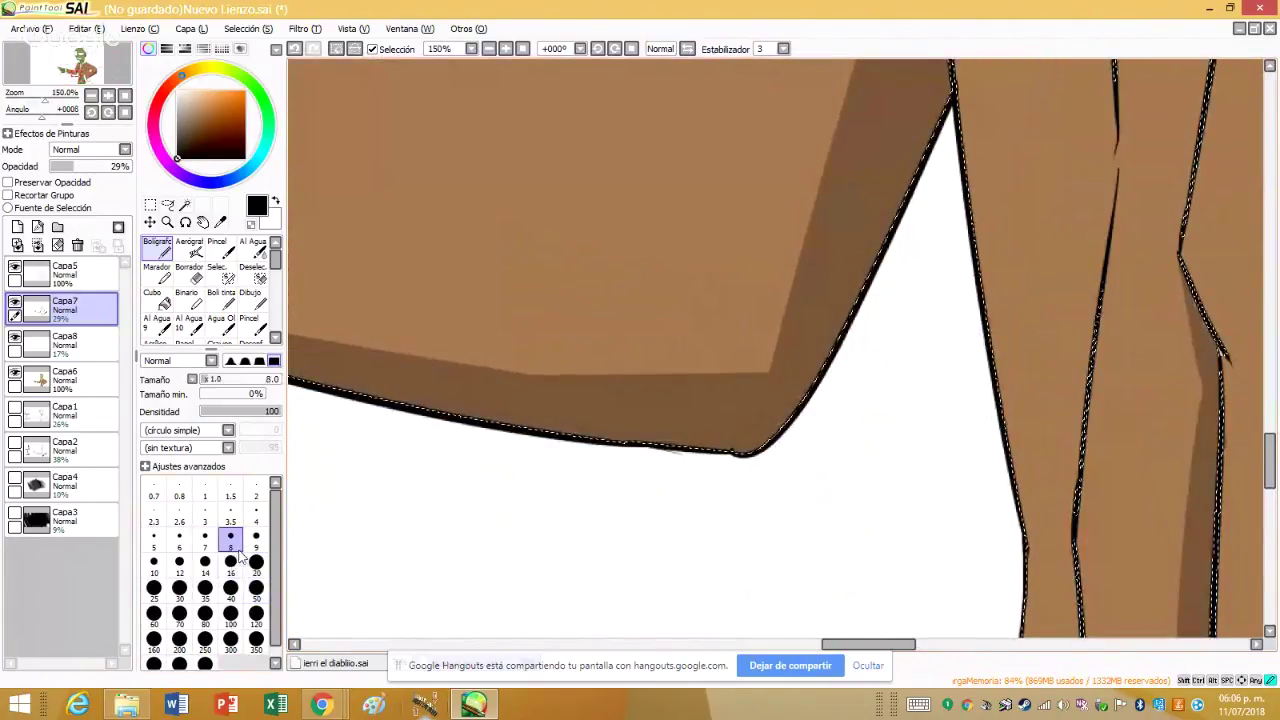
left_click_drag(765, 365, 684, 226)
left_click_drag(758, 368, 626, 280)
scroll(595, 333, "down", 2)
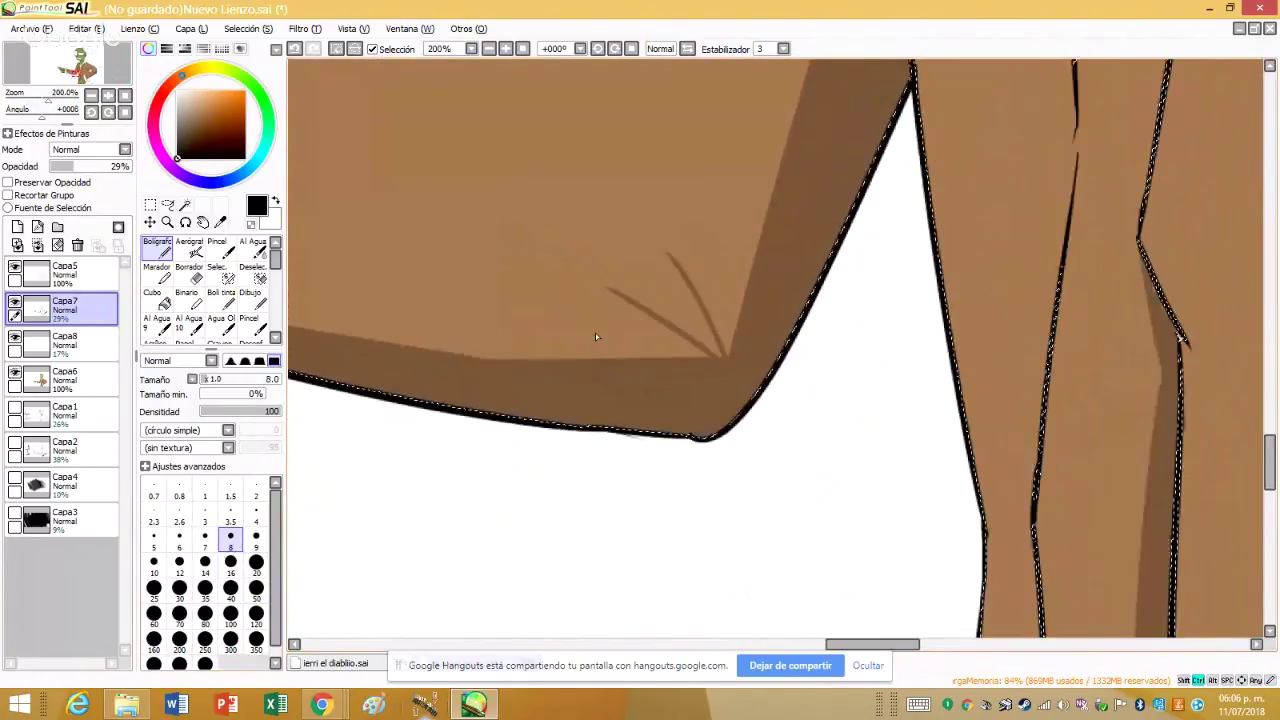
scroll(700, 530, "down", 1)
scroll(600, 420, "down", 1)
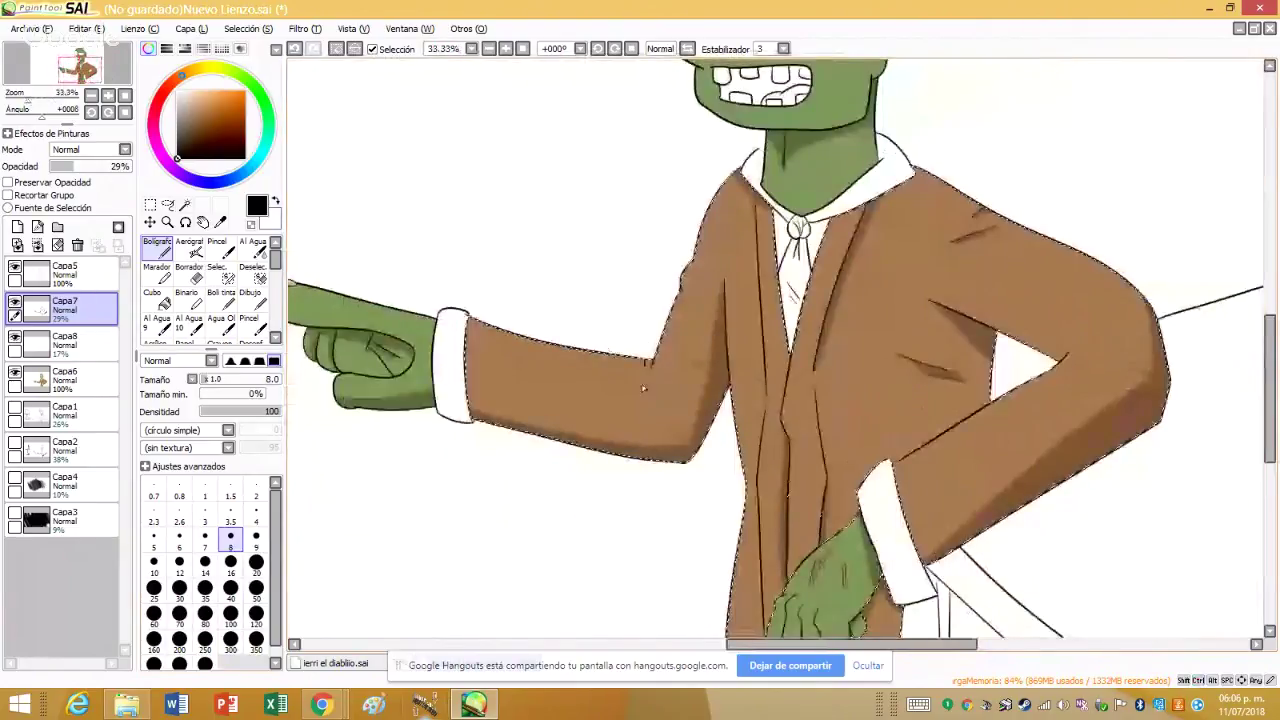
- Select both sleeve cuffs from the Capa5 line art with the magic wand and paint them grey-brown on Capa6 with the pen at size 120
scroll(551, 369, "up", 2)
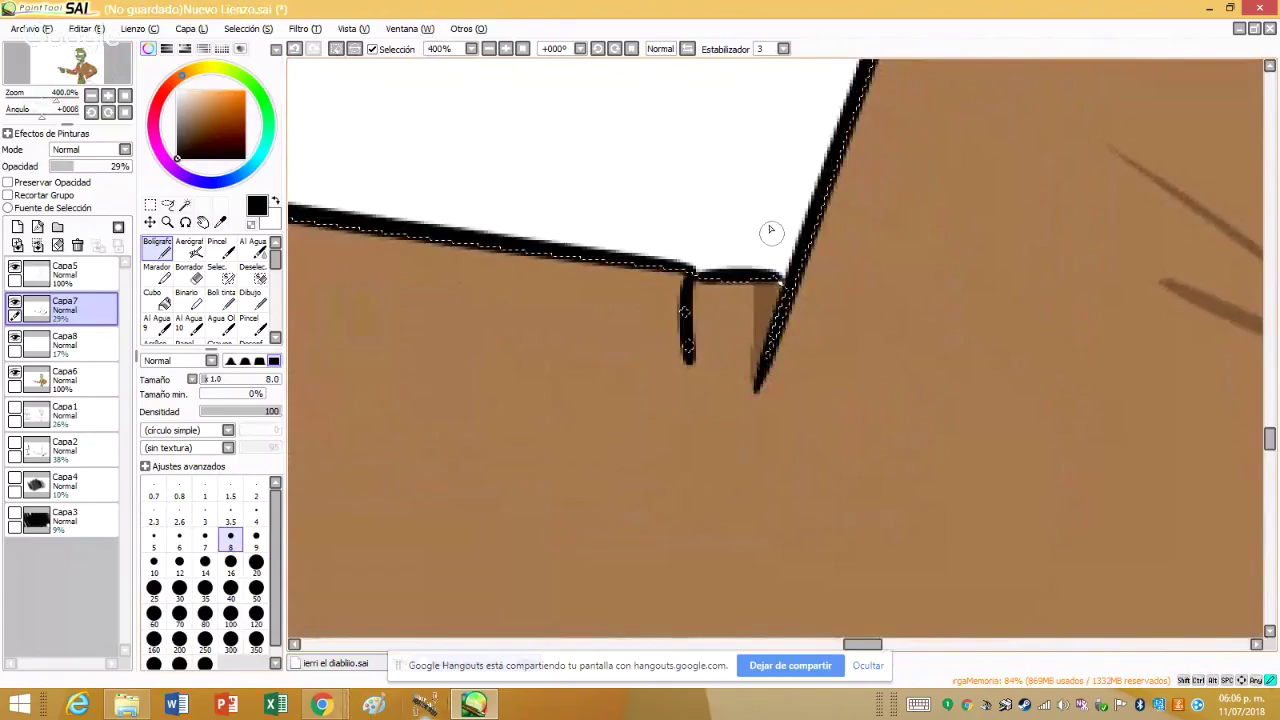
scroll(770, 234, "down", 3)
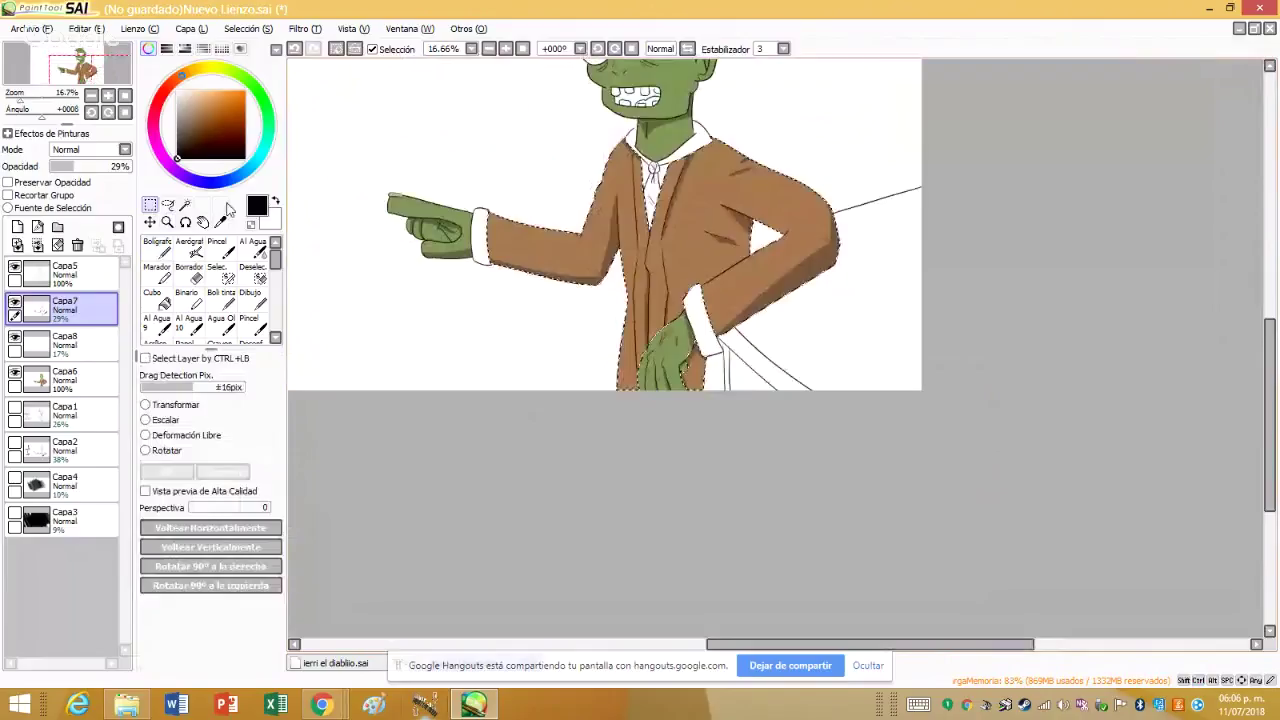
left_click(105, 277)
left_click(186, 206)
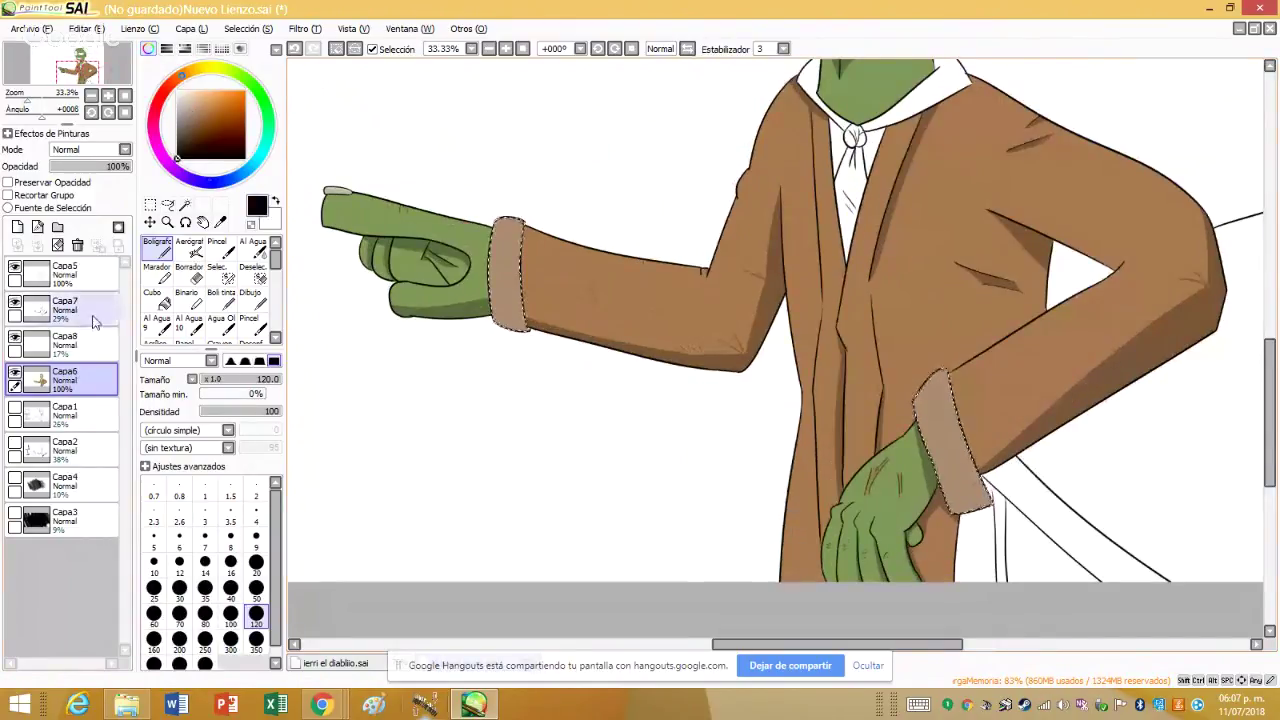
- Shade the lower edges of the two cuffs on Capa7 with the pen and clear the selection
left_click(60, 310)
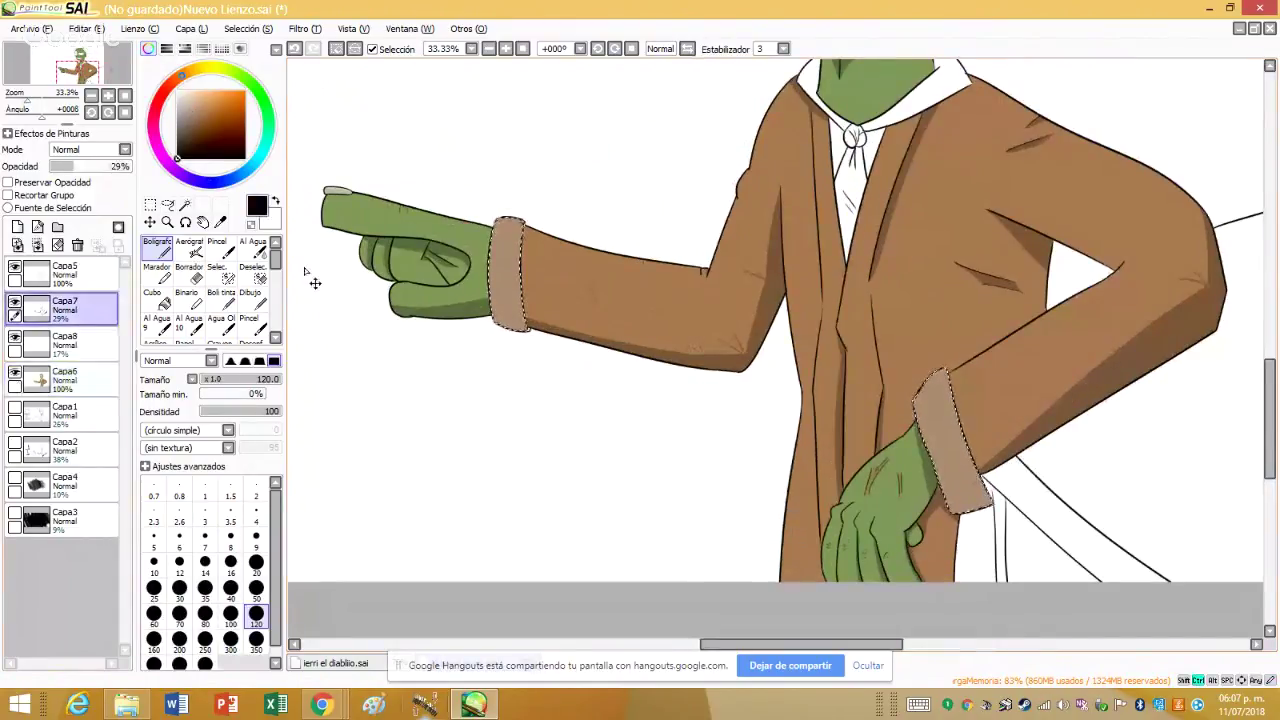
scroll(350, 200, "up", 2)
scroll(800, 400, "down", 2)
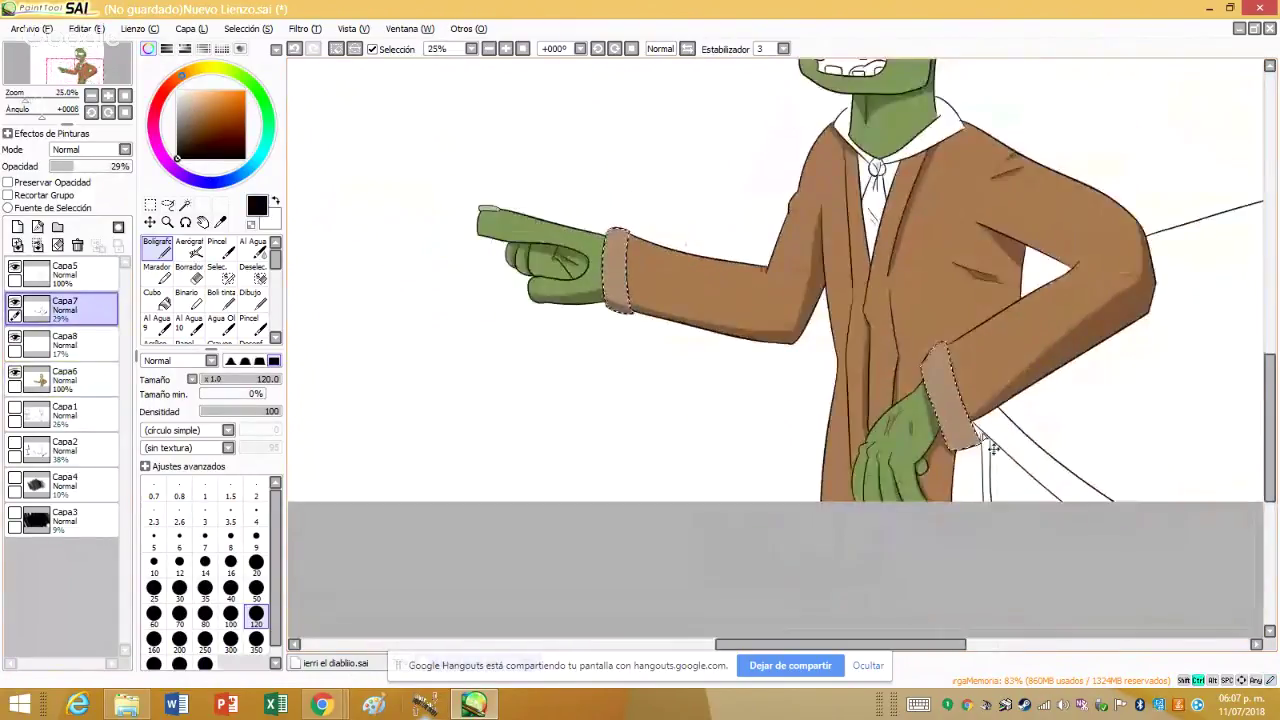
scroll(893, 530, "up", 2)
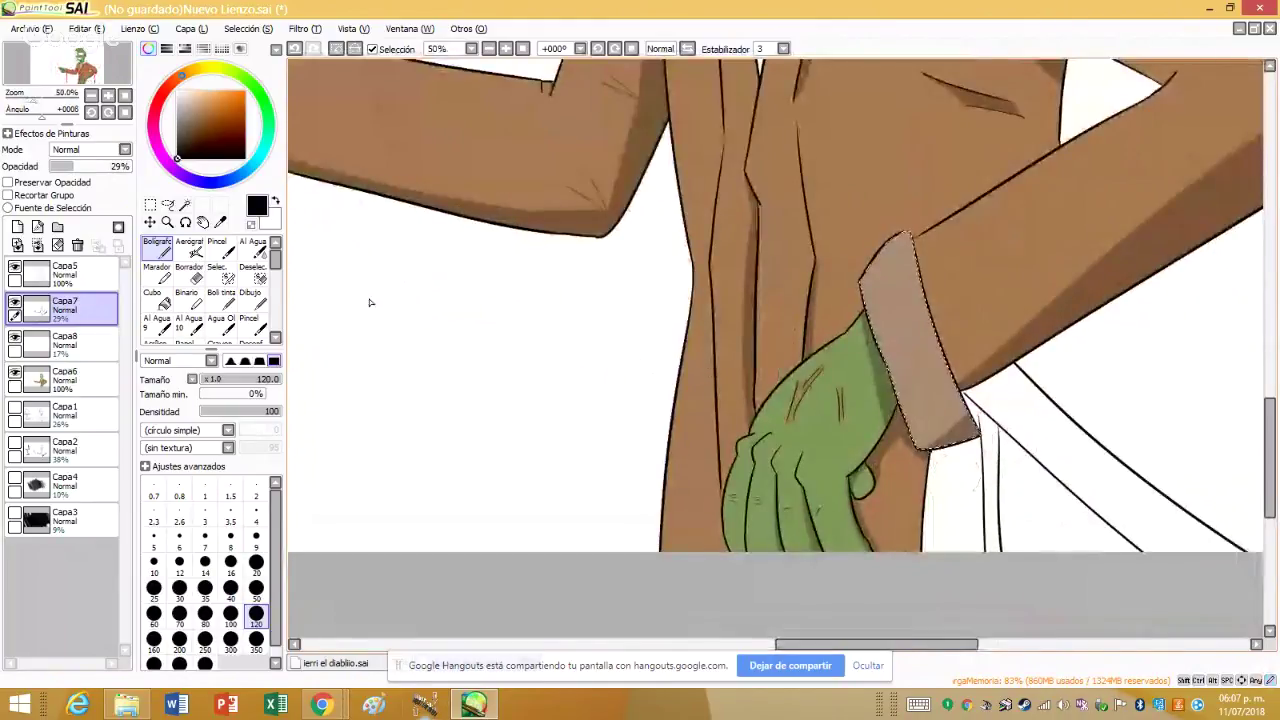
key("ctrl+t")
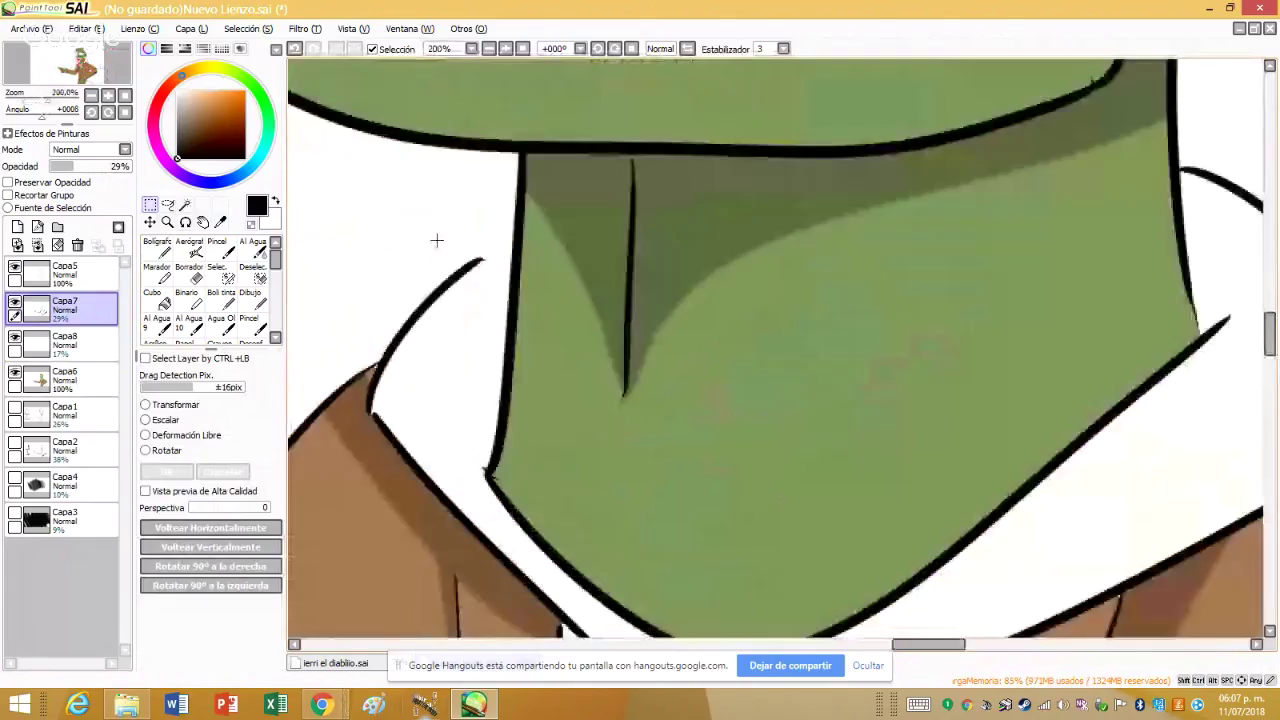
- Close the gap between the shirt collar and jacket outlines at the shoulder on Capa5, using the pen at size 6
scroll(437, 243, "up", 2)
key("Return")
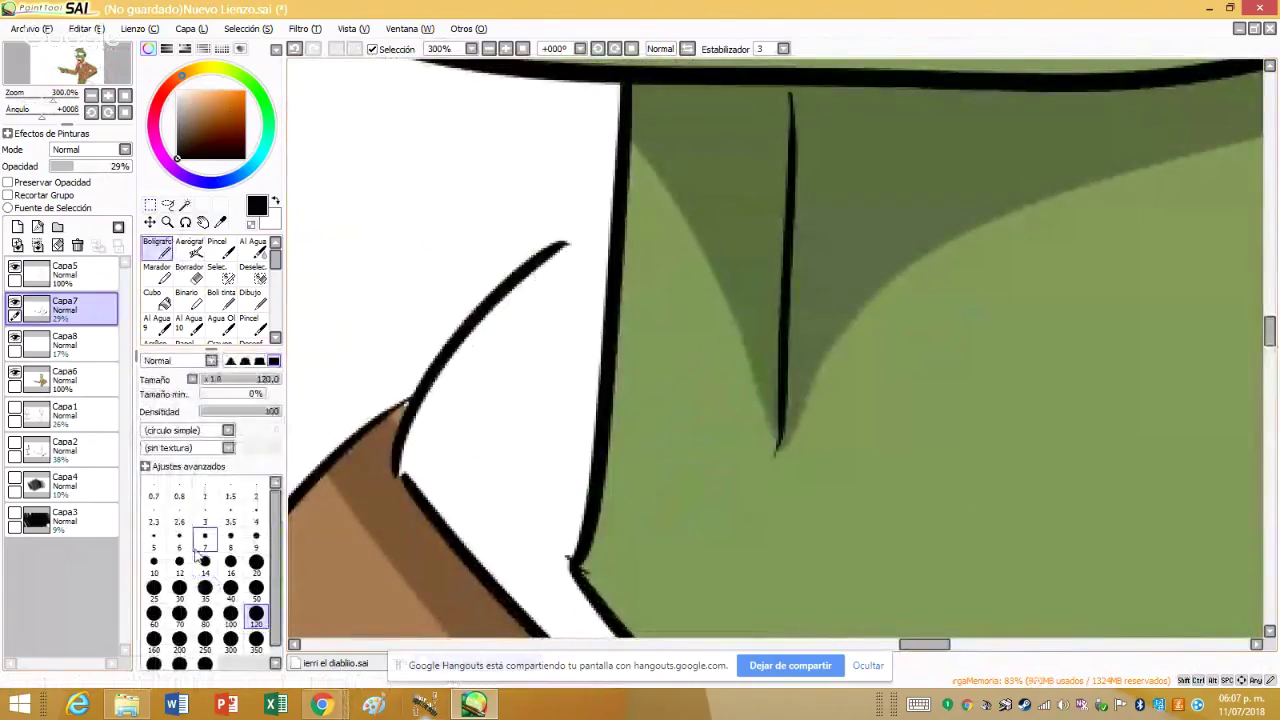
left_click(179, 547)
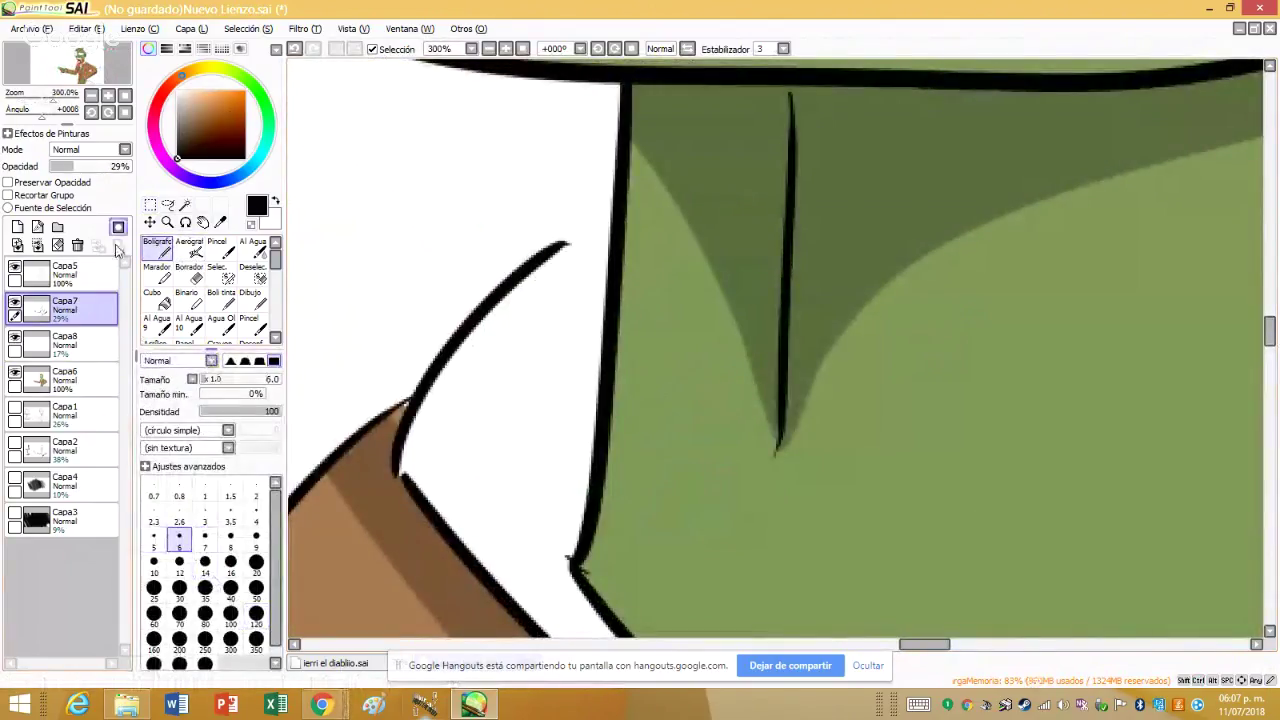
left_click(64, 272)
scroll(546, 194, "up", 2)
mouse_move(563, 295)
left_mouse_down()
mouse_move(663, 203)
mouse_move(677, 205)
mouse_move(629, 86)
mouse_move(634, 186)
mouse_move(520, 315)
left_mouse_up()
scroll(677, 198, "down", 1)
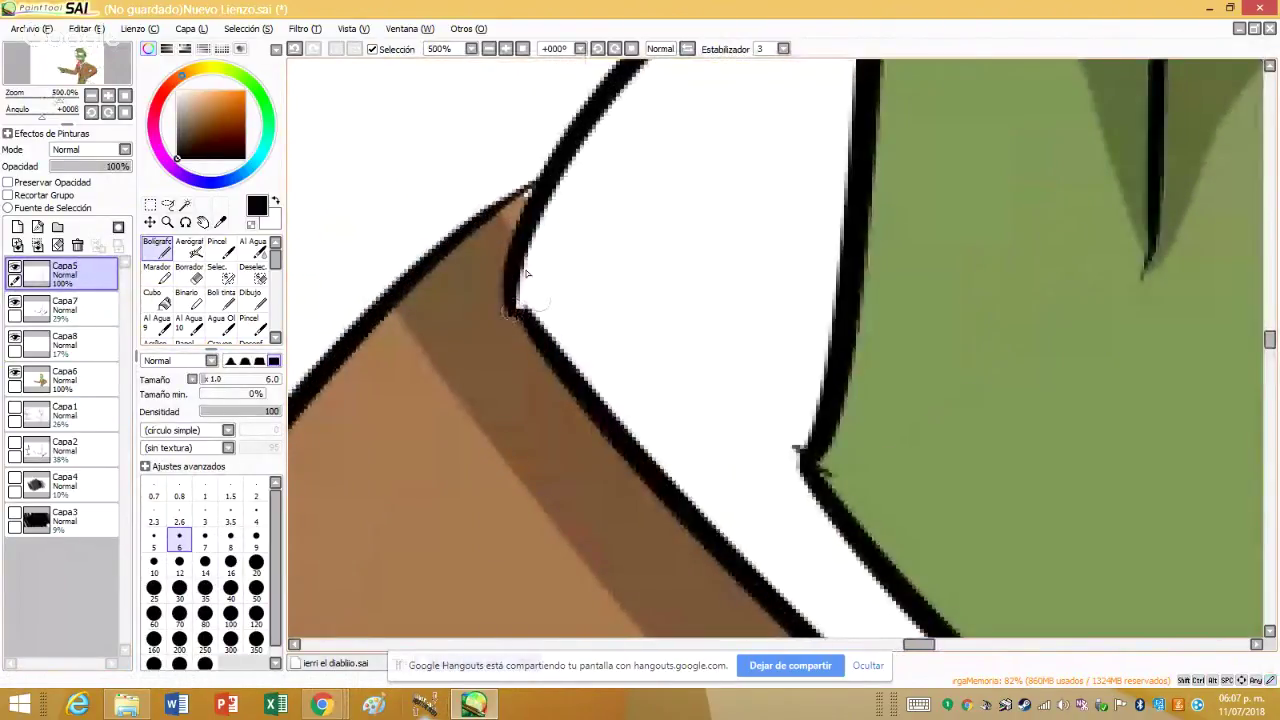
scroll(500, 280, "up", 1)
- Fill the tiny white gap at the jacket's shoulder tip with the sampled brown on Capa6 and shade it on Capa7
left_click(405, 433, "alt")
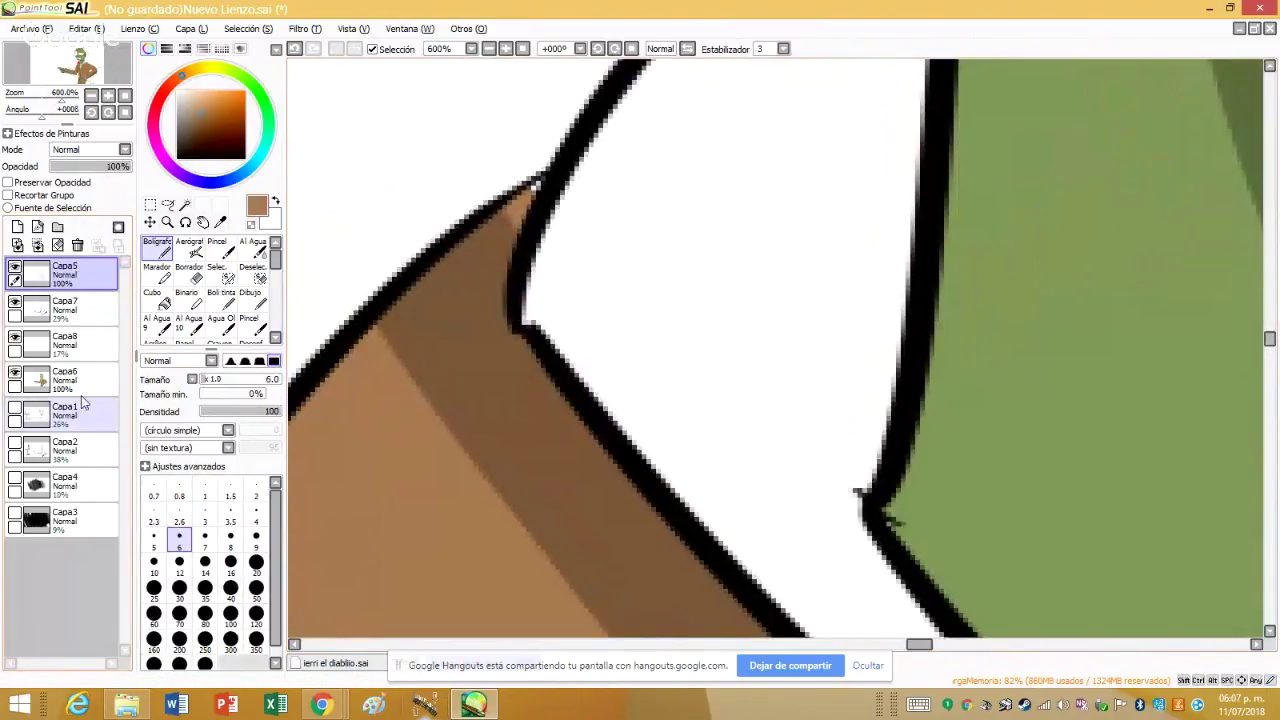
left_click(415, 210, "ctrl+shift")
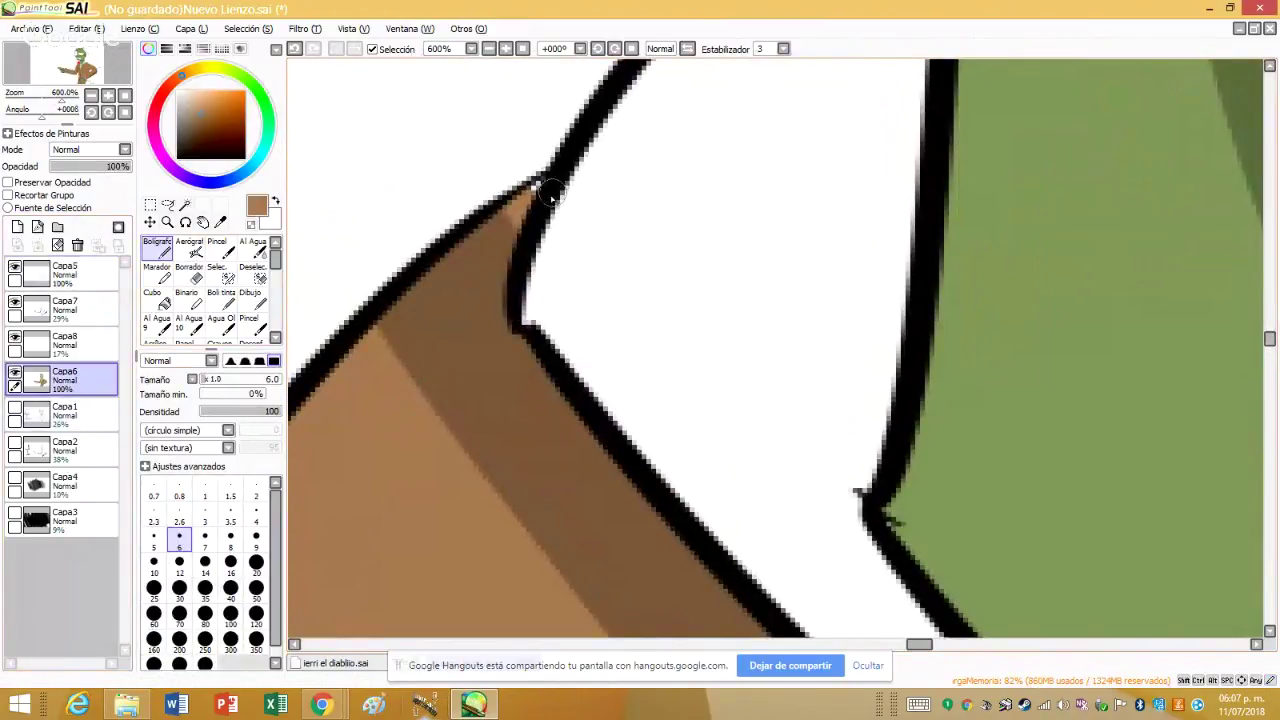
left_click(85, 315)
left_click(540, 215, "alt")
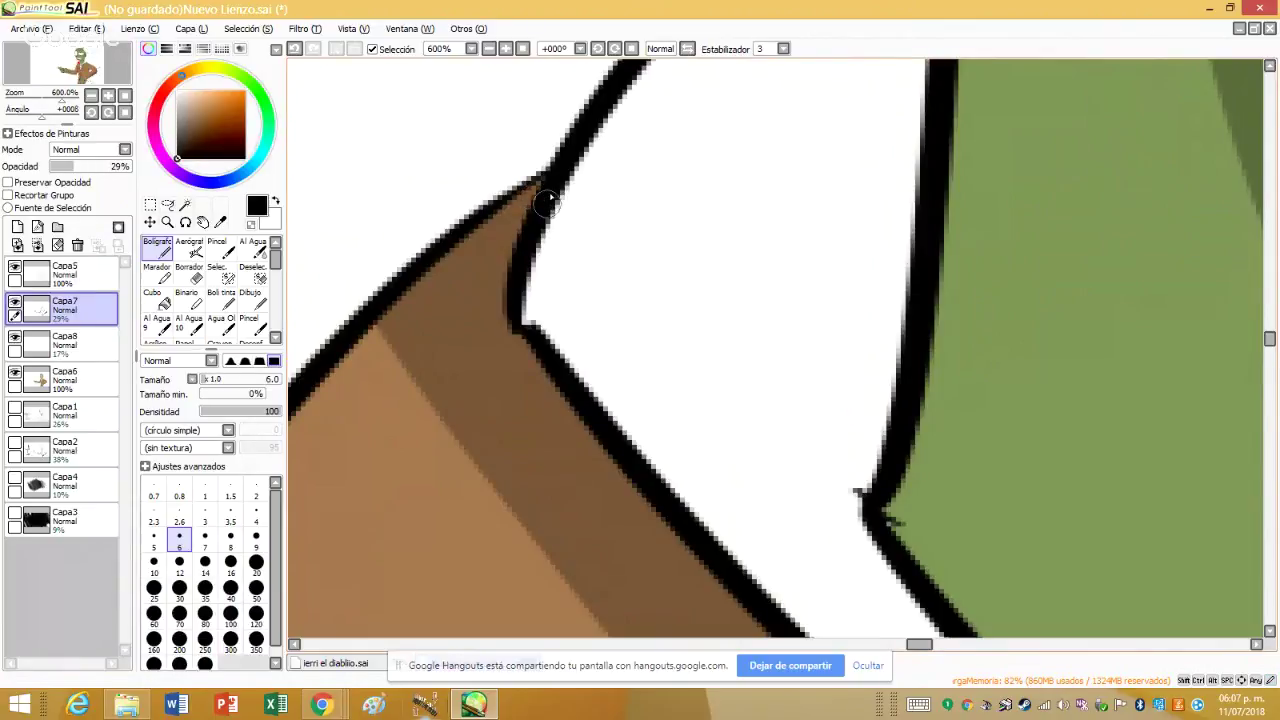
- Select the shirt and collar with the magic wand and paint them light grey on Capa6 with the pen at size 350
scroll(351, 197, "down", 4)
left_click(185, 204)
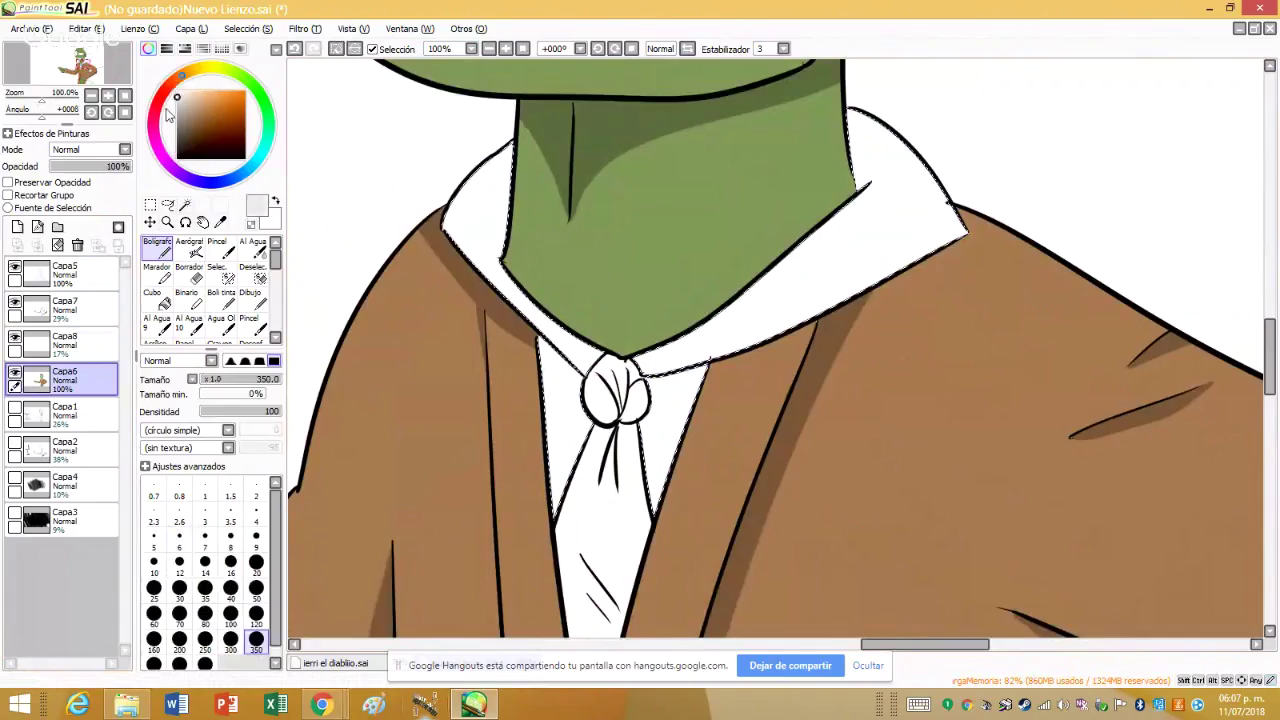
left_click_drag(1057, 100, 800, 300)
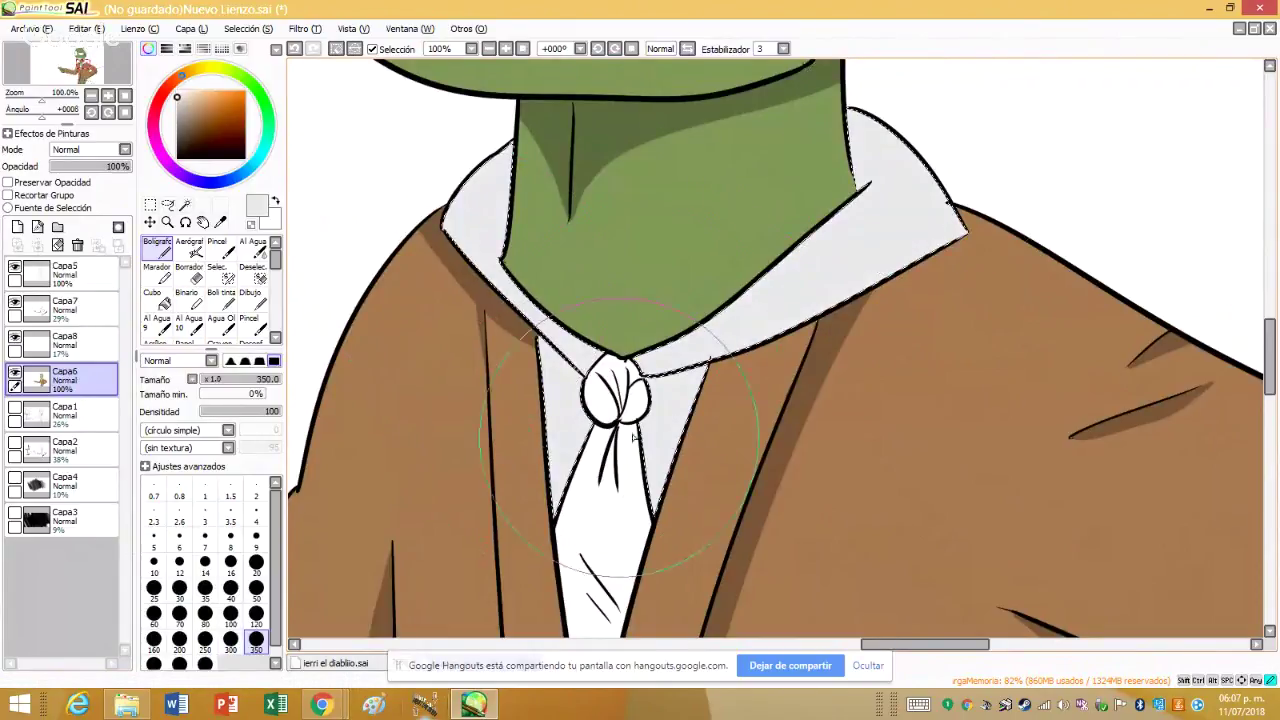
- Shade the shirt beside the necktie and beneath the collar on Capa7, using the black pen at size 14
left_click(100, 308)
left_click(256, 537)
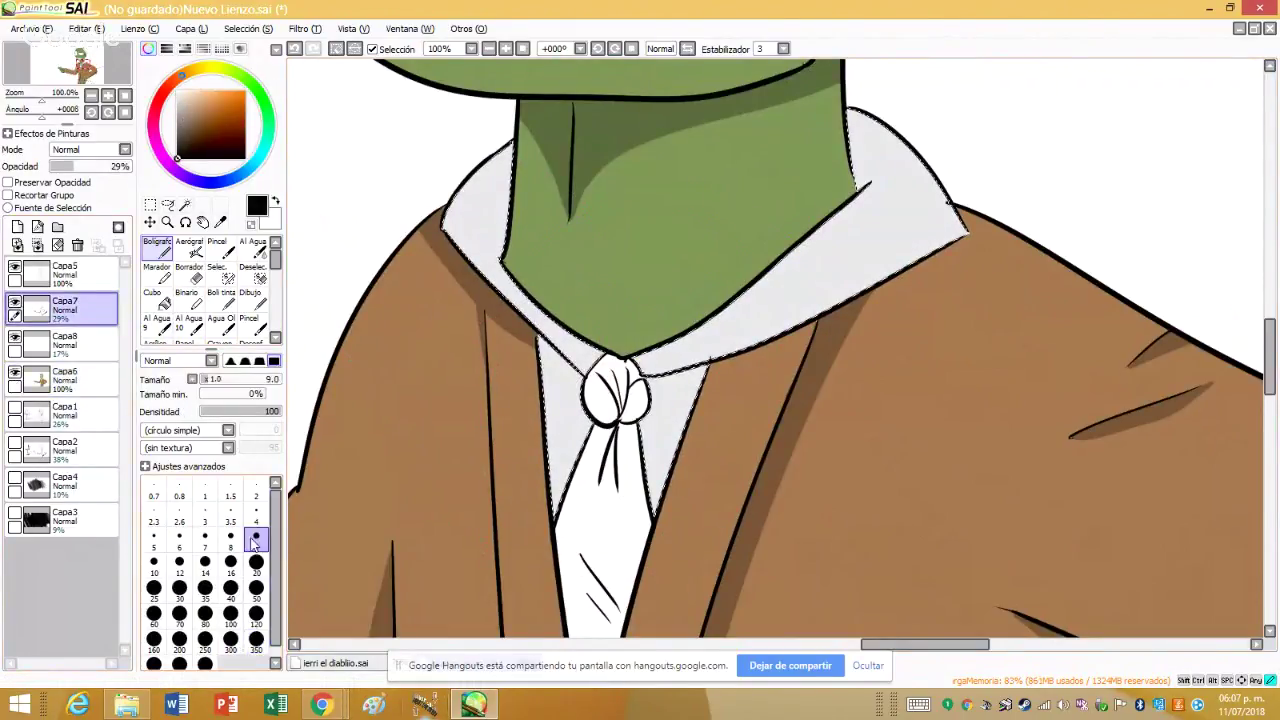
left_click(205, 561)
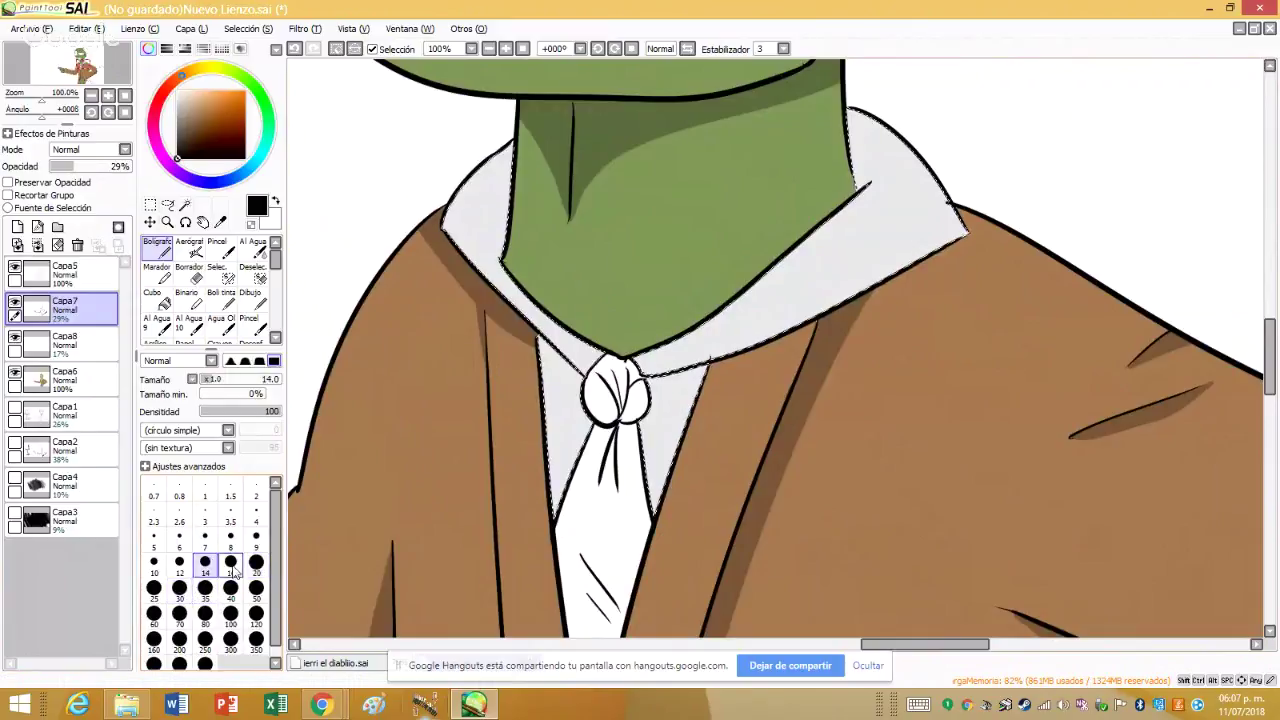
scroll(620, 398, "up", 2)
scroll(620, 398, "up", 2)
scroll(620, 398, "down", 2)
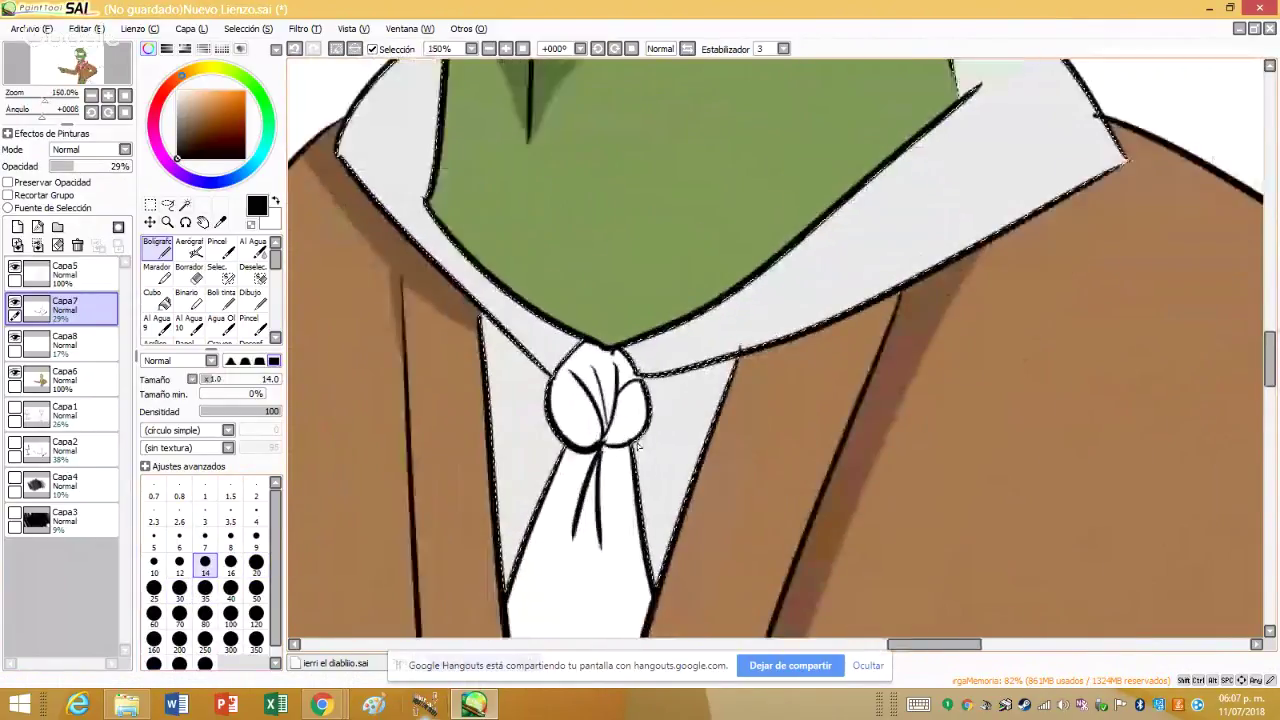
scroll(620, 398, "up", 2)
left_click_drag(638, 405, 660, 575)
scroll(622, 474, "up", 2)
mouse_move(665, 285)
left_mouse_down()
mouse_move(790, 250)
mouse_move(646, 268)
mouse_move(893, 218)
mouse_move(722, 280)
mouse_move(758, 279)
mouse_move(662, 294)
mouse_move(837, 198)
mouse_move(633, 282)
mouse_move(783, 255)
mouse_move(794, 237)
mouse_move(684, 275)
mouse_move(722, 255)
mouse_move(614, 277)
left_mouse_up()
scroll(777, 349, "down", 2)
scroll(775, 335, "down", 2)
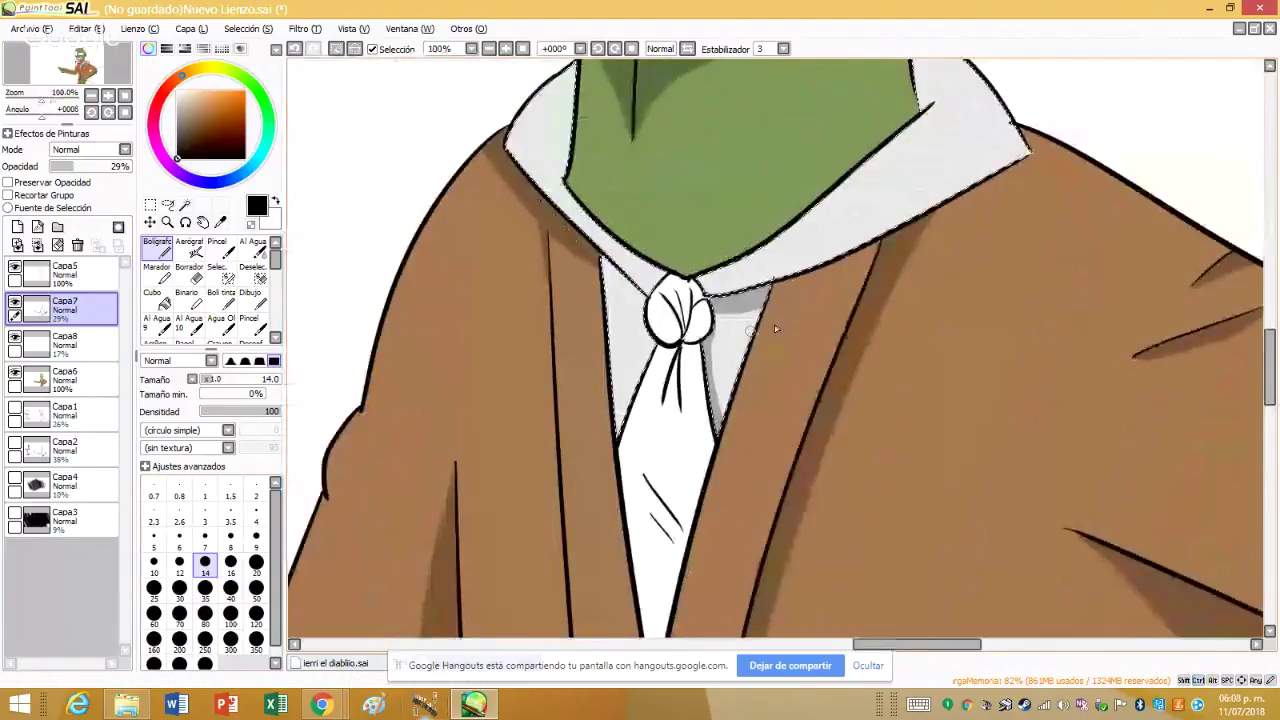
- Shade the lower edge of the wide collar flap from the knot to its corner, using the pen at size 20
scroll(774, 325, "up", 1)
key("bracketright")
key("bracketright")
mouse_move(565, 365)
left_mouse_down()
mouse_move(480, 368)
mouse_move(955, 150)
left_mouse_up()
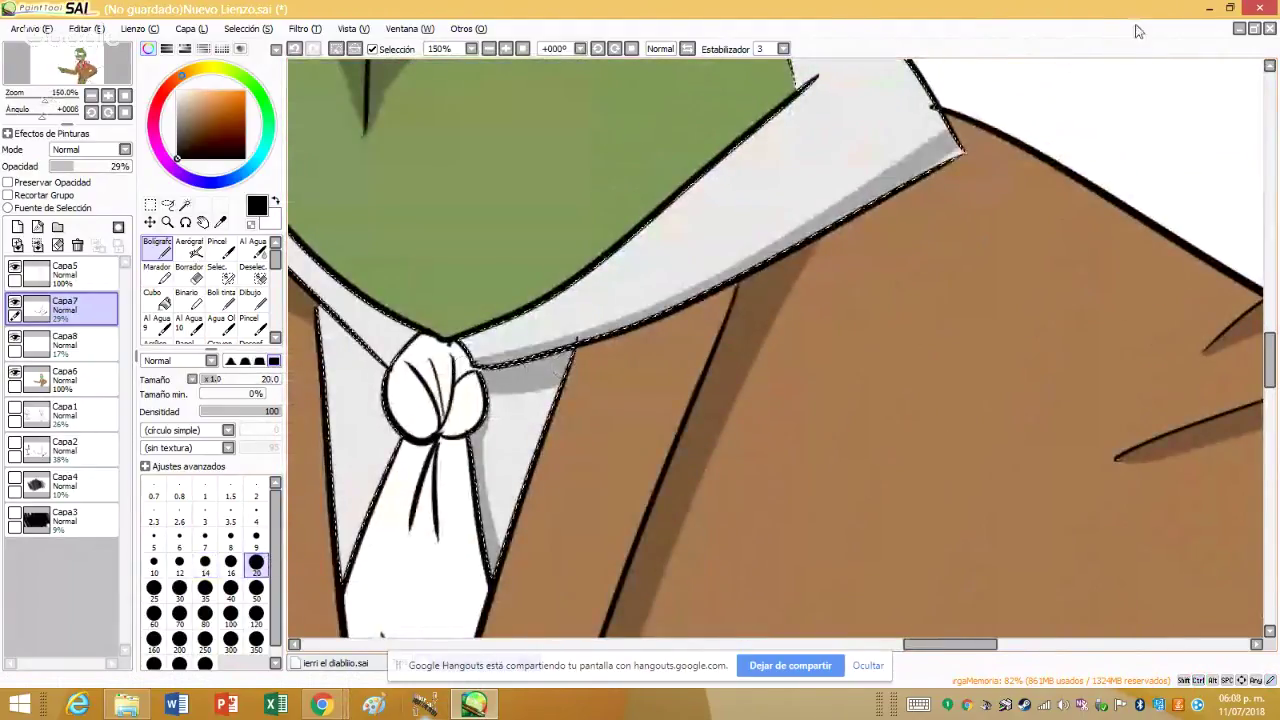
left_click_drag(900, 185, 1003, 158)
scroll(981, 191, "down", 2)
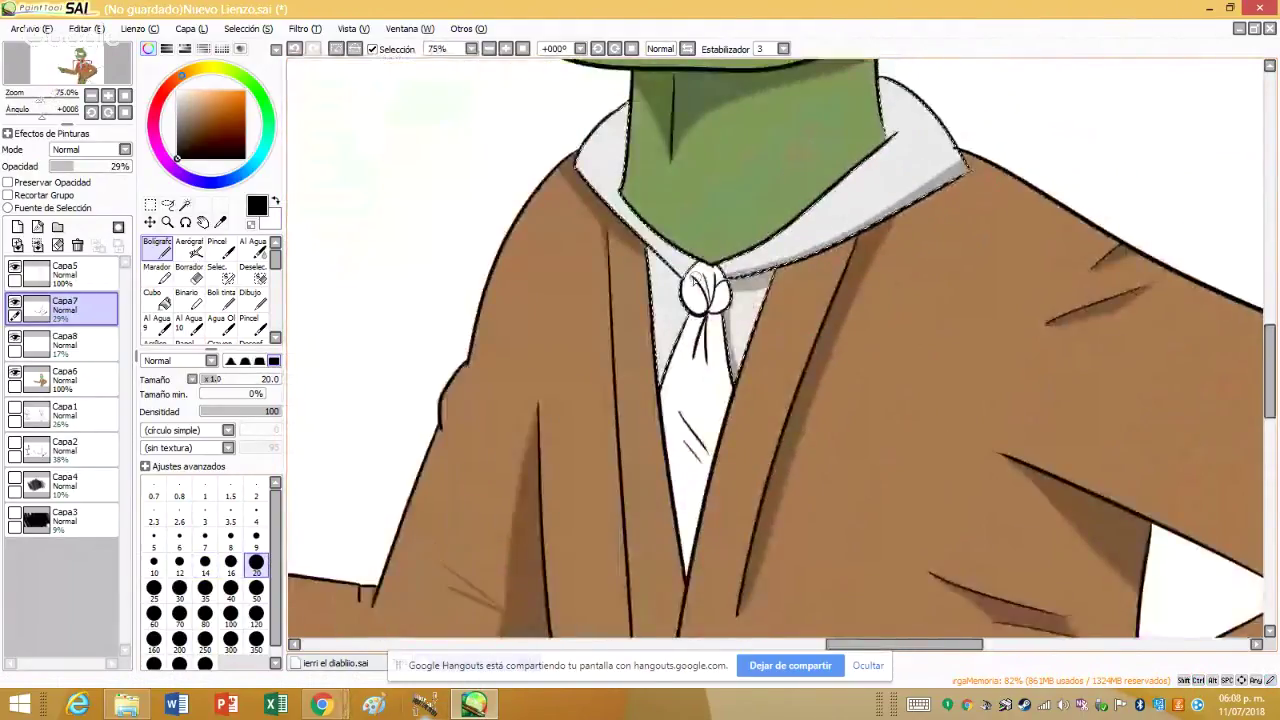
- Shade the outer upper edges of both collar flaps on Capa7 with the pen at size 20 and clear the selection
scroll(626, 270, "up", 3)
mouse_move(626, 270)
left_mouse_down()
mouse_move(694, 310)
mouse_move(575, 188)
mouse_move(670, 320)
mouse_move(636, 278)
left_mouse_up()
scroll(636, 278, "down", 4)
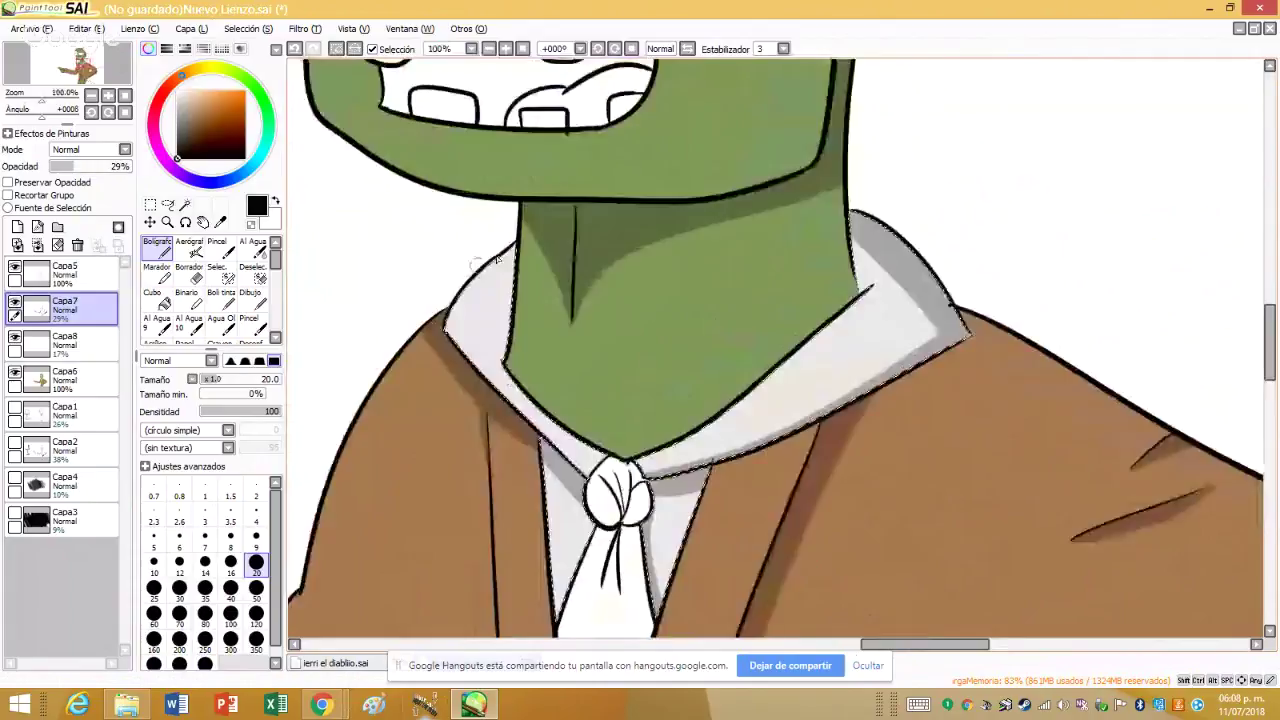
scroll(523, 223, "up", 2)
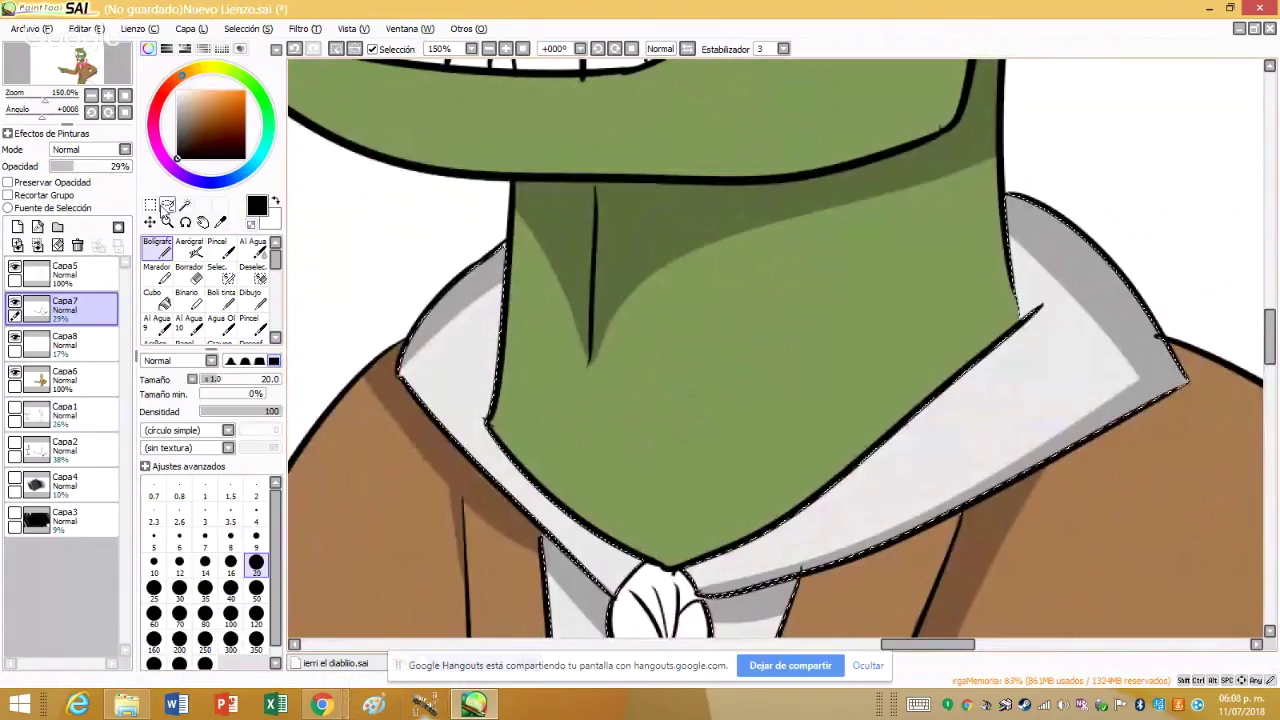
key("ctrl+t")
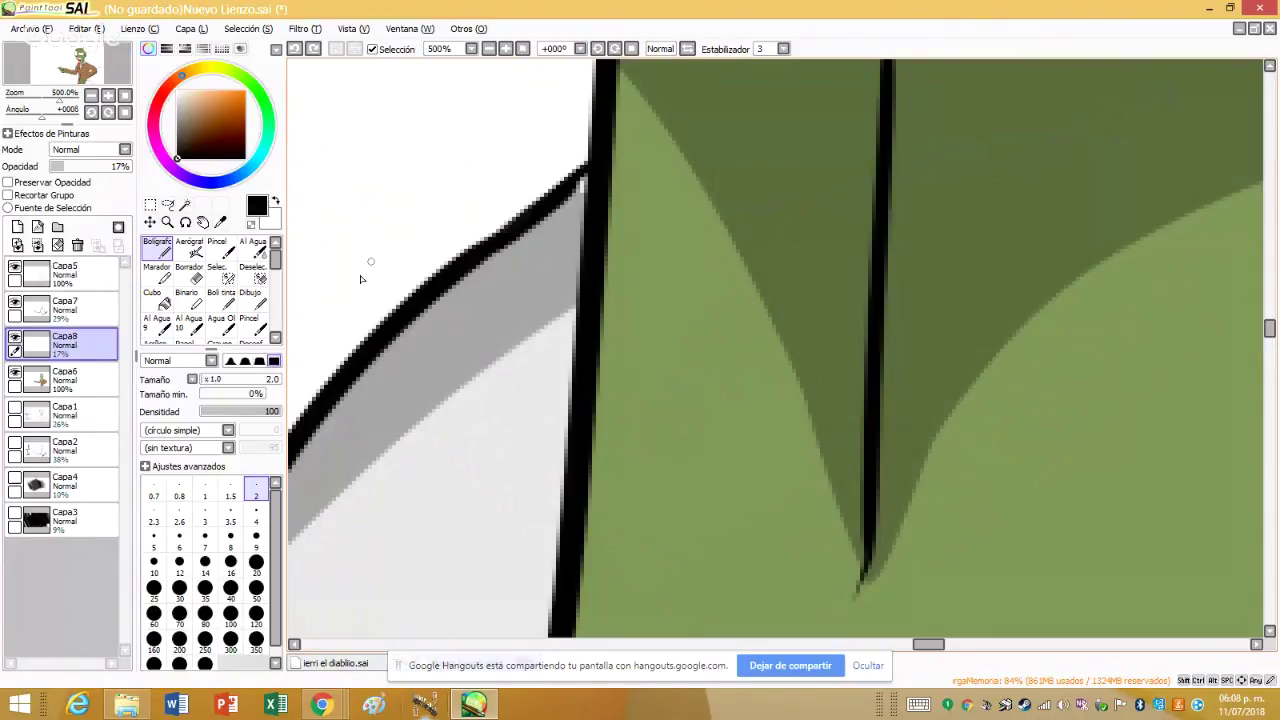
left_click(112, 303)
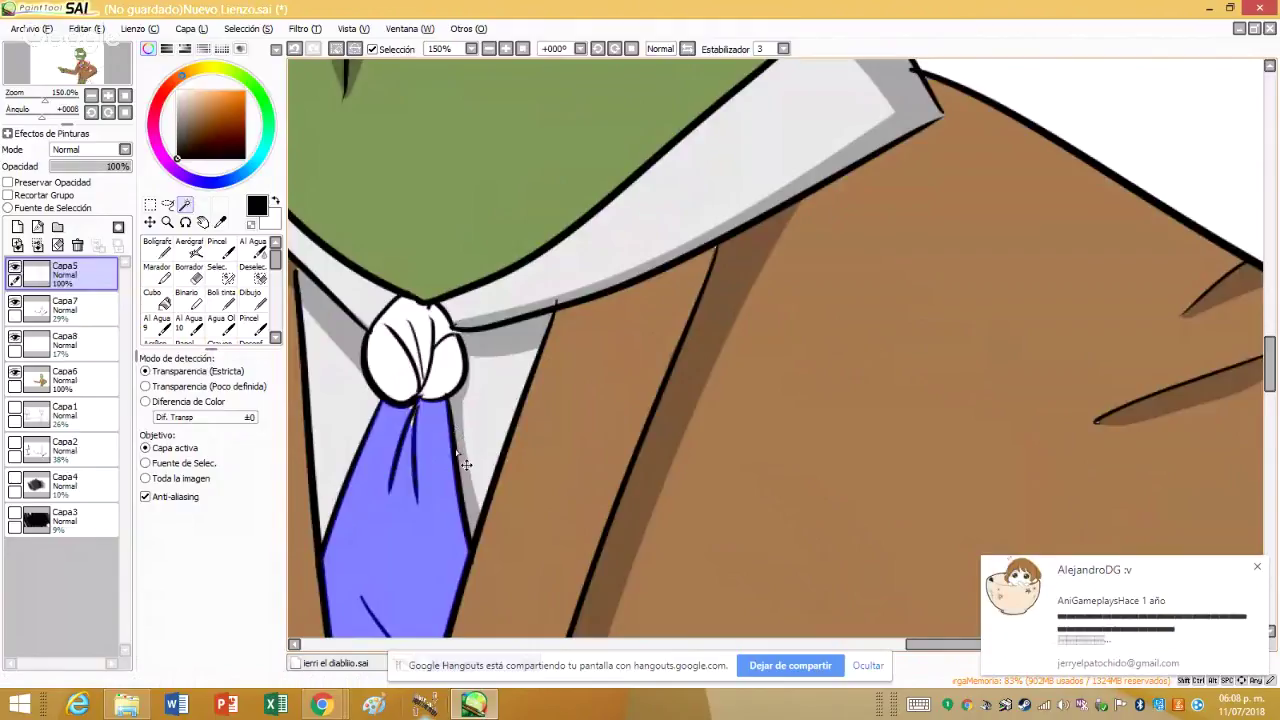
- Select the necktie, both lobes of its knot and the small gaps between the crease lines with the magic wand on Capa5
scroll(420, 400, "down", 2)
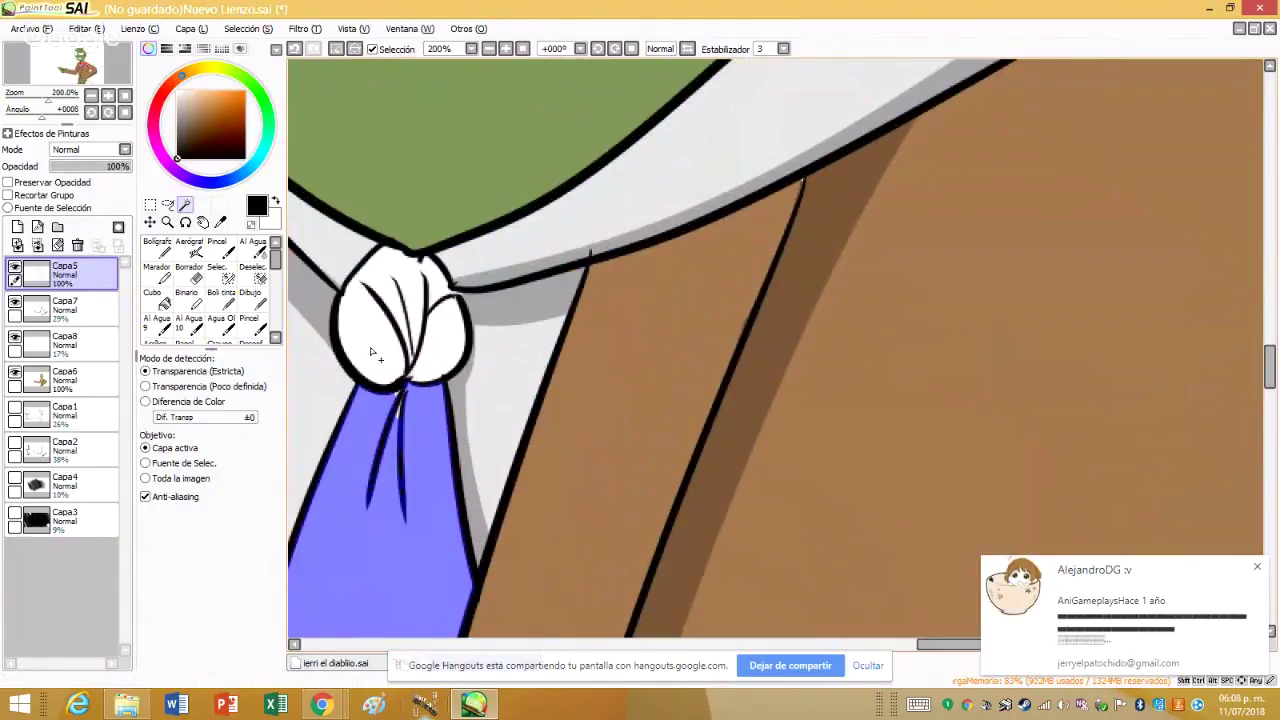
left_click(370, 350)
left_click(435, 345)
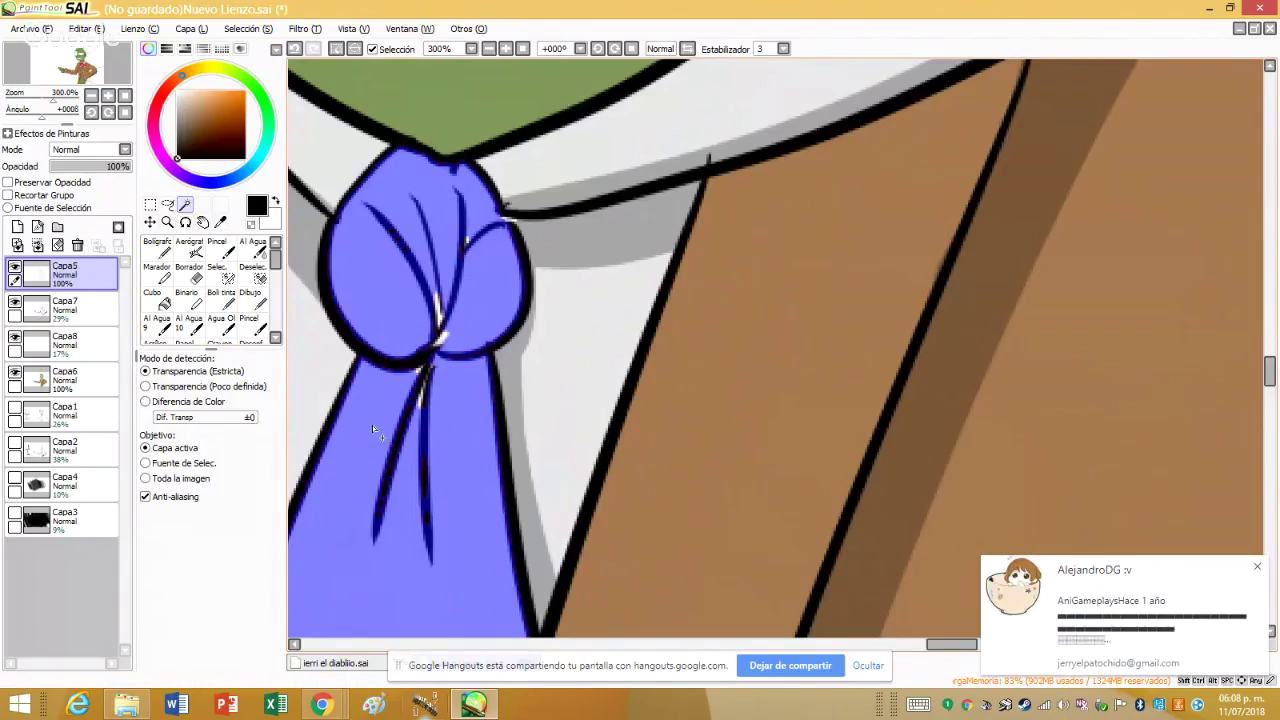
scroll(372, 425, "up", 3)
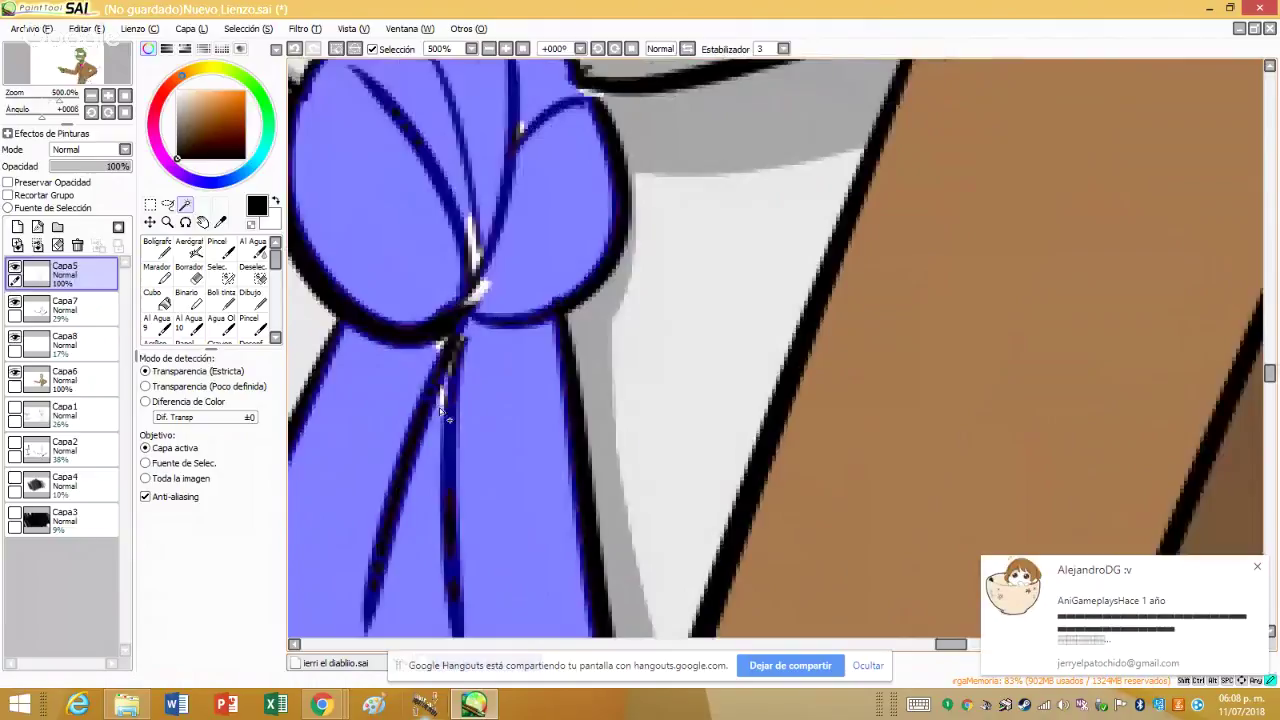
mouse_move(443, 396)
left_mouse_down()
mouse_move(449, 405)
mouse_move(440, 343)
mouse_move(460, 375)
left_mouse_up()
left_click_drag(486, 285, 494, 264)
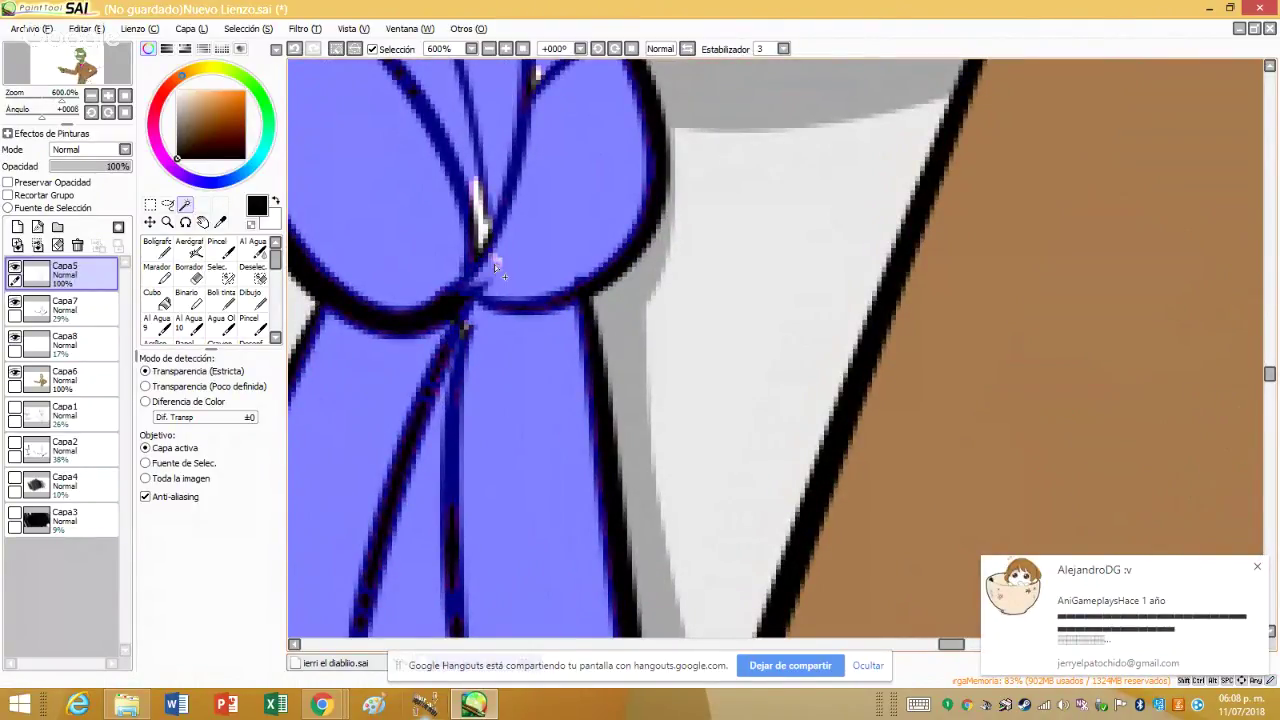
left_click(1257, 567)
left_click(486, 230)
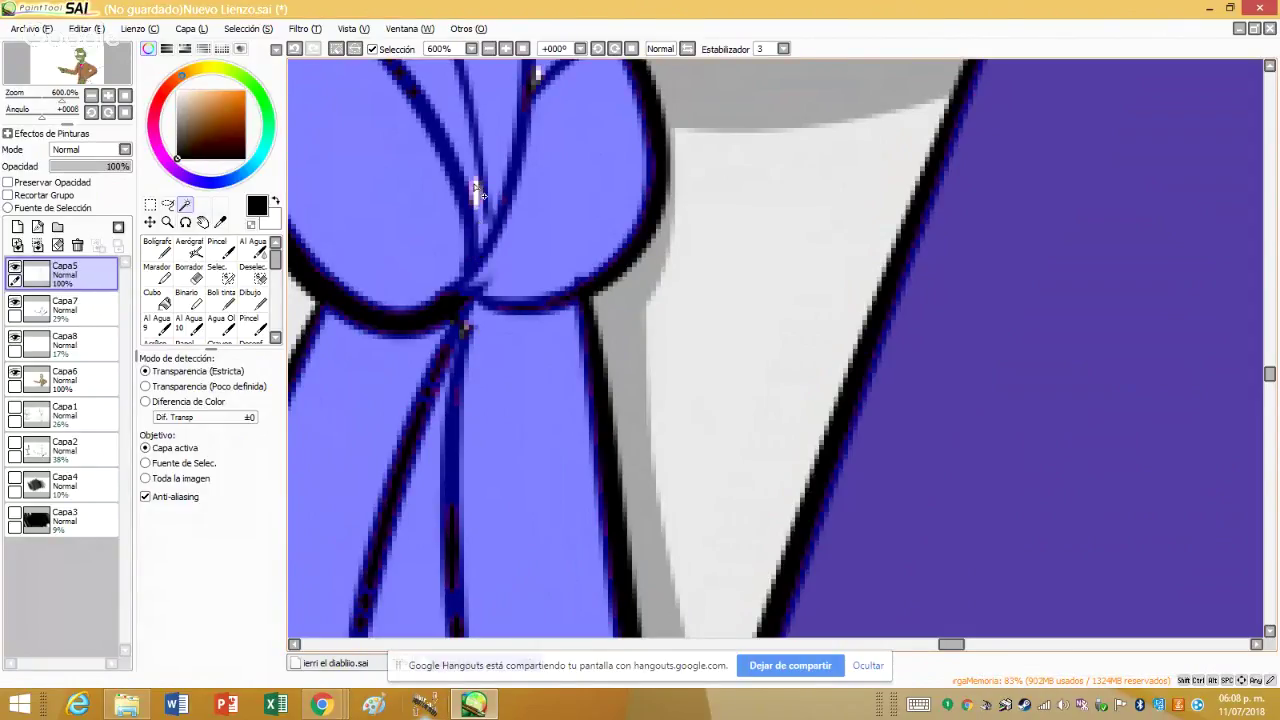
left_click(294, 50)
left_click(294, 52)
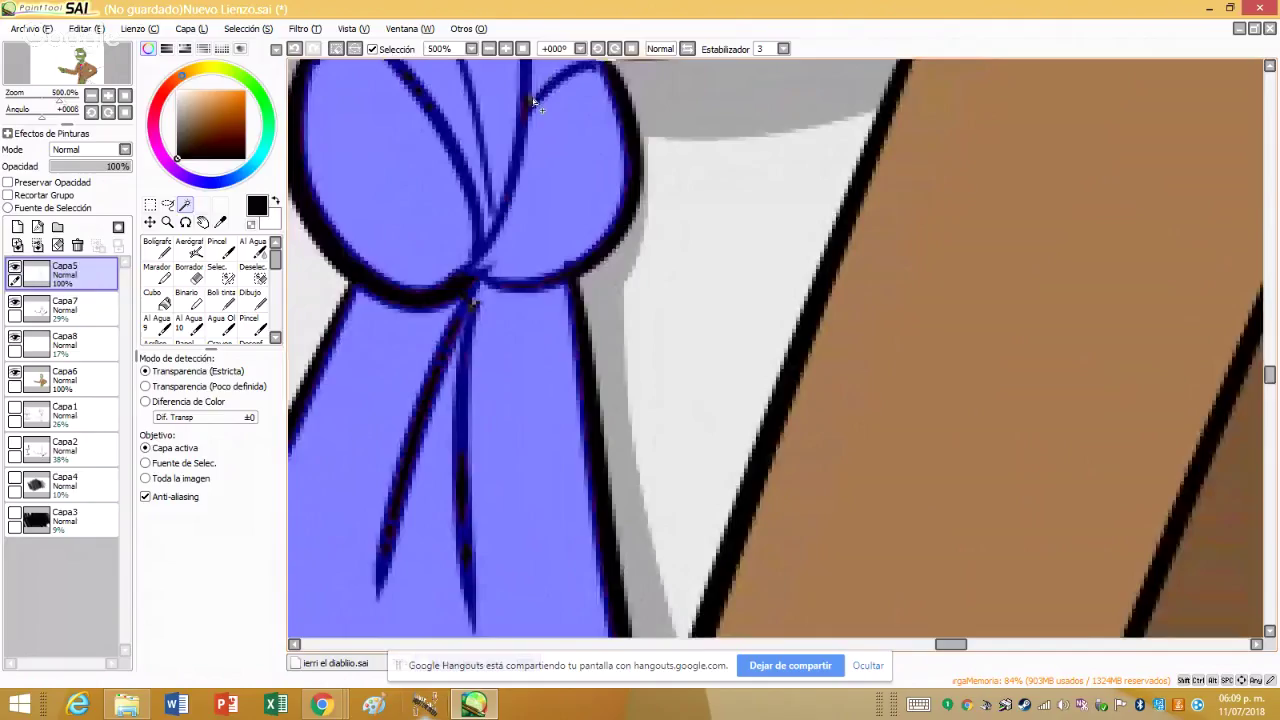
- Paint the selected necktie and knot bright red on Capa6 with the pen
scroll(536, 115, "down", 3)
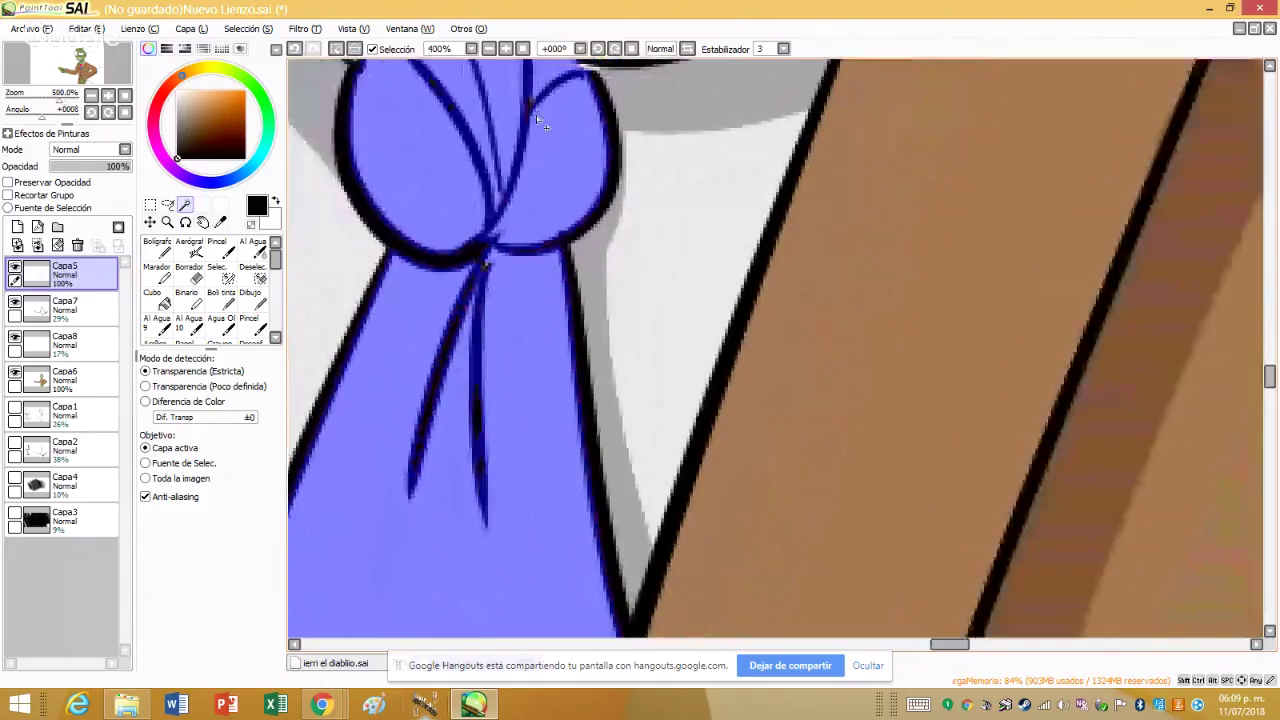
left_click(80, 386)
left_click(164, 250)
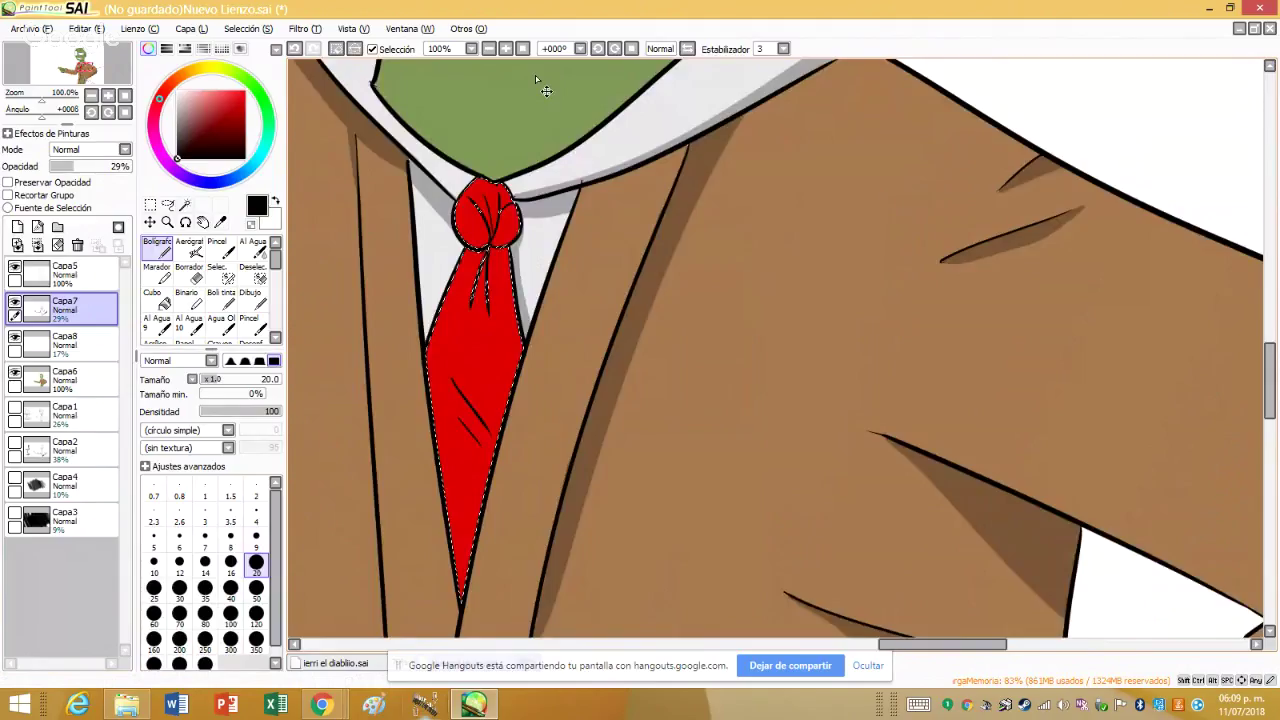
- Shade the selected necktie and the folds of its knot on Capa7 with the black pen at size 9 and clear the selection
scroll(581, 134, "up", 3)
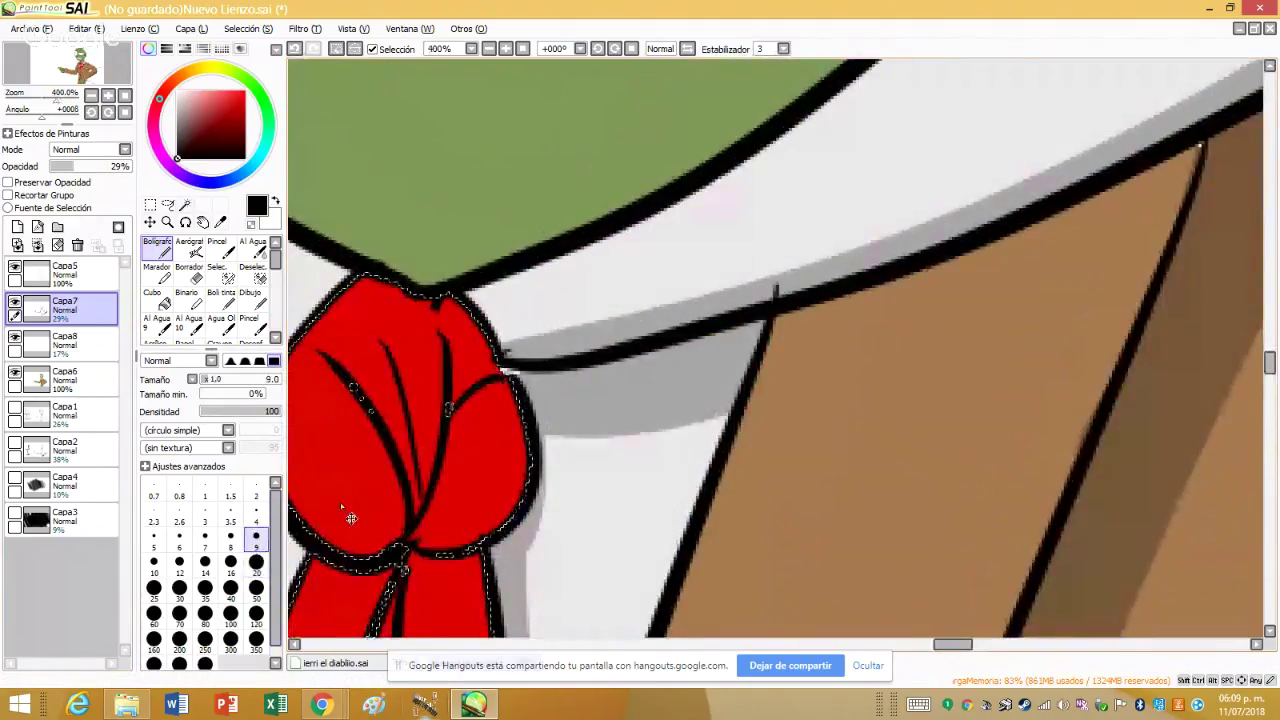
scroll(351, 517, "up", 1)
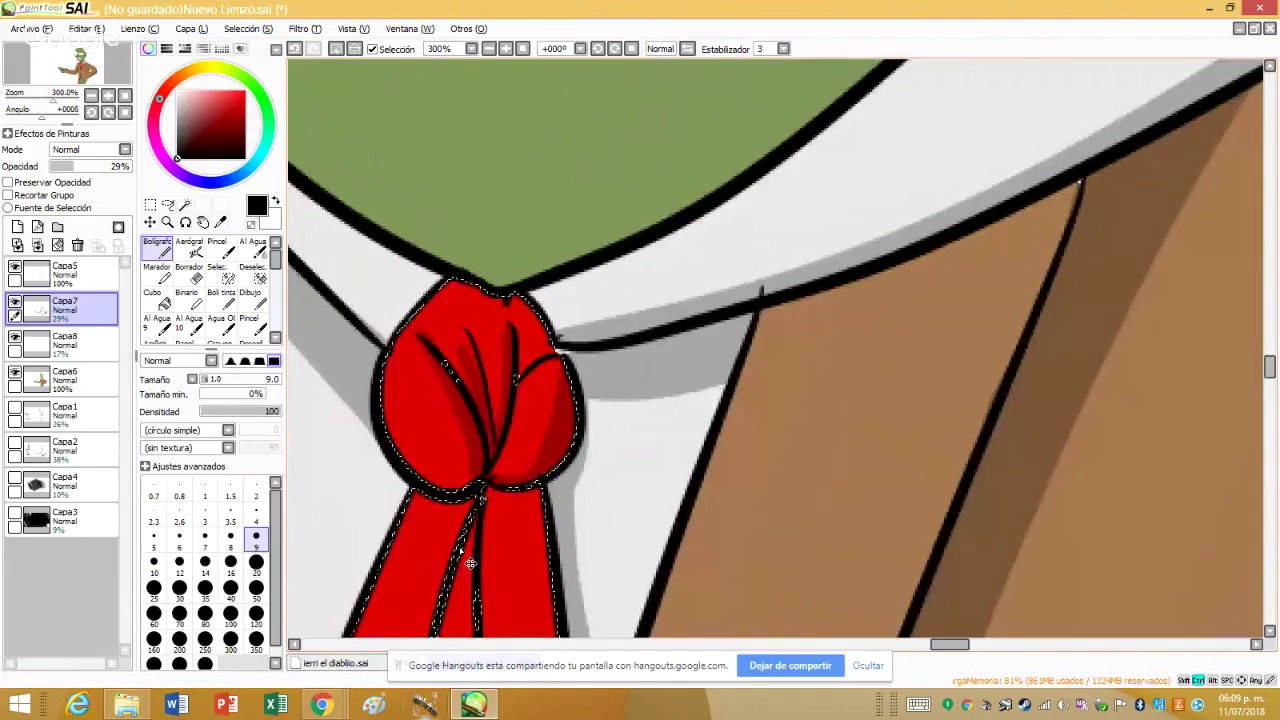
scroll(414, 490, "up", 1)
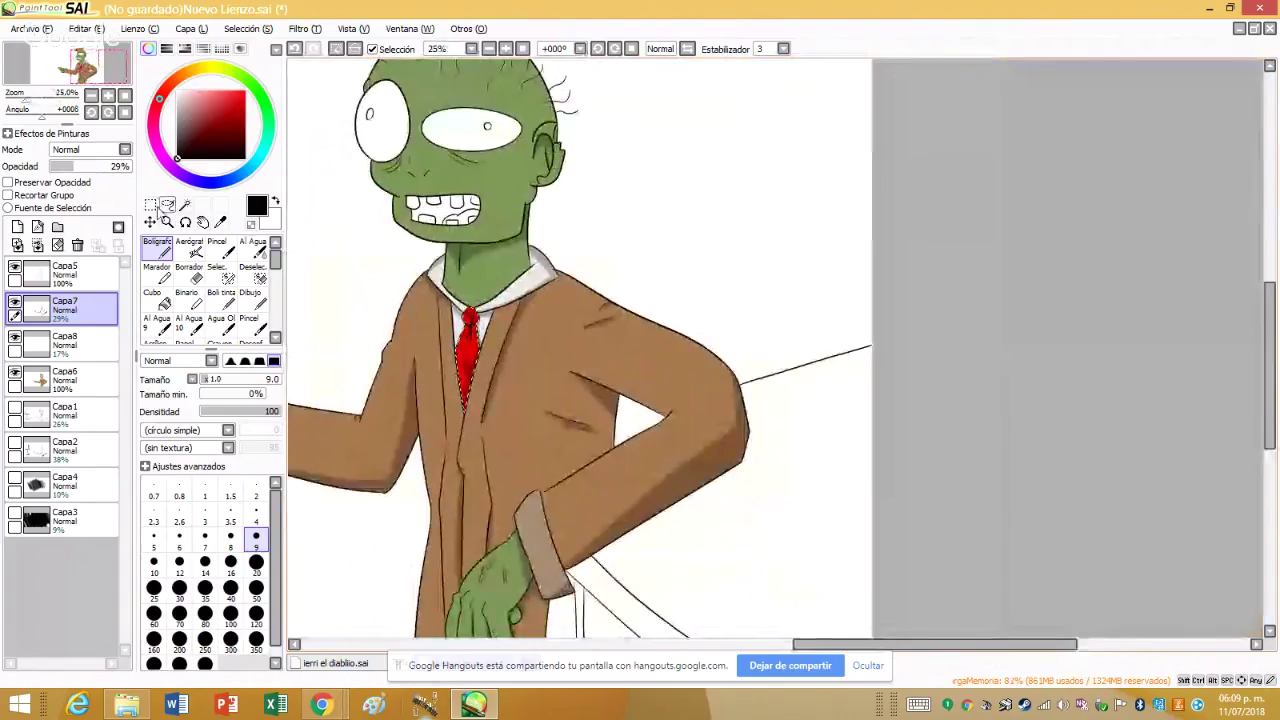
left_click(150, 222)
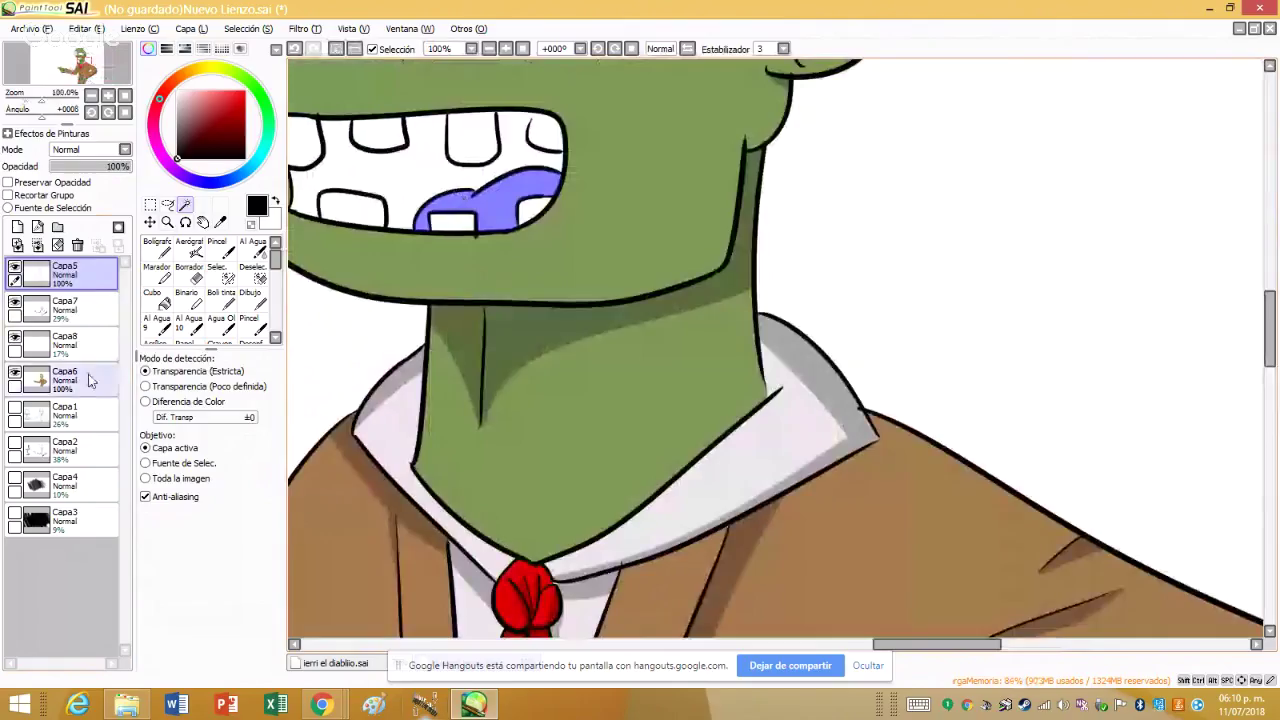
- Paint the selected tongue pink on Capa6 with the pen at size 120 and shade it on Capa7 in black at size 20
left_click(62, 380)
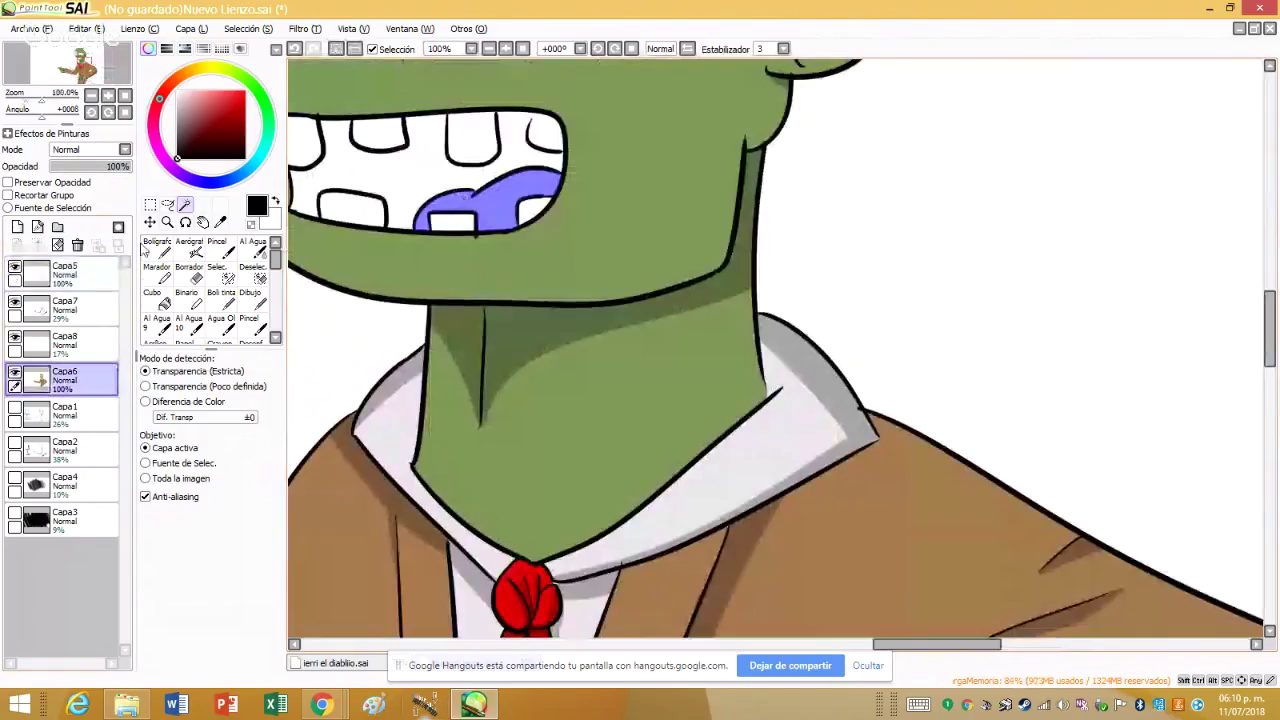
left_click(157, 247)
left_click(206, 101)
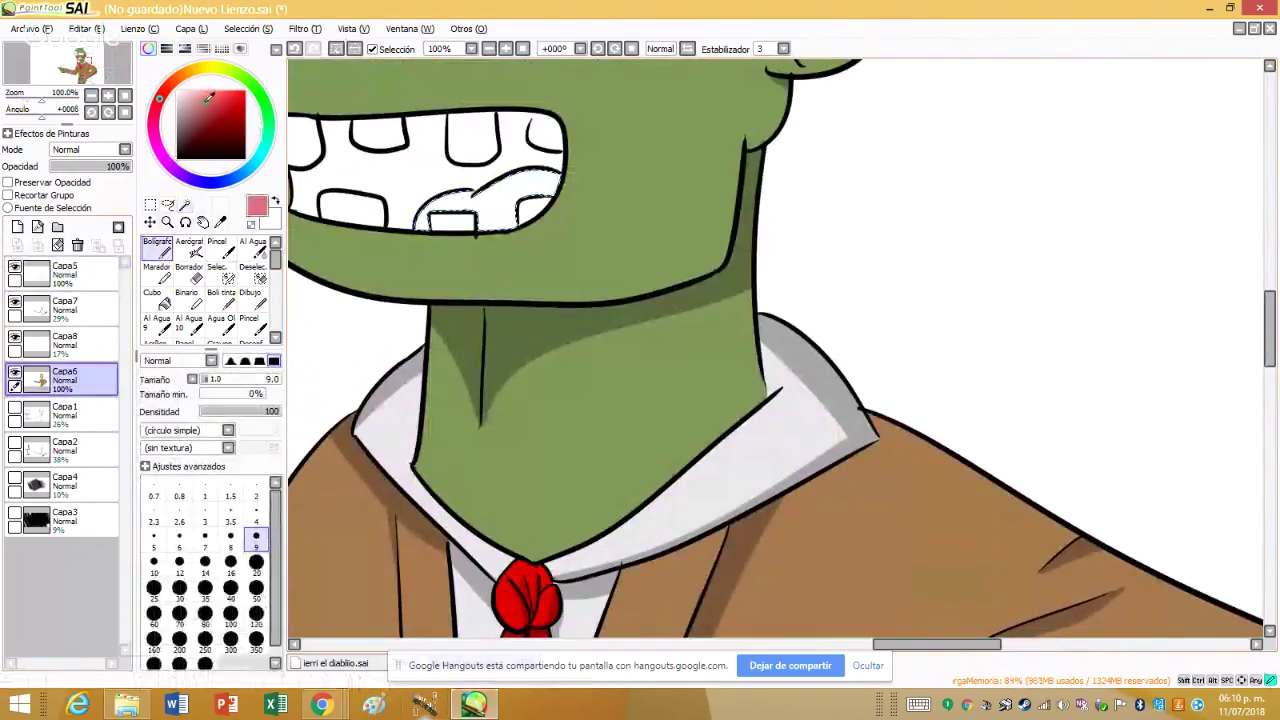
left_click(256, 613)
left_click_drag(505, 185, 416, 222)
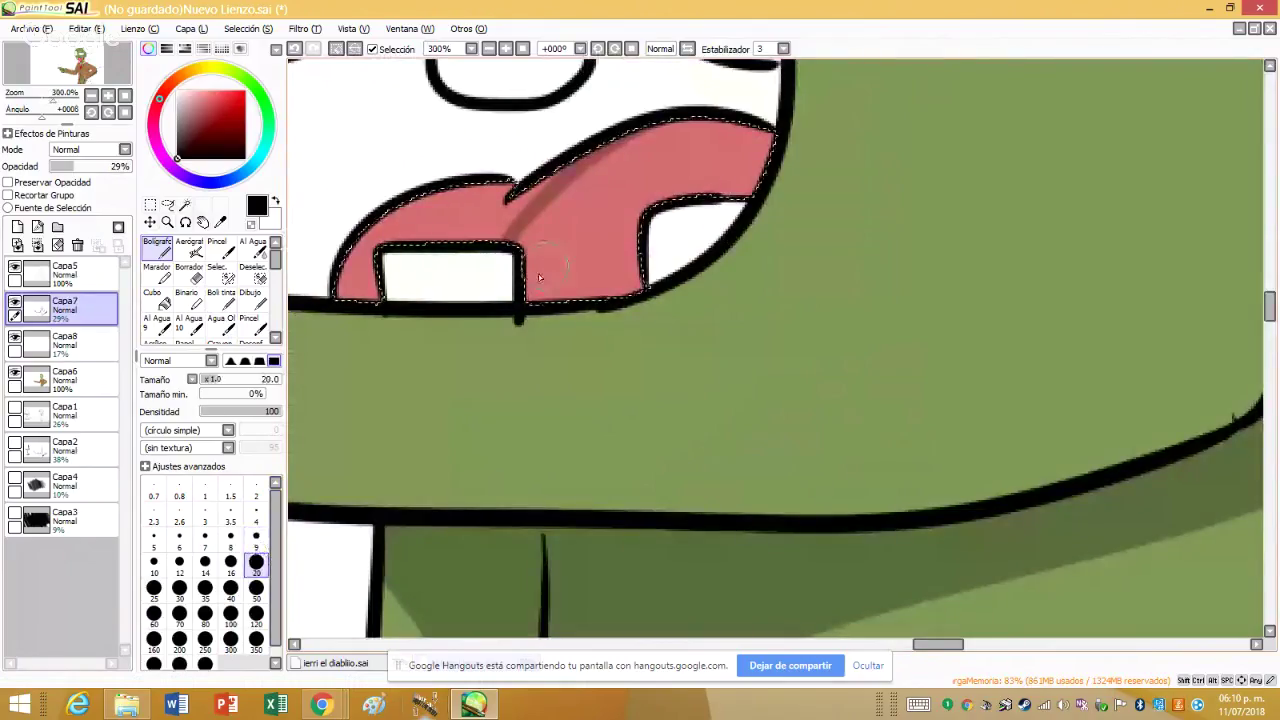
left_click_drag(560, 175, 510, 235)
mouse_move(659, 173)
left_mouse_down()
mouse_move(709, 129)
mouse_move(634, 166)
left_mouse_up()
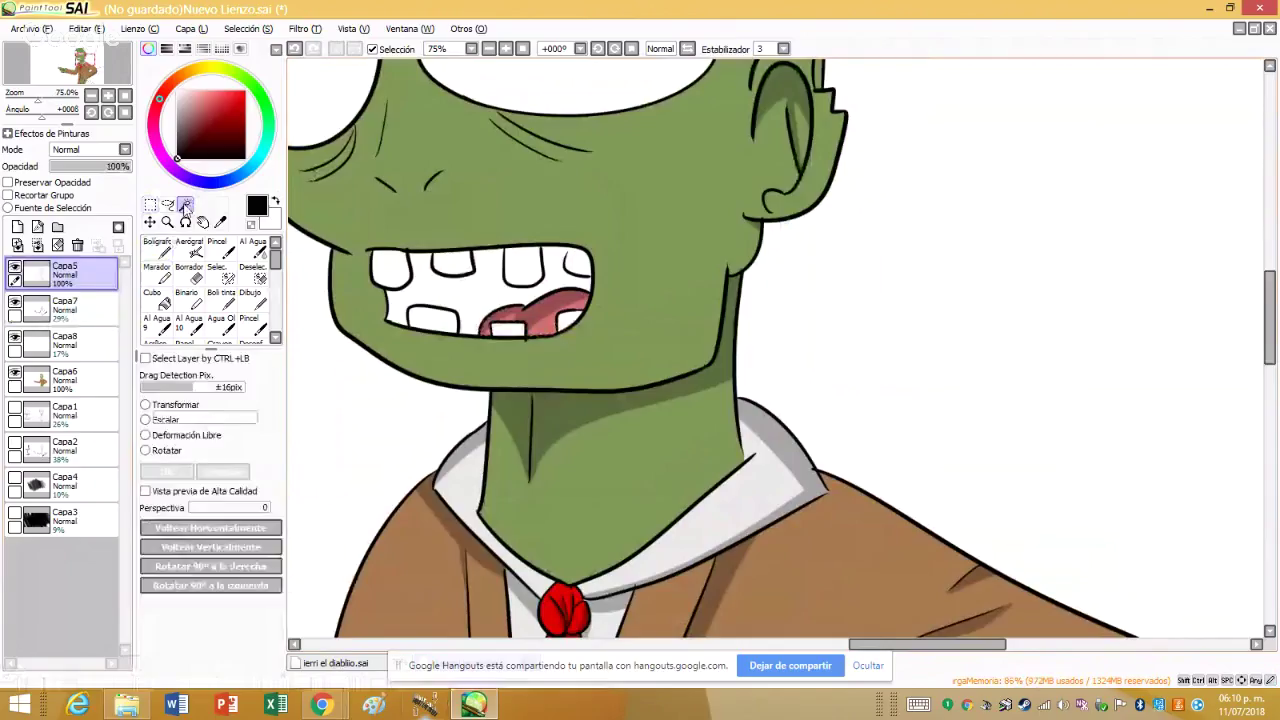
- Select the six fully outlined teeth on Capa5, paint them pale cream on Capa6 and shade their gum edges on Capa7 at size 20
left_click(185, 205)
scroll(500, 275, "up", 2)
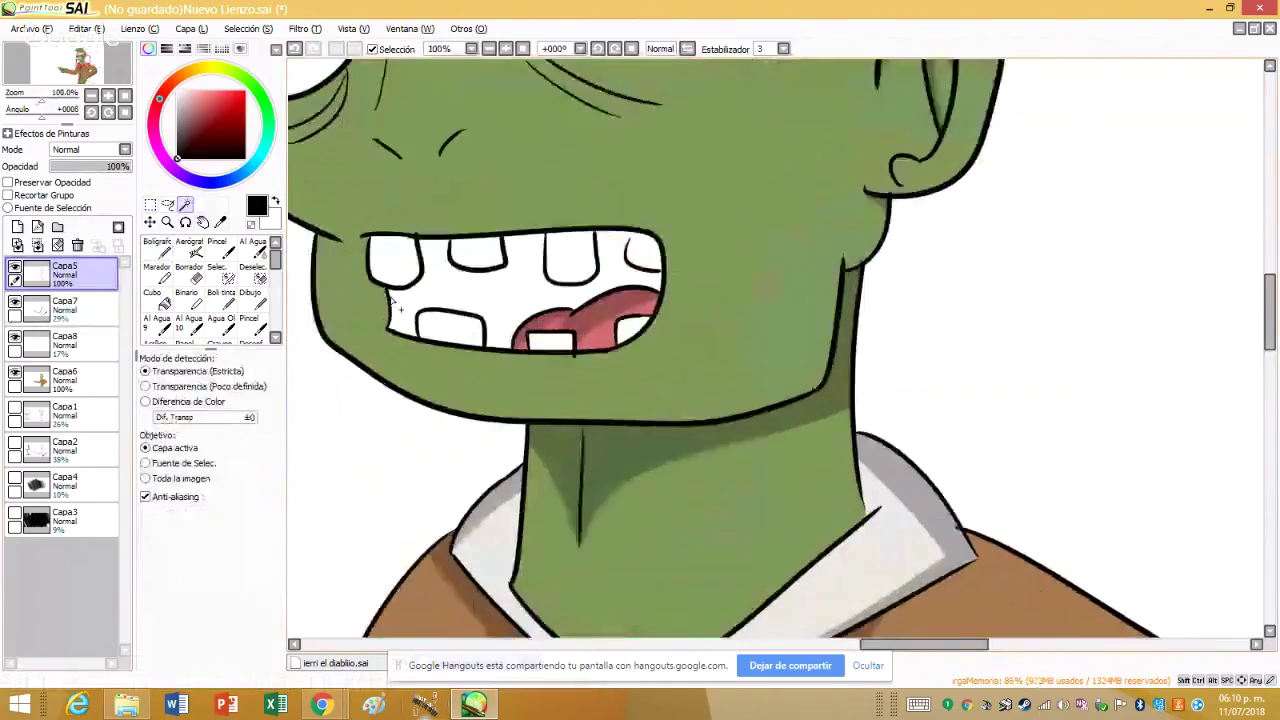
left_click(392, 250)
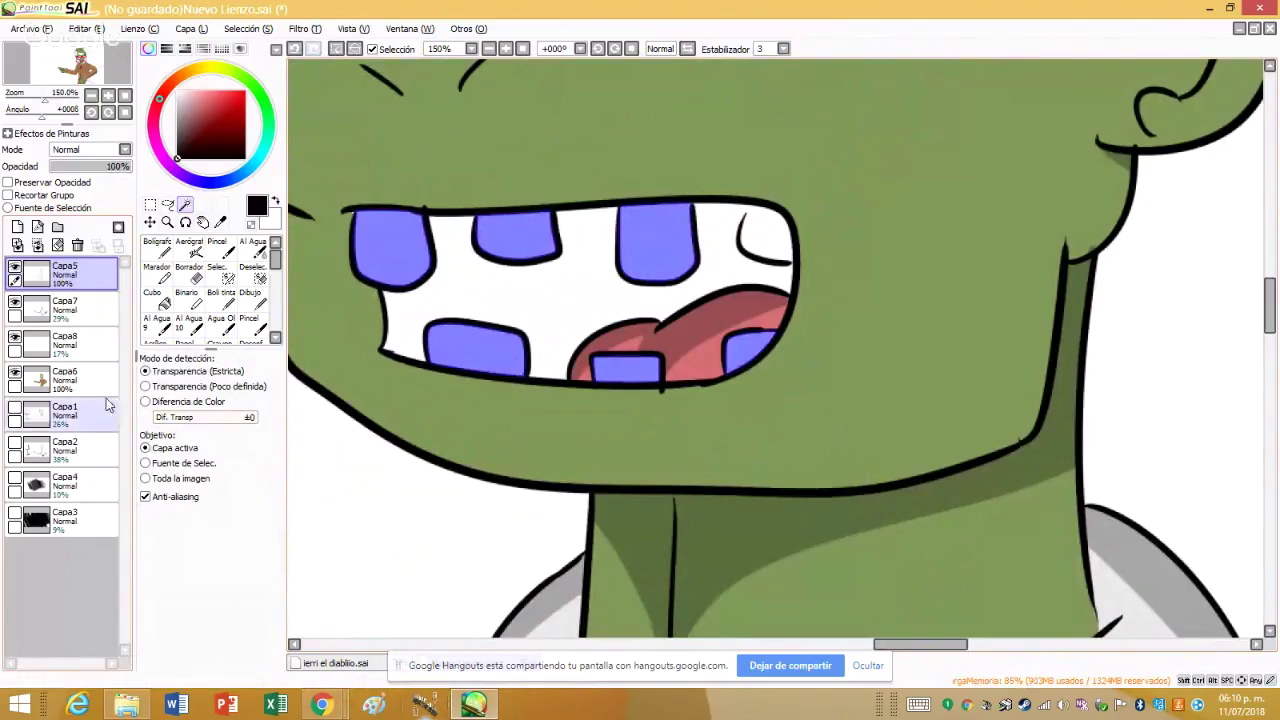
left_click(65, 378)
left_click(162, 252)
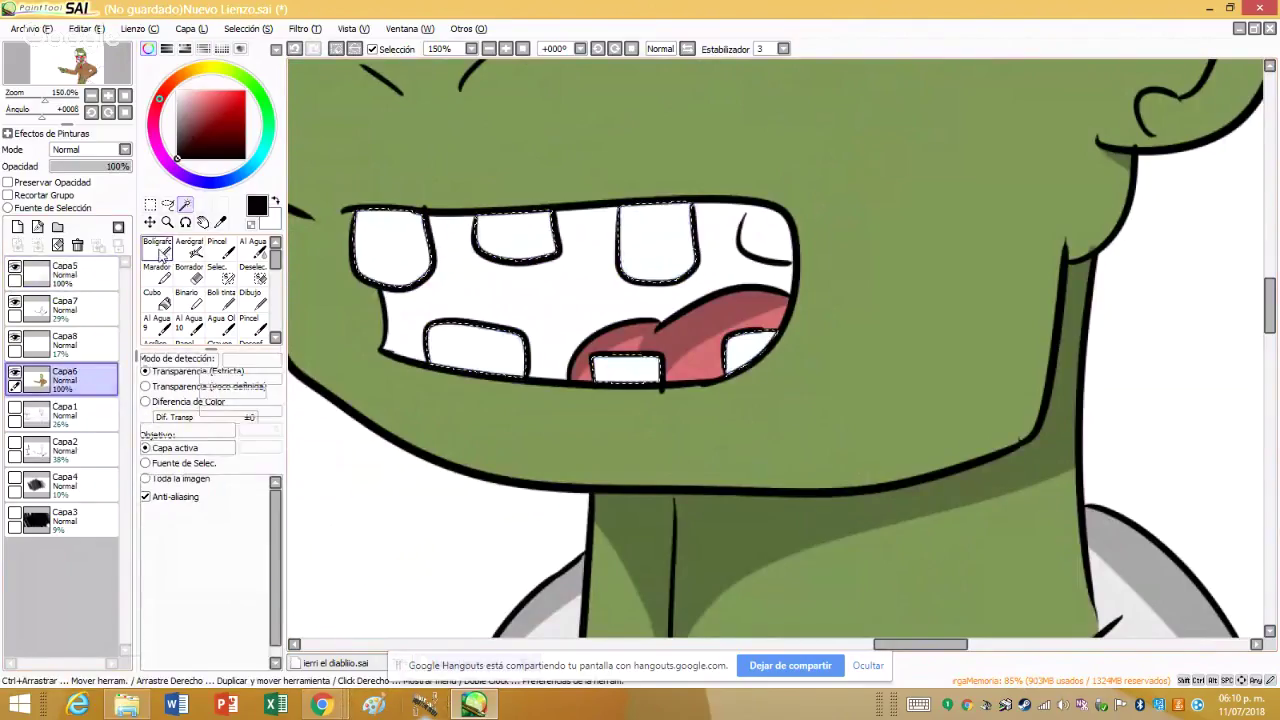
left_click(162, 252)
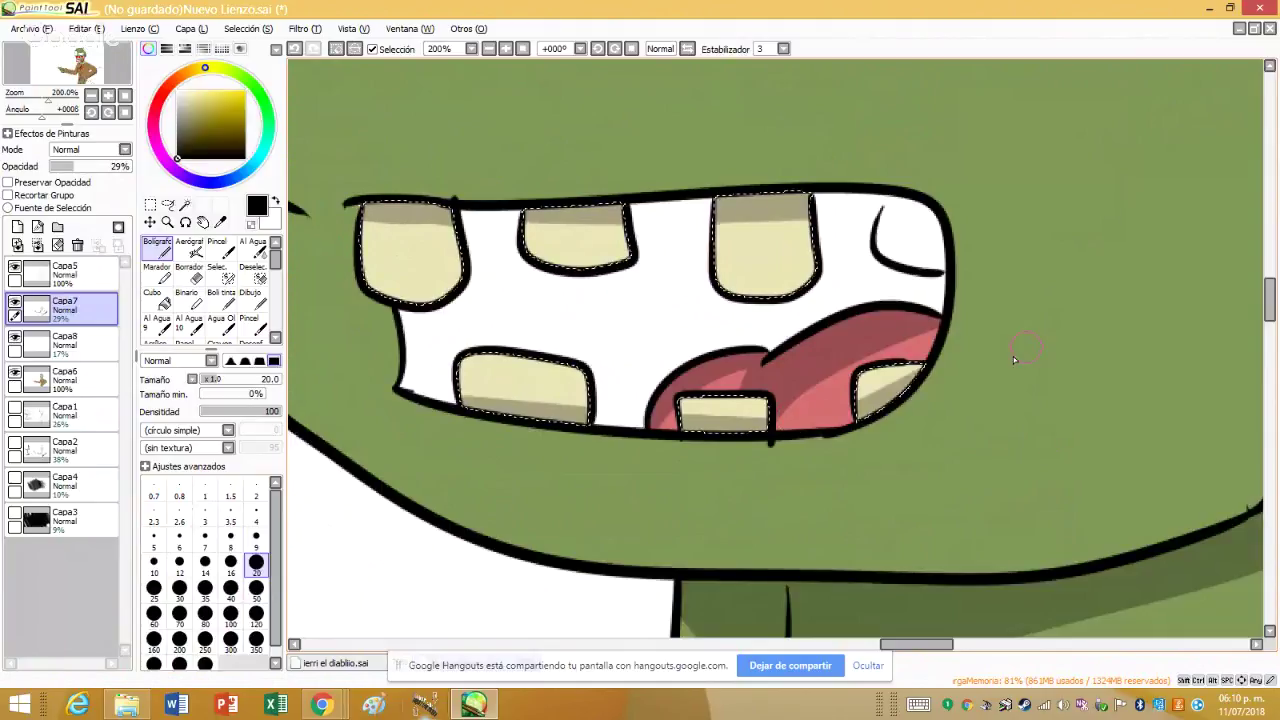
key("m")
key("ctrl+d")
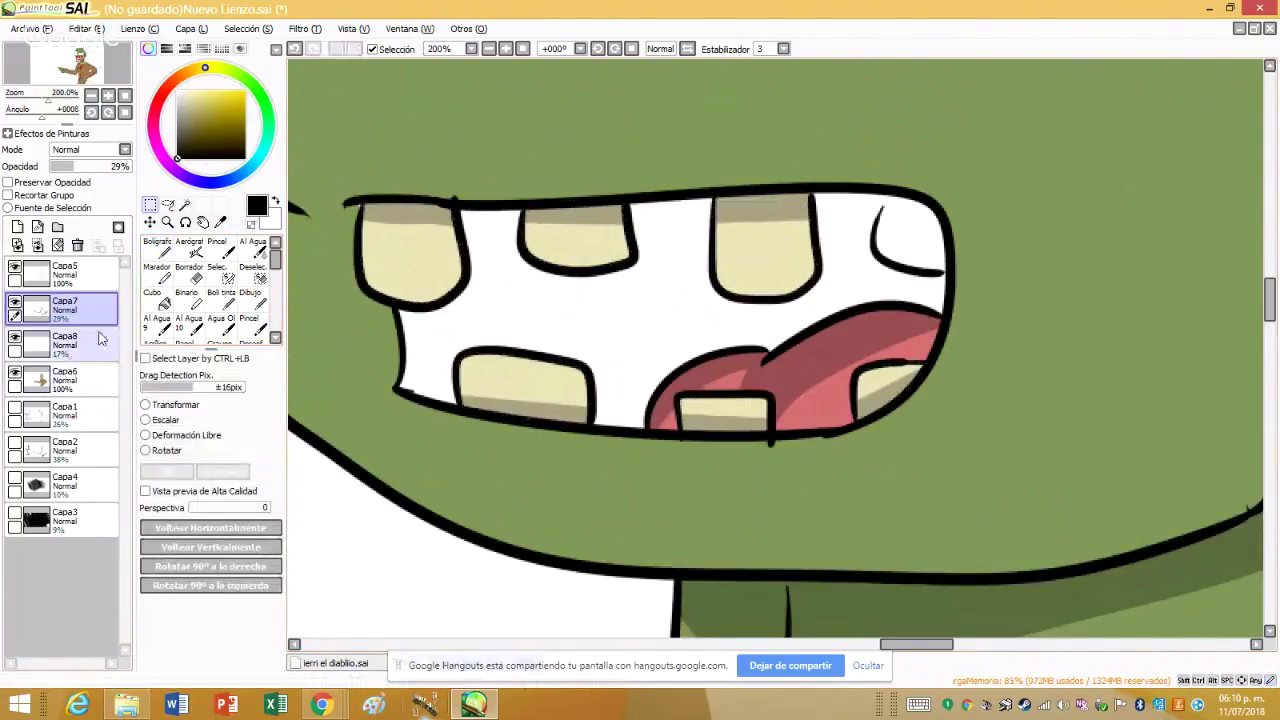
- Close the outline of the upper tooth at the mouth corner nearest the ear on Capa5 with the black pen at size 3.5
left_click(60, 378)
left_click(157, 250)
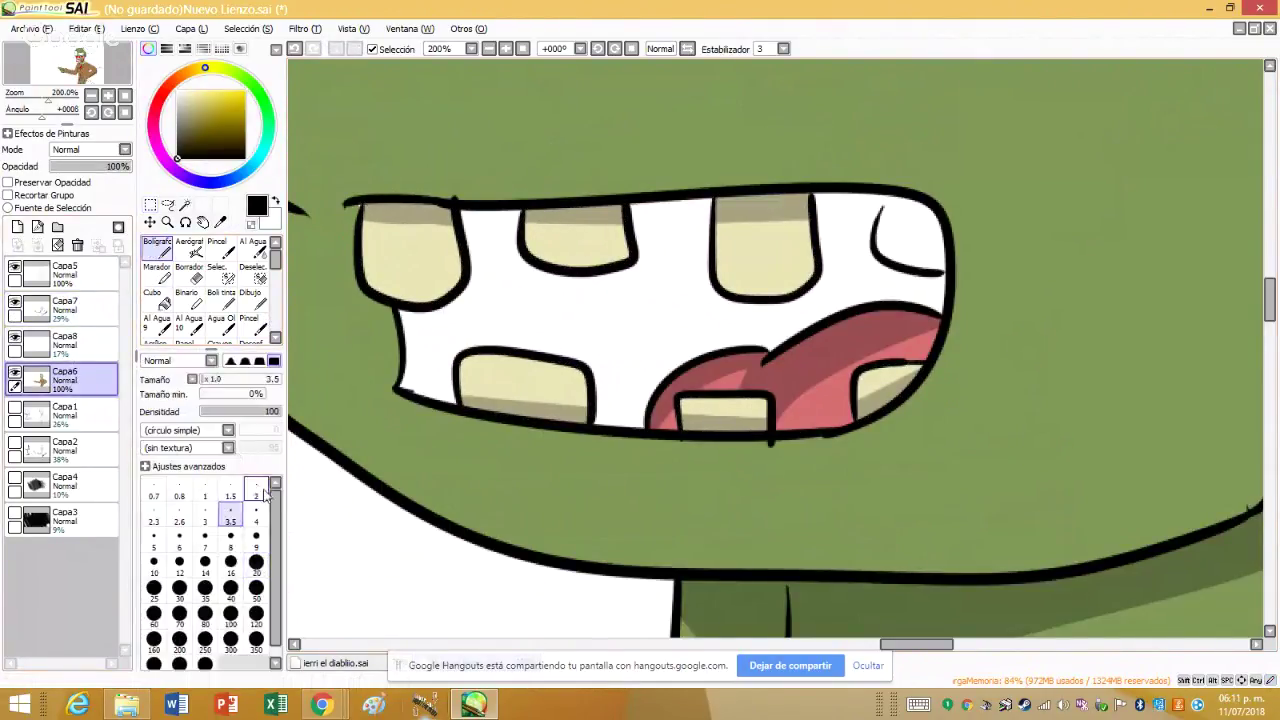
scroll(806, 220, "up", 2)
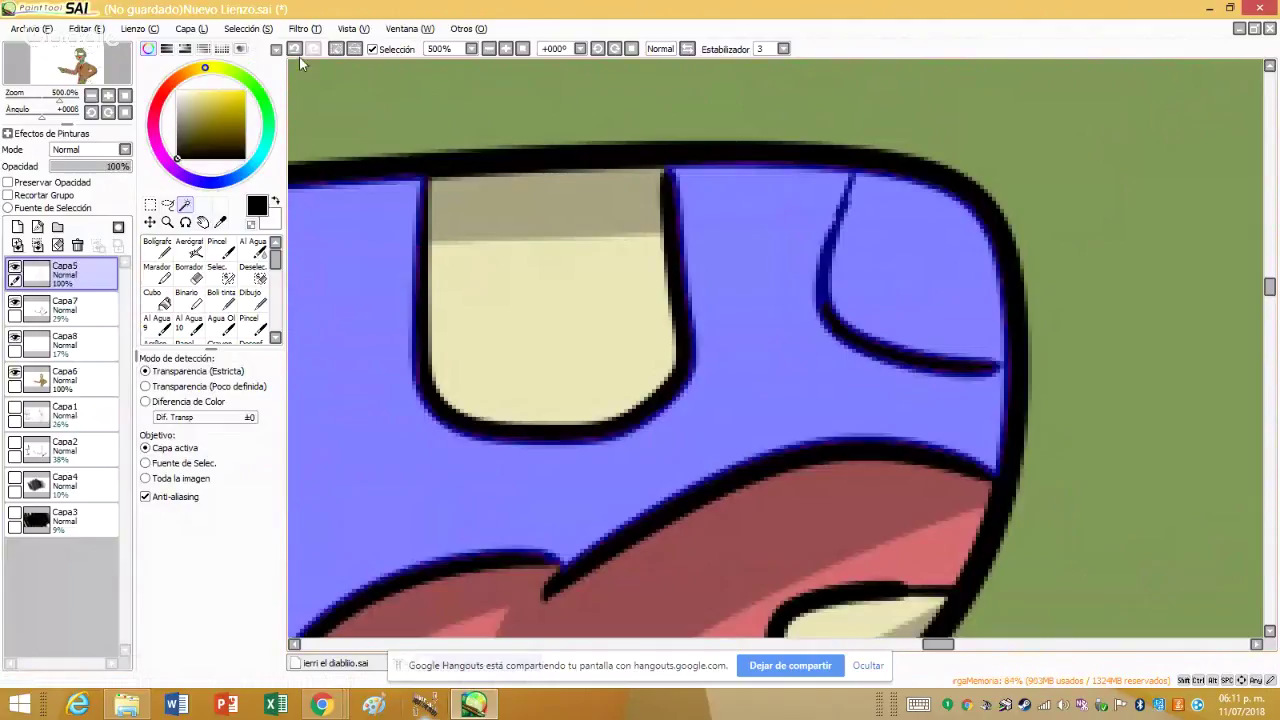
key("ctrl+d")
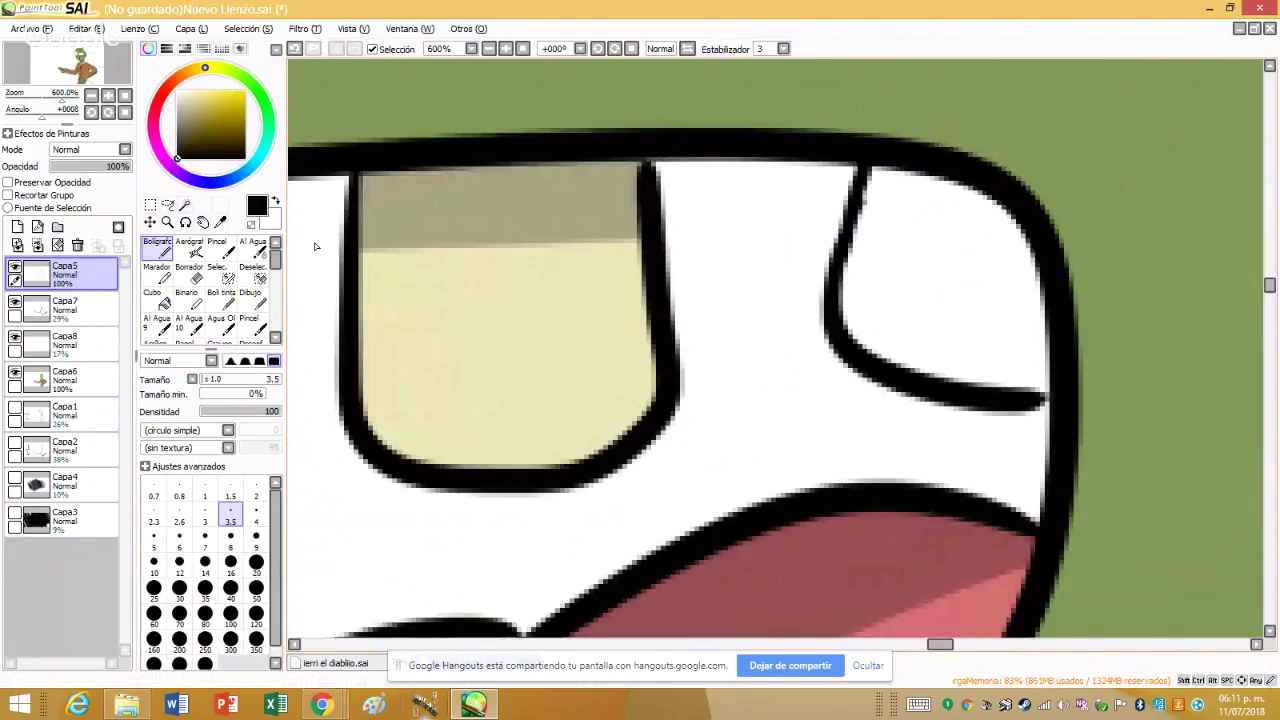
- Select the newly closed upper tooth, paint it pale cream on Capa6 and shade its gum edge on Capa7
key("w")
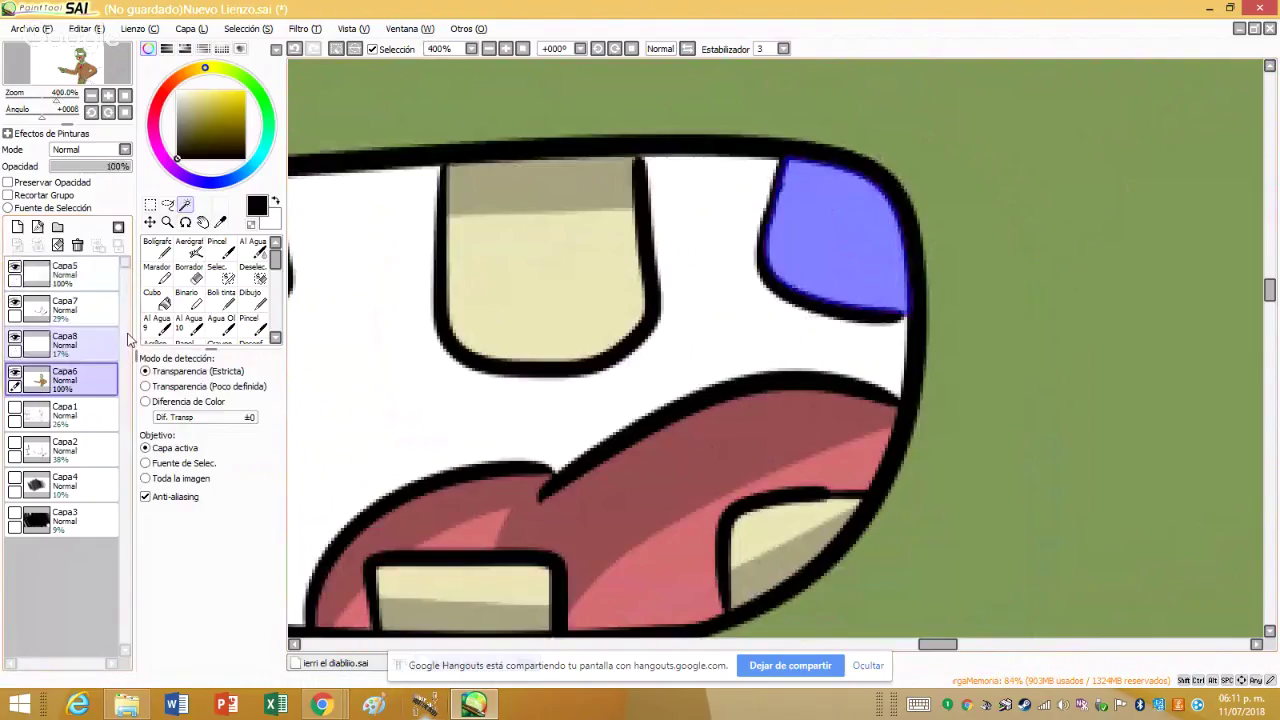
left_click(157, 246)
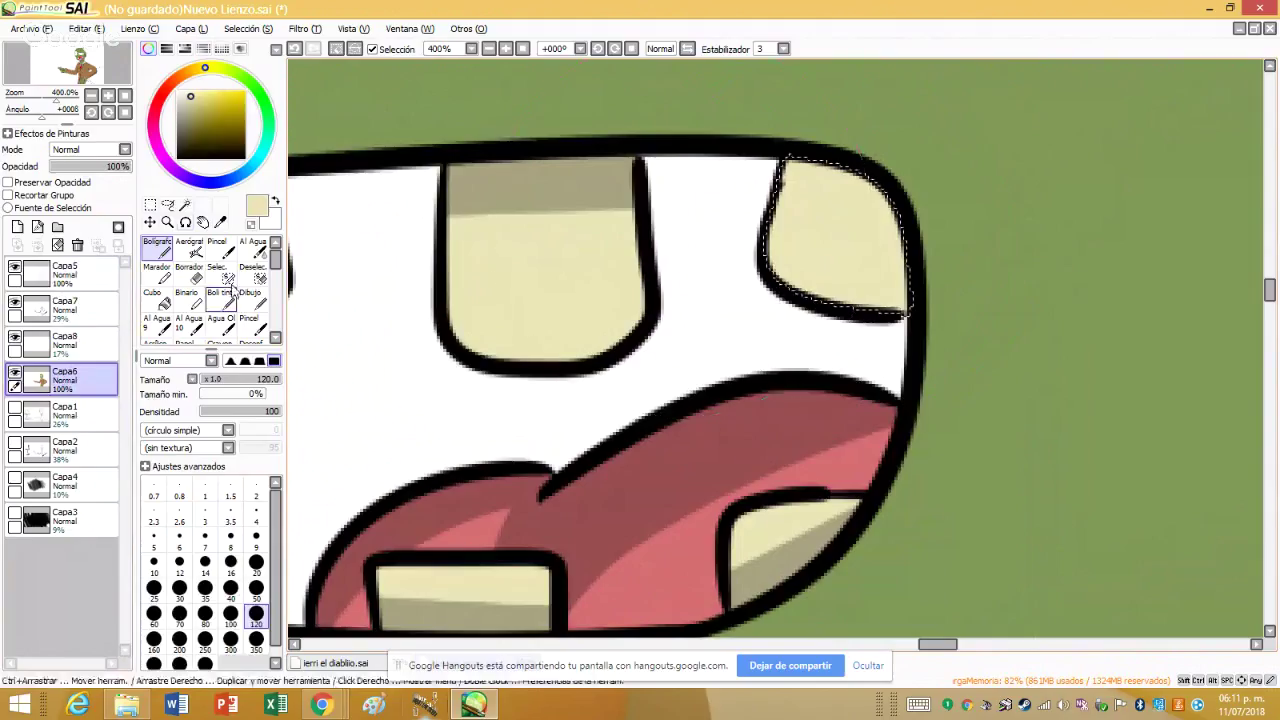
left_click(65, 308)
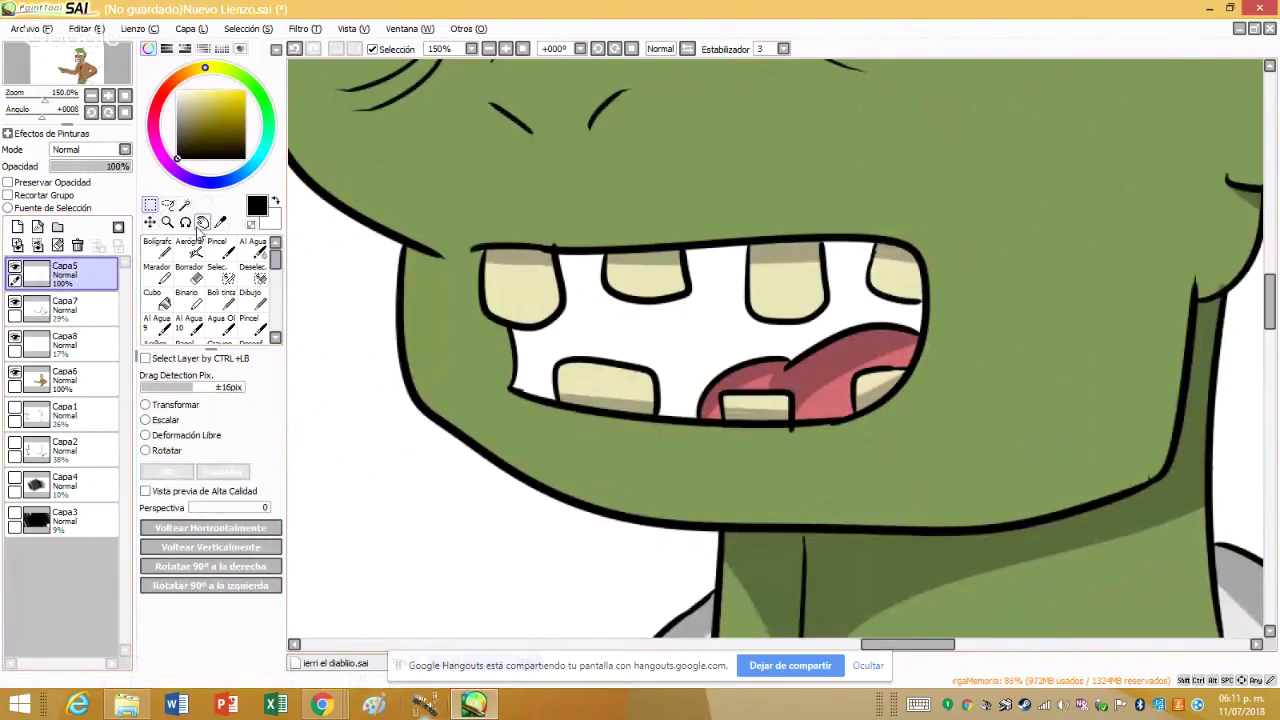
- Select the mouth interior around the teeth and tongue on Capa5 and paint it dark brownish purple on Capa6 with the pen at size 120
key("w")
scroll(515, 312, "up", 1)
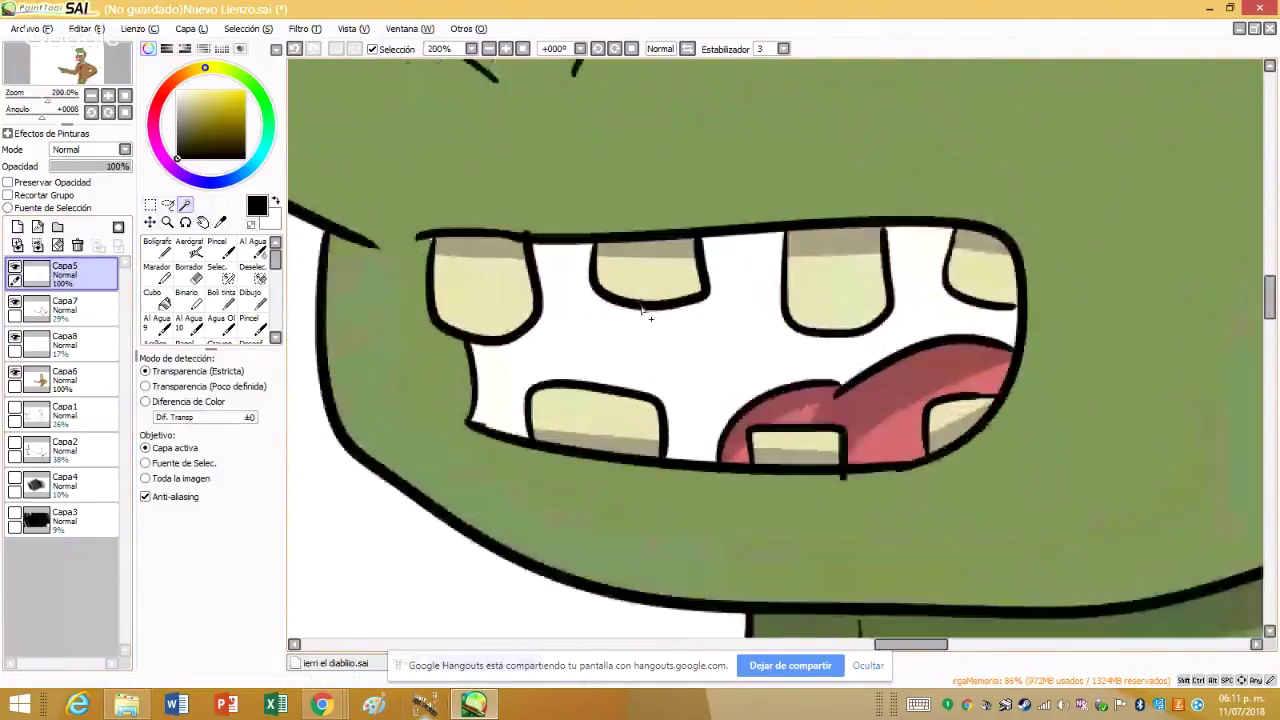
left_click(650, 345)
left_click(100, 381)
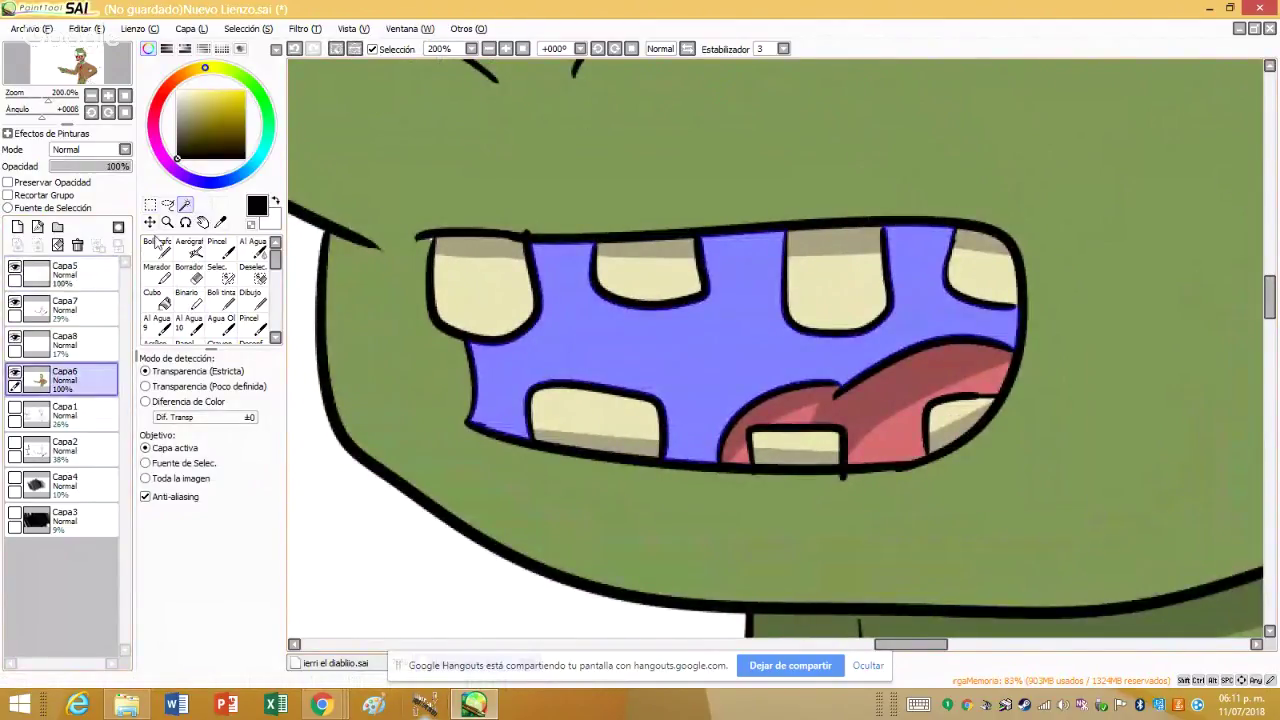
left_click(157, 245)
left_click(168, 88)
left_click(200, 127)
left_click(200, 127)
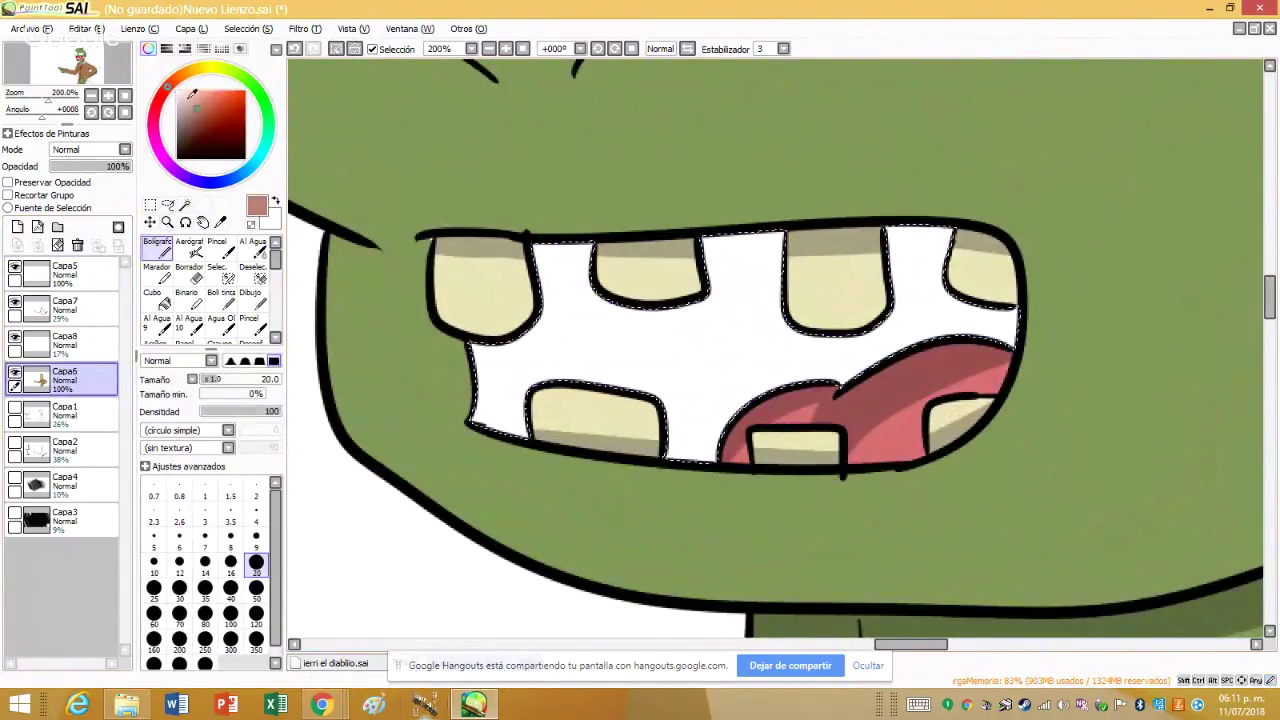
left_click(170, 95)
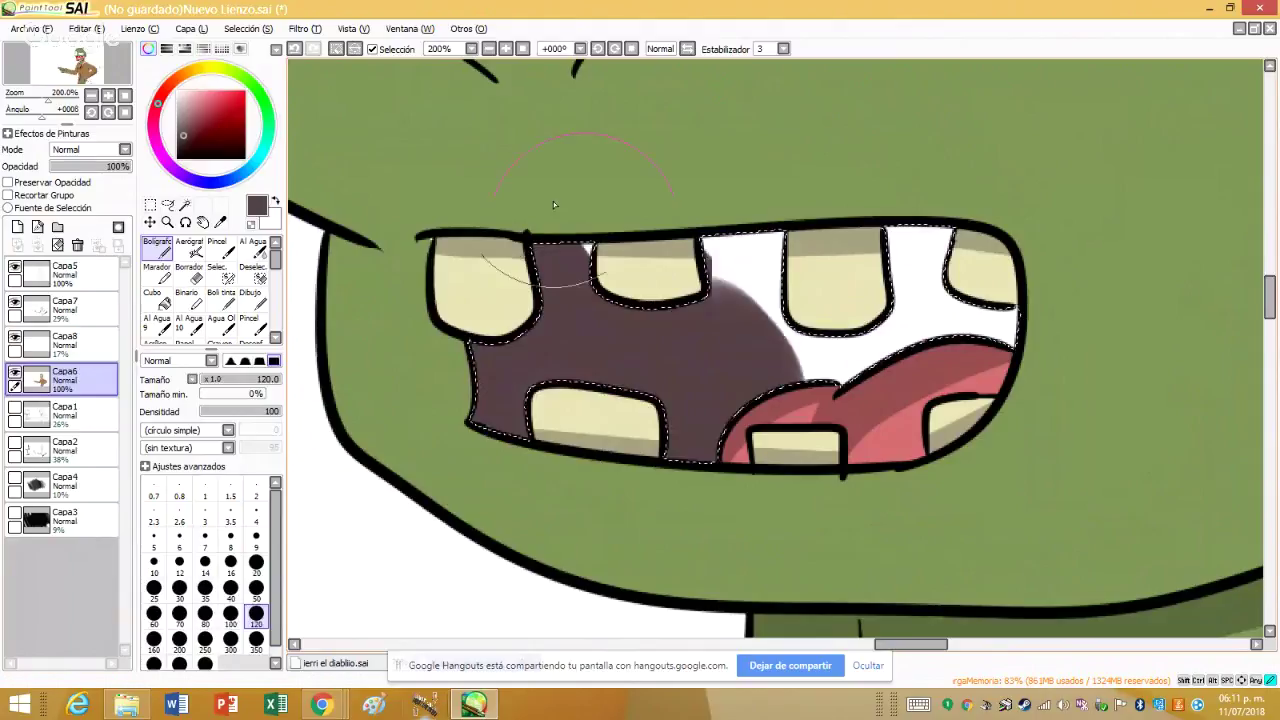
mouse_move(553, 260)
left_mouse_down()
mouse_move(900, 330)
mouse_move(960, 400)
left_mouse_up()
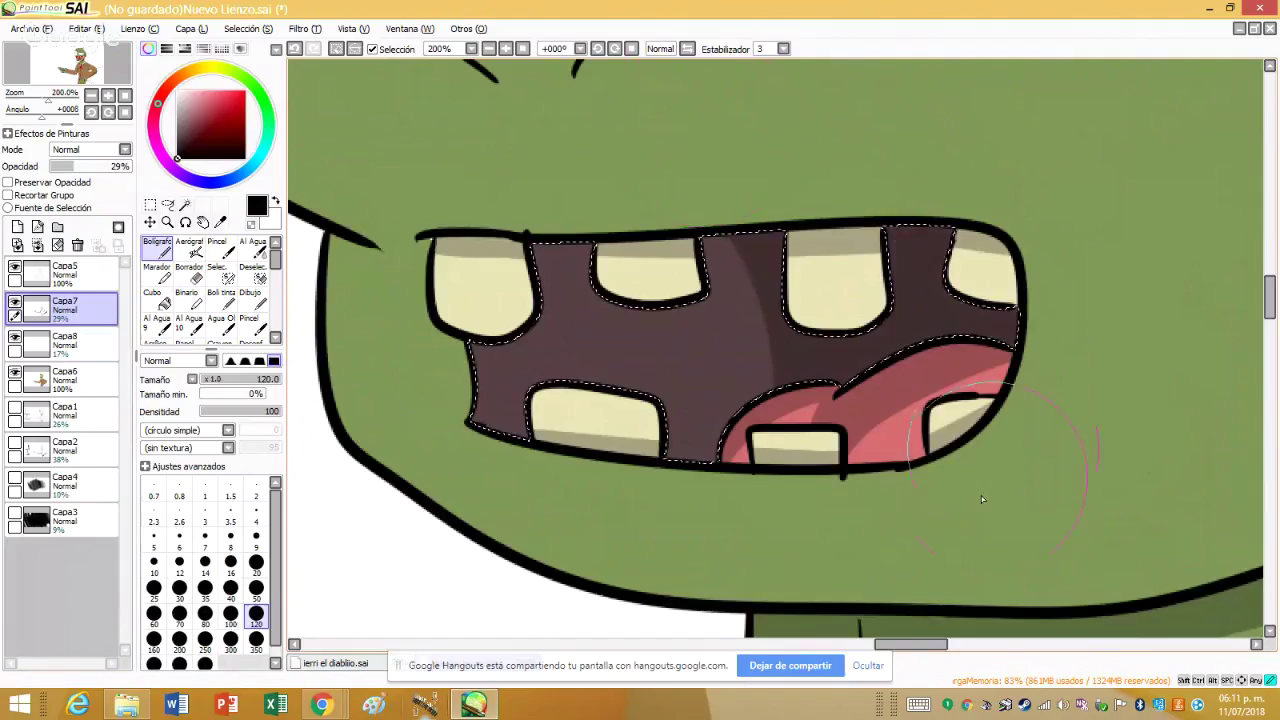
- Shade the mouth interior above and behind the tongue on Capa7 with the black pen at size 120 and clear the selection
mouse_move(720, 280)
left_mouse_down()
mouse_move(657, 390)
mouse_move(714, 400)
mouse_move(650, 592)
left_mouse_up()
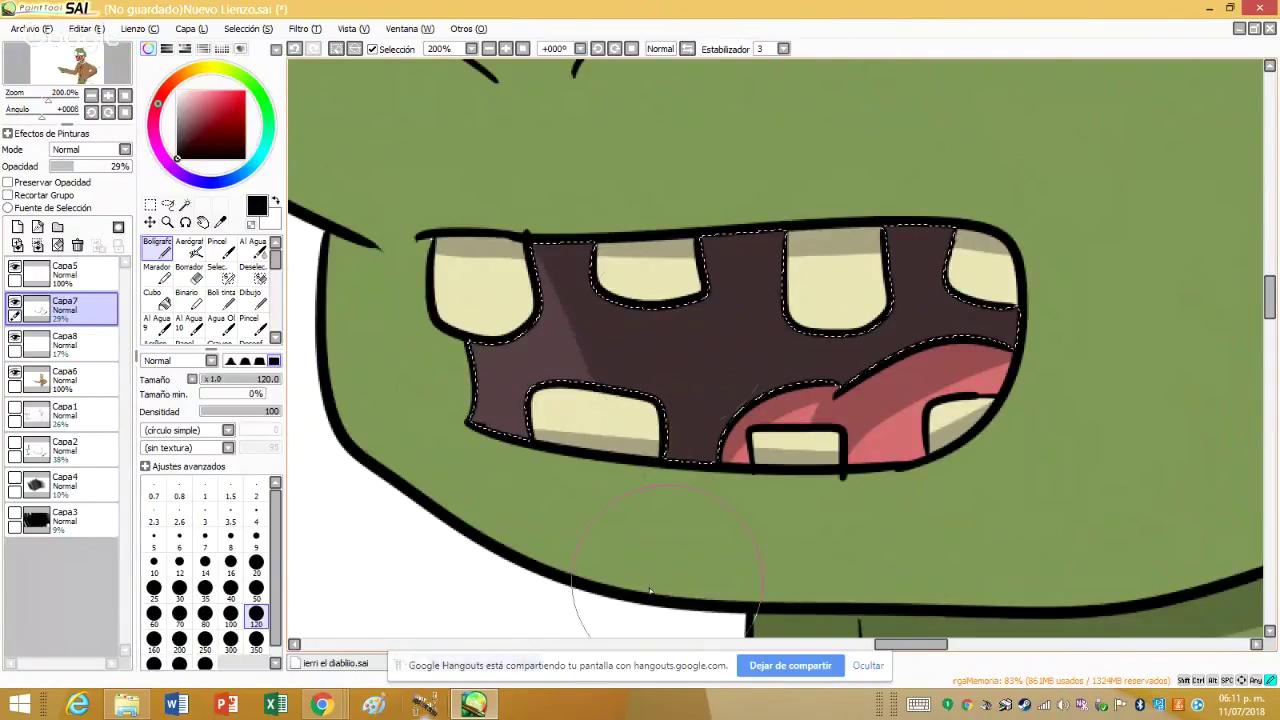
left_click_drag(588, 290, 556, 378)
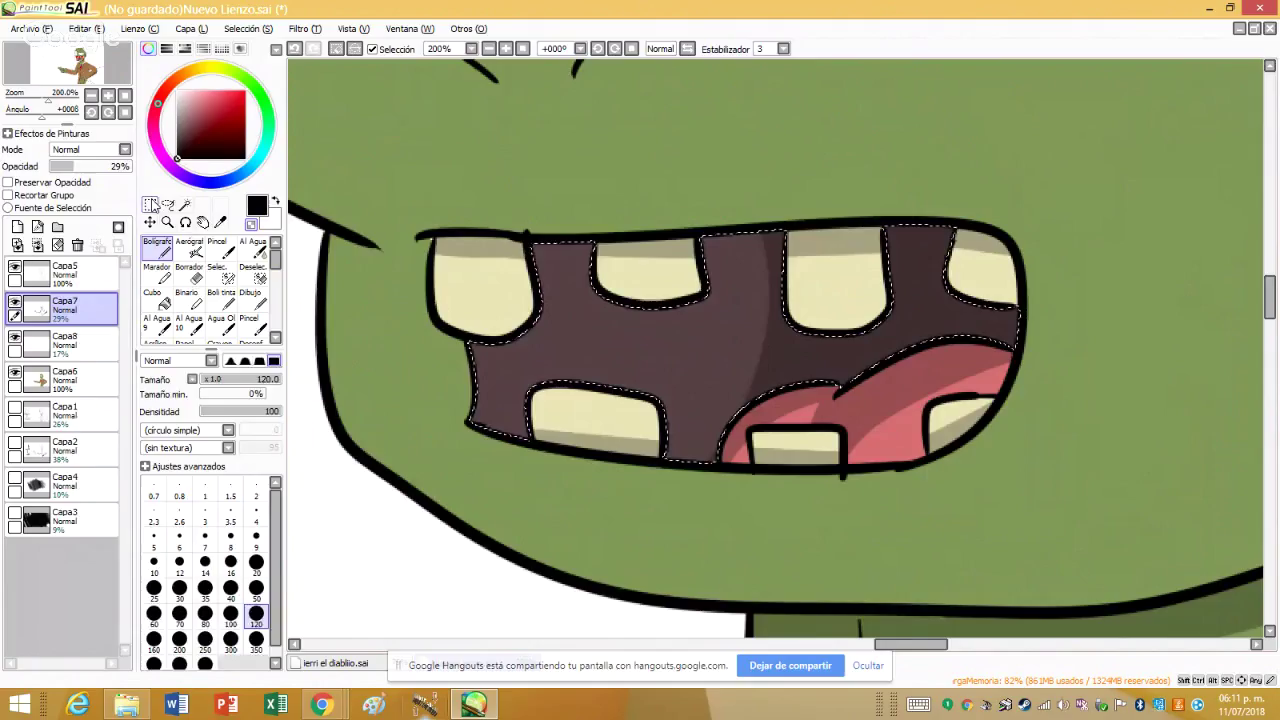
key("ctrl")
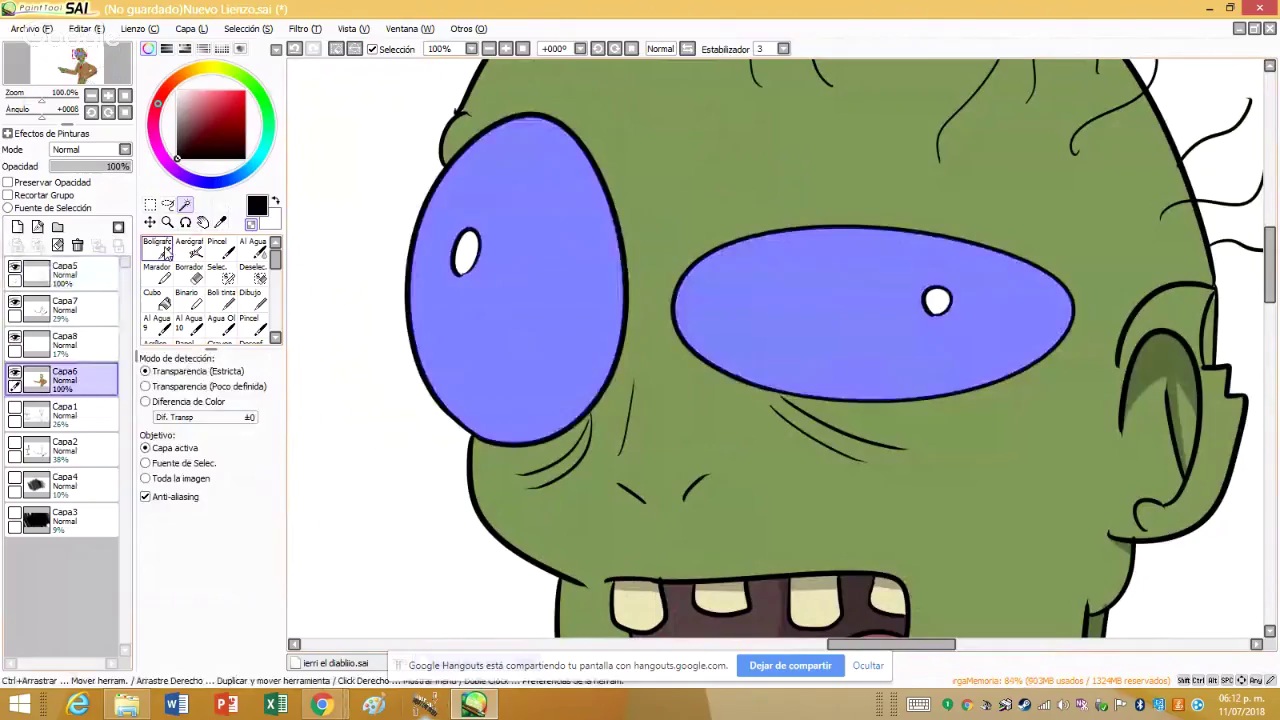
- Paint both selected eyeballs off-white on Capa6, and shade their upper areas on Capa7 with the black pen at size 50
left_click(157, 248)
mouse_move(514, 290)
left_mouse_down()
mouse_move(484, 374)
mouse_move(645, 218)
mouse_move(1030, 279)
mouse_move(875, 311)
left_mouse_up()
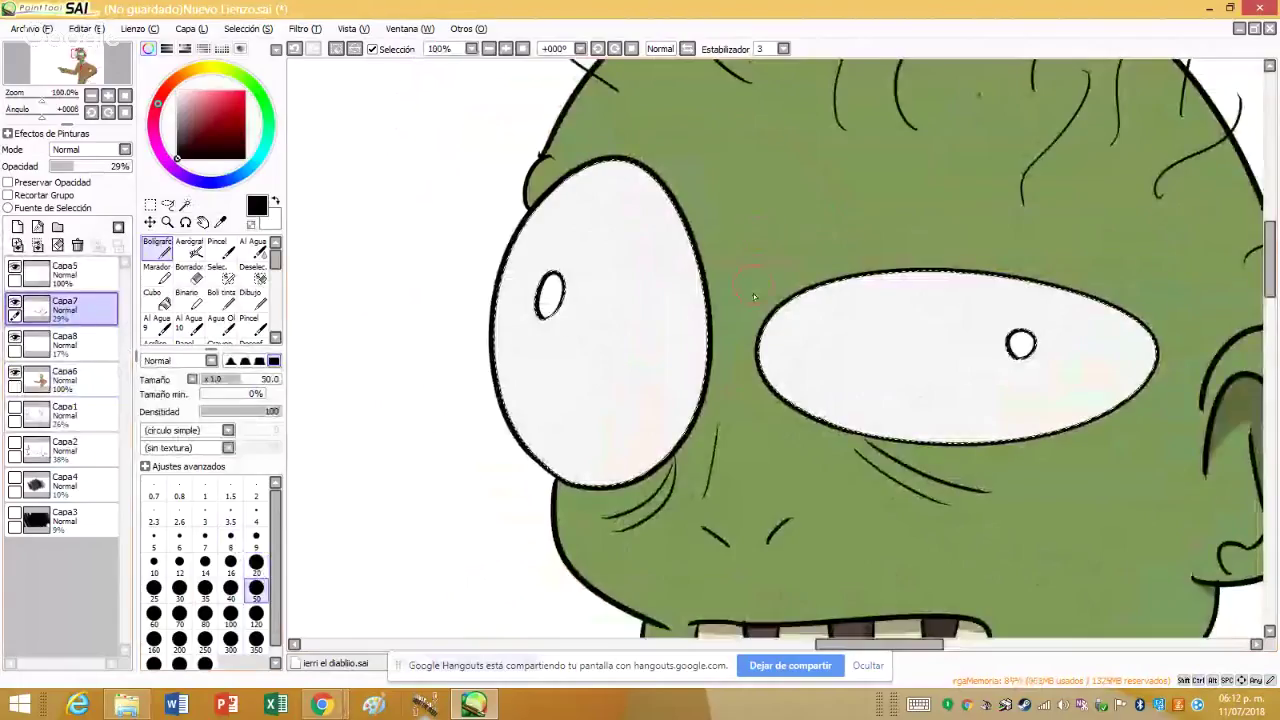
left_click_drag(552, 294, 455, 256)
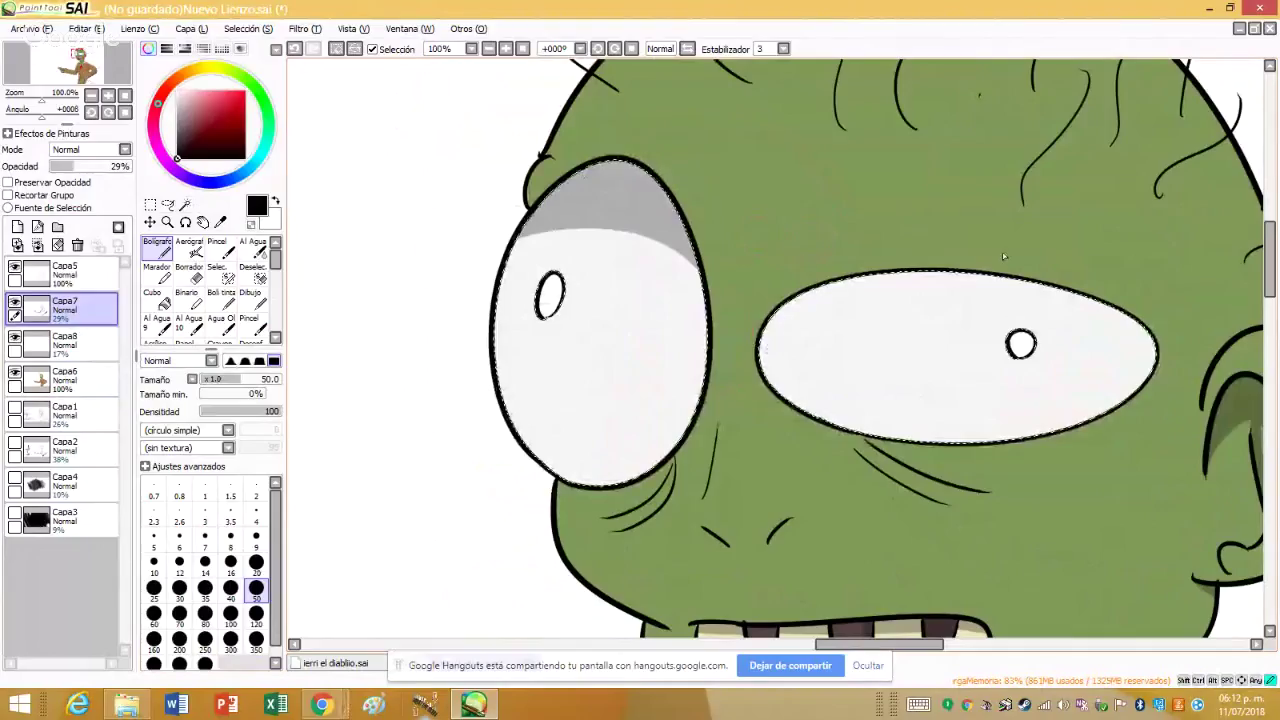
mouse_move(770, 300)
left_mouse_down()
mouse_move(886, 300)
mouse_move(790, 320)
mouse_move(1166, 354)
left_mouse_up()
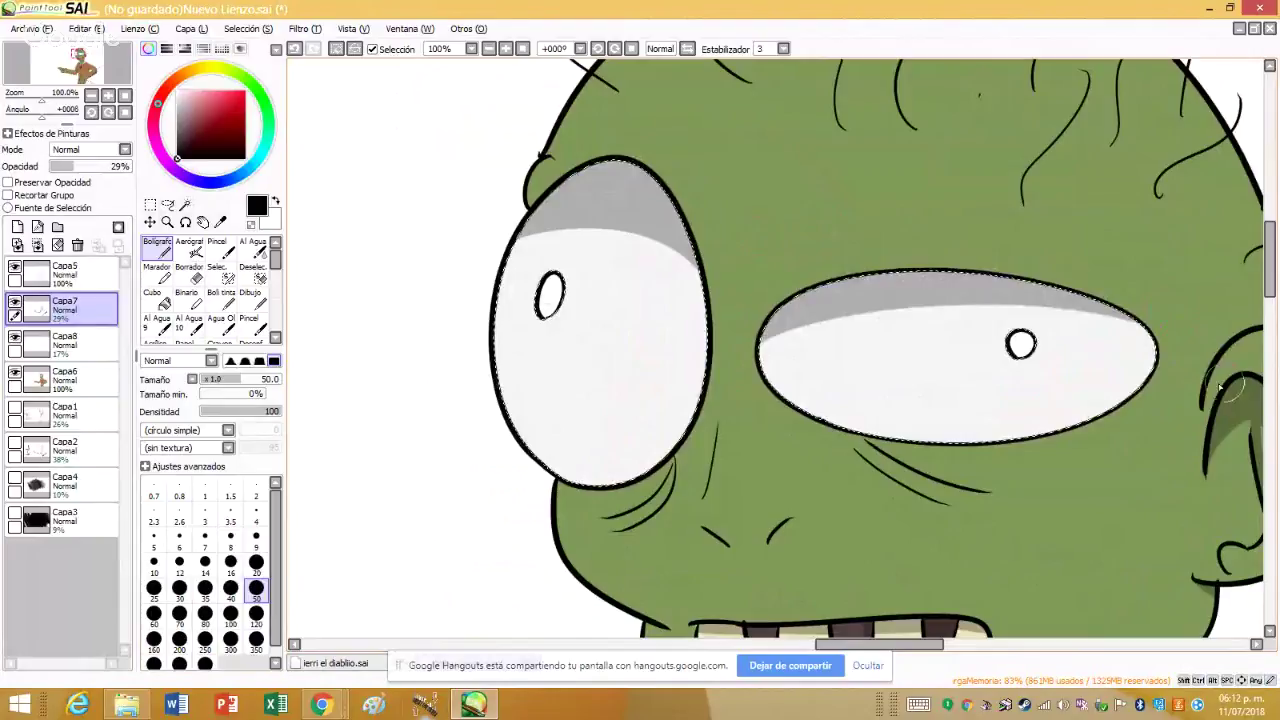
left_click(150, 204)
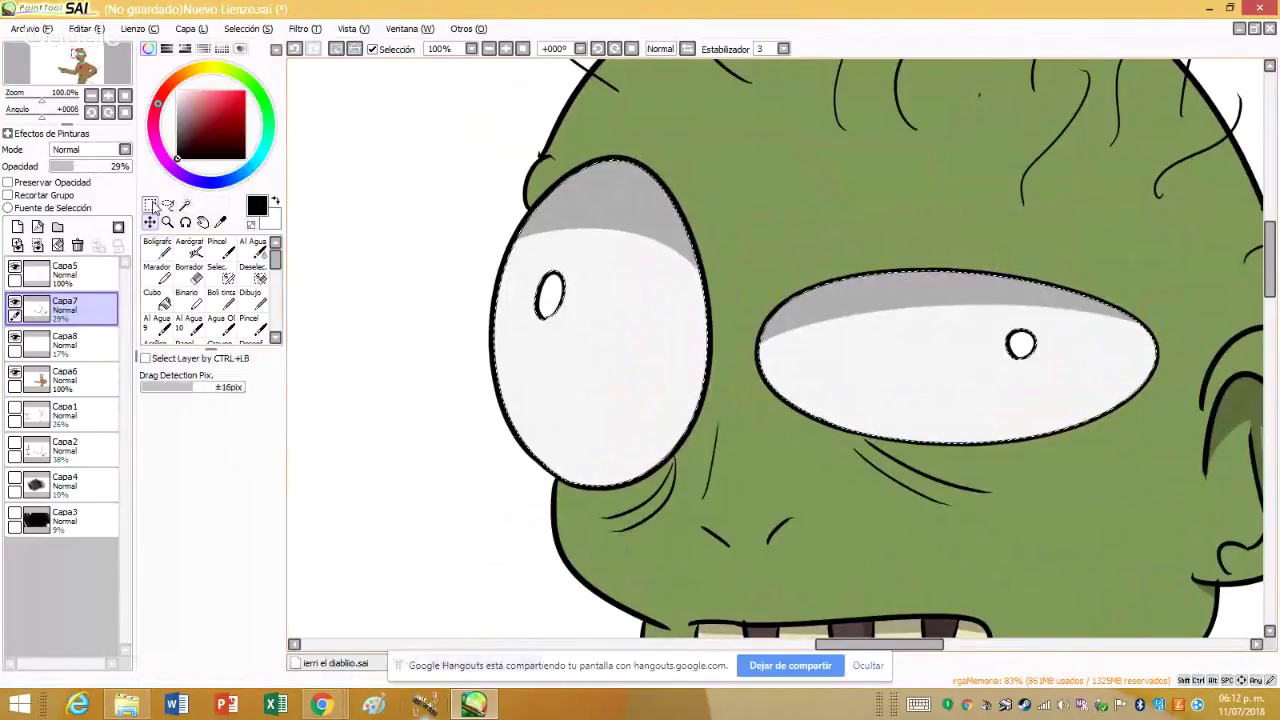
key("ctrl+d")
- Select the insides of both pupils with the magic wand on Capa5
left_click(65, 270)
left_click(185, 204)
scroll(583, 303, "up", 2)
left_click(549, 295)
scroll(549, 295, "down", 3)
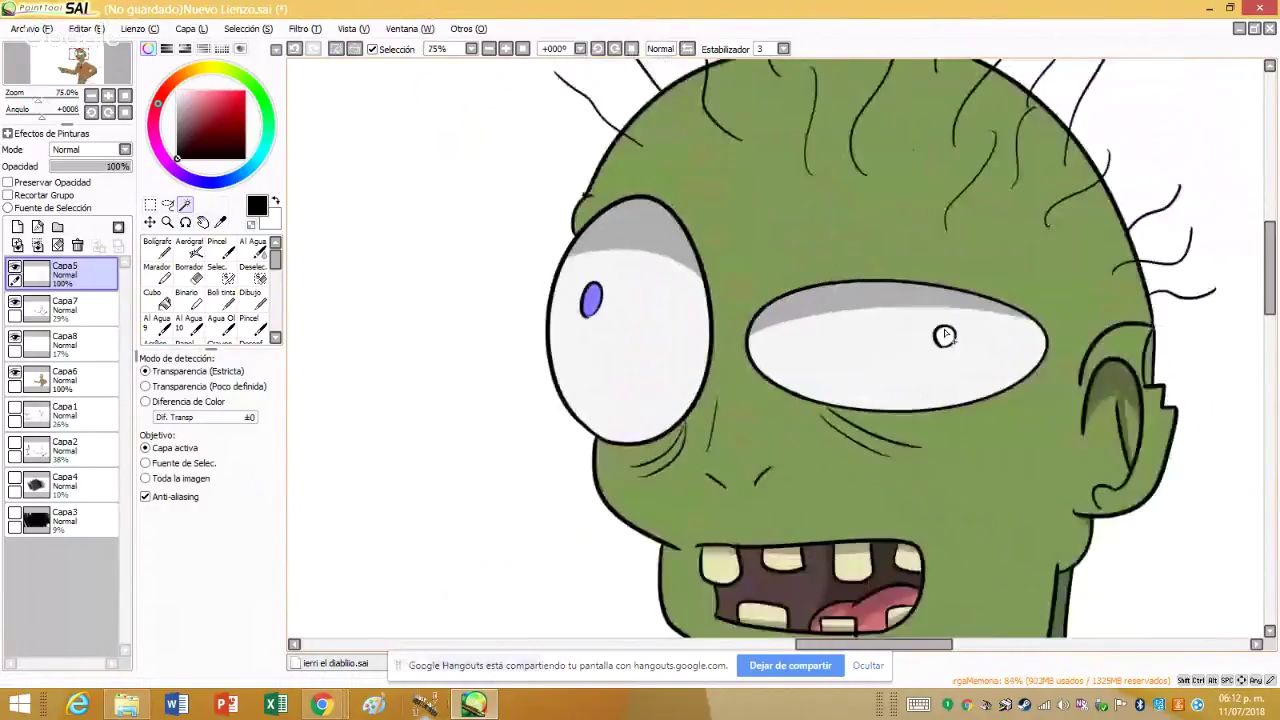
scroll(1021, 344, "up", 3)
left_click(1021, 344)
scroll(928, 398, "down", 2)
- Paint the selected pupils dark grey on Capa6 with the pen at size 70
left_click(65, 377)
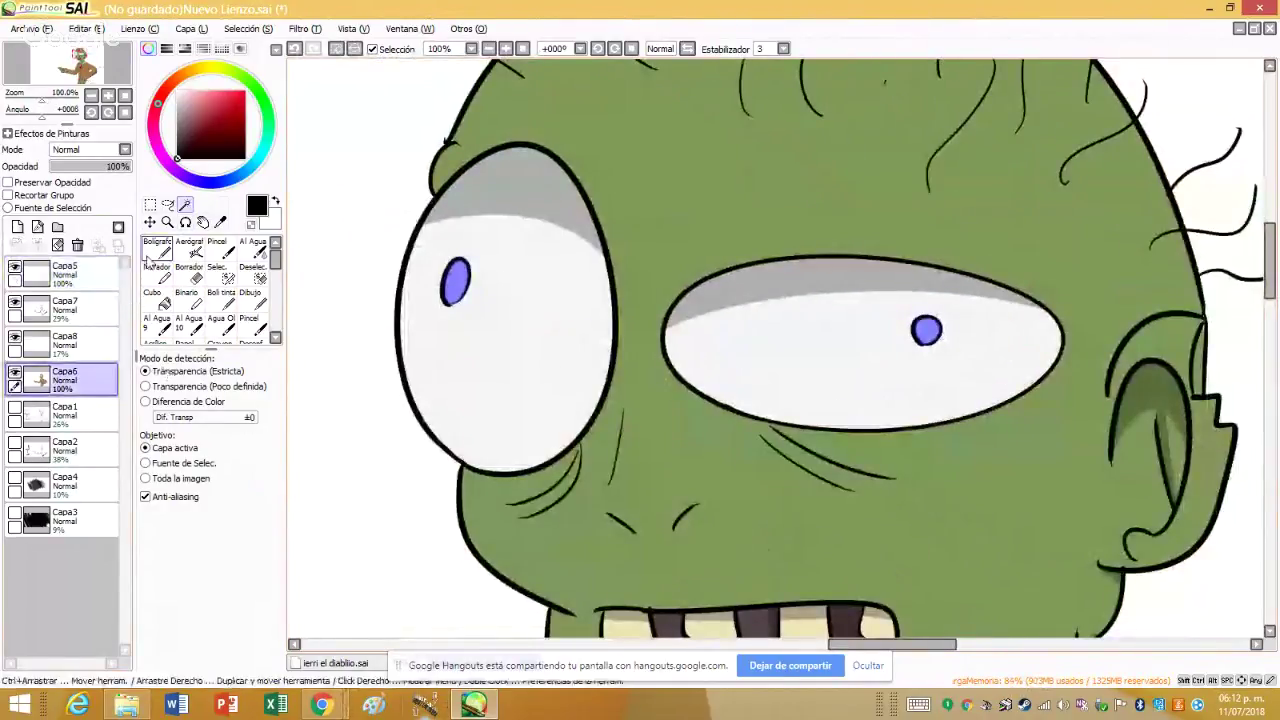
left_click(157, 246)
key("ctrl+plus")
left_click(180, 80)
left_click(205, 105)
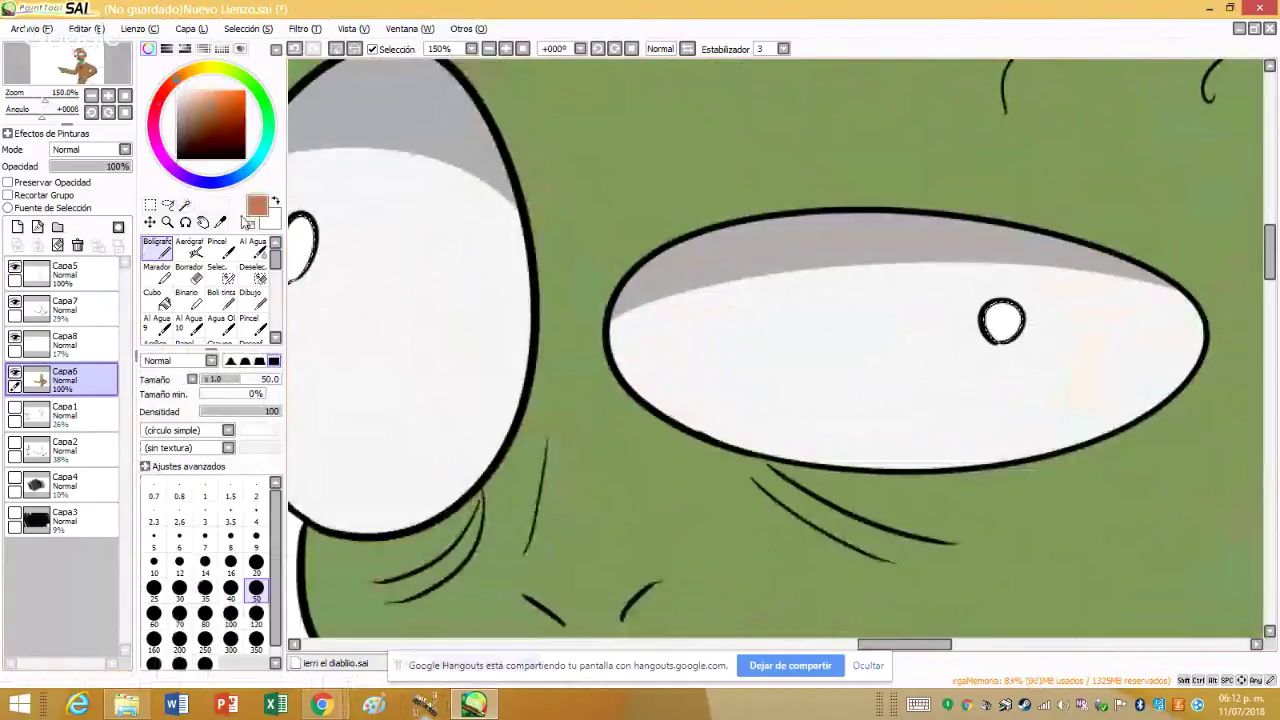
scroll(297, 366, "down", 2)
left_click(205, 590)
left_click(179, 613)
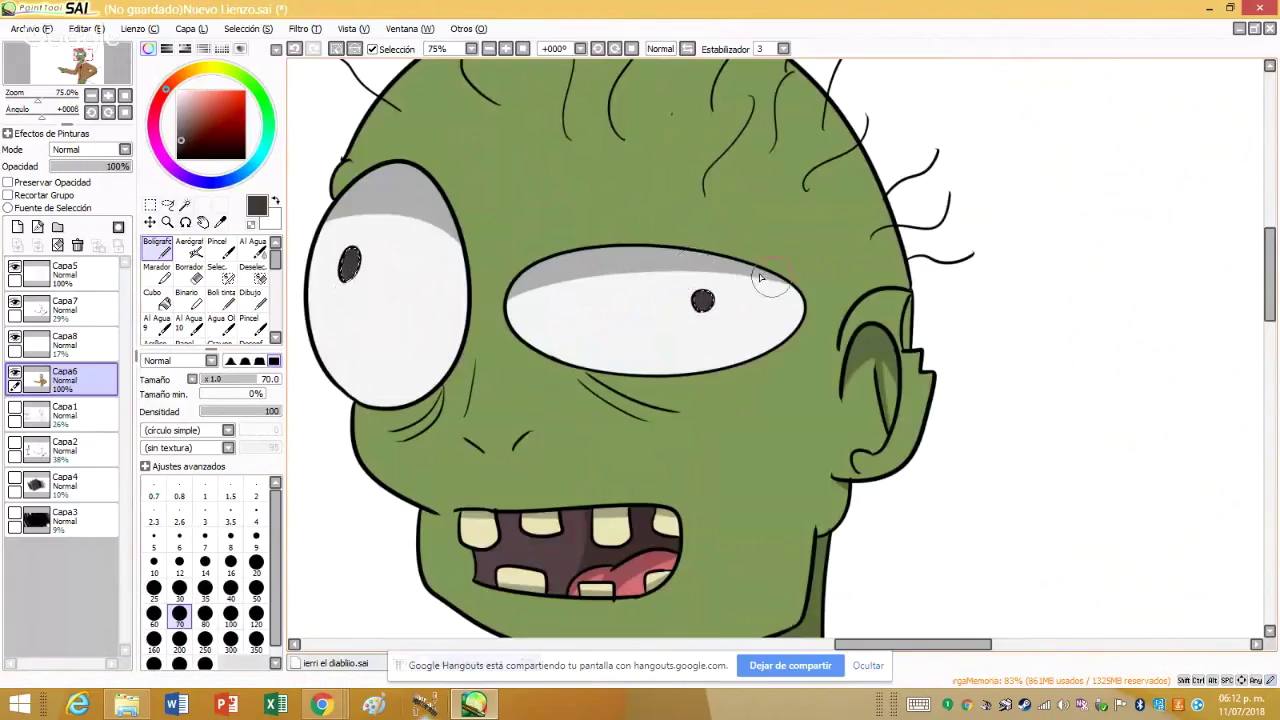
scroll(766, 277, "down", 2)
scroll(766, 277, "up", 4)
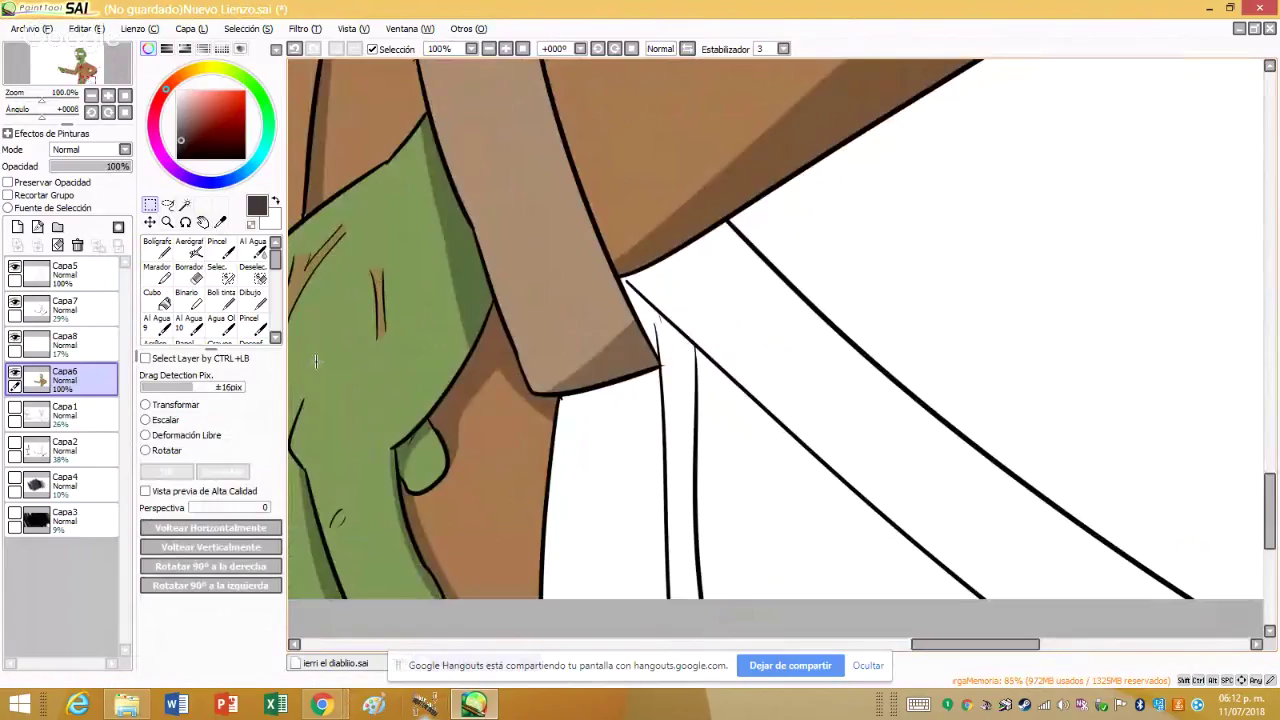
double_click(168, 205)
left_click_drag(588, 249, 614, 249)
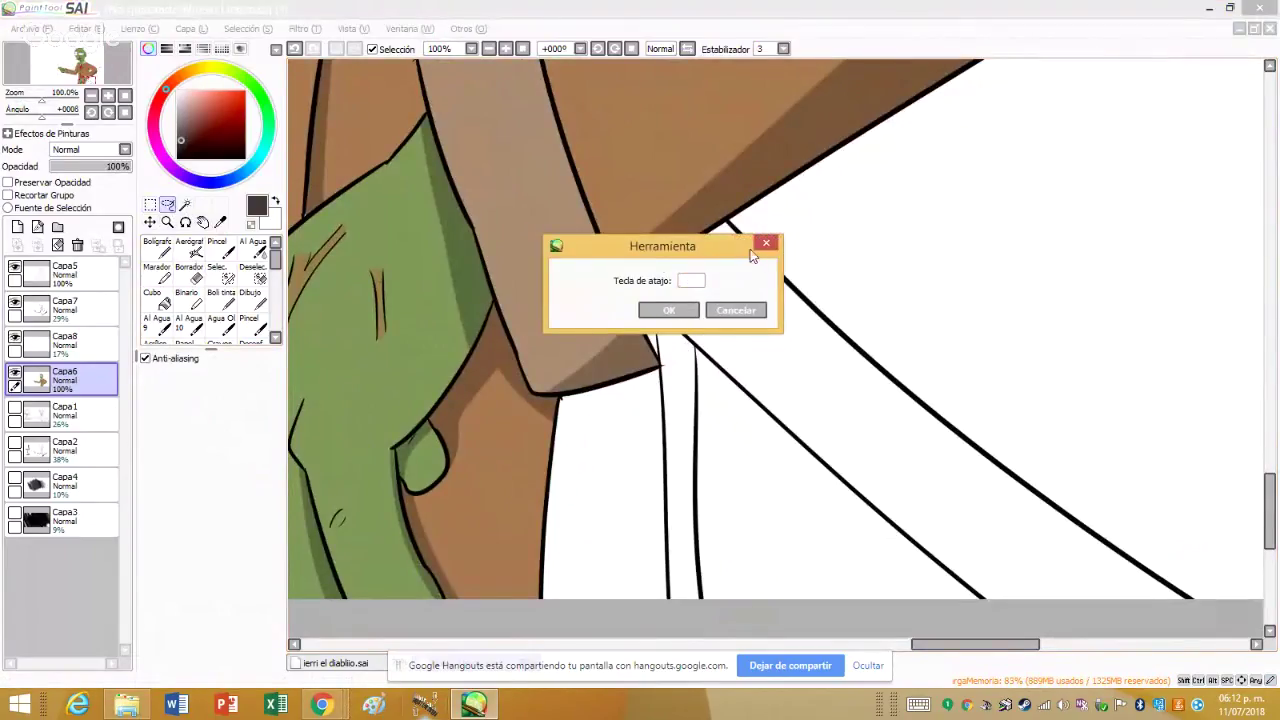
left_click(766, 247)
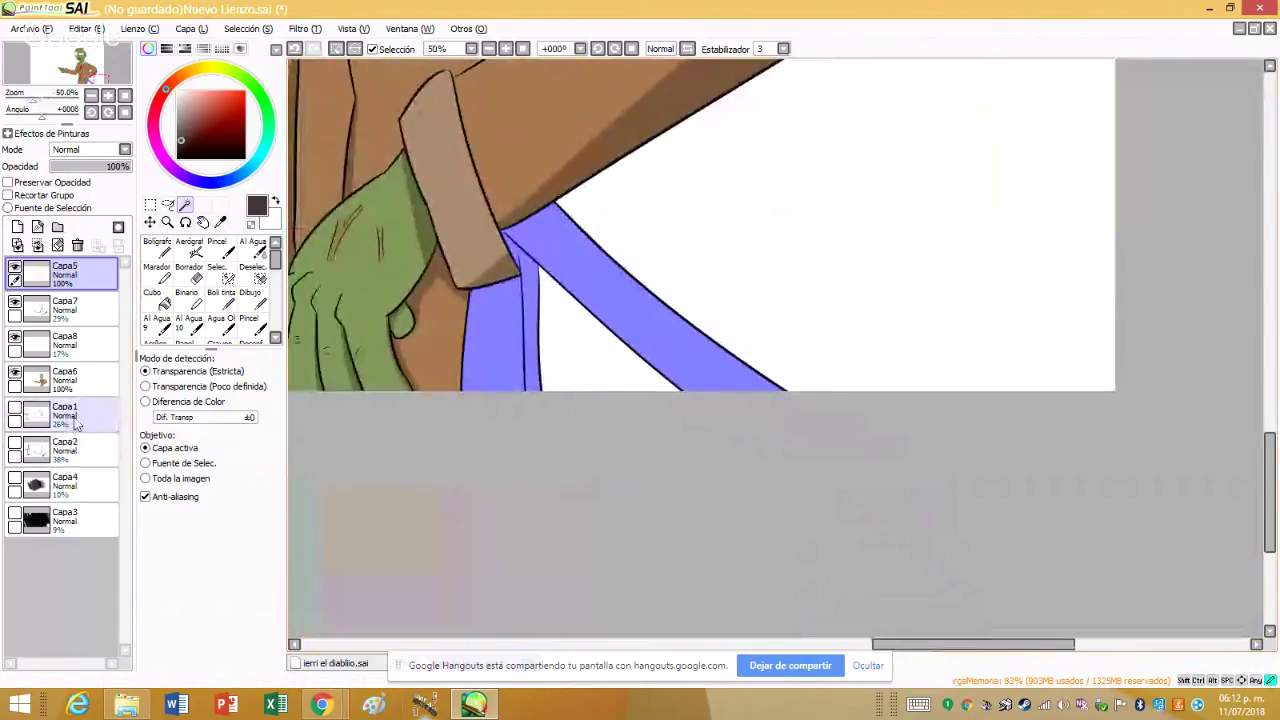
- Paint the selected strips beneath the bent arm's cuff orange-brown on Capa6 with the pen at size 70
left_click(60, 375)
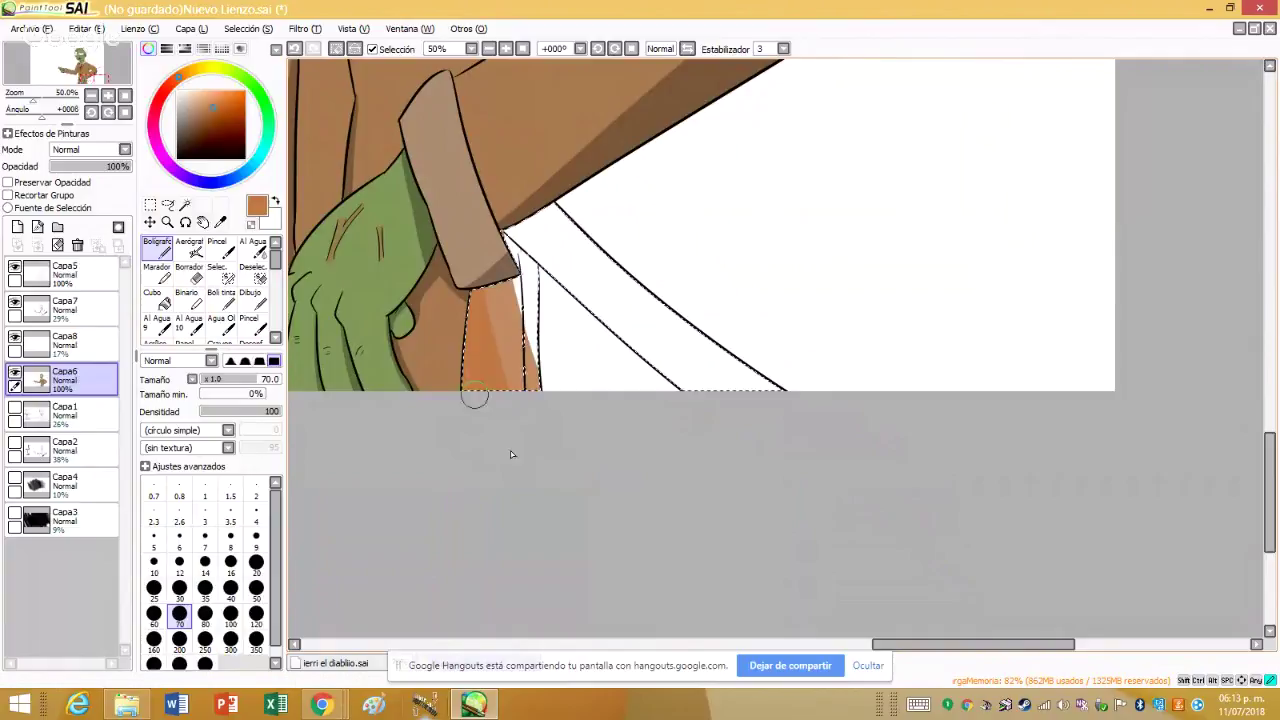
mouse_move(474, 397)
left_mouse_down()
mouse_move(540, 230)
mouse_move(591, 334)
left_mouse_up()
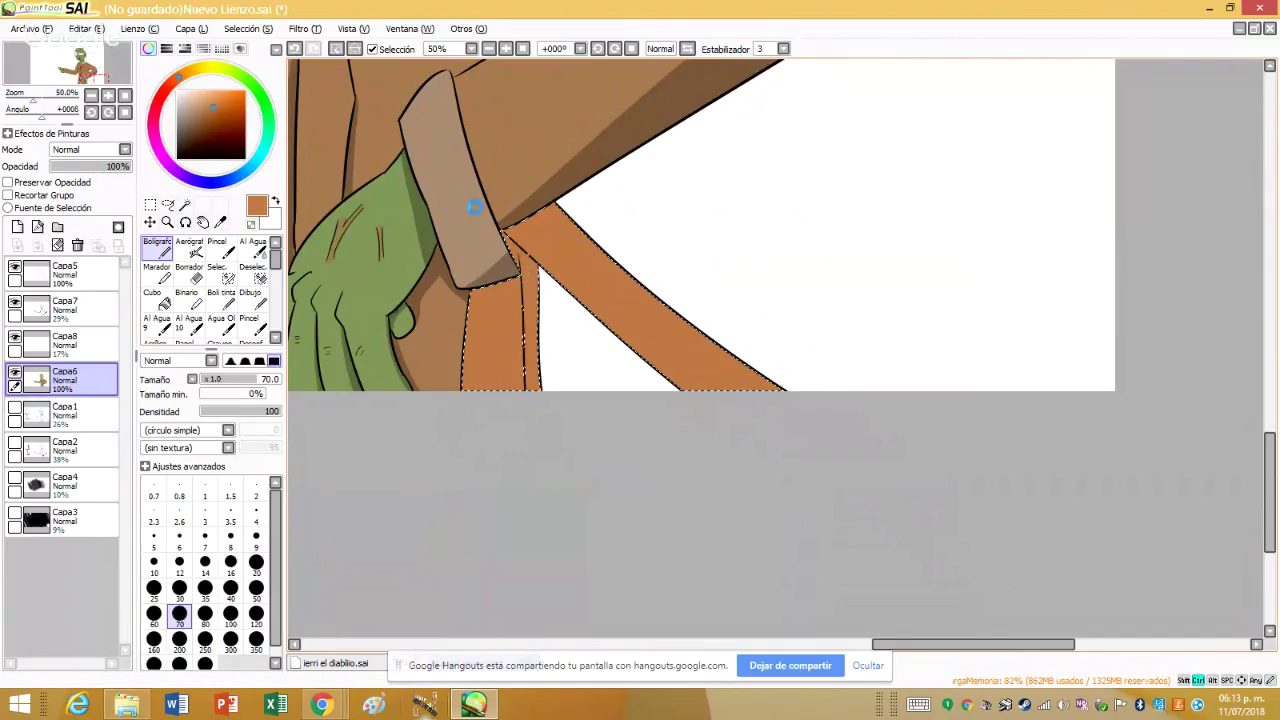
- Shade the narrow vertical strip beneath the cuff on Capa7 with the black pen at size 20
scroll(471, 206, "up", 1)
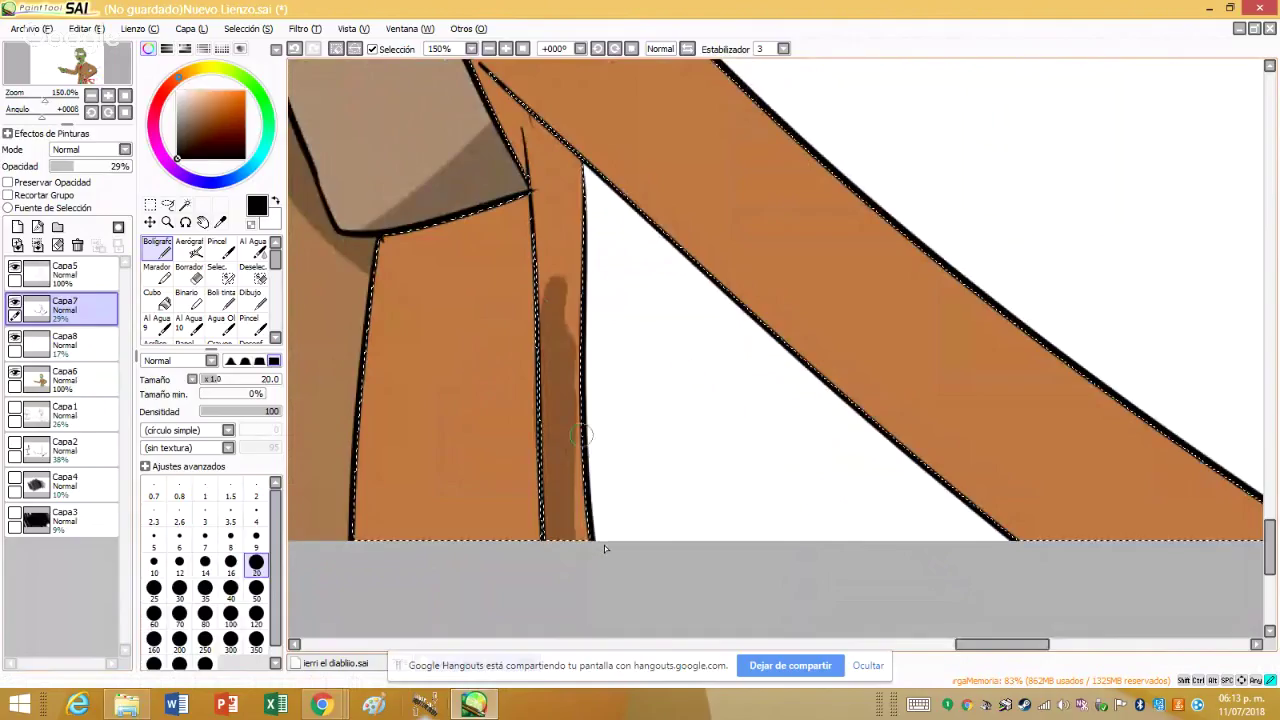
left_click_drag(590, 500, 560, 245)
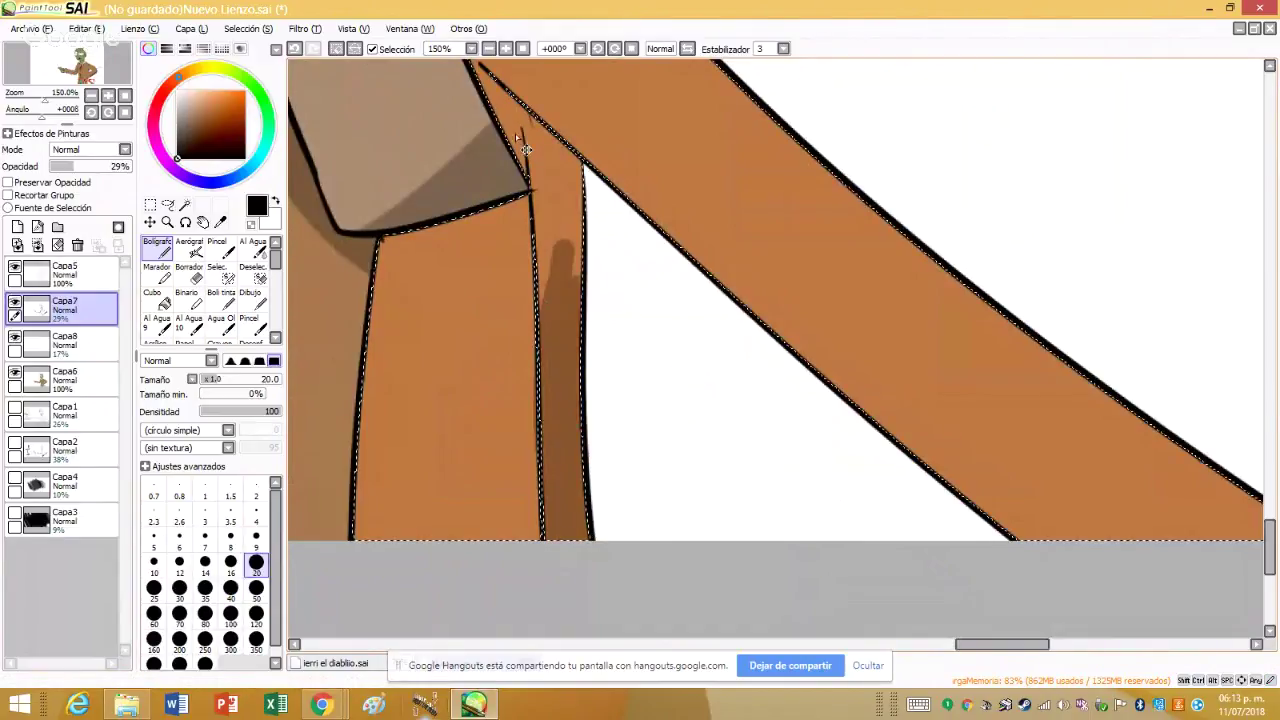
scroll(515, 134, "up", 1)
scroll(553, 152, "up", 1)
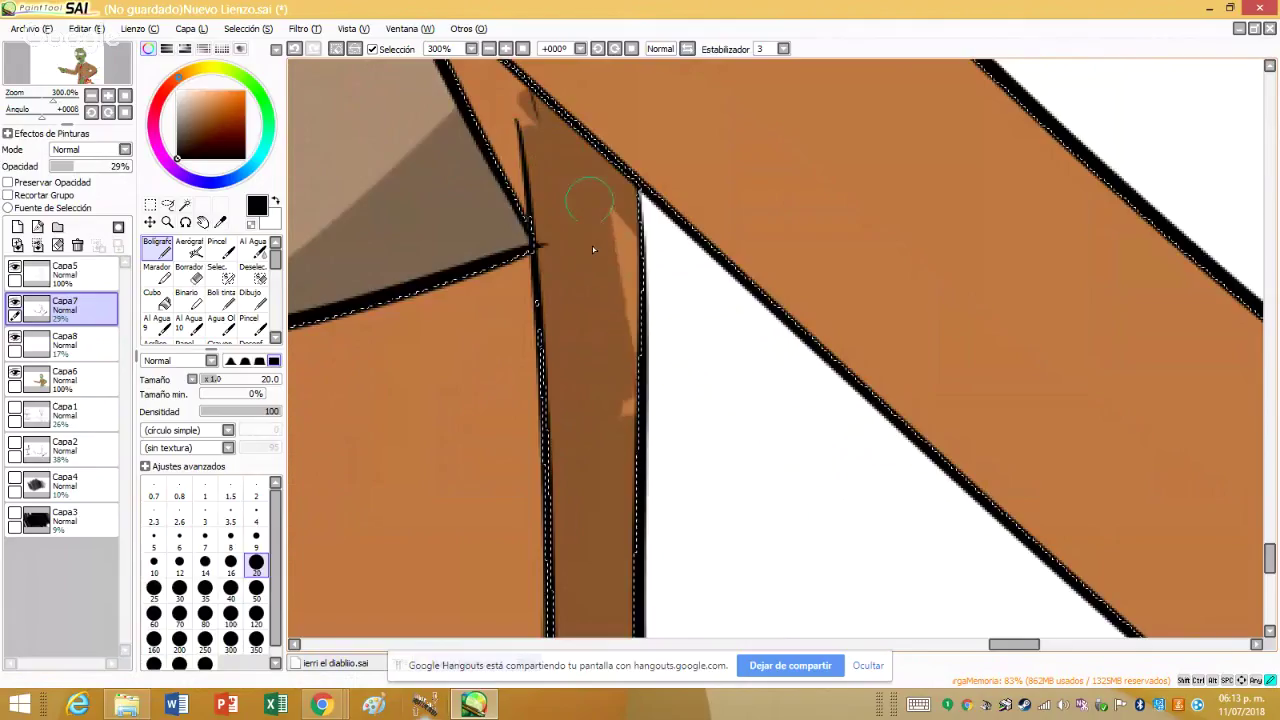
mouse_move(592, 246)
left_mouse_down()
mouse_move(614, 206)
mouse_move(610, 230)
left_mouse_up()
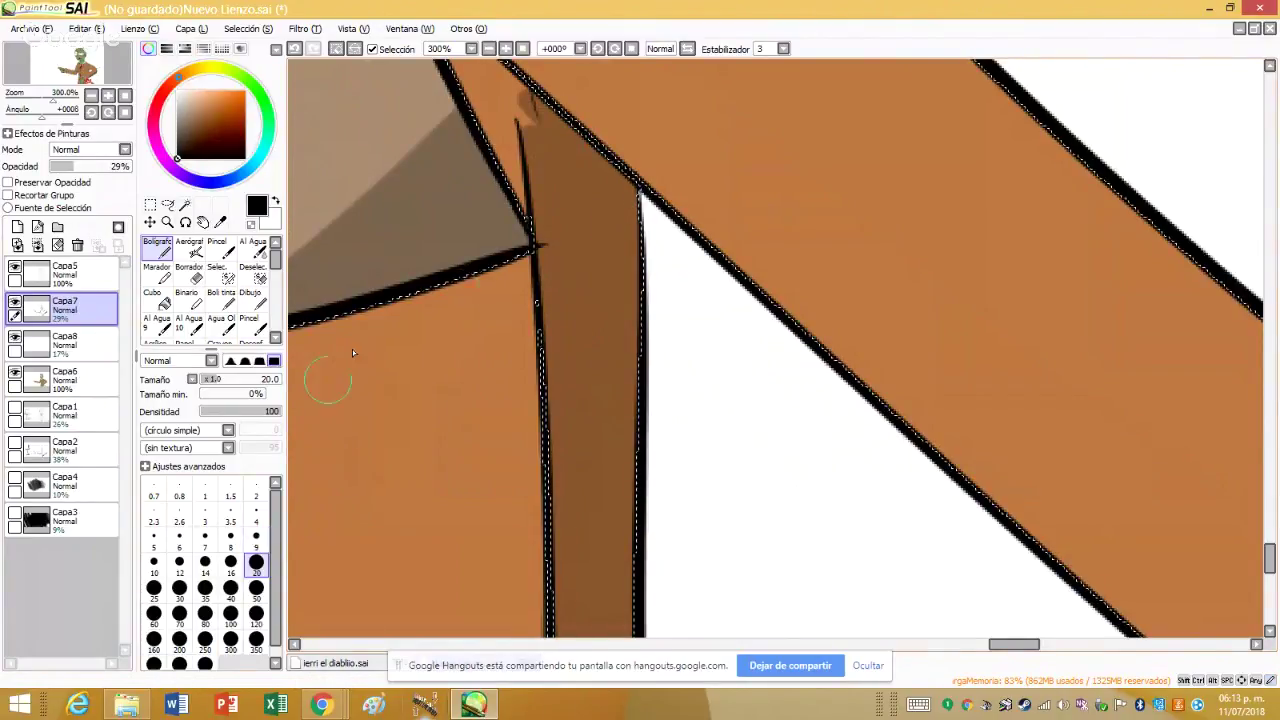
- Extend the narrow strip's shadow into its pointed upper end with the black pen at size 6
scroll(530, 98, "up", 1)
left_click(179, 540)
mouse_move(510, 70)
left_mouse_down()
mouse_move(515, 135)
mouse_move(530, 123)
left_mouse_up()
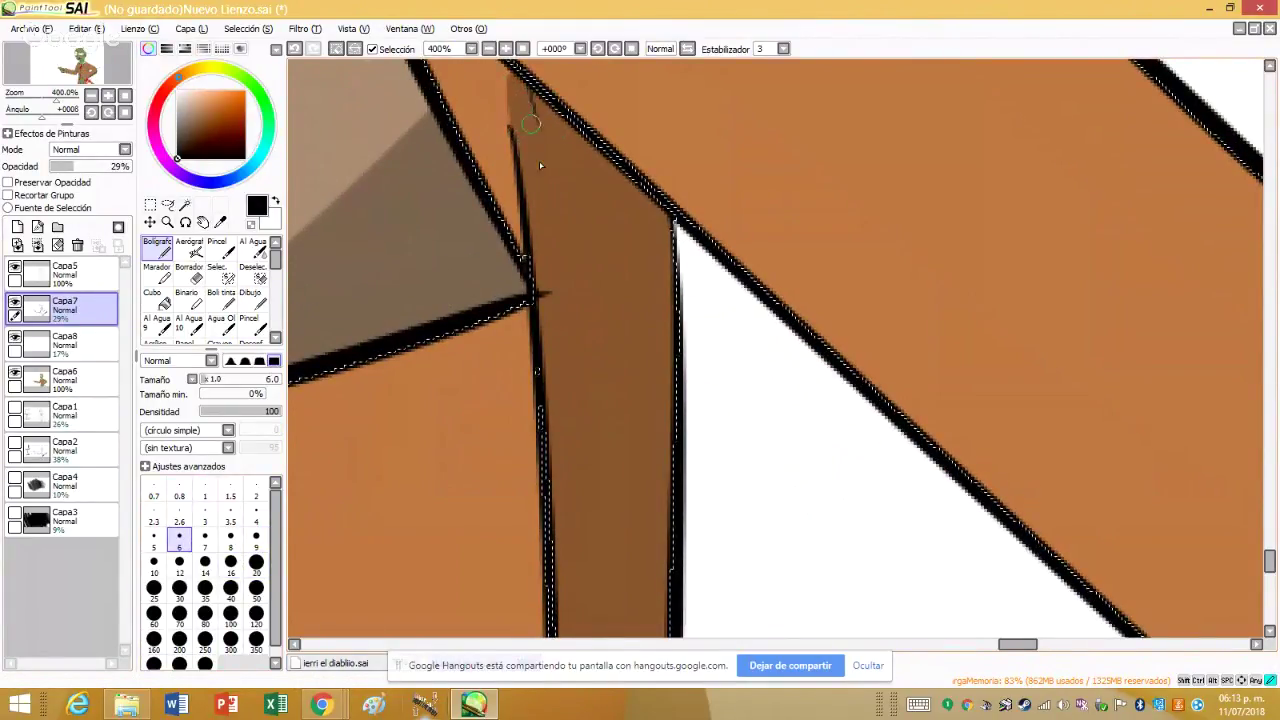
left_click_drag(512, 70, 520, 100)
scroll(537, 200, "down", 1)
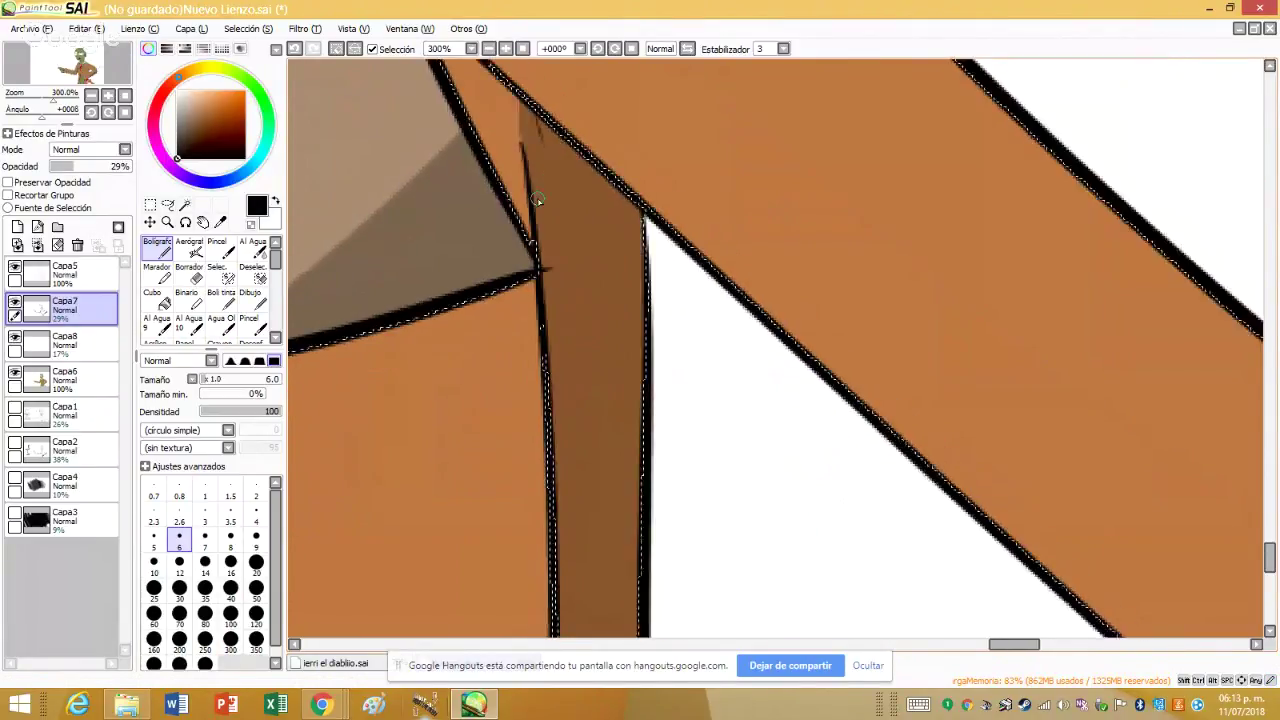
- Shade the lower edge of the diagonal orange band with the black pen at size 50 and clear the selection
scroll(537, 200, "down", 4)
left_click(256, 588)
mouse_move(550, 205)
left_mouse_down()
mouse_move(835, 420)
mouse_move(745, 280)
left_mouse_up()
left_click_drag(640, 255, 830, 415)
left_click_drag(540, 180, 815, 390)
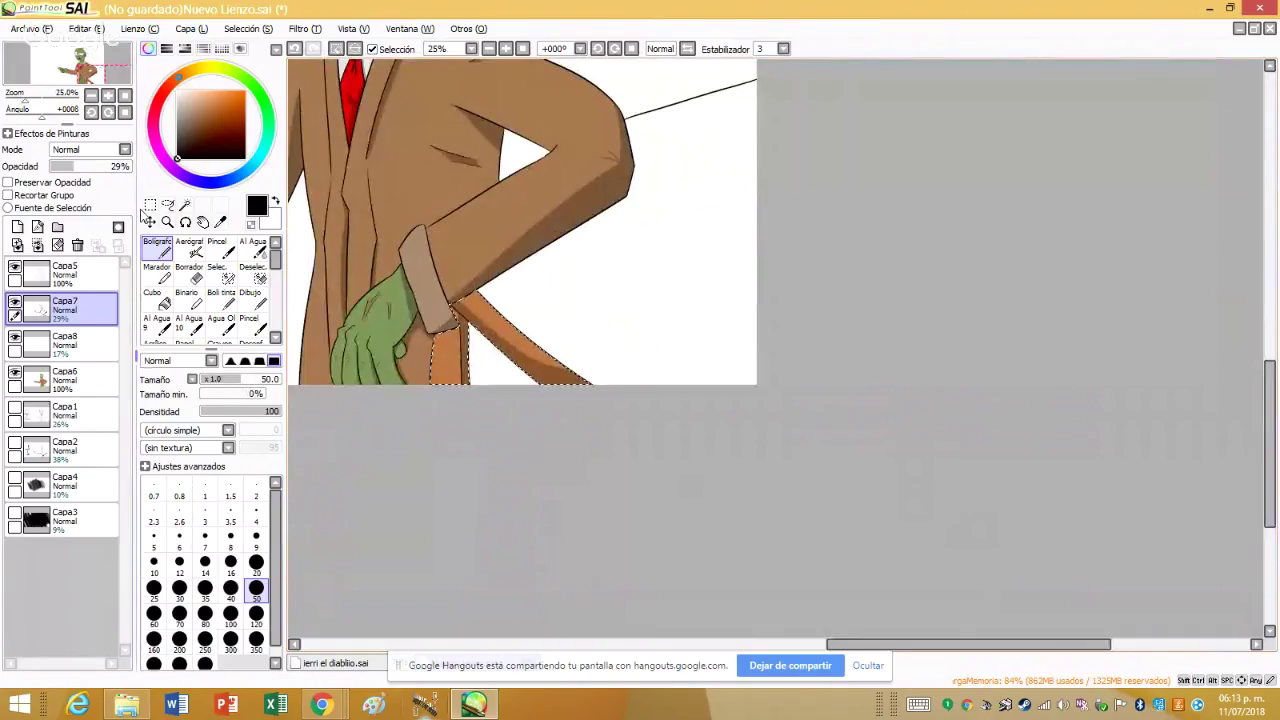
key("ctrl+t")
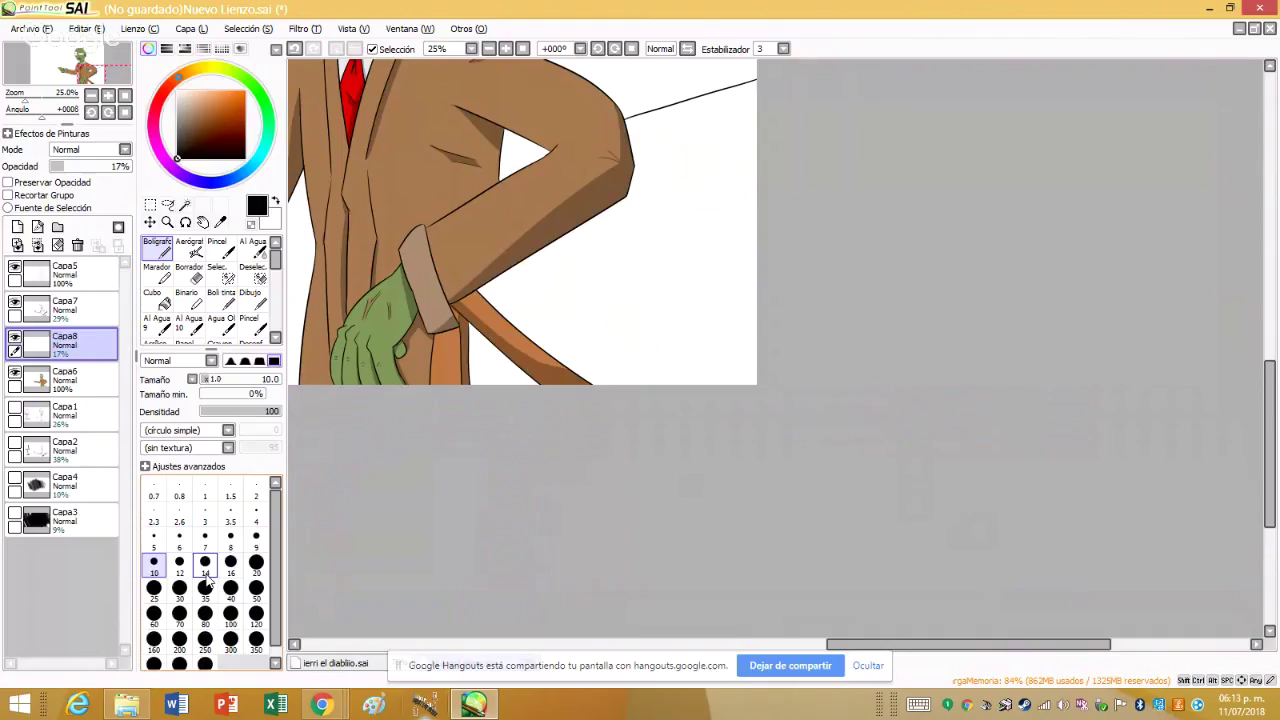
- Ink a diagonal line across the white gap inside the bent arm on Capa5 with the black pen at size 7
left_click(205, 537)
left_click(65, 273)
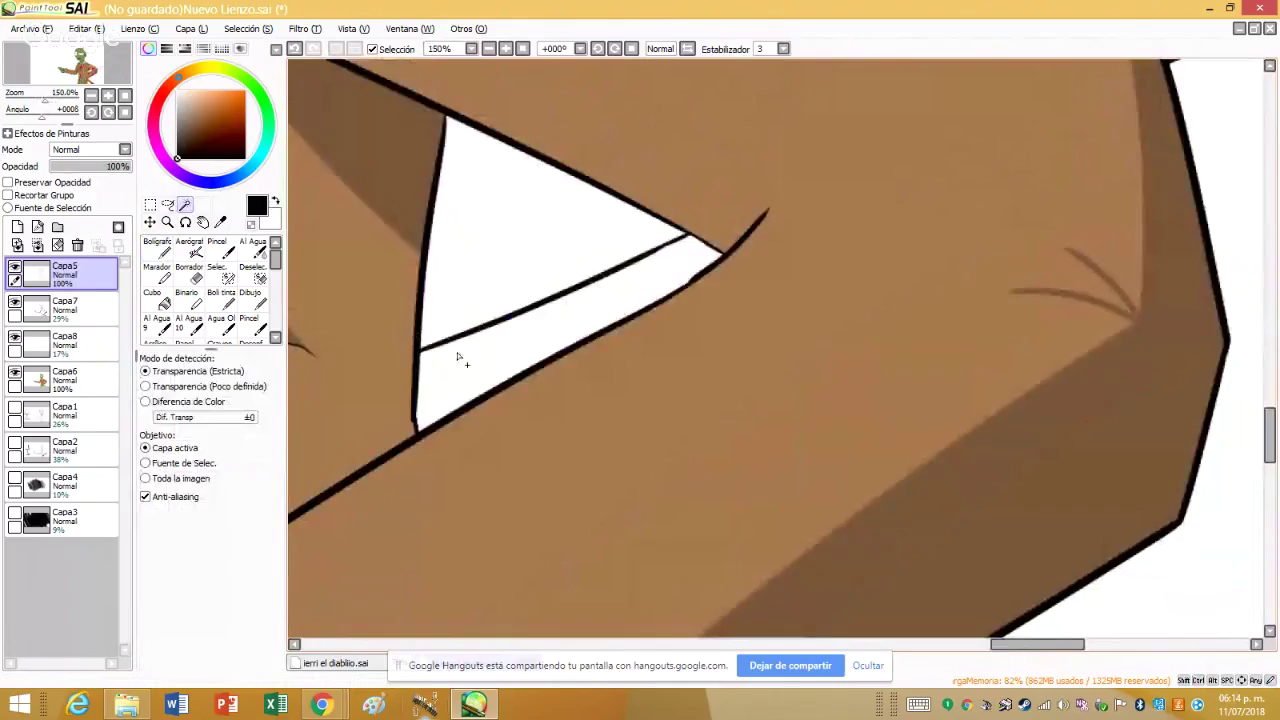
- Select the gap's lower part and the large area behind the bent arm, and paint both orange-brown on Capa6 with the pen at size 350
left_click(457, 357)
scroll(486, 157, "down", 4)
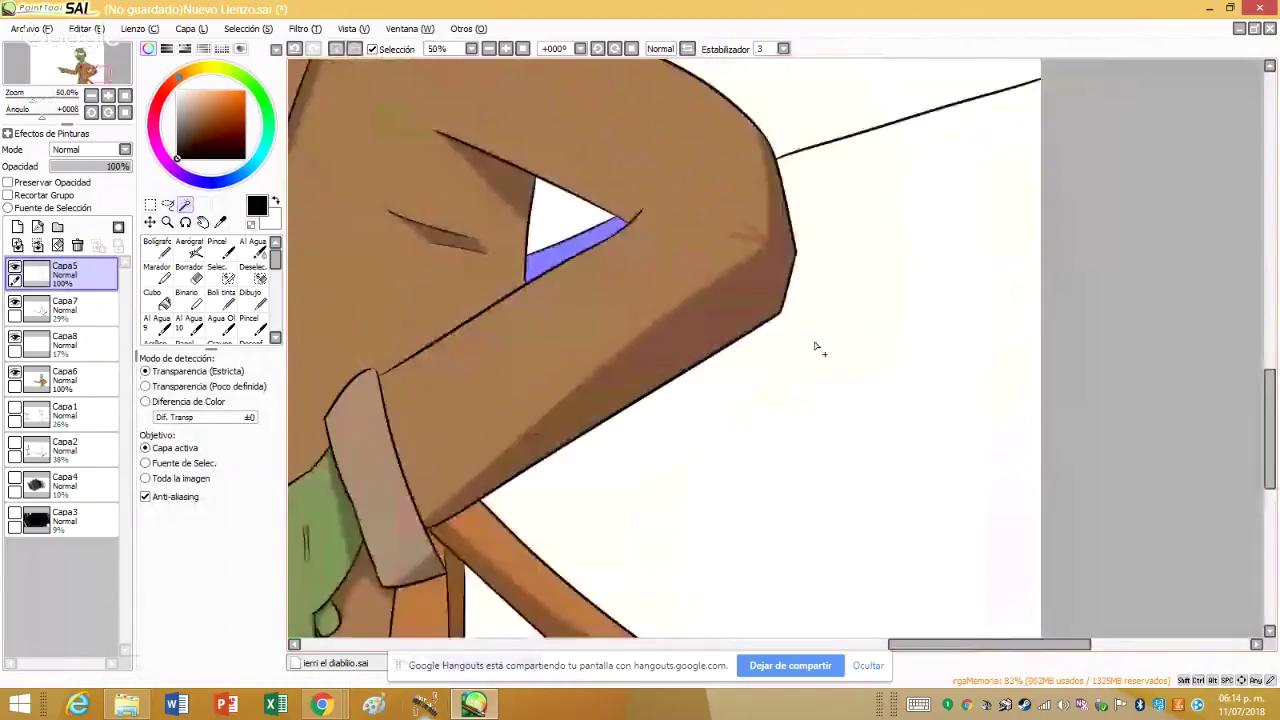
left_click(773, 442)
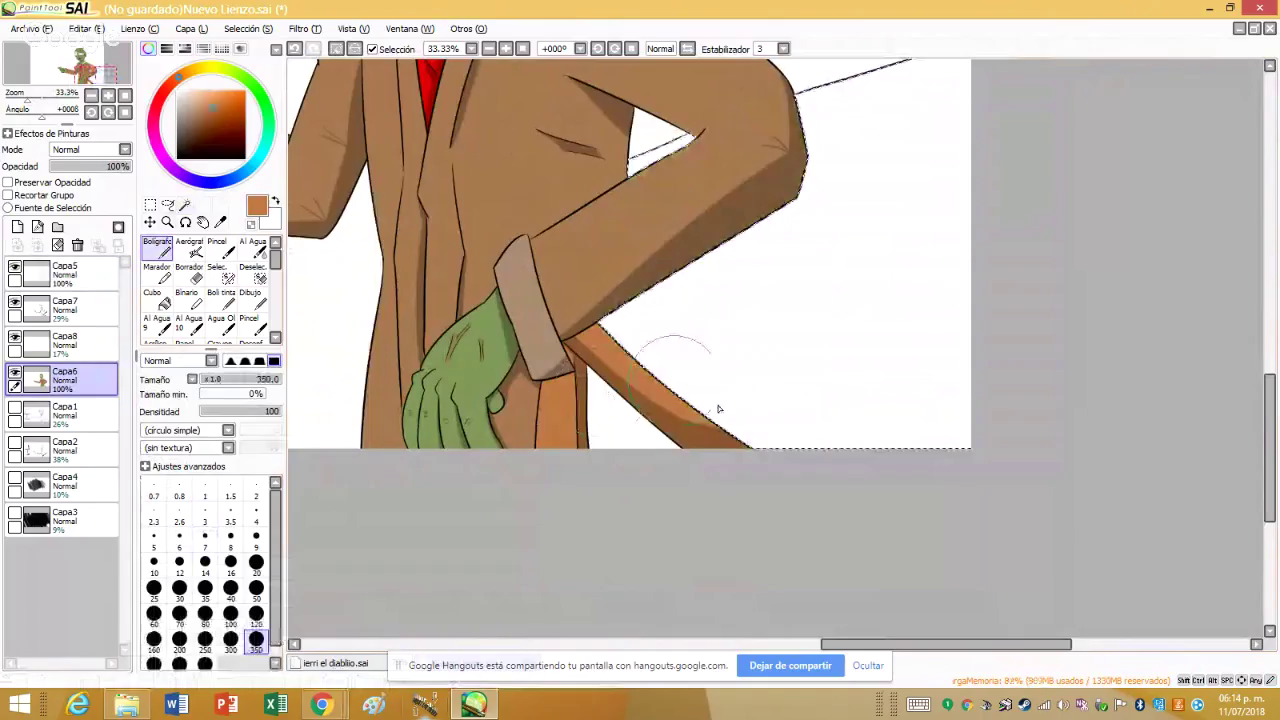
left_click_drag(671, 357, 850, 440)
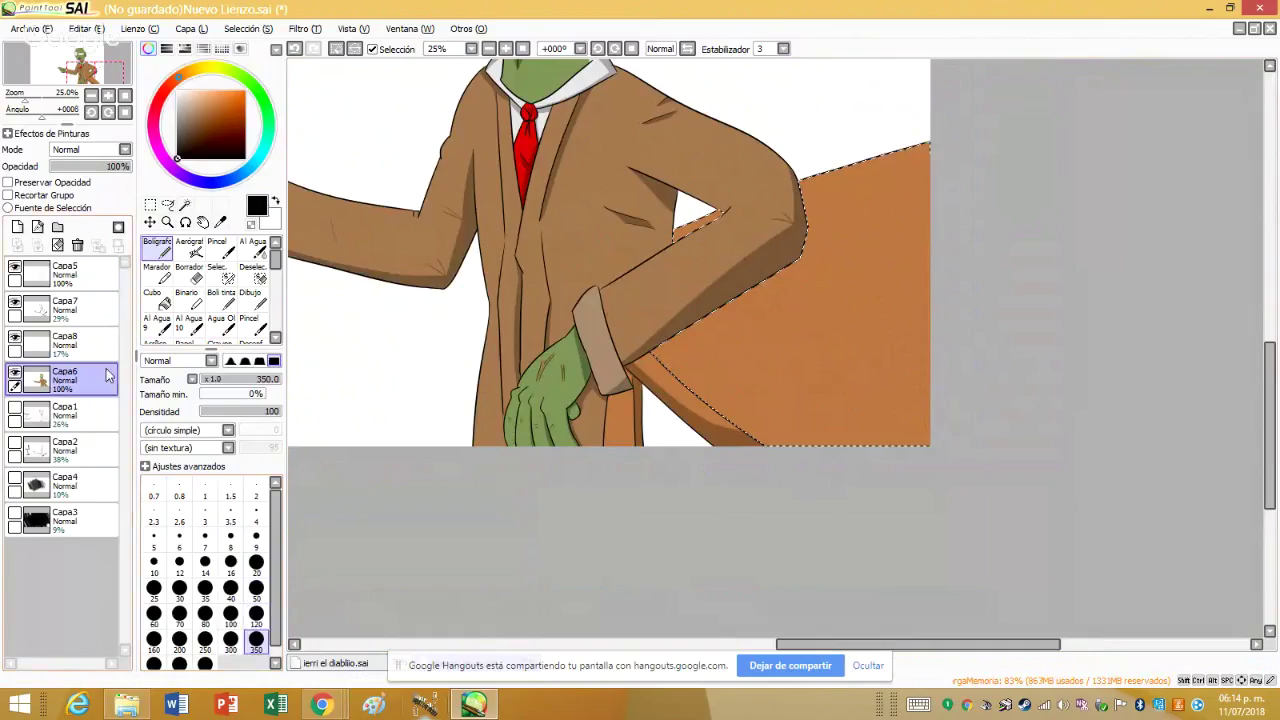
- Shade the outer side of the large orange area behind the arm on Capa7 with the black pen at size 300
left_click(60, 305)
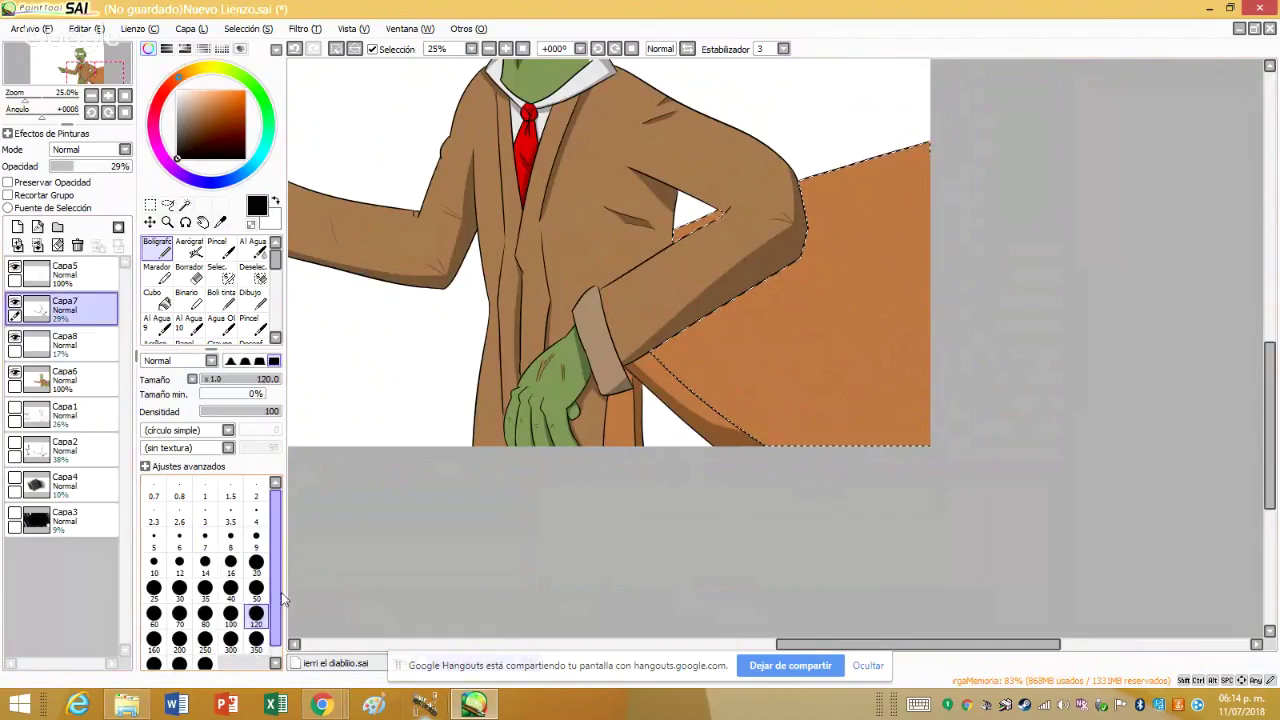
left_click(205, 613)
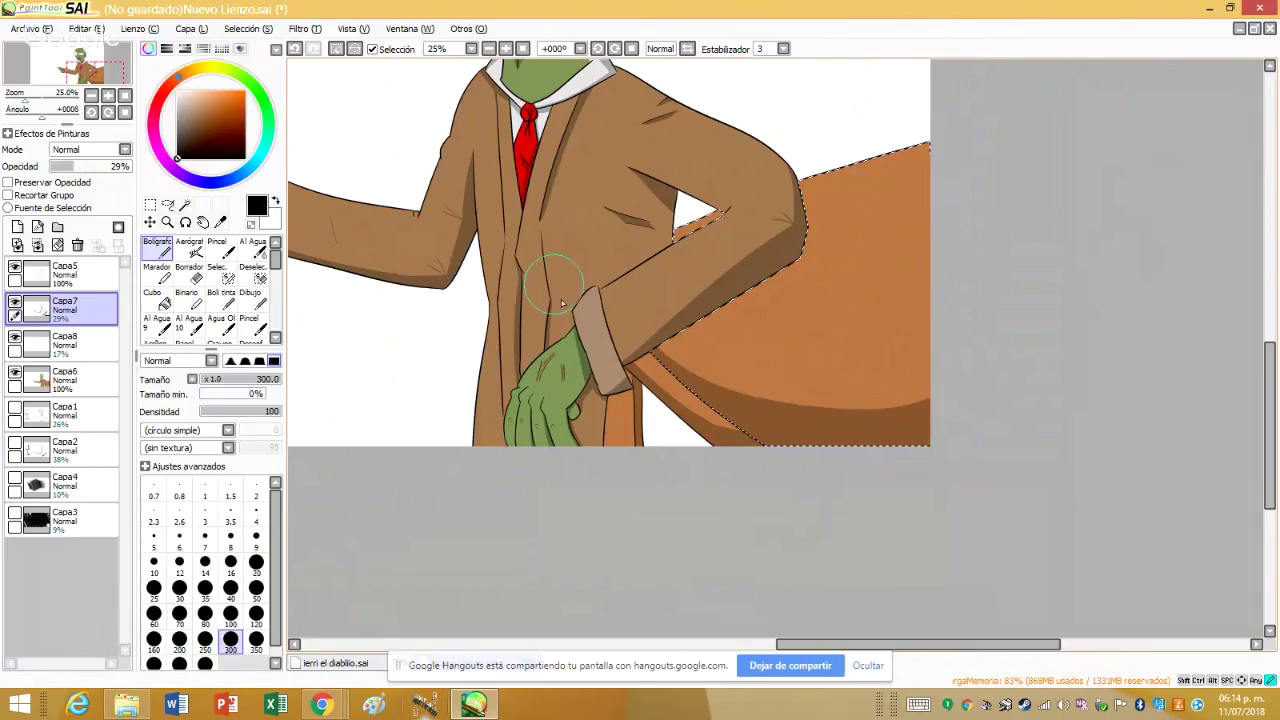
left_click_drag(700, 372, 948, 348)
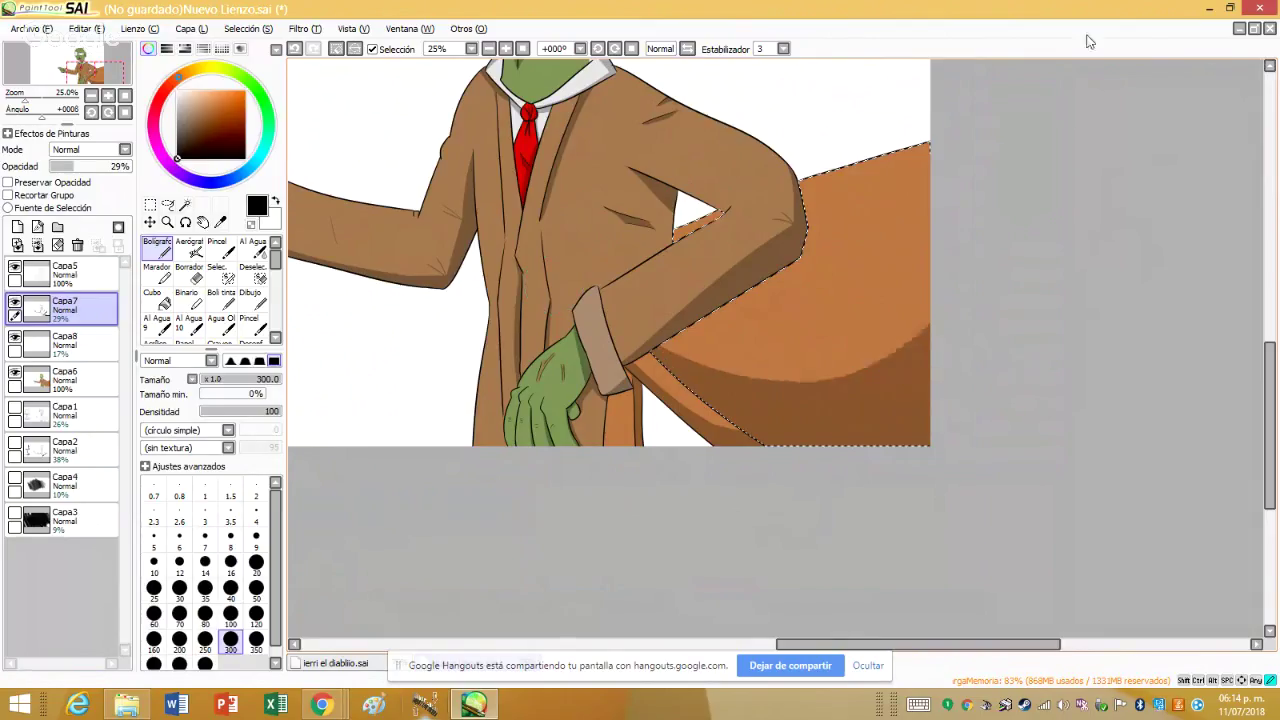
left_click_drag(880, 380, 900, 150)
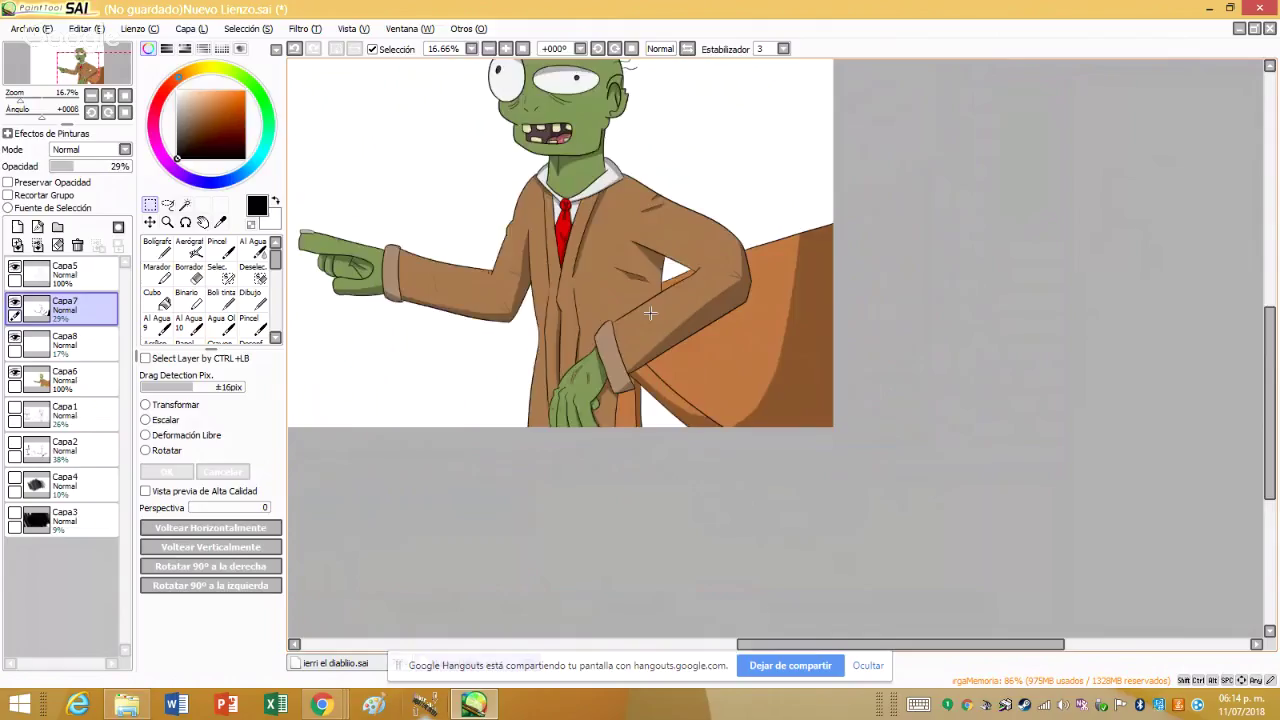
- Ink a long curved line just above the bent forearm on Capa5 with the black pen at size 7
scroll(740, 340, "up", 3)
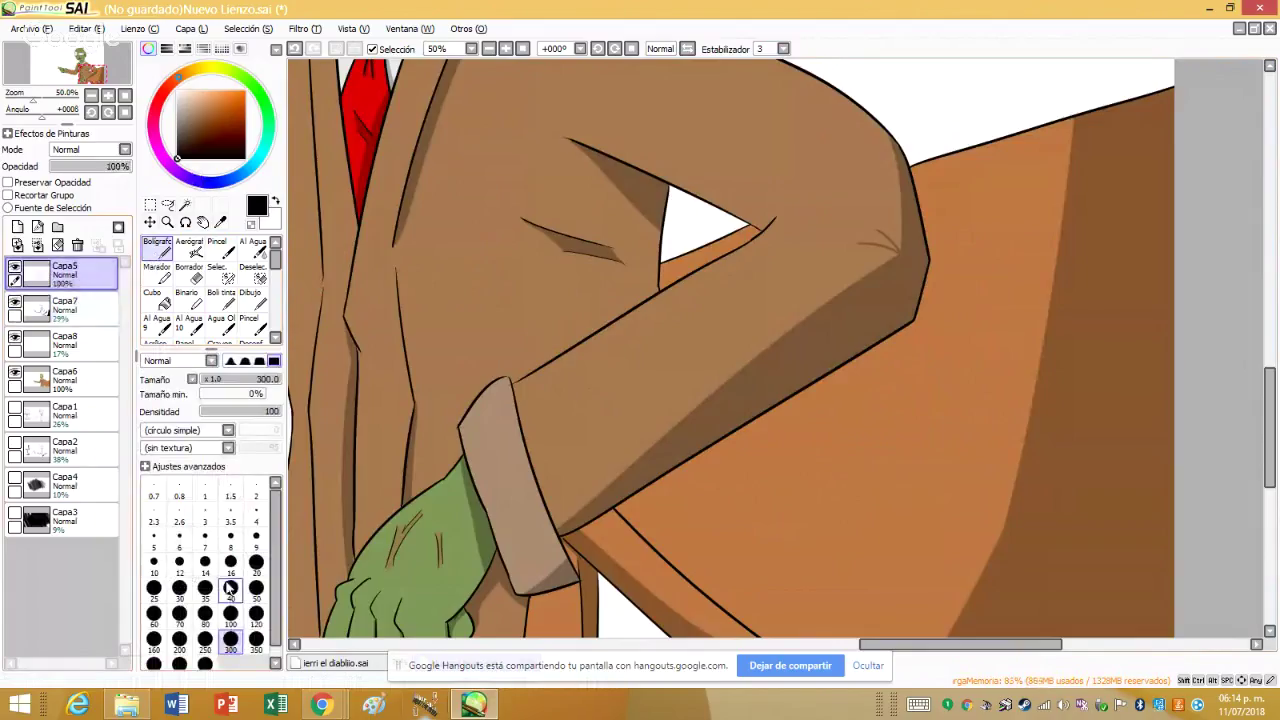
left_click(154, 563)
left_click(224, 541)
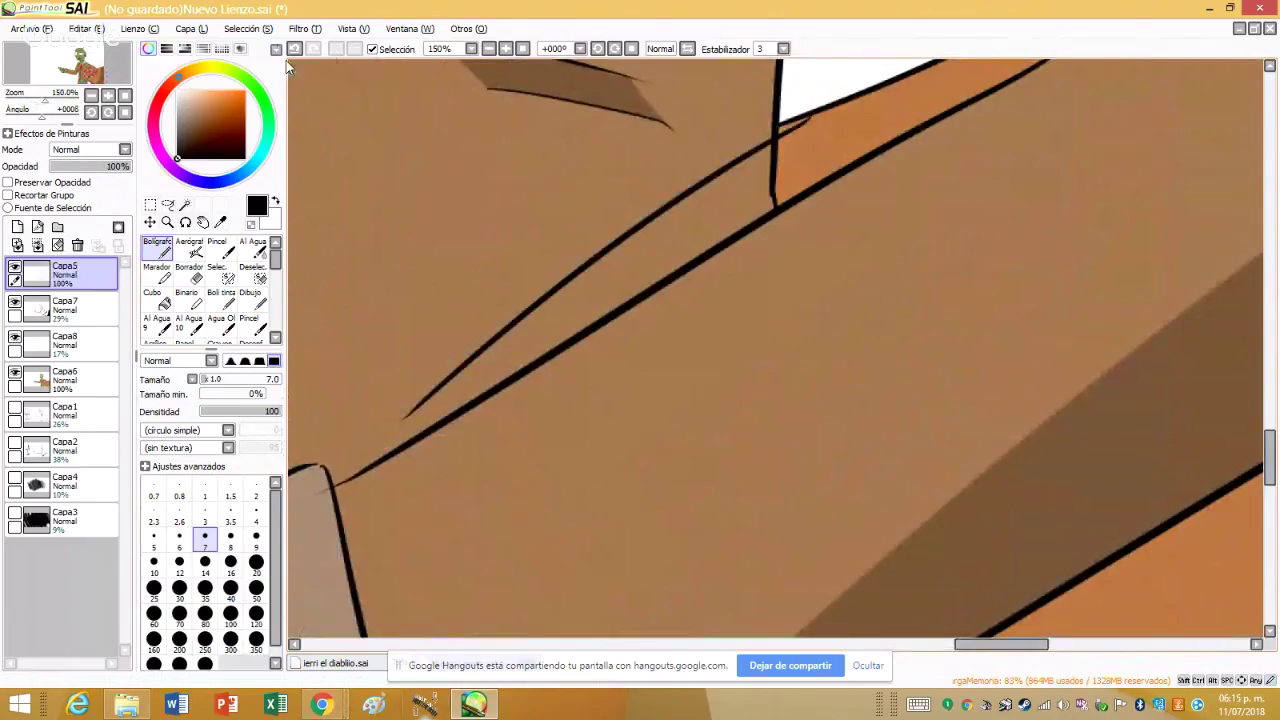
left_click(293, 50)
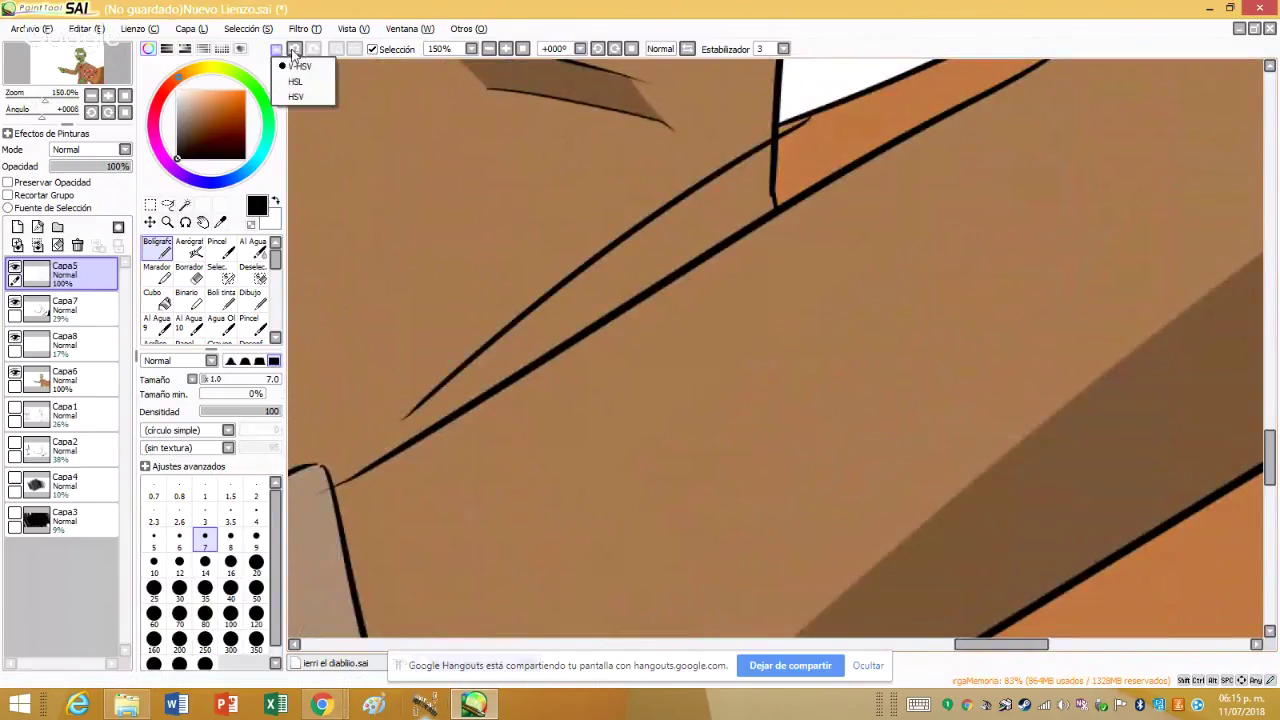
left_click(300, 65)
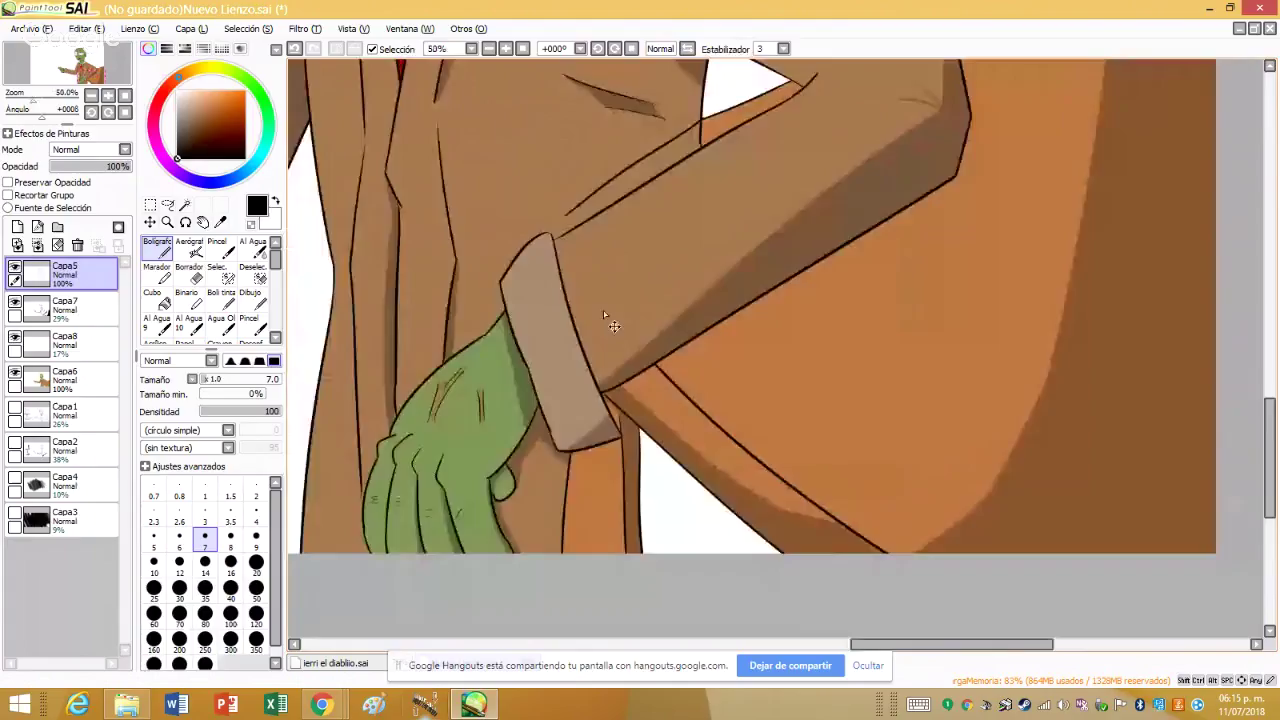
- Refine the line above the forearm toward the cuff and erase the torso outline crossing the strip with the transparent pen at size 20
scroll(440, 228, "up", 5)
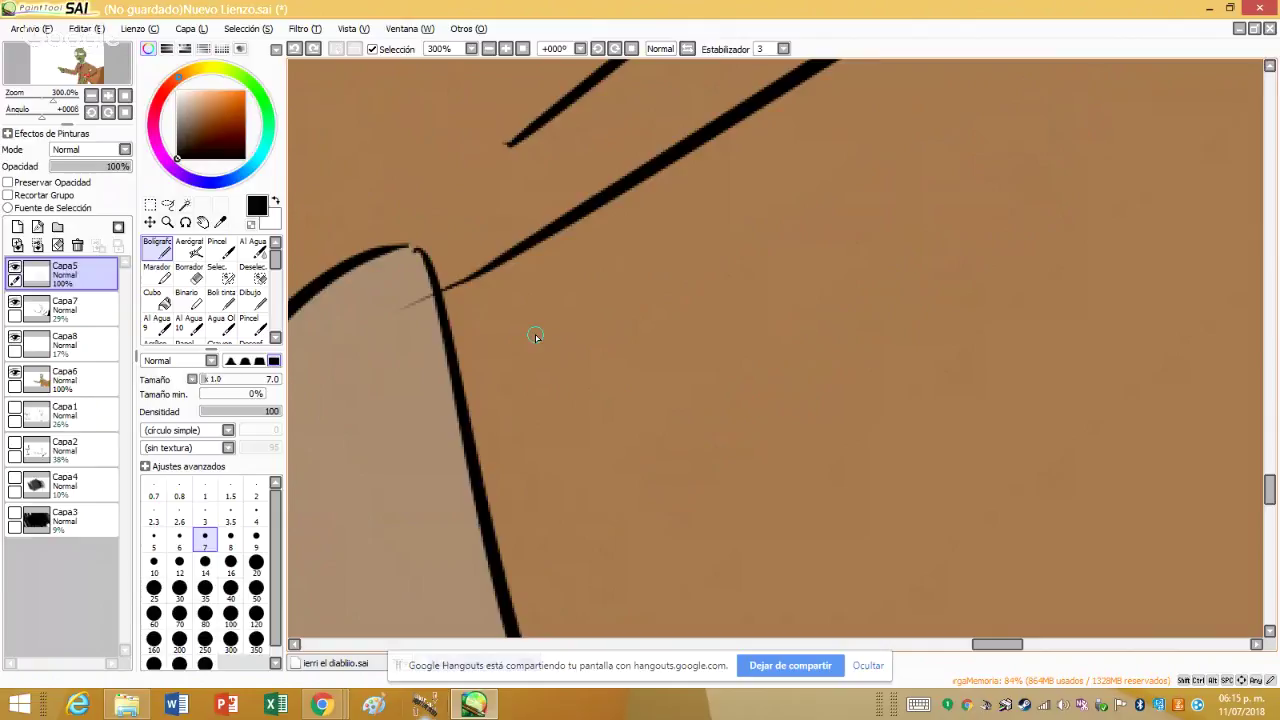
scroll(525, 323, "up", 3)
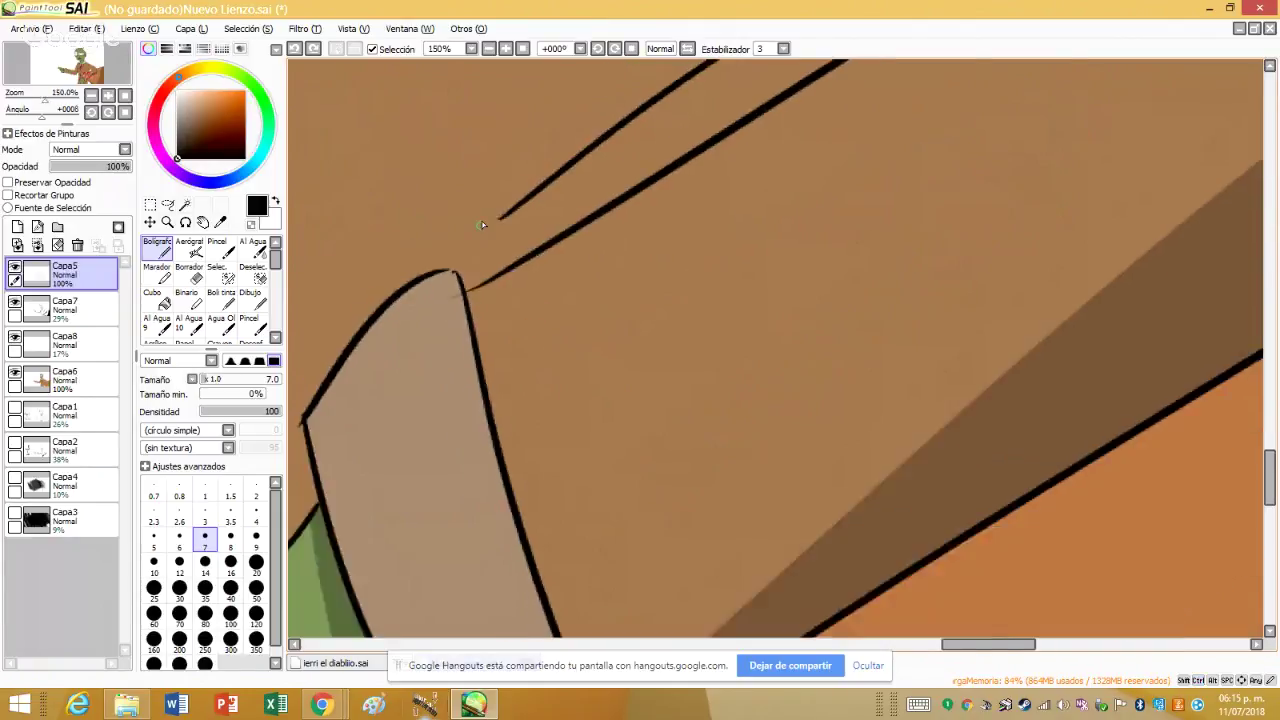
scroll(500, 300, "up", 3)
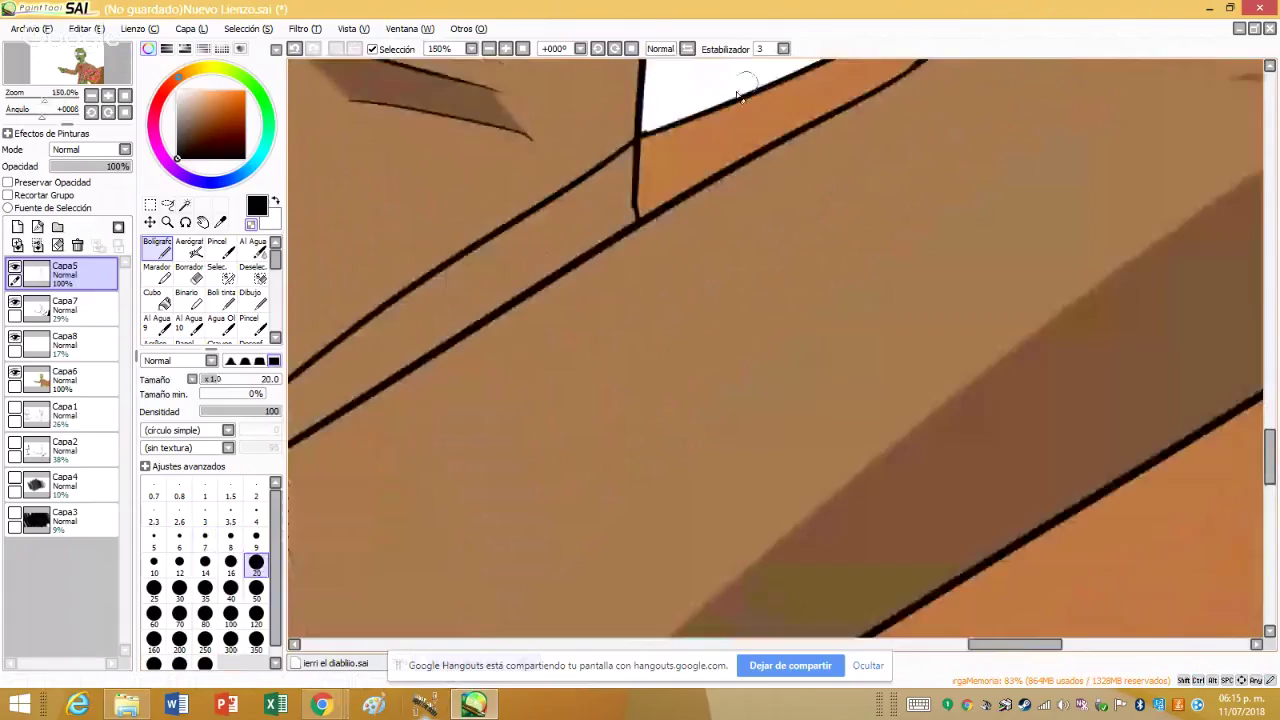
scroll(625, 150, "down", 2)
mouse_move(622, 175)
left_mouse_down()
mouse_move(623, 140)
mouse_move(624, 262)
left_mouse_up()
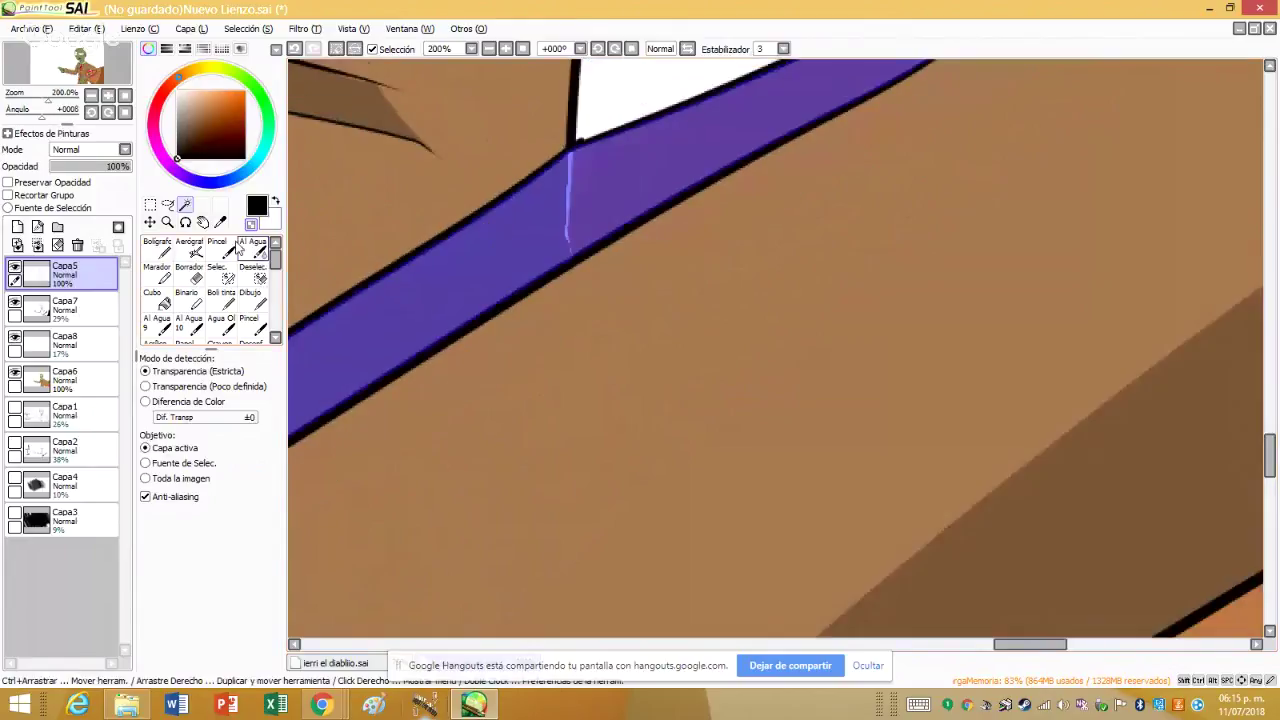
- Paint the selected strip above the forearm orange-brown with the pen at size 350 and clear the selection
key("b")
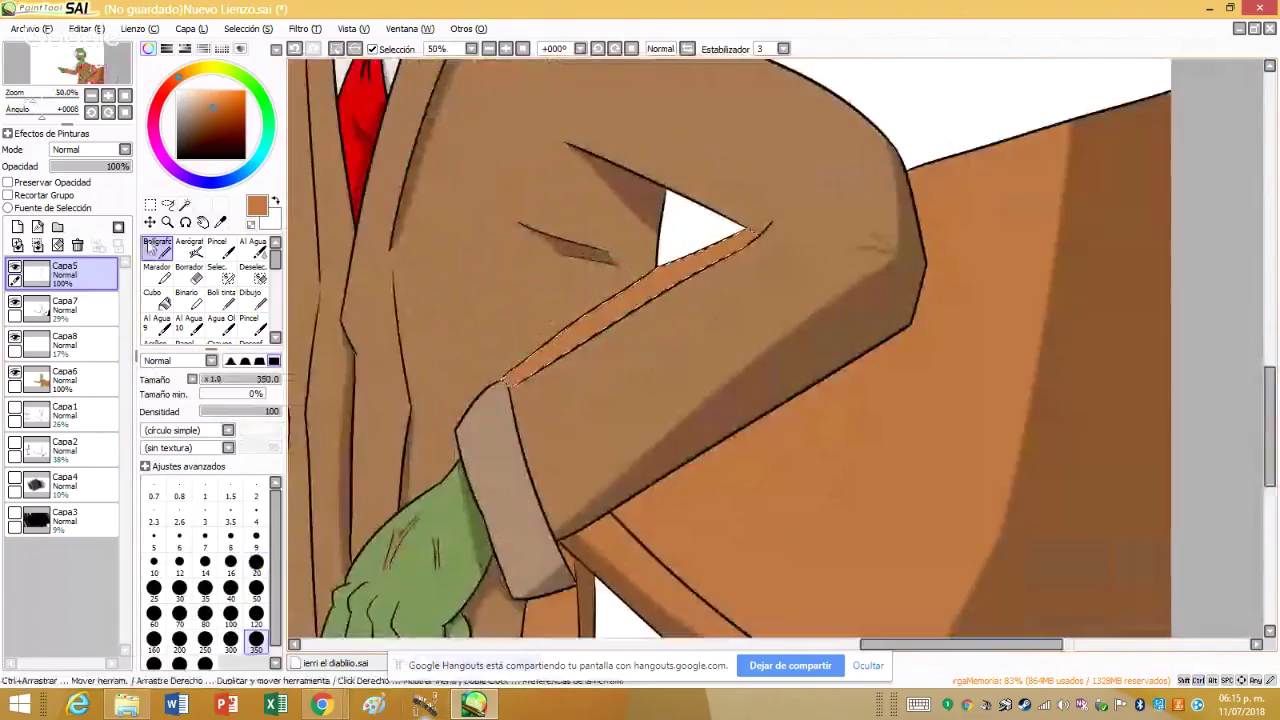
key("ctrl+t")
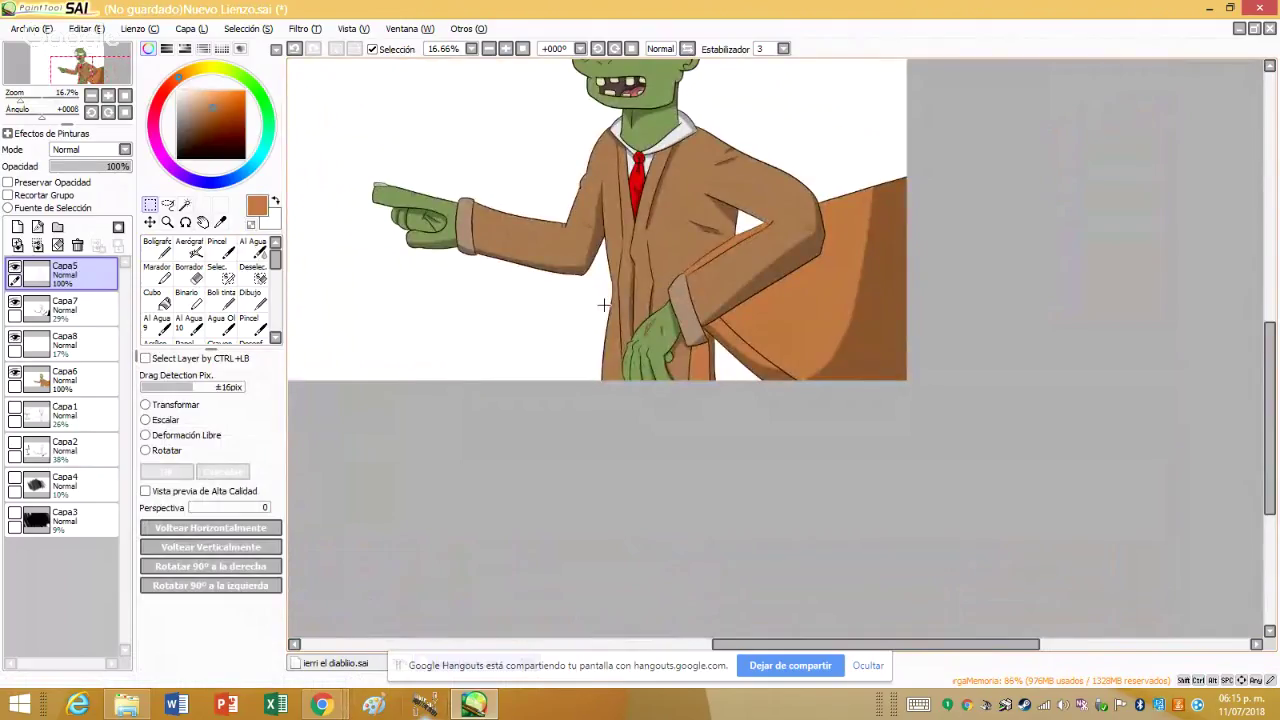
- Ink a nearly vertical line down the white gap beneath the diagonal orange band on Capa5 with the black pen at size 7
scroll(643, 515, "down", 1)
scroll(638, 494, "up", 4)
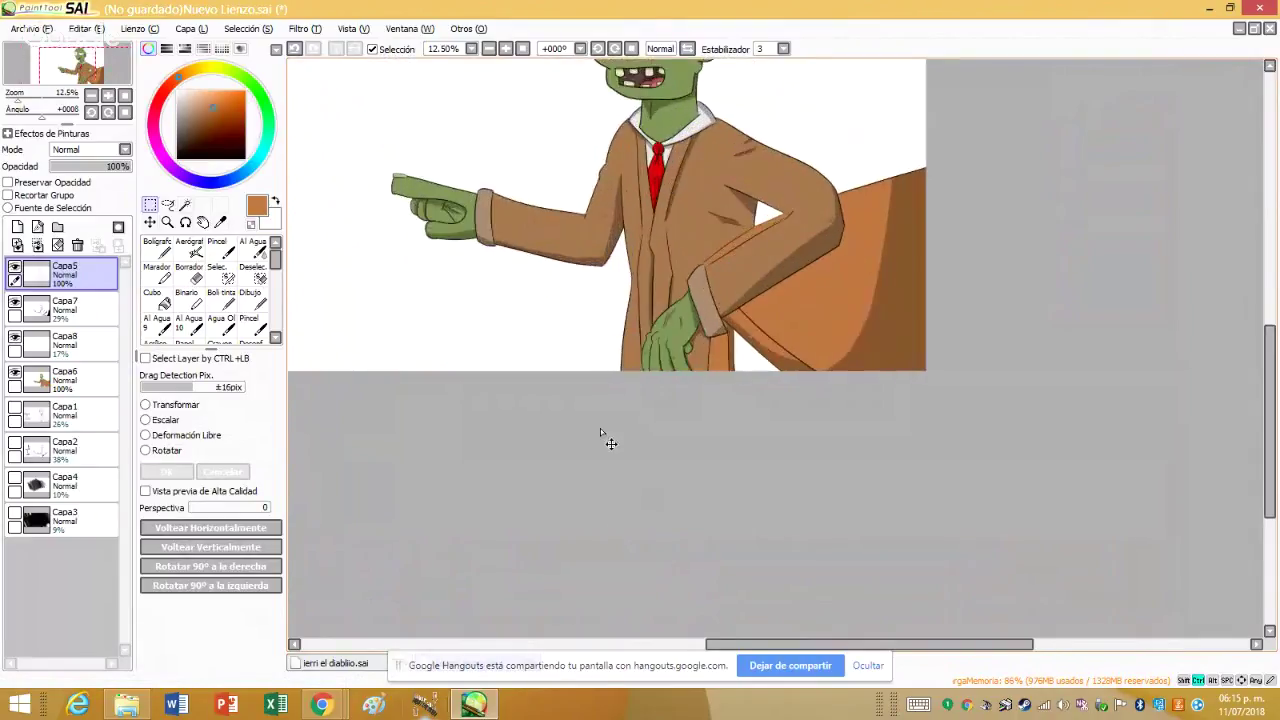
scroll(808, 359, "up", 1)
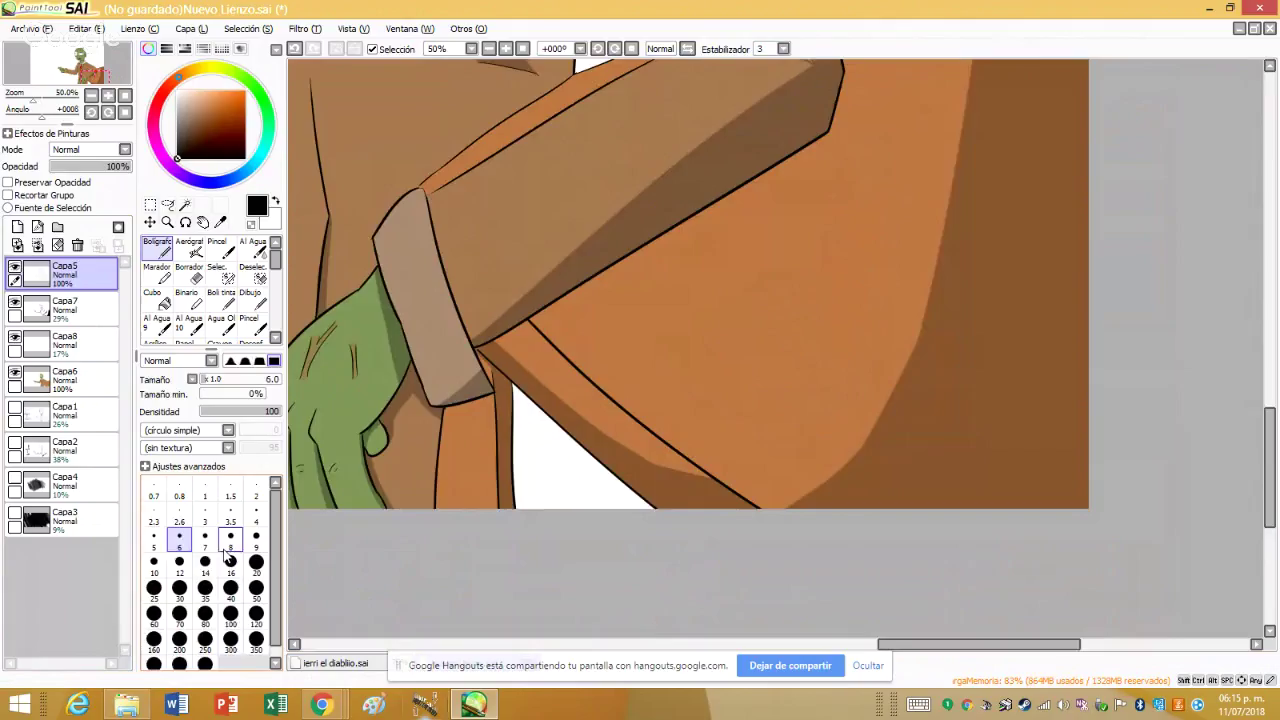
scroll(580, 449, "up", 1)
scroll(623, 534, "down", 1)
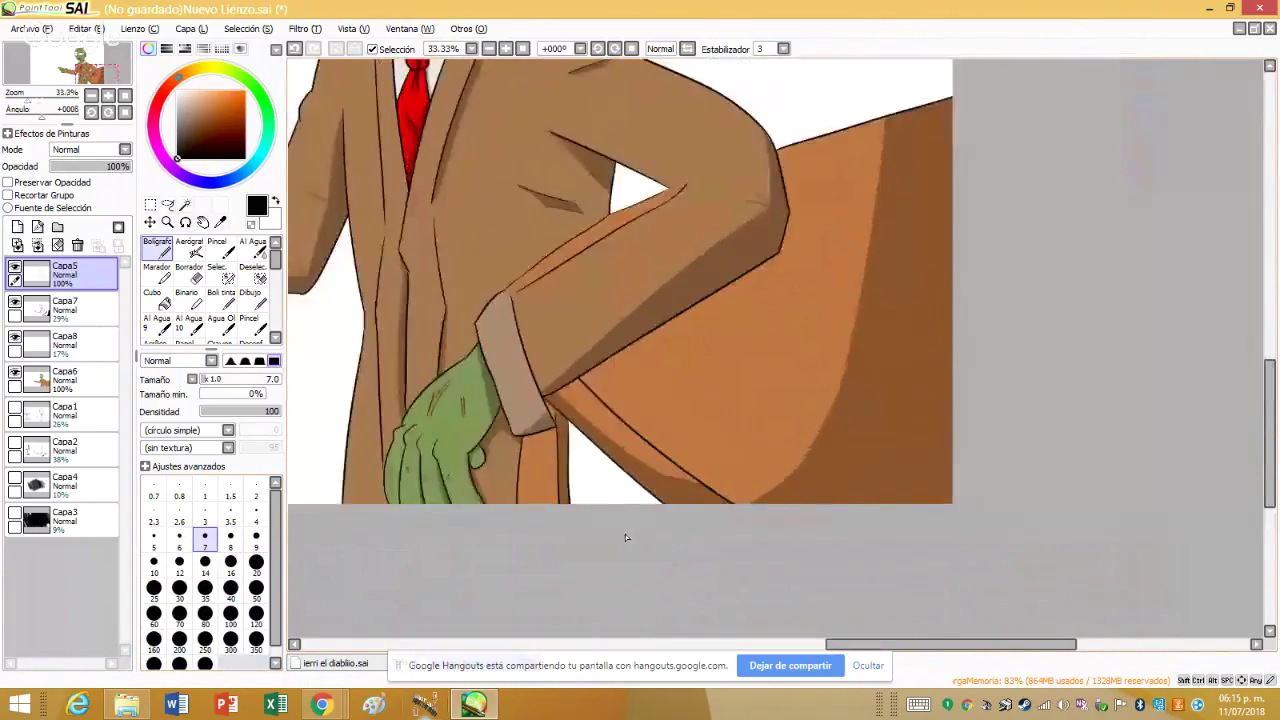
scroll(607, 420, "up", 2)
left_click_drag(607, 395, 614, 530)
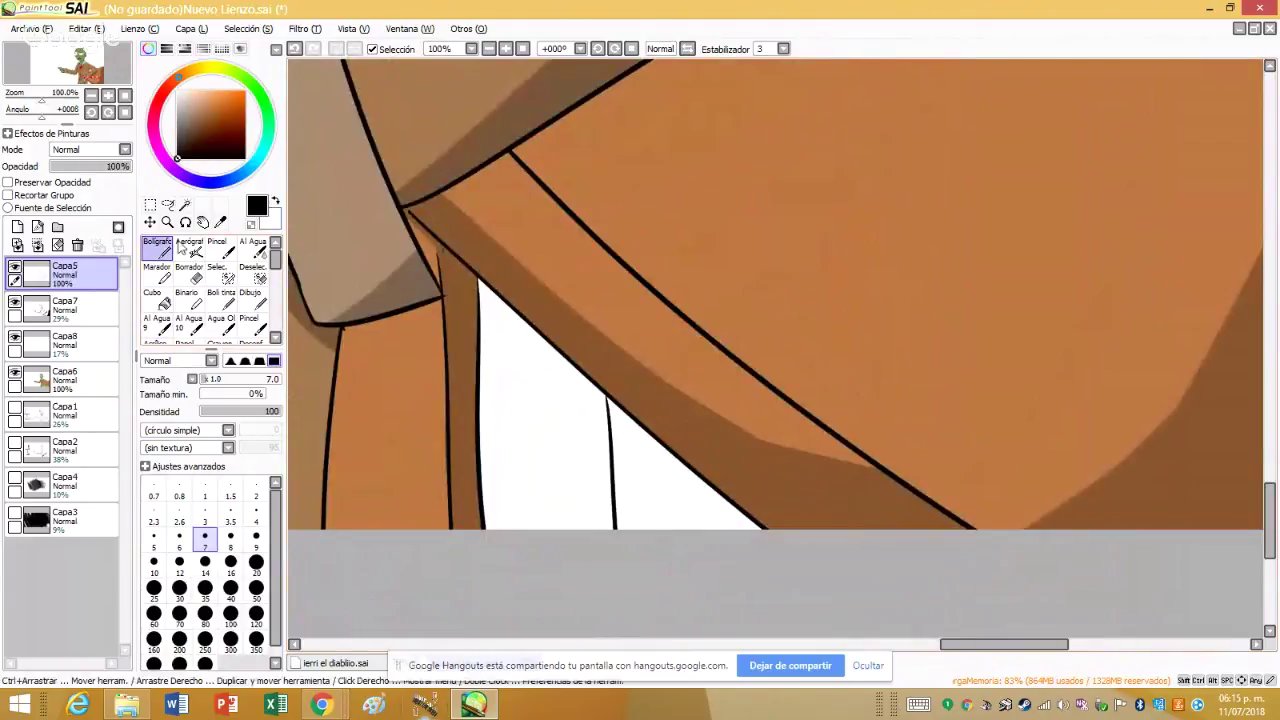
- Select the strip beneath the diagonal orange band and paint it brown on Capa6 with the pen at size 350
left_click(185, 221)
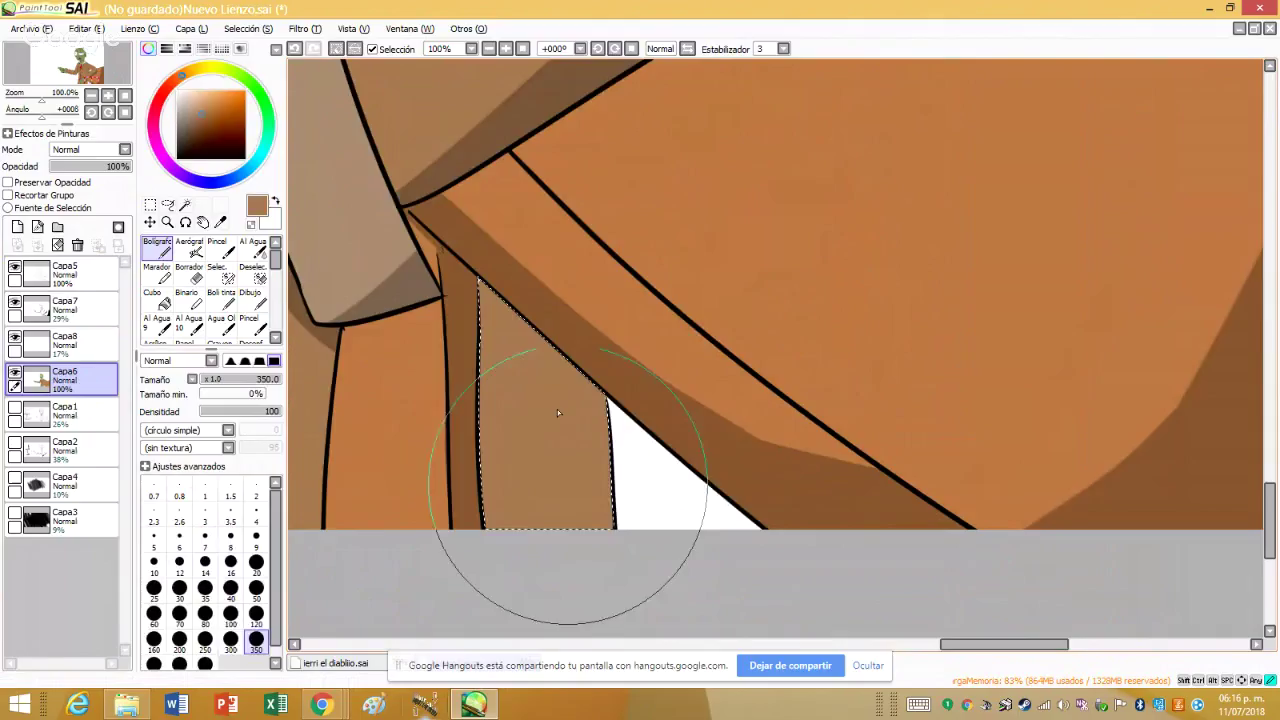
scroll(557, 486, "down", 2)
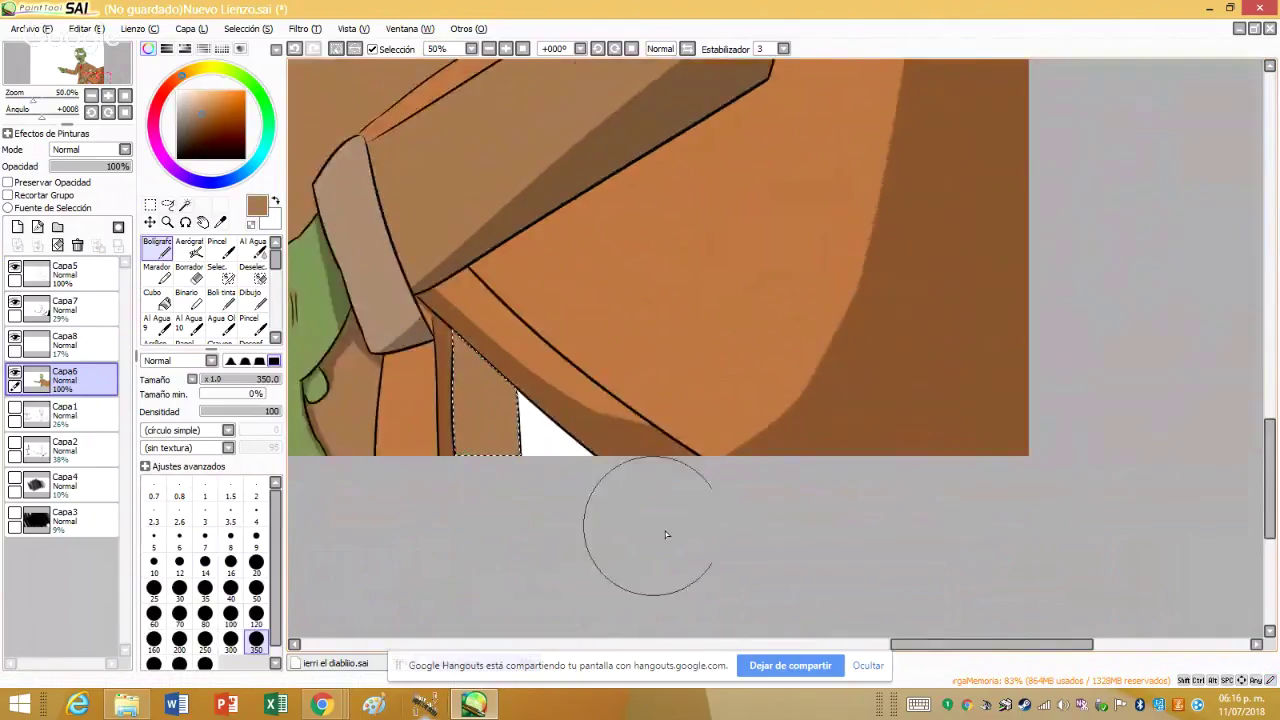
scroll(515, 359, "up", 1)
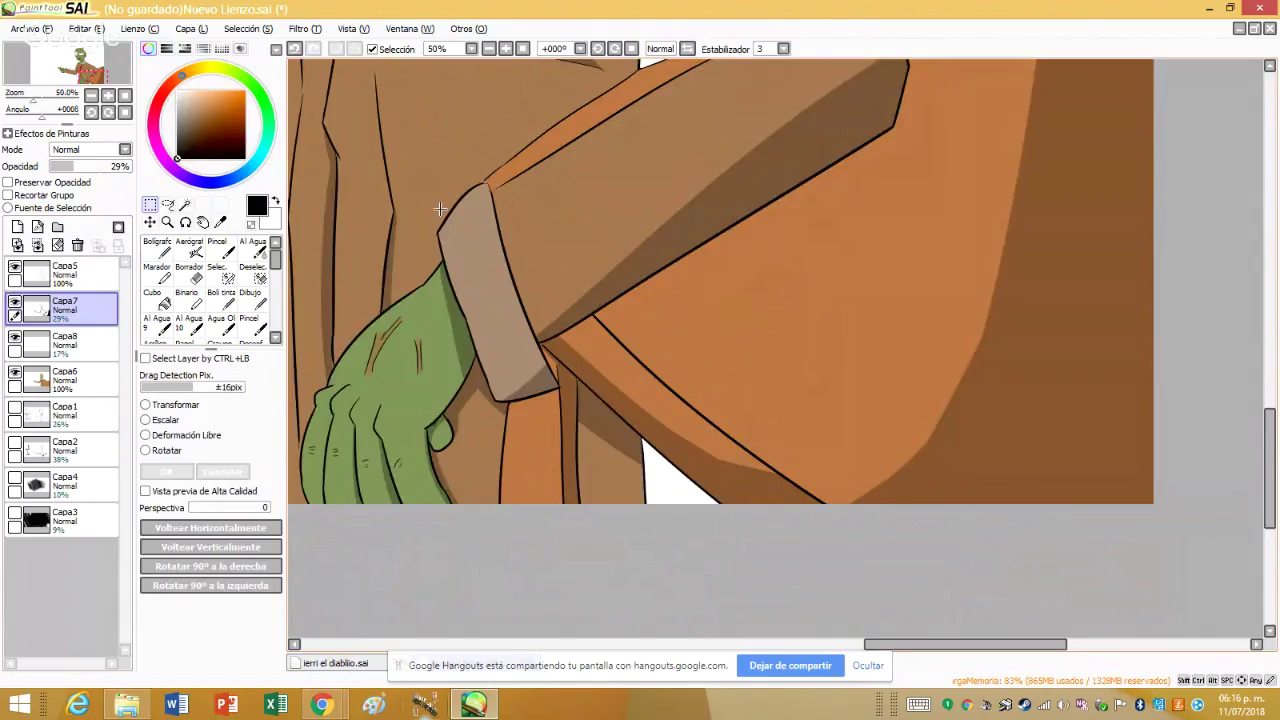
- Try selecting the empty background around the zombie on Capa5 with the magic wand and clear the selection
scroll(600, 423, "down", 3)
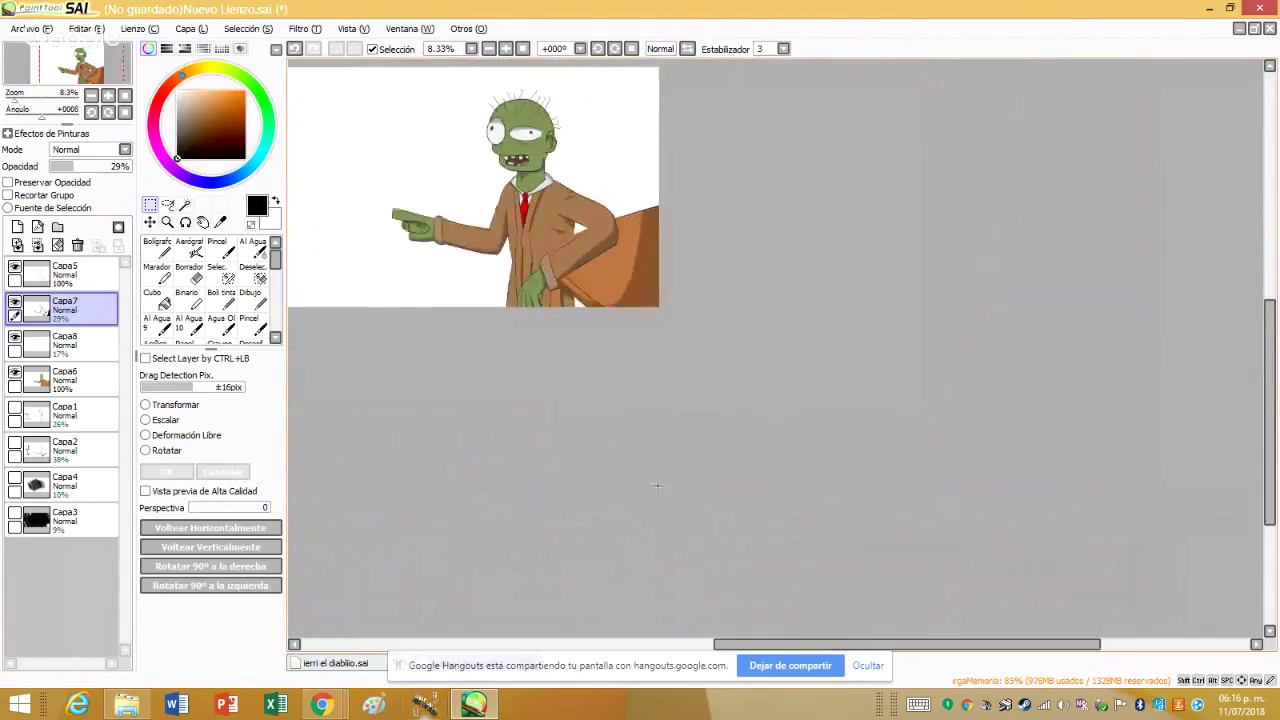
scroll(641, 455, "up", 1)
scroll(583, 349, "down", 1)
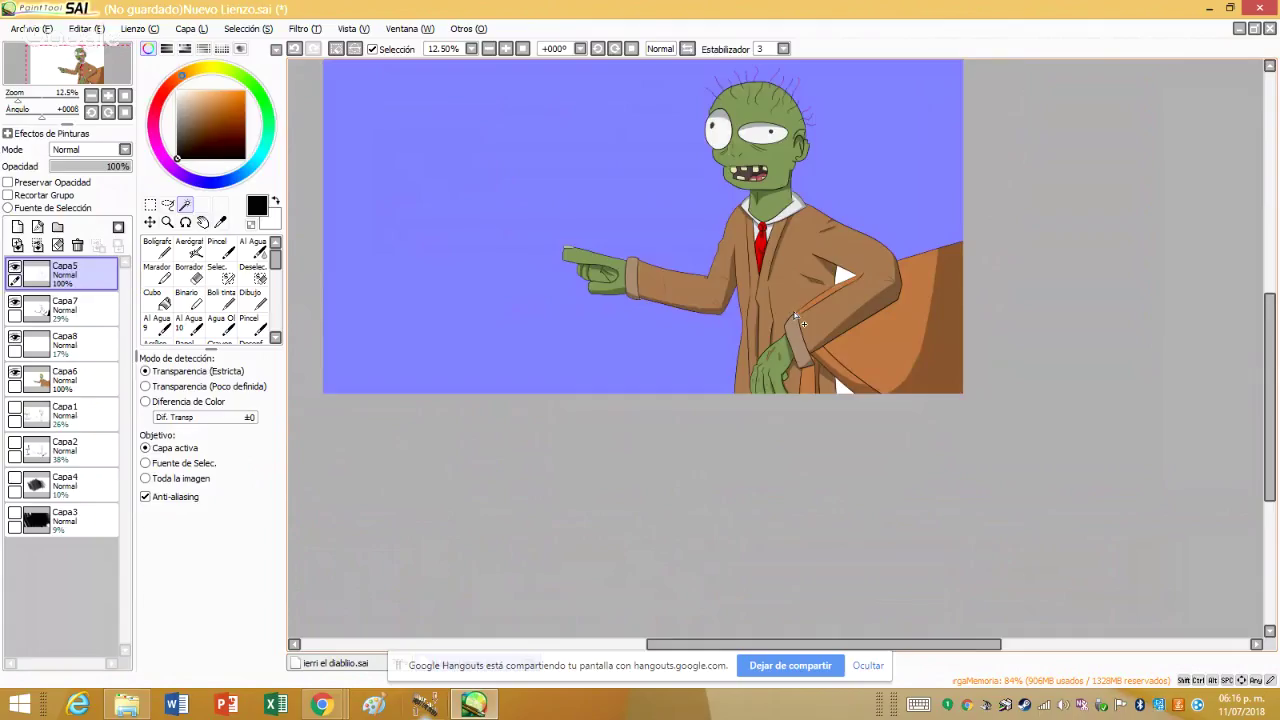
scroll(866, 505, "up", 2)
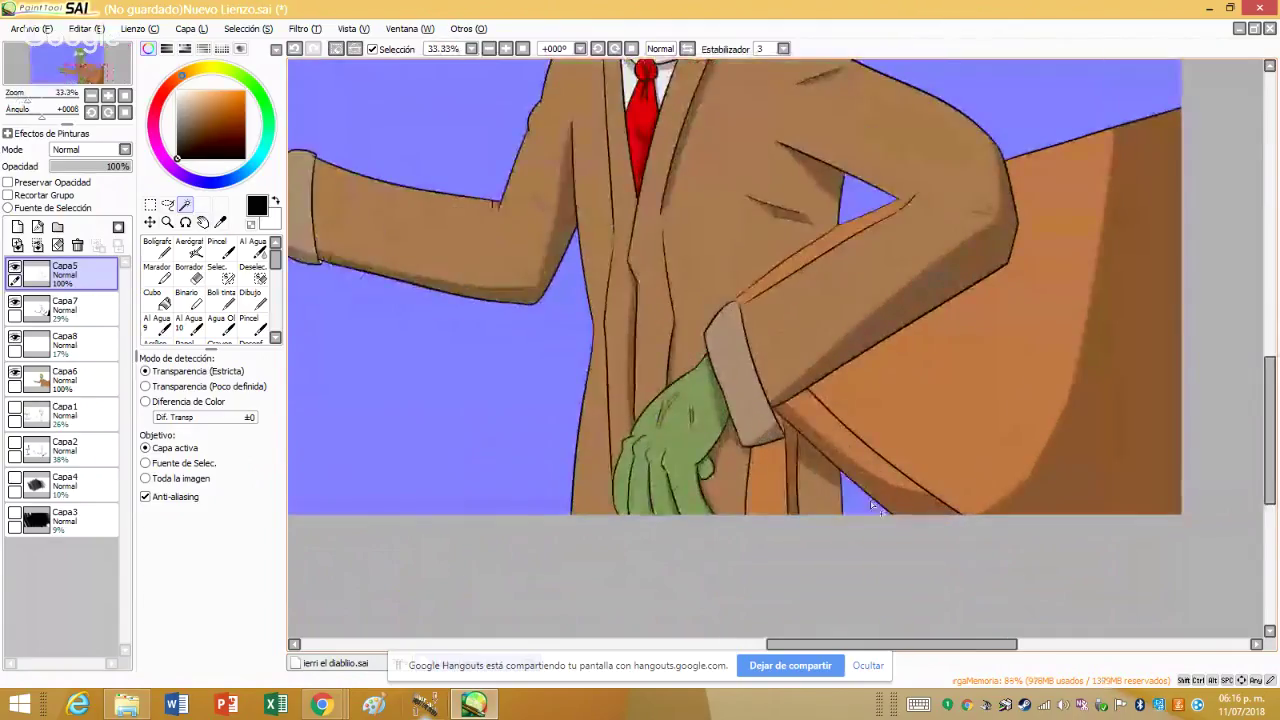
scroll(871, 525, "down", 1)
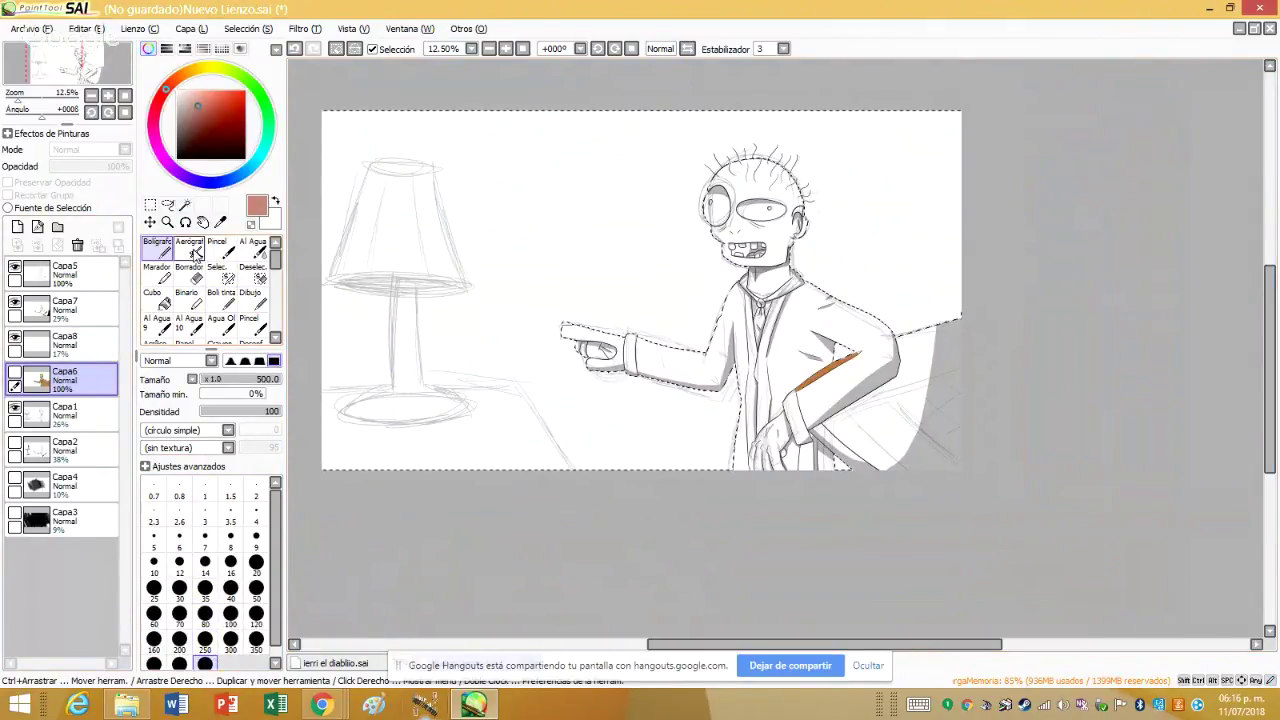
left_click(150, 221)
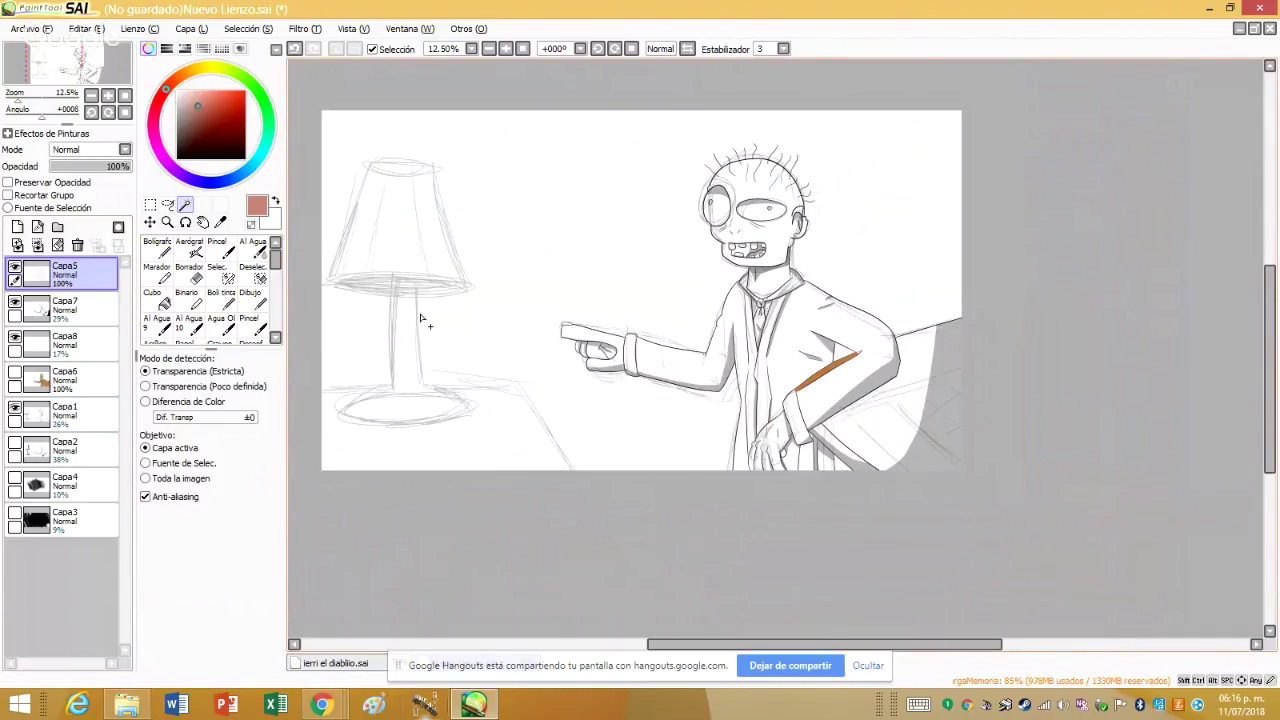
- Select the background around the zombie on Capa5 with the magic wand, show Capa6 and colour the selected area salmon pink
left_click(424, 314)
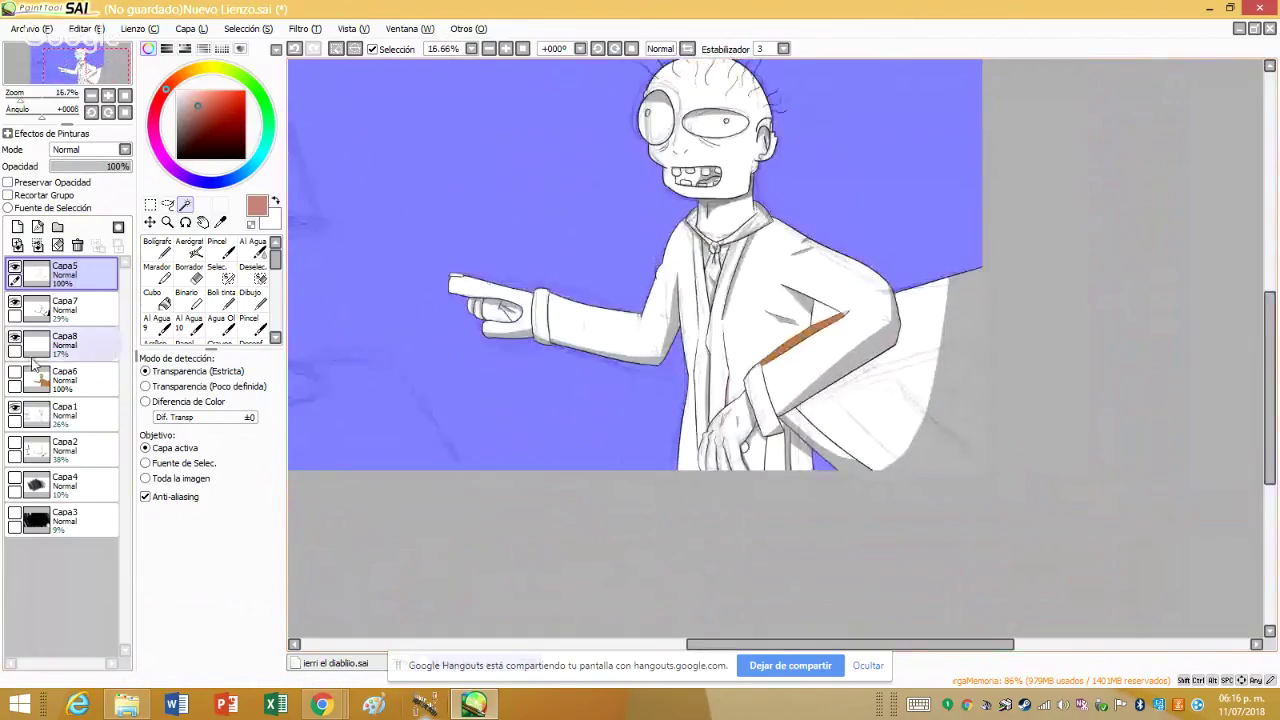
left_click(17, 386)
scroll(500, 543, "down", 1)
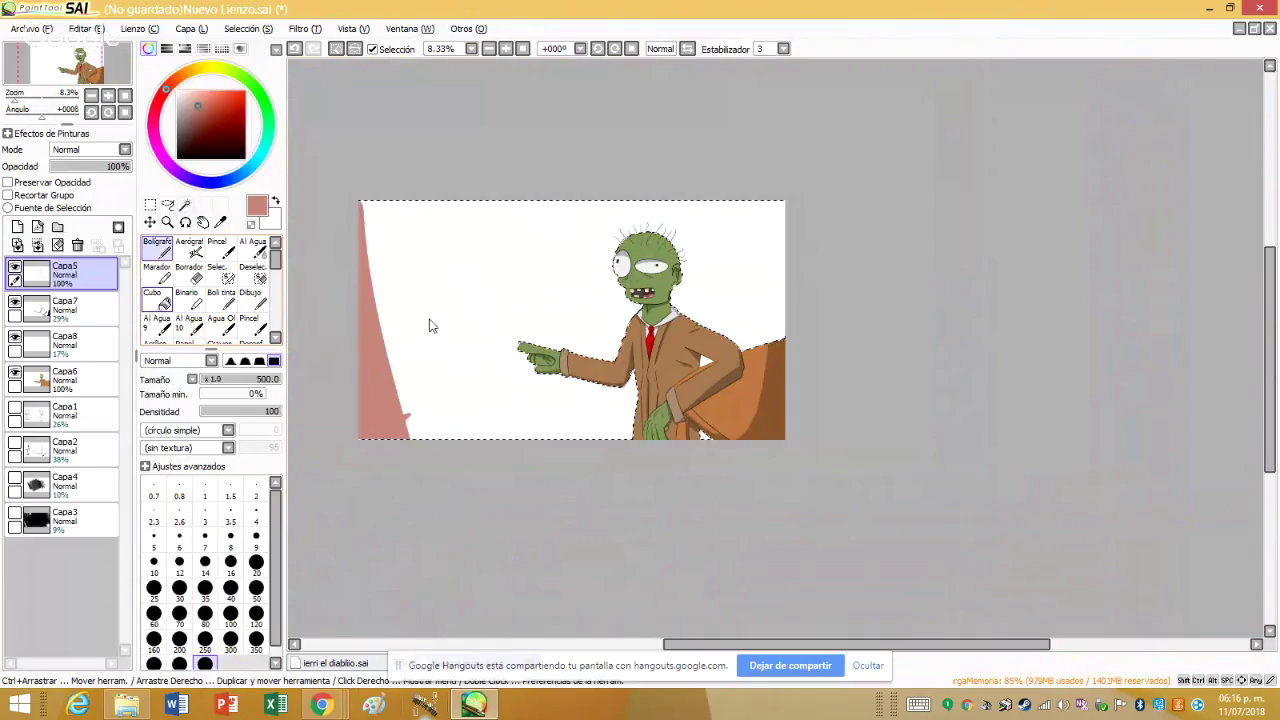
key("w")
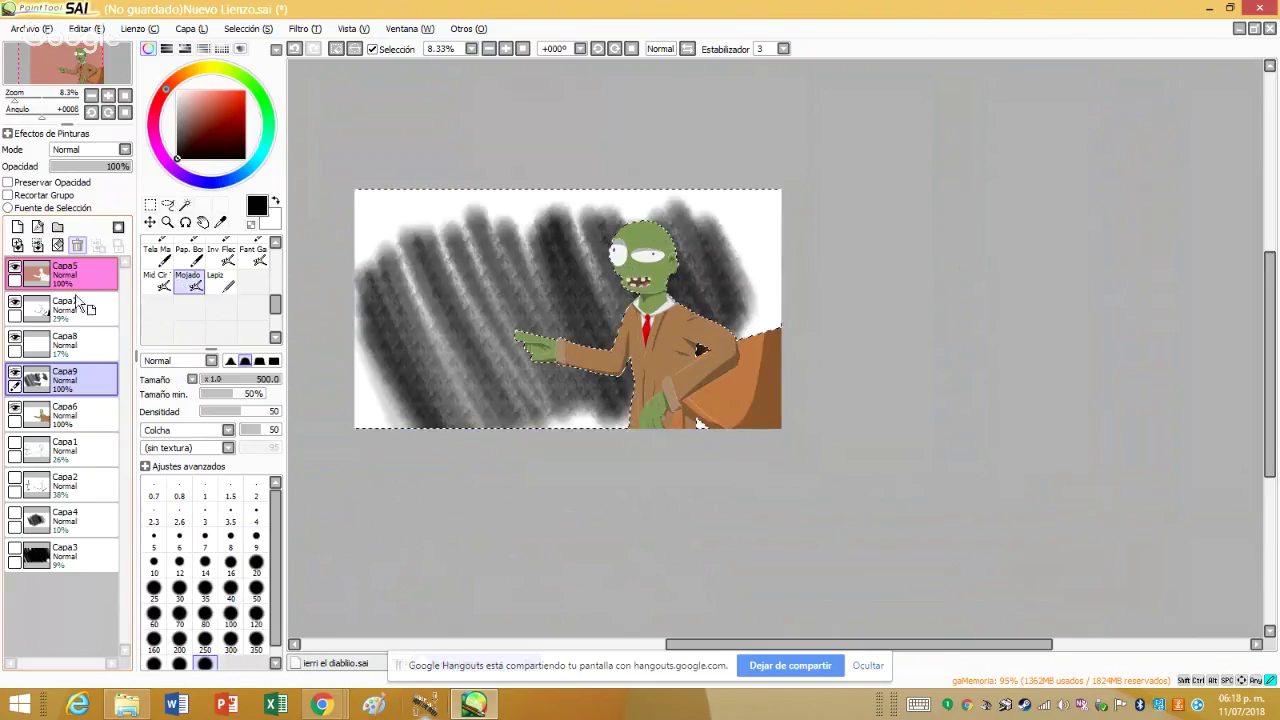
- Move Capa9 with the dark background strokes above Capa5 and lower its opacity to 14%
left_click(84, 344)
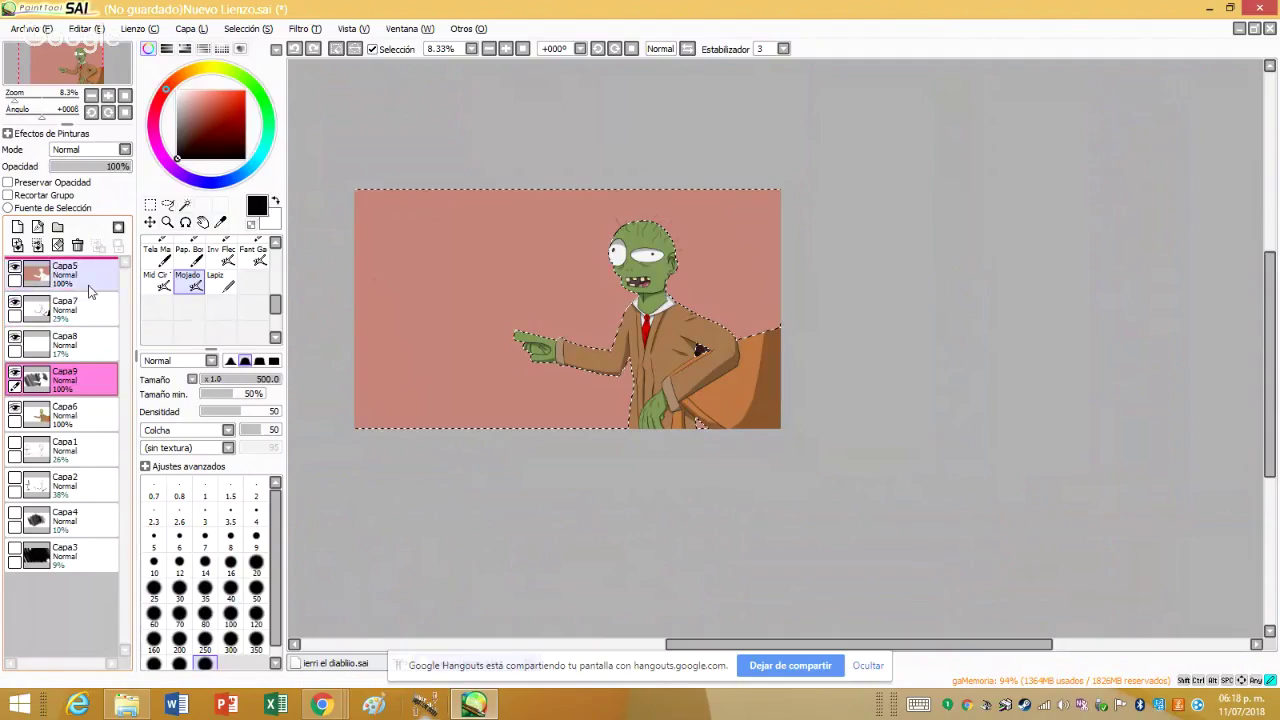
left_click_drag(88, 290, 70, 272)
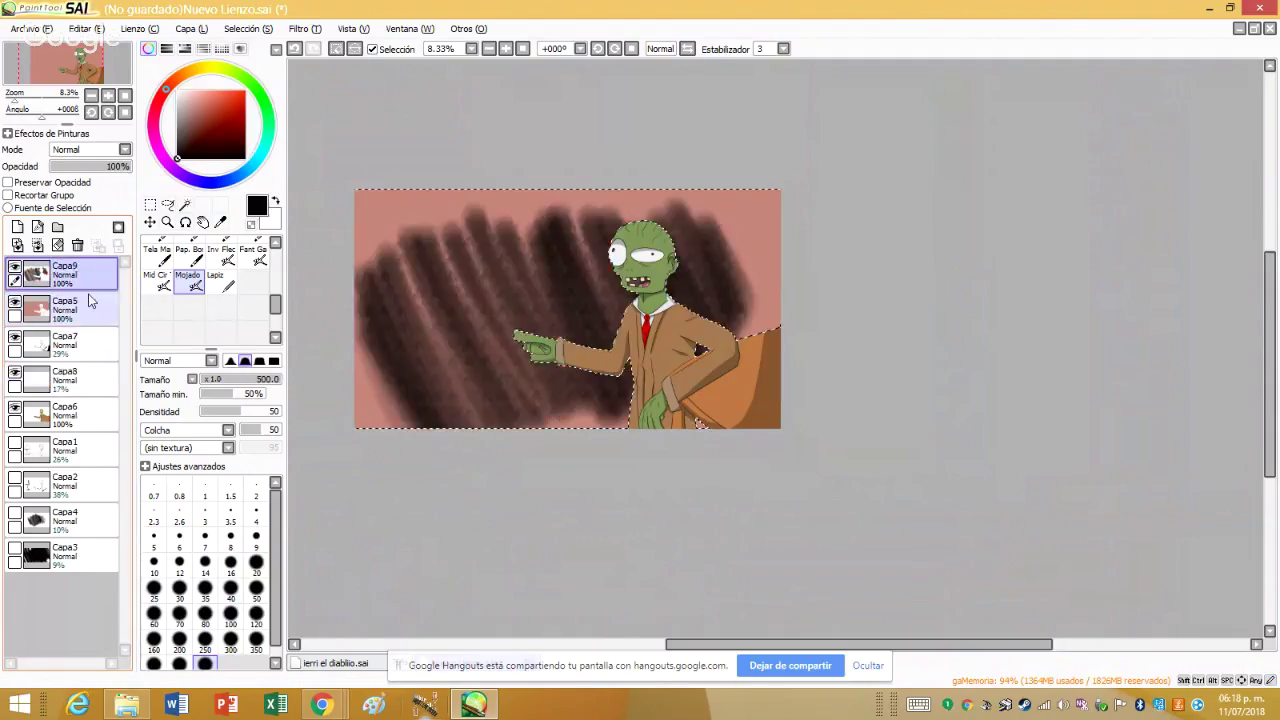
left_click(82, 166)
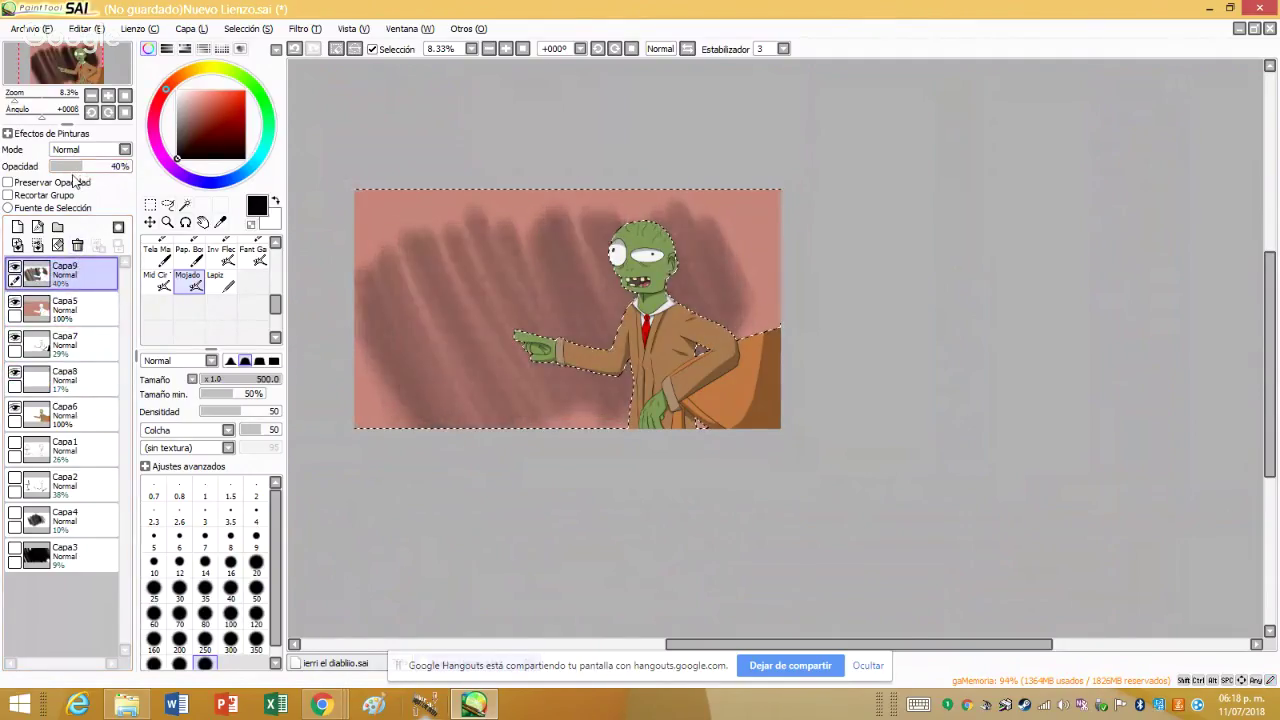
left_click_drag(76, 167, 63, 167)
left_click_drag(62, 167, 66, 167)
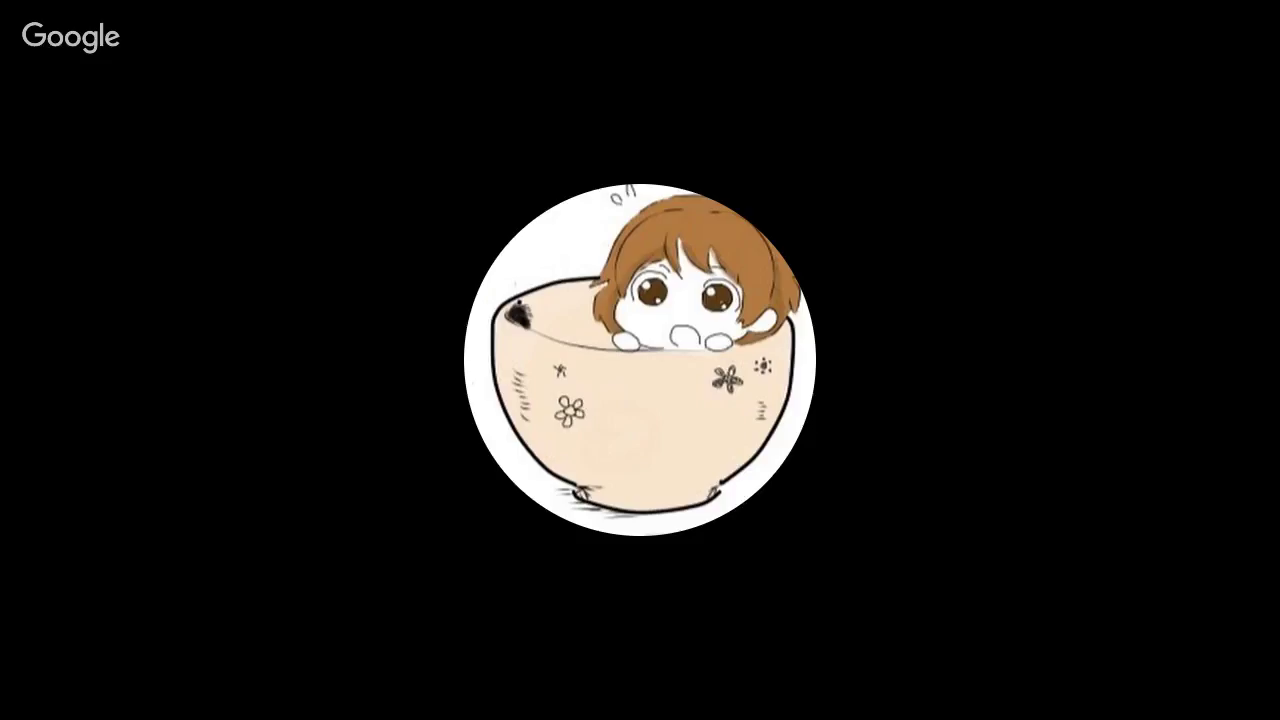
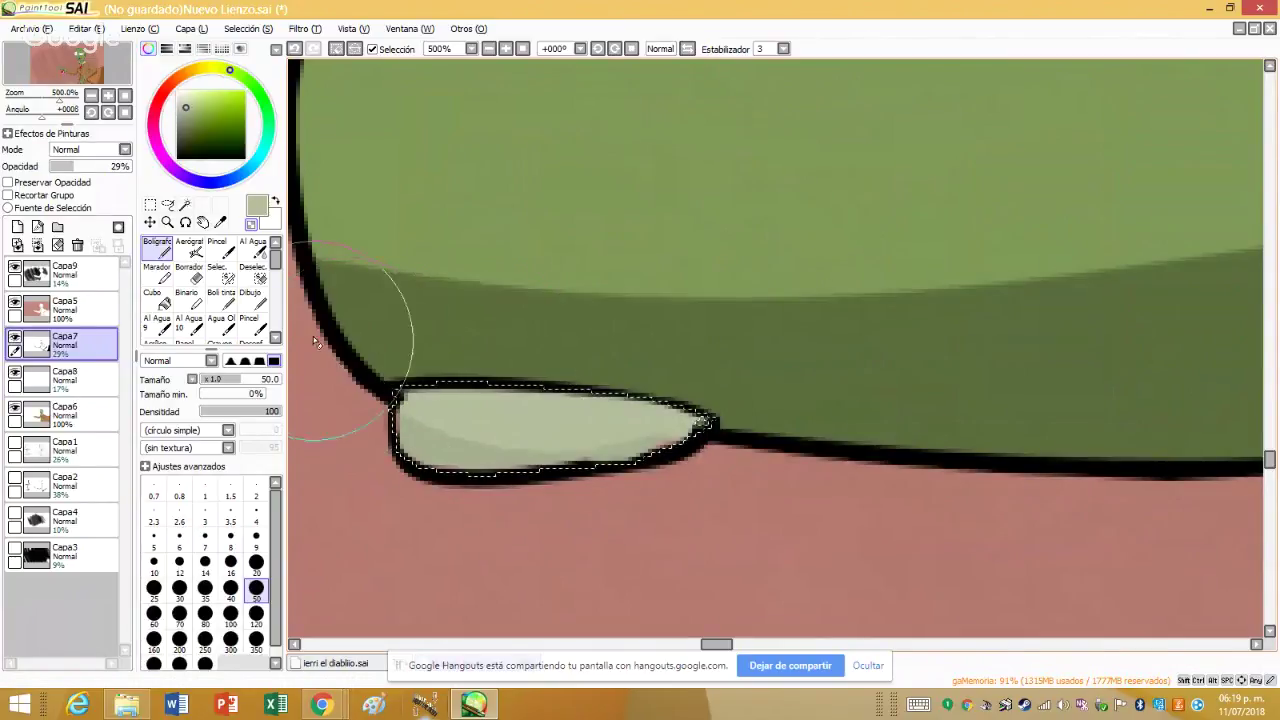
- Clear the thumbnail selection and retouch the nail's pointed tip on Capa5 with the pale grey-green pen at size 4
left_click(150, 204)
left_click(487, 282)
scroll(643, 423, "down", 4)
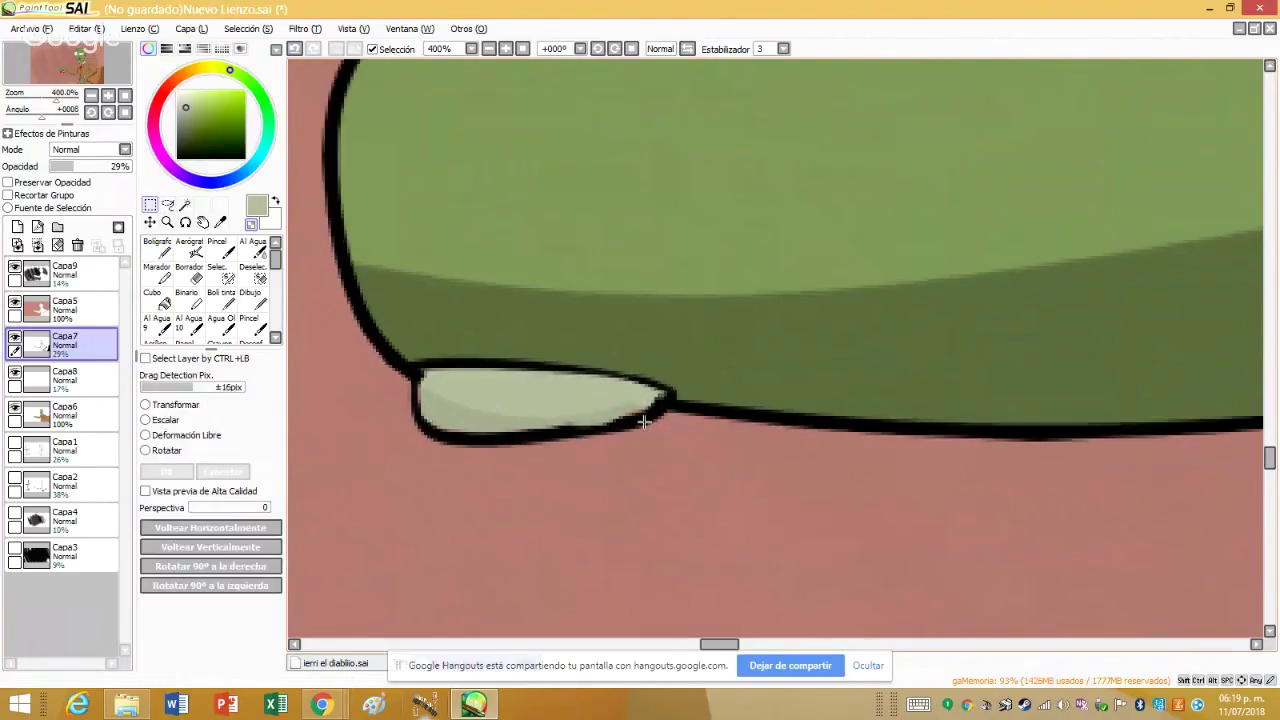
scroll(611, 457, "up", 3)
scroll(611, 457, "up", 4)
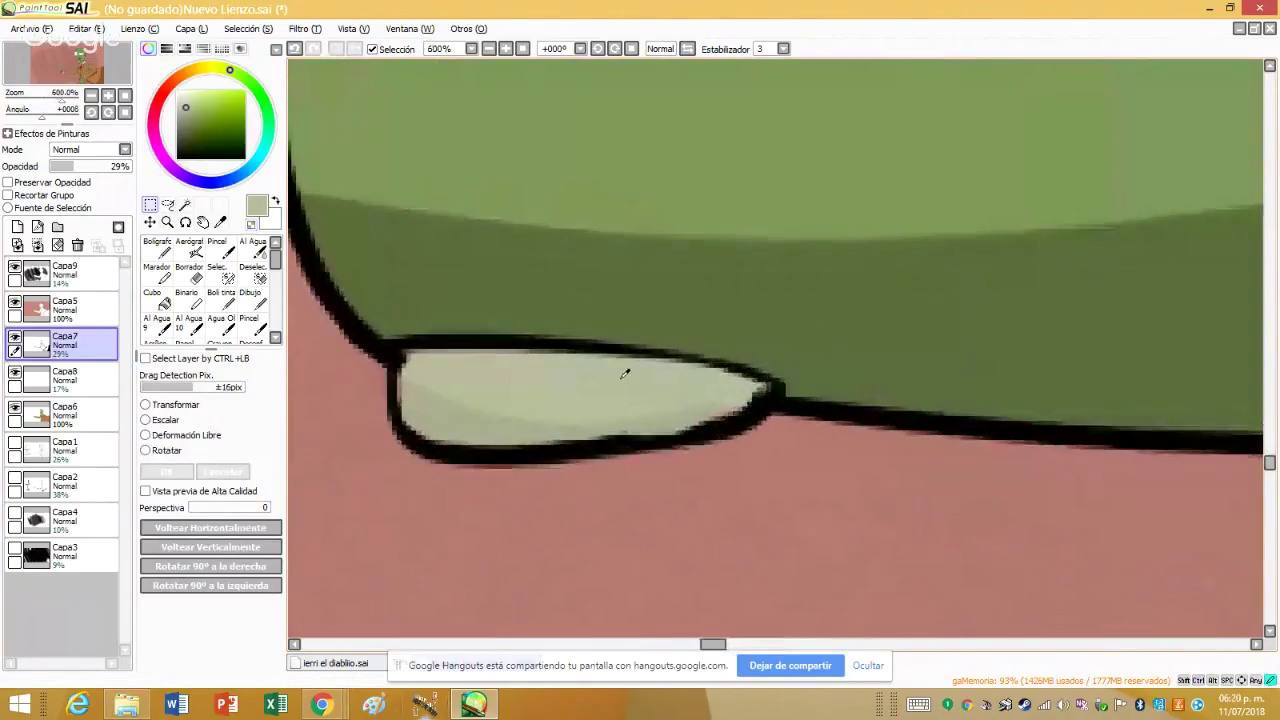
left_click(150, 270)
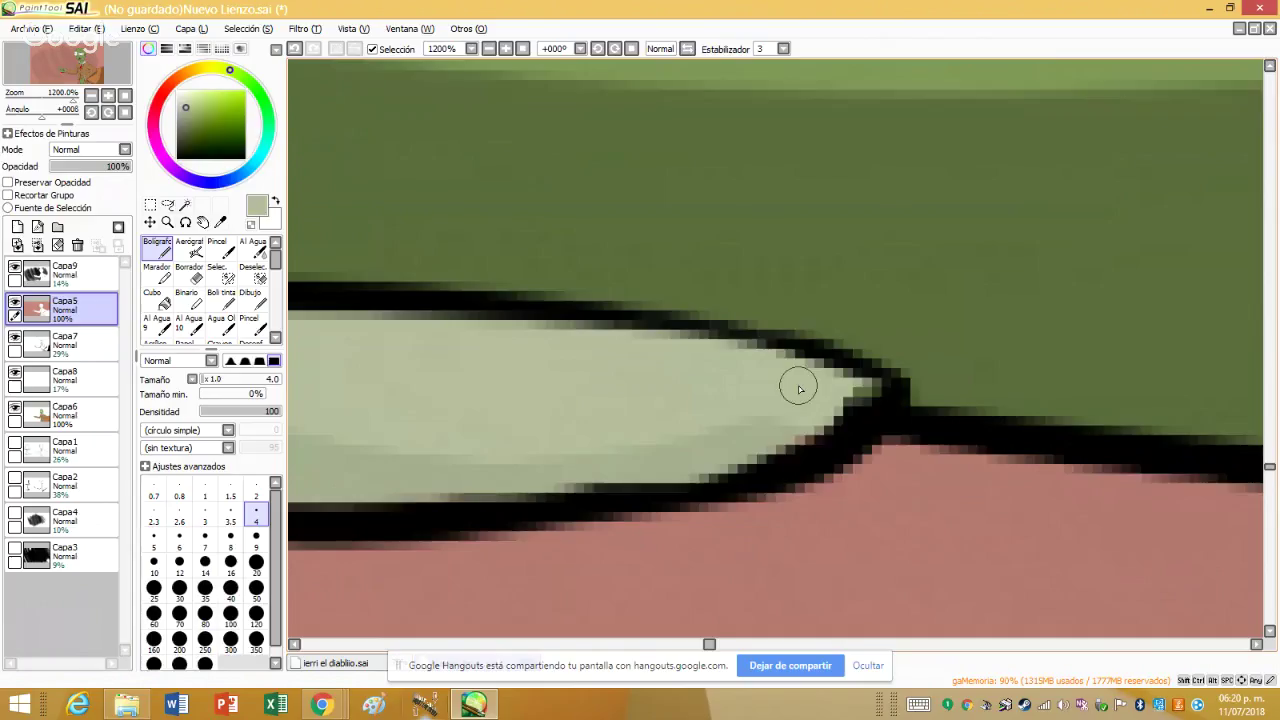
scroll(794, 386, "down", 2)
scroll(666, 420, "up", 2)
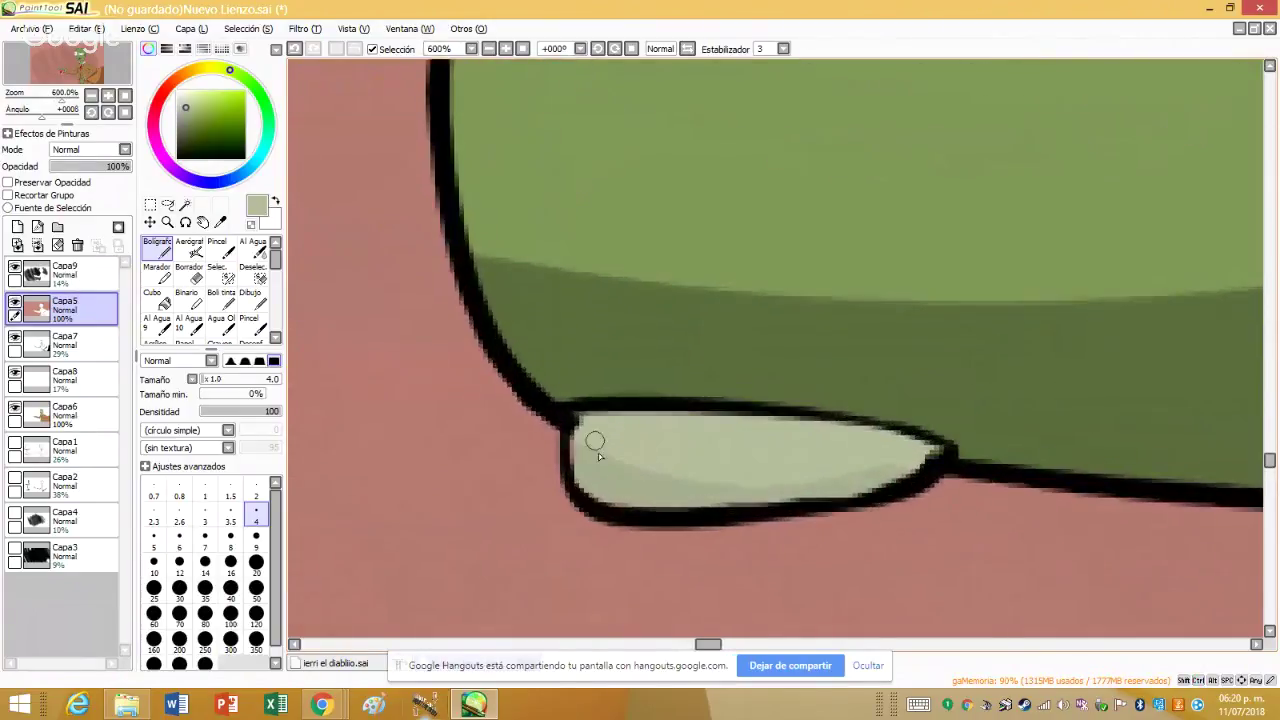
- Paint over the pink remnants along the thumbnail's lower edge on Capa5 with the pale grey-green pen at size 4
scroll(595, 441, "up", 2)
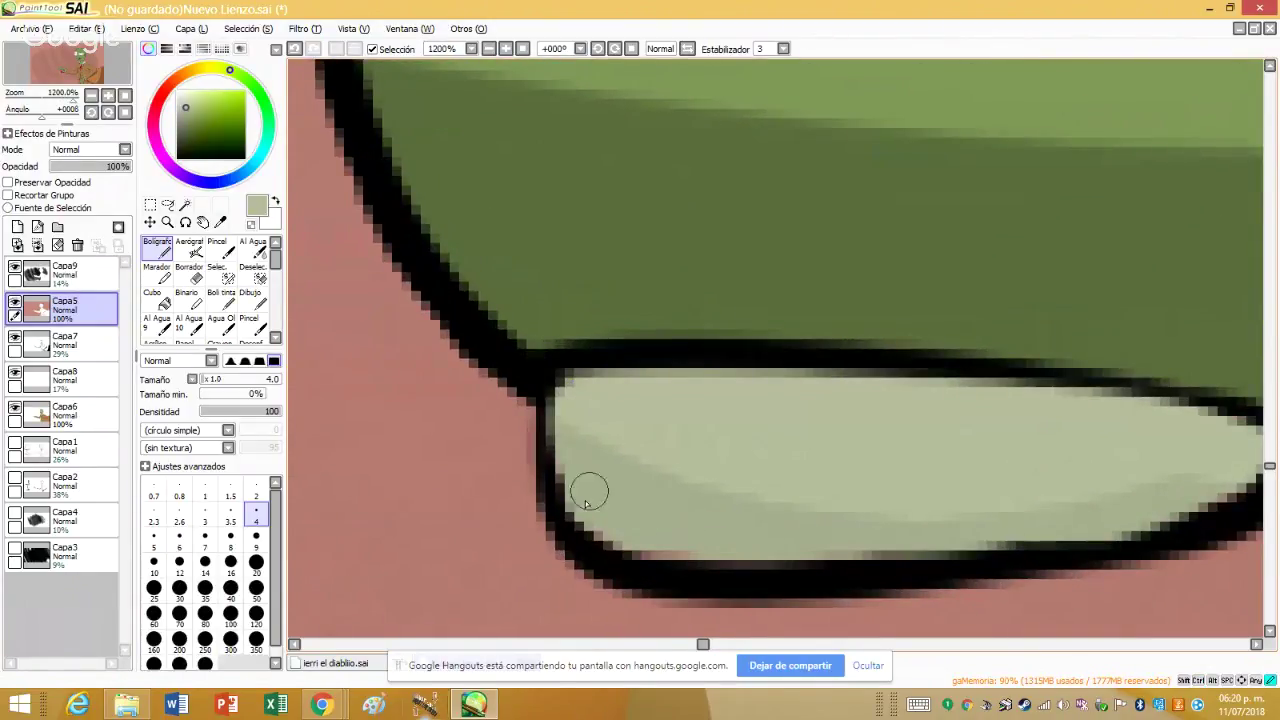
mouse_move(589, 492)
left_mouse_down()
mouse_move(676, 502)
mouse_move(758, 534)
mouse_move(752, 545)
mouse_move(758, 517)
mouse_move(710, 532)
mouse_move(943, 514)
mouse_move(743, 545)
mouse_move(789, 537)
left_mouse_up()
scroll(1023, 517, "down", 2)
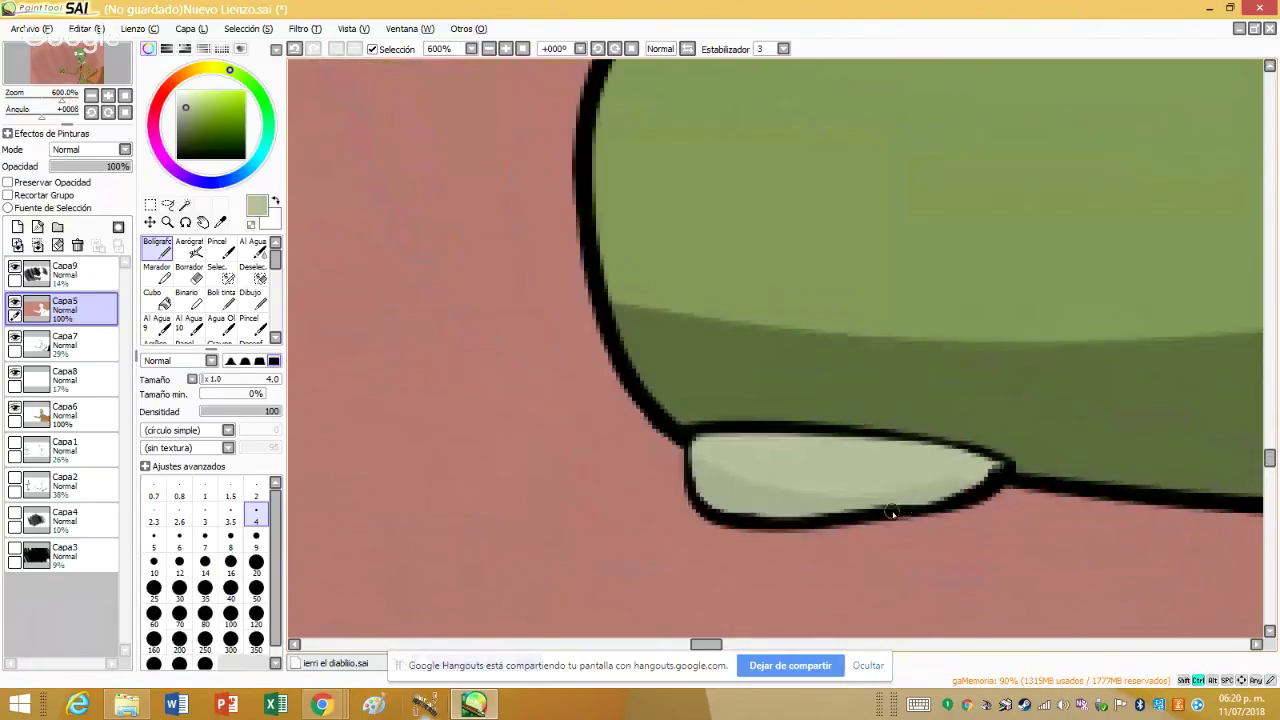
scroll(893, 512, "down", 1)
scroll(915, 510, "up", 3)
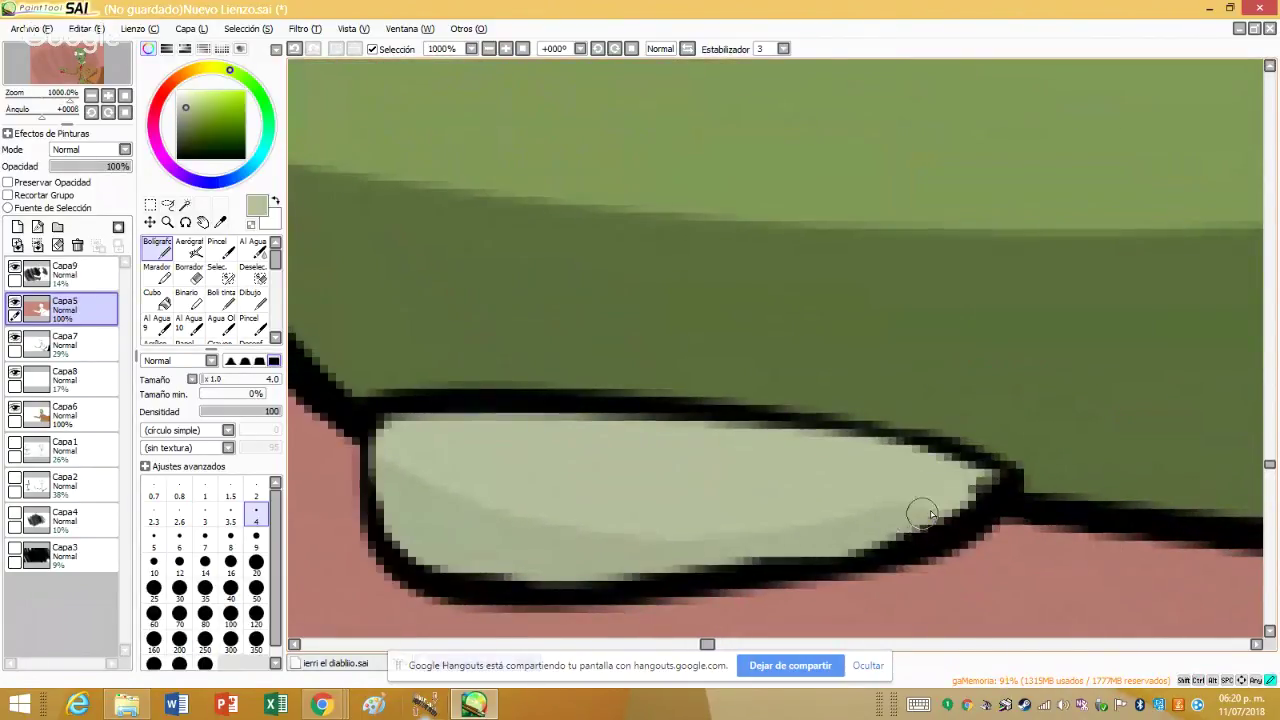
scroll(723, 378, "down", 3)
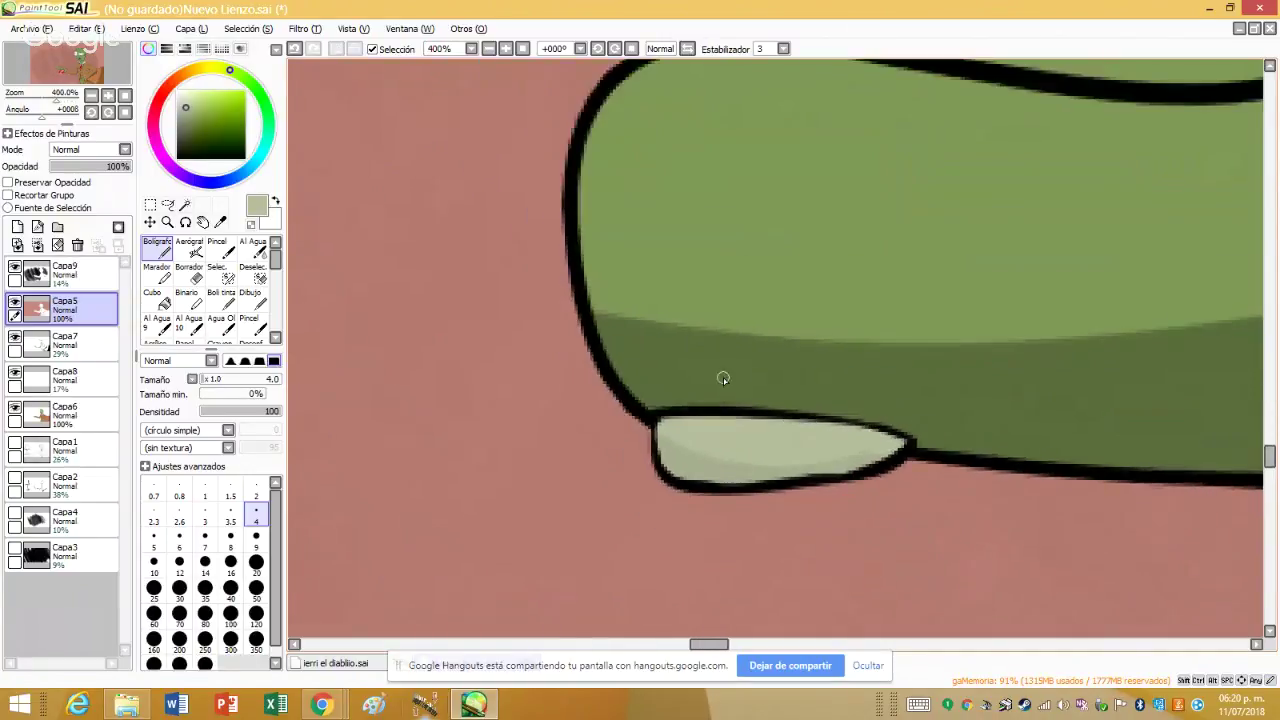
scroll(723, 378, "down", 5)
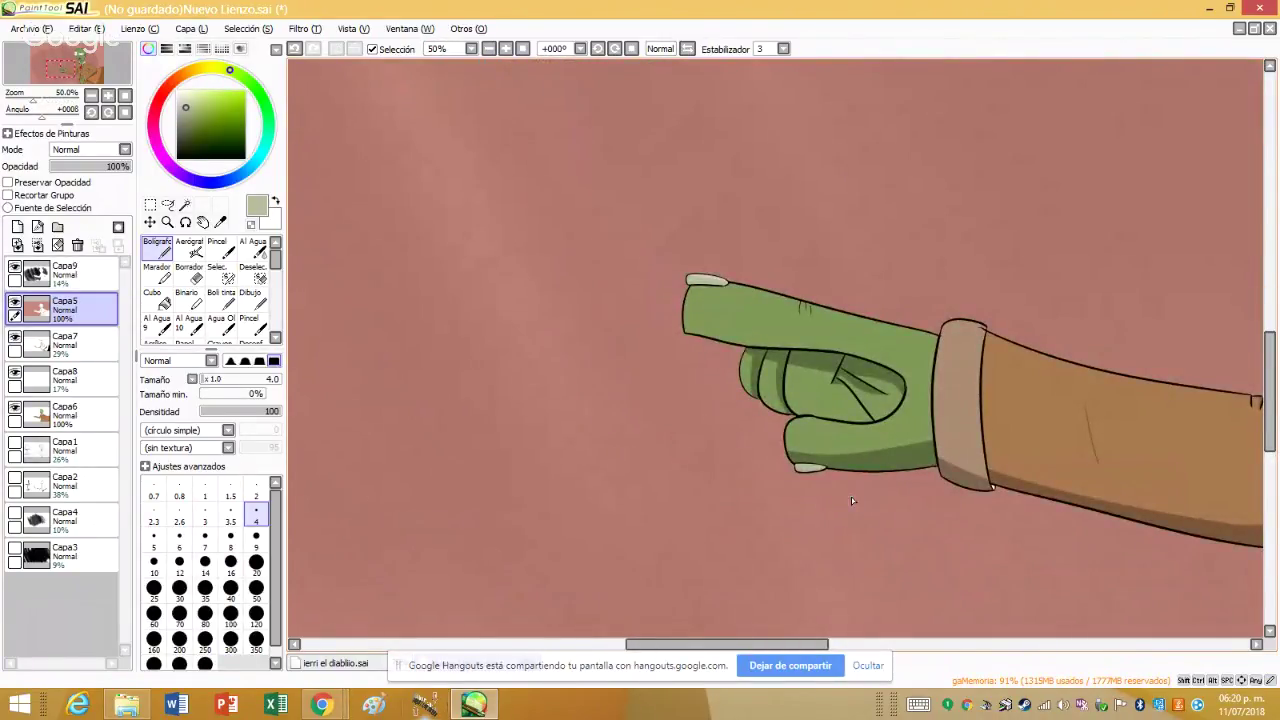
scroll(851, 497, "down", 2)
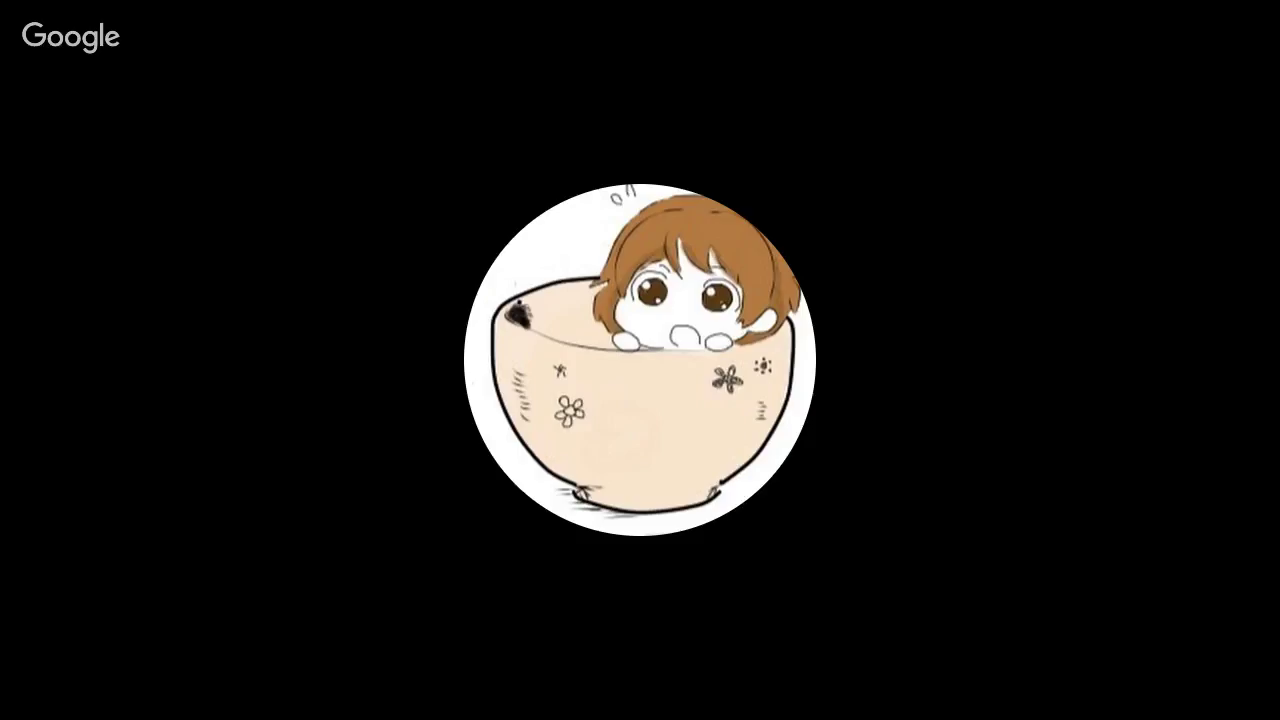
- Undo the latest thumbnail retouches and redo them
left_click(295, 49)
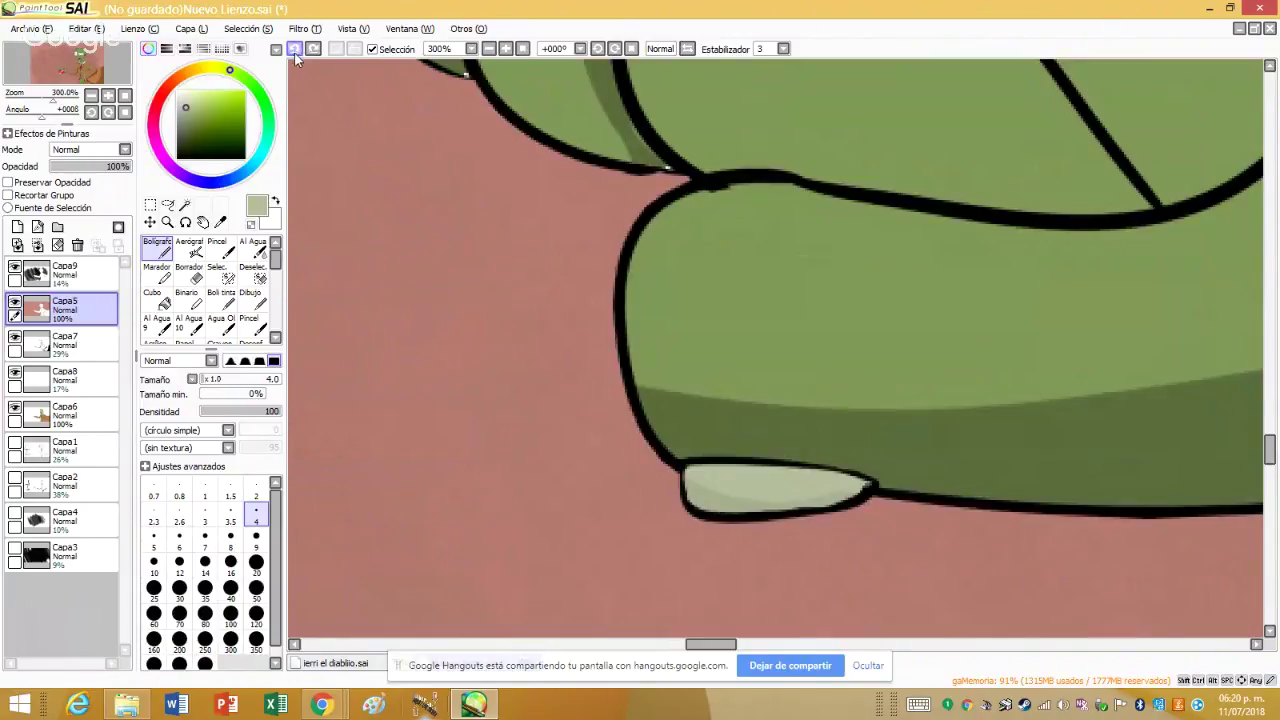
left_click(295, 49)
left_click(295, 49)
left_click(295, 49)
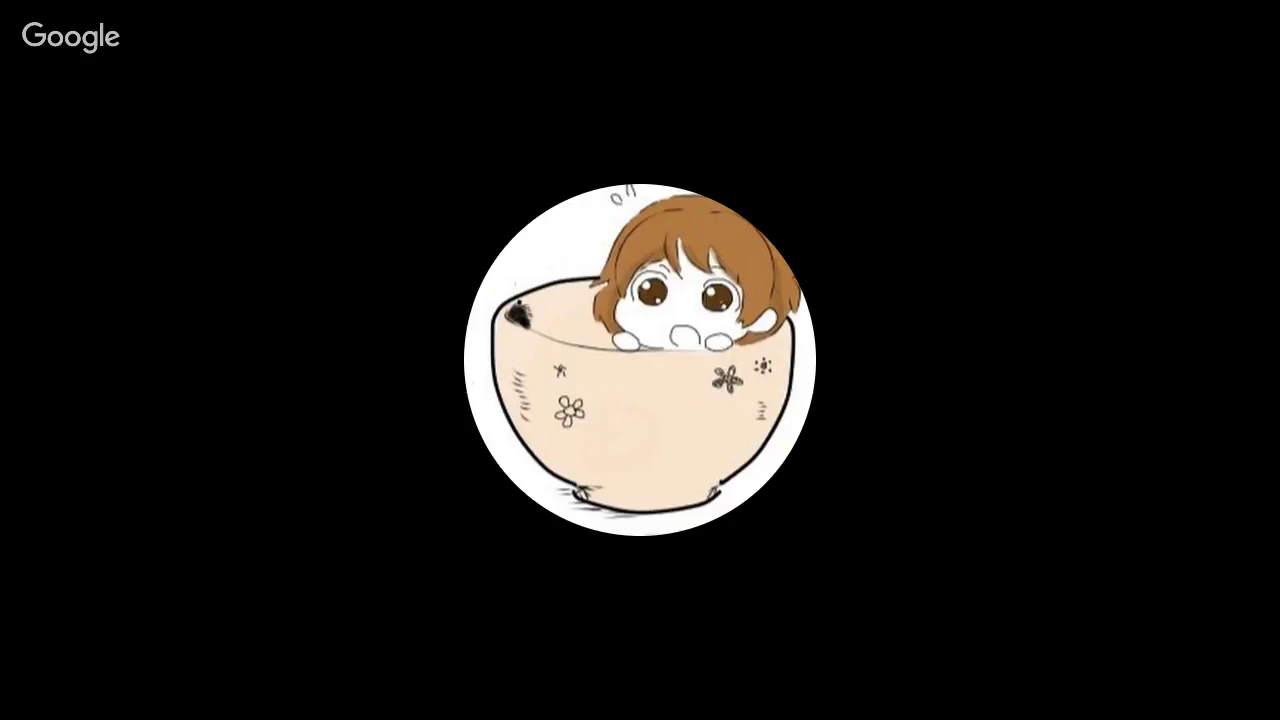
left_click(313, 49)
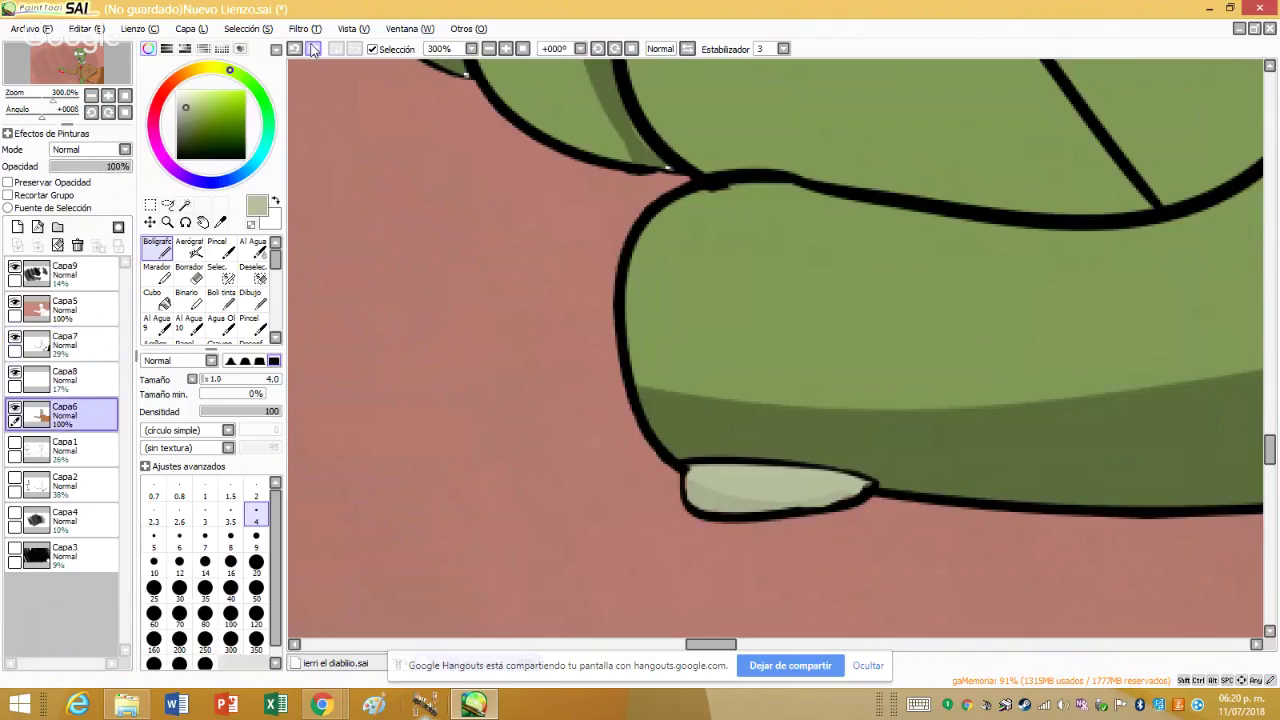
left_click(313, 49)
left_click(313, 49)
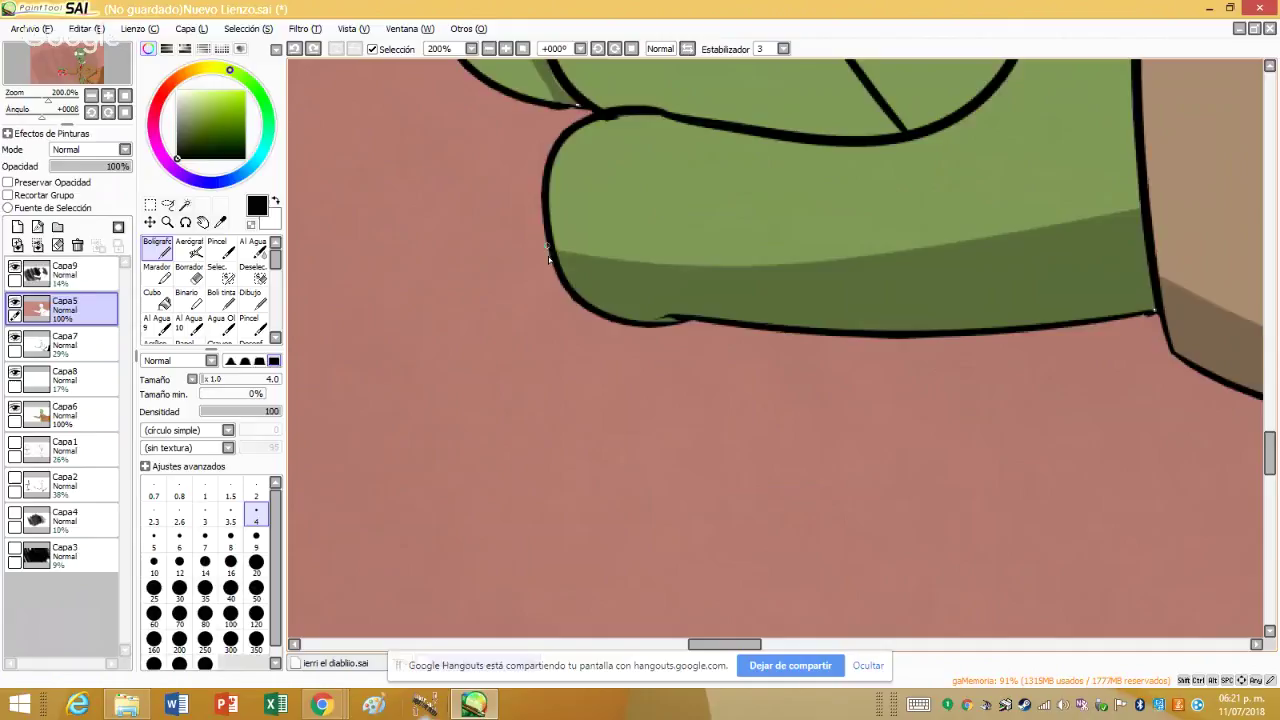
- Ink a thinner nail under the thumb tip with the black pen at size 4 and colour it pale grey-green on Capa6
mouse_move(660, 420)
left_mouse_down()
mouse_move(680, 300)
mouse_move(700, 271)
mouse_move(745, 292)
mouse_move(520, 251)
left_mouse_up()
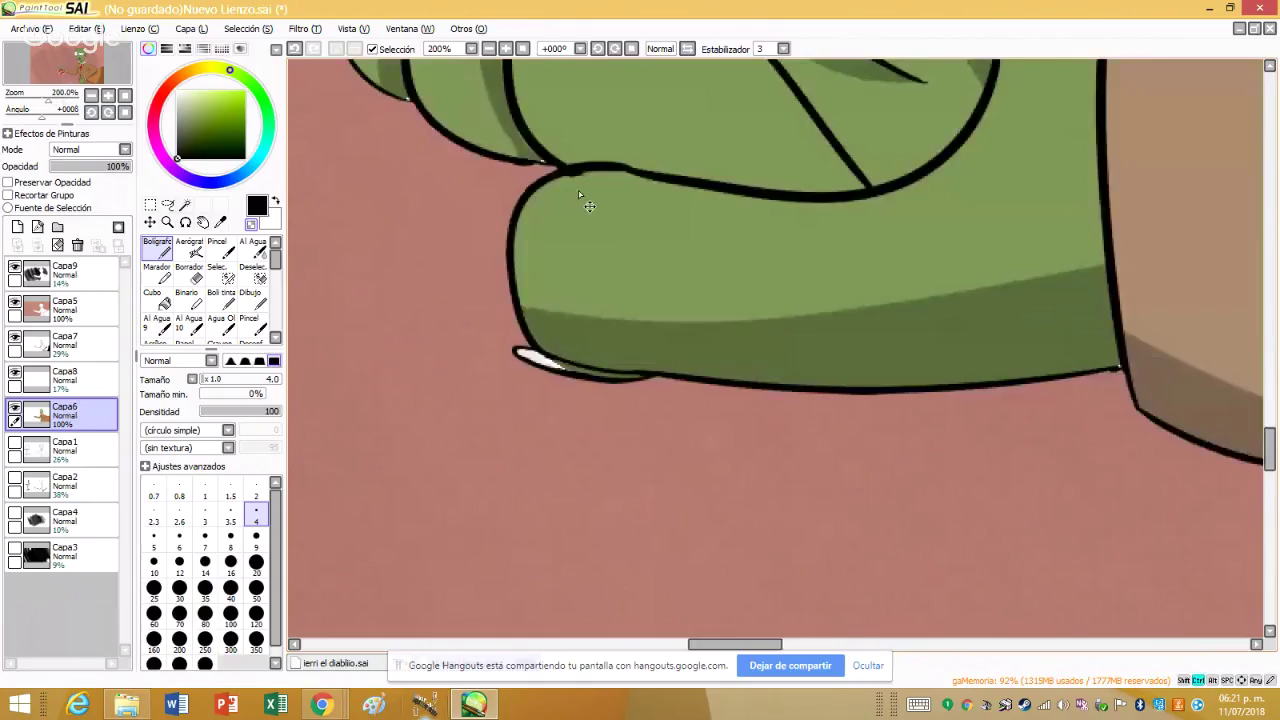
scroll(460, 82, "down", 2)
scroll(460, 82, "up", 3)
scroll(460, 82, "down", 1)
scroll(530, 335, "up", 6)
mouse_move(476, 322)
left_mouse_down()
mouse_move(540, 345)
mouse_move(455, 312)
mouse_move(600, 360)
left_mouse_up()
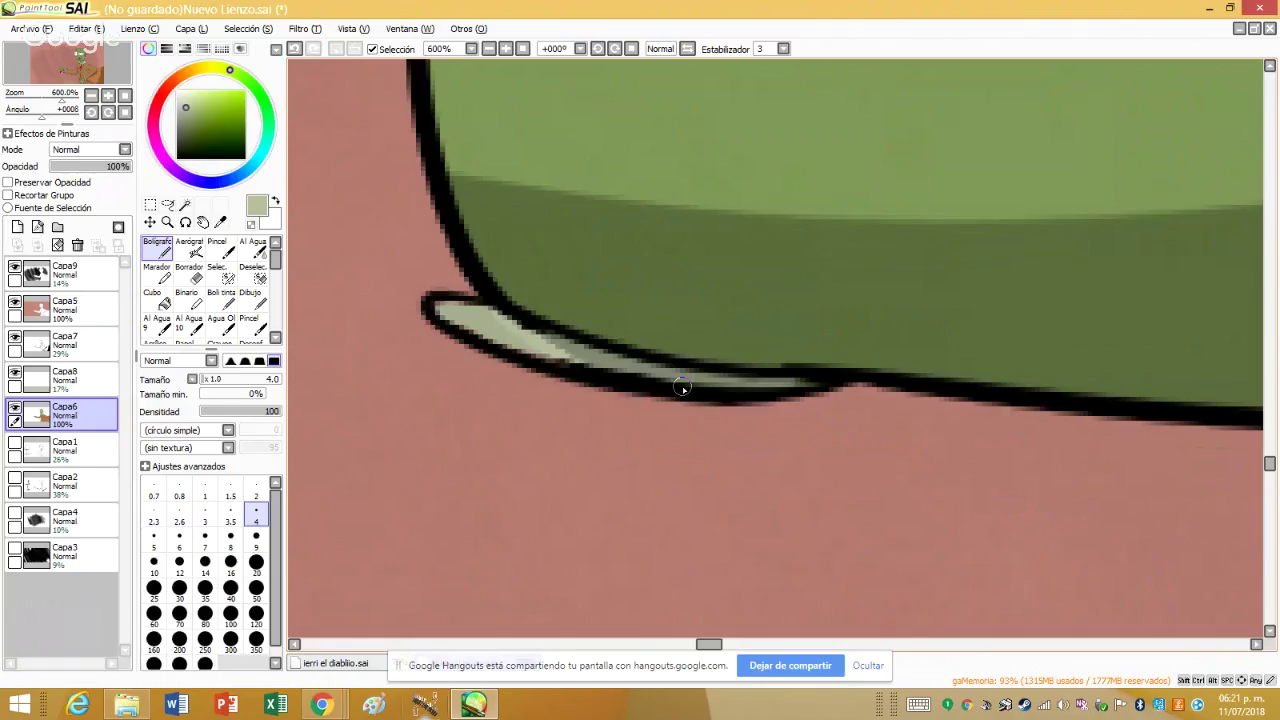
- Examine the new thumbnail and the whole coloured zombie illustration against its salmon-pink background
scroll(682, 388, "down", 6)
scroll(518, 447, "up", 3)
scroll(518, 447, "down", 6)
scroll(559, 524, "up", 1)
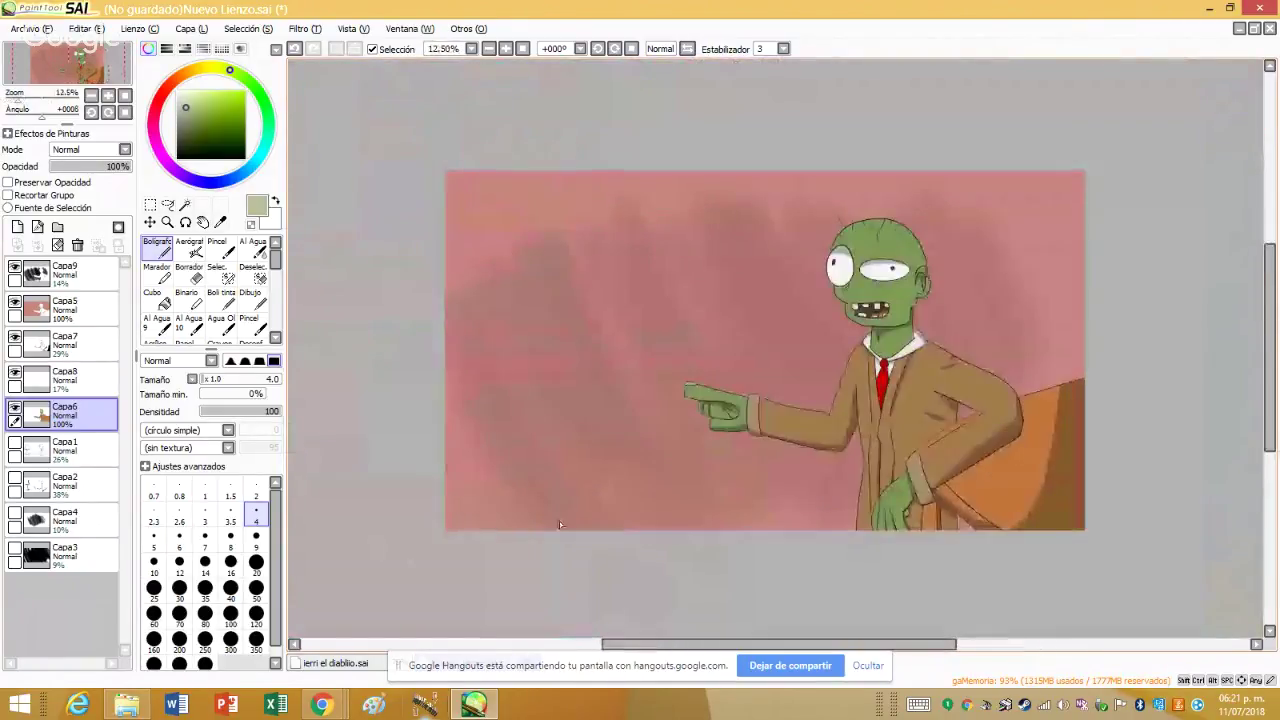
scroll(976, 510, "up", 1)
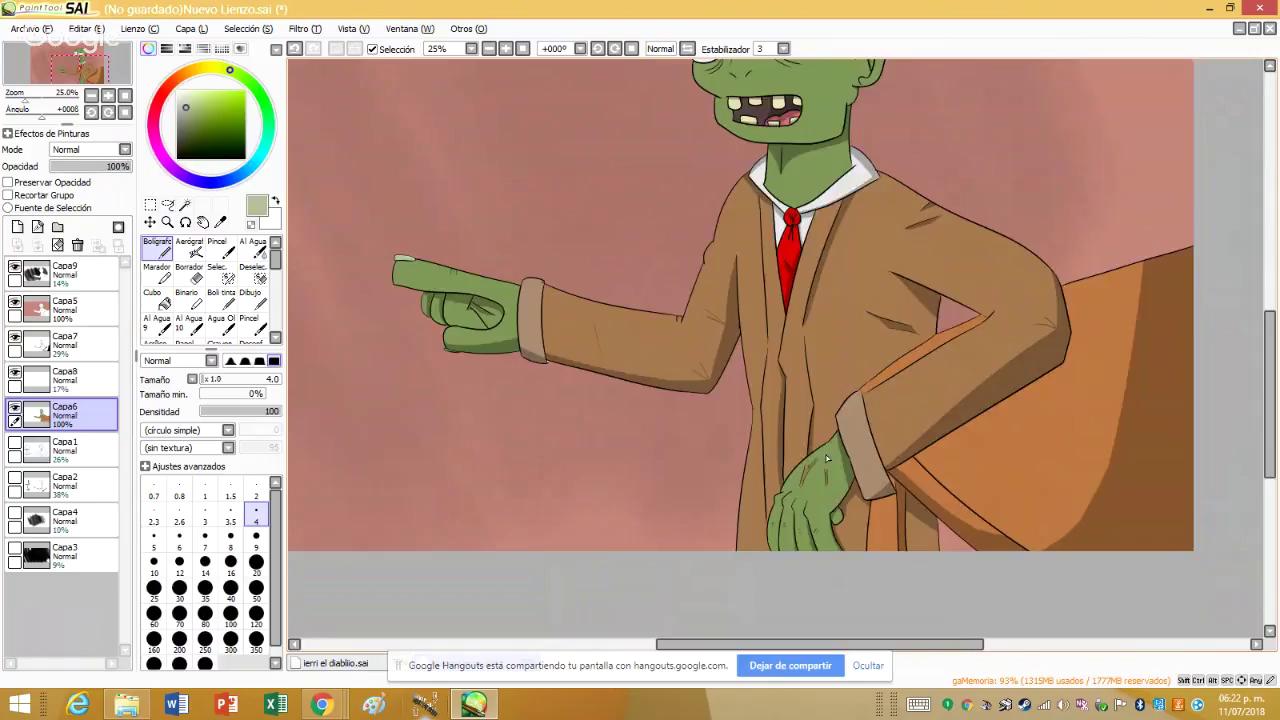
scroll(437, 447, "down", 2)
scroll(437, 447, "up", 1)
scroll(437, 447, "up", 1)
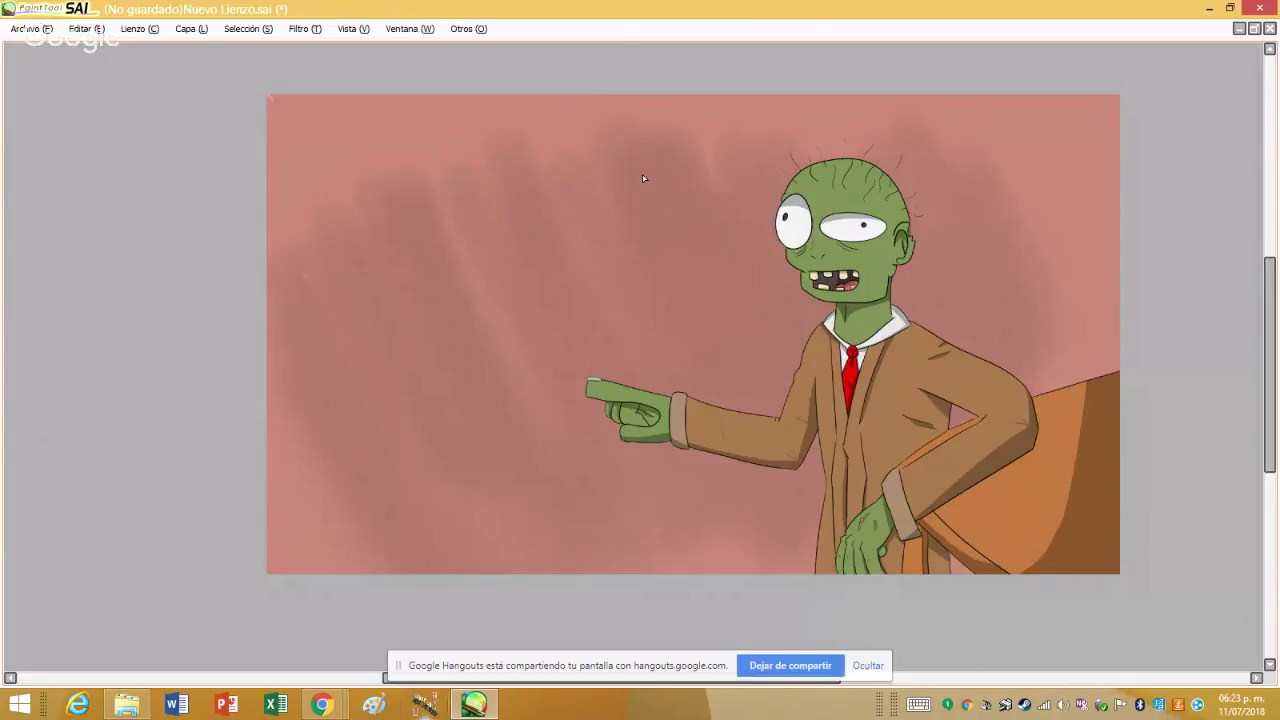
left_click(791, 667)
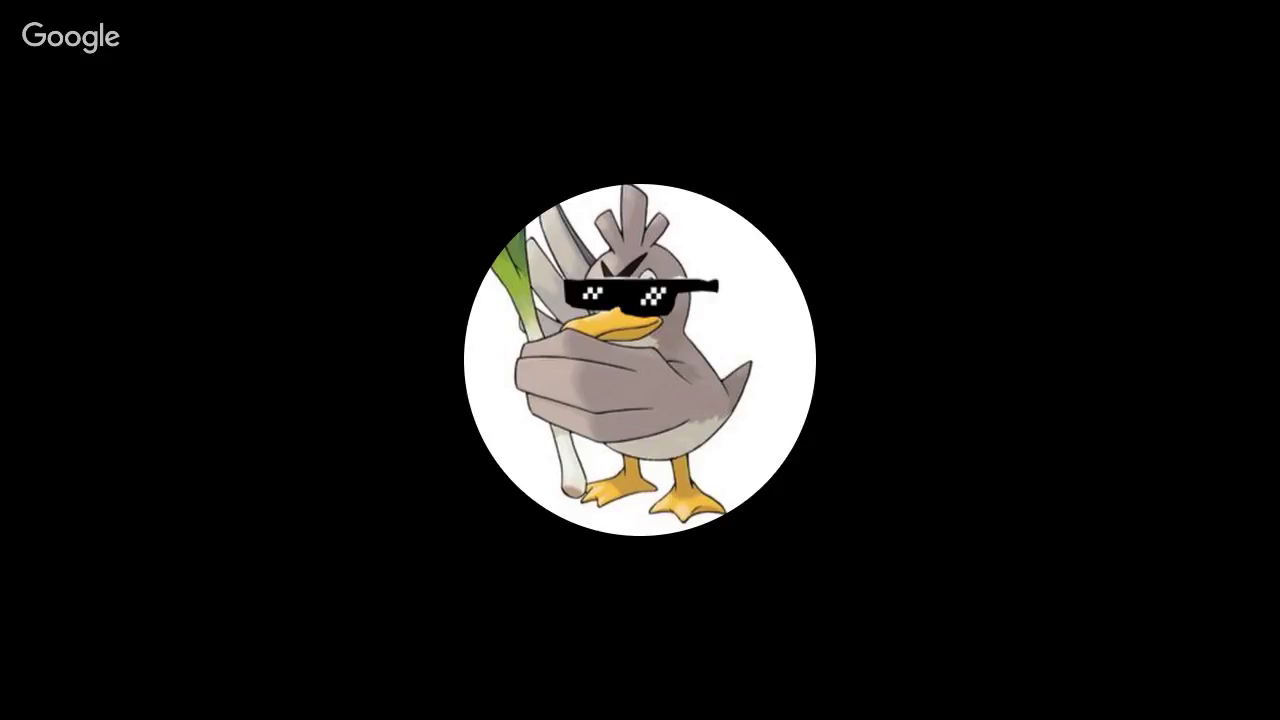